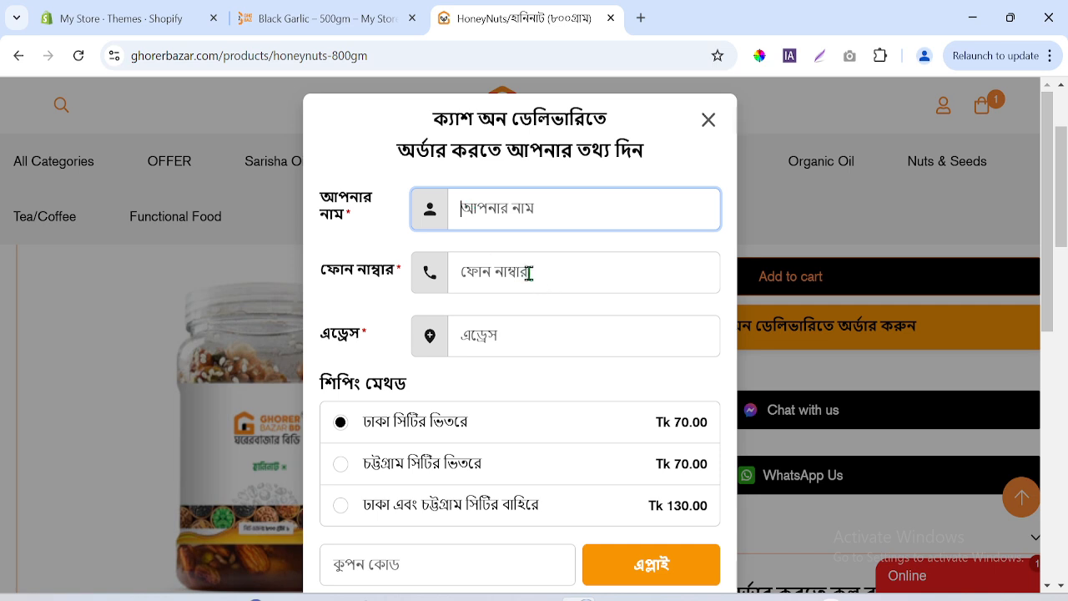
- Examine the cash-on-delivery order form on the HoneyNuts product page, trying its other two shipping methods, and close the form
{"action": "left_click", "coordinate": [397, 261]}
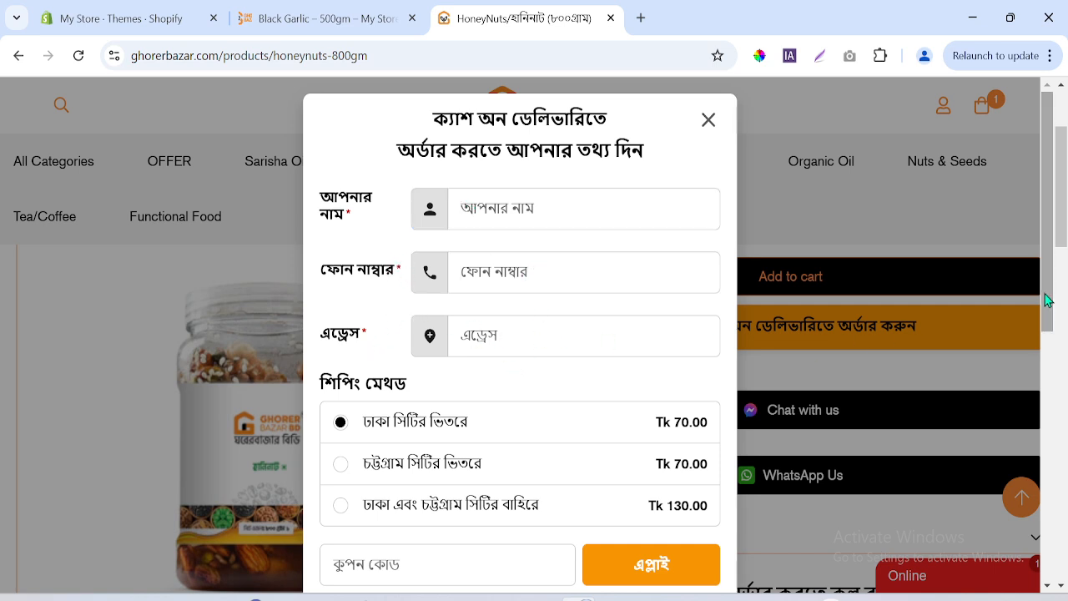
{"action": "left_click_drag", "start_coordinate": [1052, 299], "coordinate": [1050, 392]}
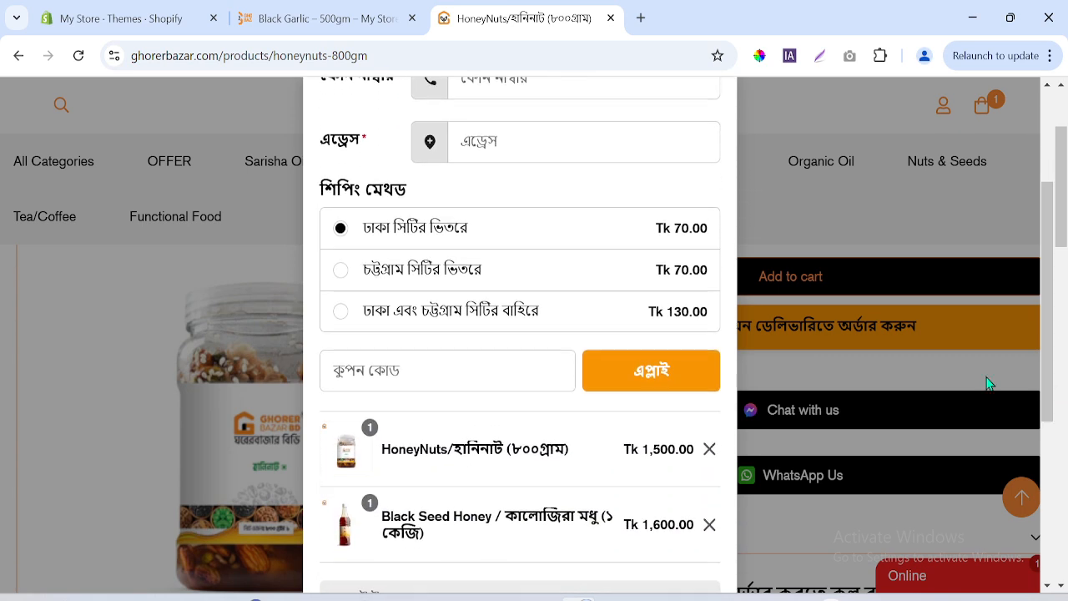
{"action": "left_click", "coordinate": [343, 271]}
{"action": "left_click", "coordinate": [336, 314]}
{"action": "scroll", "coordinate": [705, 494], "scroll_direction": "up", "scroll_amount": 2}
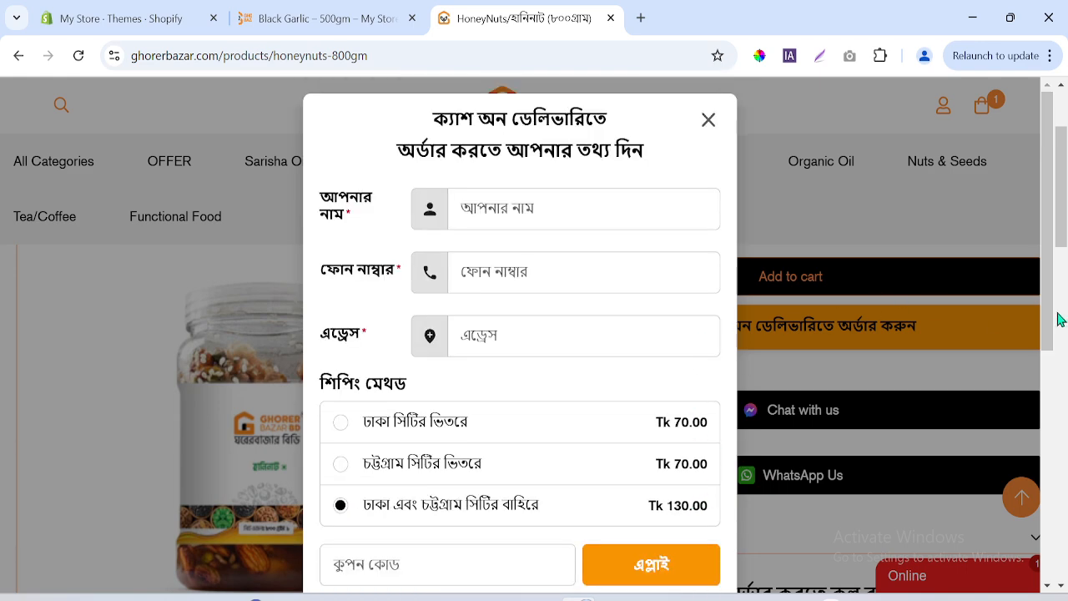
{"action": "left_click_drag", "start_coordinate": [1038, 320], "coordinate": [1058, 192]}
{"action": "left_click", "coordinate": [710, 122]}
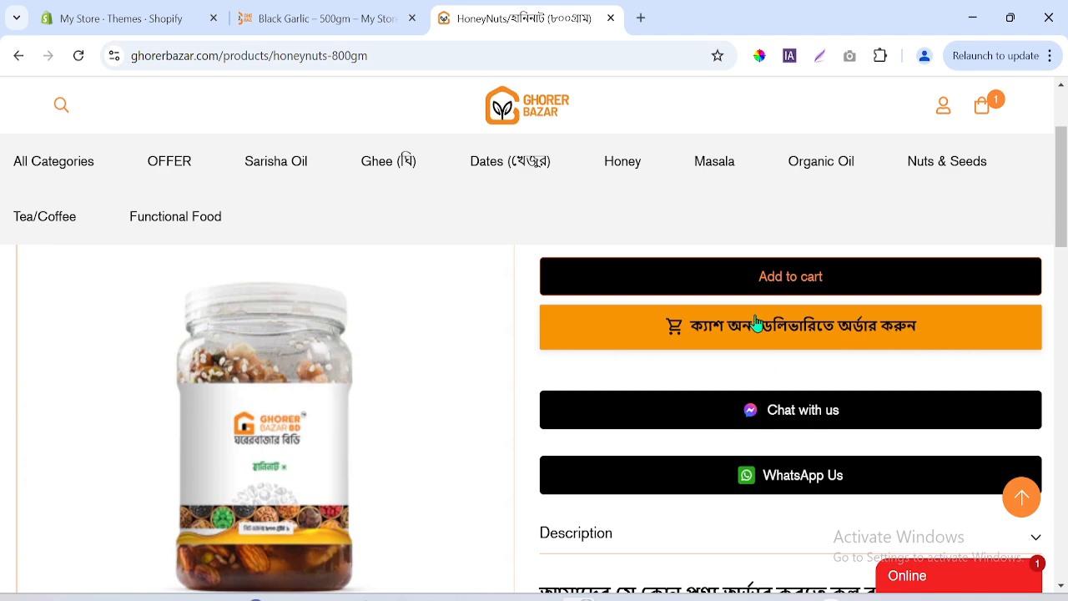
- Switch to the Shopify admin and search the Shopify App Store for "cash on delivery"
{"action": "left_click", "coordinate": [127, 12]}
{"action": "left_click", "coordinate": [162, 526]}
{"action": "left_click", "coordinate": [542, 15]}
{"action": "left_click", "coordinate": [186, 12]}
{"action": "left_click", "coordinate": [403, 109]}
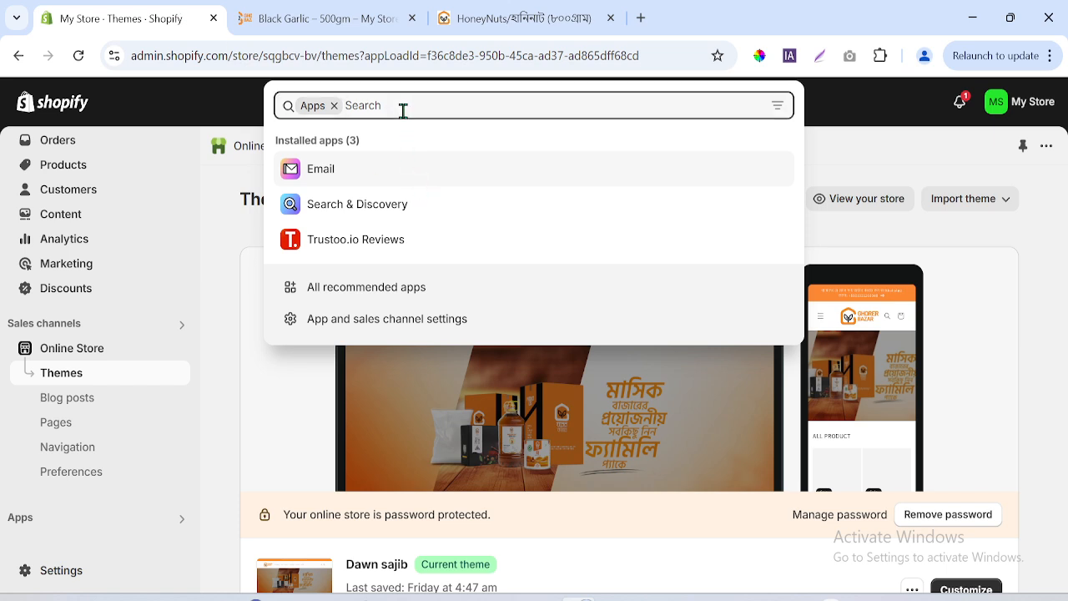
{"action": "type", "text": "c"}
{"action": "type", "text": "asoi"}
{"action": "key", "text": "BackSpace"}
{"action": "key", "text": "BackSpace"}
{"action": "type", "text": "h"}
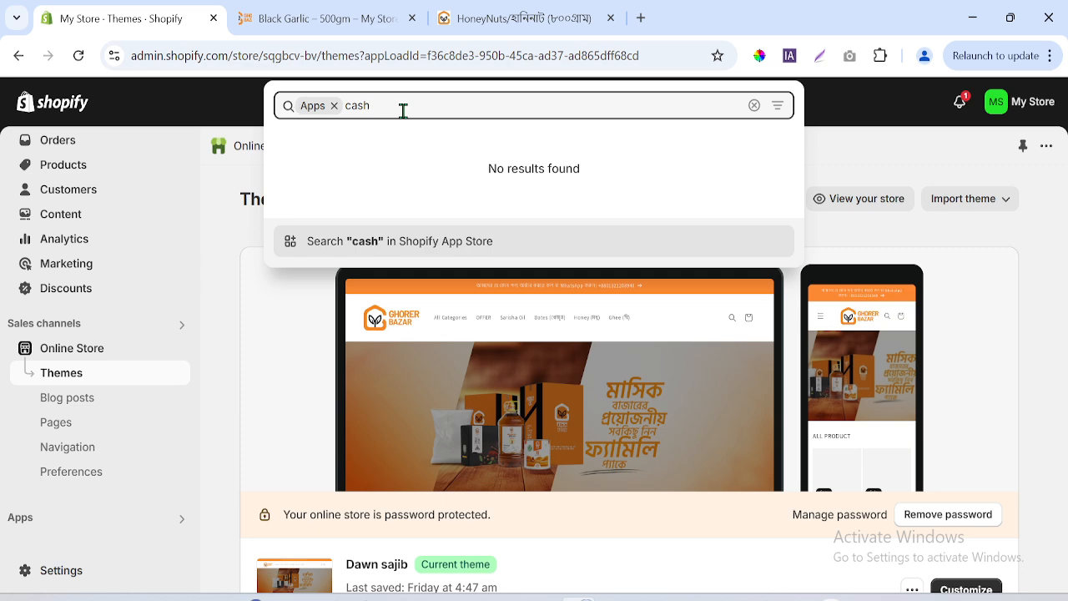
{"action": "type", "text": " on delivery"}
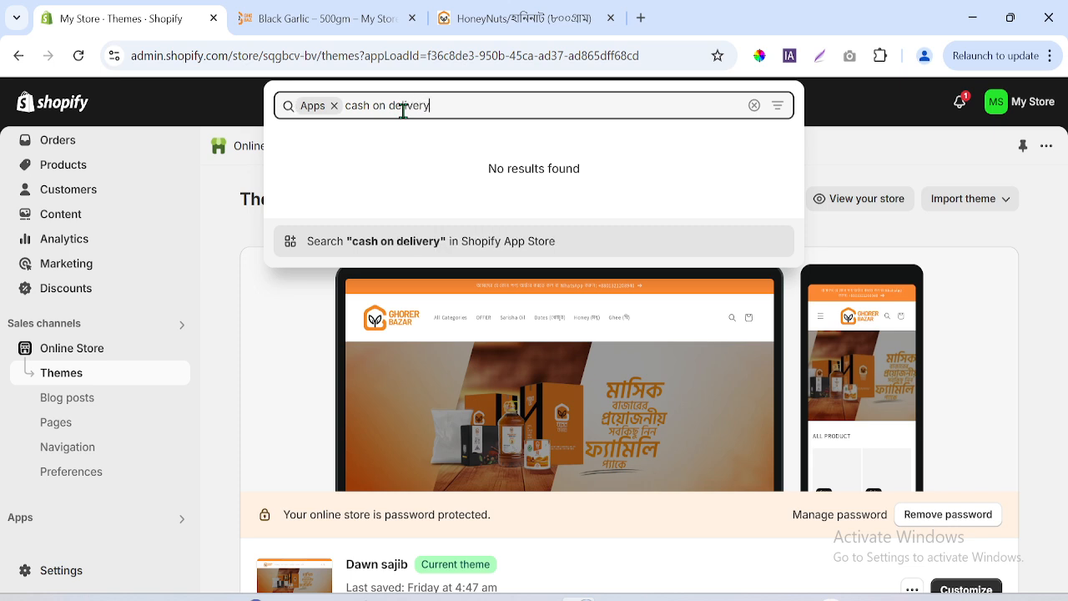
{"action": "key", "text": "Return"}
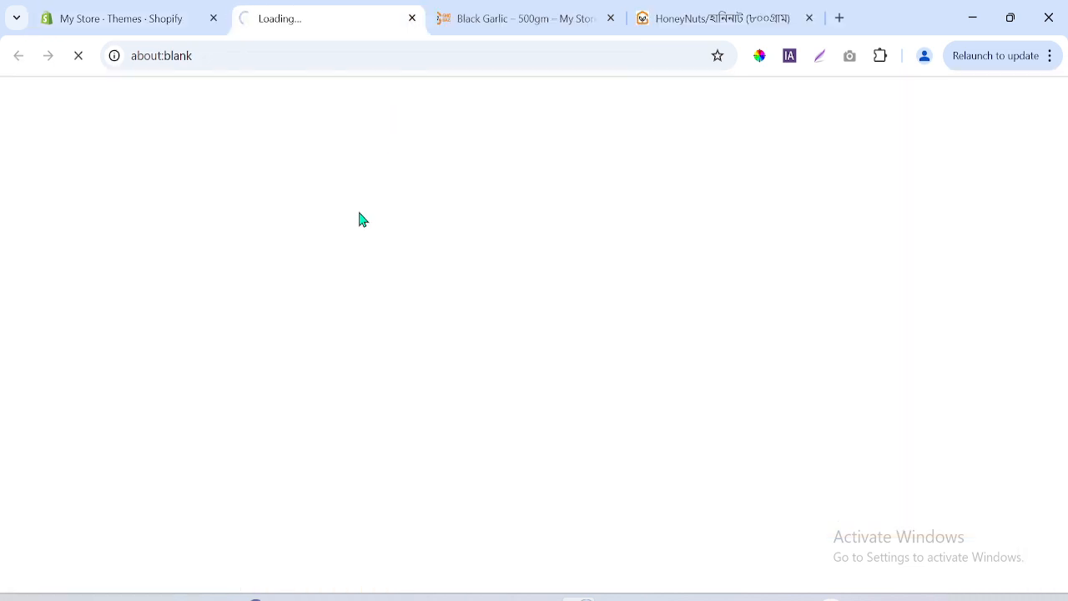
- Browse the Cash on delivery (COD) app category and open the Releasit COD Form & Upsells listing
{"action": "left_click", "coordinate": [542, 104]}
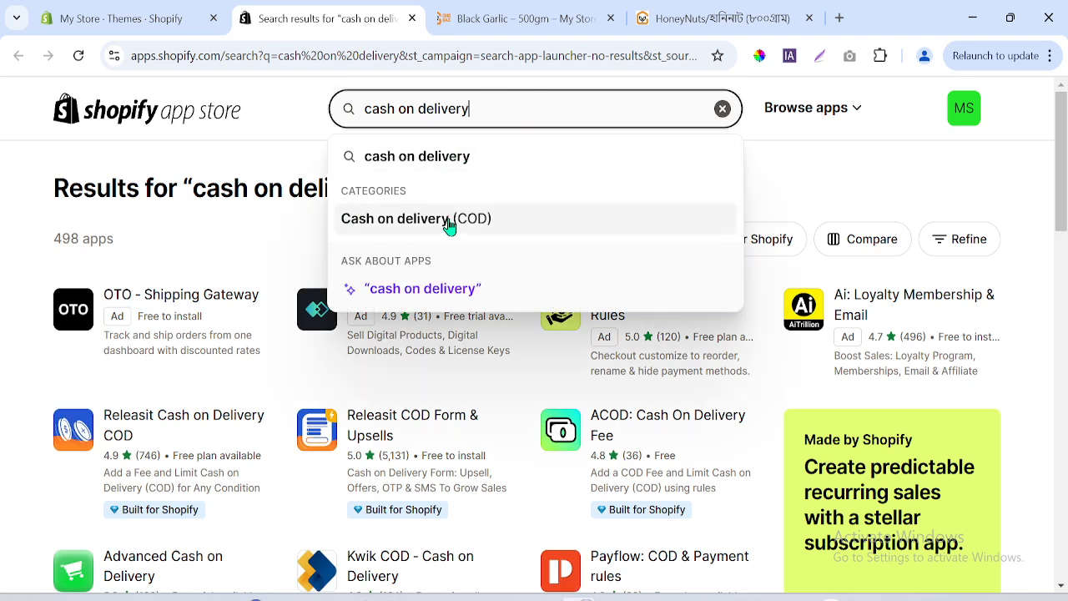
{"action": "left_click", "coordinate": [433, 232]}
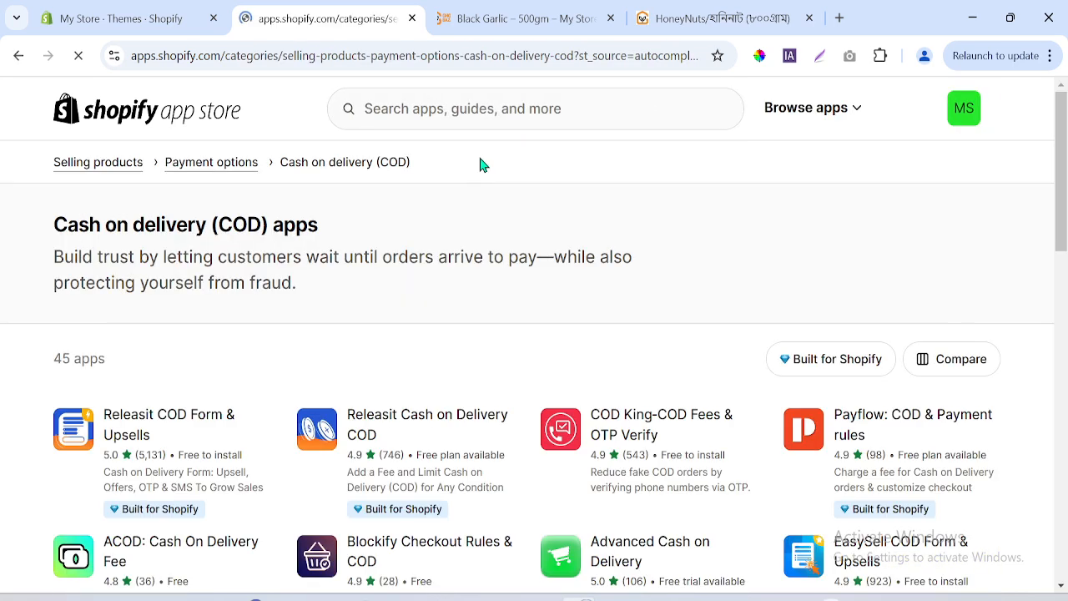
{"action": "scroll", "coordinate": [1061, 193], "scroll_direction": "down", "scroll_amount": 1}
{"action": "left_click_drag", "start_coordinate": [43, 285], "coordinate": [250, 285]}
{"action": "left_click", "coordinate": [250, 284]}
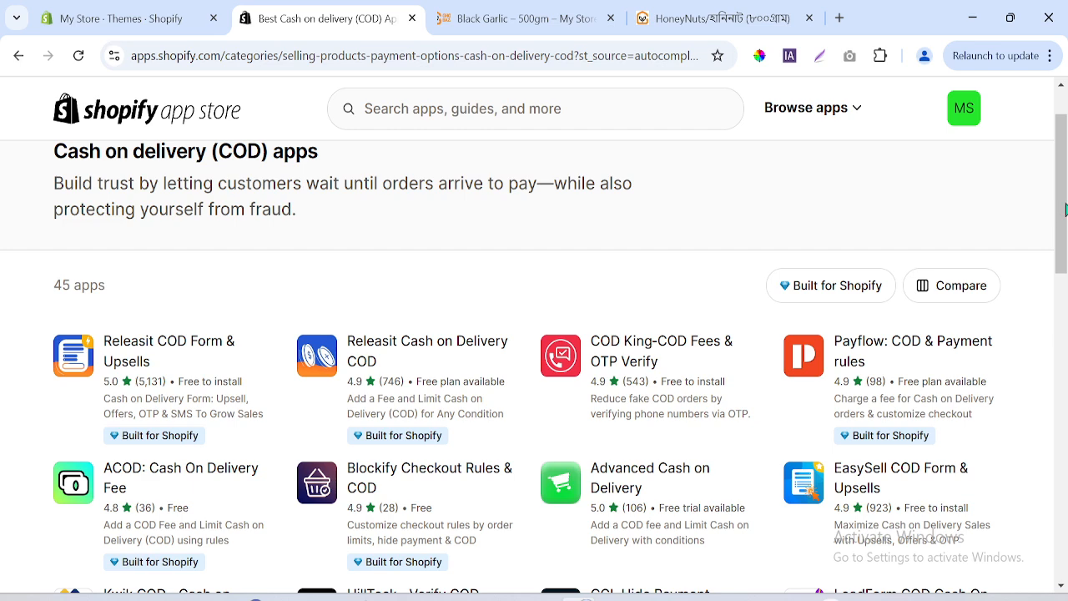
{"action": "scroll", "coordinate": [1064, 209], "scroll_direction": "down", "scroll_amount": 1}
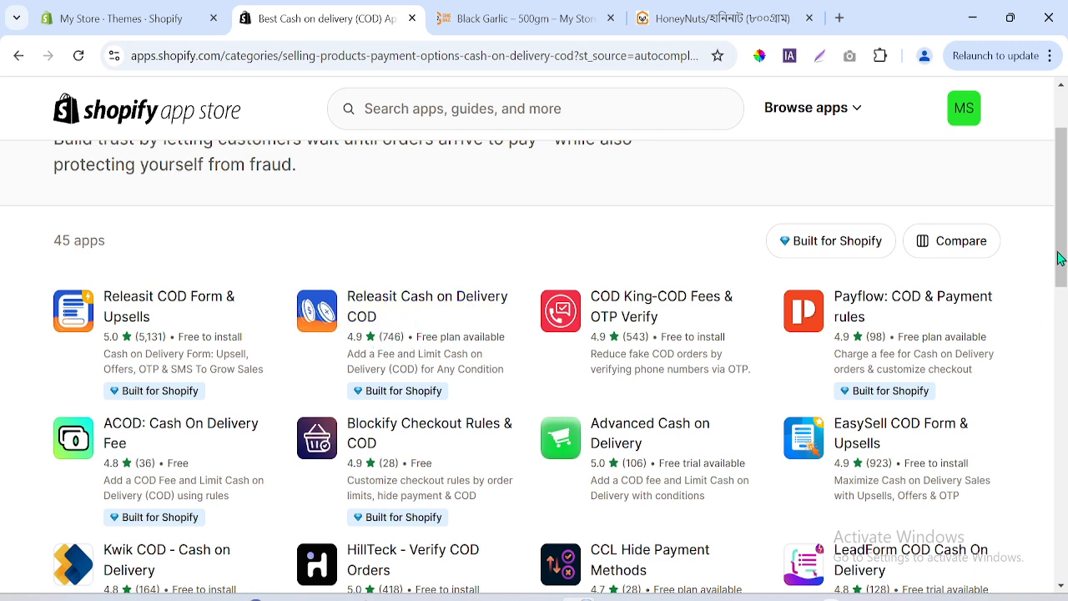
{"action": "left_click_drag", "start_coordinate": [1061, 258], "coordinate": [1060, 279]}
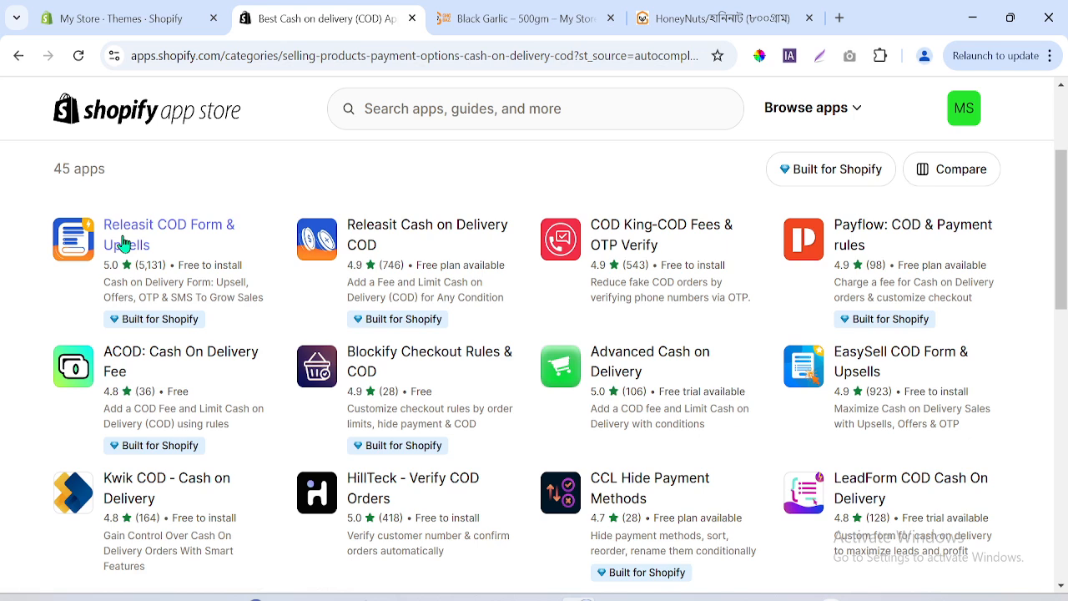
{"action": "left_click", "coordinate": [151, 238]}
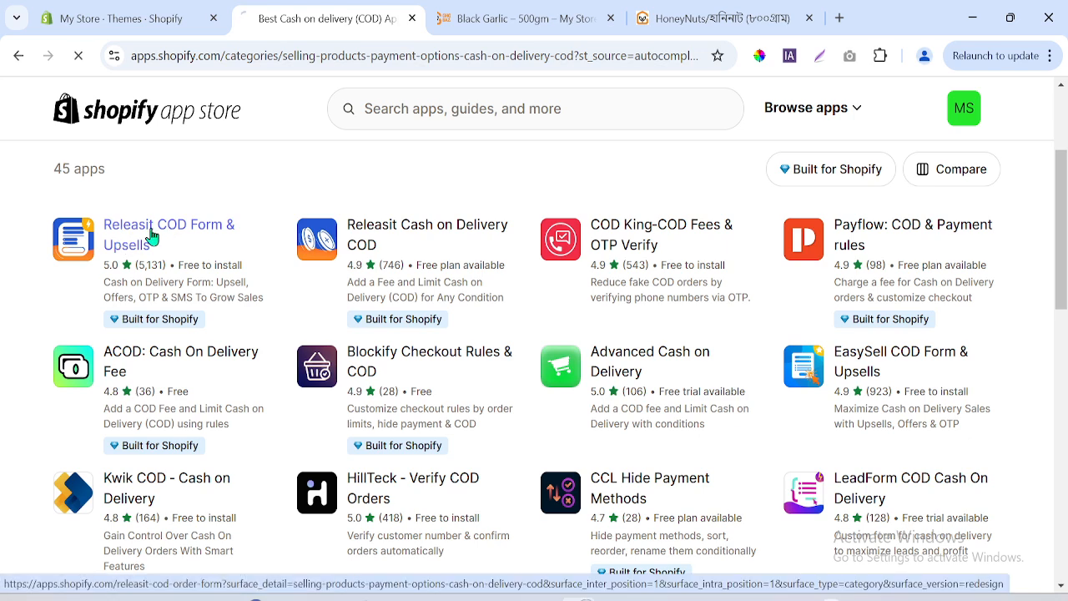
- Compare the prices and monthly order limits of the Forever Free, Premium and Enterprise plans on the app listing
{"action": "left_click_drag", "start_coordinate": [1063, 120], "coordinate": [1066, 276]}
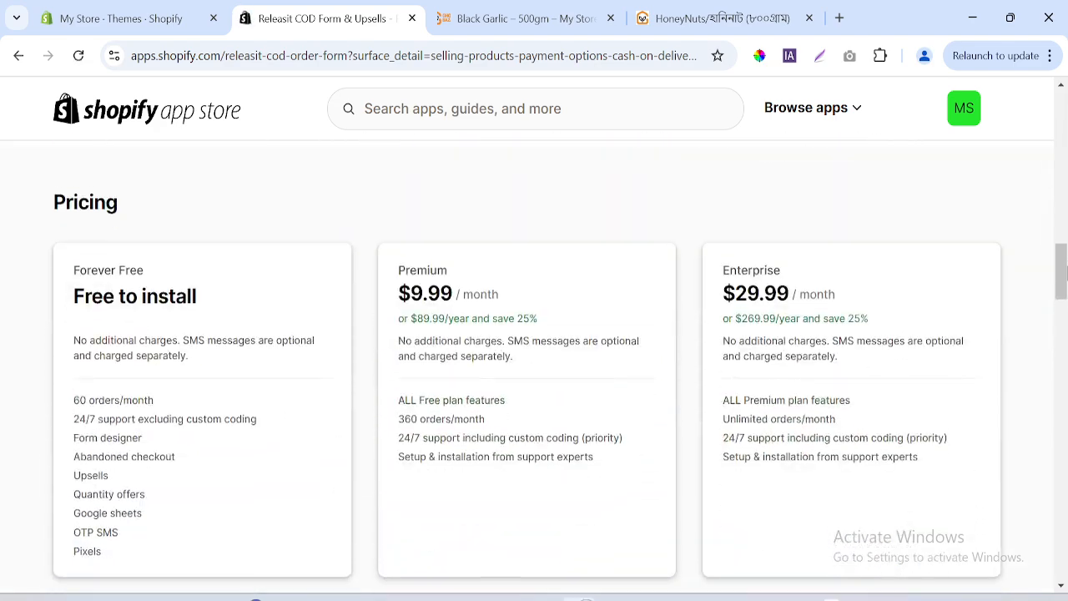
{"action": "left_click_drag", "start_coordinate": [61, 307], "coordinate": [281, 296]}
{"action": "left_click", "coordinate": [281, 291]}
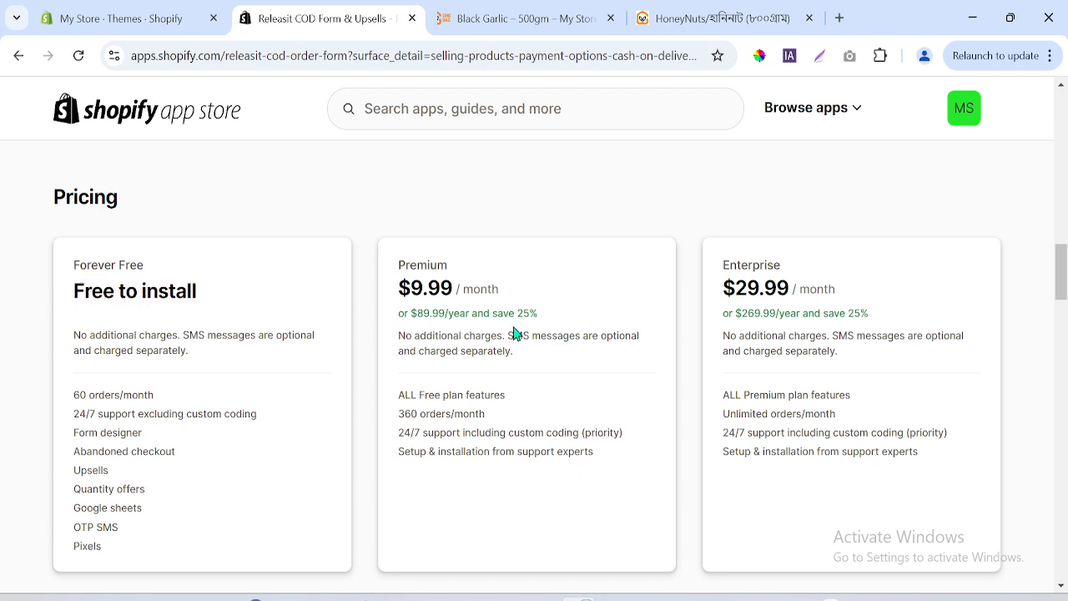
{"action": "scroll", "coordinate": [1059, 301], "scroll_direction": "down", "scroll_amount": 1}
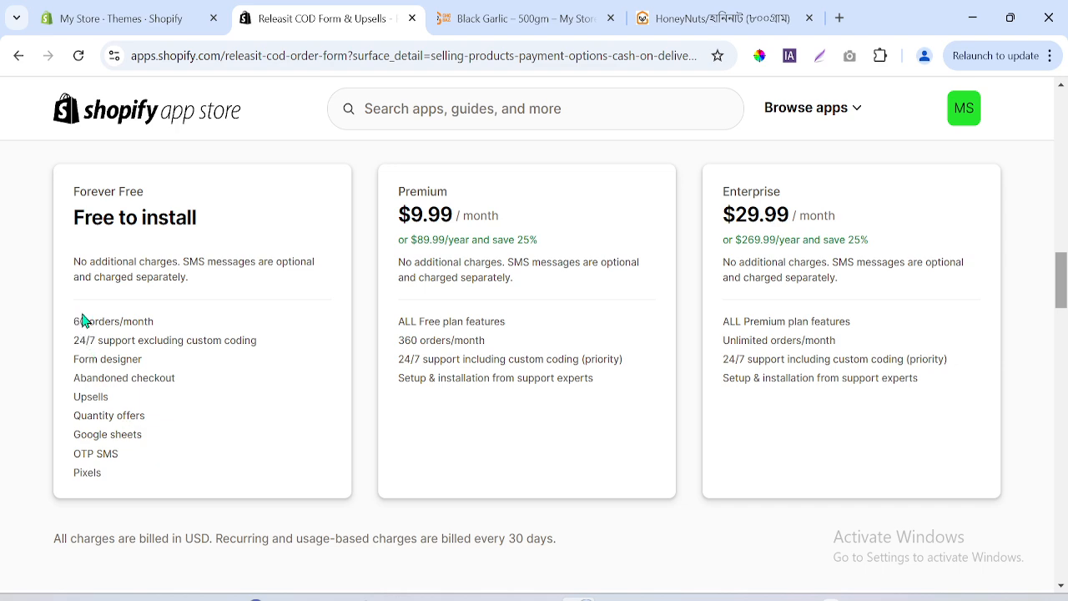
{"action": "left_click_drag", "start_coordinate": [73, 318], "coordinate": [203, 321]}
{"action": "left_click", "coordinate": [189, 322]}
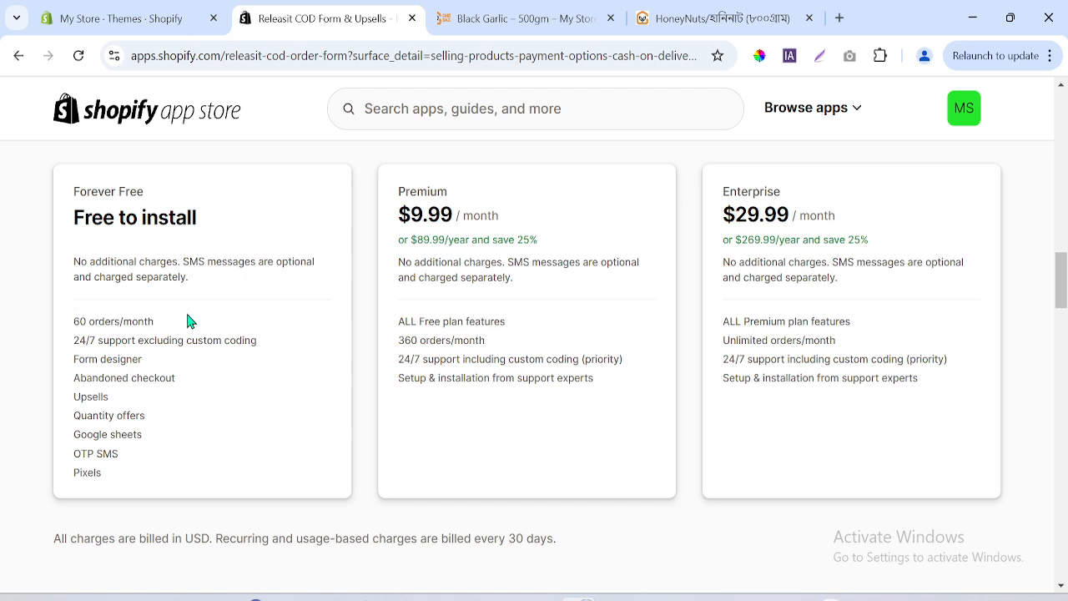
{"action": "left_click_drag", "start_coordinate": [110, 343], "coordinate": [309, 377]}
{"action": "left_click", "coordinate": [489, 323]}
{"action": "left_click_drag", "start_coordinate": [397, 208], "coordinate": [513, 224]}
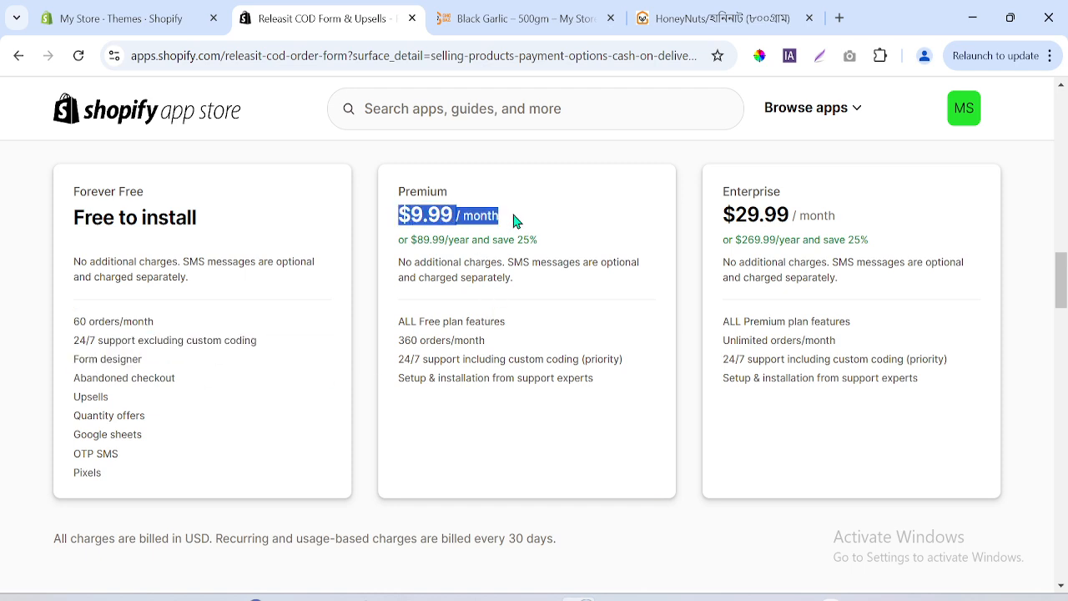
{"action": "left_click", "coordinate": [452, 216]}
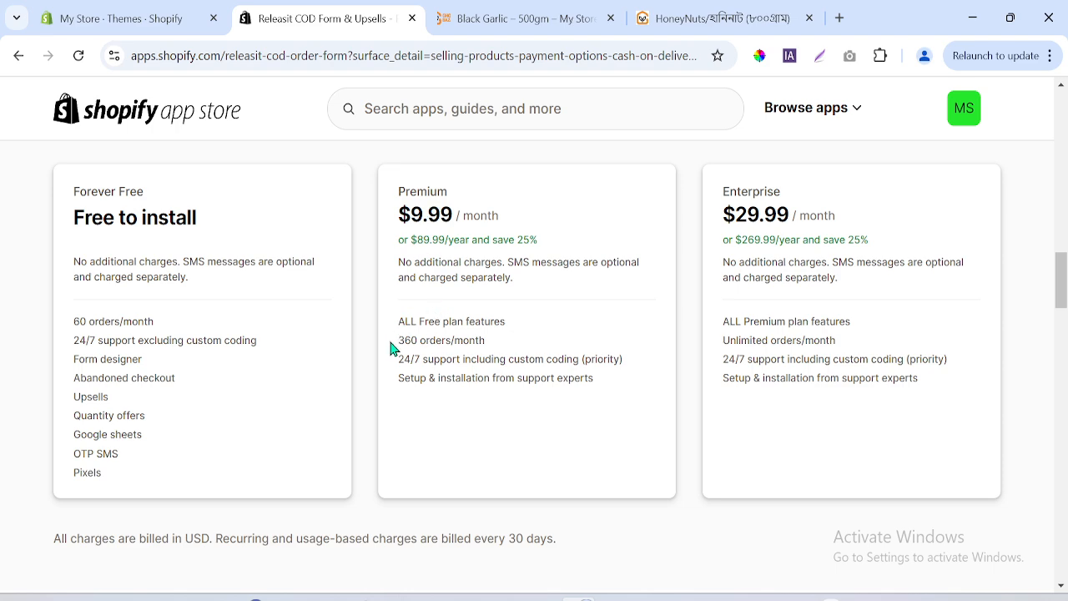
{"action": "left_click_drag", "start_coordinate": [399, 339], "coordinate": [493, 346]}
{"action": "left_click", "coordinate": [506, 342]}
{"action": "left_click_drag", "start_coordinate": [741, 336], "coordinate": [873, 341]}
{"action": "mouse_move", "coordinate": [1064, 286]}
{"action": "left_mouse_down"}
{"action": "mouse_move", "coordinate": [1065, 273]}
{"action": "mouse_move", "coordinate": [1063, 284]}
{"action": "left_mouse_up"}
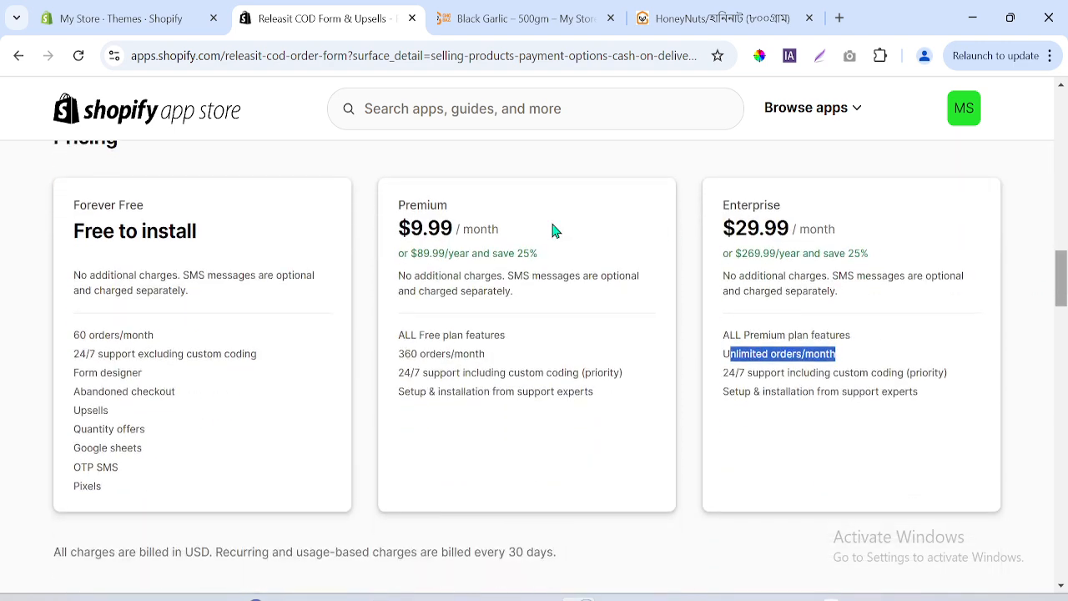
{"action": "mouse_move", "coordinate": [69, 338]}
{"action": "left_mouse_down"}
{"action": "mouse_move", "coordinate": [167, 334]}
{"action": "mouse_move", "coordinate": [69, 326]}
{"action": "left_mouse_up"}
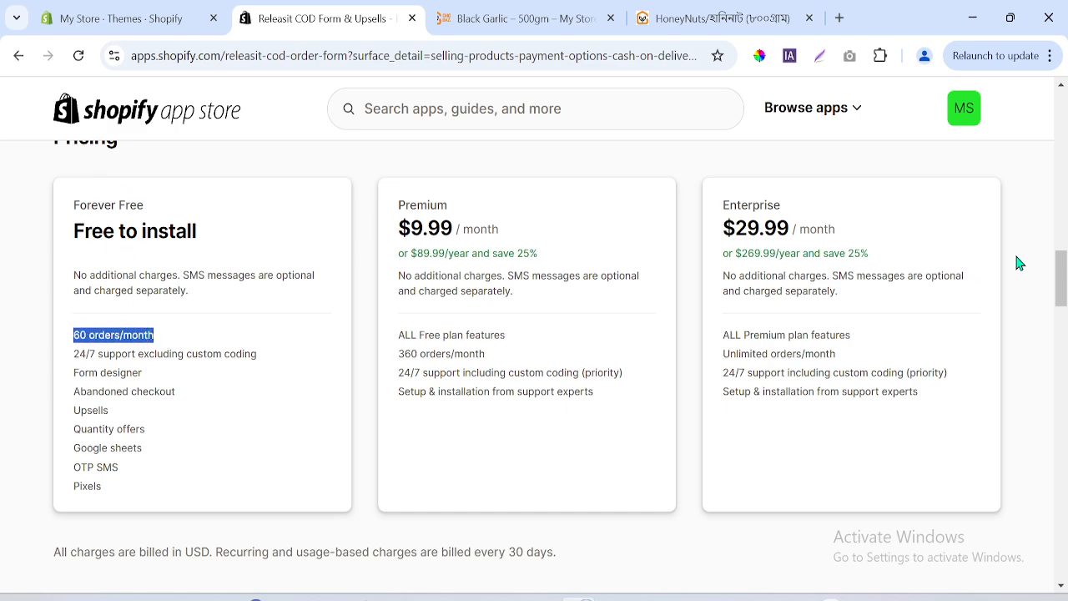
- Install Releasit COD Form & Upsells on the store and accept English as the app language
{"action": "left_click_drag", "start_coordinate": [1065, 291], "coordinate": [1064, 250]}
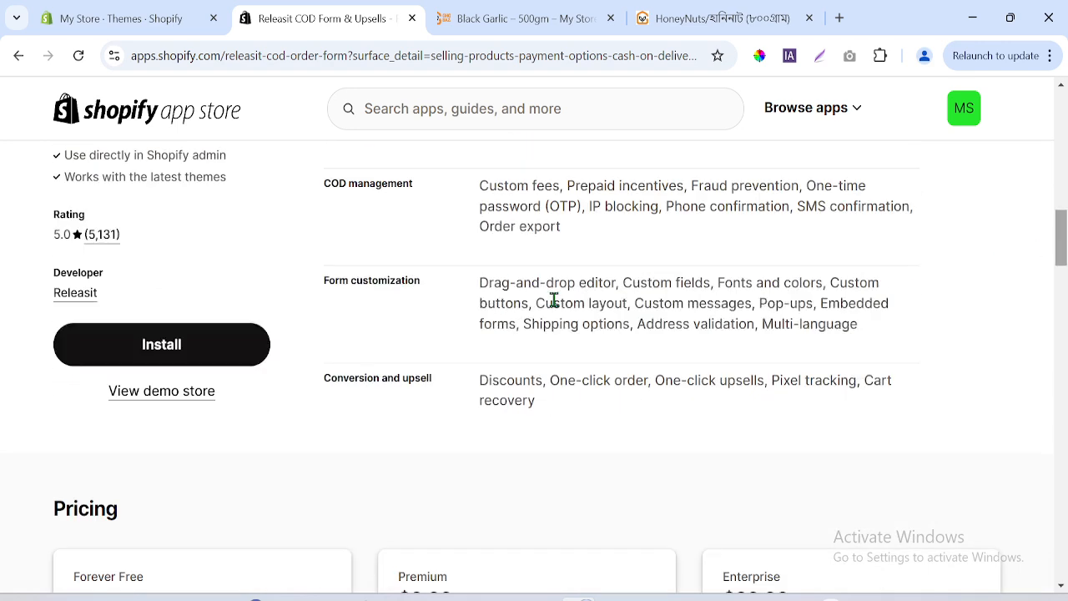
{"action": "left_click", "coordinate": [177, 349]}
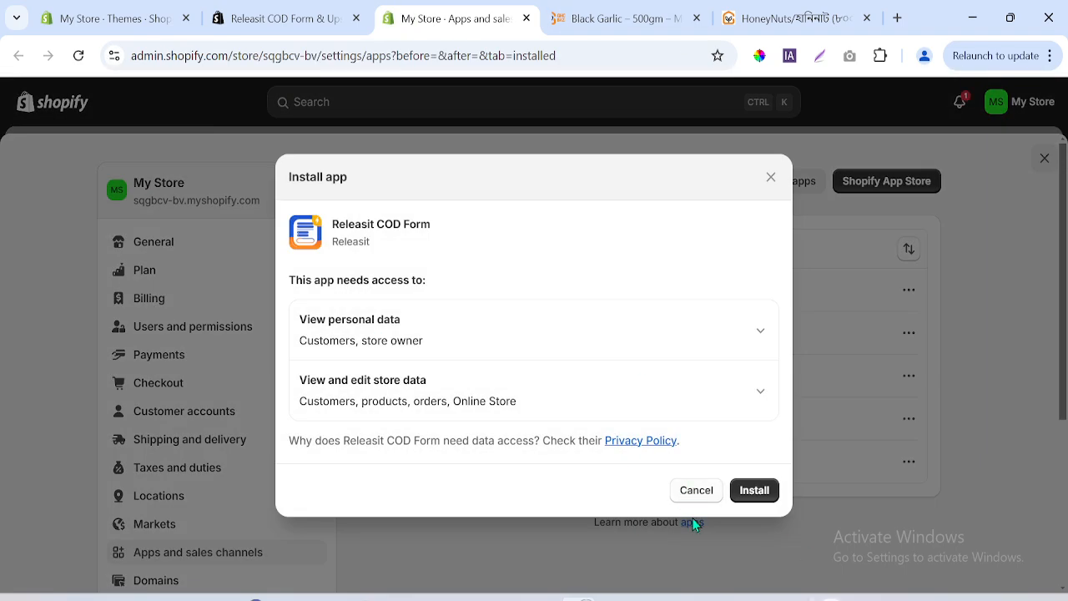
{"action": "left_click", "coordinate": [755, 497]}
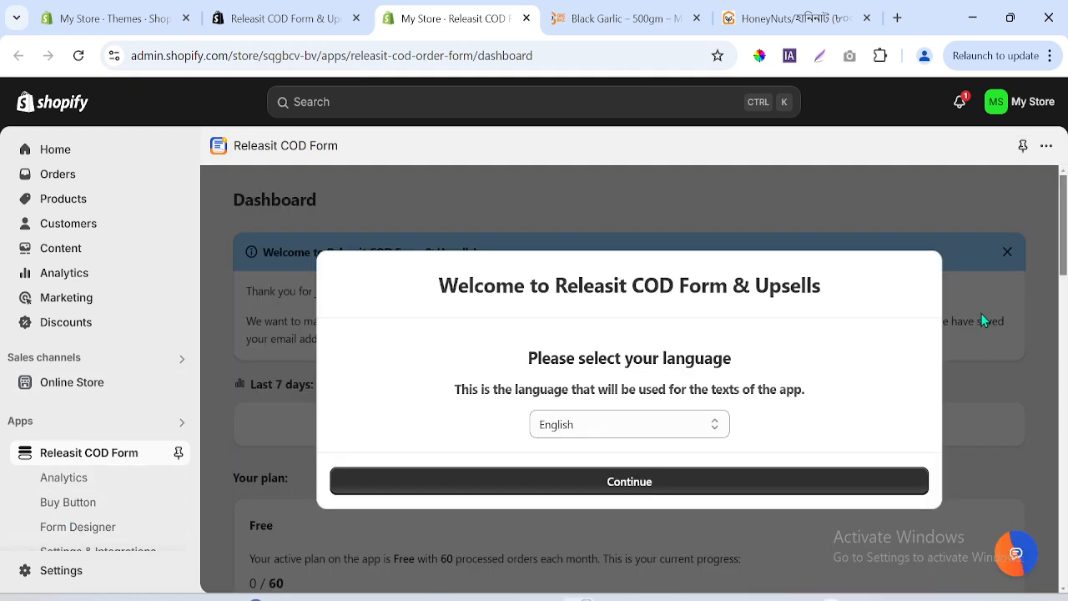
{"action": "left_click_drag", "start_coordinate": [1066, 260], "coordinate": [1066, 307]}
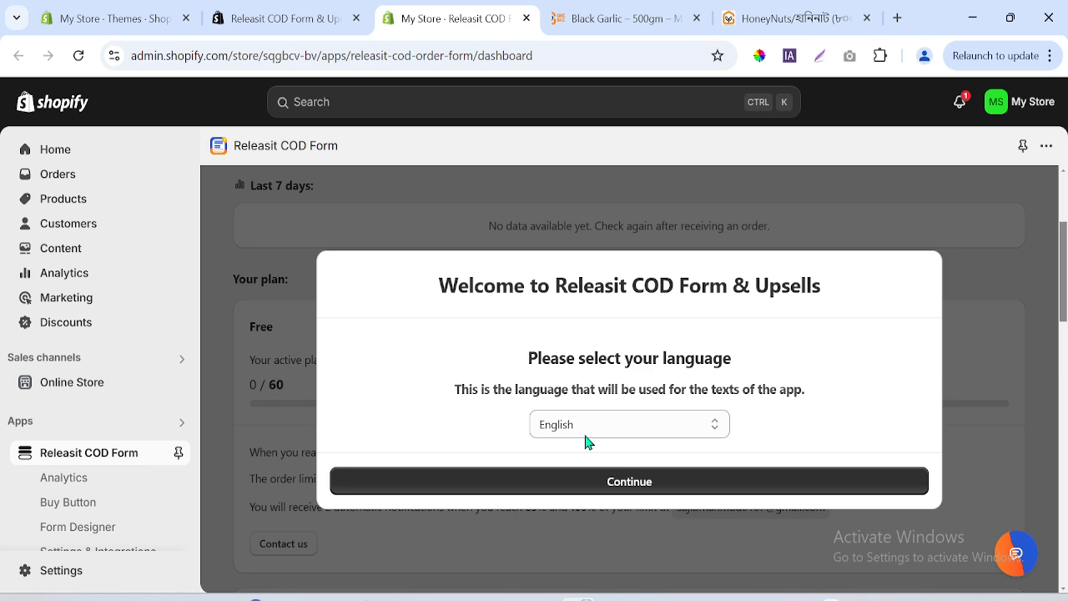
{"action": "left_click", "coordinate": [628, 490]}
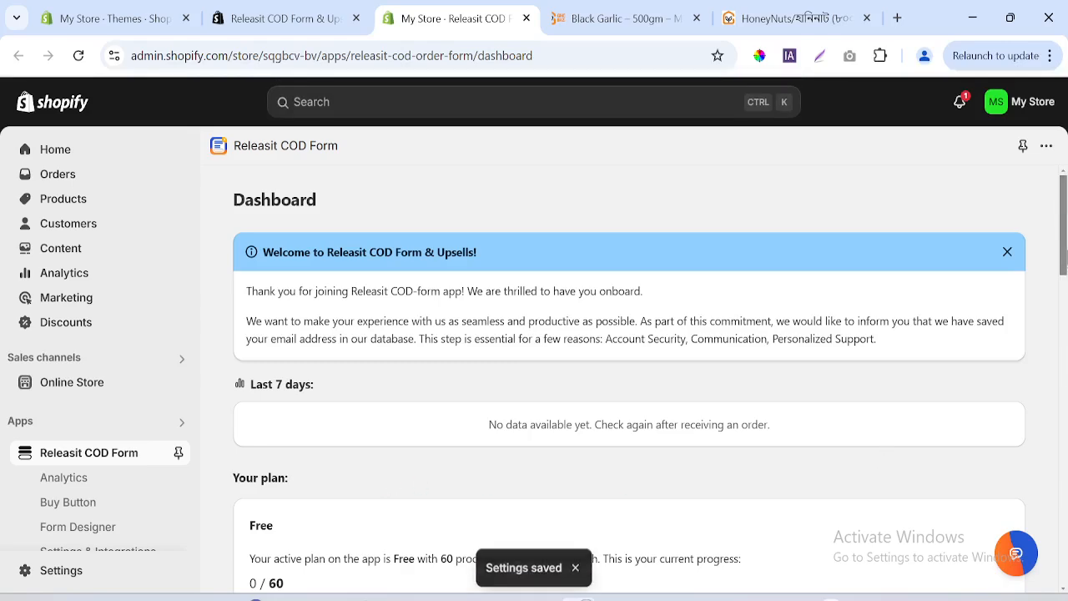
- Open the theme from the app's setup steps and save it with the Releasit COD Form app embed enabled
{"action": "left_click_drag", "start_coordinate": [1066, 222], "coordinate": [1067, 365]}
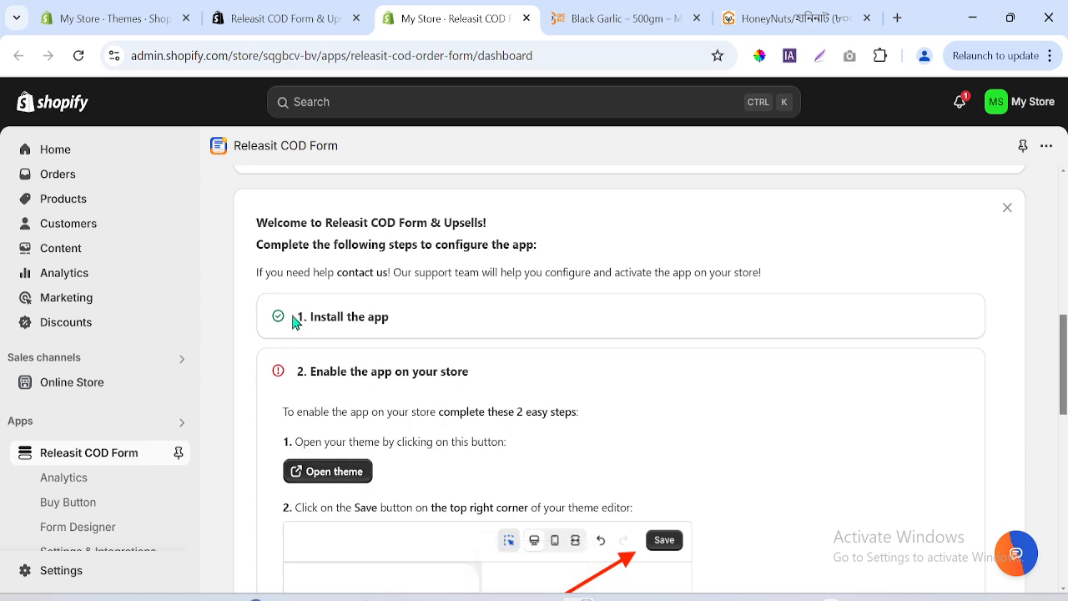
{"action": "left_click", "coordinate": [337, 473]}
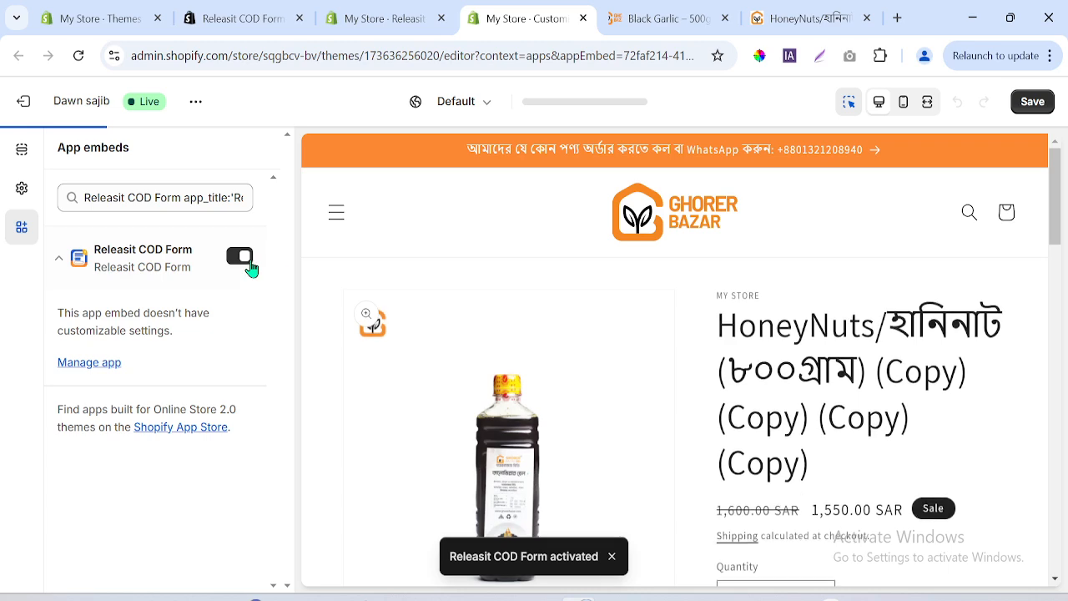
{"action": "left_click", "coordinate": [240, 256]}
{"action": "left_click", "coordinate": [239, 256]}
{"action": "left_click", "coordinate": [1047, 100]}
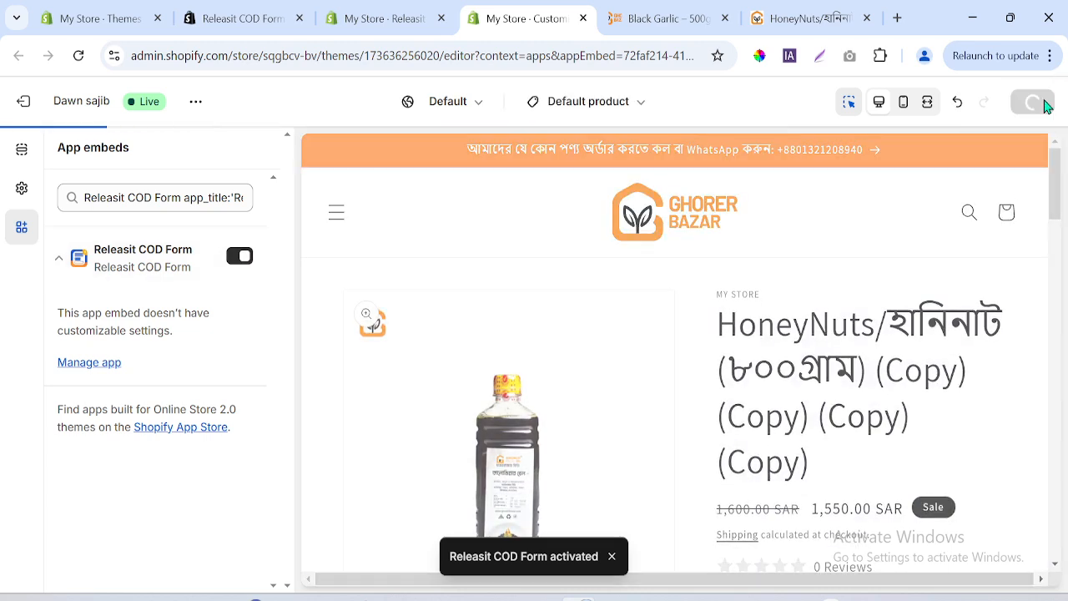
- Return to the Releasit COD Form dashboard and review the setup steps, account balance and language sections
{"action": "left_click", "coordinate": [384, 18]}
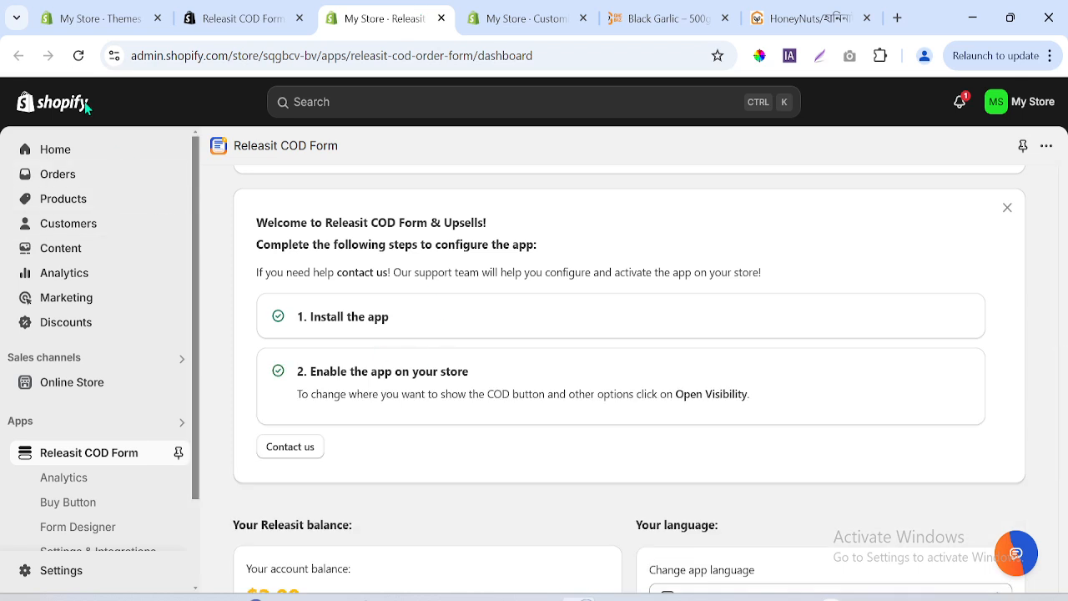
{"action": "scroll", "coordinate": [1063, 403], "scroll_direction": "down", "scroll_amount": 1}
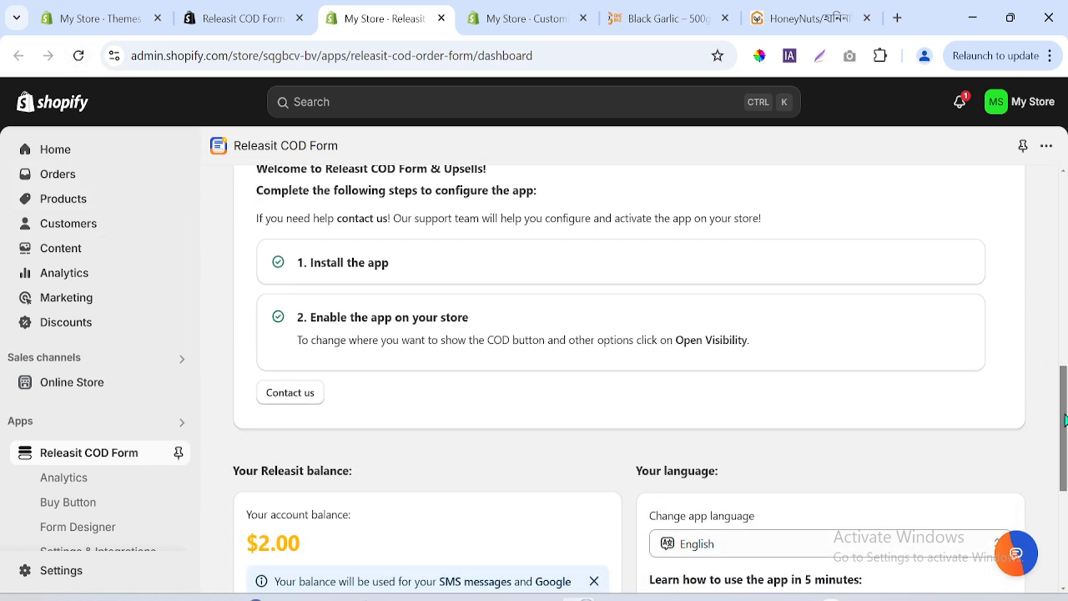
{"action": "left_click_drag", "start_coordinate": [294, 324], "coordinate": [445, 324]}
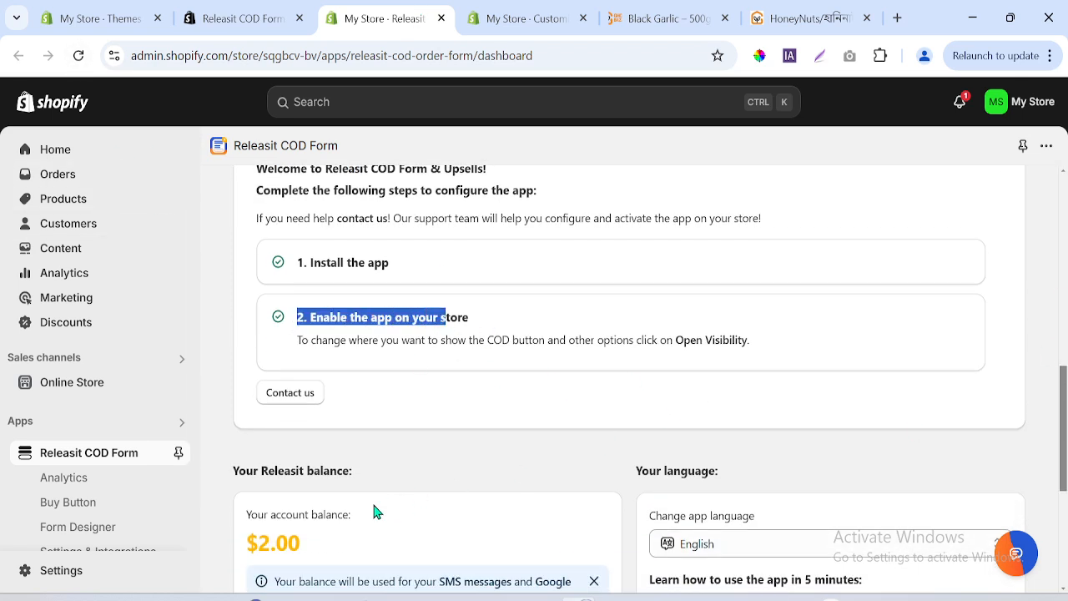
{"action": "scroll", "coordinate": [1065, 384], "scroll_direction": "down", "scroll_amount": 4}
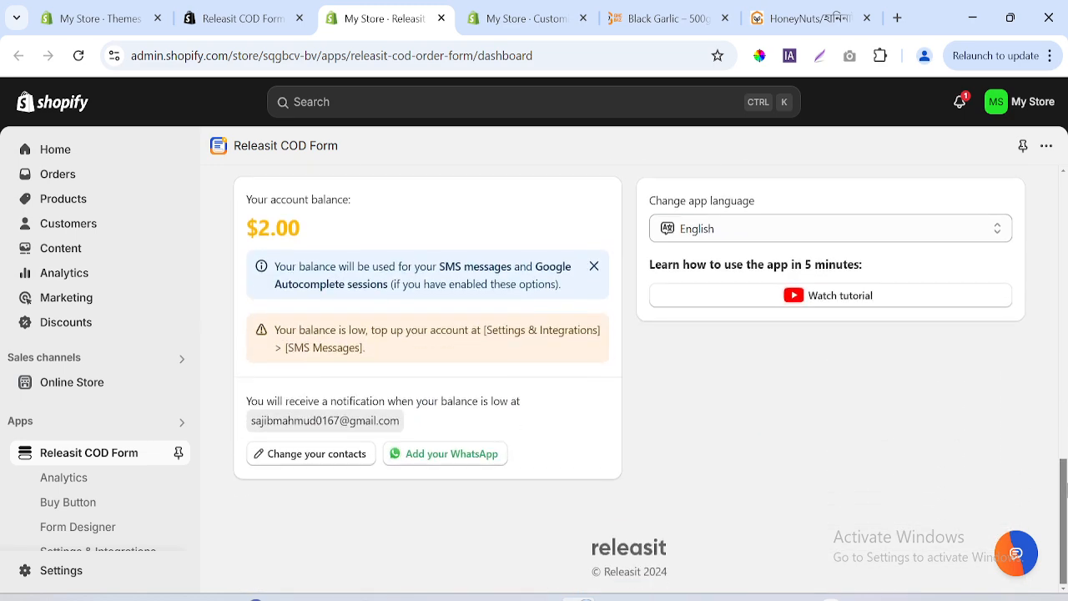
{"action": "scroll", "coordinate": [1065, 383], "scroll_direction": "up", "scroll_amount": 1}
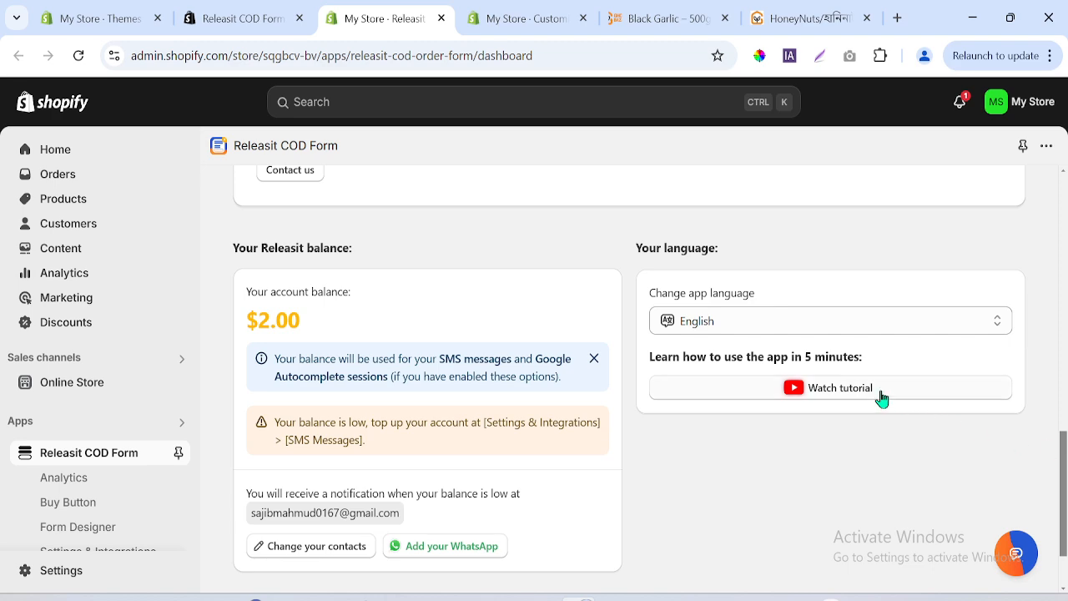
- Recheck the setup steps on the Releasit COD Form dashboard and open the app's Analytics page
{"action": "left_click_drag", "start_coordinate": [1066, 473], "coordinate": [1066, 396]}
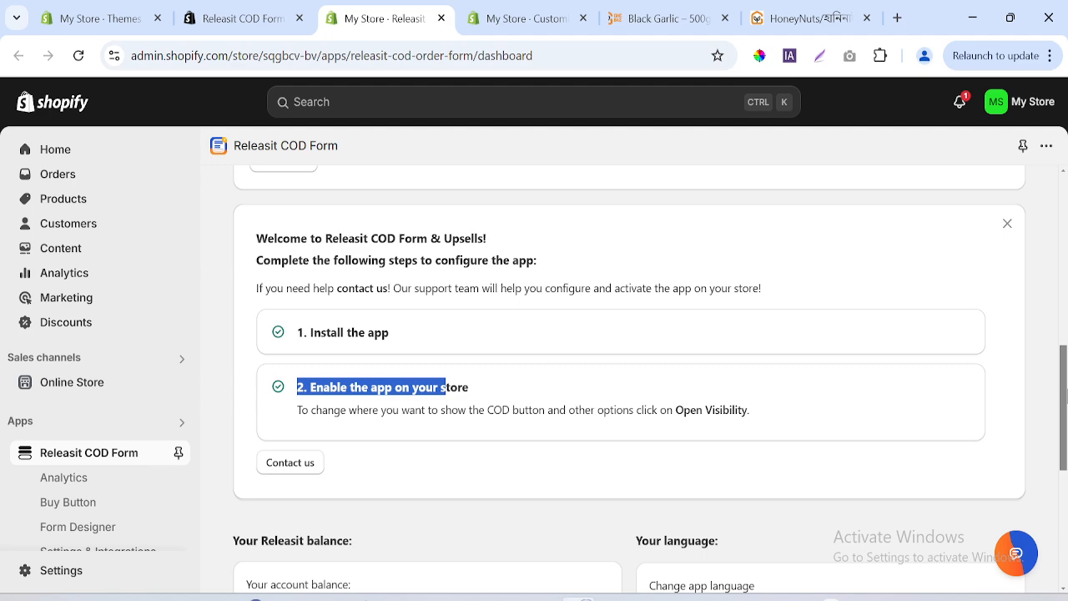
{"action": "left_click", "coordinate": [66, 477]}
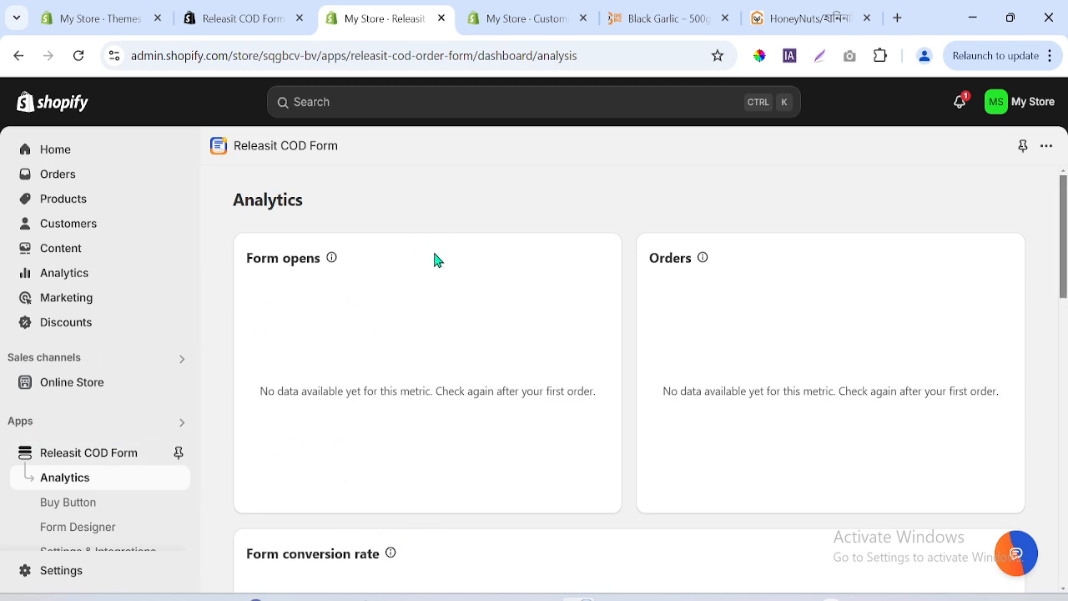
- Close the Releasit app listing and the theme customizer, keeping the Releasit COD Form Analytics page in view
{"action": "left_click", "coordinate": [795, 10]}
{"action": "left_click", "coordinate": [255, 10]}
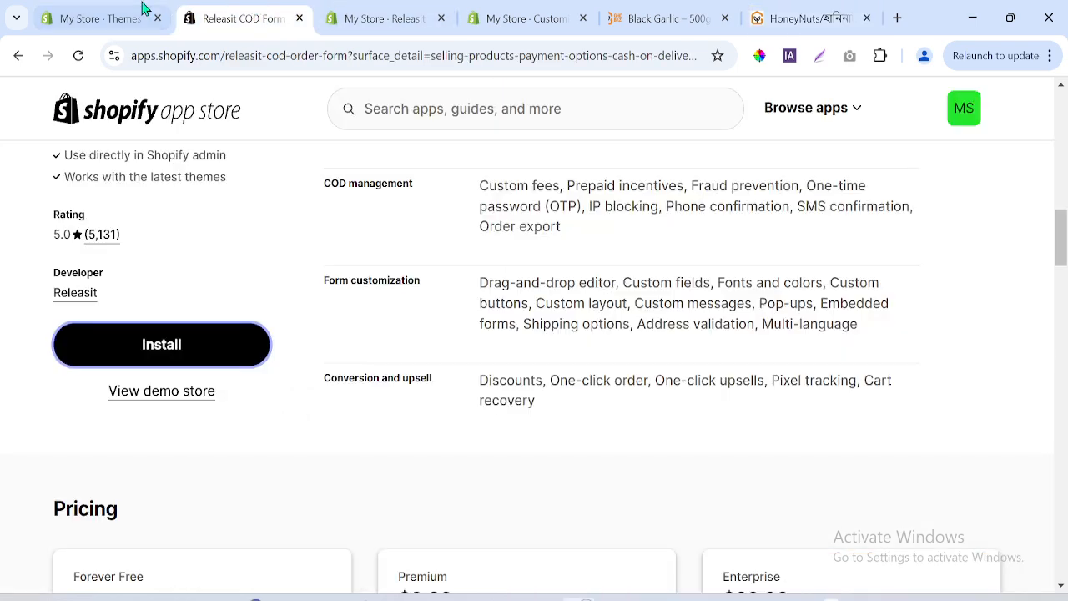
{"action": "left_click", "coordinate": [147, 11]}
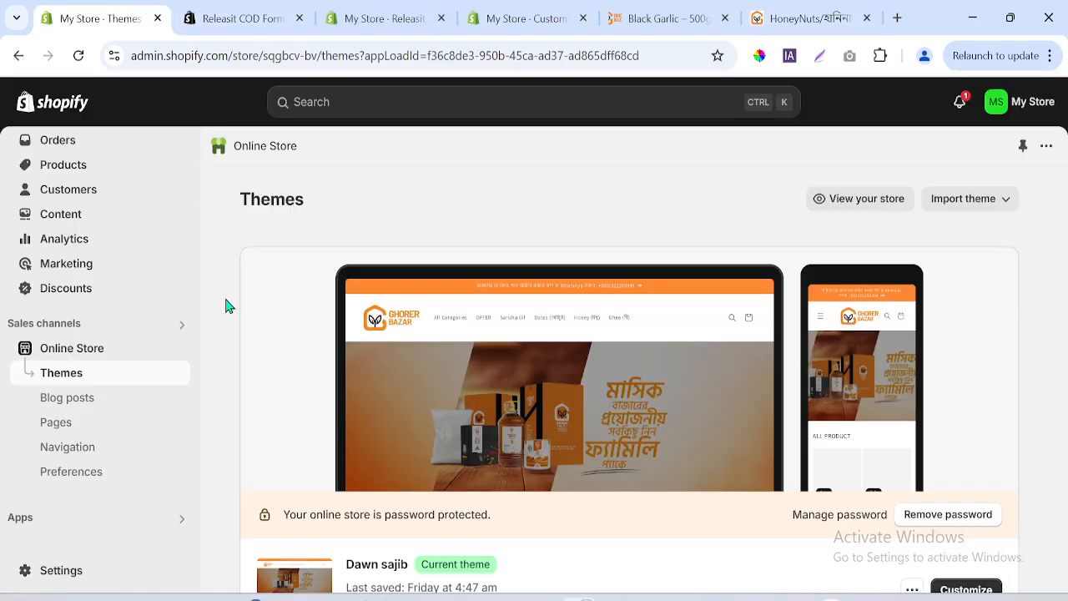
{"action": "left_click", "coordinate": [299, 18]}
{"action": "left_click", "coordinate": [359, 17]}
{"action": "left_click", "coordinate": [311, 12]}
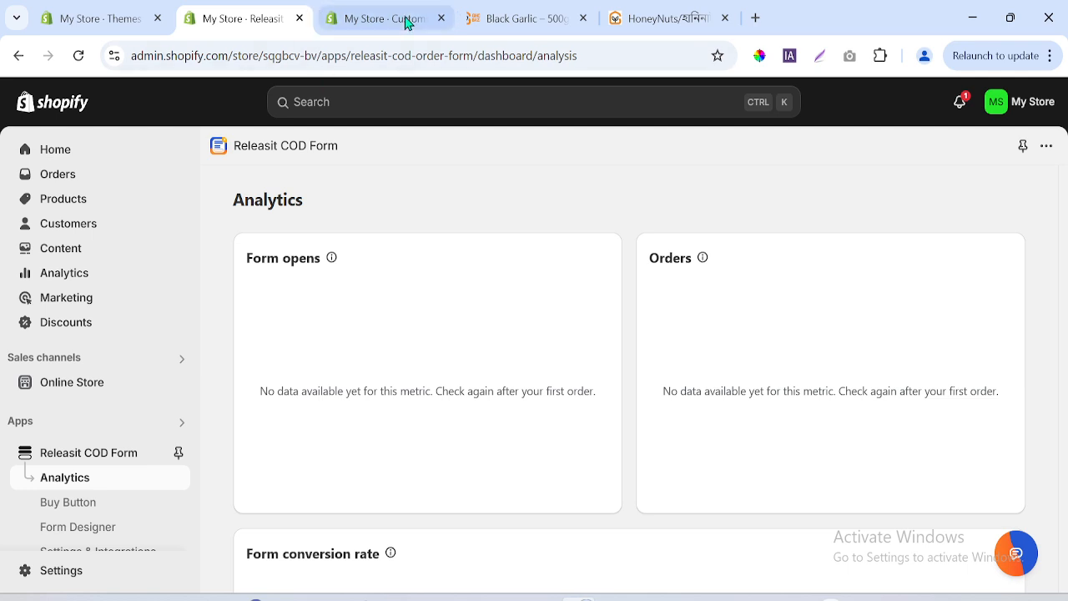
{"action": "left_click", "coordinate": [441, 17]}
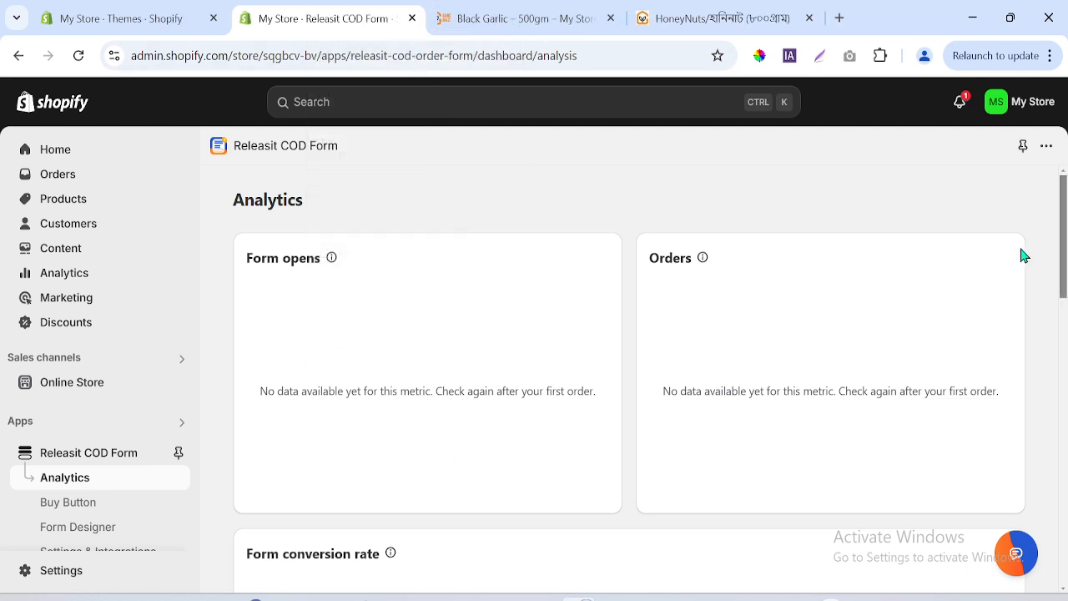
- Open the Buy Button settings of Releasit COD Form at the button text and design options
{"action": "mouse_move", "coordinate": [1064, 249]}
{"action": "left_mouse_down"}
{"action": "mouse_move", "coordinate": [1064, 484]}
{"action": "mouse_move", "coordinate": [1065, 262]}
{"action": "left_mouse_up"}
{"action": "left_click", "coordinate": [60, 511]}
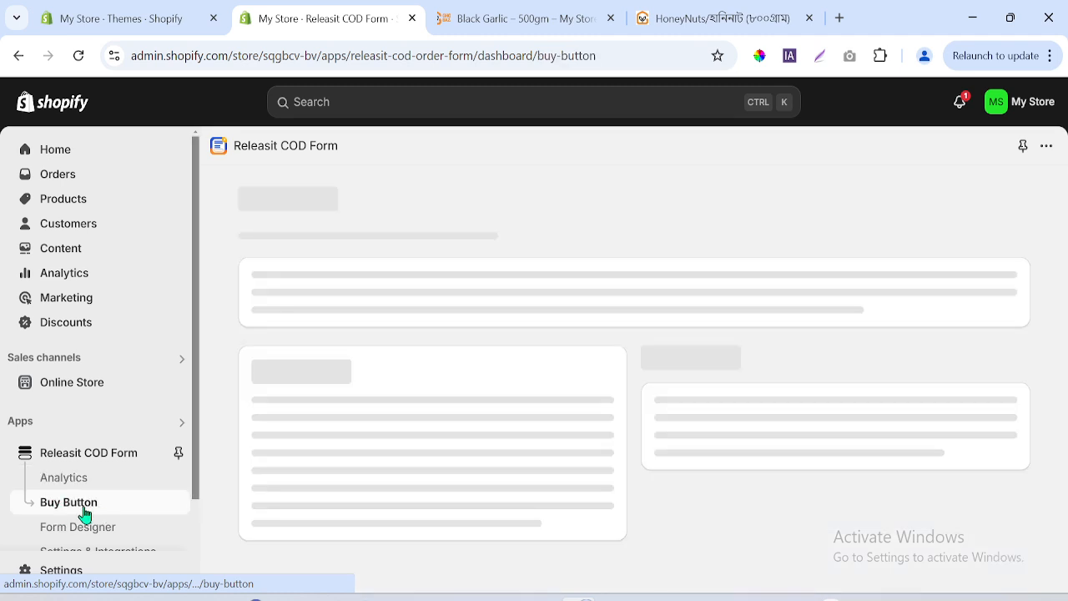
{"action": "scroll", "coordinate": [1053, 254], "scroll_direction": "down", "scroll_amount": 1}
{"action": "scroll", "coordinate": [823, 317], "scroll_direction": "down", "scroll_amount": 1}
- Copy the order button's text "ক্যাশ অন ডেলিভারিতে অর্ডার করুন" from the HoneyNuts product page on ghorerbazar.com
{"action": "left_click", "coordinate": [686, 8]}
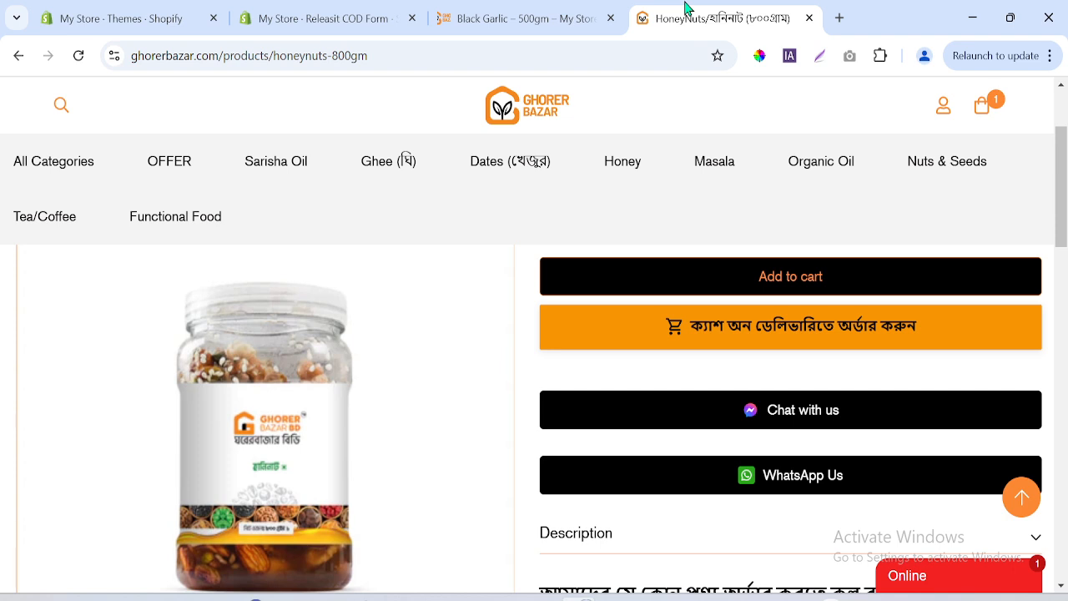
{"action": "left_click_drag", "start_coordinate": [689, 334], "coordinate": [958, 331]}
{"action": "right_click", "coordinate": [797, 321]}
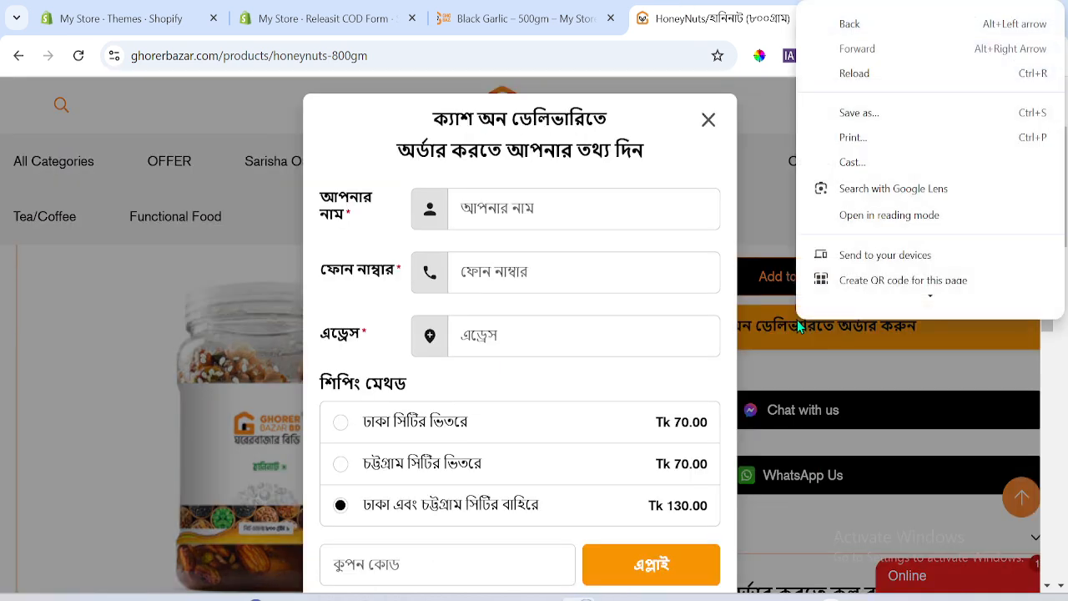
{"action": "left_click", "coordinate": [754, 322]}
{"action": "left_click", "coordinate": [708, 120]}
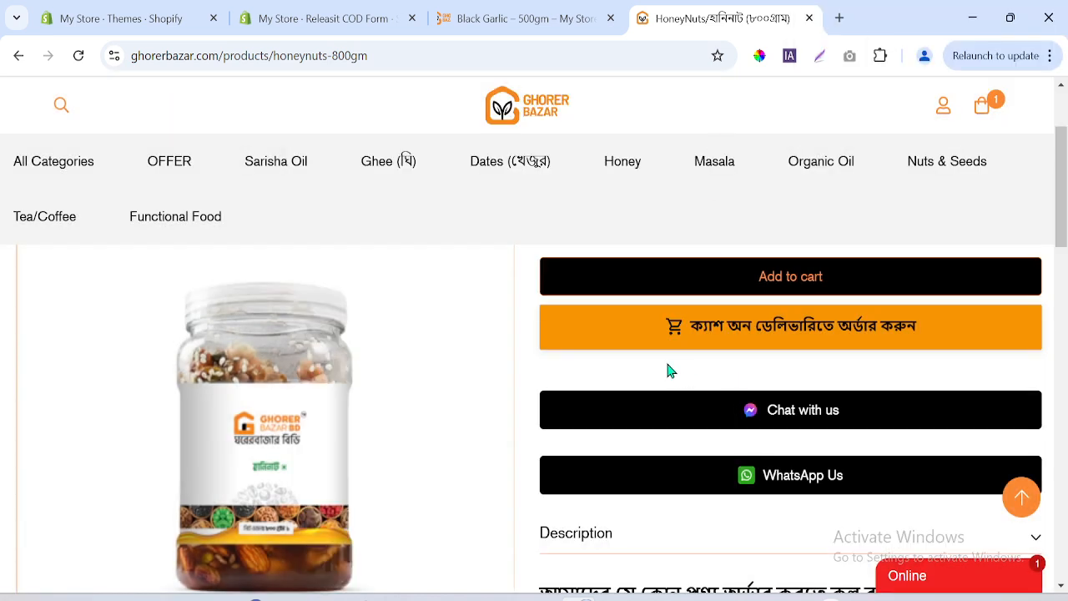
{"action": "left_click_drag", "start_coordinate": [917, 329], "coordinate": [845, 332]}
{"action": "left_click", "coordinate": [820, 330]}
{"action": "triple_click", "coordinate": [687, 336]}
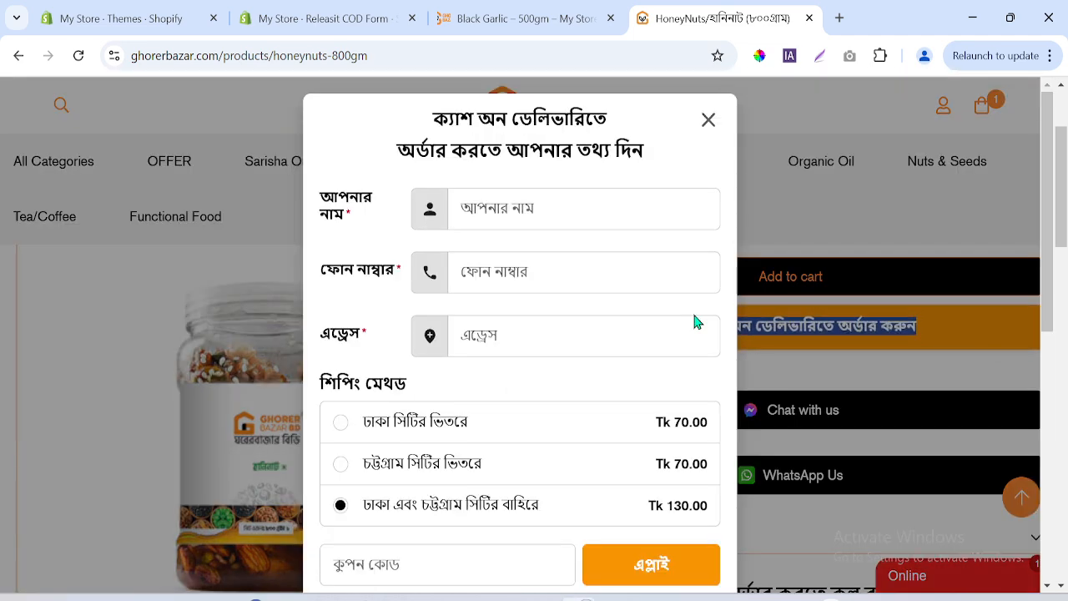
{"action": "left_click", "coordinate": [707, 117]}
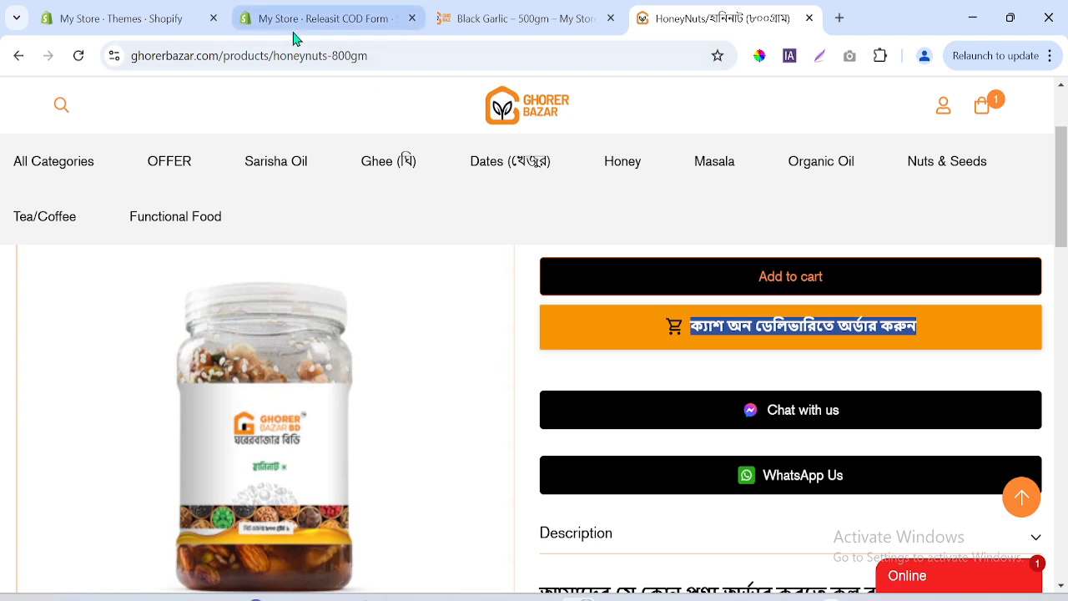
- In the Buy Button settings, replace the button text with "ক্যাশ অন ডেলিভারিতে অর্ডার করুন"
{"action": "left_click", "coordinate": [293, 32]}
{"action": "triple_click", "coordinate": [383, 307]}
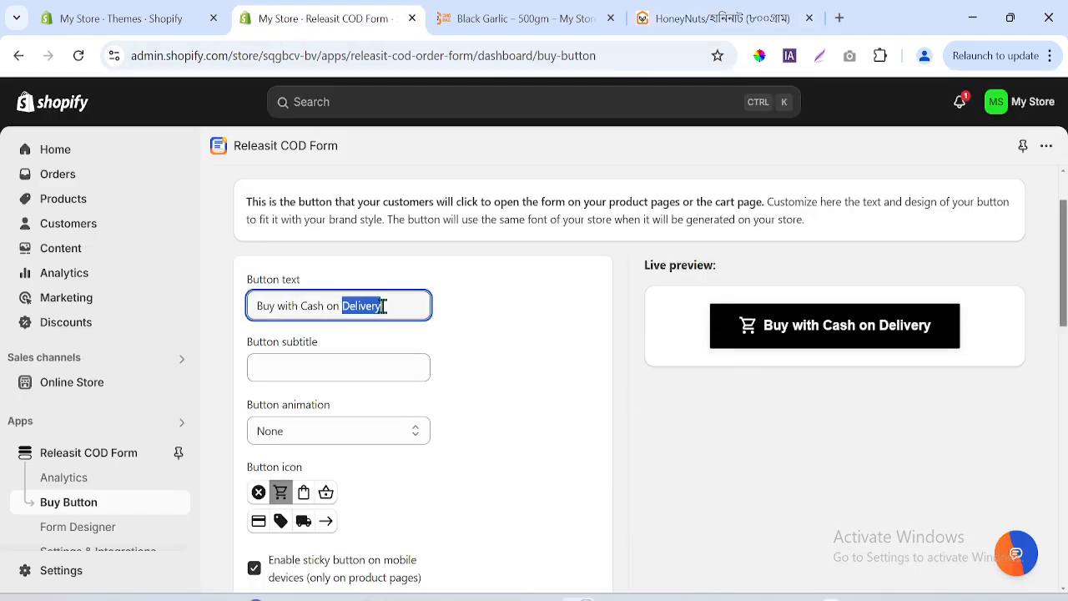
{"action": "key", "text": "ctrl+v"}
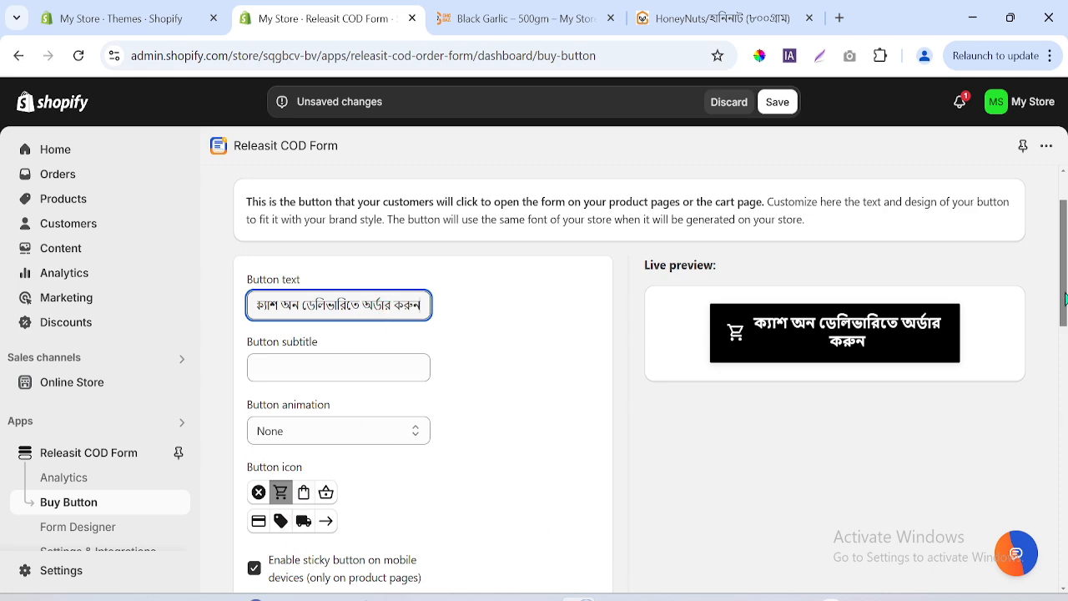
- Sample the orange background of the order button on the HoneyNuts product page with the ColorPick Eyedropper
{"action": "scroll", "coordinate": [1065, 298], "scroll_direction": "down", "scroll_amount": 3}
{"action": "left_click", "coordinate": [667, 10]}
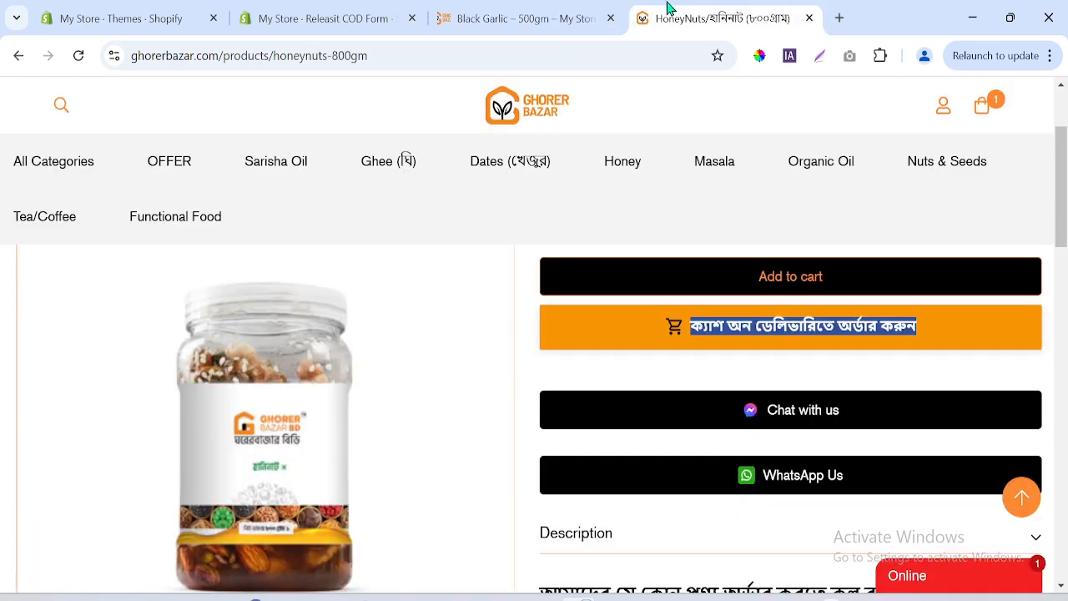
{"action": "left_click", "coordinate": [759, 55]}
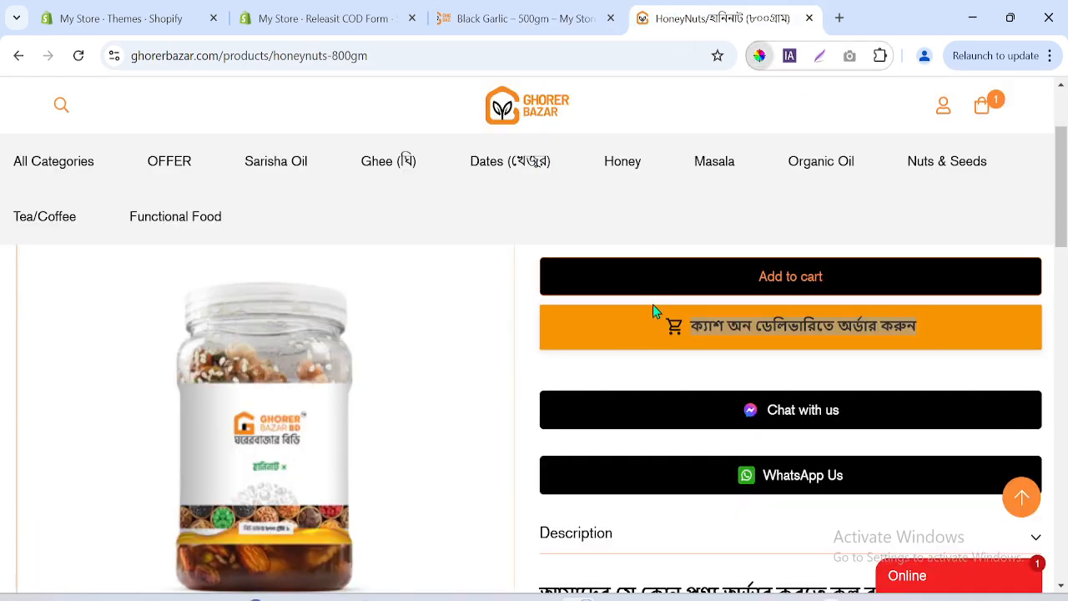
{"action": "left_click", "coordinate": [588, 328]}
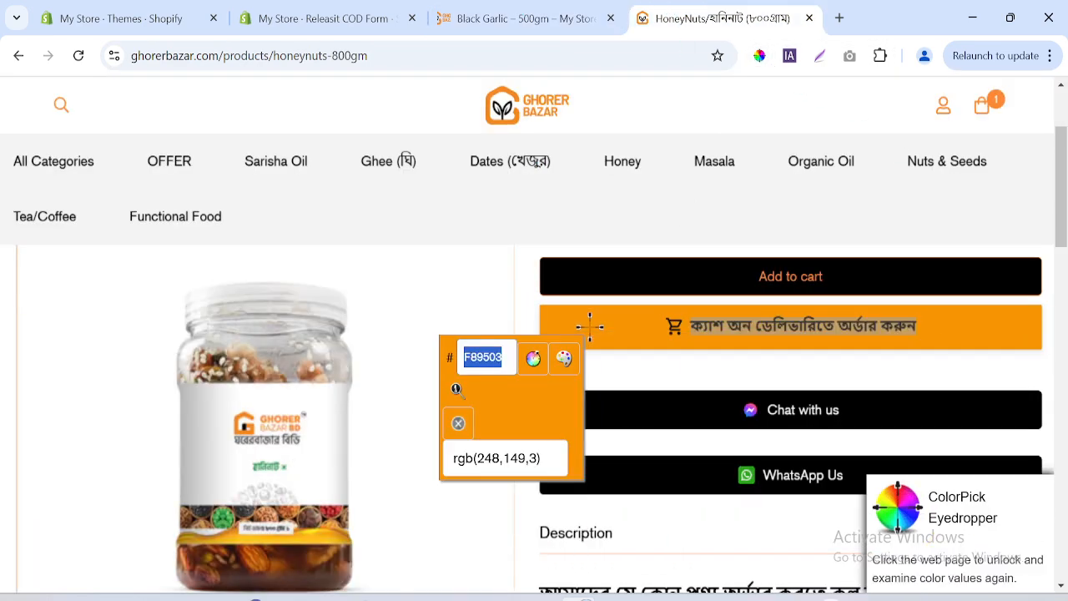
{"action": "left_click", "coordinate": [459, 424]}
- Return to the Buy Button settings and set the button's background color to orange f89503
{"action": "left_click", "coordinate": [284, 12]}
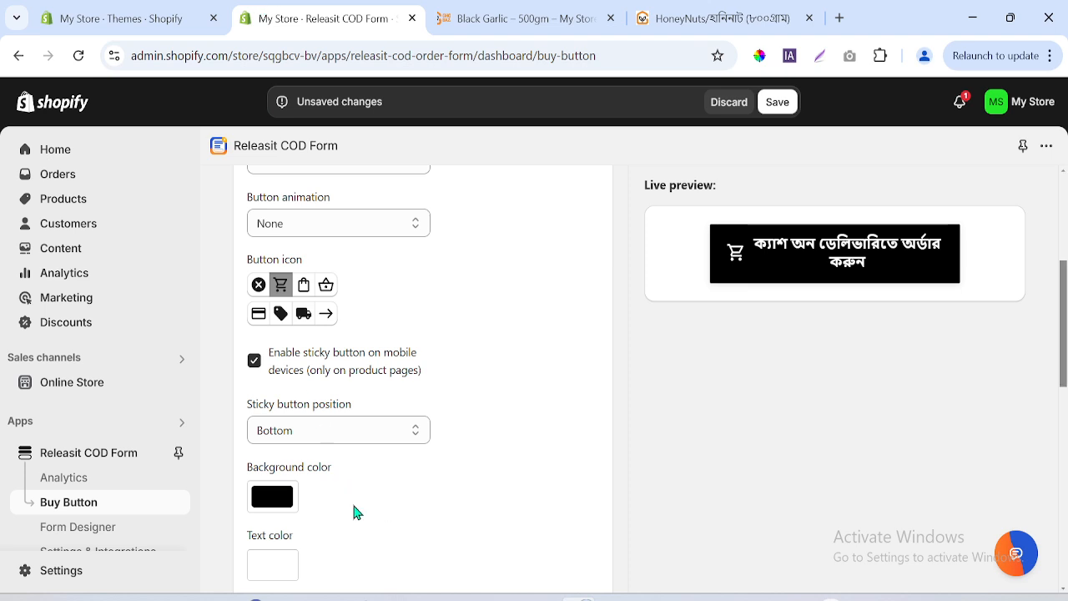
{"action": "left_click", "coordinate": [281, 499]}
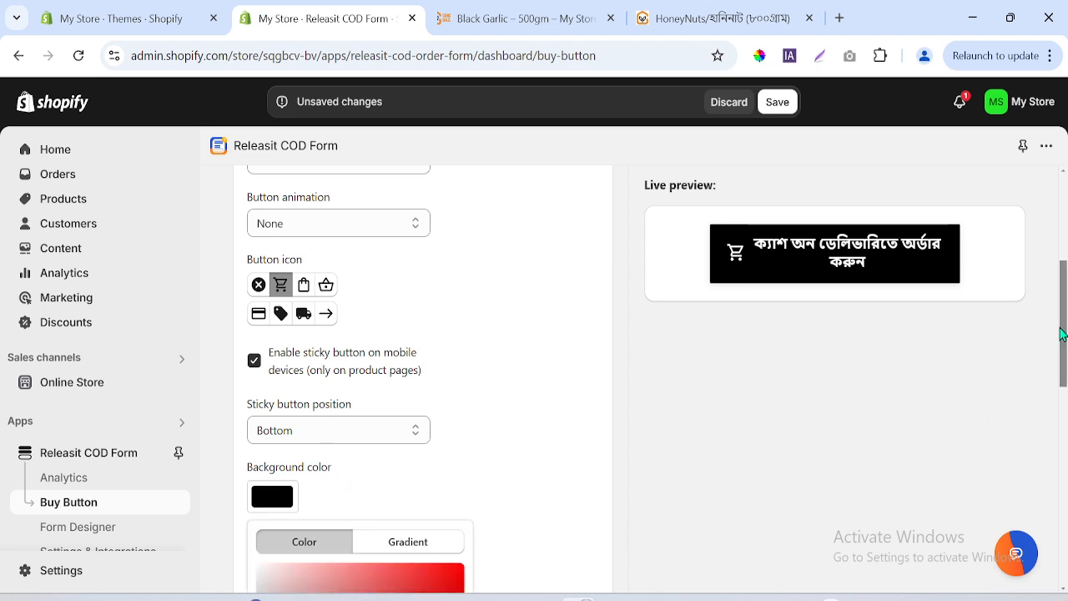
{"action": "left_click_drag", "start_coordinate": [1063, 333], "coordinate": [1064, 442]}
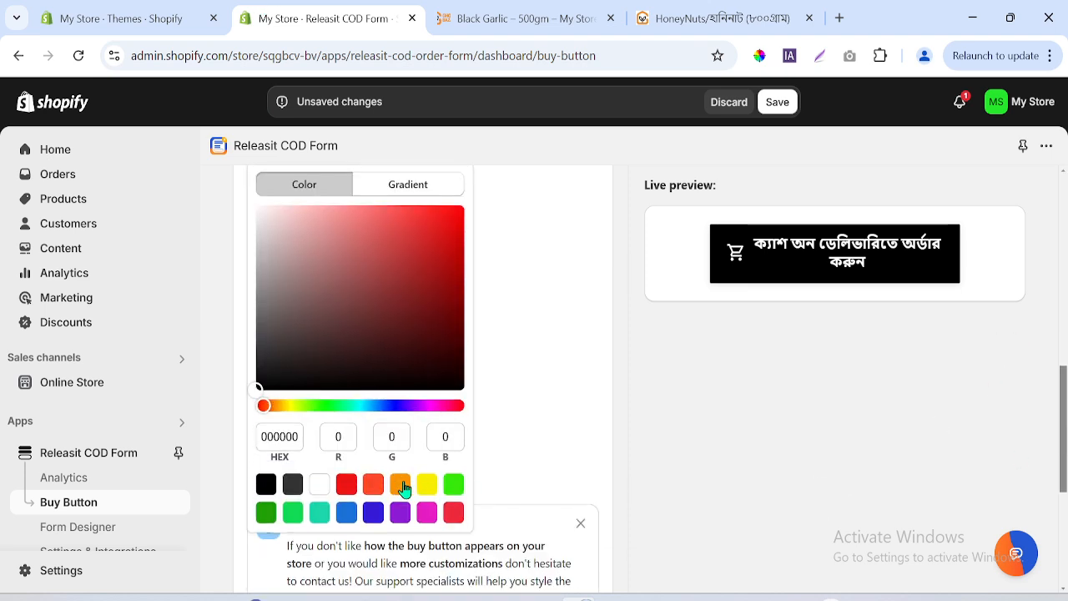
{"action": "left_click", "coordinate": [398, 487]}
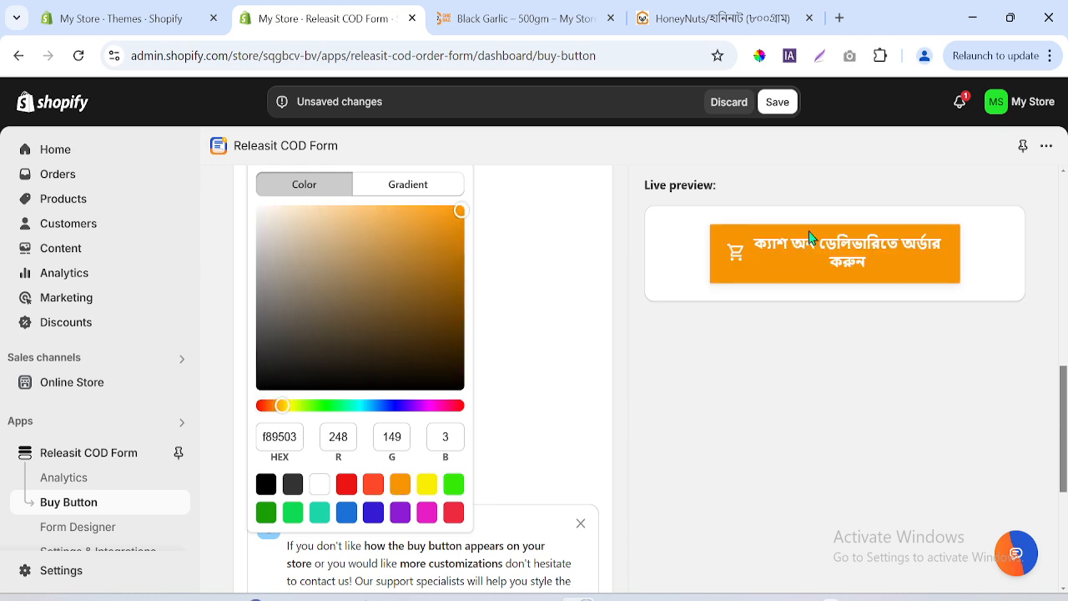
{"action": "left_click", "coordinate": [658, 386]}
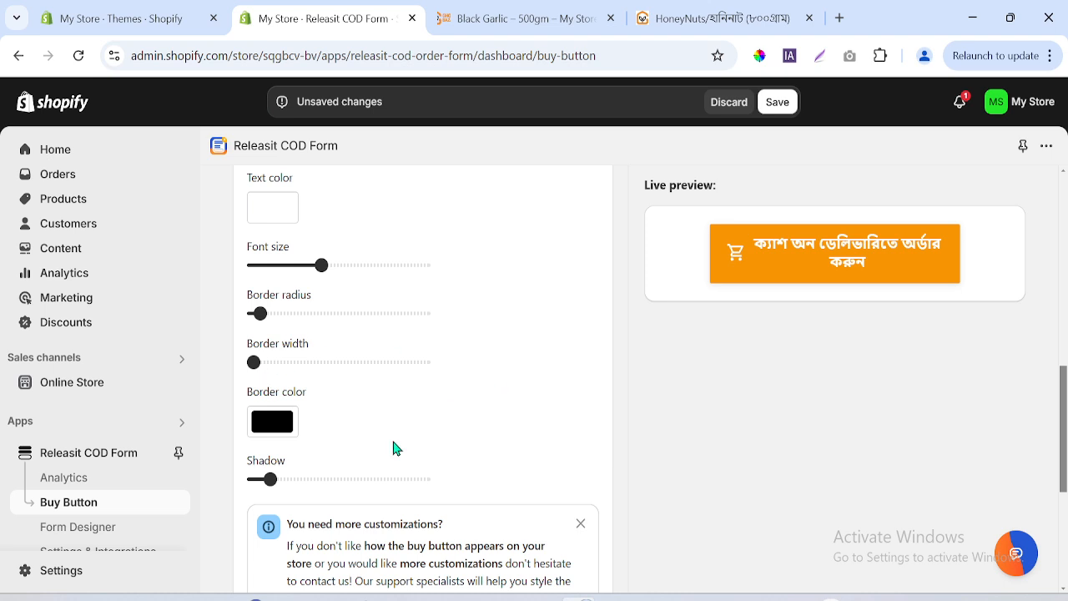
- Set the buy button's text color to black, 000000
{"action": "left_click", "coordinate": [274, 210]}
{"action": "left_click", "coordinate": [265, 524]}
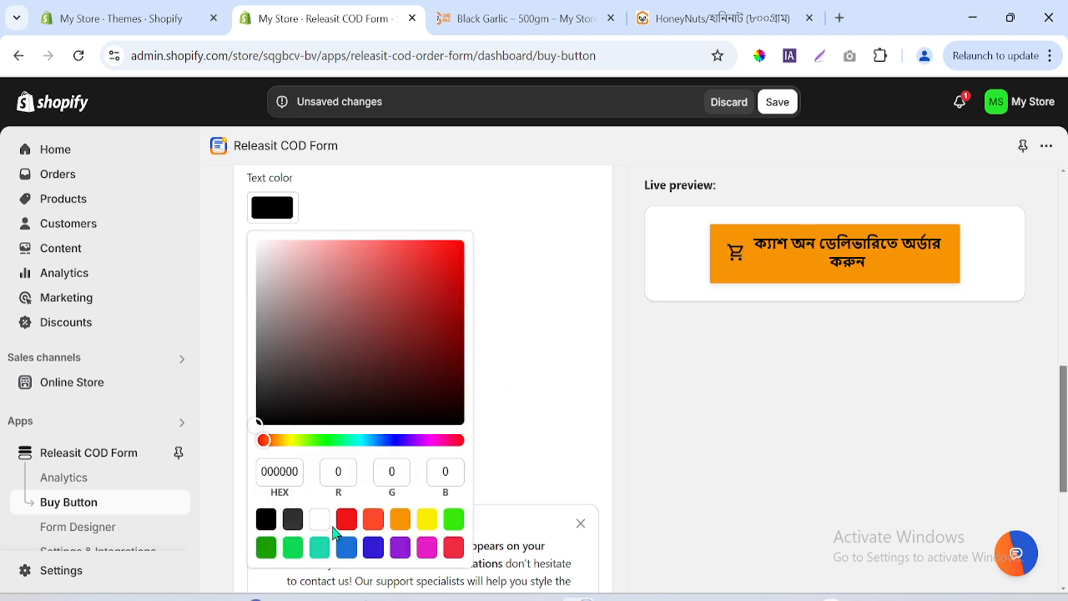
{"action": "left_click", "coordinate": [830, 482]}
- Try the bag, basket and no-icon options for the buy button, and go back to the cart icon
{"action": "left_click_drag", "start_coordinate": [1061, 469], "coordinate": [1062, 392]}
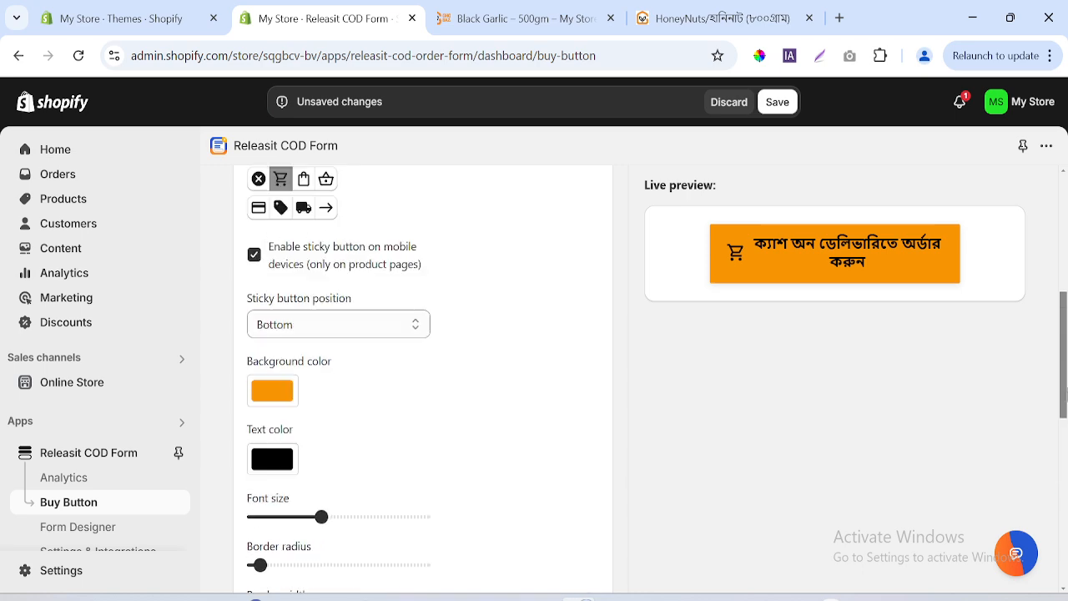
{"action": "left_click", "coordinate": [304, 181]}
{"action": "left_click", "coordinate": [327, 188]}
{"action": "left_click", "coordinate": [282, 183]}
{"action": "left_click", "coordinate": [258, 182]}
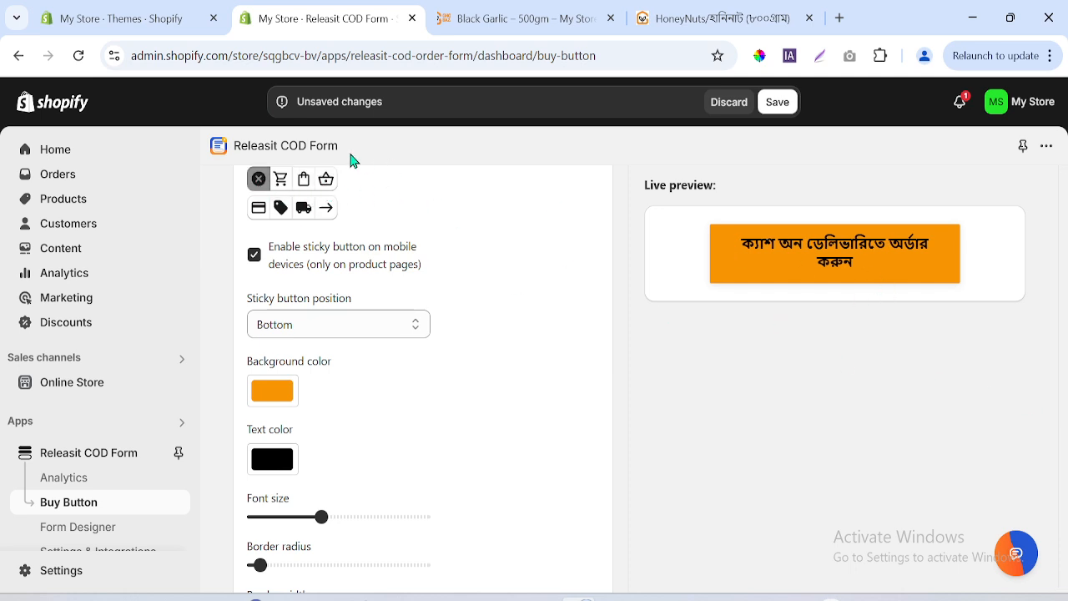
{"action": "left_click", "coordinate": [282, 183]}
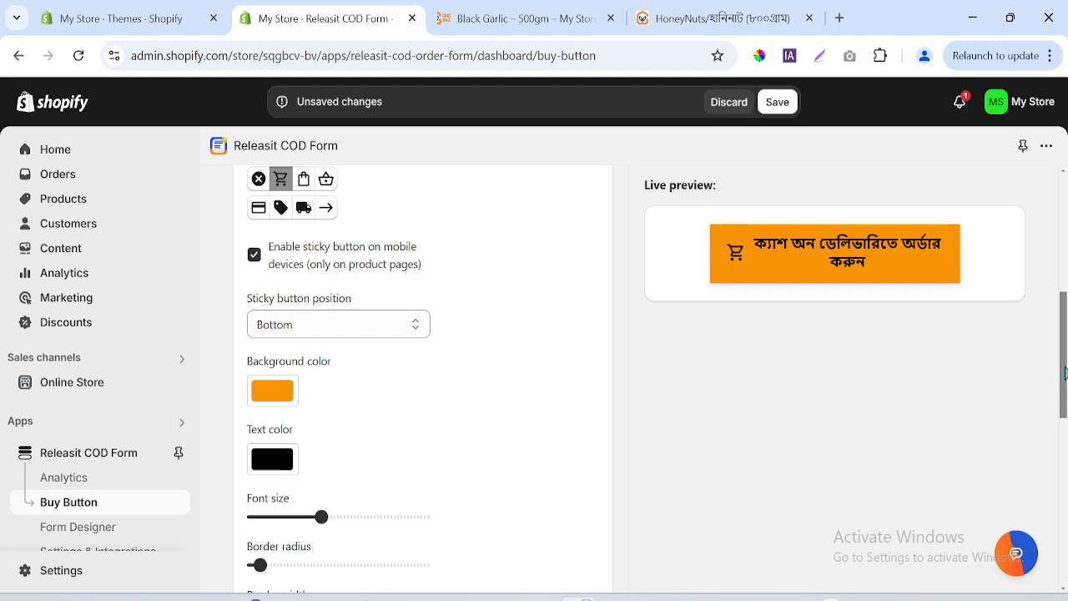
- Reduce the buy button's font size until its text fits on one line, and save the settings
{"action": "scroll", "coordinate": [1064, 373], "scroll_direction": "down", "scroll_amount": 2}
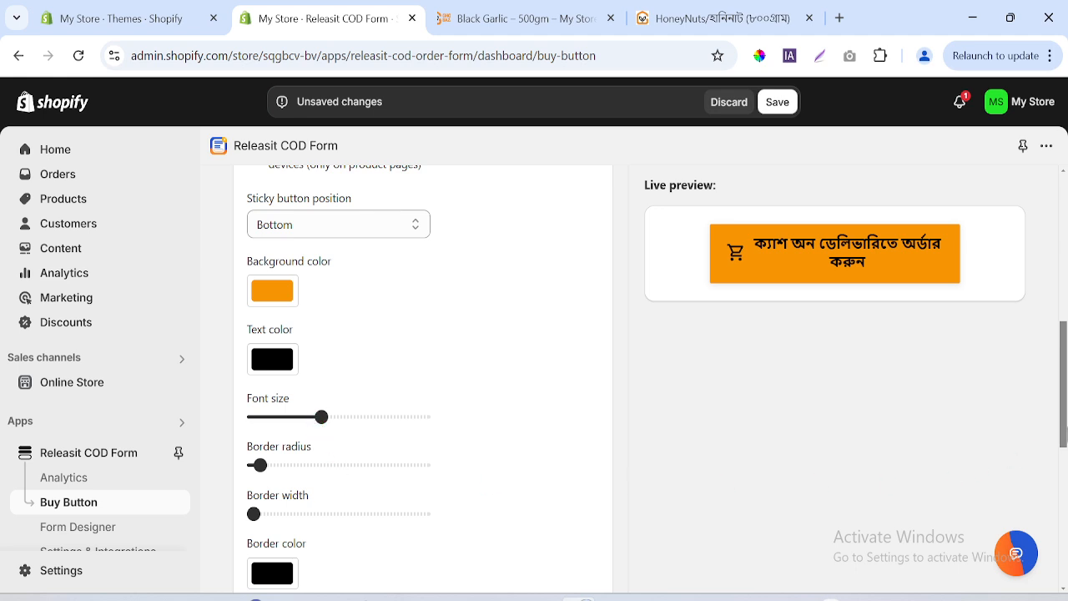
{"action": "scroll", "coordinate": [423, 375], "scroll_direction": "down", "scroll_amount": 1}
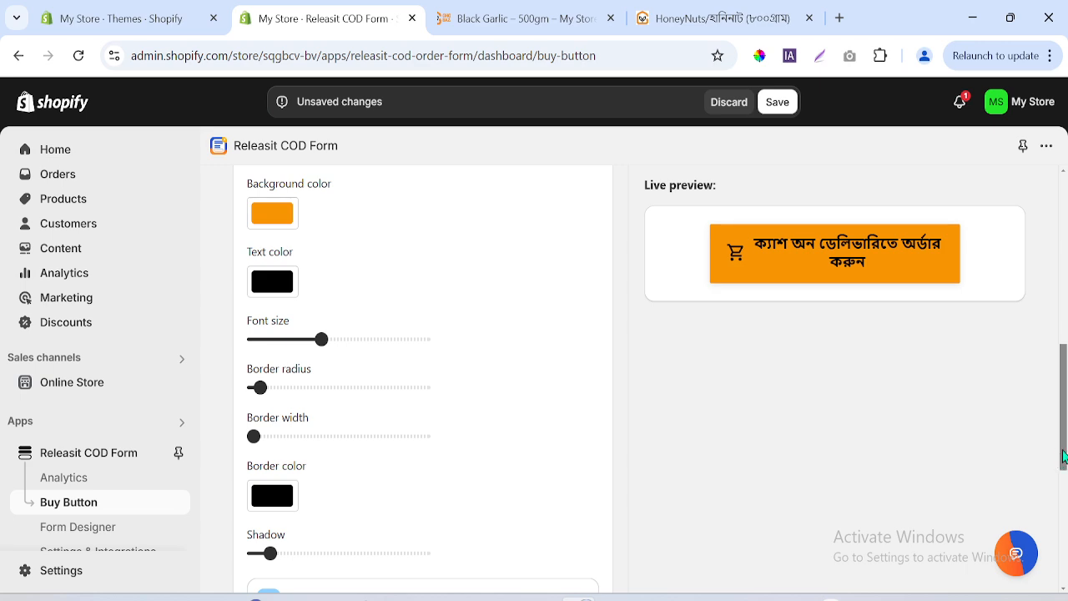
{"action": "scroll", "coordinate": [1063, 454], "scroll_direction": "up", "scroll_amount": 1}
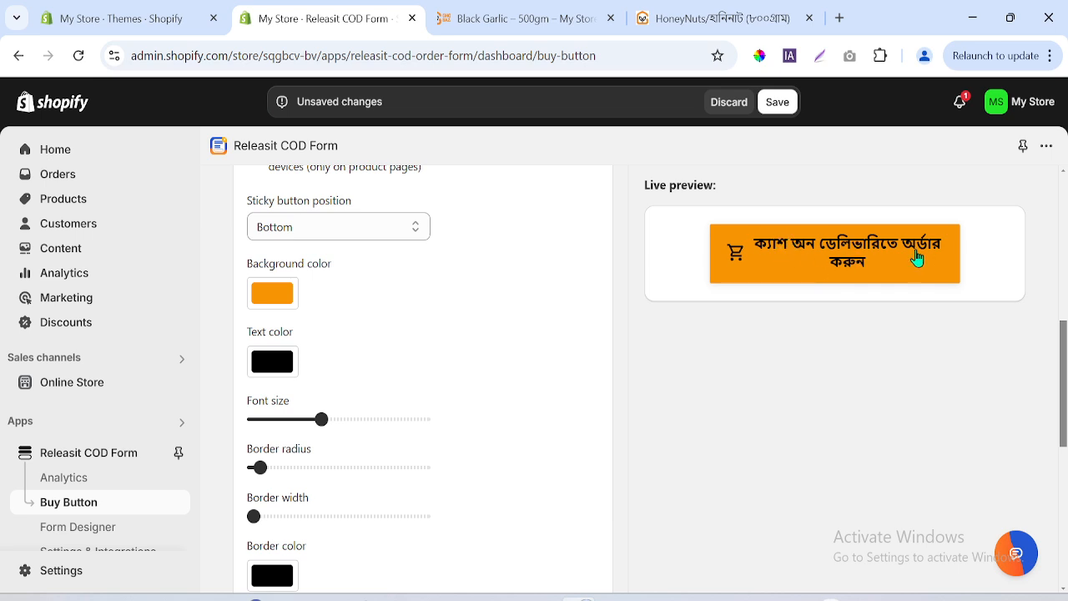
{"action": "left_click_drag", "start_coordinate": [322, 420], "coordinate": [275, 429]}
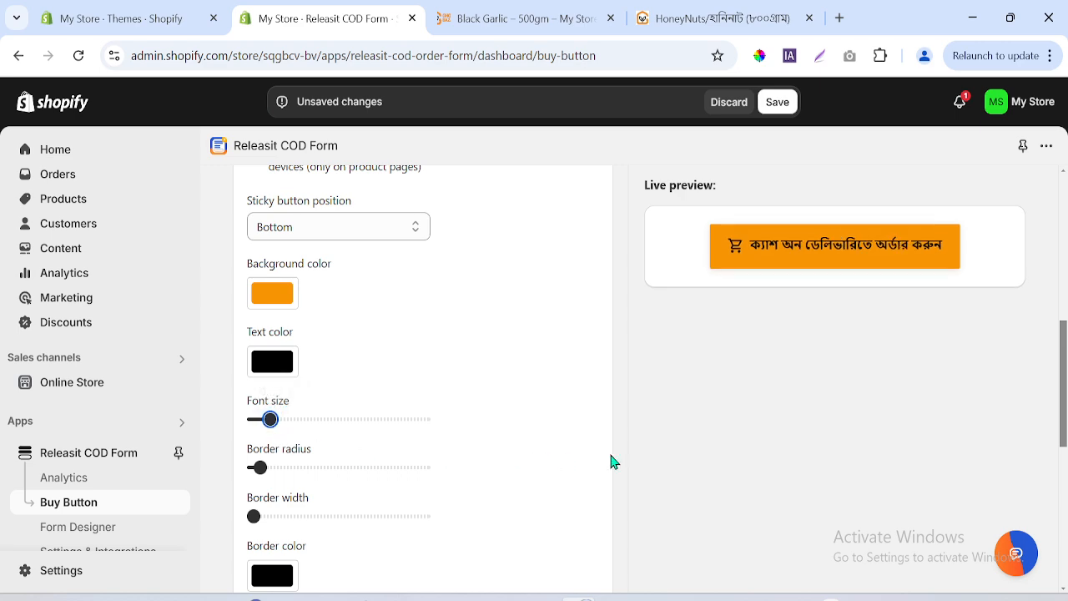
{"action": "left_click", "coordinate": [781, 111]}
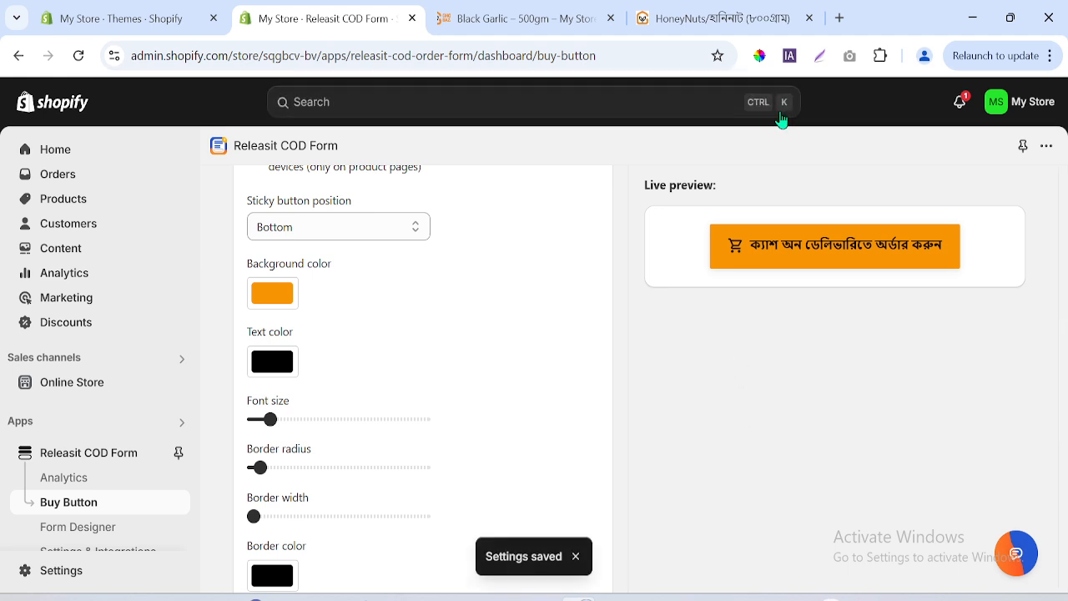
- Open the Form Designer of Releasit COD Form
{"action": "scroll", "coordinate": [236, 529], "scroll_direction": "down", "scroll_amount": 3}
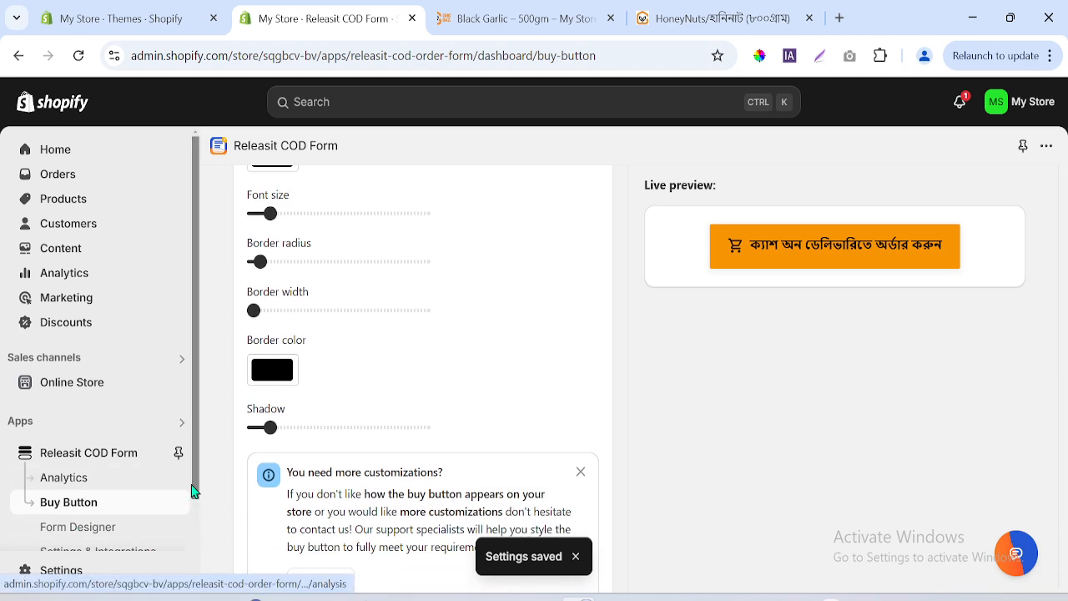
{"action": "left_click_drag", "start_coordinate": [195, 489], "coordinate": [191, 541]}
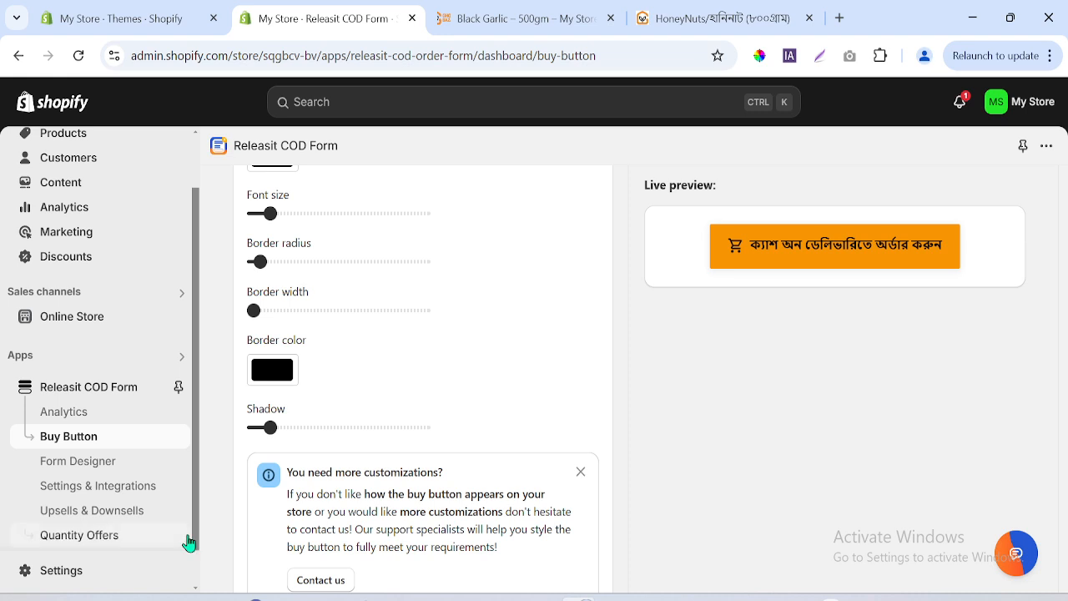
{"action": "left_click", "coordinate": [81, 472]}
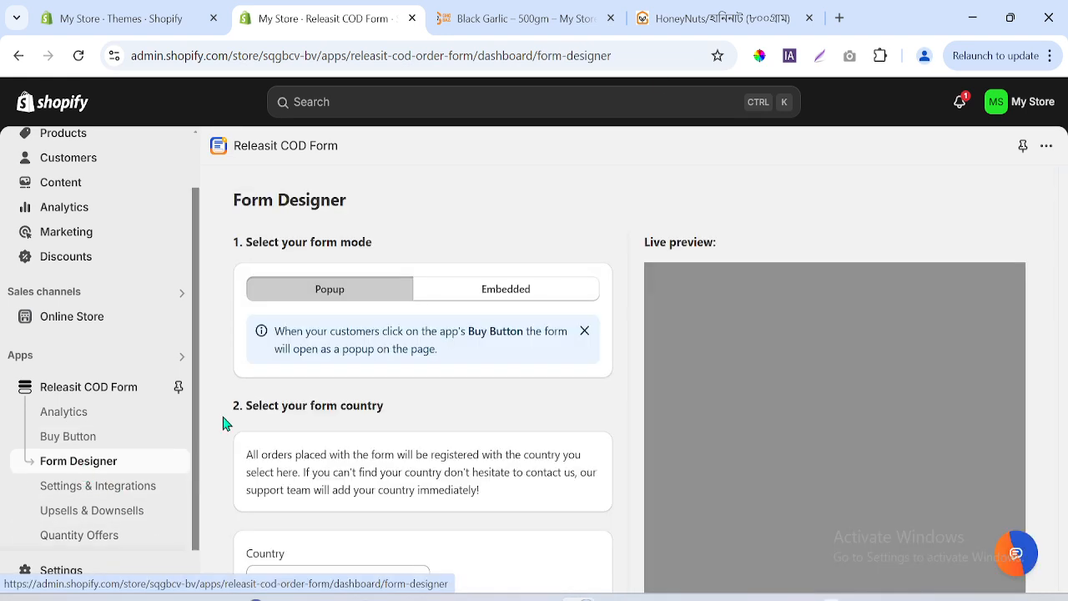
- Open the cash-on-delivery order form on the ghorerbazar.com product page as reference, and close the Black Garlic store tab
{"action": "left_click", "coordinate": [684, 17]}
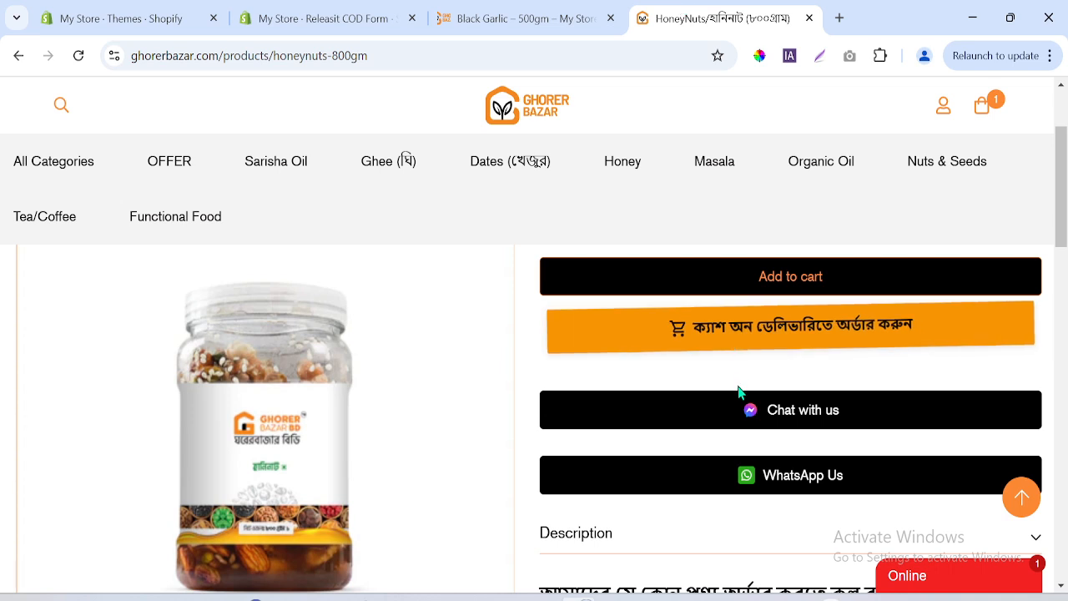
{"action": "left_click", "coordinate": [582, 342]}
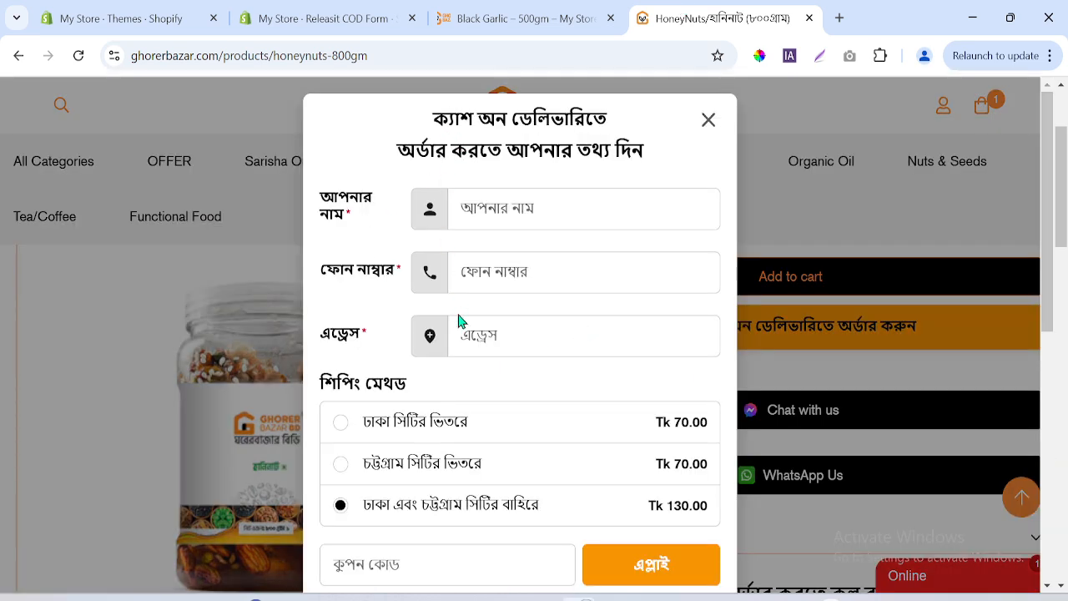
{"action": "left_click", "coordinate": [338, 15]}
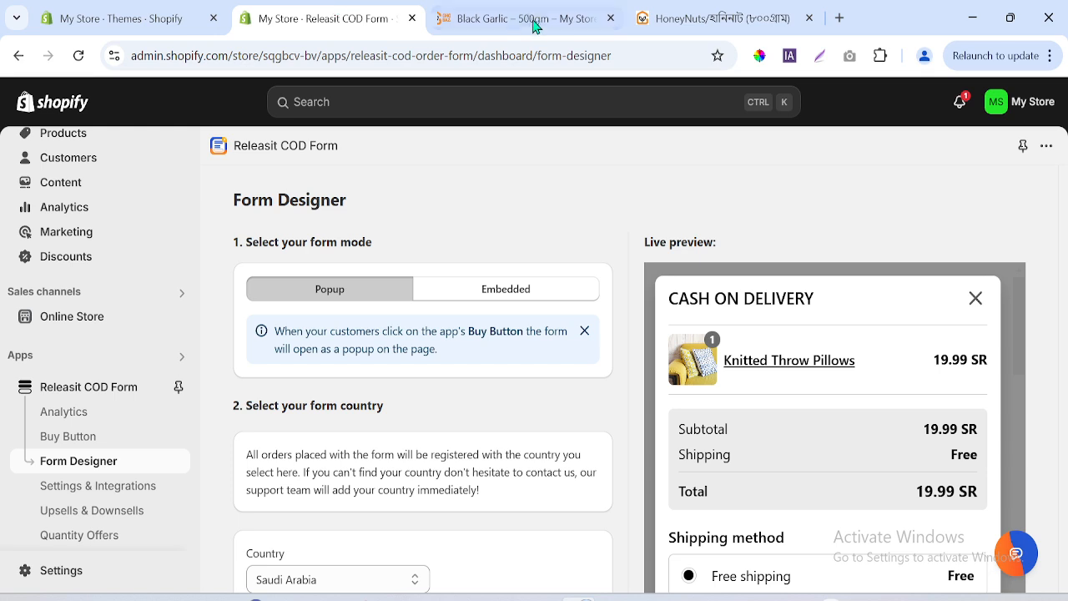
{"action": "left_click", "coordinate": [610, 18]}
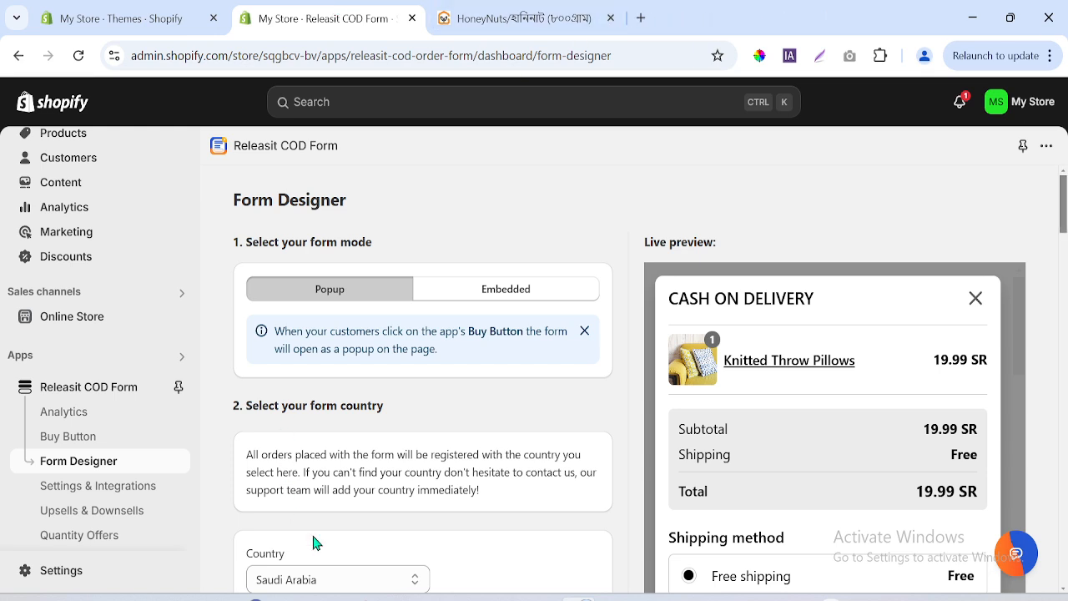
- Try the Embedded form mode and switch back to Popup
{"action": "left_click", "coordinate": [488, 292]}
{"action": "left_click", "coordinate": [326, 292]}
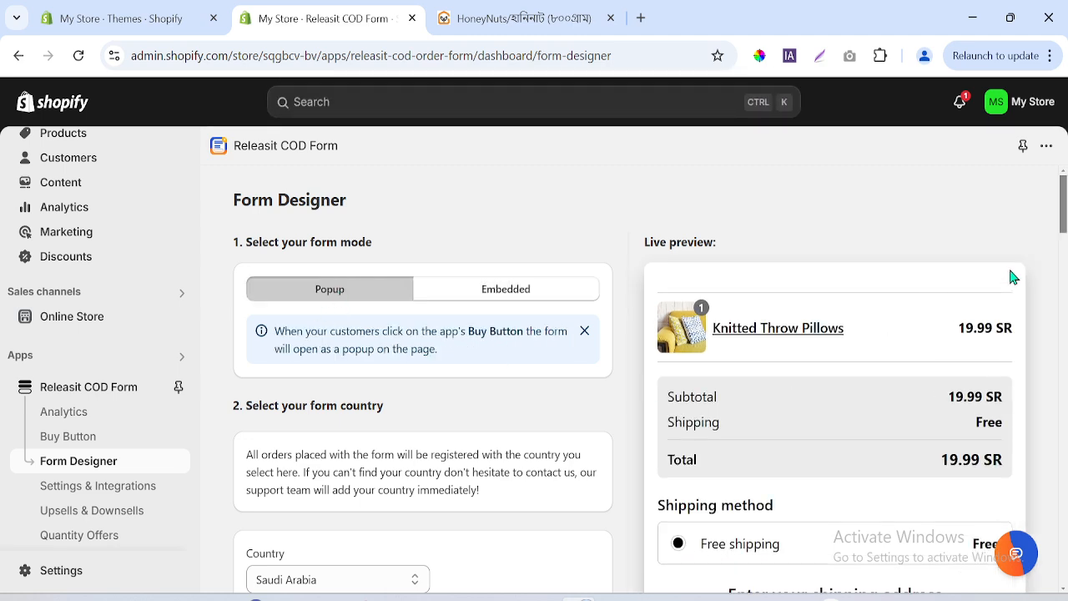
- Replace the form title with the heading copied from the ghorerbazar.com form, "ক্যাশ অন ডেলিভারিতে অর্ডার করতে আপনার তথ্য দিন"
{"action": "left_click_drag", "start_coordinate": [1066, 216], "coordinate": [1066, 247]}
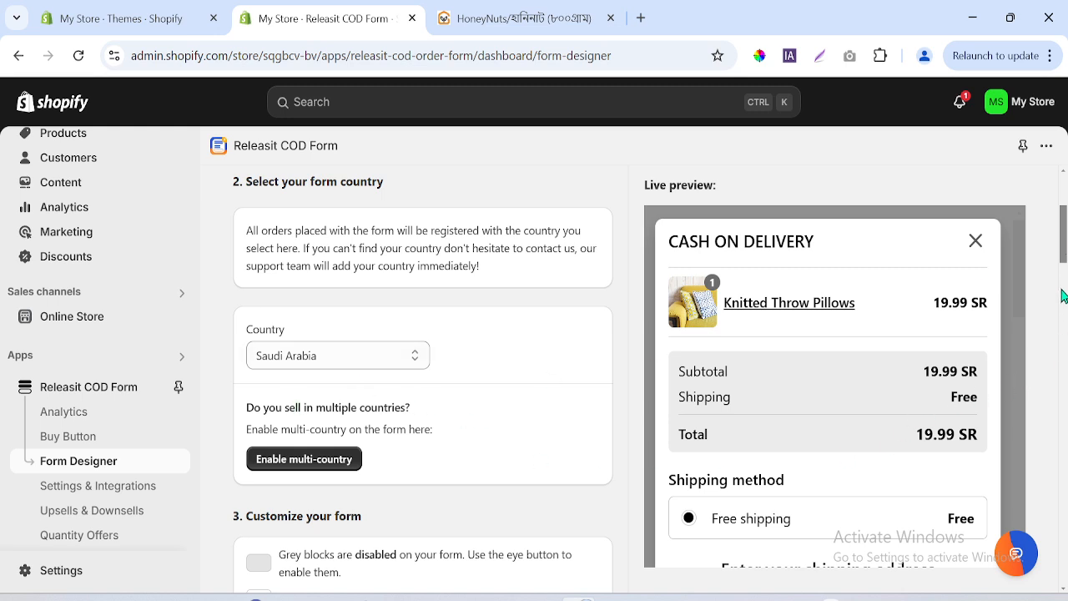
{"action": "left_click_drag", "start_coordinate": [1065, 261], "coordinate": [1064, 269]}
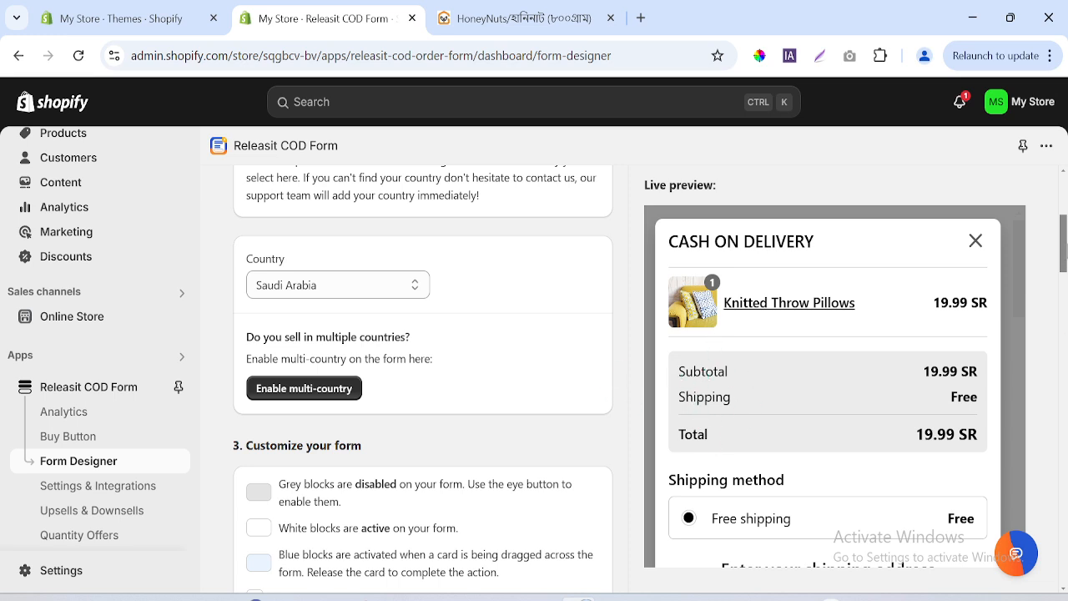
{"action": "scroll", "coordinate": [423, 375], "scroll_direction": "down", "scroll_amount": 5}
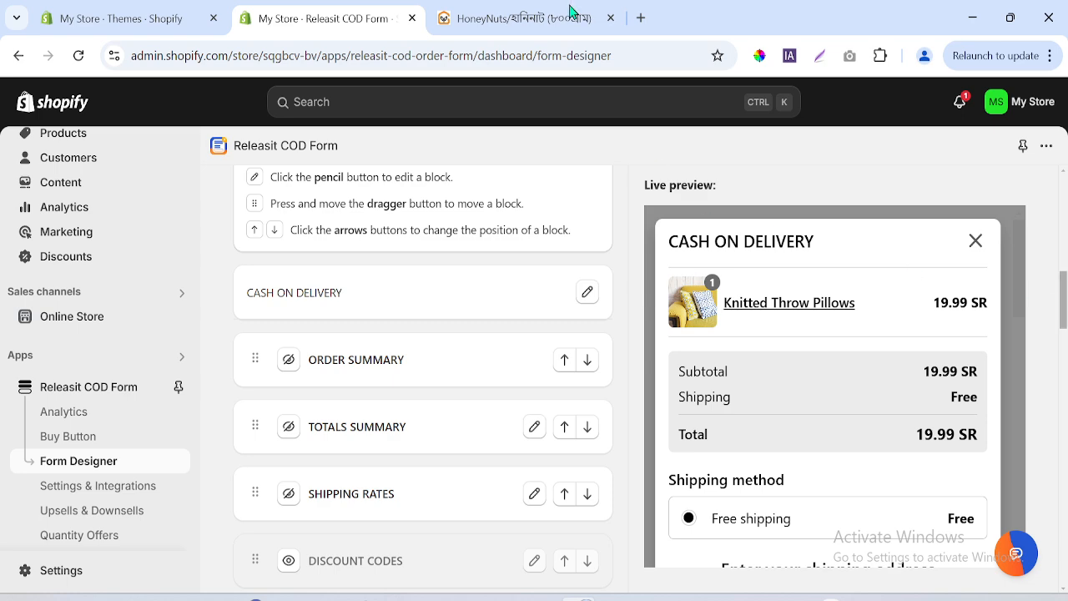
{"action": "left_click", "coordinate": [514, 15]}
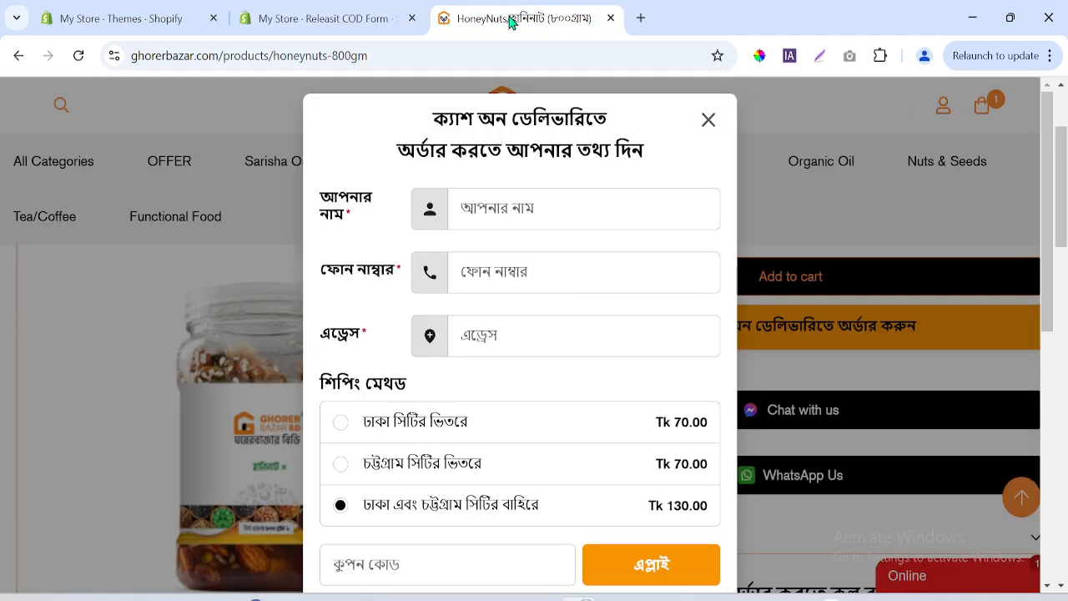
{"action": "left_click_drag", "start_coordinate": [676, 161], "coordinate": [434, 121]}
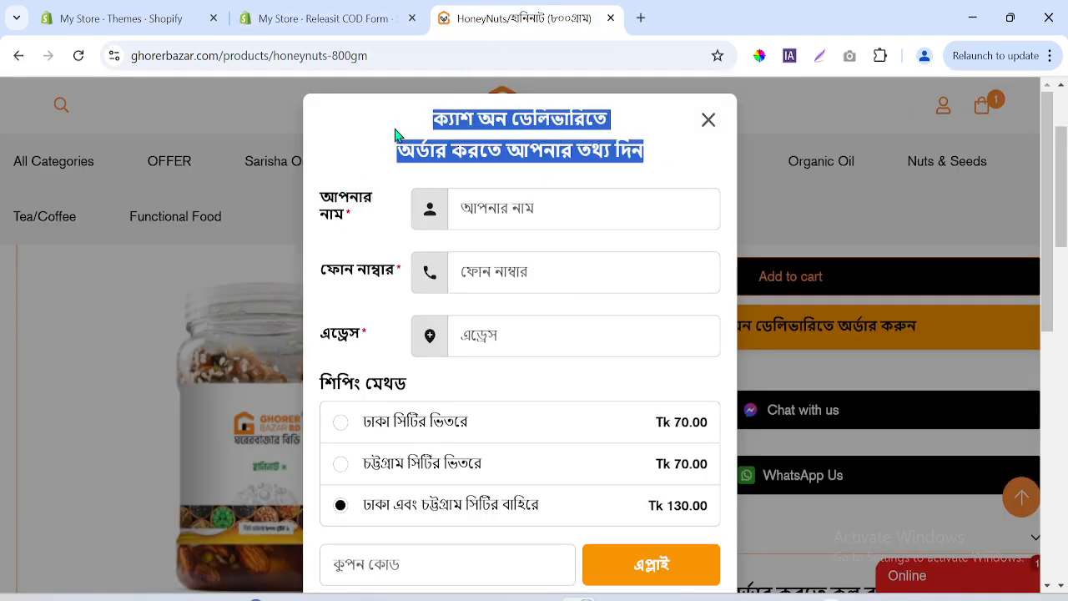
{"action": "right_click", "coordinate": [516, 109]}
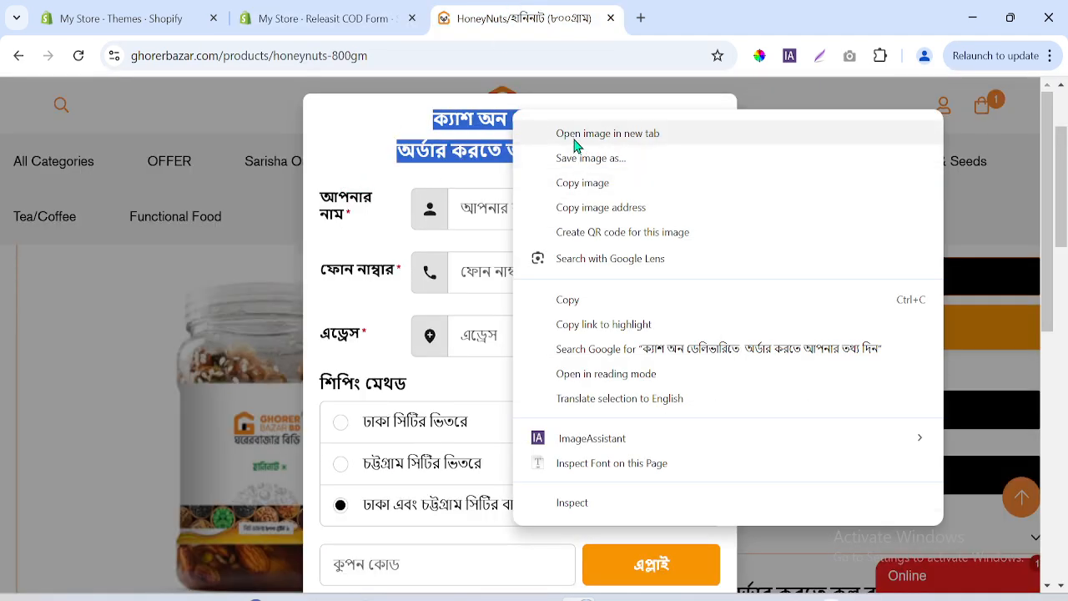
{"action": "left_click", "coordinate": [577, 307]}
{"action": "key", "text": "ctrl+shift+Tab"}
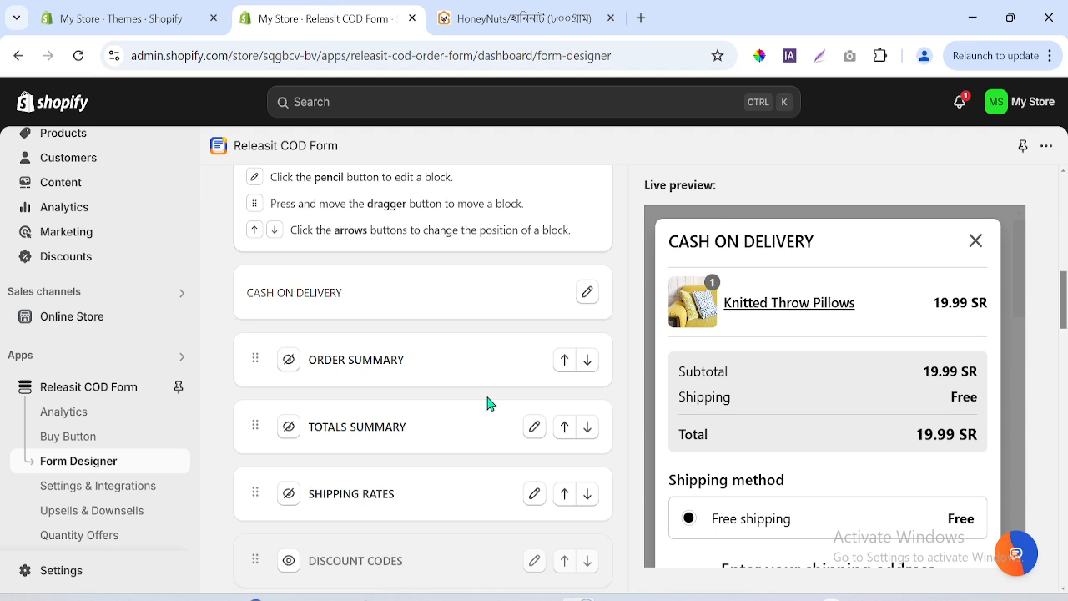
{"action": "left_click", "coordinate": [587, 297]}
{"action": "triple_click", "coordinate": [345, 399]}
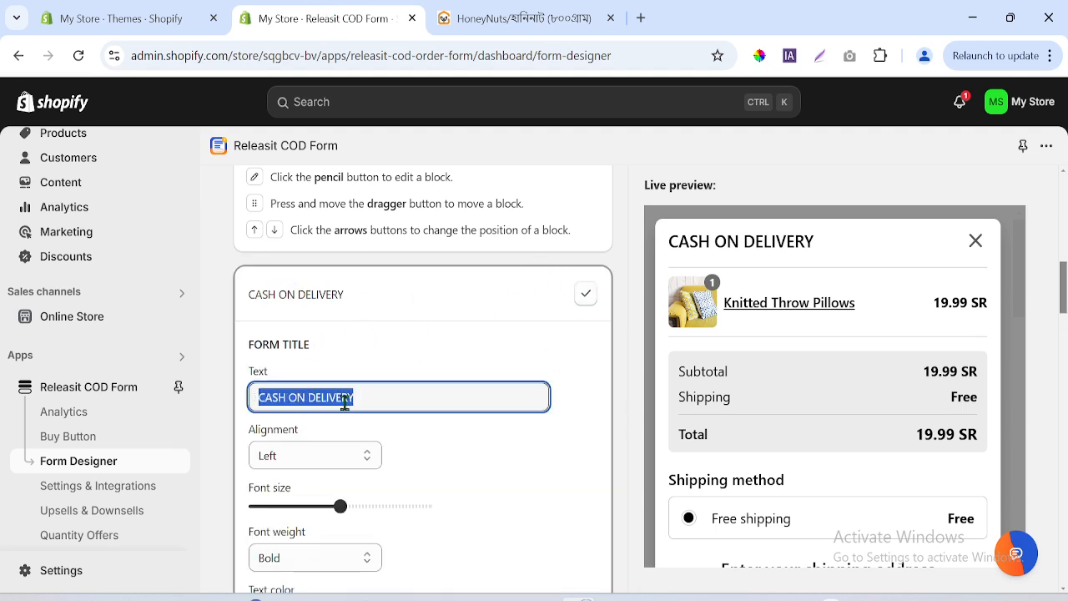
{"action": "key", "text": "ctrl+v"}
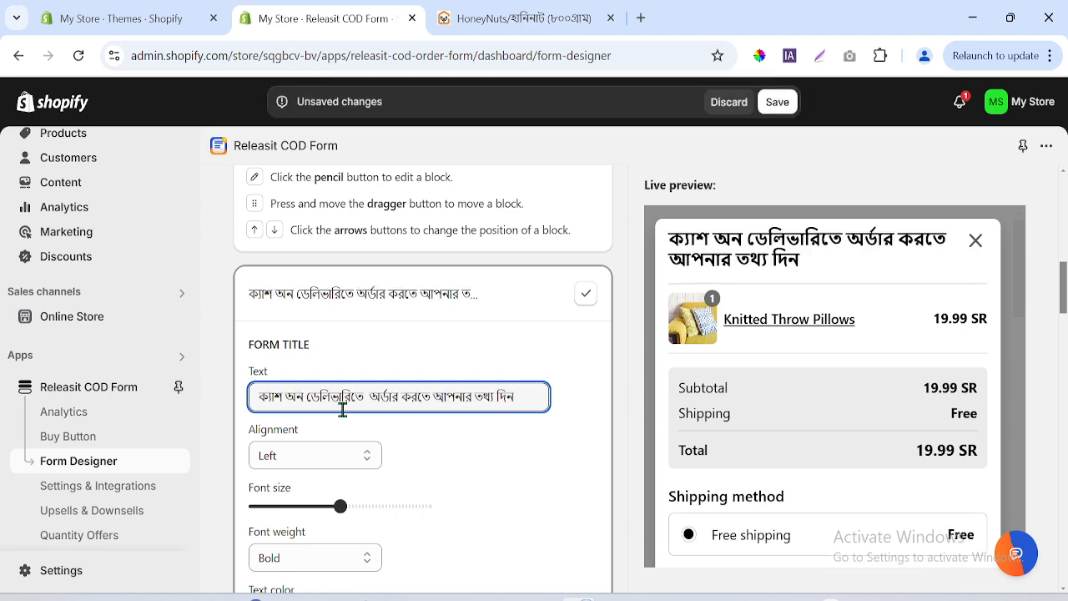
- Set the form title's alignment to Center, compare it with the ghorerbazar.com form, and finish editing the title block
{"action": "left_click", "coordinate": [314, 460]}
{"action": "left_click", "coordinate": [284, 509]}
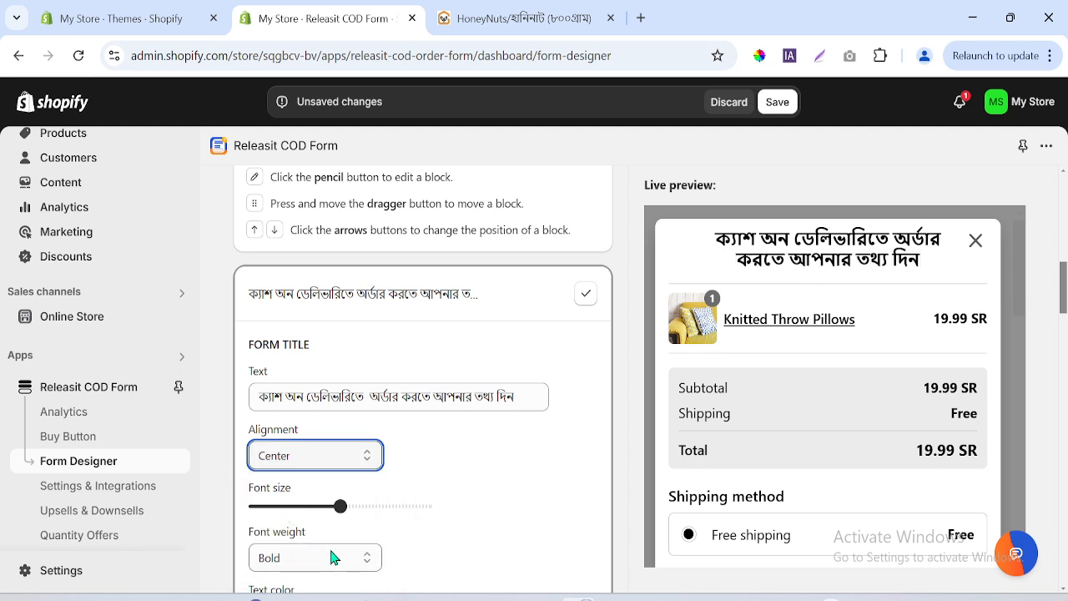
{"action": "left_click", "coordinate": [501, 12]}
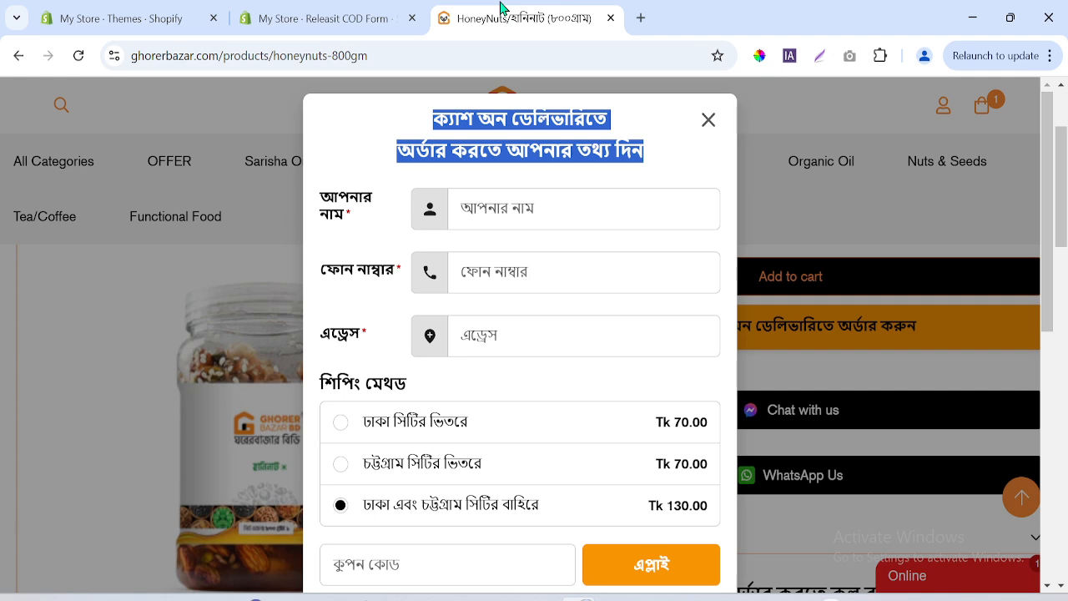
{"action": "left_click", "coordinate": [354, 147]}
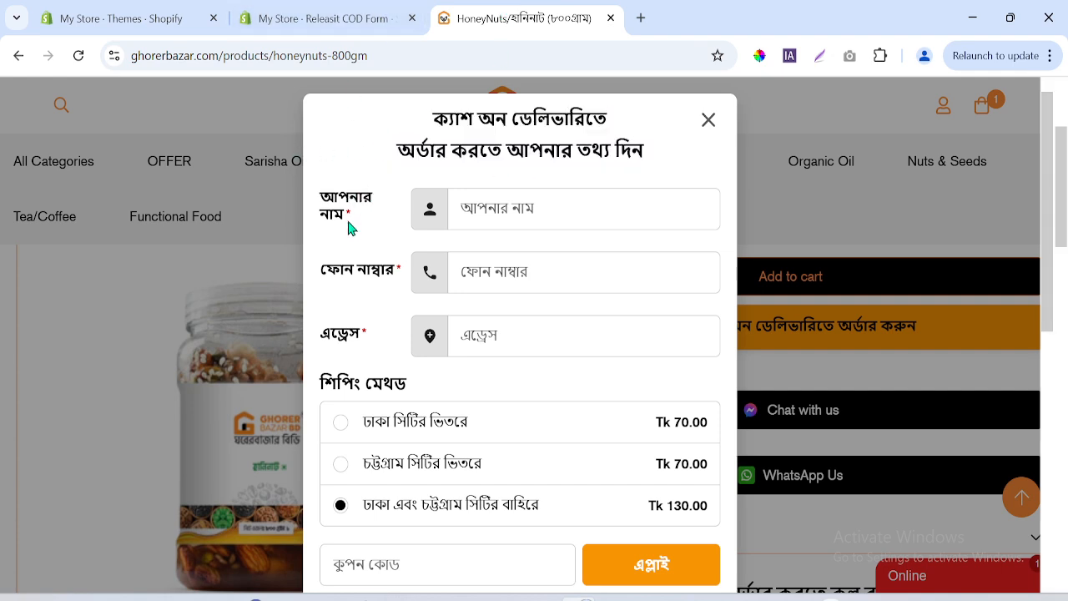
{"action": "left_click", "coordinate": [320, 17]}
{"action": "left_click", "coordinate": [584, 298]}
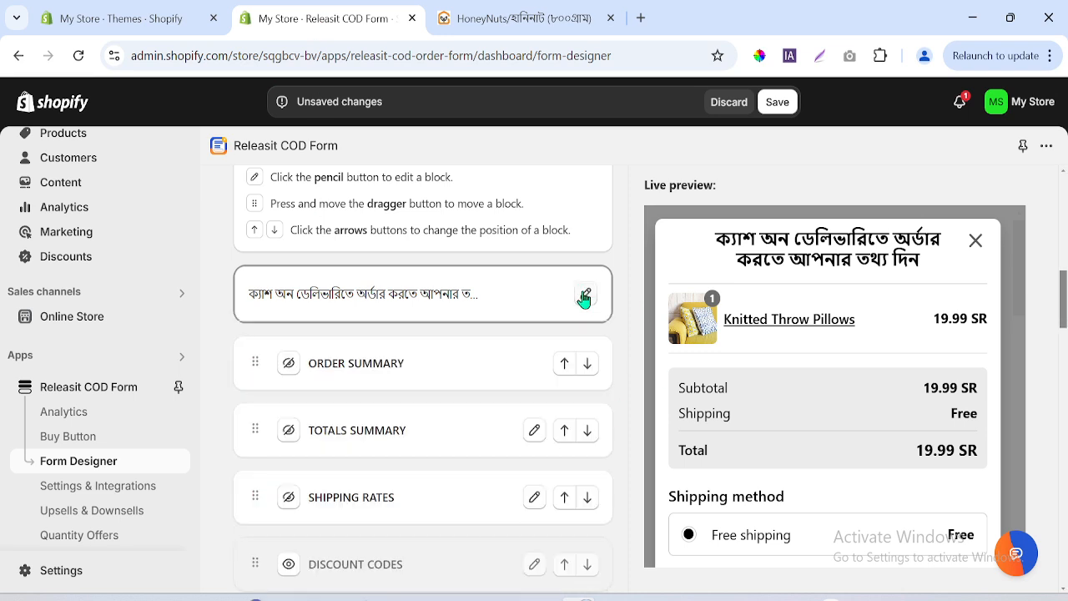
- Move the First name block directly below the form title, ahead of the Order summary
{"action": "left_click_drag", "start_coordinate": [1065, 301], "coordinate": [1065, 315]}
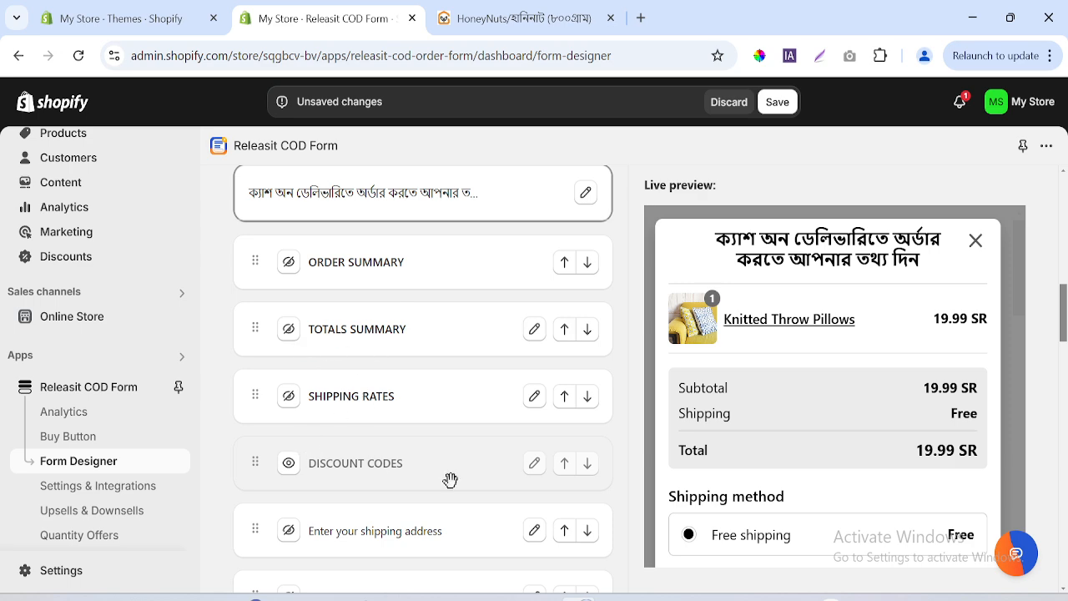
{"action": "left_click_drag", "start_coordinate": [1065, 312], "coordinate": [1065, 334]}
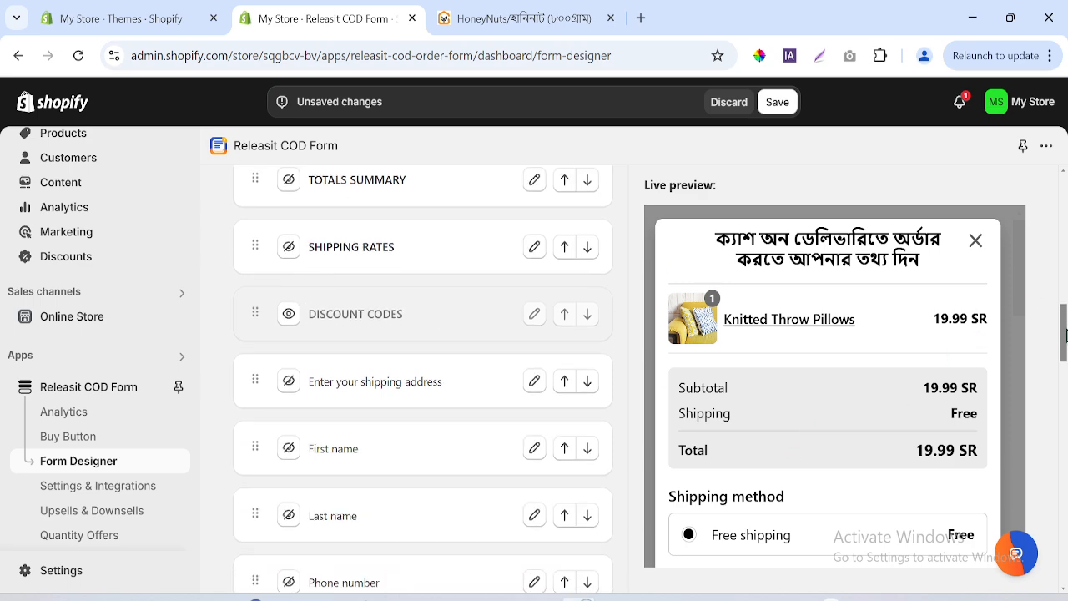
{"action": "left_click_drag", "start_coordinate": [256, 445], "coordinate": [255, 321]}
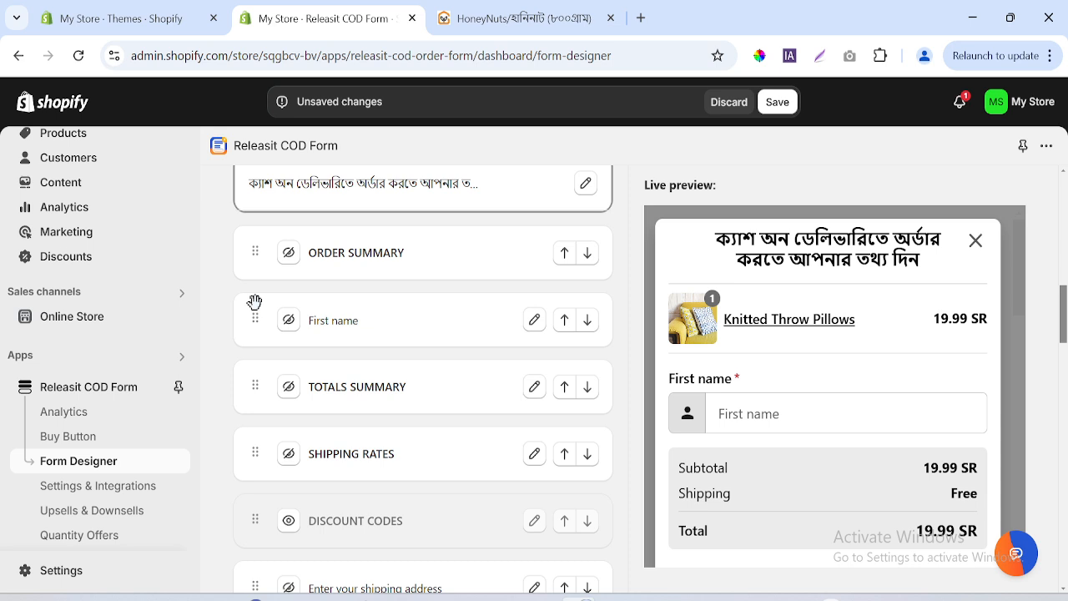
{"action": "left_click_drag", "start_coordinate": [255, 261], "coordinate": [255, 342]}
- Move the Phone number and Address blocks directly below First name, following the field order of the ghorerbazar.com form
{"action": "left_click", "coordinate": [509, 17]}
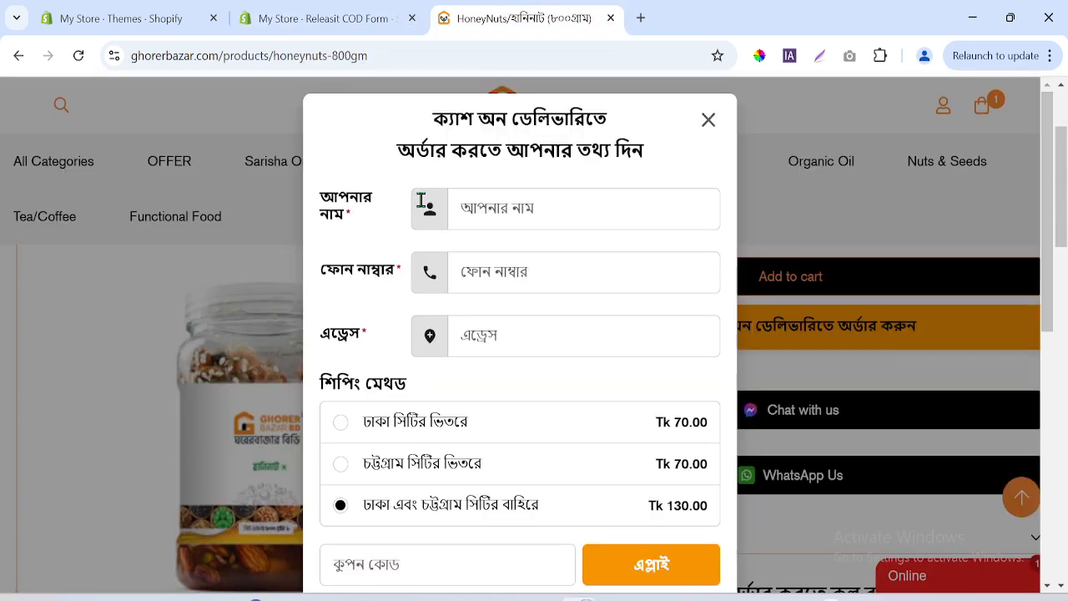
{"action": "left_click", "coordinate": [325, 18]}
{"action": "left_click_drag", "start_coordinate": [1063, 325], "coordinate": [1062, 359]}
{"action": "left_click_drag", "start_coordinate": [258, 467], "coordinate": [258, 383]}
{"action": "left_click_drag", "start_coordinate": [1063, 321], "coordinate": [1063, 370]}
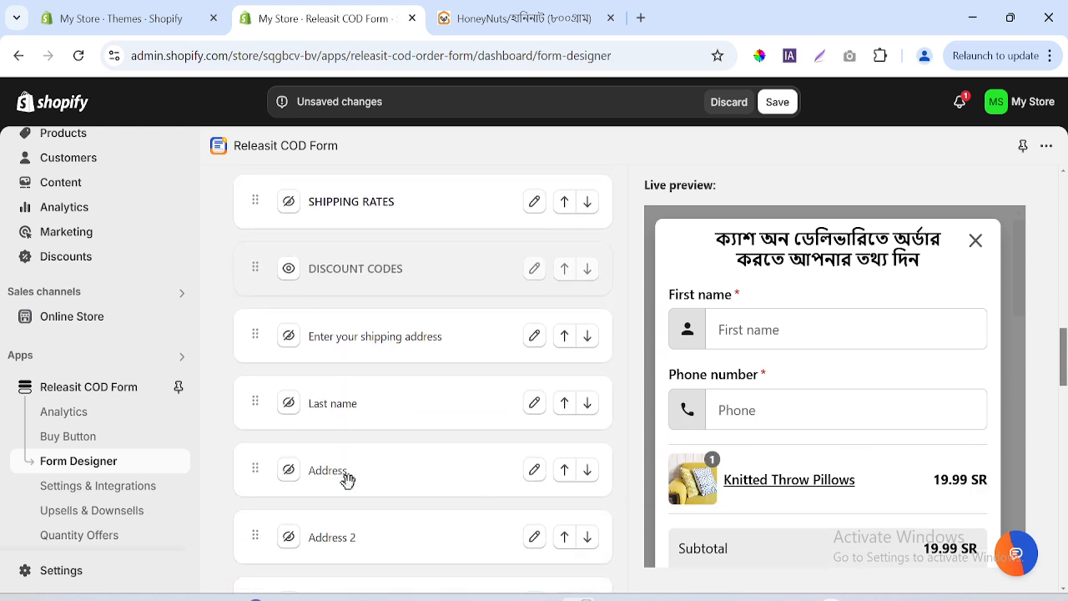
{"action": "left_click_drag", "start_coordinate": [255, 480], "coordinate": [255, 334]}
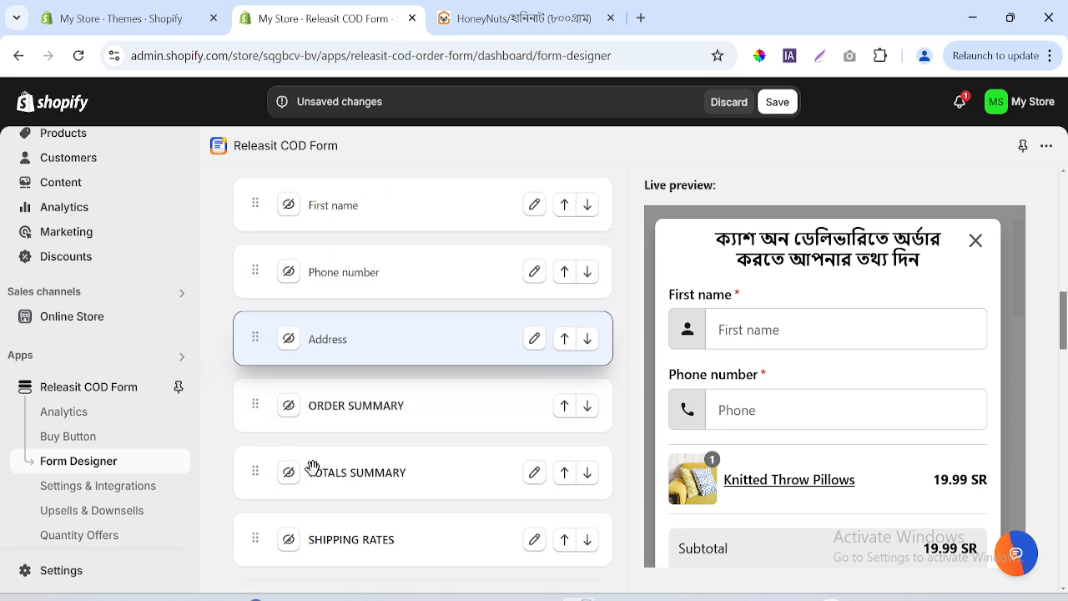
- Move the Shipping rates block directly below Address, as on the ghorerbazar.com form
{"action": "left_click", "coordinate": [490, 10]}
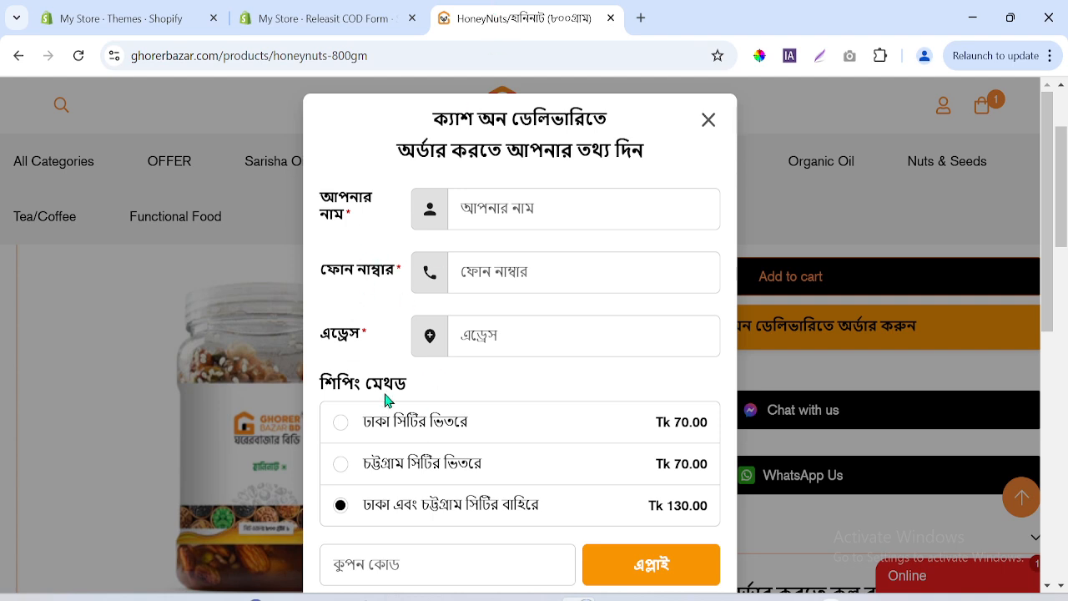
{"action": "left_click", "coordinate": [318, 15]}
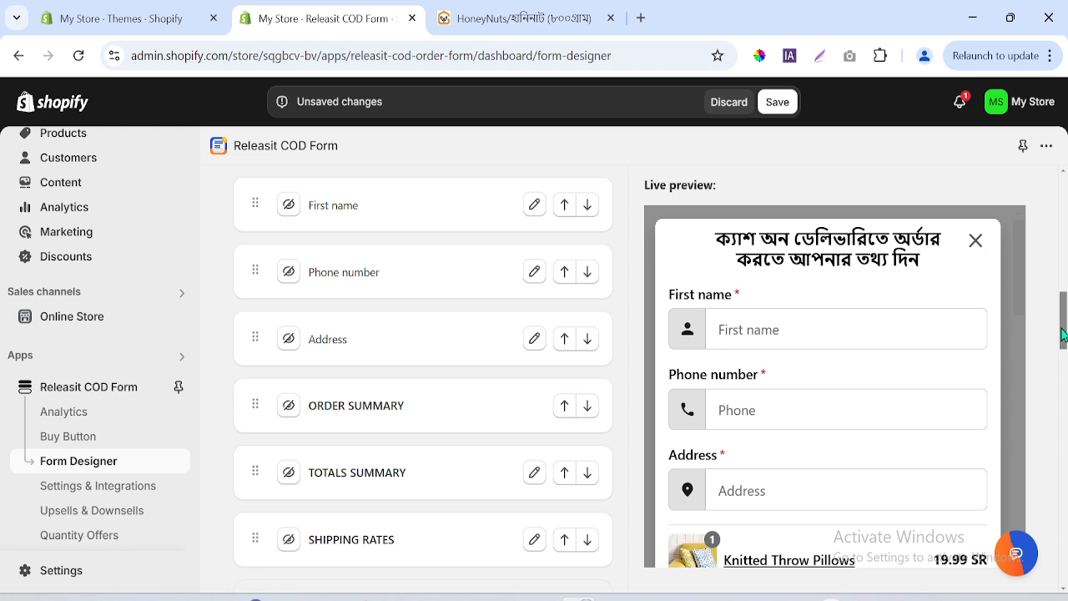
{"action": "left_click_drag", "start_coordinate": [1064, 331], "coordinate": [1064, 348]}
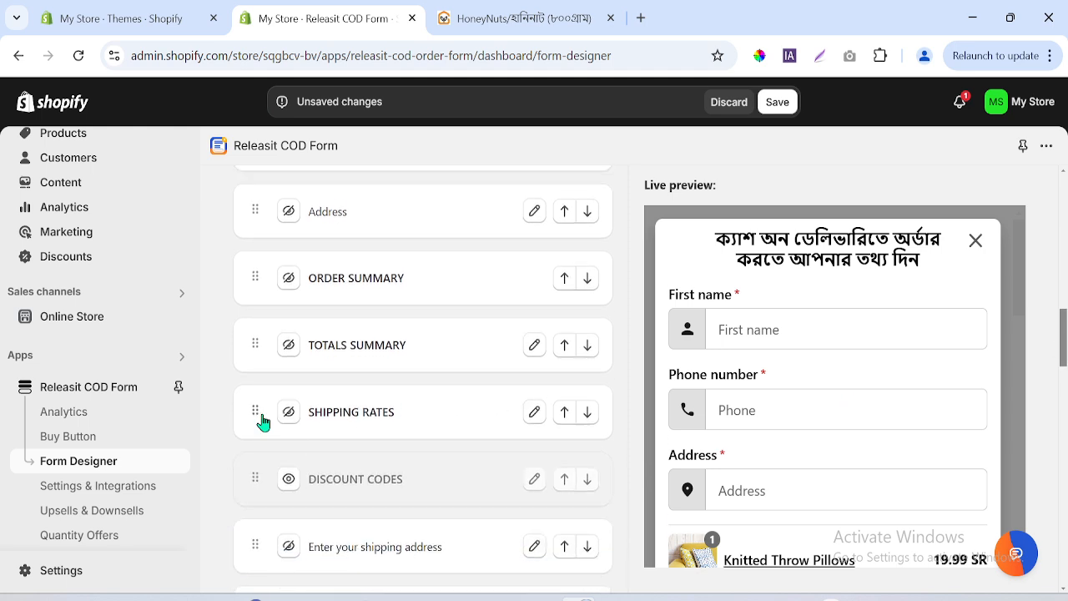
{"action": "left_click_drag", "start_coordinate": [261, 421], "coordinate": [271, 275]}
- Enable the Discount codes block and place it between Shipping rates and Order summary, matching the ghorerbazar.com form
{"action": "left_click", "coordinate": [517, 14]}
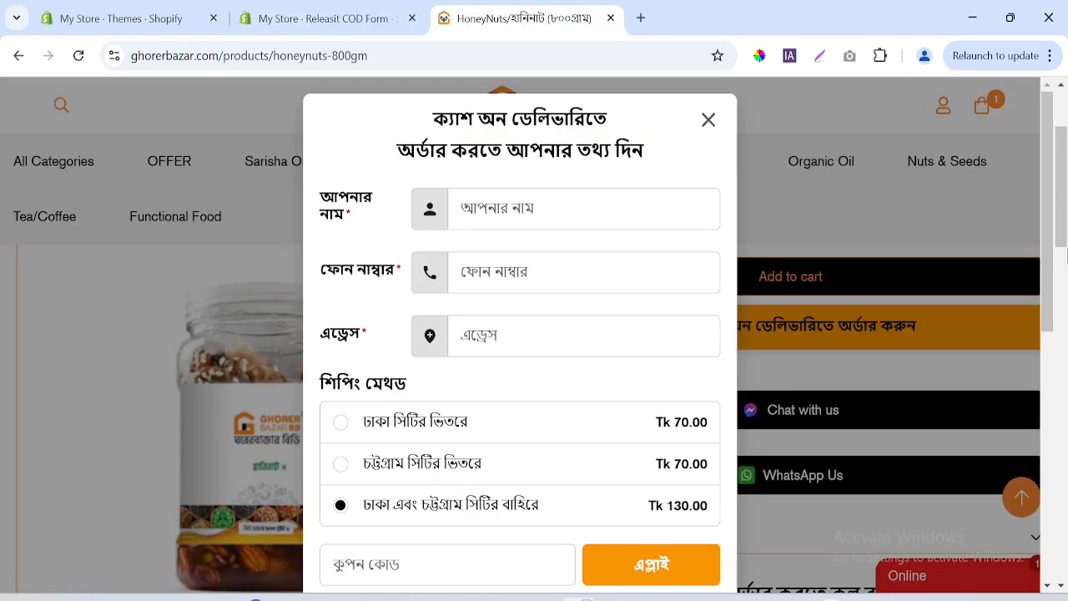
{"action": "left_click_drag", "start_coordinate": [1049, 276], "coordinate": [1055, 380]}
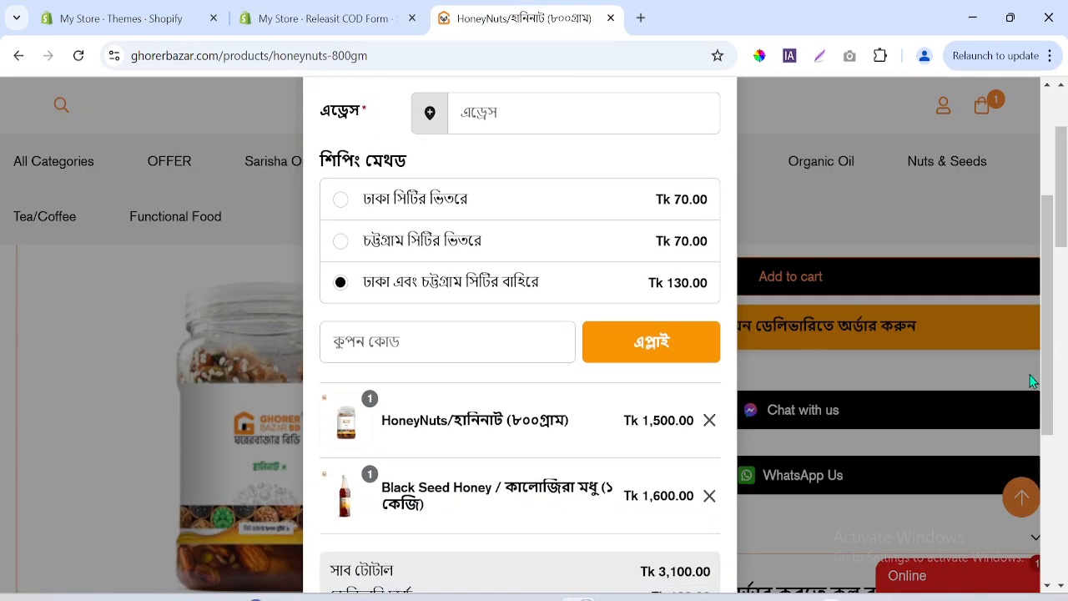
{"action": "left_click", "coordinate": [327, 20]}
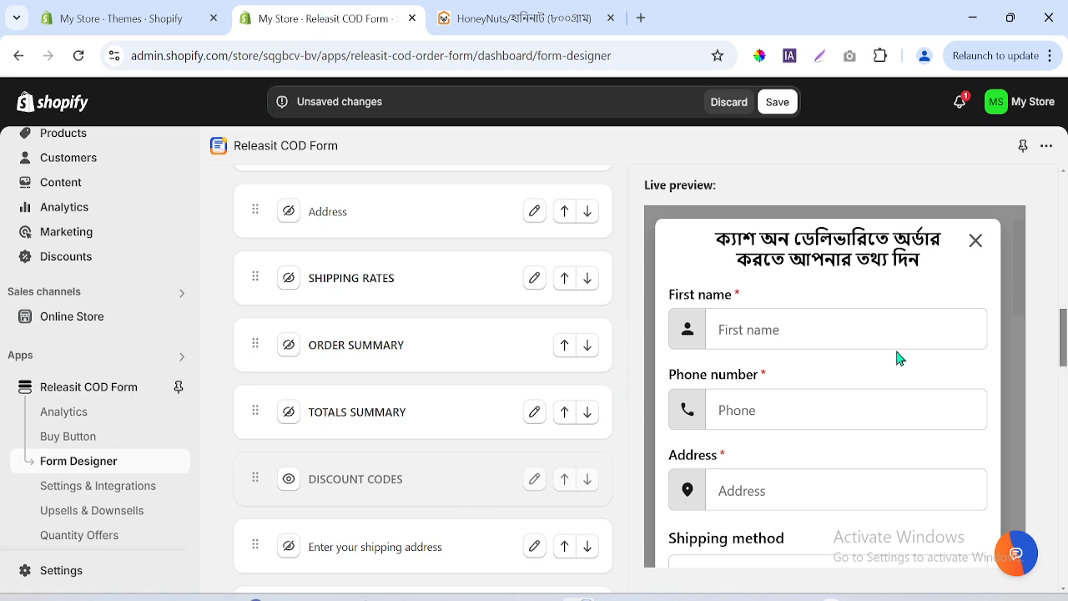
{"action": "left_click_drag", "start_coordinate": [1064, 334], "coordinate": [1064, 358]}
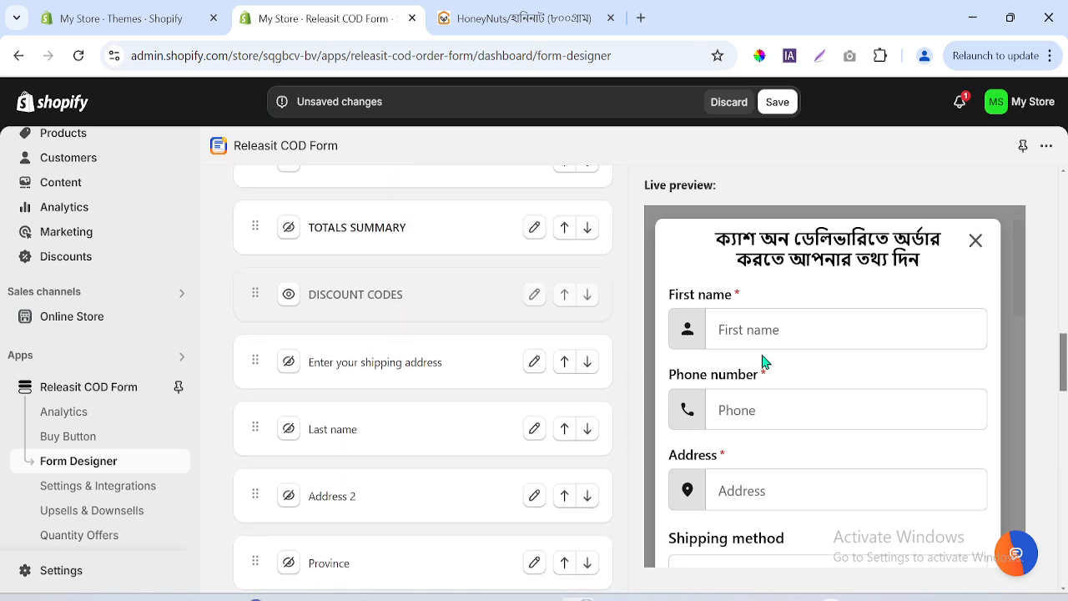
{"action": "left_click", "coordinate": [288, 297]}
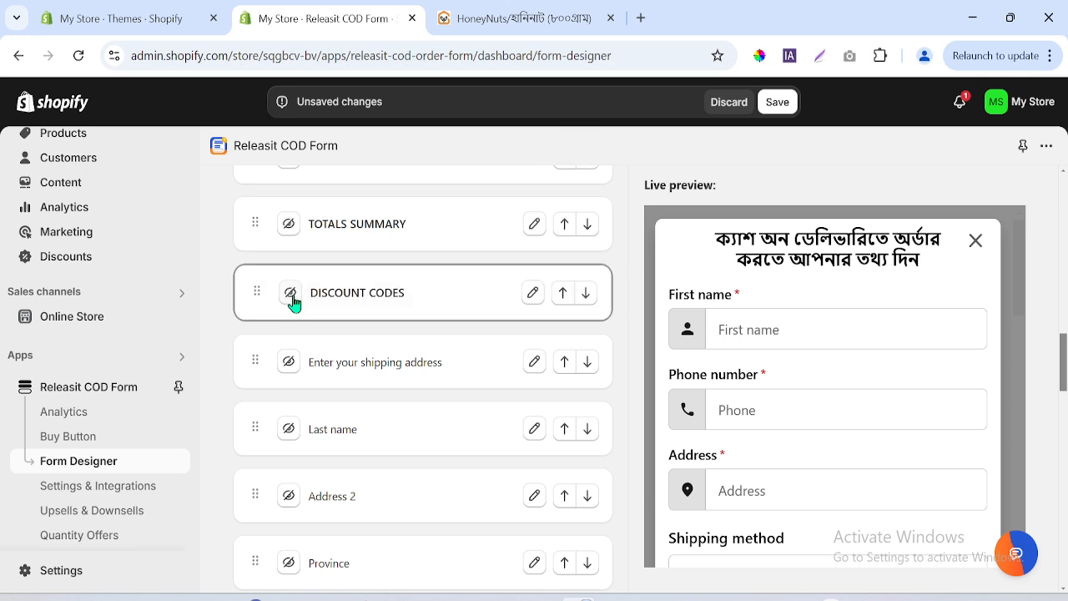
{"action": "left_click_drag", "start_coordinate": [257, 300], "coordinate": [257, 421]}
- Compare the product list, totals and order note of the ghorerbazar.com form with the live preview's block order
{"action": "left_click", "coordinate": [528, 25]}
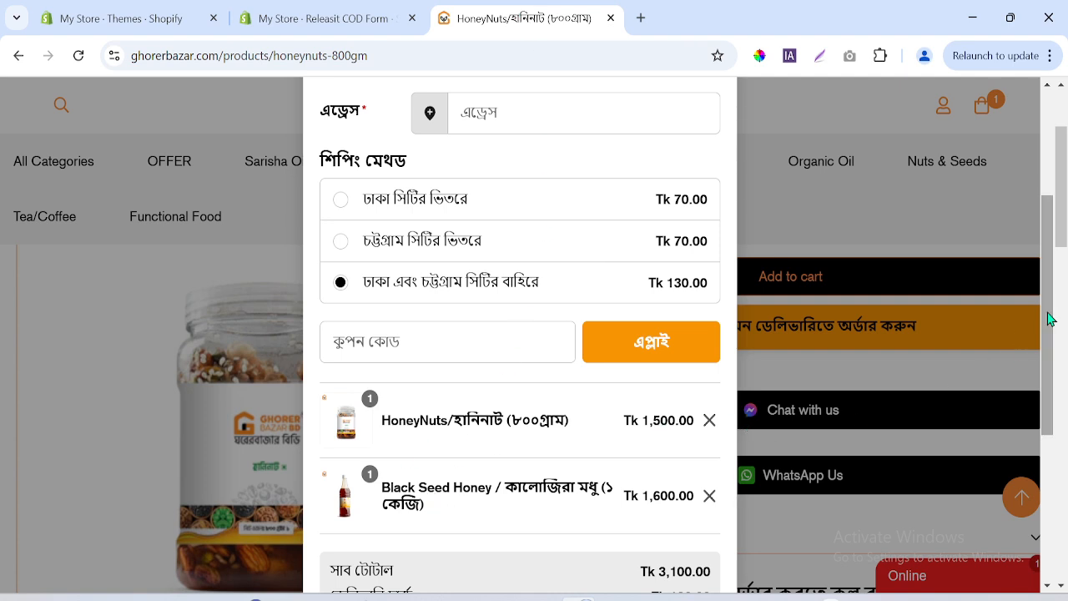
{"action": "scroll", "coordinate": [1055, 392], "scroll_direction": "down", "scroll_amount": 2}
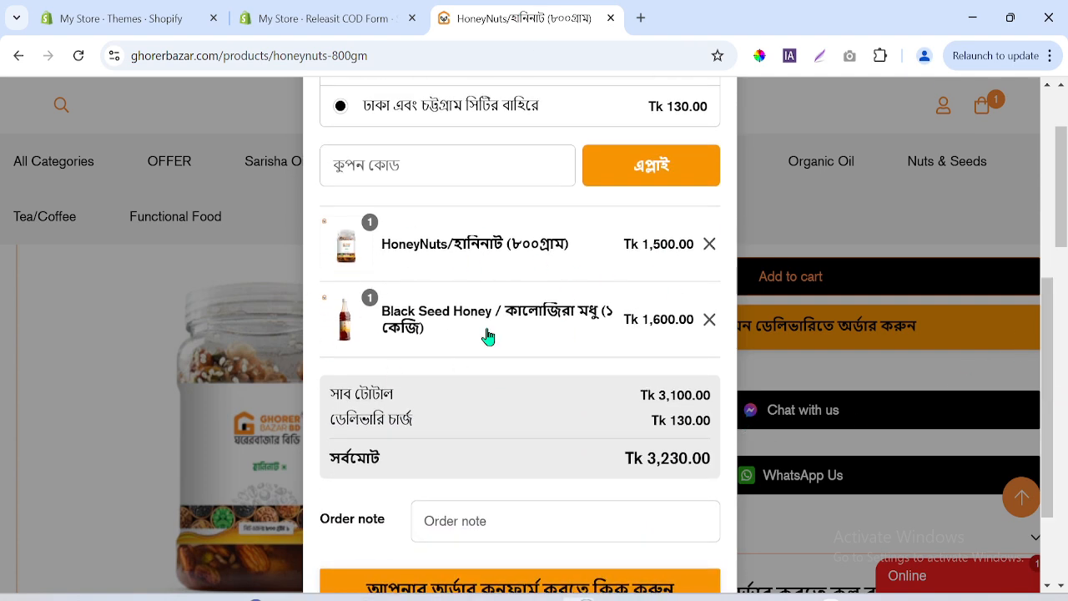
{"action": "left_click", "coordinate": [325, 17]}
{"action": "scroll", "coordinate": [1001, 355], "scroll_direction": "down", "scroll_amount": 4}
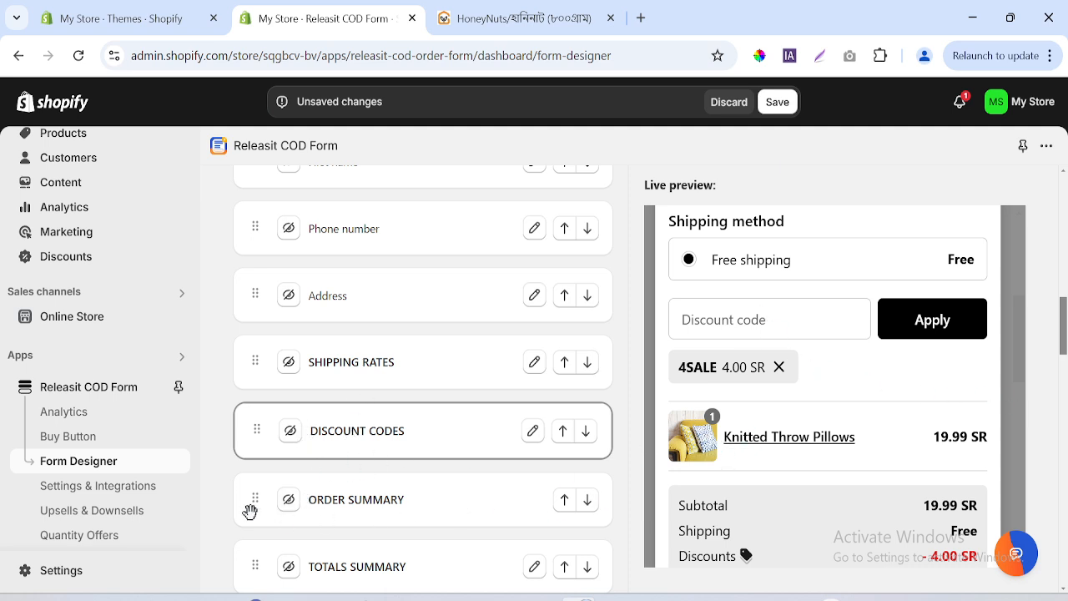
- Enable the Order note field and place it between Order summary and Totals summary
{"action": "left_click", "coordinate": [537, 15]}
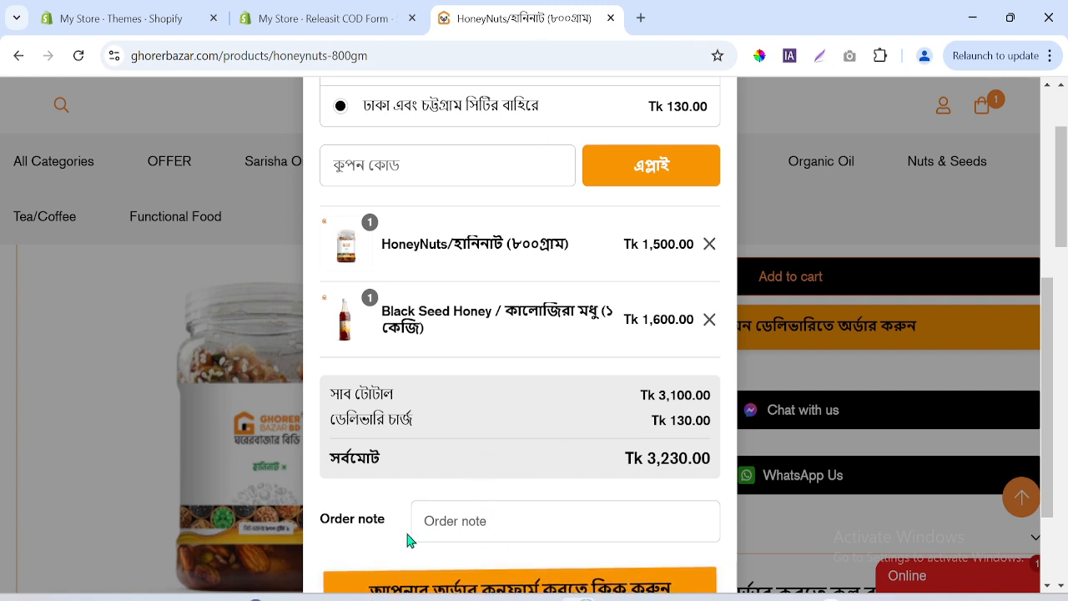
{"action": "left_click_drag", "start_coordinate": [321, 521], "coordinate": [380, 528]}
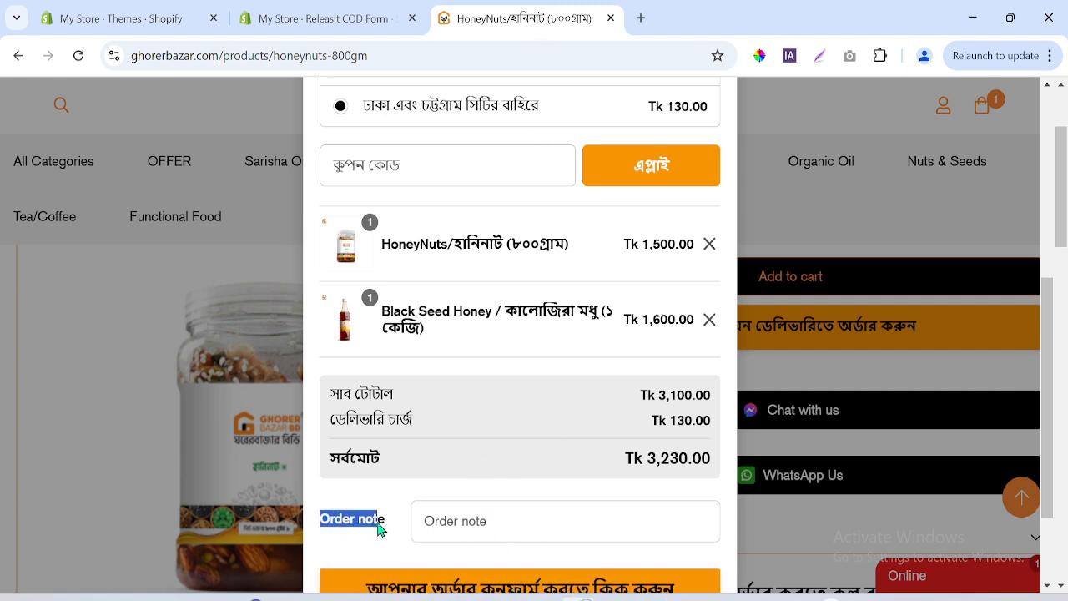
{"action": "left_click", "coordinate": [327, 18]}
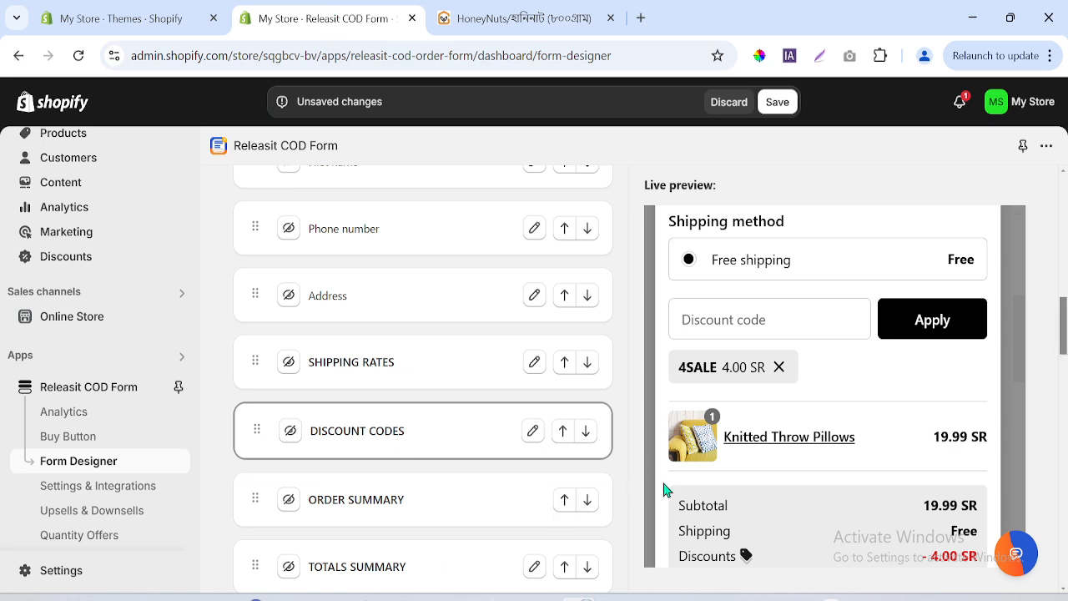
{"action": "left_click_drag", "start_coordinate": [653, 492], "coordinate": [970, 410]}
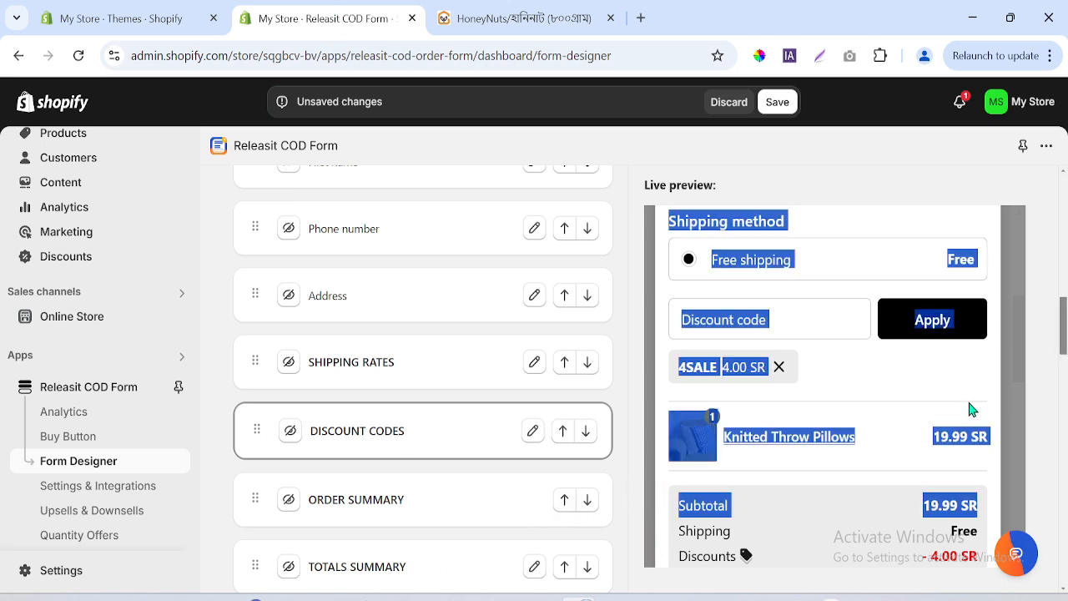
{"action": "left_click_drag", "start_coordinate": [1063, 329], "coordinate": [1063, 409]}
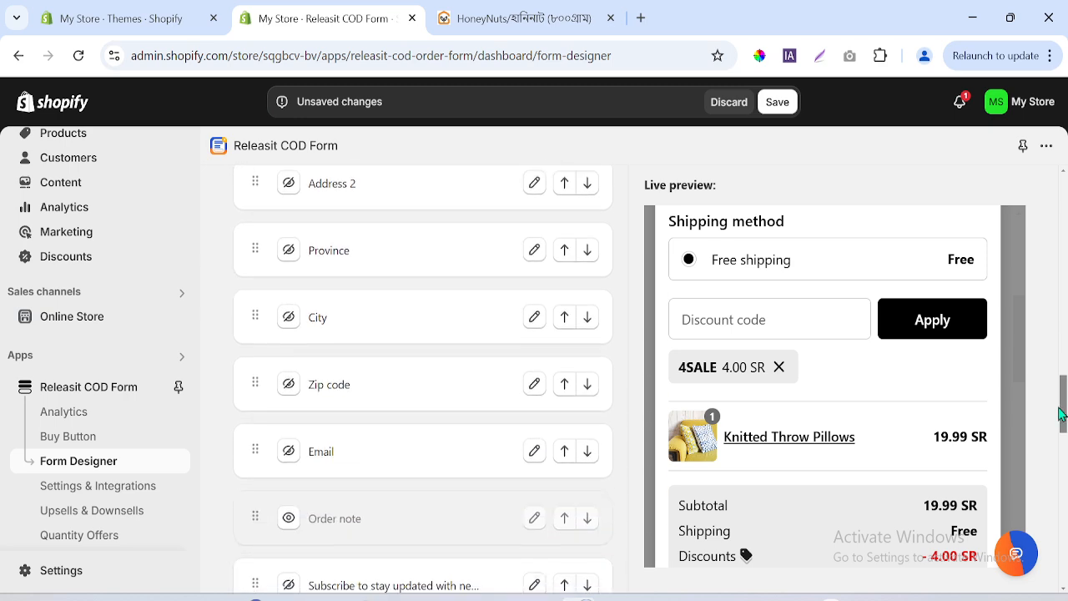
{"action": "left_click", "coordinate": [289, 519]}
{"action": "left_click_drag", "start_coordinate": [257, 516], "coordinate": [269, 346]}
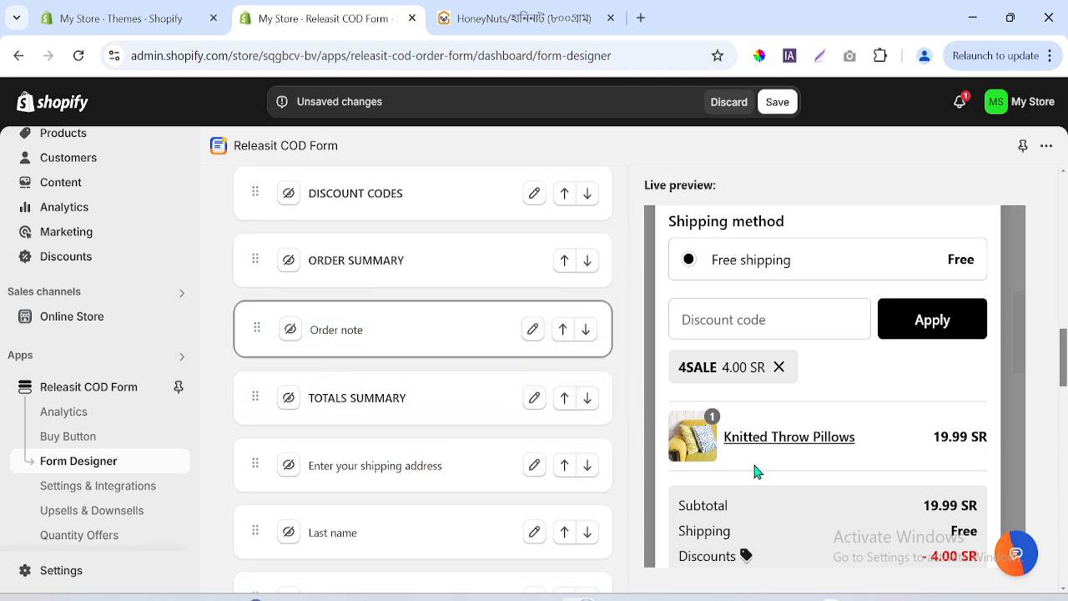
- Copy the green confirmation note below the order button on the ghorerbazar.com form
{"action": "left_click", "coordinate": [525, 17]}
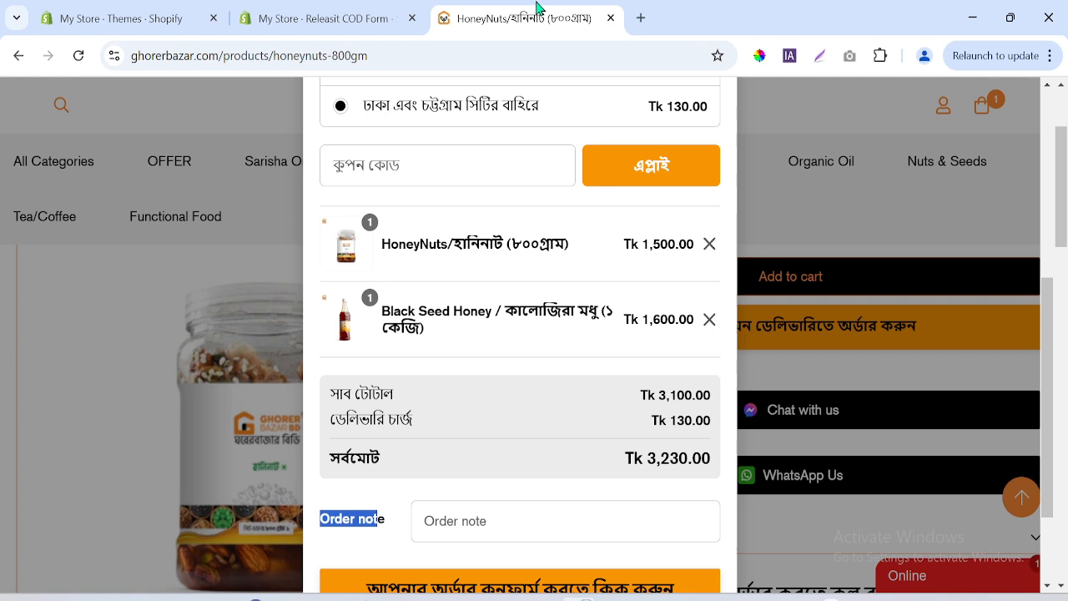
{"action": "left_click", "coordinate": [402, 552]}
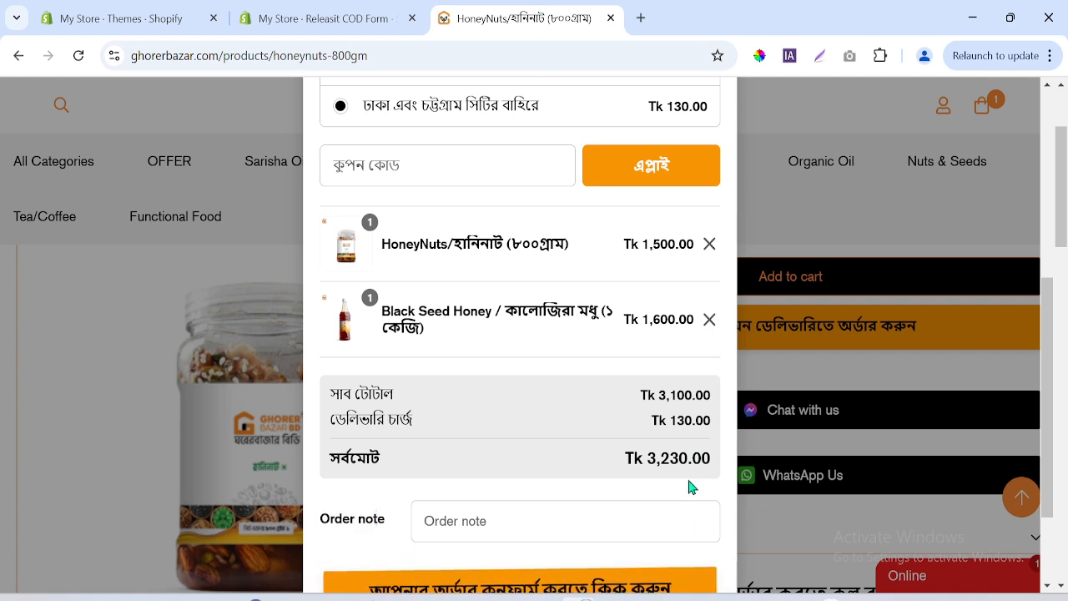
{"action": "scroll", "coordinate": [1061, 386], "scroll_direction": "down", "scroll_amount": 2}
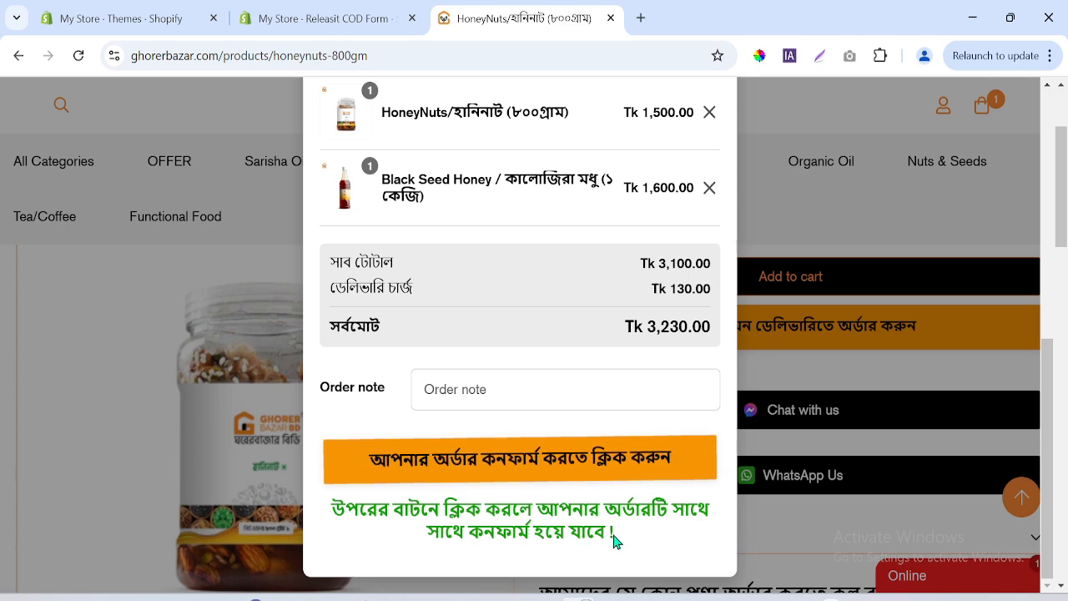
{"action": "left_click_drag", "start_coordinate": [625, 543], "coordinate": [341, 507]}
{"action": "right_click", "coordinate": [368, 510]}
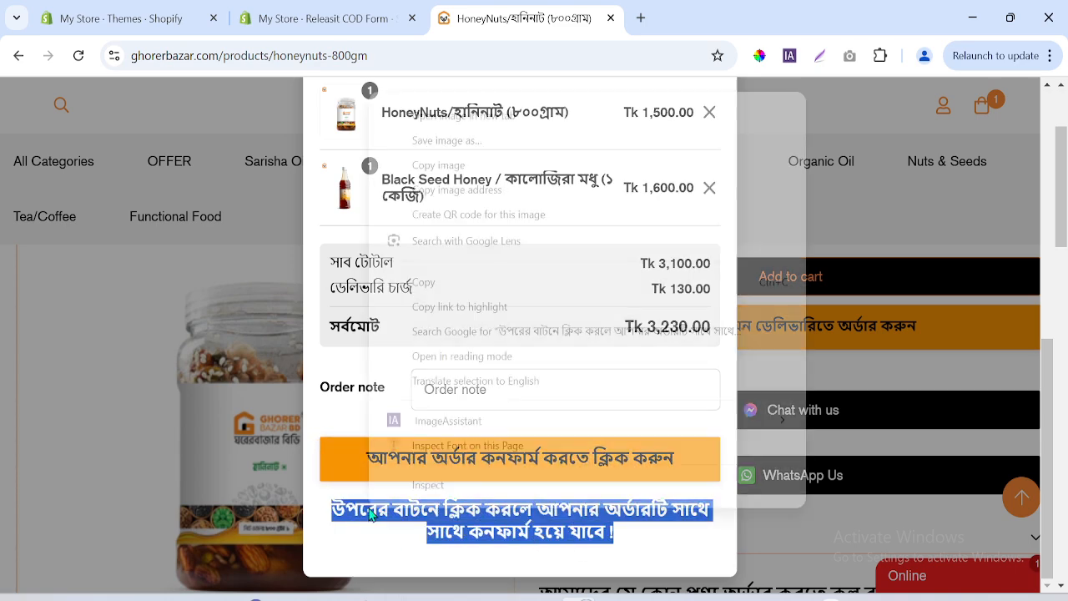
{"action": "left_click", "coordinate": [426, 283]}
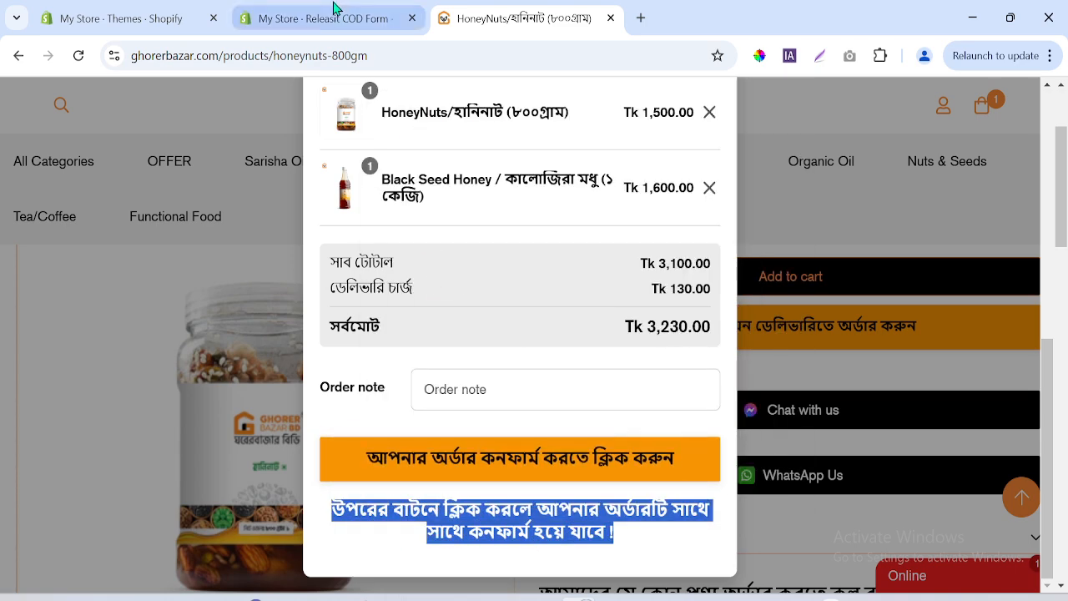
- In the Releasit form designer, hide the Enter your shipping address, Last name, Address 2, Province, City and Zip code blocks
{"action": "key", "text": "ctrl+shift+Tab"}
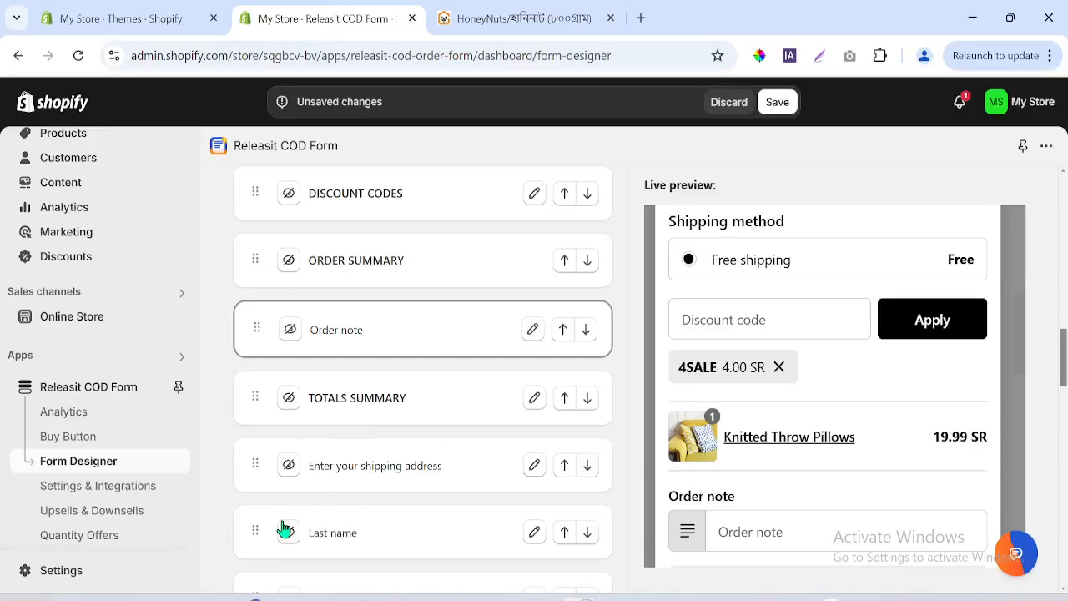
{"action": "left_click", "coordinate": [288, 468]}
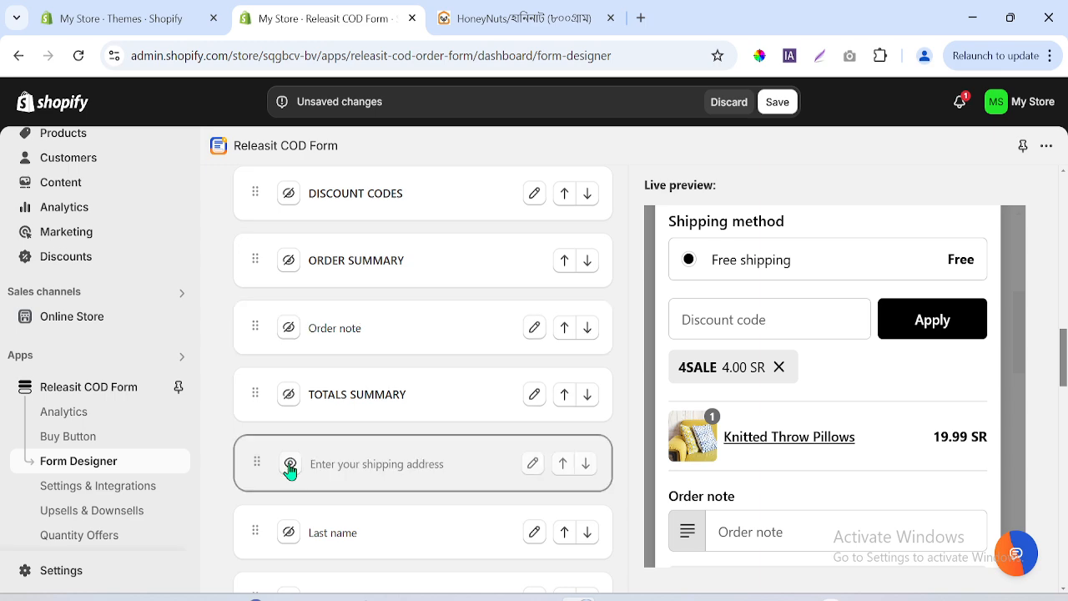
{"action": "left_click", "coordinate": [290, 535]}
{"action": "left_click_drag", "start_coordinate": [652, 517], "coordinate": [651, 568]}
{"action": "left_click_drag", "start_coordinate": [1065, 379], "coordinate": [1066, 381]}
{"action": "scroll", "coordinate": [370, 401], "scroll_direction": "down", "scroll_amount": 3}
{"action": "left_click", "coordinate": [294, 323]}
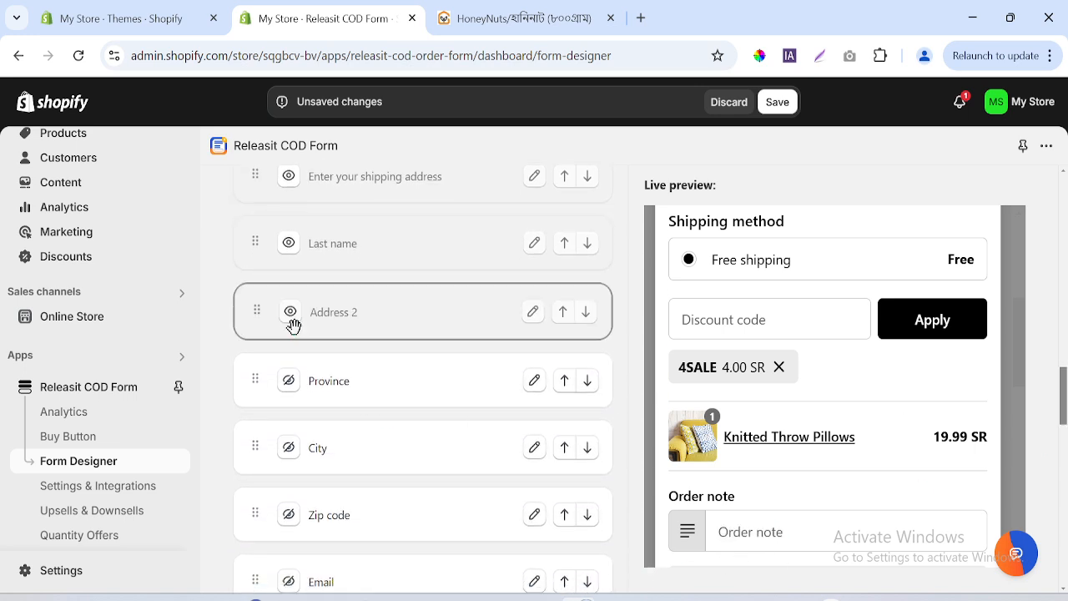
{"action": "left_click", "coordinate": [292, 385]}
{"action": "left_click", "coordinate": [289, 447]}
{"action": "left_click", "coordinate": [288, 518]}
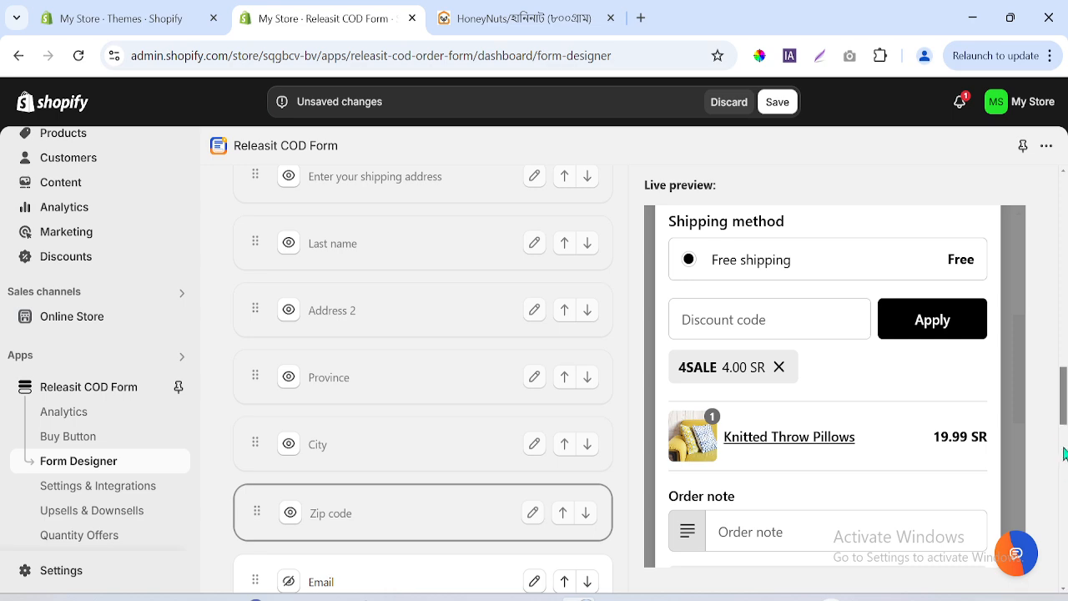
- Check the fields of the ghorerbazar.com form and hide the Email and Subscribe to stay updated blocks in the form designer
{"action": "scroll", "coordinate": [1064, 413], "scroll_direction": "down", "scroll_amount": 2}
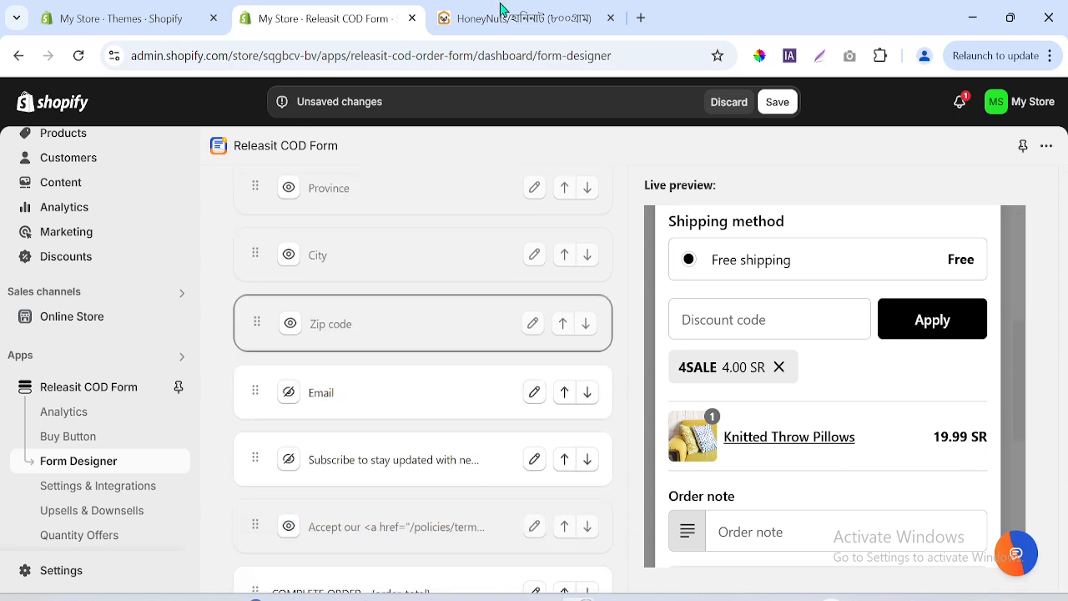
{"action": "left_click", "coordinate": [544, 7]}
{"action": "left_click_drag", "start_coordinate": [1048, 379], "coordinate": [1053, 130]}
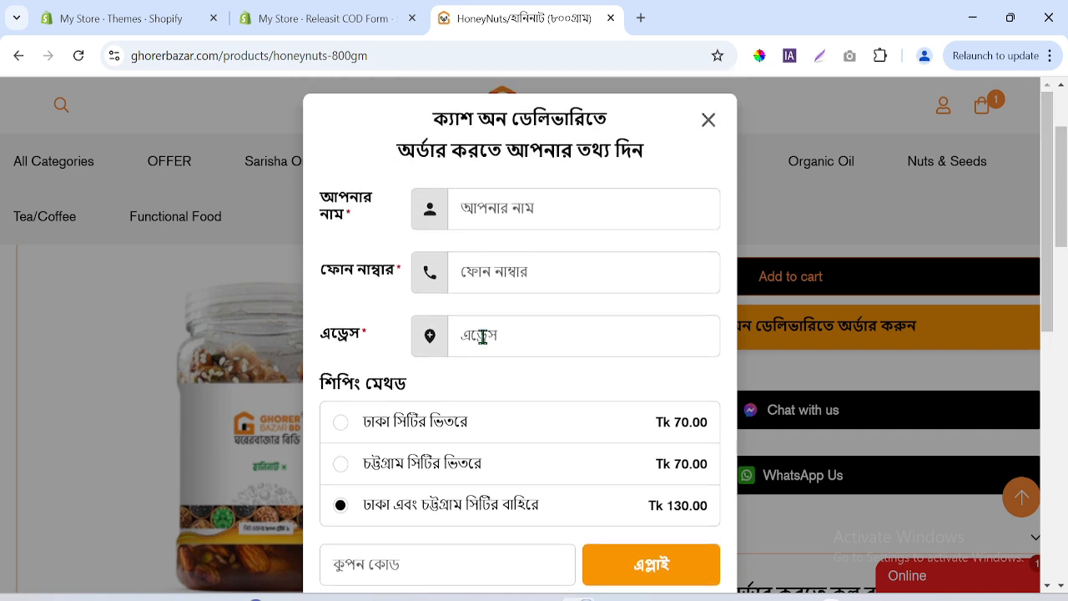
{"action": "left_click", "coordinate": [334, 17]}
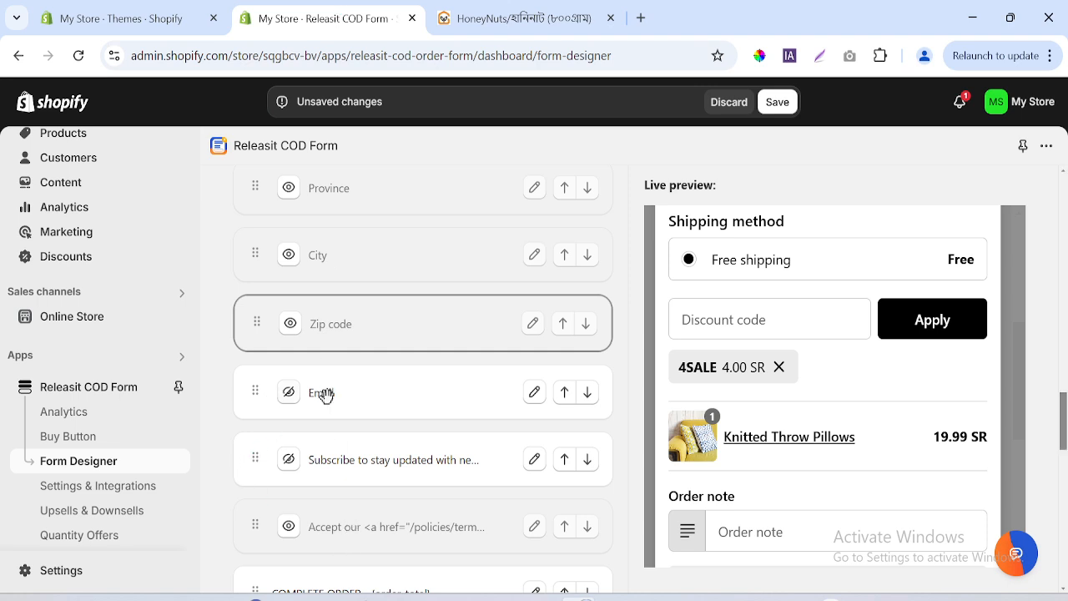
{"action": "left_click", "coordinate": [538, 19]}
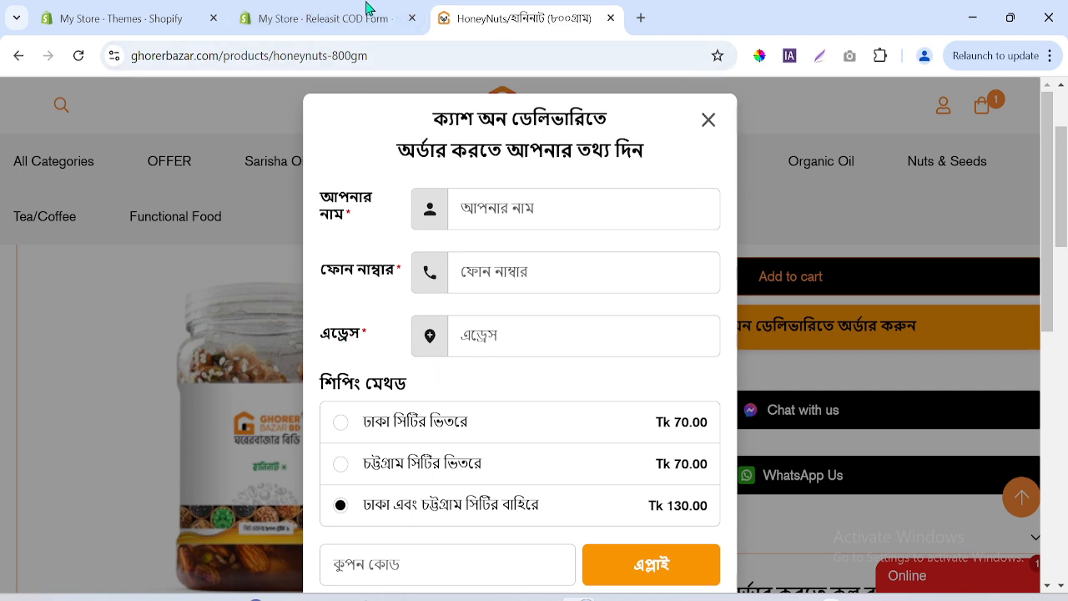
{"action": "left_click", "coordinate": [334, 17]}
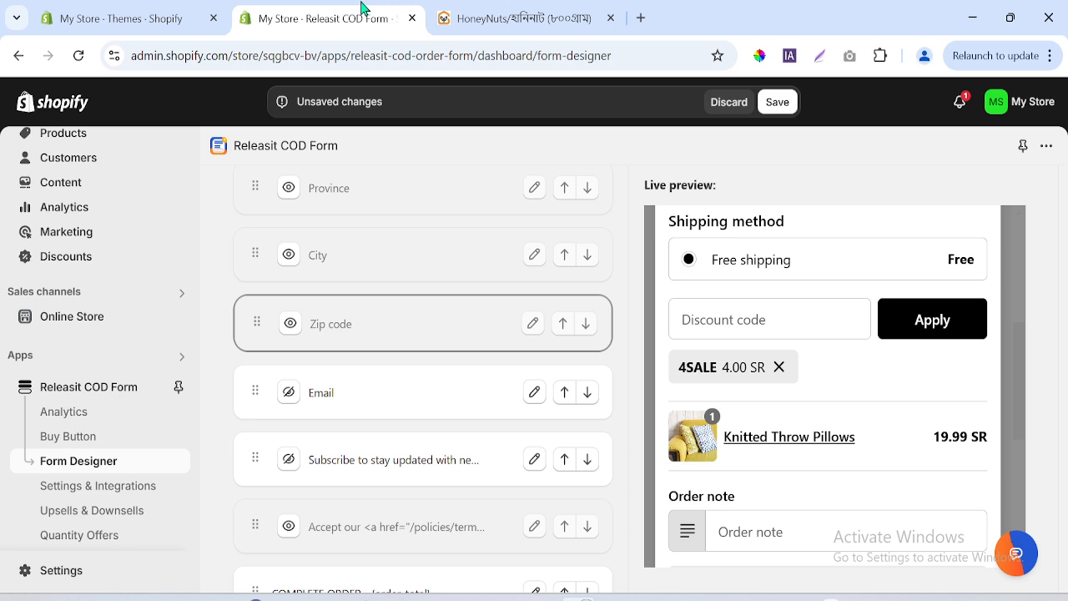
{"action": "left_click", "coordinate": [289, 391]}
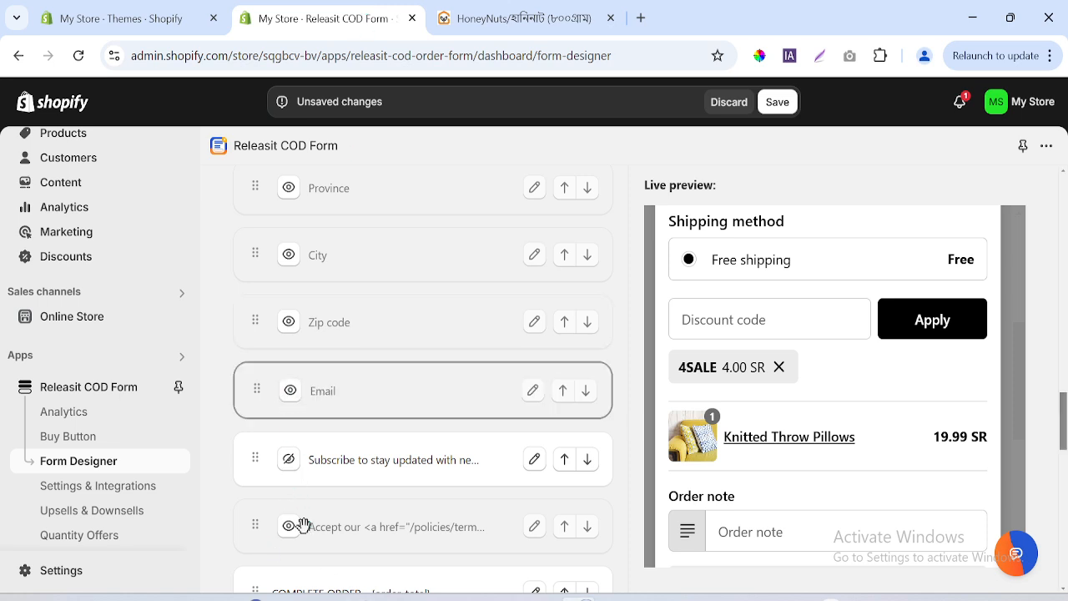
{"action": "left_click", "coordinate": [288, 460]}
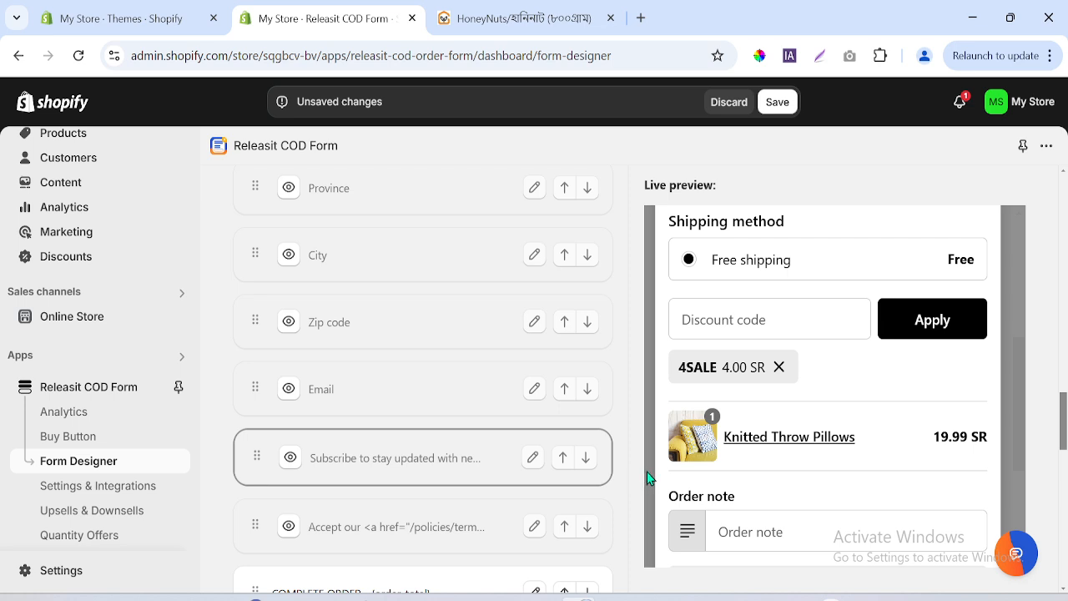
- Compare the end of the form designer's block list with the note beneath the order button on ghorerbazar.com
{"action": "left_click_drag", "start_coordinate": [1063, 441], "coordinate": [1063, 455]}
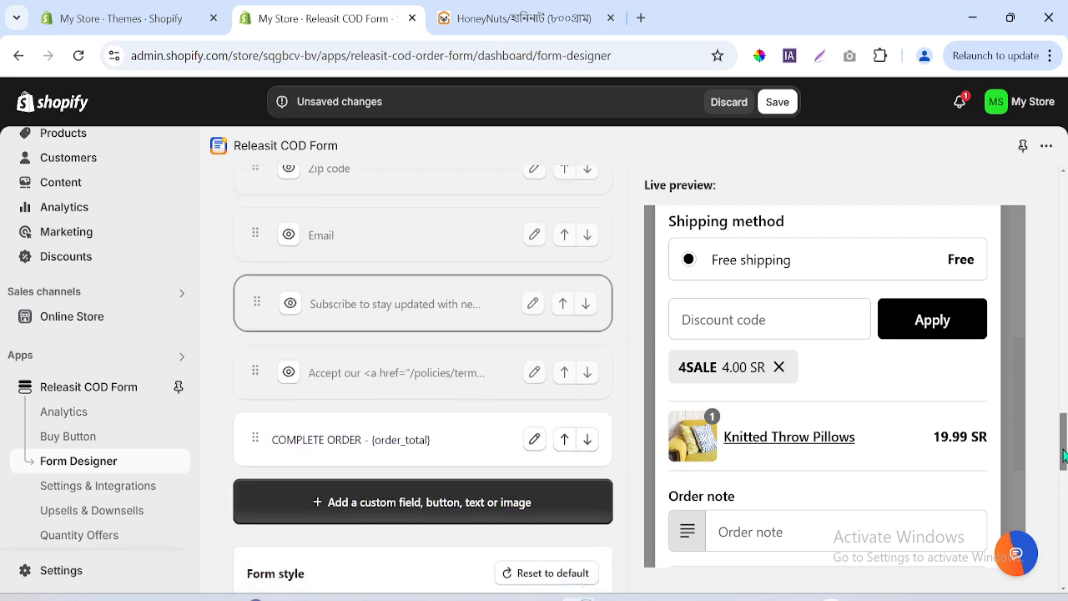
{"action": "left_click", "coordinate": [524, 19]}
{"action": "left_click_drag", "start_coordinate": [1048, 310], "coordinate": [1043, 576]}
{"action": "left_click", "coordinate": [361, 523]}
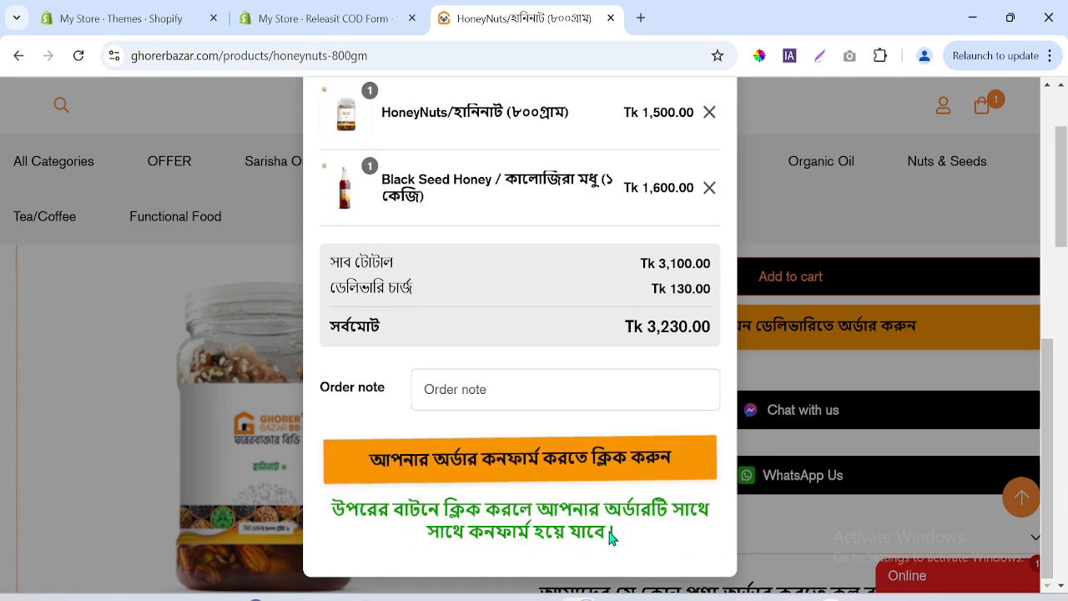
{"action": "left_click_drag", "start_coordinate": [611, 532], "coordinate": [484, 531]}
{"action": "left_click", "coordinate": [263, 10]}
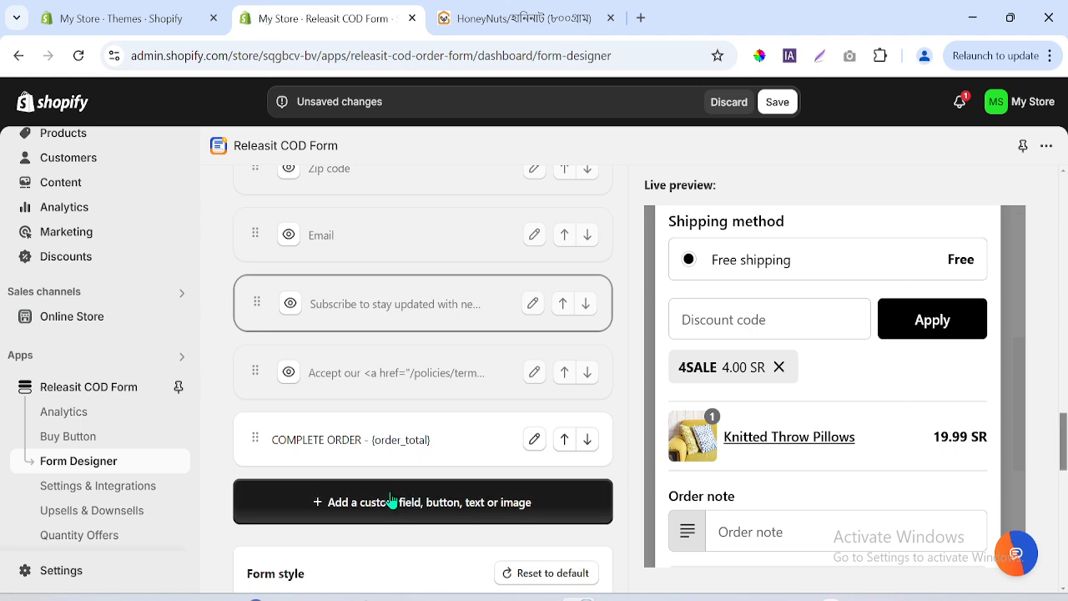
- Open the list of custom fields, buttons, texts and images and examine the element types that can be added
{"action": "left_click", "coordinate": [357, 504]}
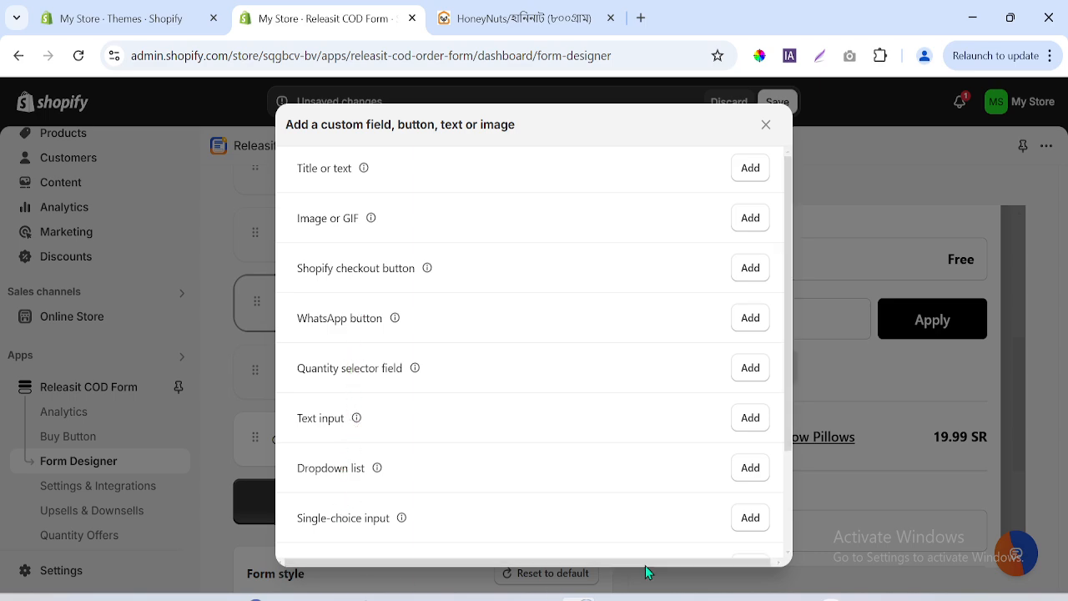
{"action": "left_click_drag", "start_coordinate": [787, 429], "coordinate": [533, 496]}
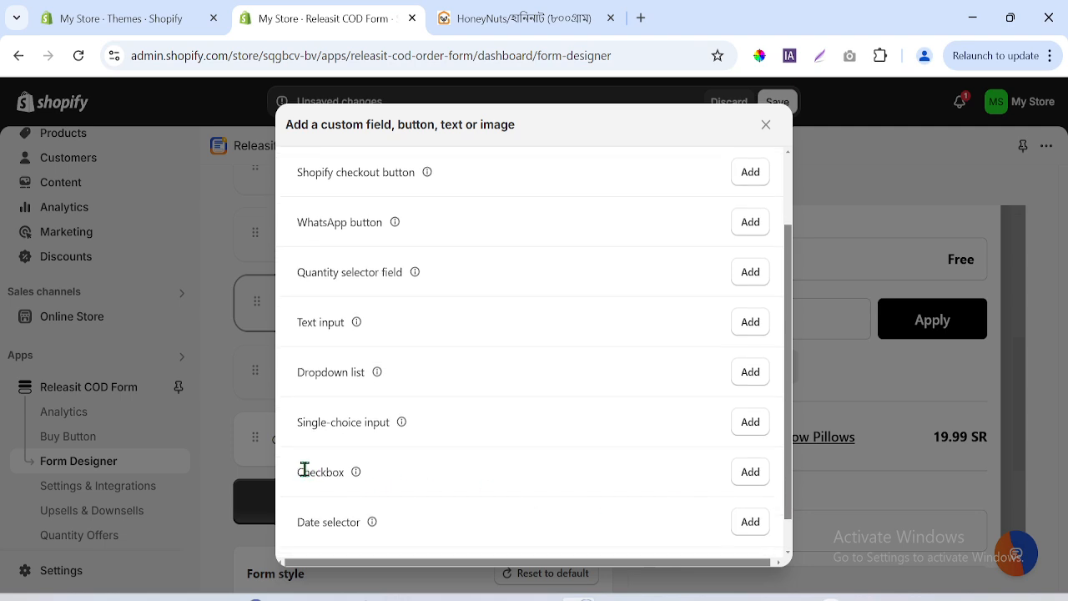
{"action": "left_click_drag", "start_coordinate": [304, 470], "coordinate": [358, 475]}
{"action": "left_click_drag", "start_coordinate": [302, 378], "coordinate": [383, 385]}
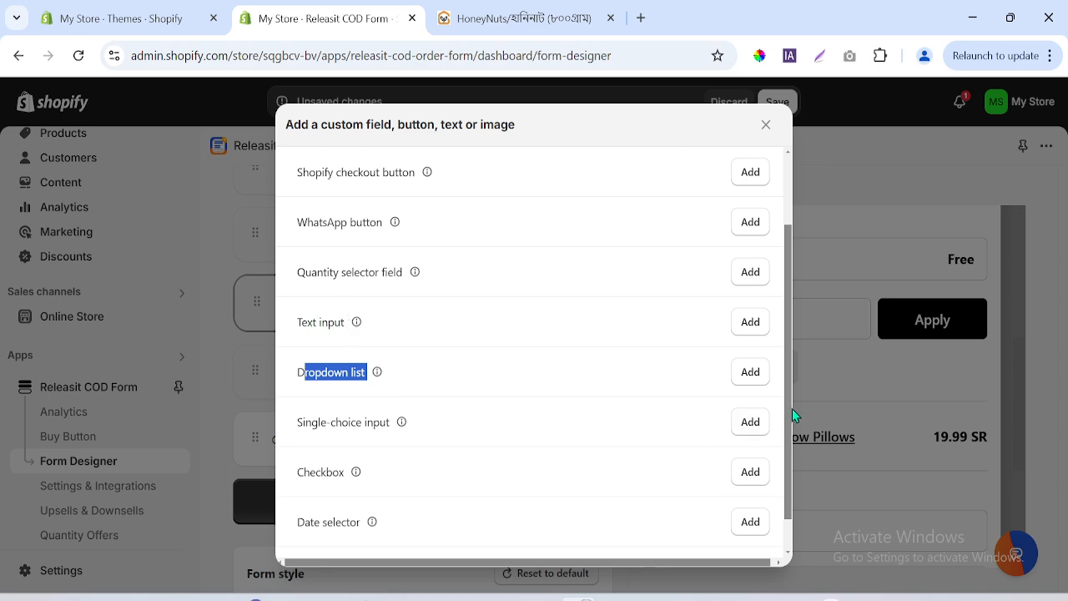
{"action": "left_click_drag", "start_coordinate": [791, 413], "coordinate": [789, 478]}
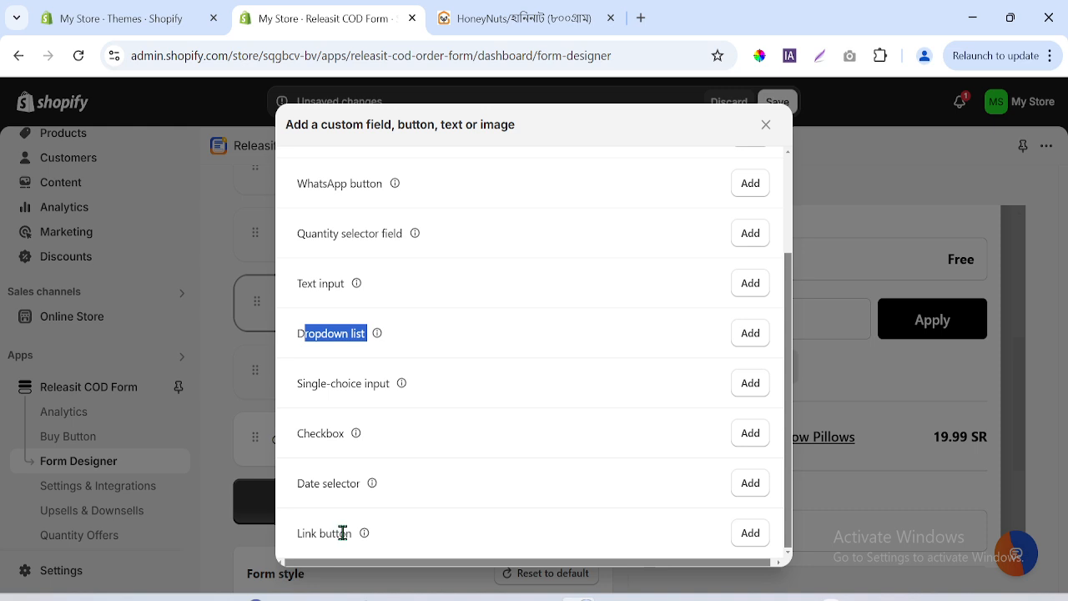
{"action": "left_click_drag", "start_coordinate": [299, 533], "coordinate": [354, 538]}
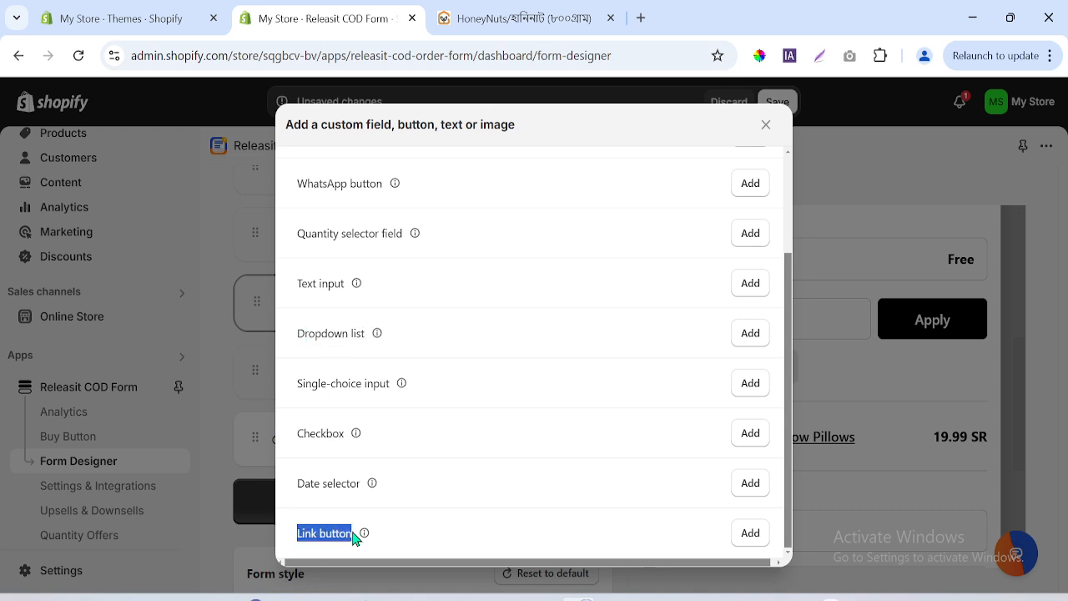
{"action": "left_click_drag", "start_coordinate": [298, 183], "coordinate": [385, 191]}
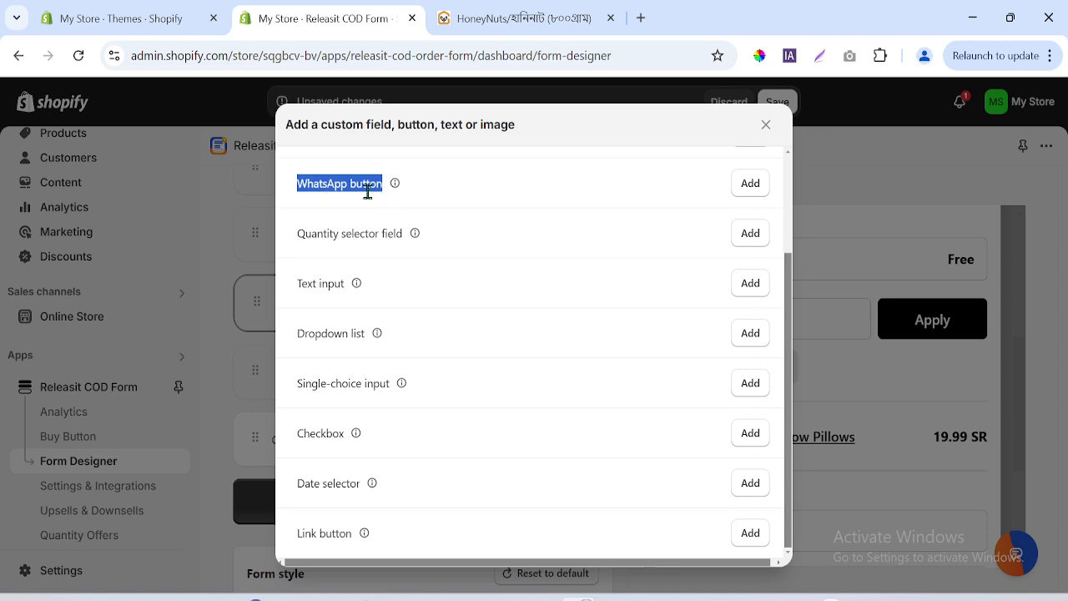
{"action": "left_click_drag", "start_coordinate": [791, 288], "coordinate": [796, 159]}
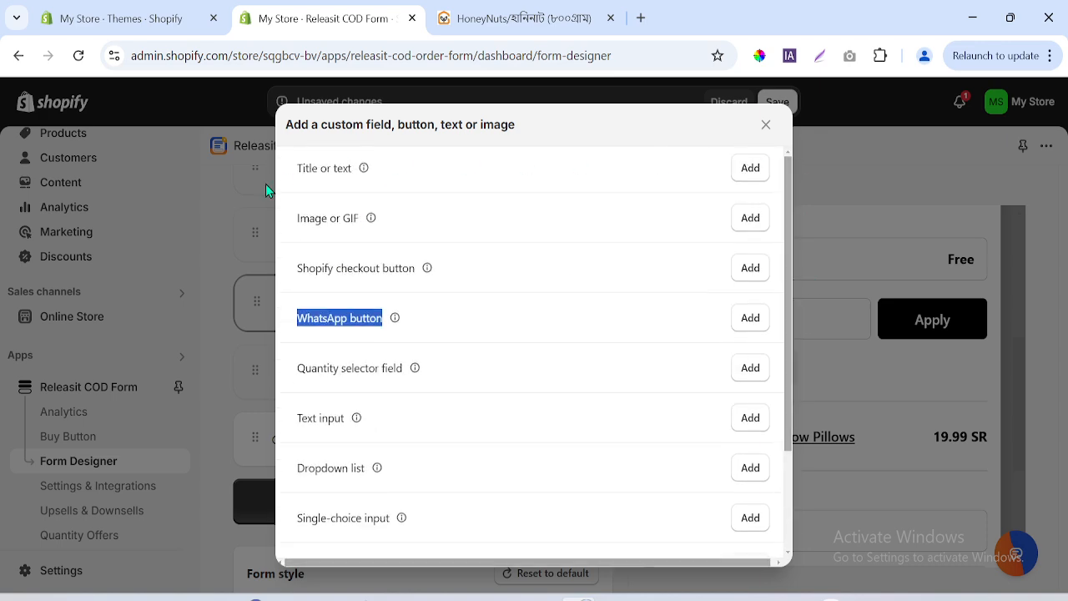
- Add a Title or text block beneath the order button reading "উপরের বাটনে ক্লিক করলে আপনার অর্ডারটি সাথে সাথে কনফার্ম হয়ে যাবে !"
{"action": "left_click", "coordinate": [760, 177]}
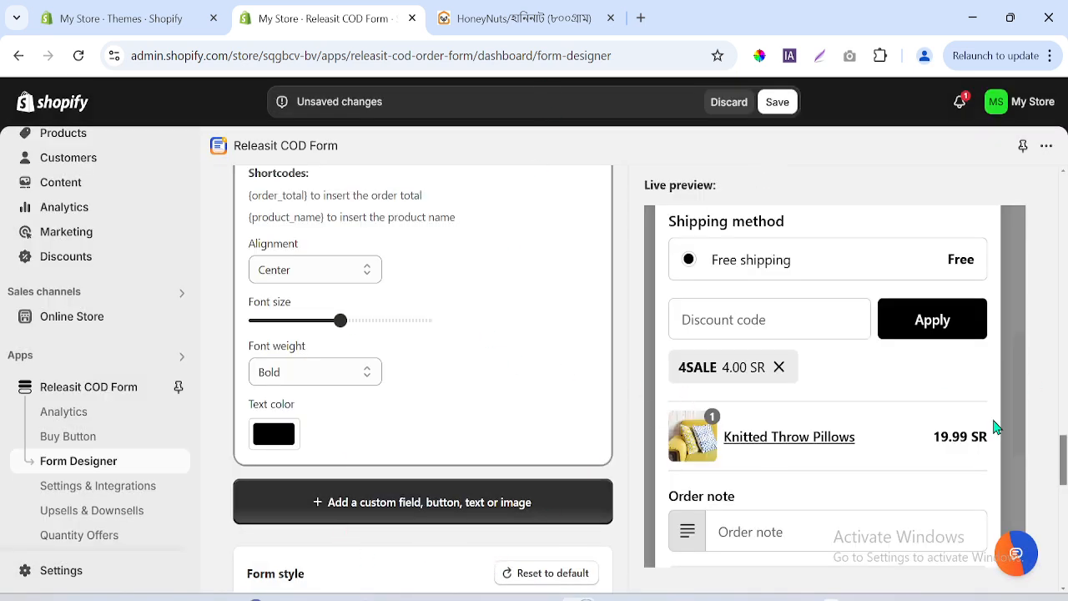
{"action": "scroll", "coordinate": [651, 507], "scroll_direction": "down", "scroll_amount": 3}
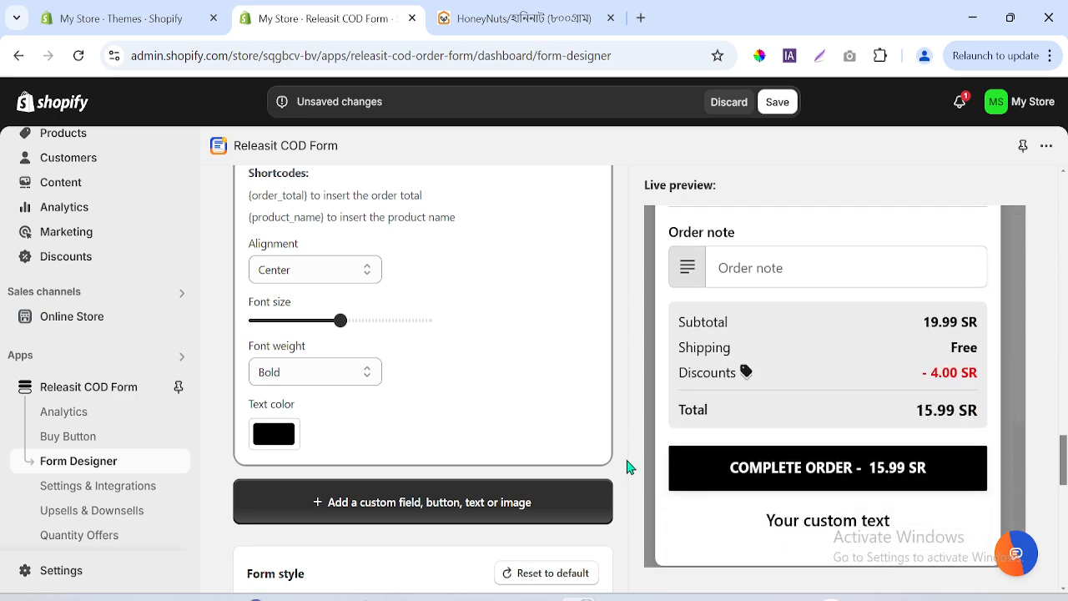
{"action": "scroll", "coordinate": [423, 376], "scroll_direction": "up", "scroll_amount": 3}
{"action": "left_click", "coordinate": [353, 350]}
{"action": "key", "text": "ctrl+a"}
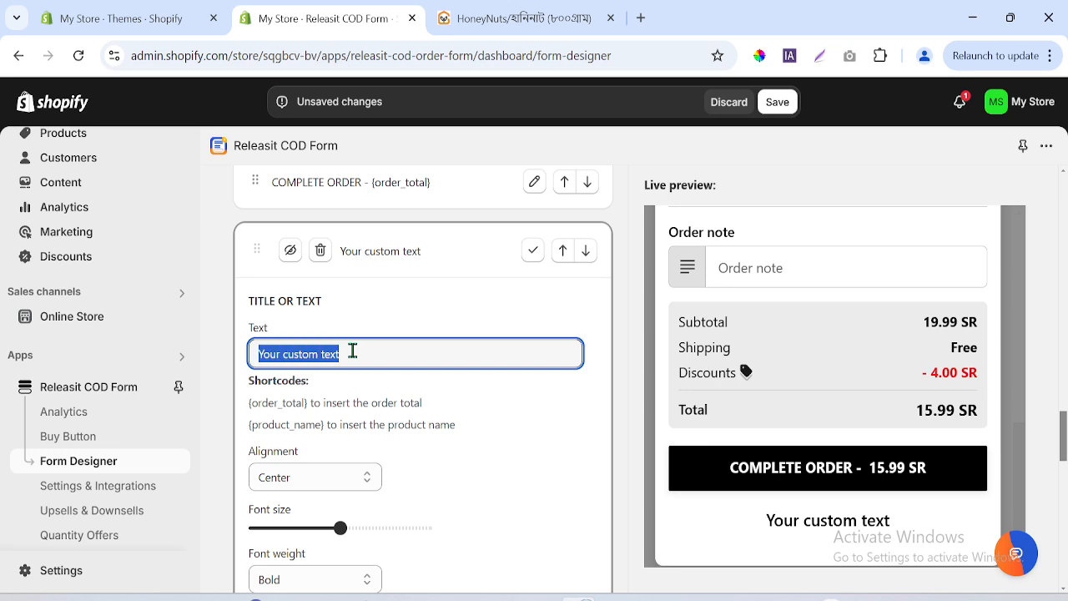
{"action": "type", "text": "উপরের বাটনে ক্লিক করলে আপনার অর্ডারটি সাথে সাথে কনফার্ম হয়ে যাবে।"}
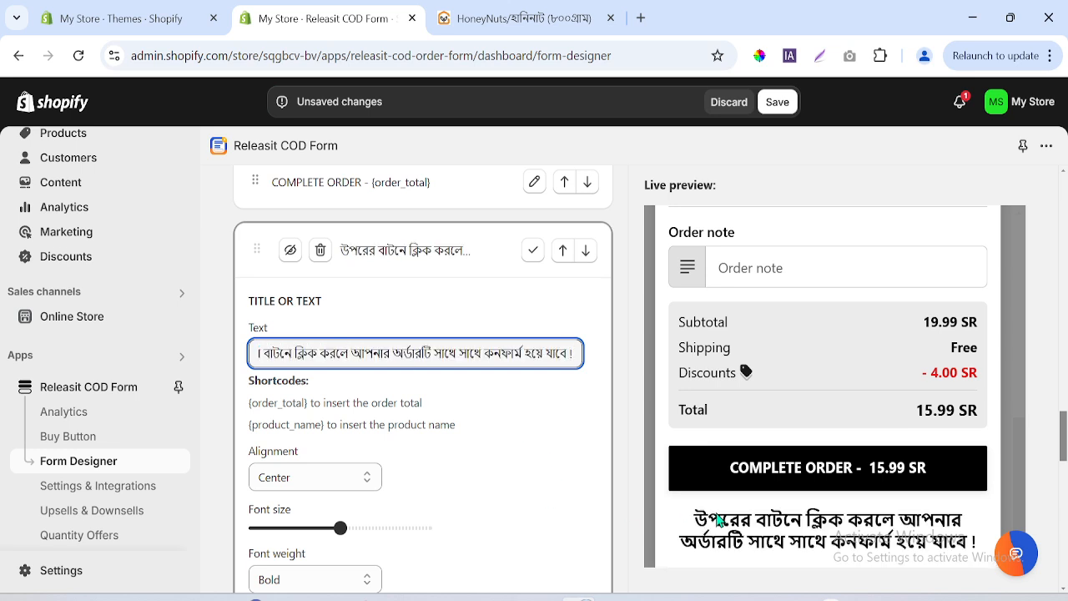
{"action": "left_click_drag", "start_coordinate": [645, 382], "coordinate": [641, 441]}
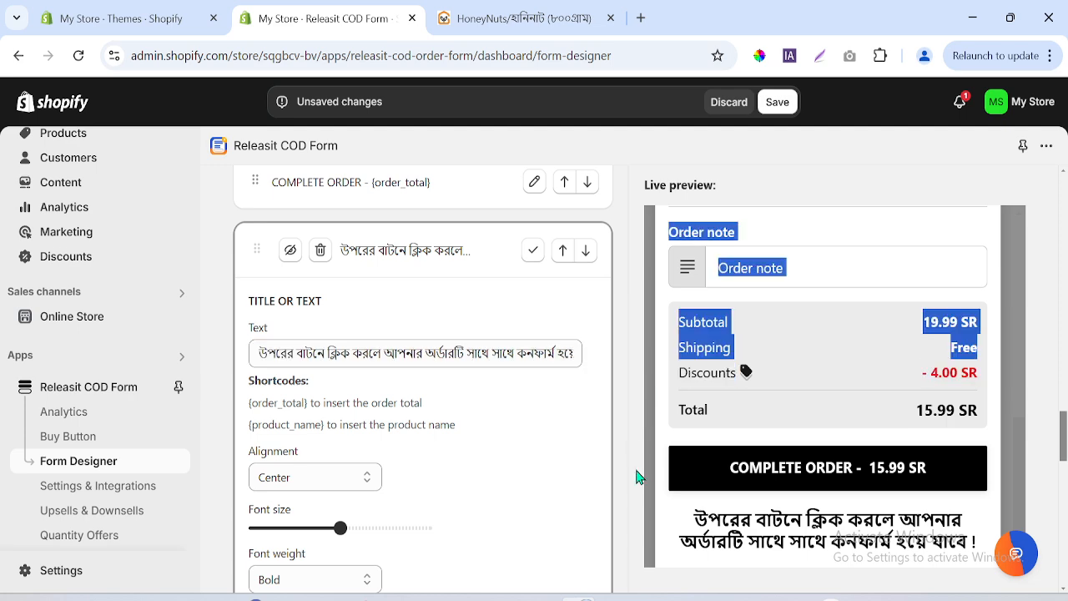
- Check the note's colour on ghorerbazar.com, set the custom text's colour to the bright green preset, and finish editing the block
{"action": "scroll", "coordinate": [453, 484], "scroll_direction": "down", "scroll_amount": 2}
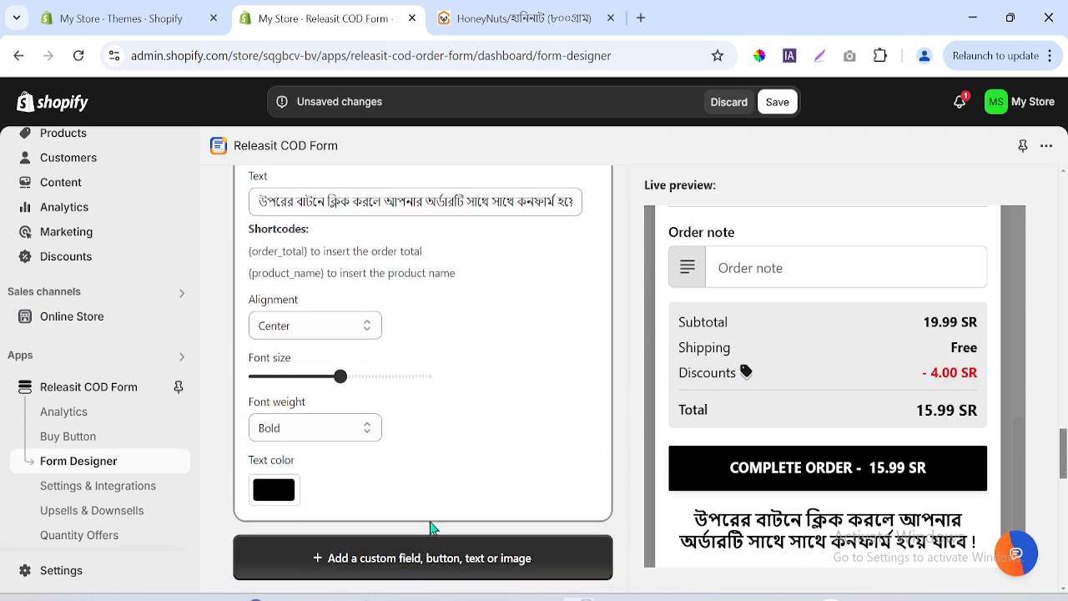
{"action": "left_click", "coordinate": [276, 493]}
{"action": "left_click", "coordinate": [481, 28]}
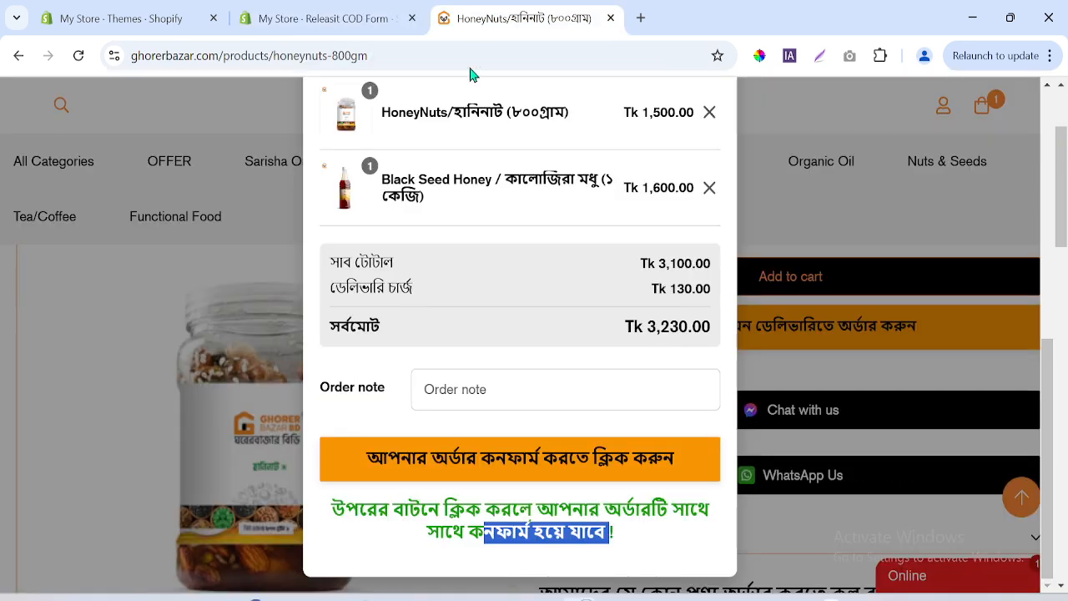
{"action": "left_click", "coordinate": [389, 12]}
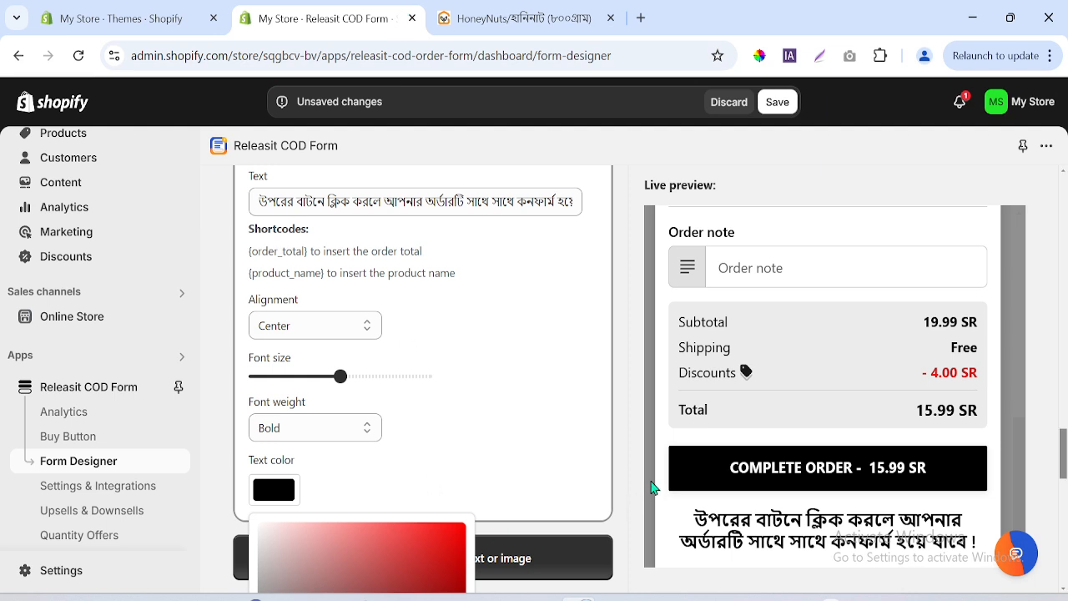
{"action": "left_click", "coordinate": [645, 581]}
{"action": "scroll", "coordinate": [423, 375], "scroll_direction": "down", "scroll_amount": 3}
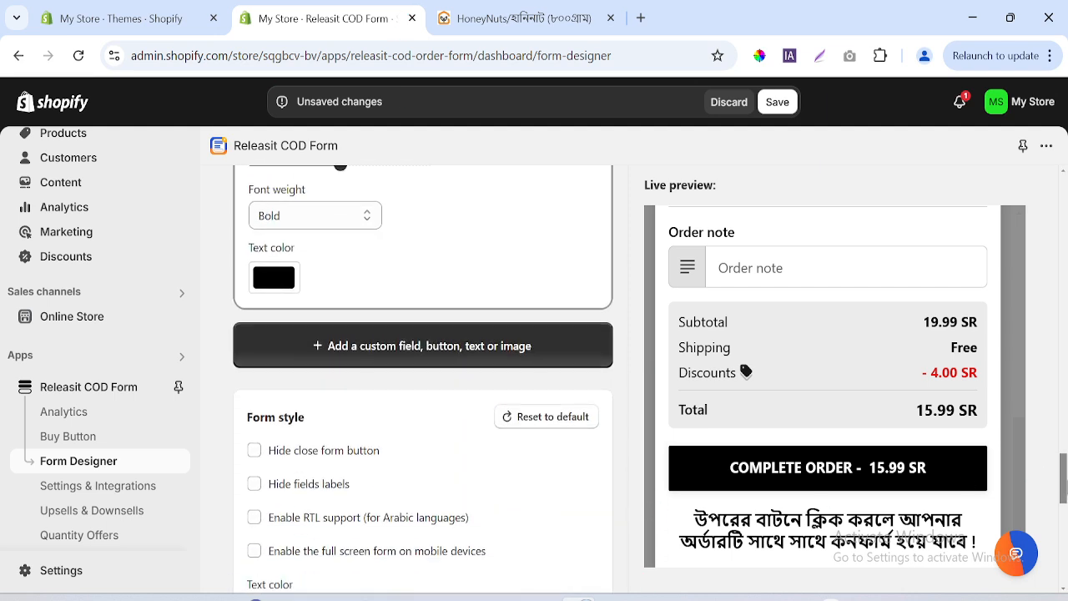
{"action": "left_click", "coordinate": [283, 273]}
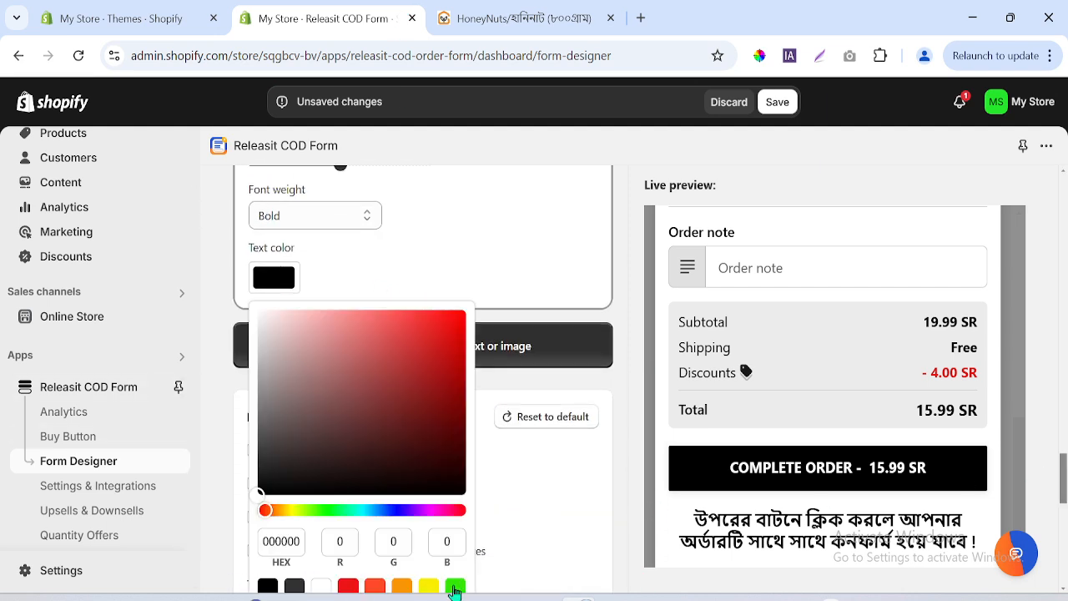
{"action": "left_click", "coordinate": [454, 587]}
{"action": "left_click", "coordinate": [480, 258]}
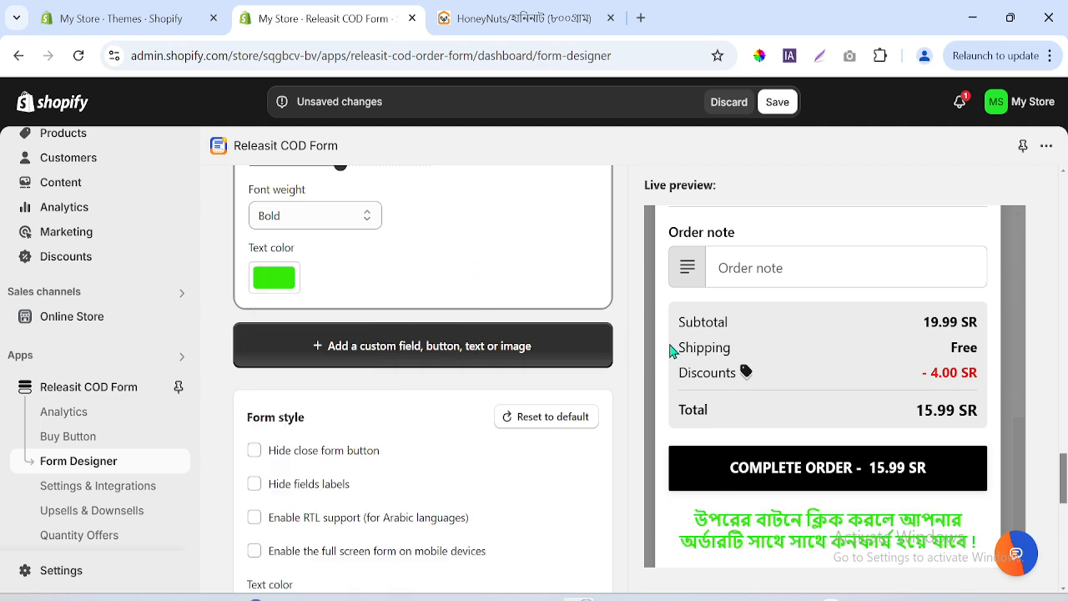
{"action": "scroll", "coordinate": [524, 222], "scroll_direction": "up", "scroll_amount": 4}
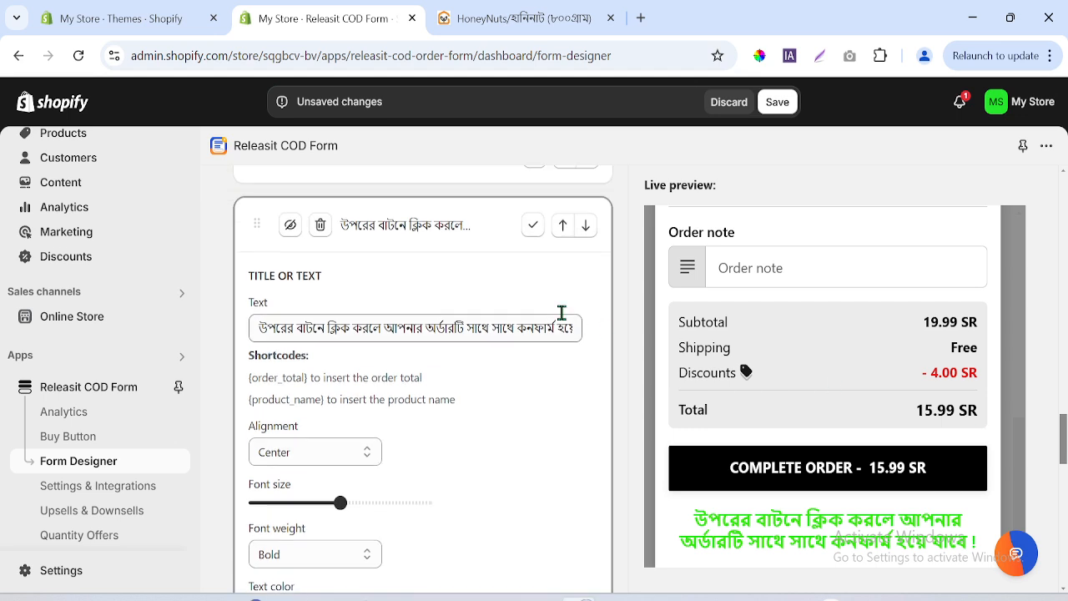
{"action": "left_click", "coordinate": [530, 224]}
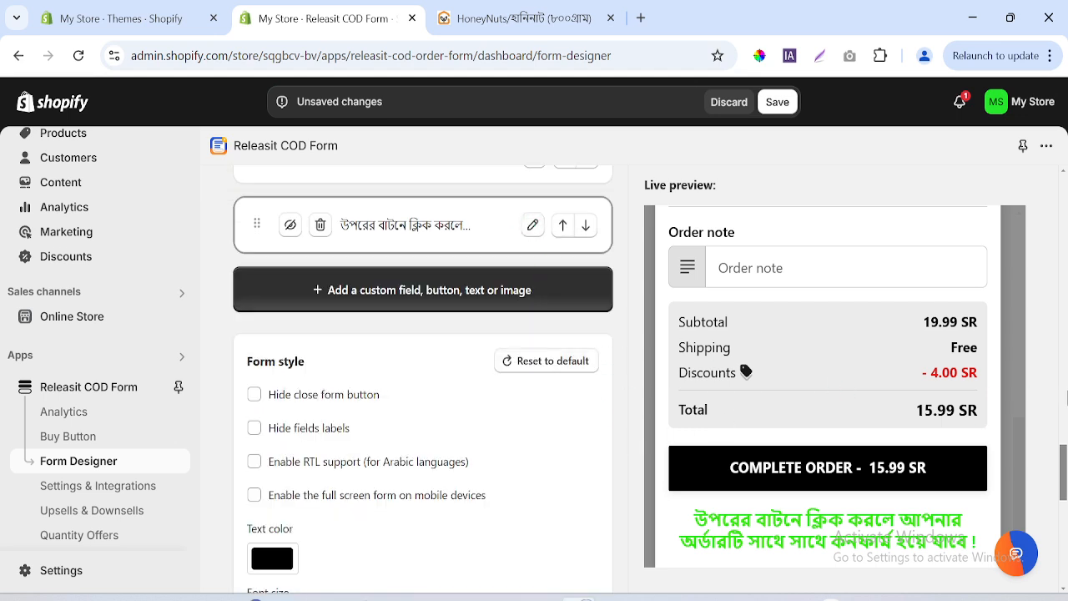
- Copy the name field's label from the ghorerbazar.com form and set it as the First name block's label, "আপনার নাম*"
{"action": "scroll", "coordinate": [423, 367], "scroll_direction": "up", "scroll_amount": 3}
{"action": "scroll", "coordinate": [423, 375], "scroll_direction": "up", "scroll_amount": 10}
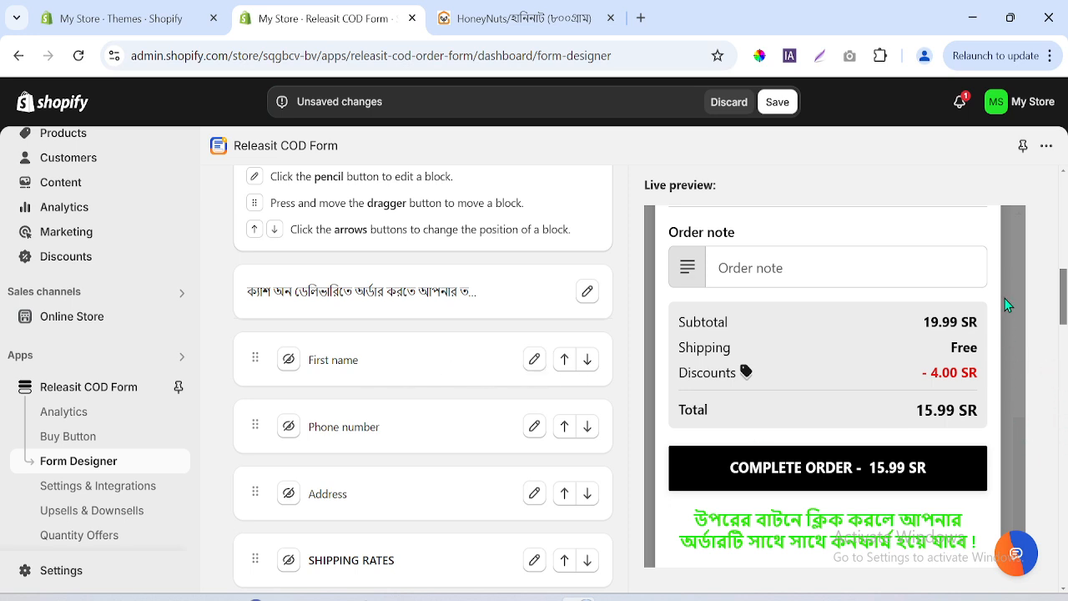
{"action": "scroll", "coordinate": [1012, 230], "scroll_direction": "up", "scroll_amount": 10}
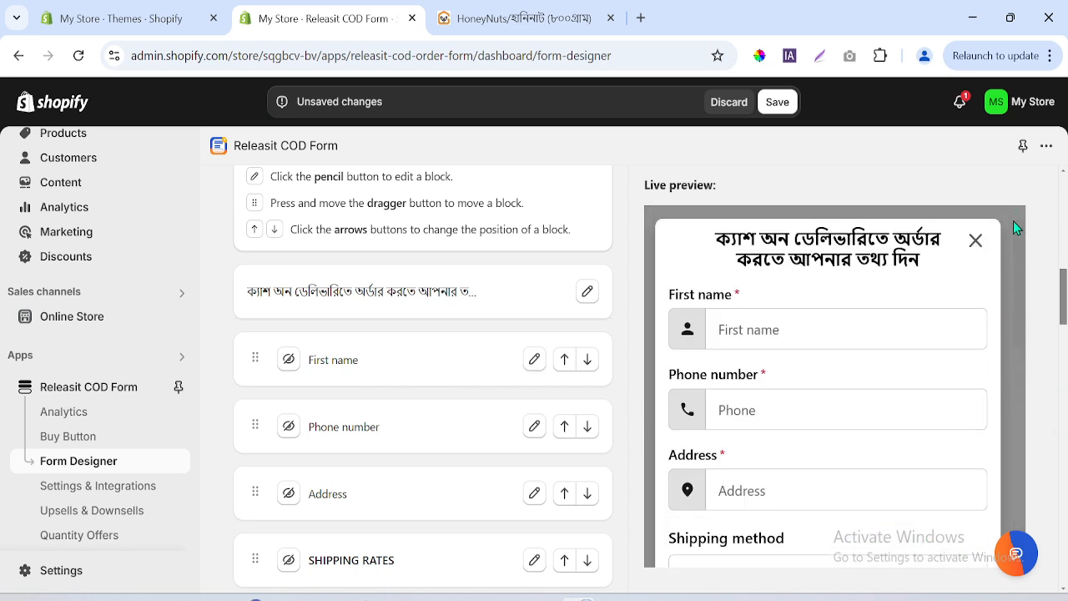
{"action": "left_click", "coordinate": [534, 359]}
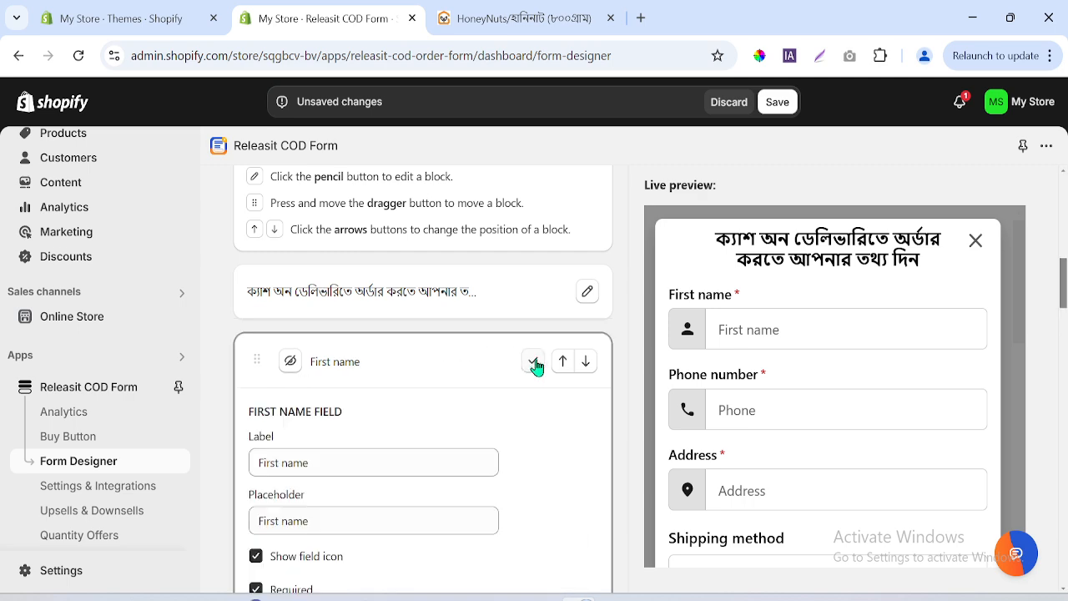
{"action": "left_click", "coordinate": [534, 16]}
{"action": "left_click_drag", "start_coordinate": [1047, 354], "coordinate": [1048, 63]}
{"action": "left_click_drag", "start_coordinate": [346, 231], "coordinate": [324, 196]}
{"action": "right_click", "coordinate": [333, 206]}
{"action": "left_click", "coordinate": [393, 223]}
{"action": "left_click", "coordinate": [393, 15]}
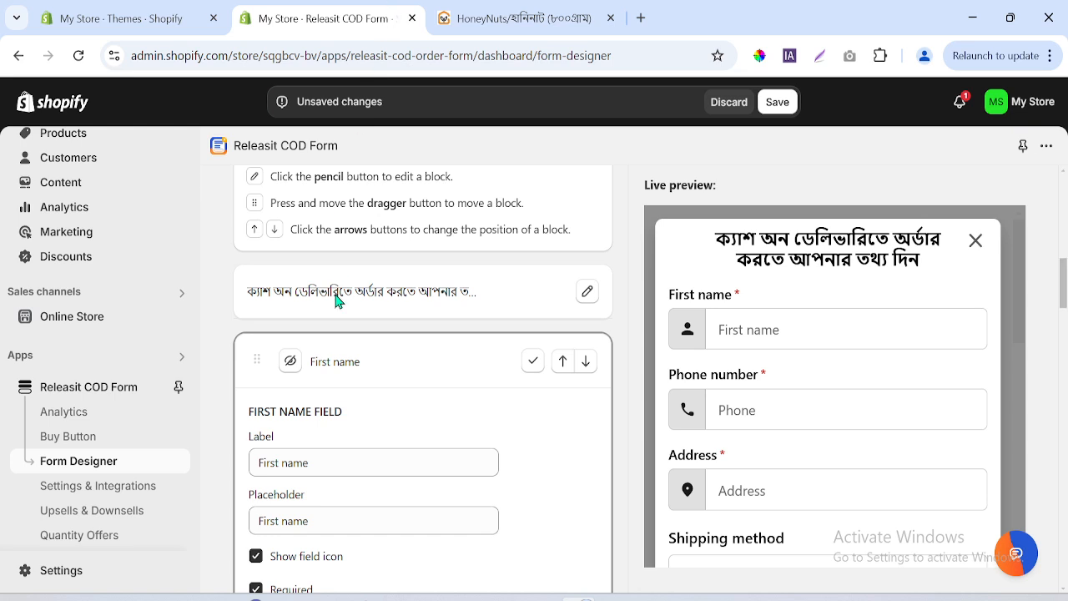
{"action": "triple_click", "coordinate": [313, 462]}
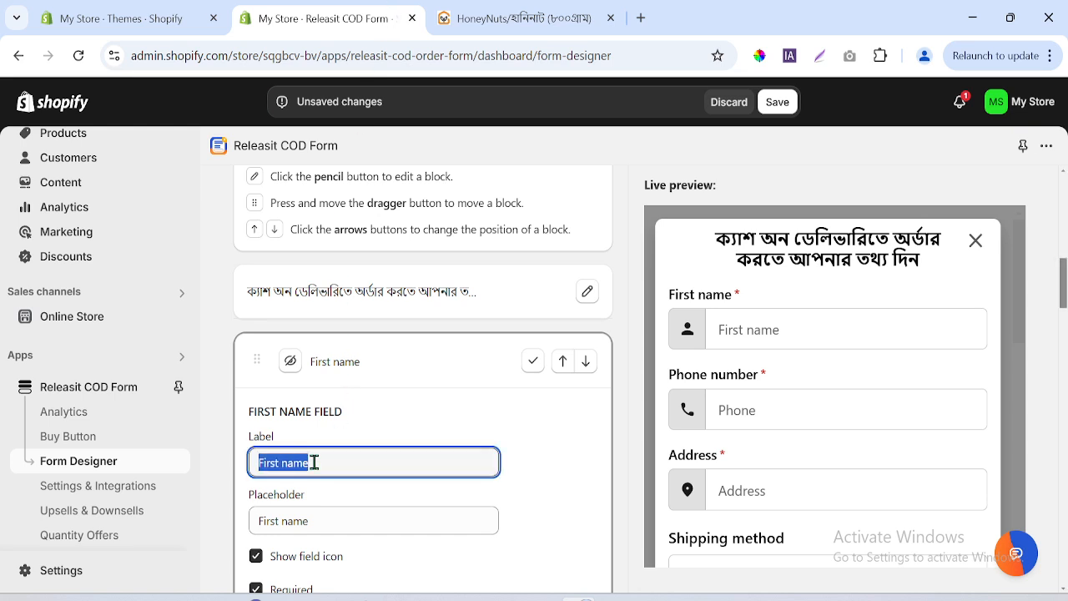
{"action": "key", "text": "ctrl+v"}
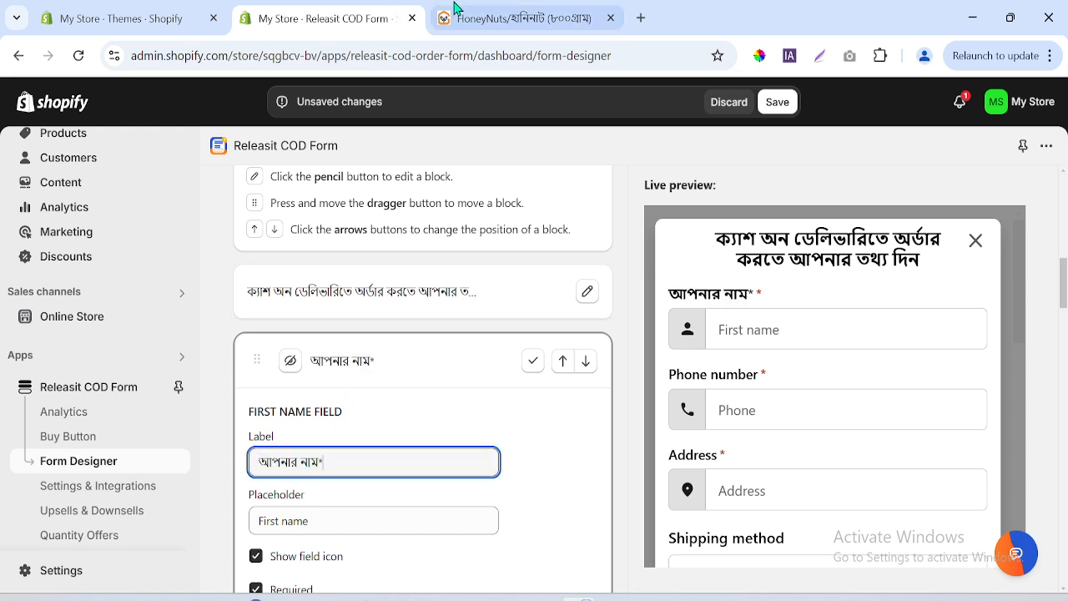
- Set the First name block's placeholder to "আপনার নাম" and remove the asterisk from both the placeholder and the label
{"action": "left_click", "coordinate": [517, 12]}
{"action": "left_click", "coordinate": [325, 17]}
{"action": "triple_click", "coordinate": [329, 522]}
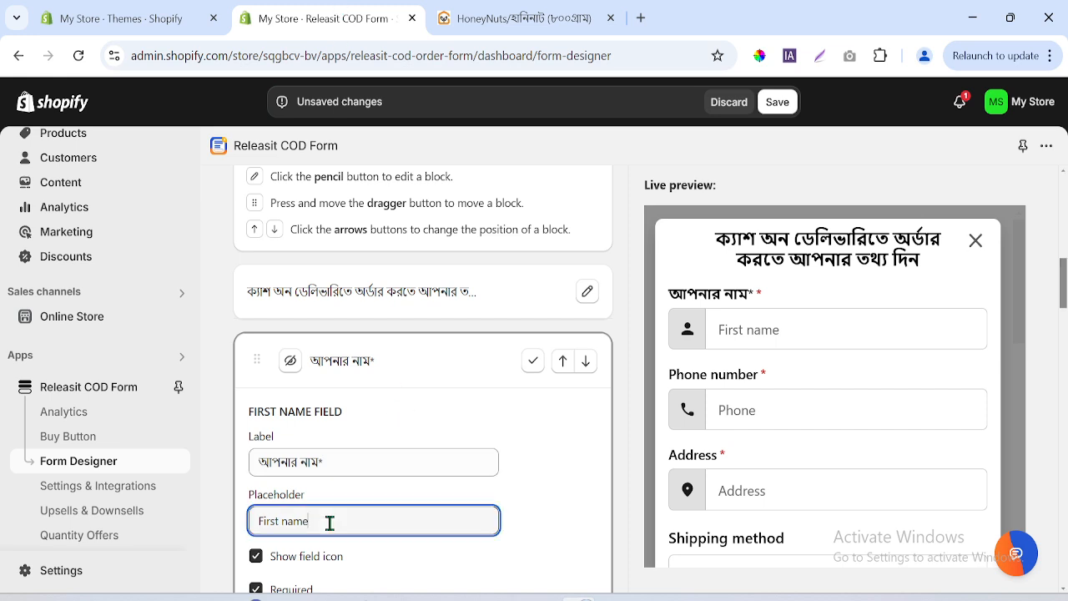
{"action": "key", "text": "ctrl+v"}
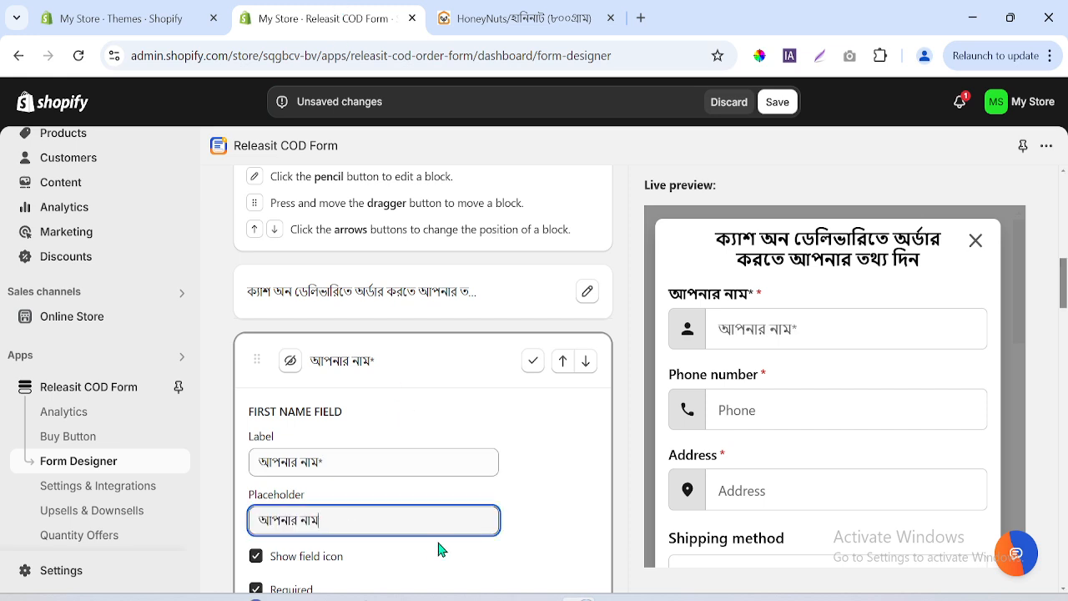
{"action": "left_click", "coordinate": [341, 462]}
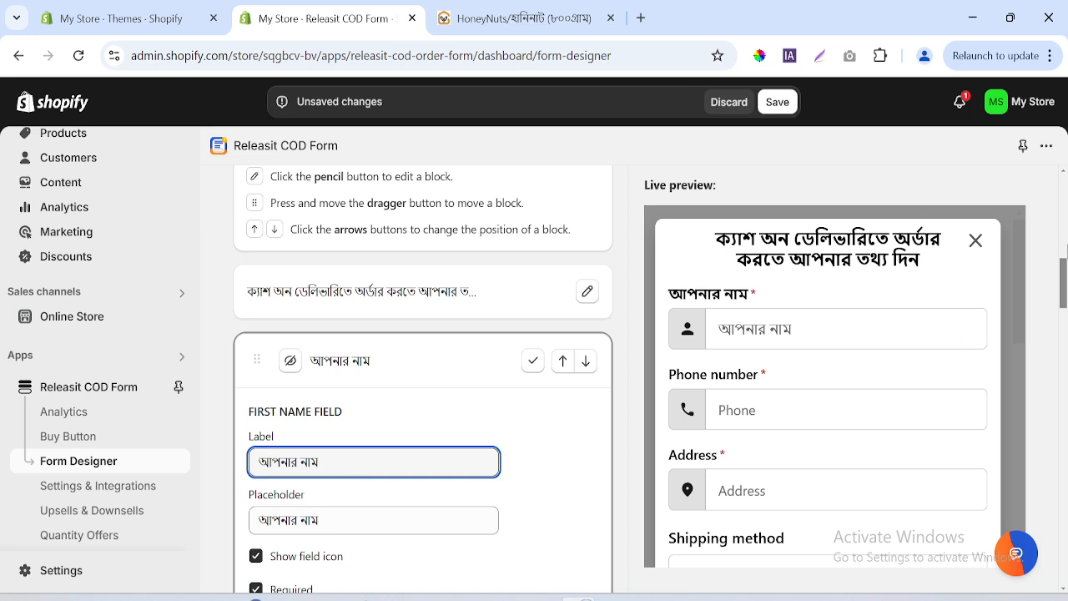
- Make the name field not required, try hiding its icon but keep it shown, and finish editing the block
{"action": "left_click_drag", "start_coordinate": [1064, 276], "coordinate": [1064, 292]}
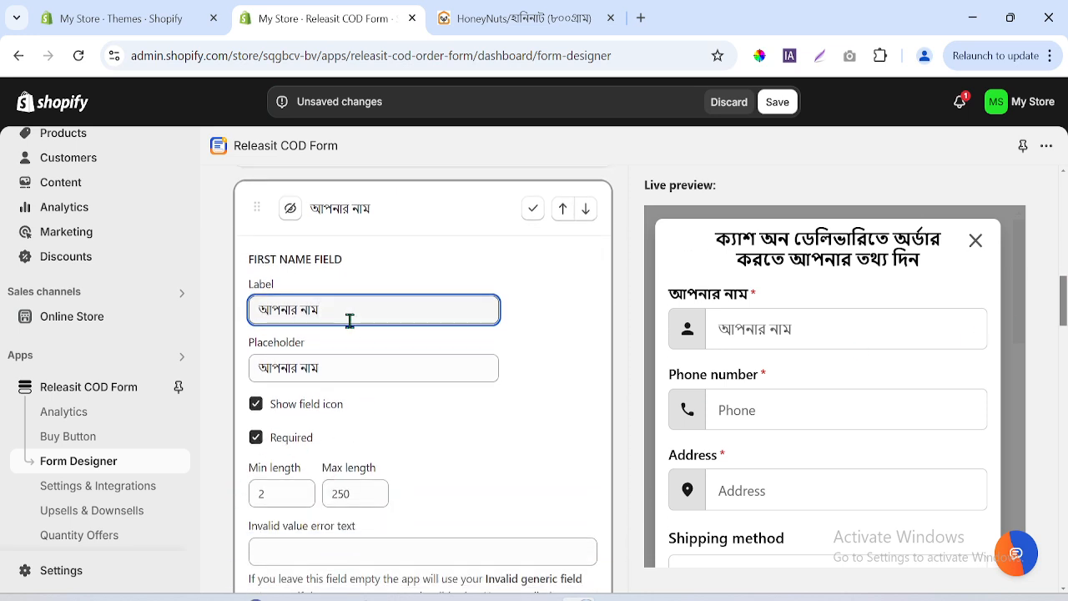
{"action": "left_click", "coordinate": [255, 437]}
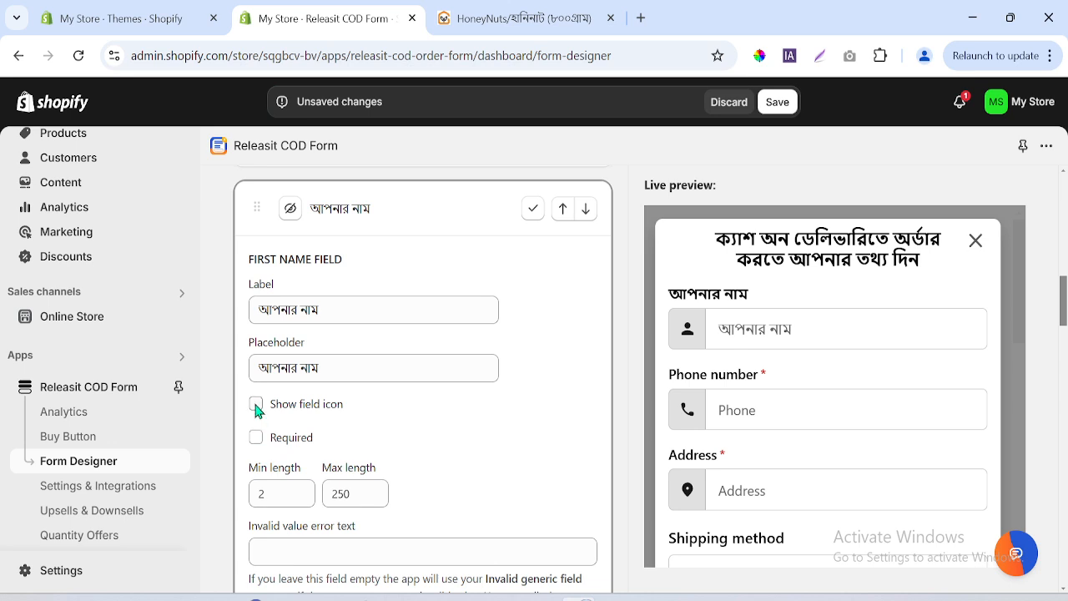
{"action": "left_click", "coordinate": [256, 406]}
{"action": "left_click", "coordinate": [533, 210]}
- Copy the phone field's label from the ghorerbazar.com form and set it as the Phone number block's label, "ফোন নাম্বার"
{"action": "key", "text": "ctrl+Tab"}
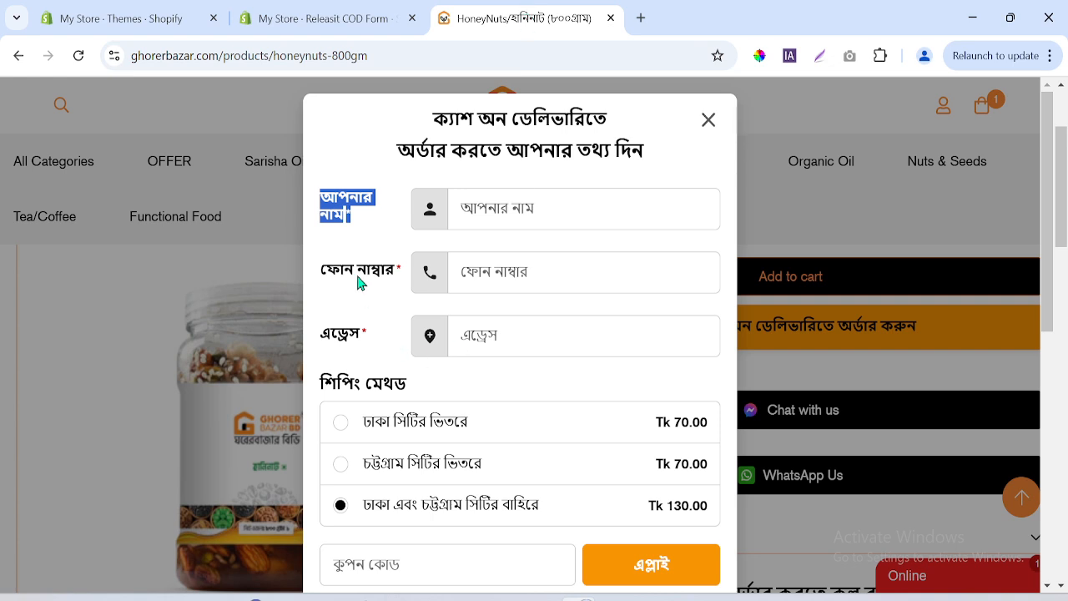
{"action": "left_click_drag", "start_coordinate": [396, 277], "coordinate": [325, 290]}
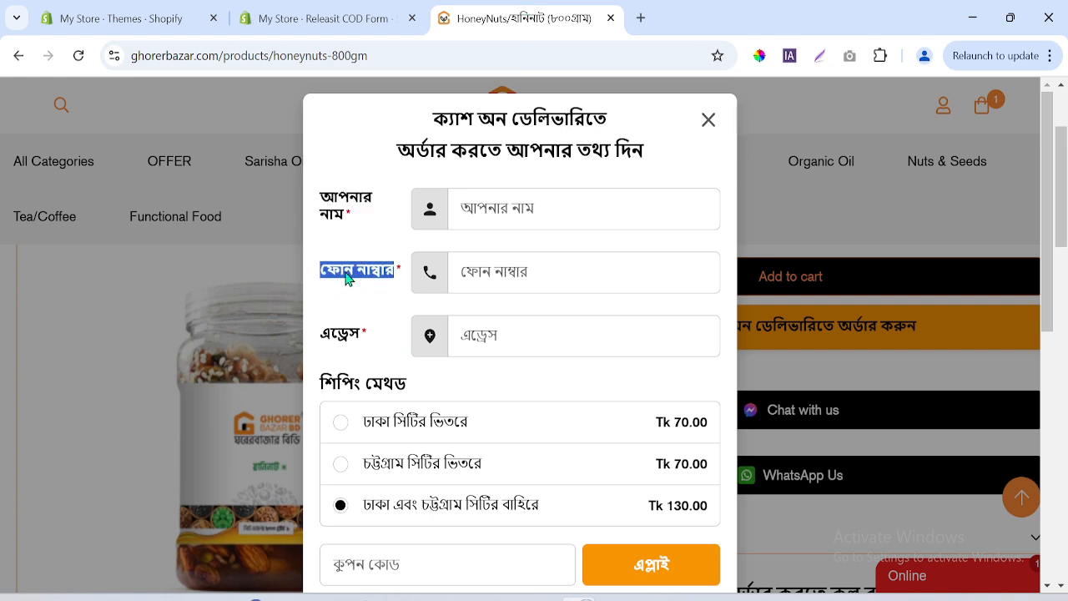
{"action": "right_click", "coordinate": [347, 275]}
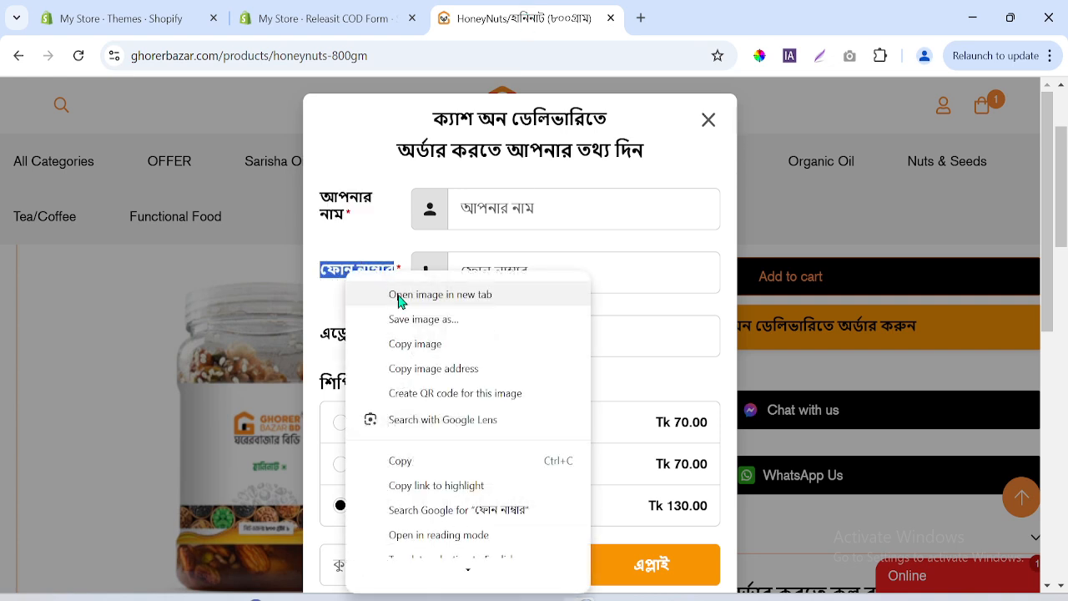
{"action": "left_click", "coordinate": [427, 460]}
{"action": "left_click", "coordinate": [325, 17]}
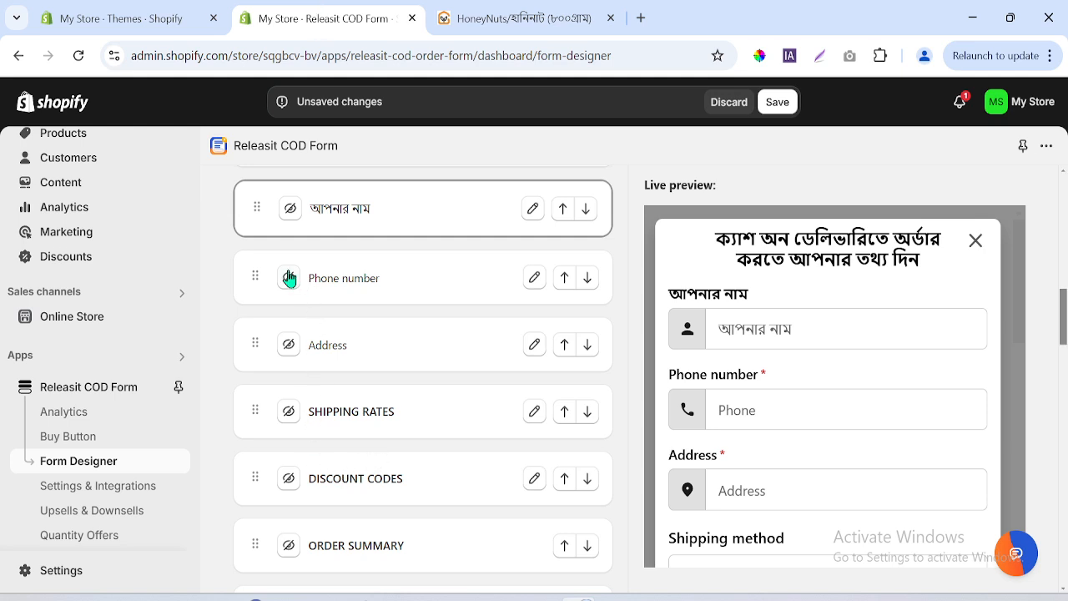
{"action": "left_click", "coordinate": [535, 282]}
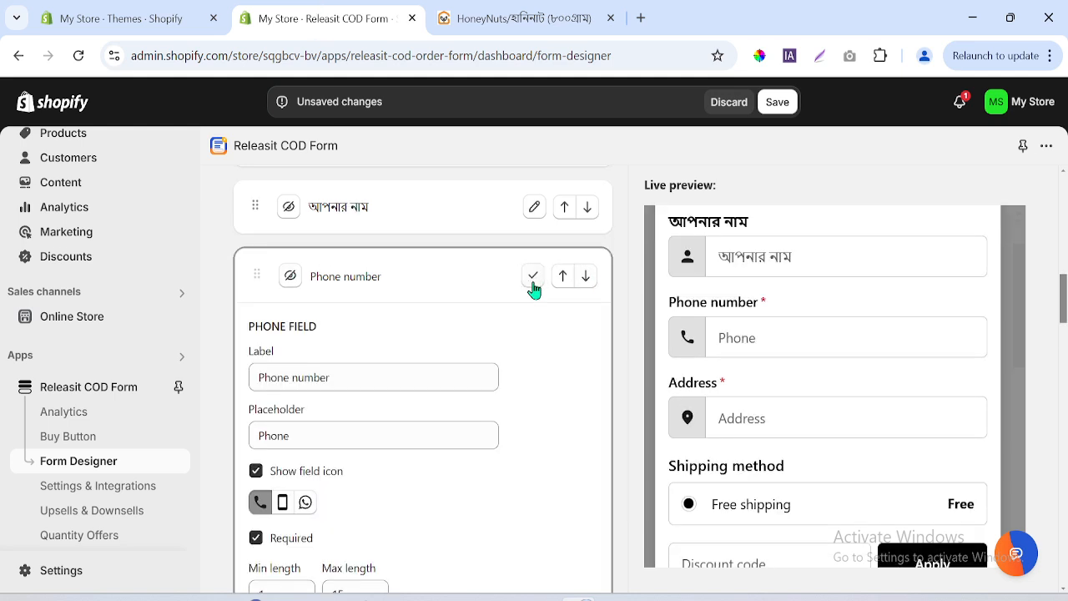
{"action": "triple_click", "coordinate": [341, 381]}
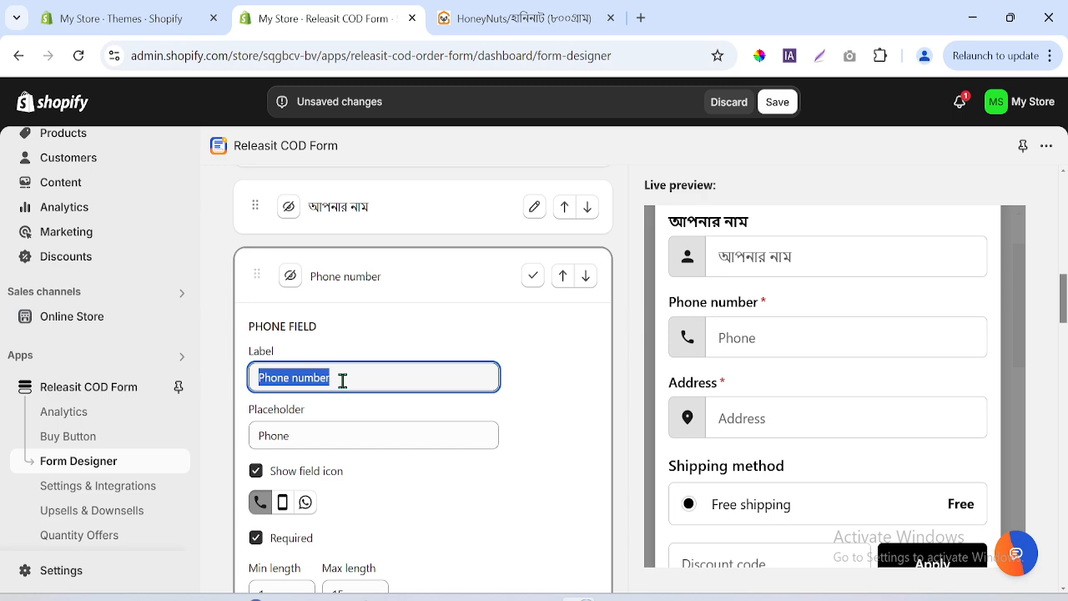
{"action": "key", "text": "ctrl+v"}
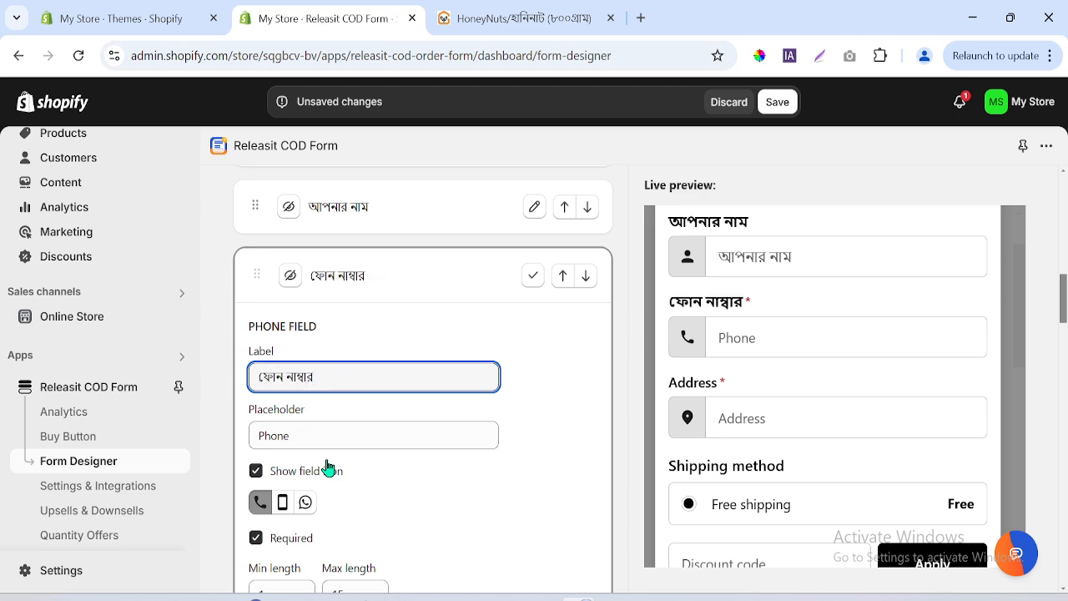
- Try the mobile and WhatsApp icons on the phone field, restore the handset icon, and make the field not required
{"action": "left_click", "coordinate": [284, 503]}
{"action": "left_click", "coordinate": [305, 502]}
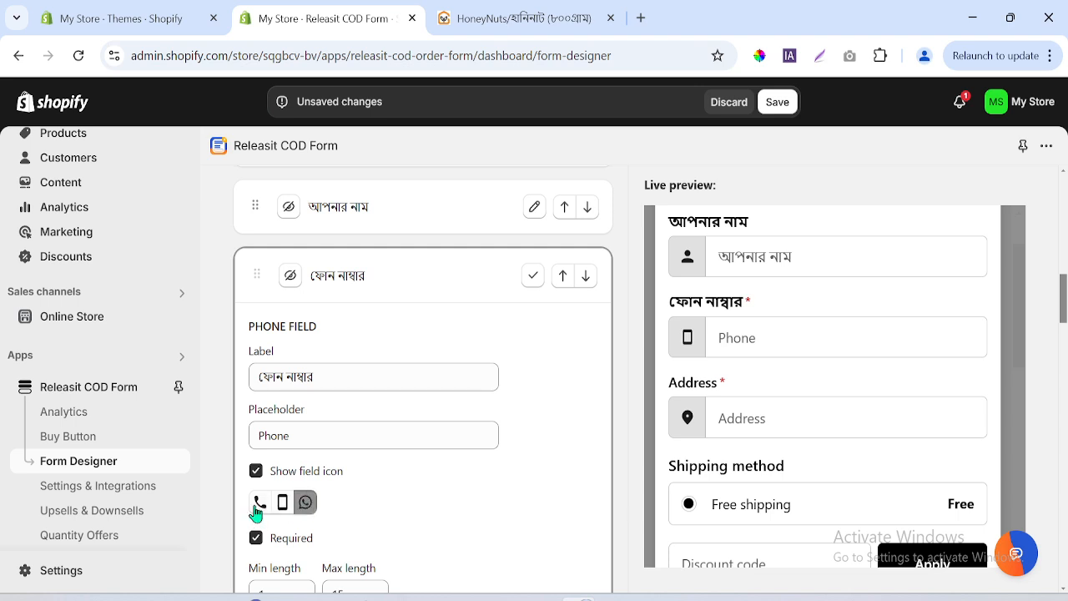
{"action": "left_click", "coordinate": [258, 503]}
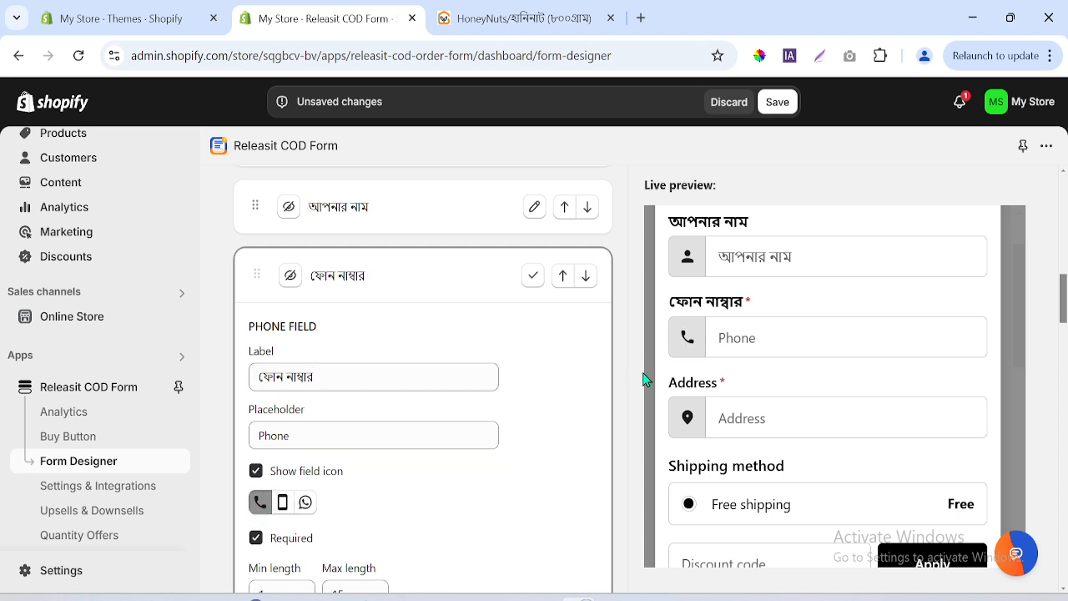
{"action": "left_click_drag", "start_coordinate": [649, 375], "coordinate": [649, 414]}
{"action": "left_click", "coordinate": [649, 416]}
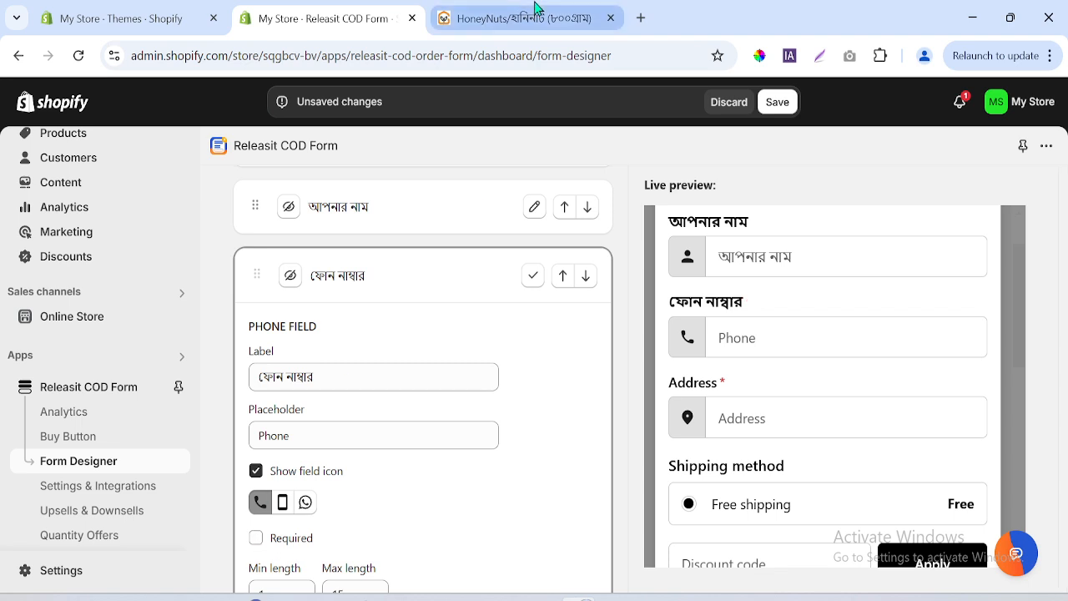
- Check the phone field on the ghorerbazar.com form, then finish editing the Phone number block in the form designer
{"action": "key", "text": "ctrl+Tab"}
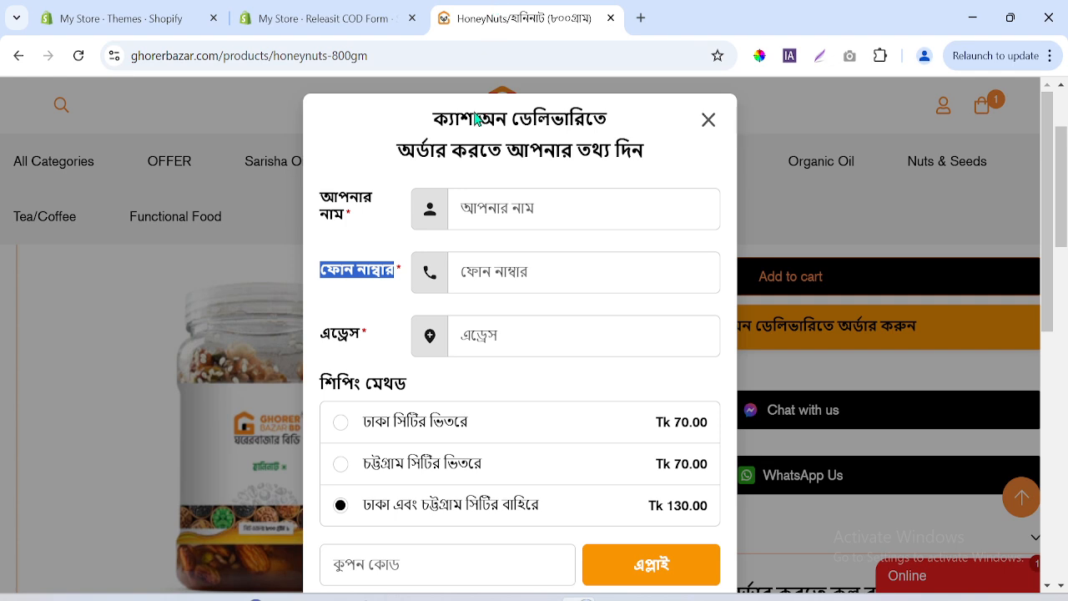
{"action": "left_click", "coordinate": [487, 272]}
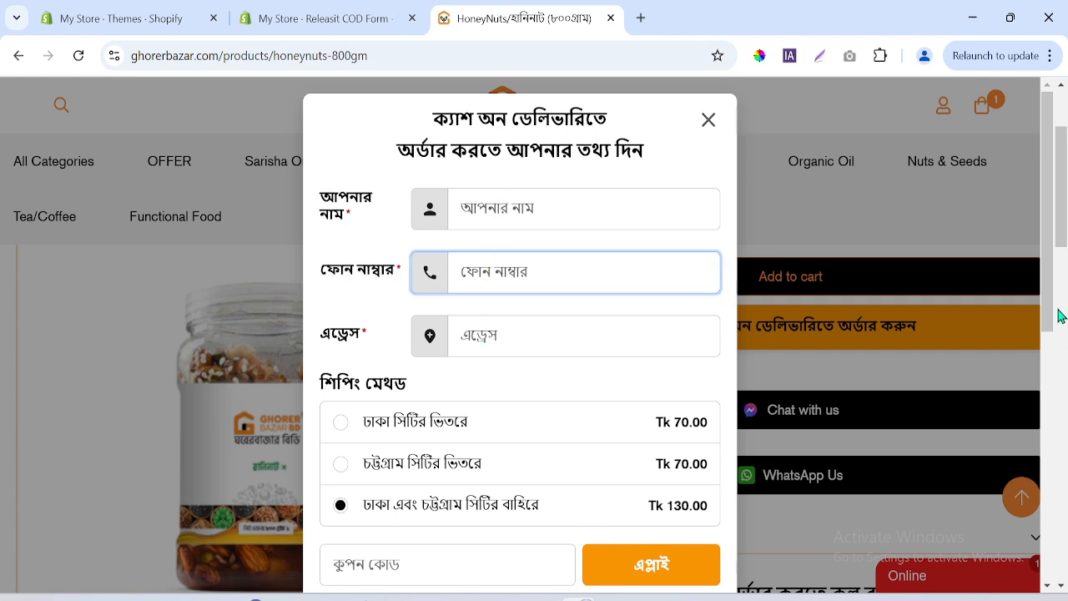
{"action": "left_click", "coordinate": [390, 17]}
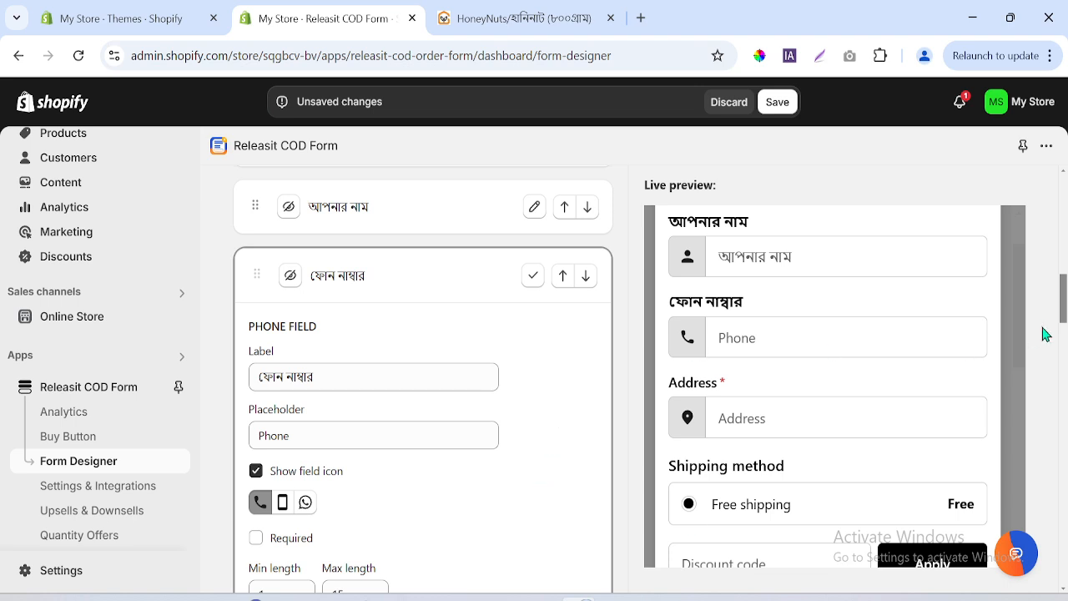
{"action": "left_click", "coordinate": [534, 276]}
- Inspect the address label on the ghorerbazar.com form and the Address block's settings in the form designer
{"action": "left_click", "coordinate": [496, 15]}
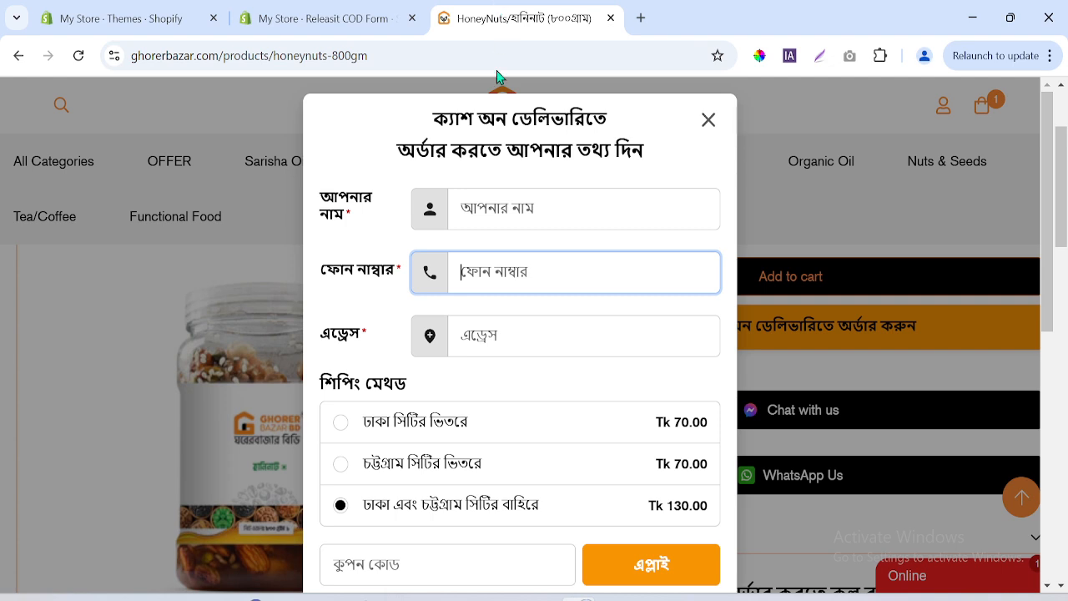
{"action": "left_click_drag", "start_coordinate": [362, 338], "coordinate": [318, 338]}
{"action": "right_click", "coordinate": [338, 339]}
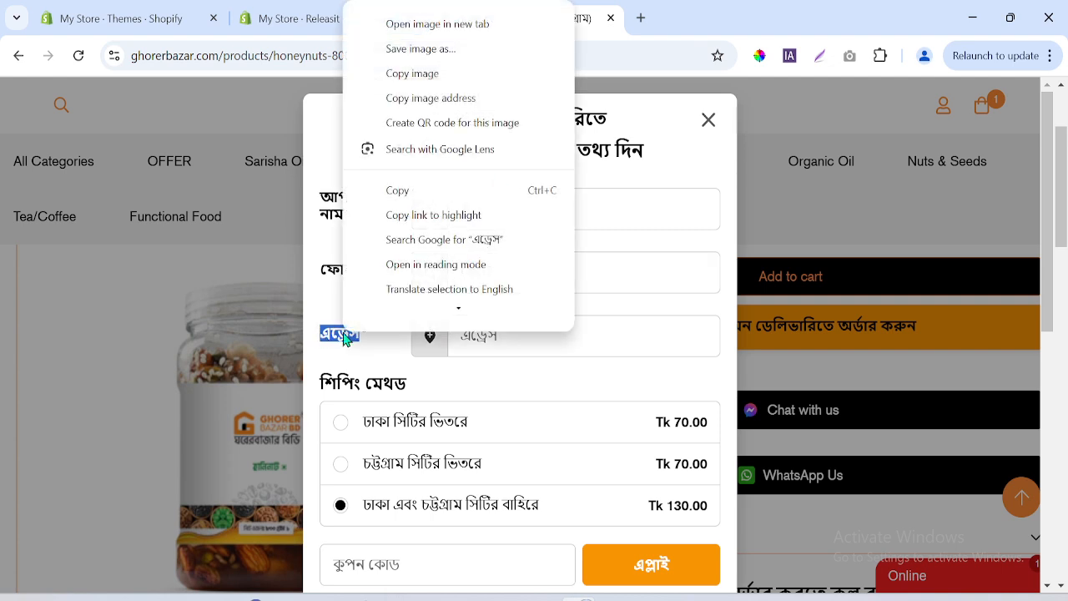
{"action": "left_click", "coordinate": [286, 10]}
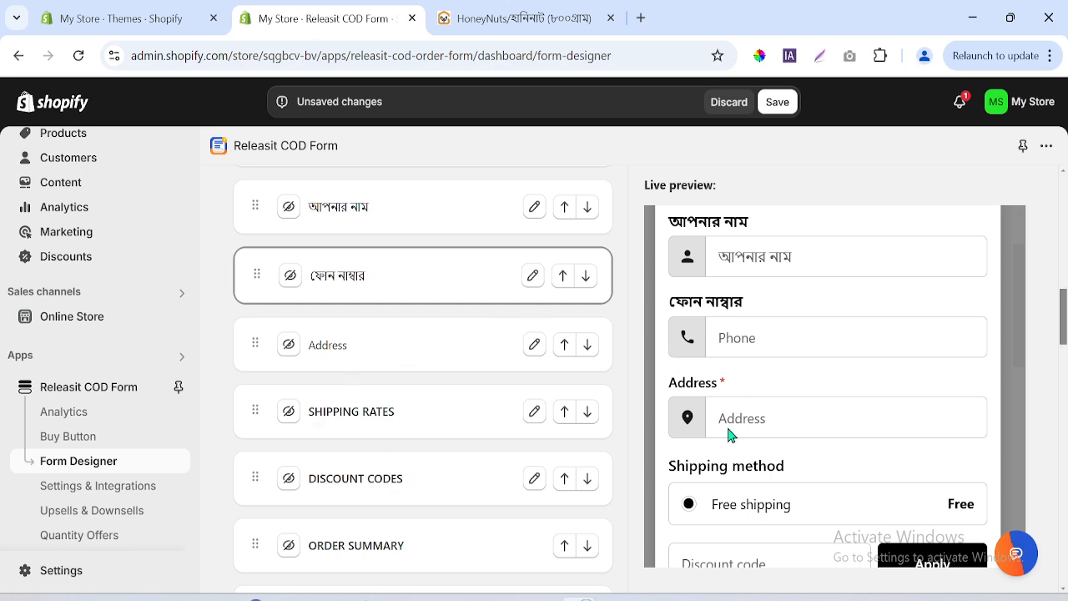
{"action": "left_click_drag", "start_coordinate": [1063, 332], "coordinate": [1064, 346]}
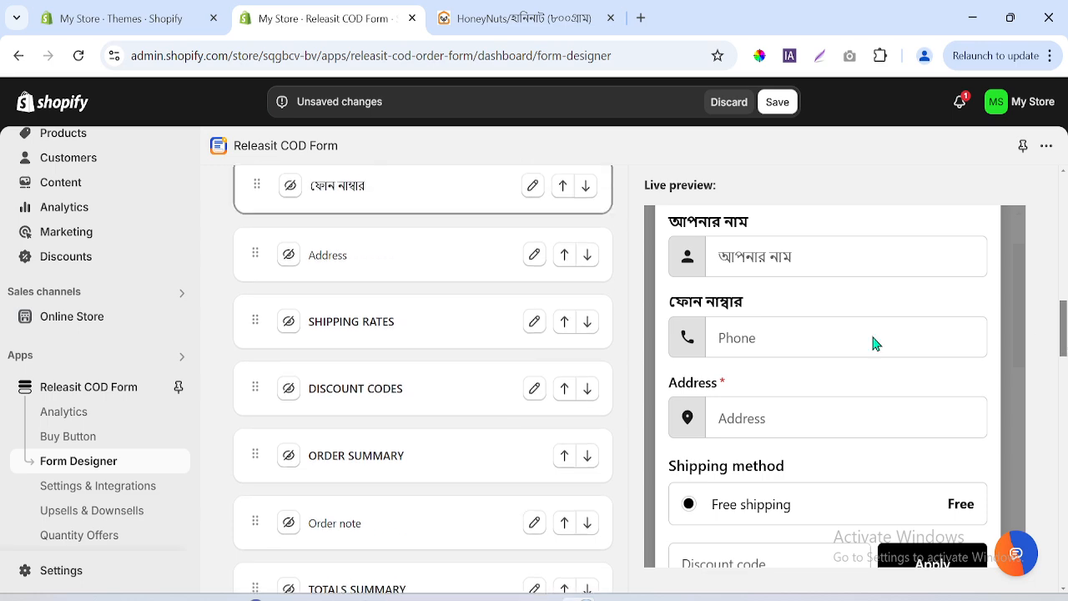
{"action": "left_click", "coordinate": [533, 256]}
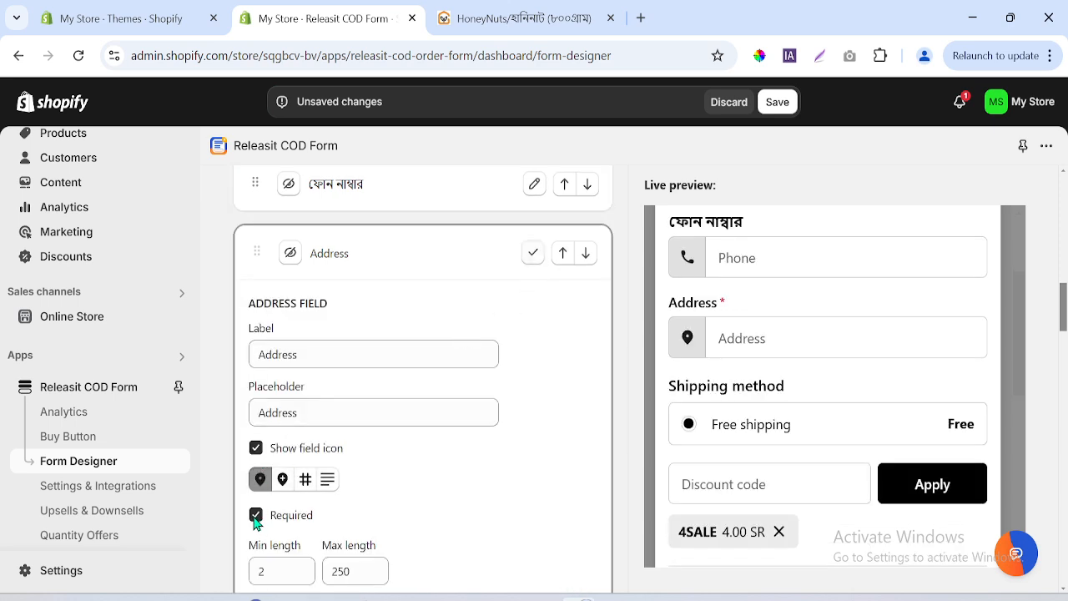
{"action": "left_click", "coordinate": [532, 258]}
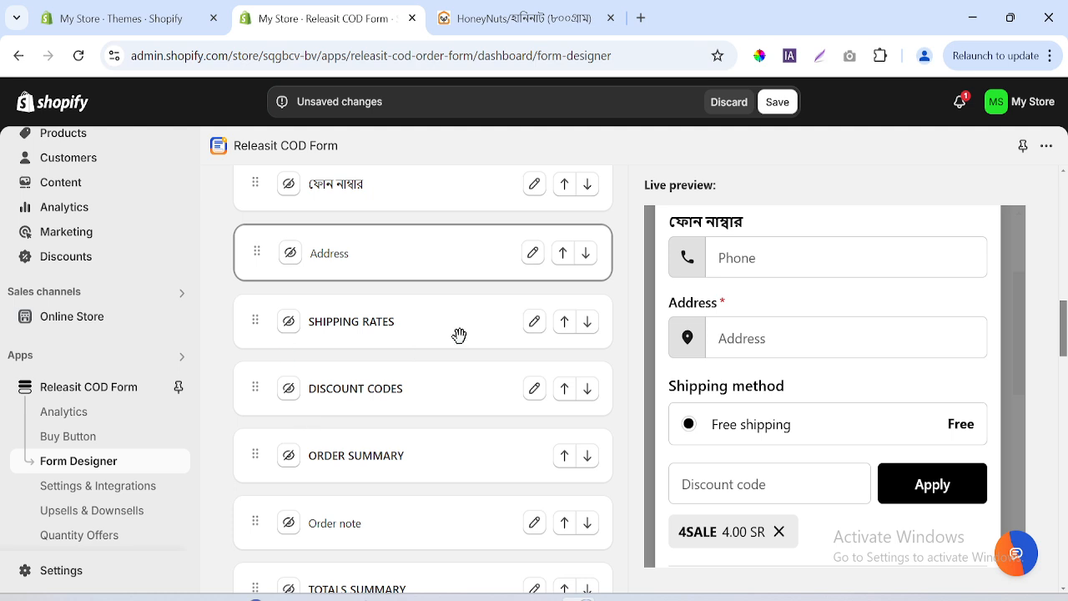
- Copy the shipping heading from the ghorerbazar.com form and set it as the Shipping rates block's title, "শিপিং মেথড"
{"action": "left_click", "coordinate": [534, 324]}
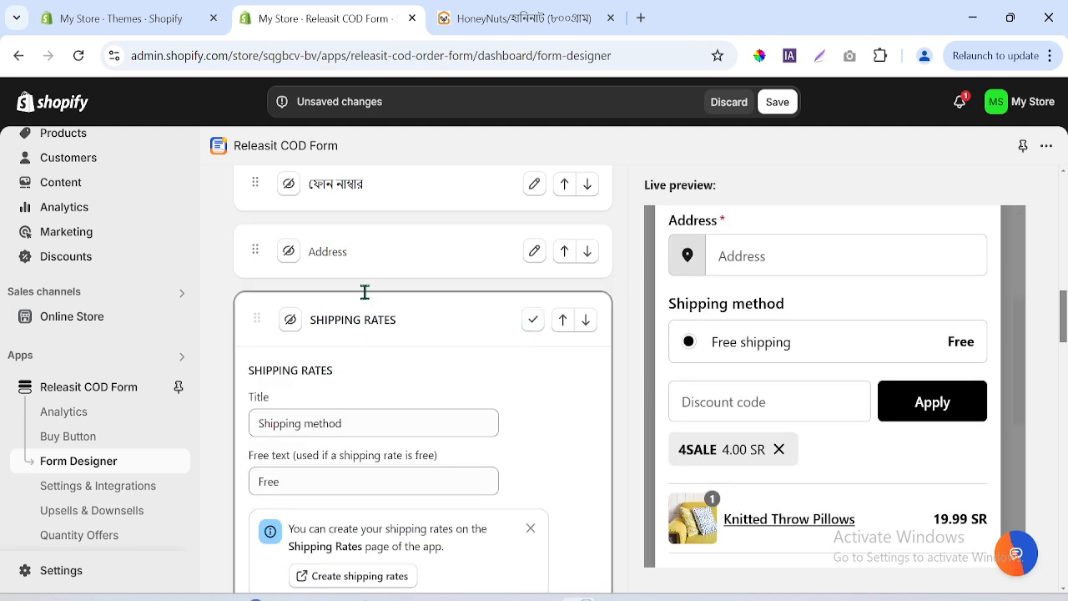
{"action": "left_click", "coordinate": [500, 17]}
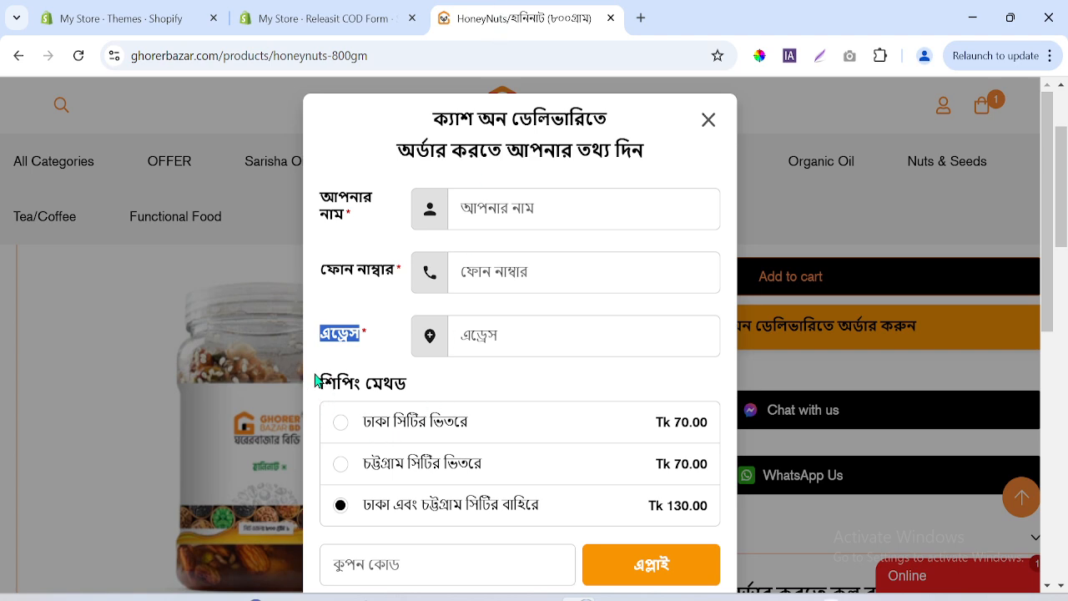
{"action": "left_click_drag", "start_coordinate": [316, 381], "coordinate": [440, 381]}
{"action": "right_click", "coordinate": [393, 386]}
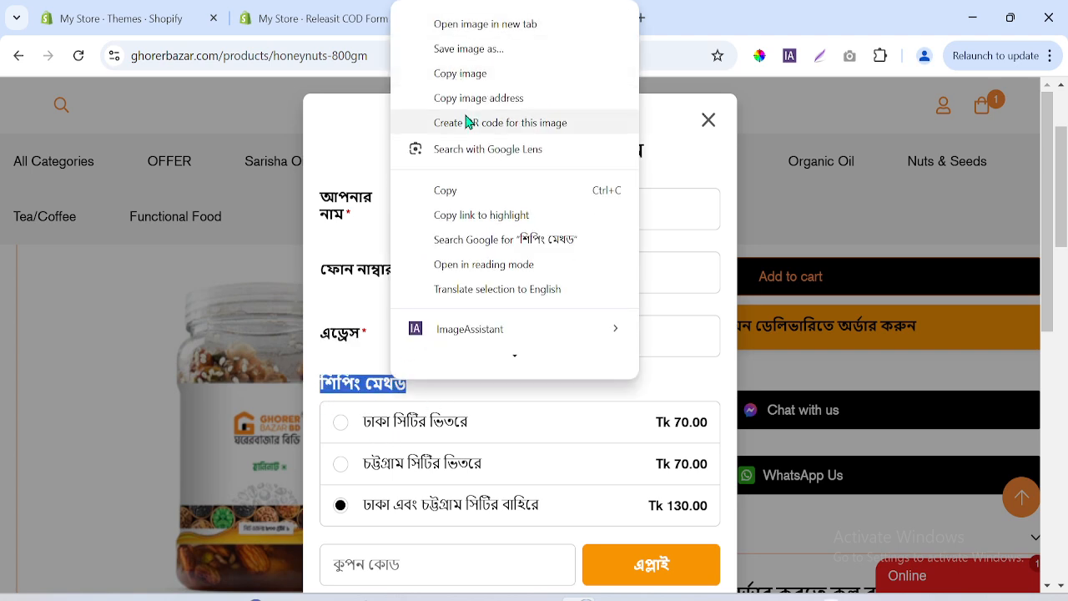
{"action": "left_click", "coordinate": [475, 192]}
{"action": "left_click", "coordinate": [326, 8]}
{"action": "left_click", "coordinate": [357, 420]}
{"action": "key", "text": "ctrl+a"}
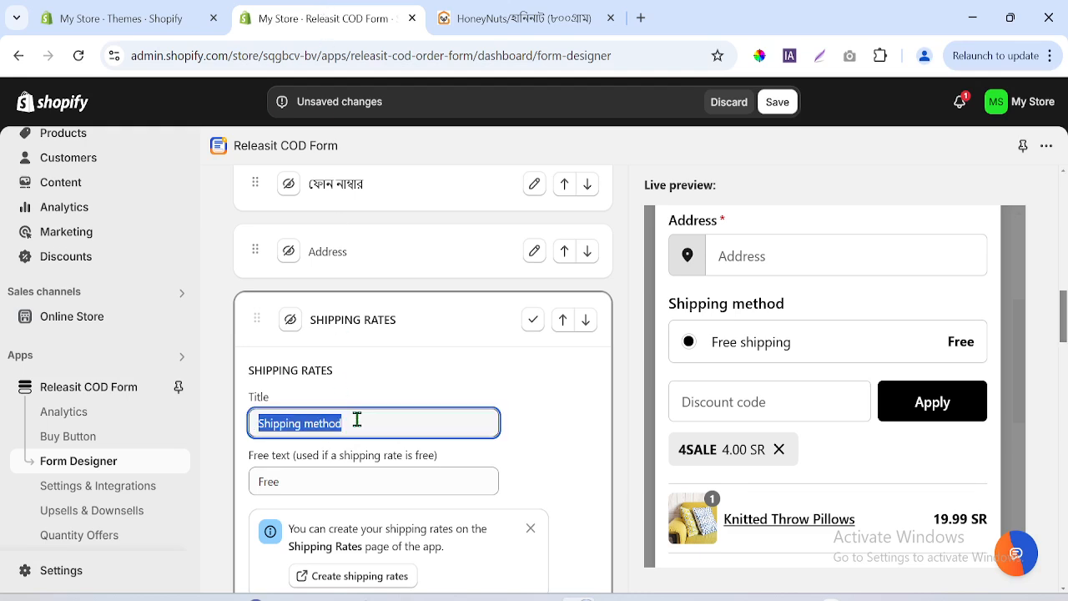
{"action": "key", "text": "ctrl+v"}
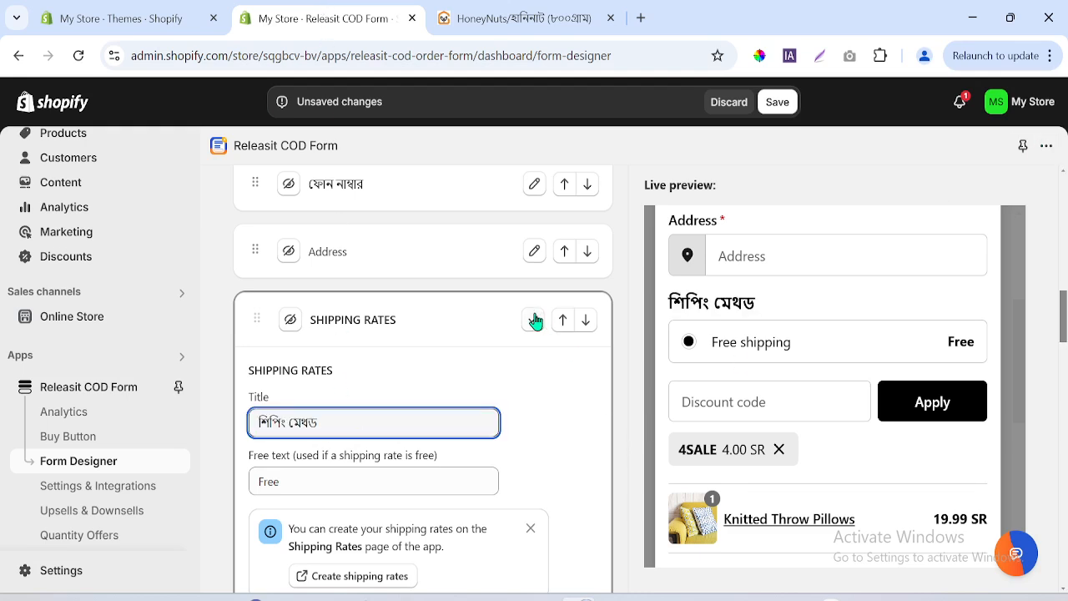
{"action": "left_click", "coordinate": [532, 320]}
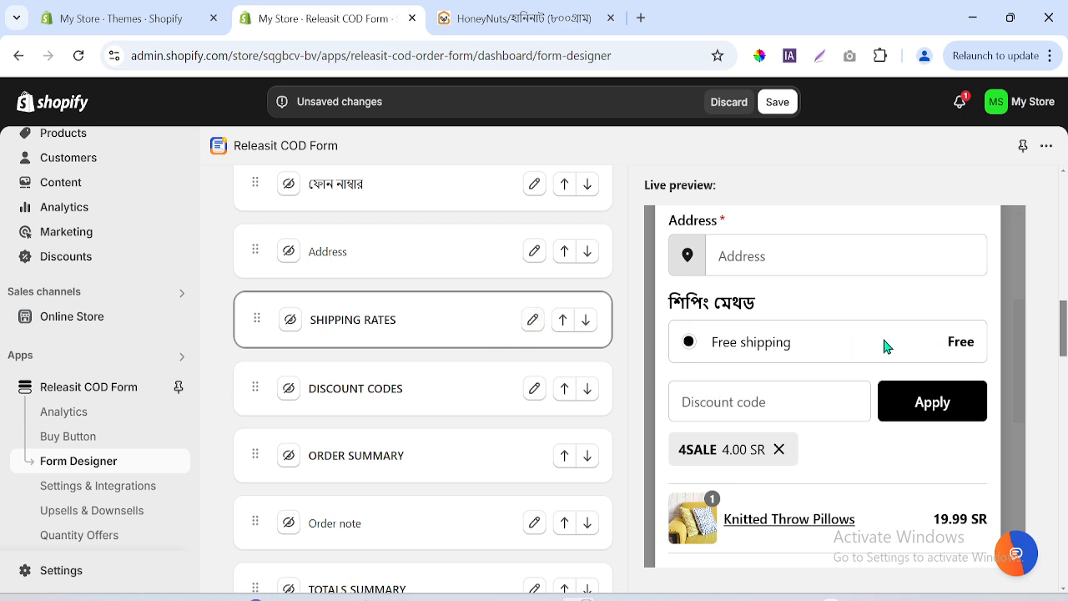
- Examine the shipping options, coupon field and order totals on the ghorerbazar.com form and return to the form designer
{"action": "left_click", "coordinate": [584, 15]}
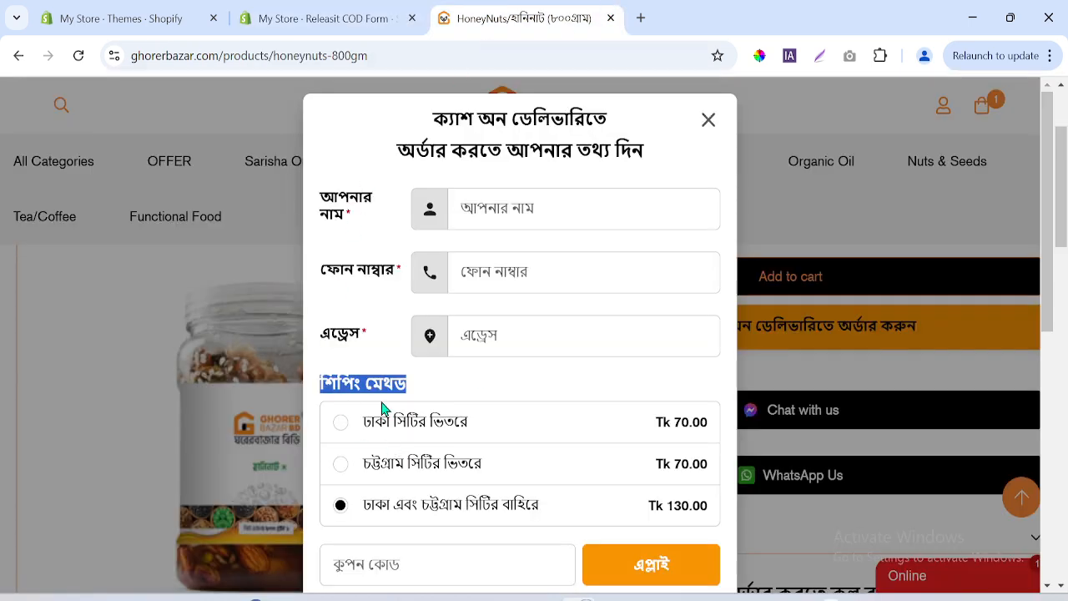
{"action": "left_click_drag", "start_coordinate": [1052, 307], "coordinate": [1050, 458]}
{"action": "left_click", "coordinate": [322, 239]}
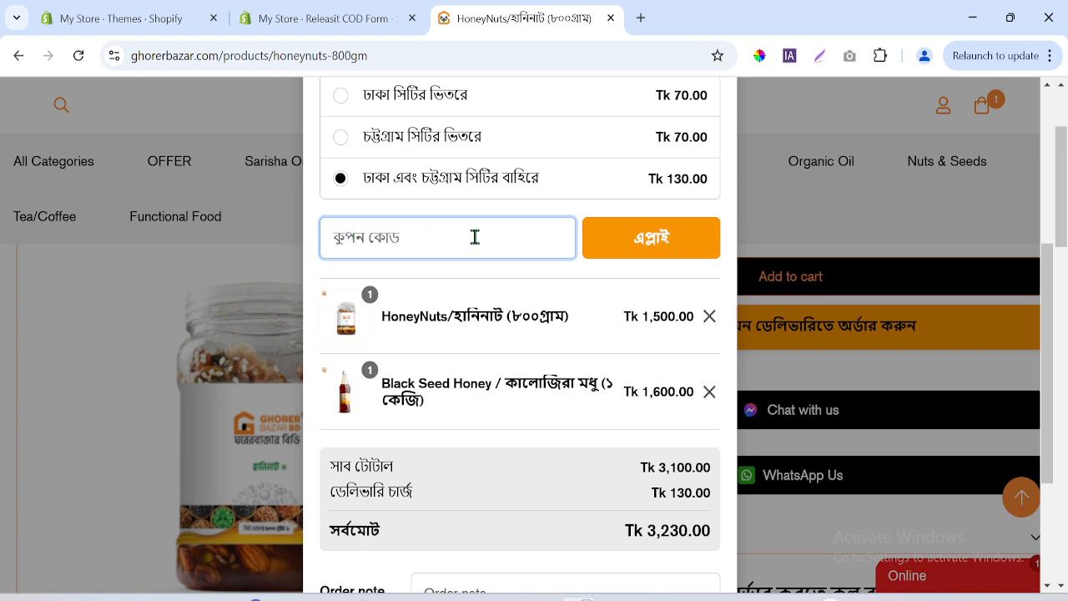
{"action": "left_click_drag", "start_coordinate": [382, 475], "coordinate": [318, 480]}
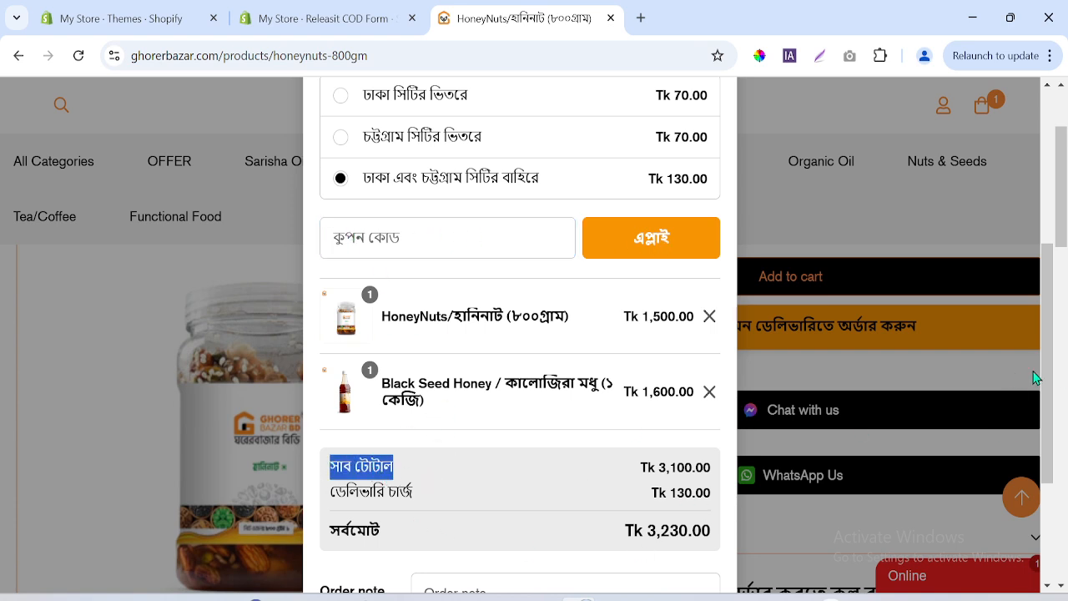
{"action": "scroll", "coordinate": [1054, 376], "scroll_direction": "up", "scroll_amount": 3}
{"action": "left_click", "coordinate": [333, 17]}
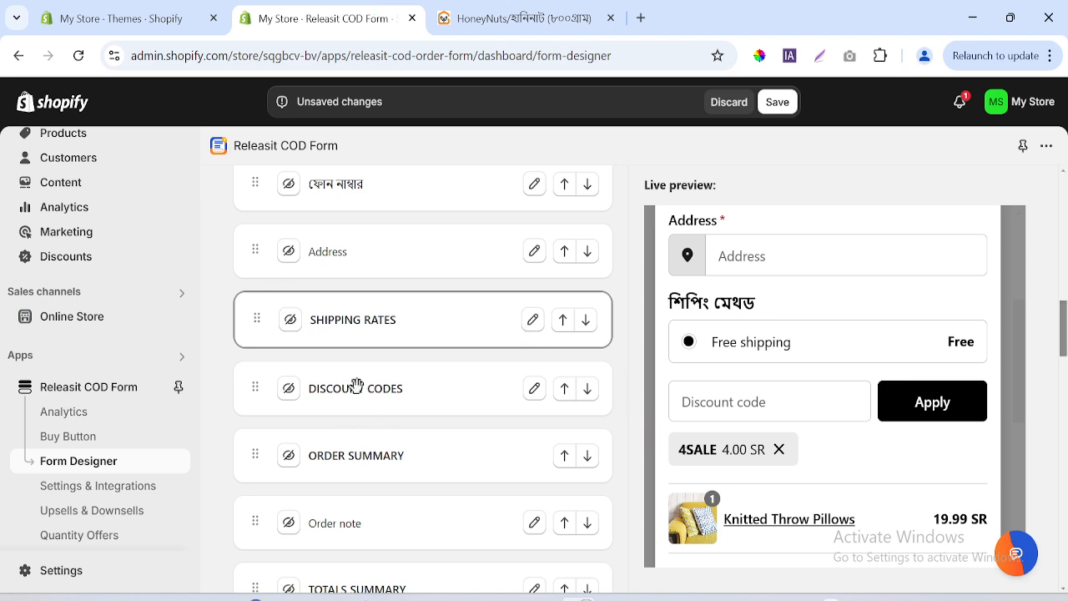
- Reopen the Shipping rates block and open its page for creating shipping rates in a new browser tab
{"action": "left_click", "coordinate": [532, 321]}
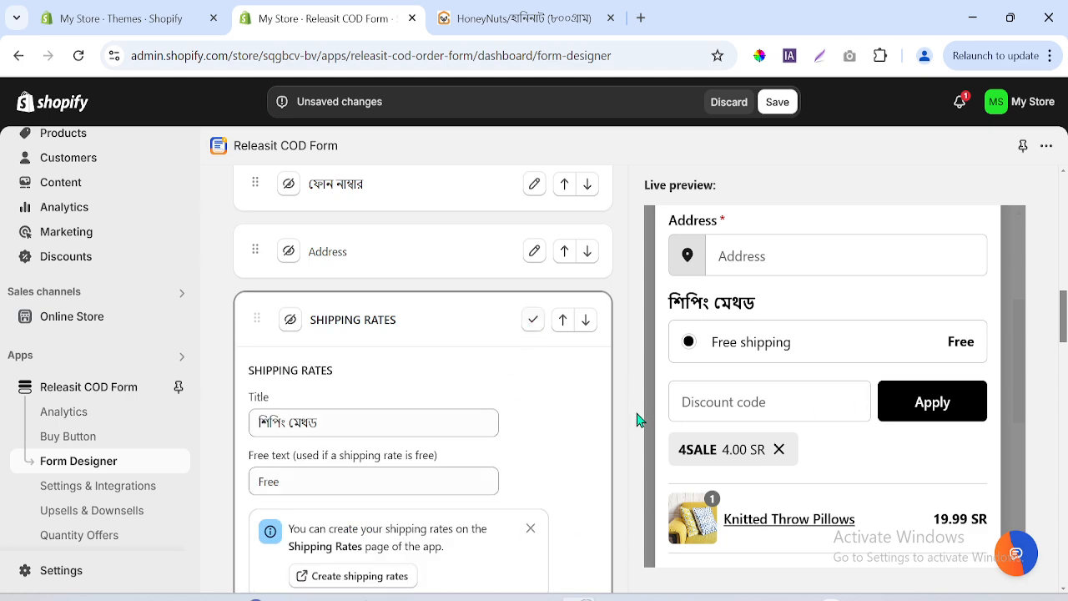
{"action": "left_click_drag", "start_coordinate": [650, 428], "coordinate": [634, 519]}
{"action": "scroll", "coordinate": [423, 376], "scroll_direction": "down", "scroll_amount": 2}
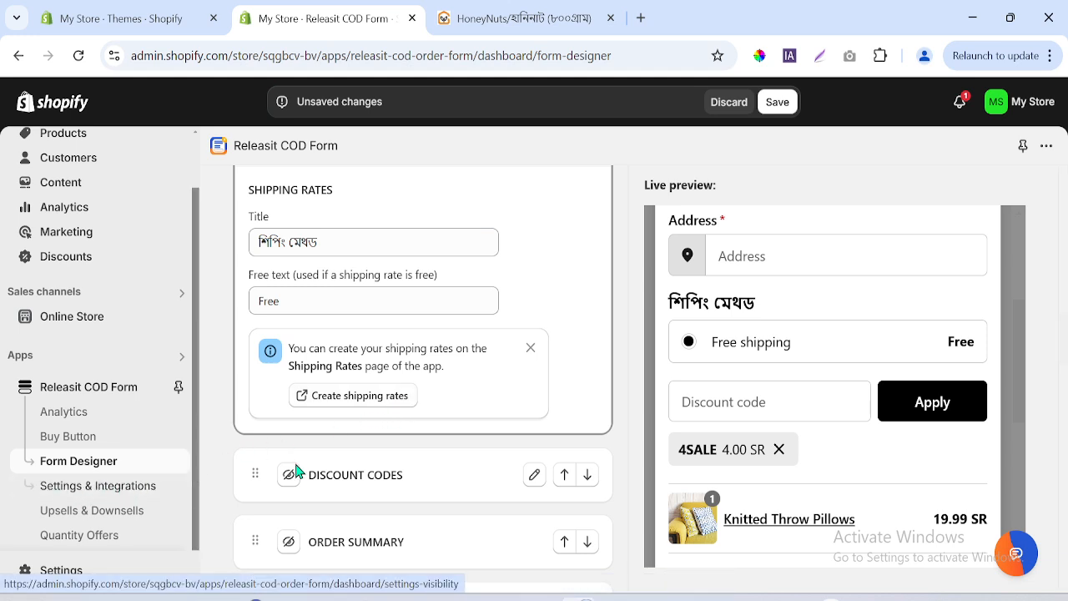
{"action": "right_click", "coordinate": [351, 406]}
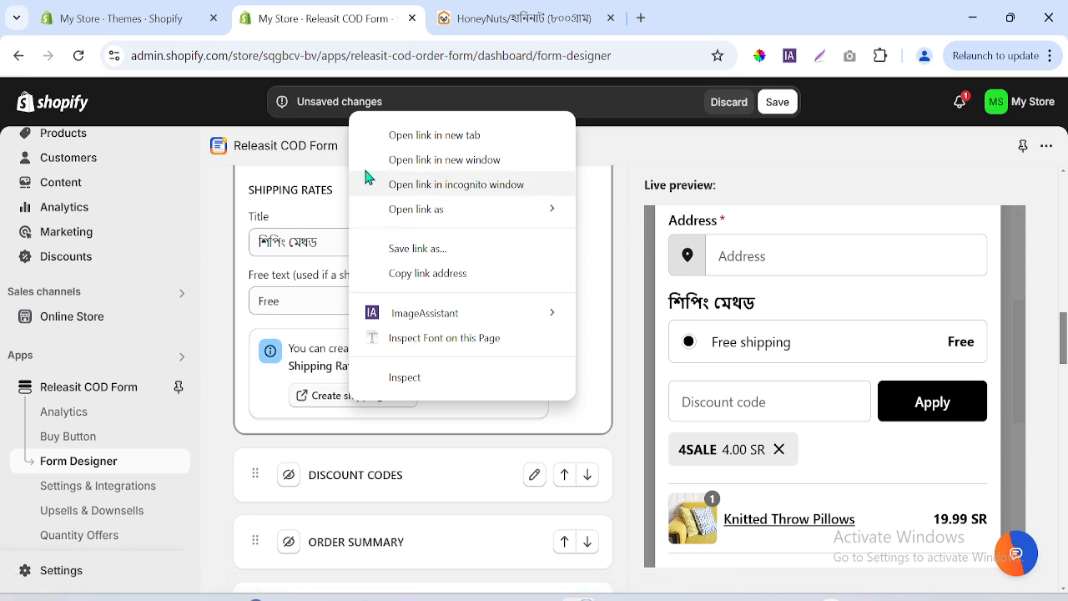
{"action": "left_click", "coordinate": [405, 136]}
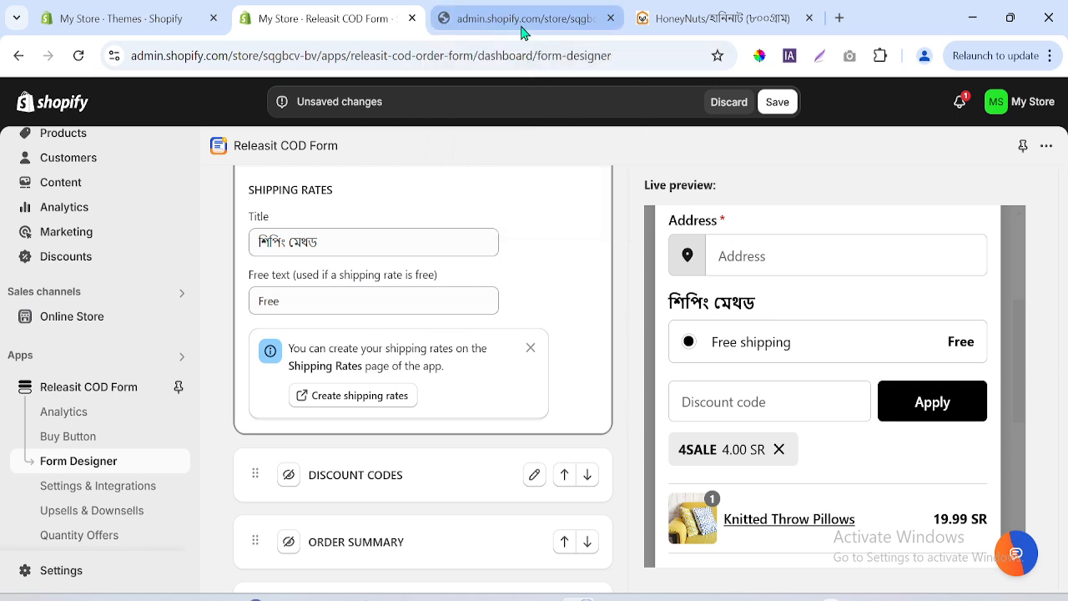
{"action": "left_click", "coordinate": [486, 12]}
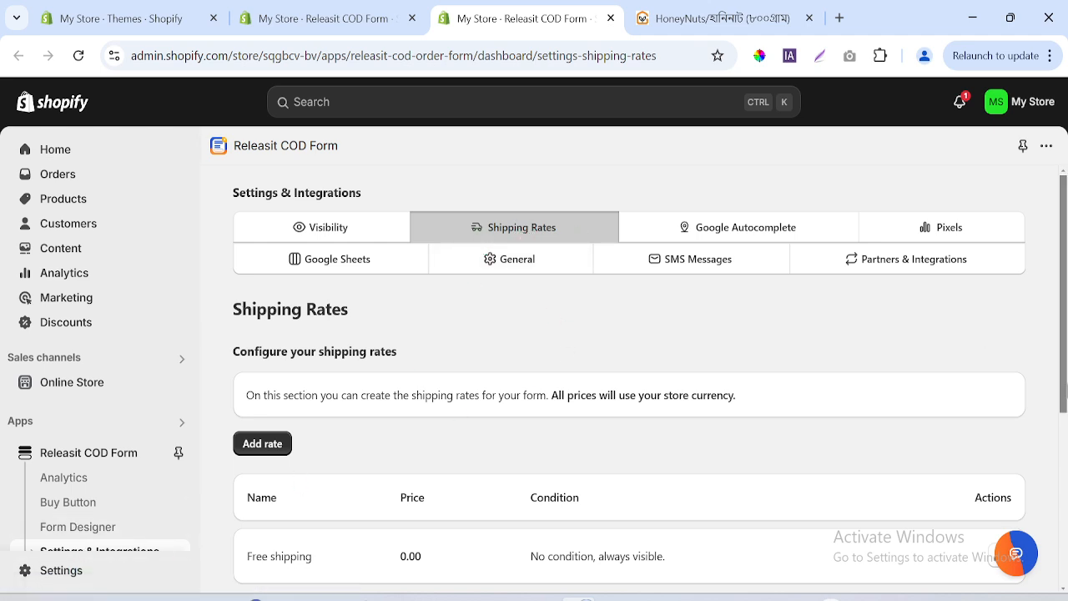
- Rename the Free shipping rate to "ঢাকা সিটির ভিতরে", copied from the first shipping option on the ghorerbazar.com form
{"action": "left_click_drag", "start_coordinate": [1063, 378], "coordinate": [1063, 463]}
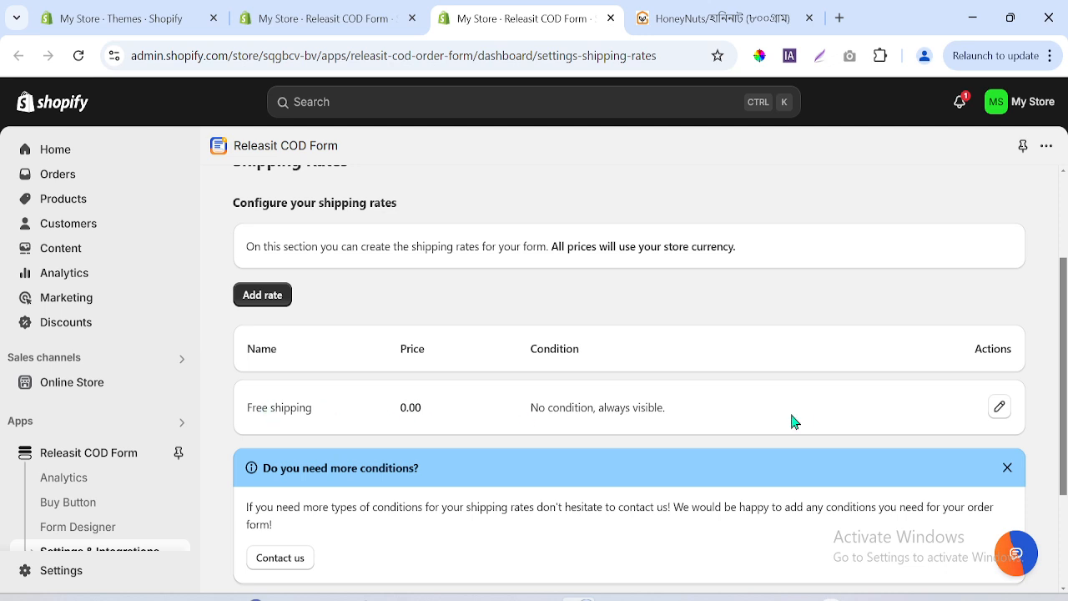
{"action": "left_click", "coordinate": [1006, 415]}
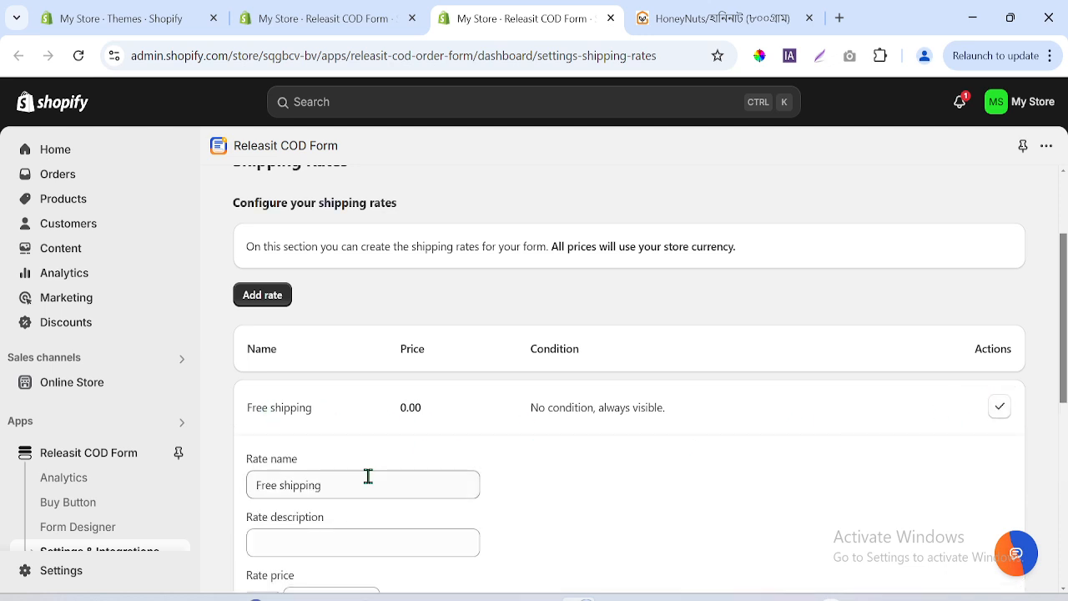
{"action": "left_click", "coordinate": [339, 10]}
{"action": "left_click", "coordinate": [730, 11]}
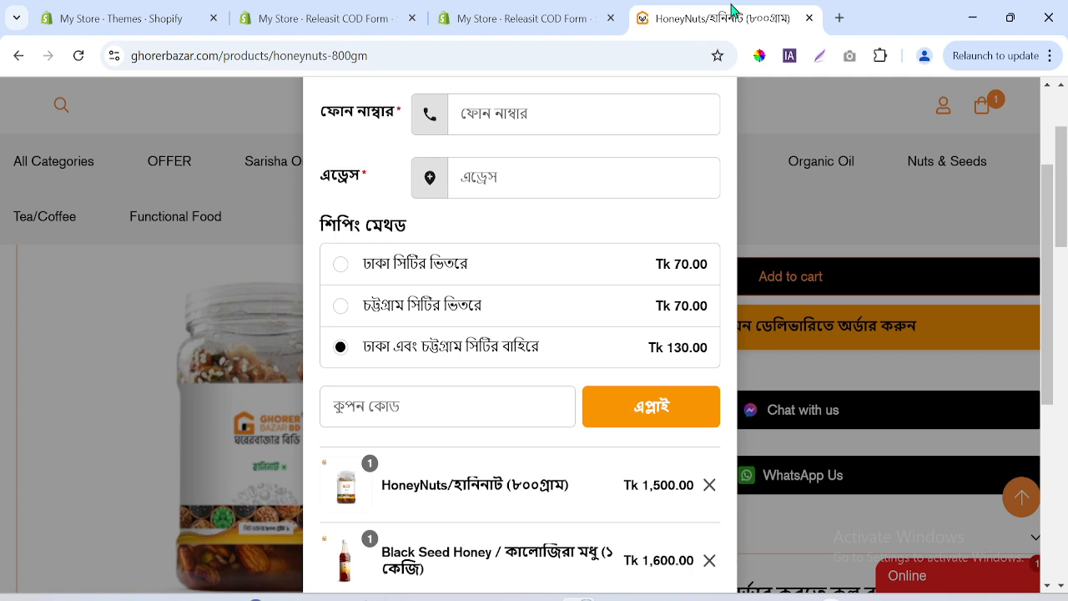
{"action": "double_click", "coordinate": [424, 265]}
{"action": "triple_click", "coordinate": [425, 263]}
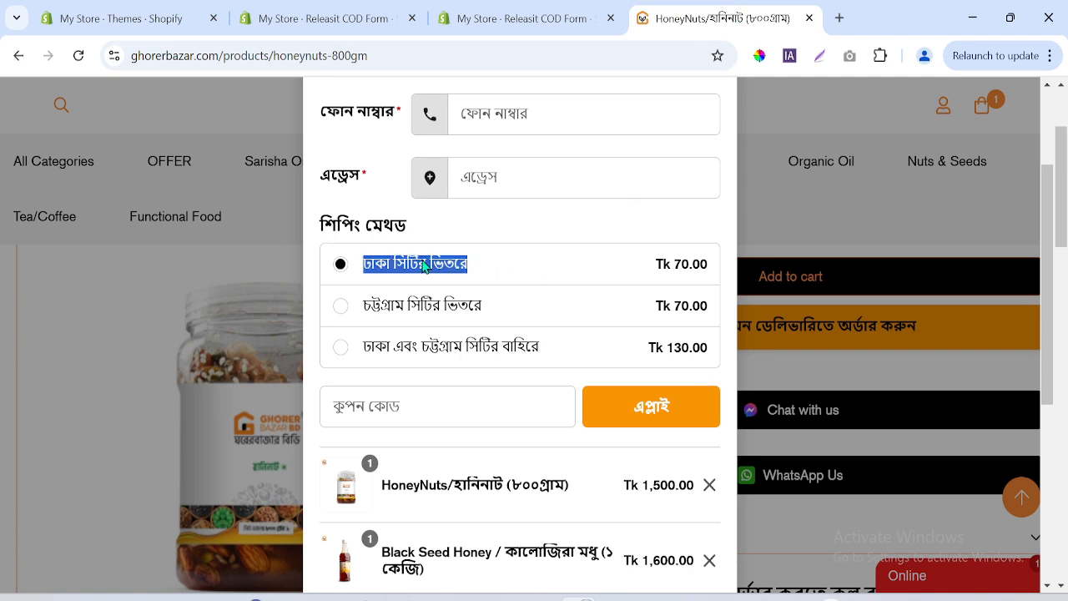
{"action": "right_click", "coordinate": [424, 262]}
{"action": "left_click", "coordinate": [508, 449]}
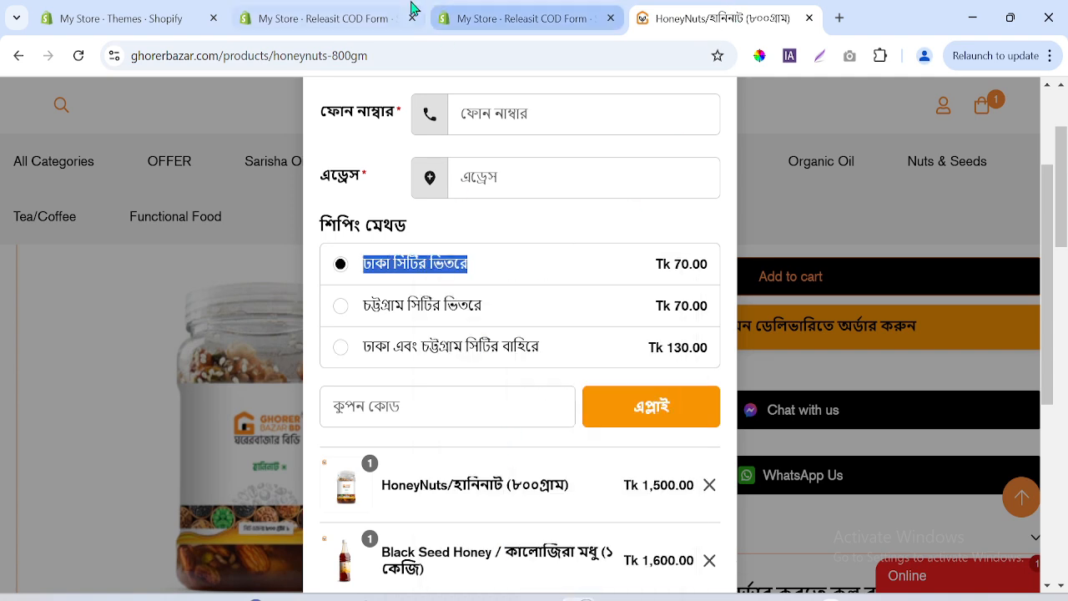
{"action": "left_click", "coordinate": [408, 10]}
{"action": "left_click", "coordinate": [512, 11]}
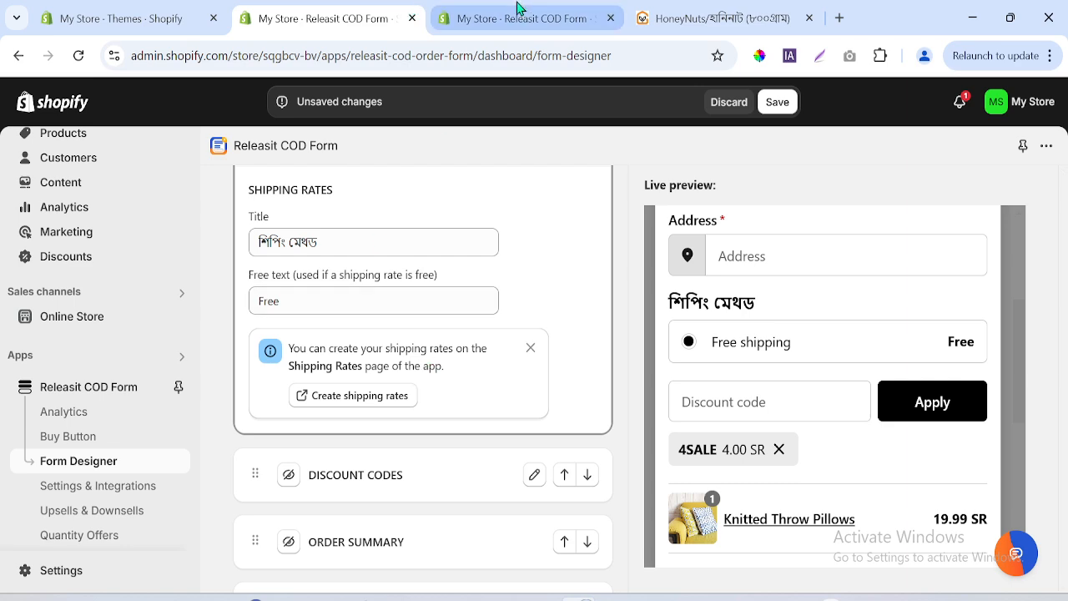
{"action": "triple_click", "coordinate": [325, 488]}
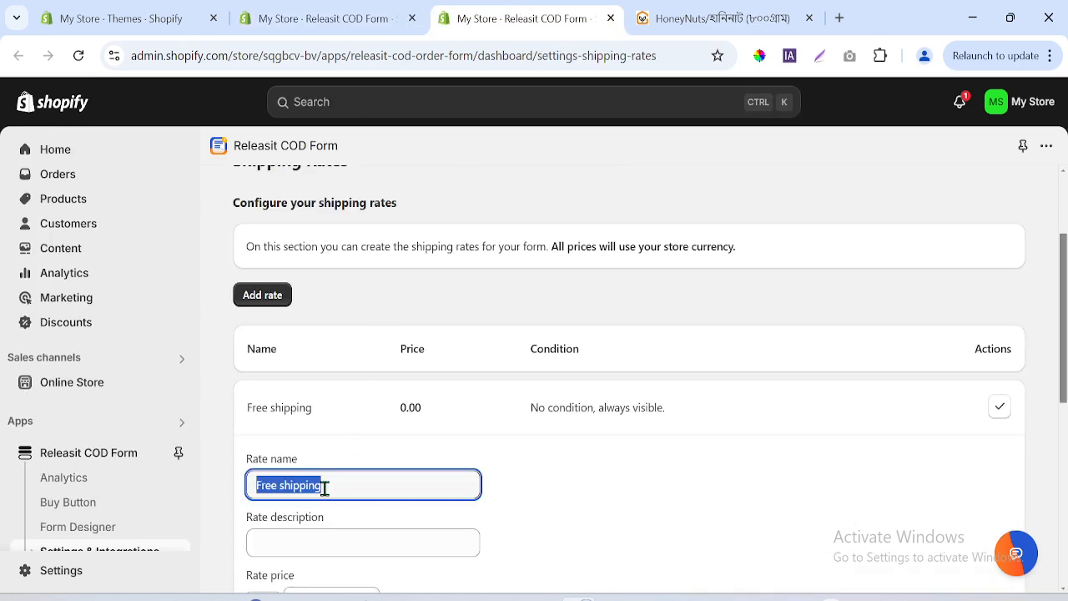
{"action": "right_click", "coordinate": [324, 488]}
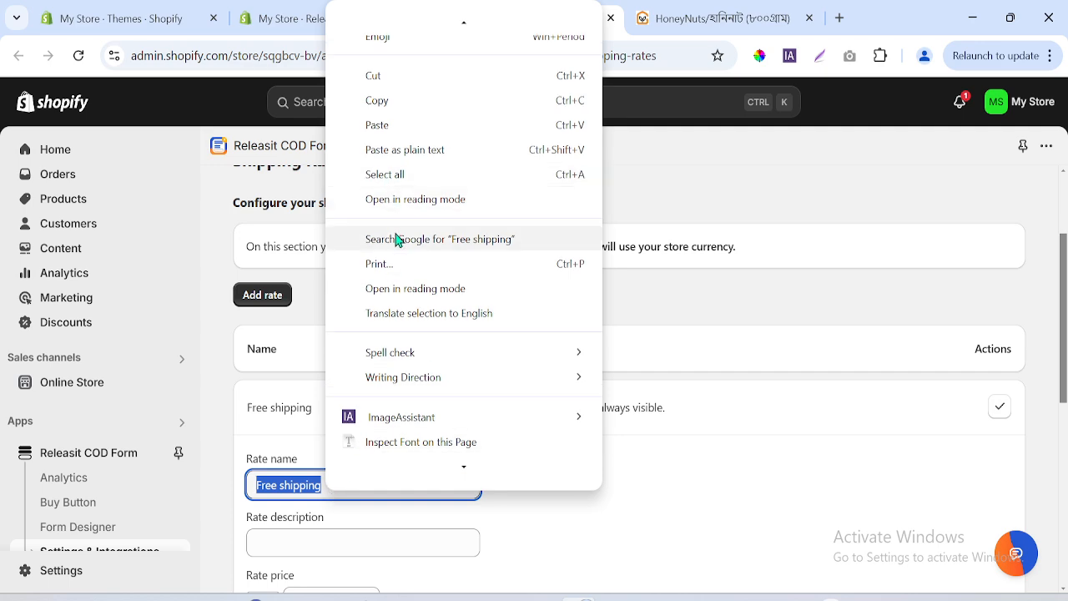
{"action": "left_click", "coordinate": [385, 125]}
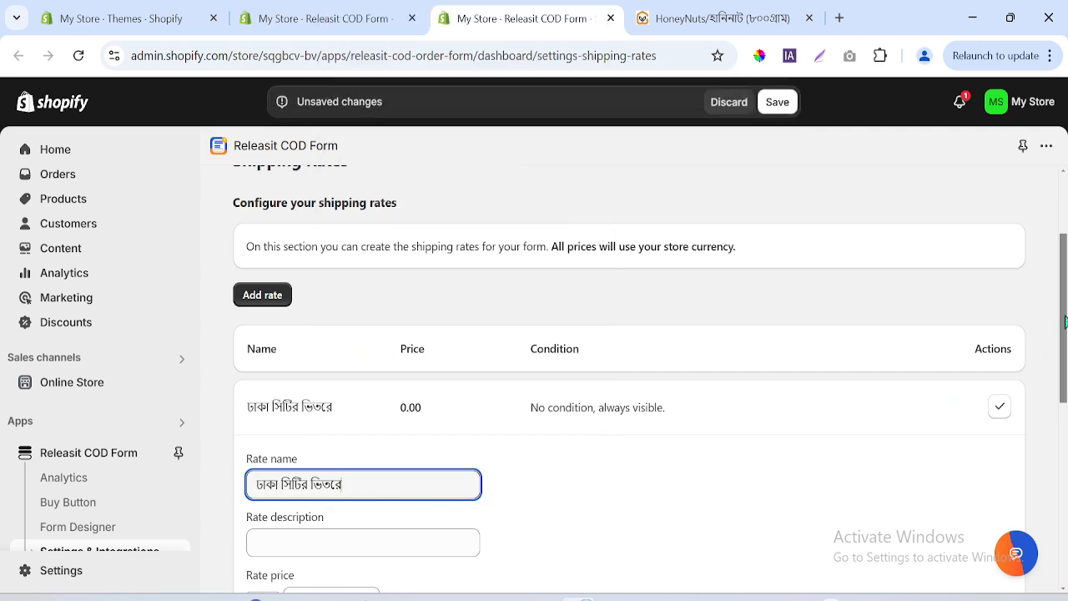
- Set the "ঢাকা সিটির ভিতরে" rate's price to 70.00 and finish editing the rate
{"action": "scroll", "coordinate": [1065, 390], "scroll_direction": "down", "scroll_amount": 2}
{"action": "double_click", "coordinate": [293, 432]}
{"action": "key", "text": "BackSpace"}
{"action": "type", "text": "70.00"}
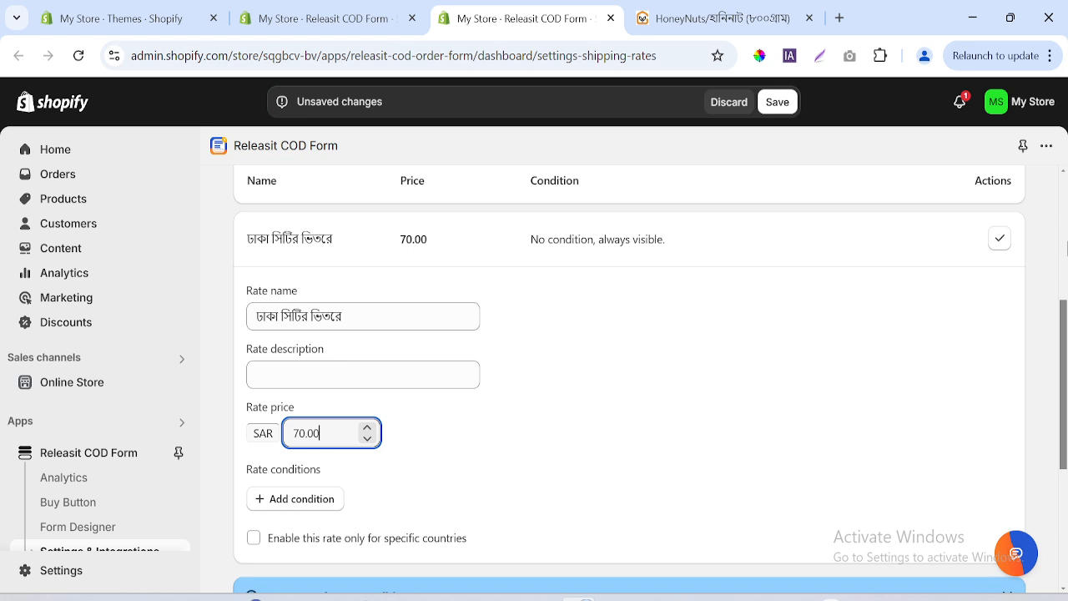
{"action": "left_click", "coordinate": [999, 239]}
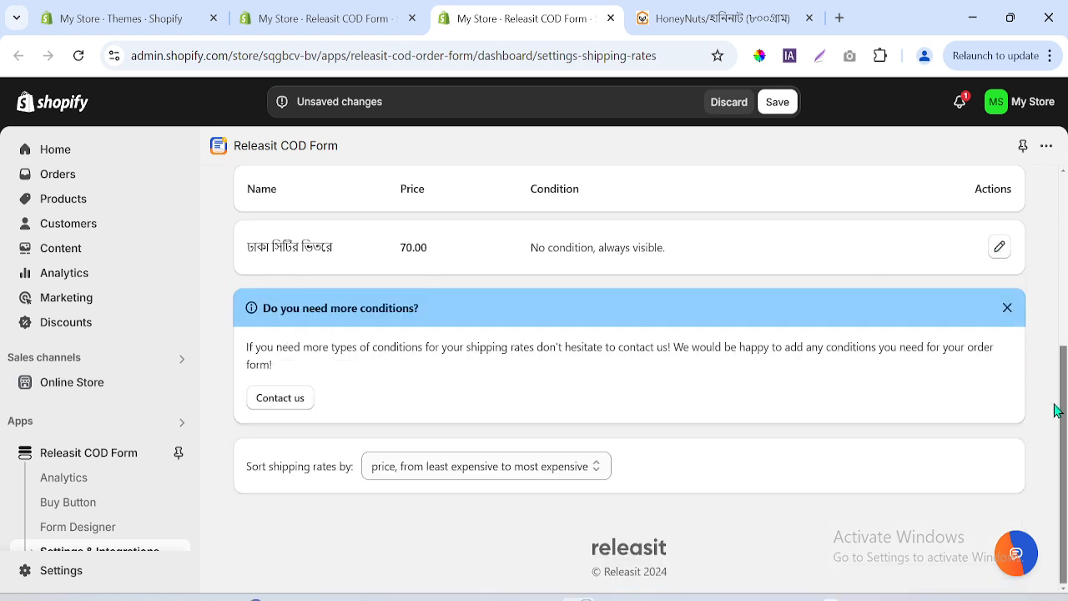
- Add a second shipping rate named "চট্টগ্রাম সিটির ভিতরে", copied from the second shipping option on the ghorerbazar.com form
{"action": "scroll", "coordinate": [1066, 404], "scroll_direction": "up", "scroll_amount": 2}
{"action": "left_click", "coordinate": [242, 242]}
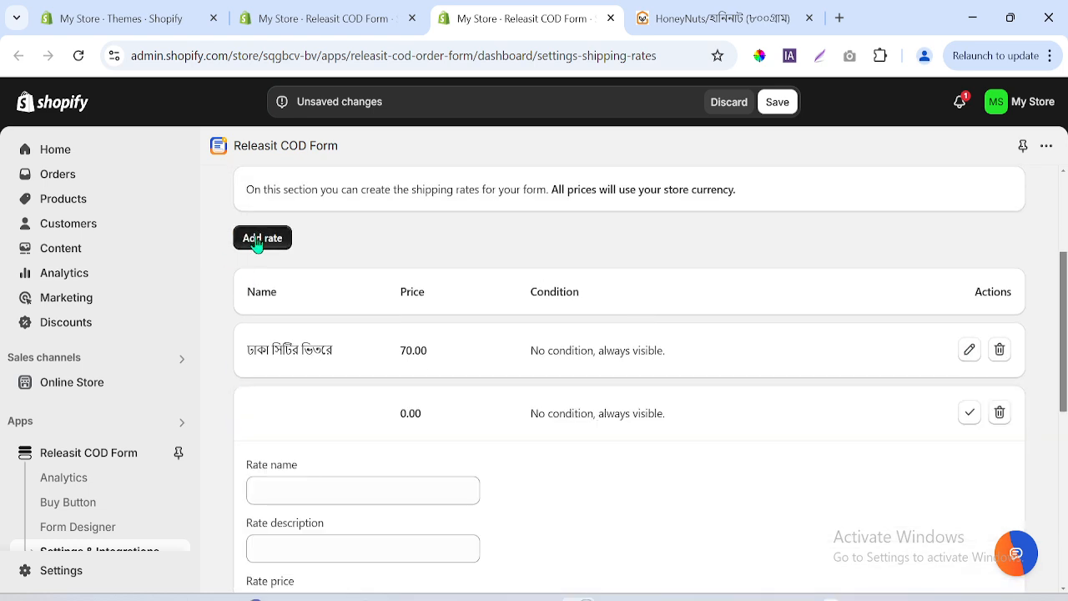
{"action": "left_click", "coordinate": [658, 22]}
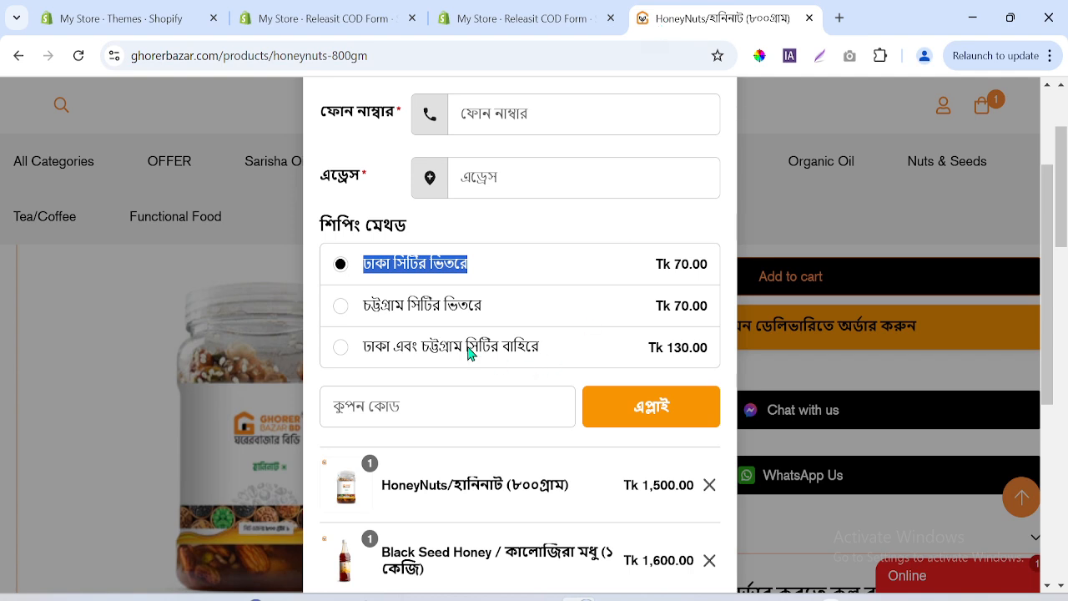
{"action": "triple_click", "coordinate": [409, 309]}
{"action": "right_click", "coordinate": [409, 309]}
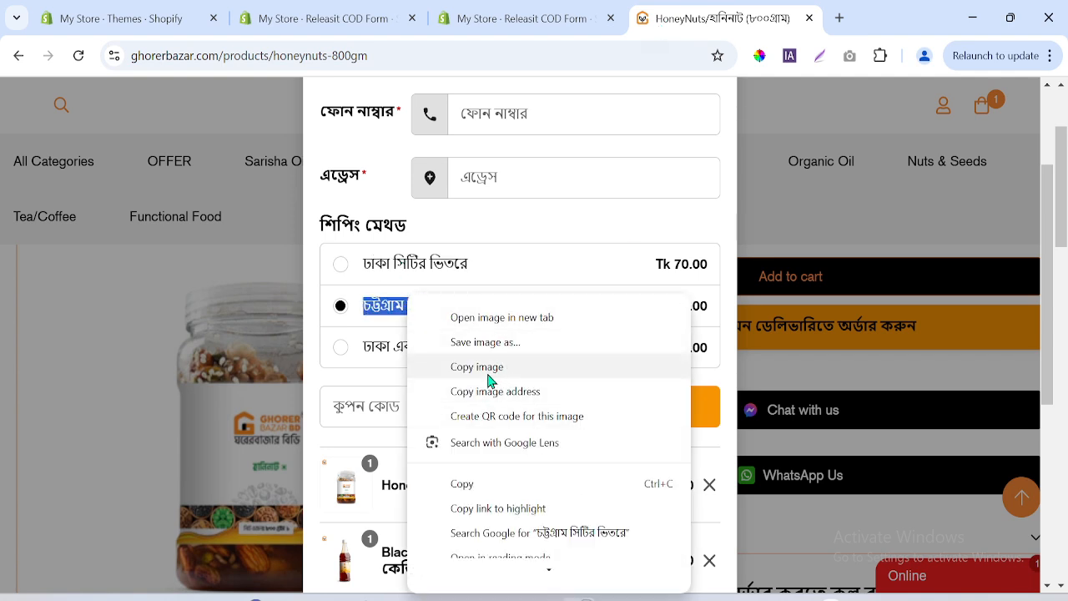
{"action": "left_click", "coordinate": [476, 484]}
{"action": "left_click", "coordinate": [316, 15]}
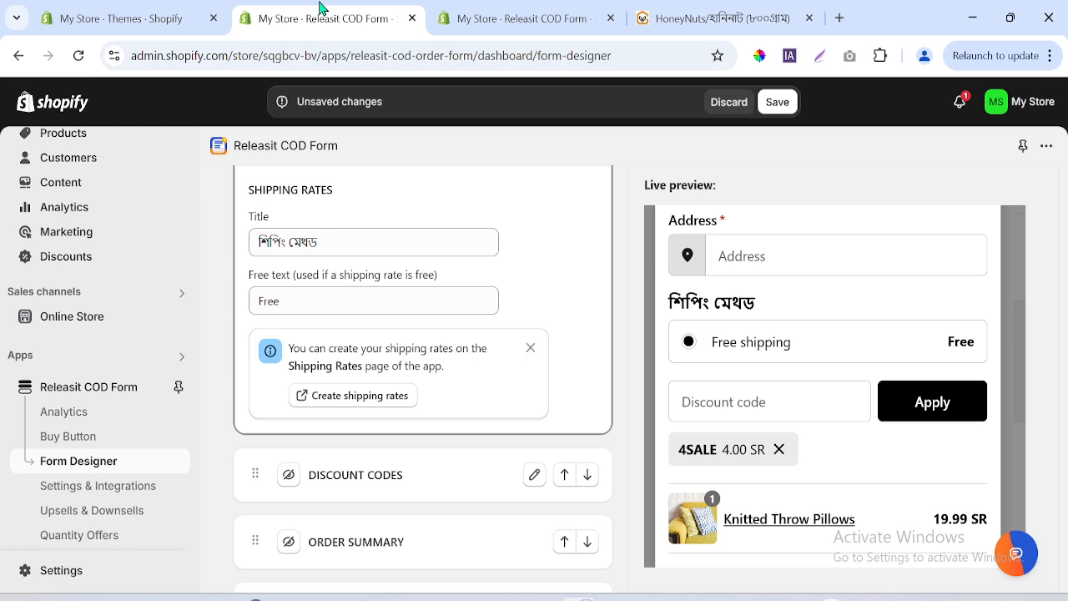
{"action": "left_click", "coordinate": [567, 9]}
{"action": "right_click", "coordinate": [296, 491]}
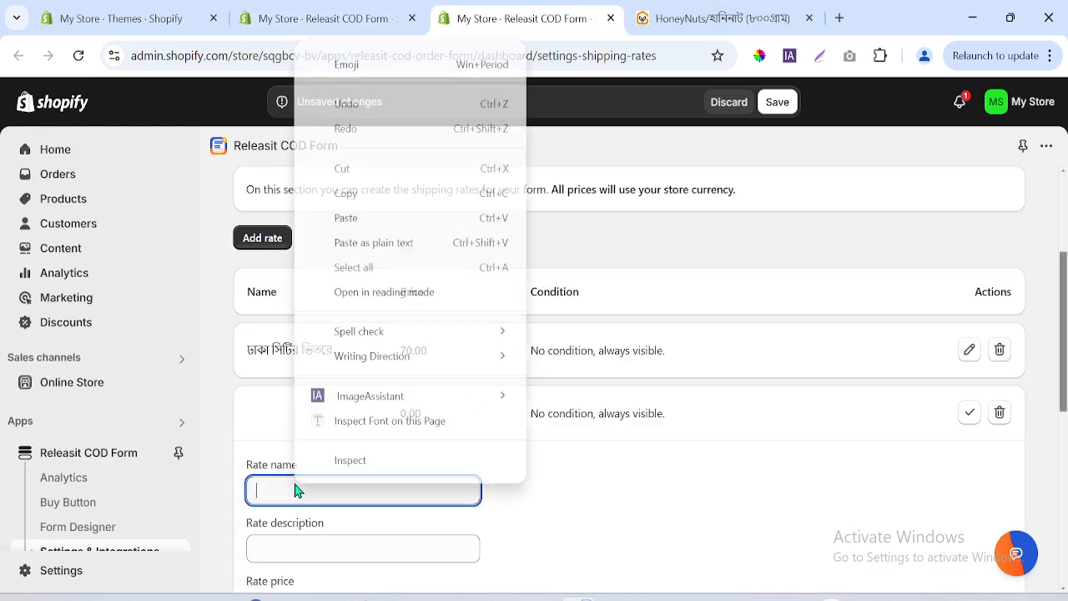
{"action": "left_click", "coordinate": [367, 217]}
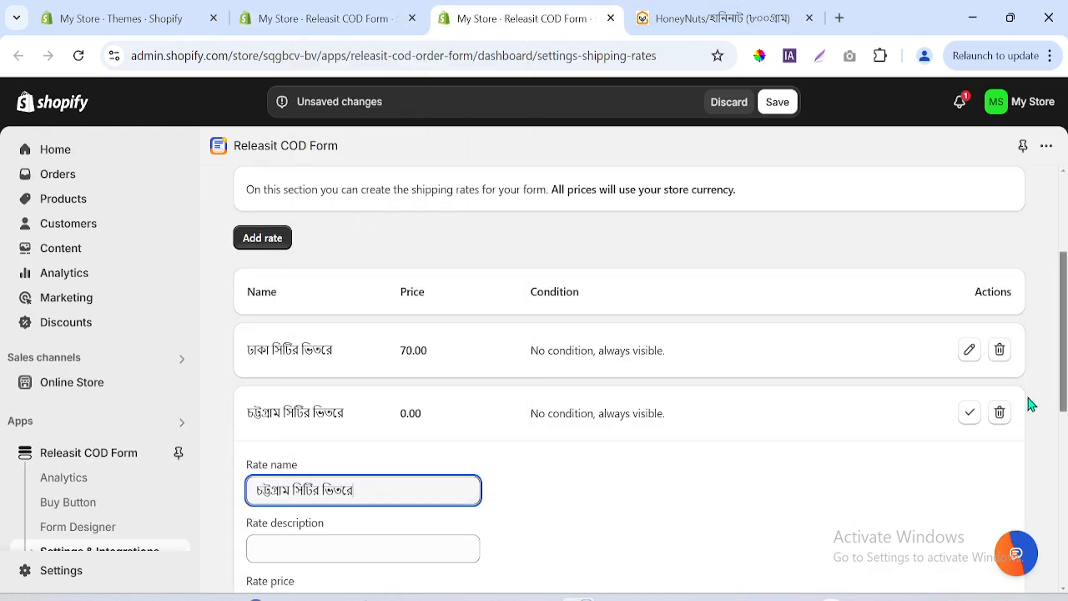
- Set the "চট্টগ্রাম সিটির ভিতরে" rate's price to 70.00 and finish editing the rate
{"action": "scroll", "coordinate": [1063, 394], "scroll_direction": "down", "scroll_amount": 2}
{"action": "left_click", "coordinate": [298, 472]}
{"action": "double_click", "coordinate": [298, 472]}
{"action": "type", "text": "1"}
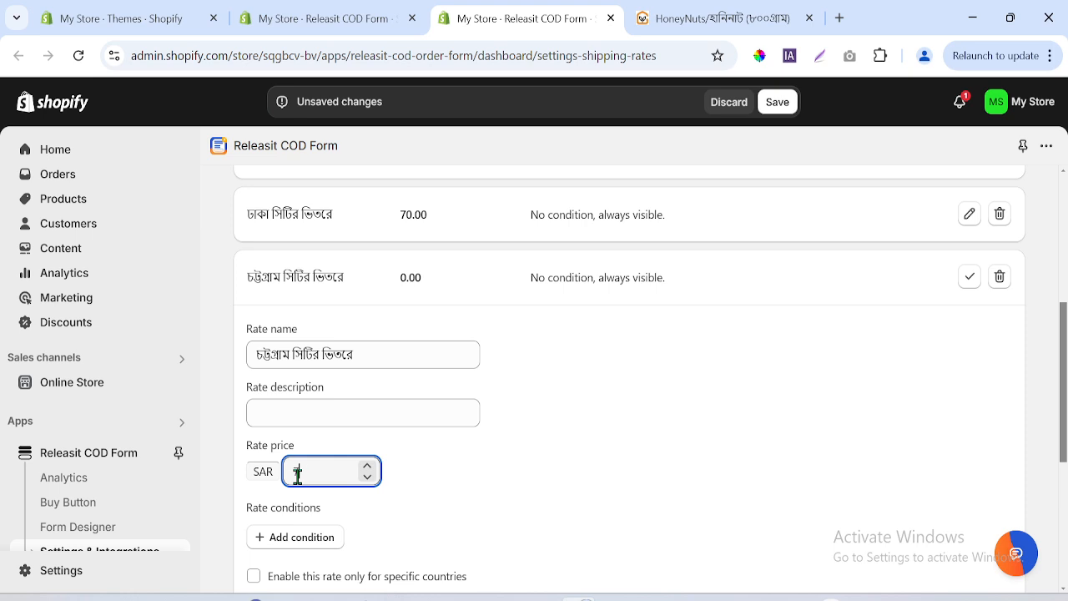
{"action": "type", "text": "0.00"}
{"action": "left_click", "coordinate": [969, 277]}
- Add a third shipping rate named "ঢাকা এবং চট্টগ্রাম সিটির বাহিরে", copied from the last shipping option on the ghorerbazar.com form
{"action": "scroll", "coordinate": [855, 526], "scroll_direction": "up", "scroll_amount": 3}
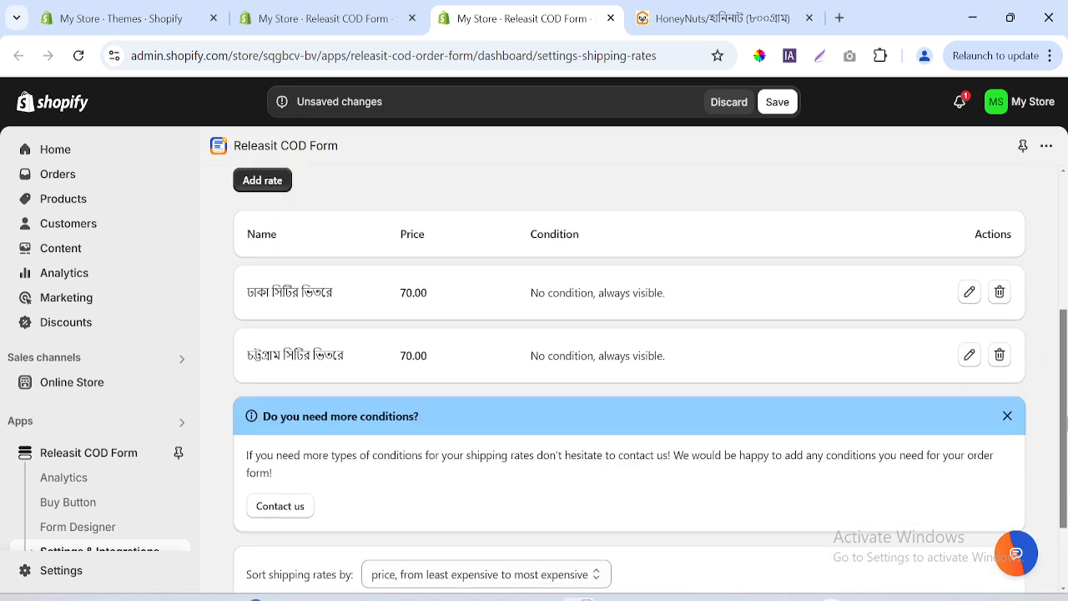
{"action": "left_click", "coordinate": [265, 242]}
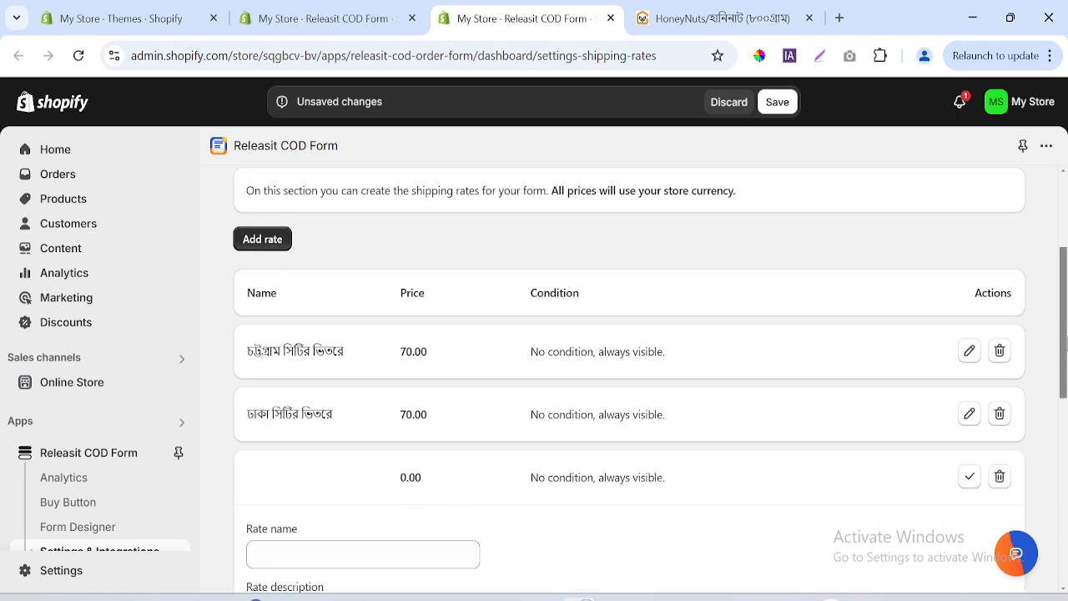
{"action": "scroll", "coordinate": [650, 378], "scroll_direction": "down", "scroll_amount": 2}
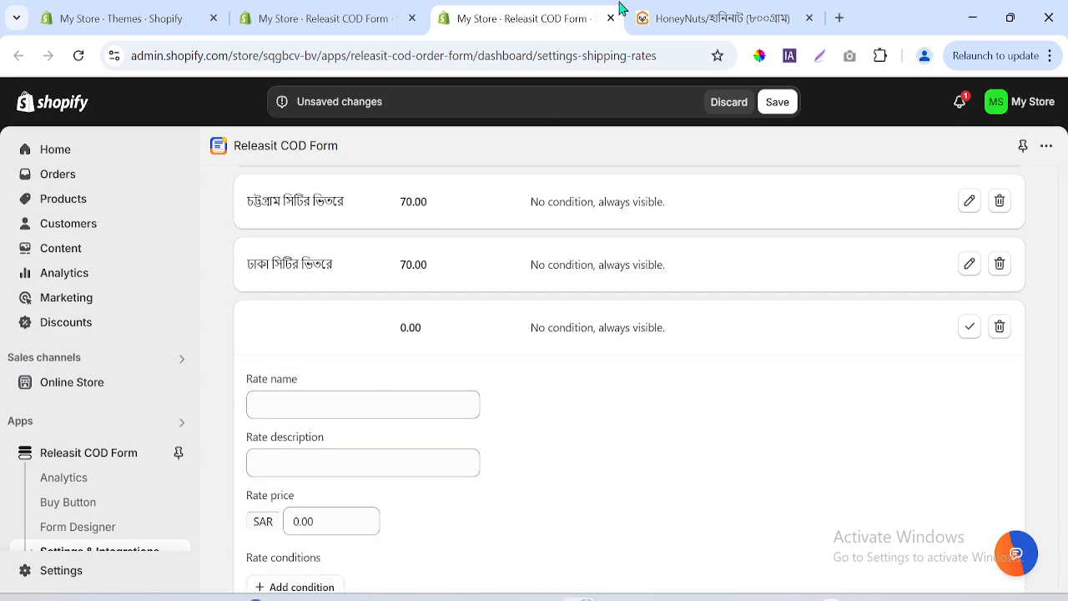
{"action": "left_click", "coordinate": [651, 19]}
{"action": "triple_click", "coordinate": [400, 351]}
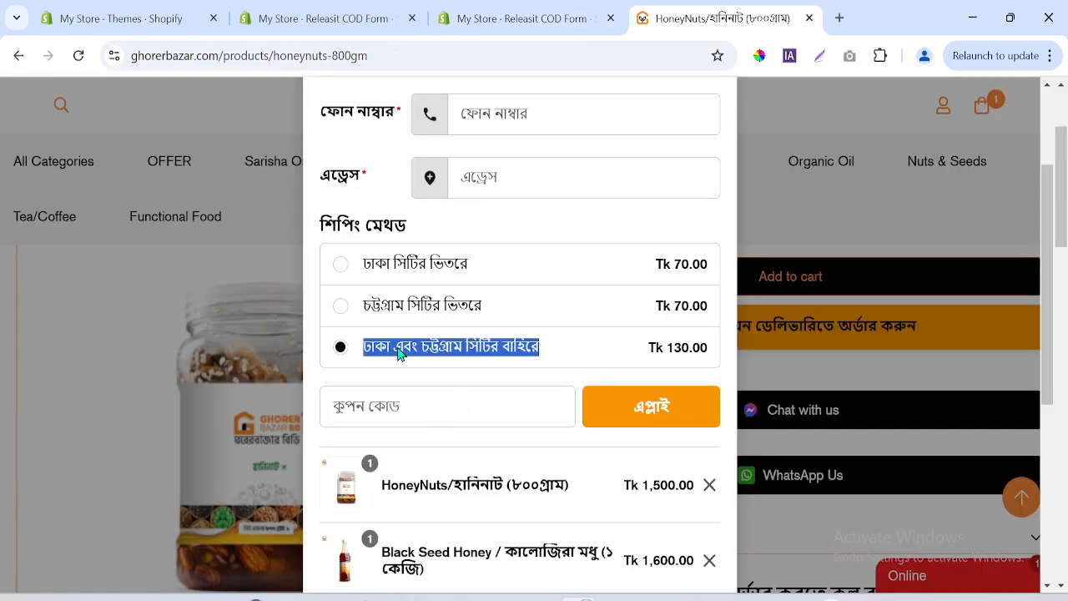
{"action": "right_click", "coordinate": [398, 352]}
{"action": "left_click", "coordinate": [470, 189]}
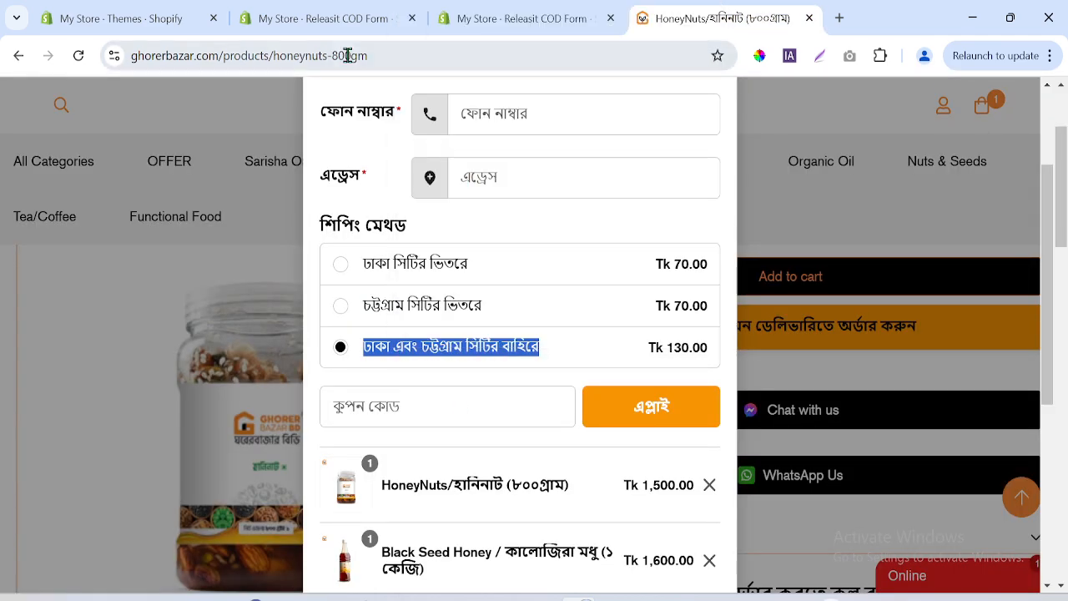
{"action": "left_click", "coordinate": [578, 8]}
{"action": "left_click", "coordinate": [291, 406]}
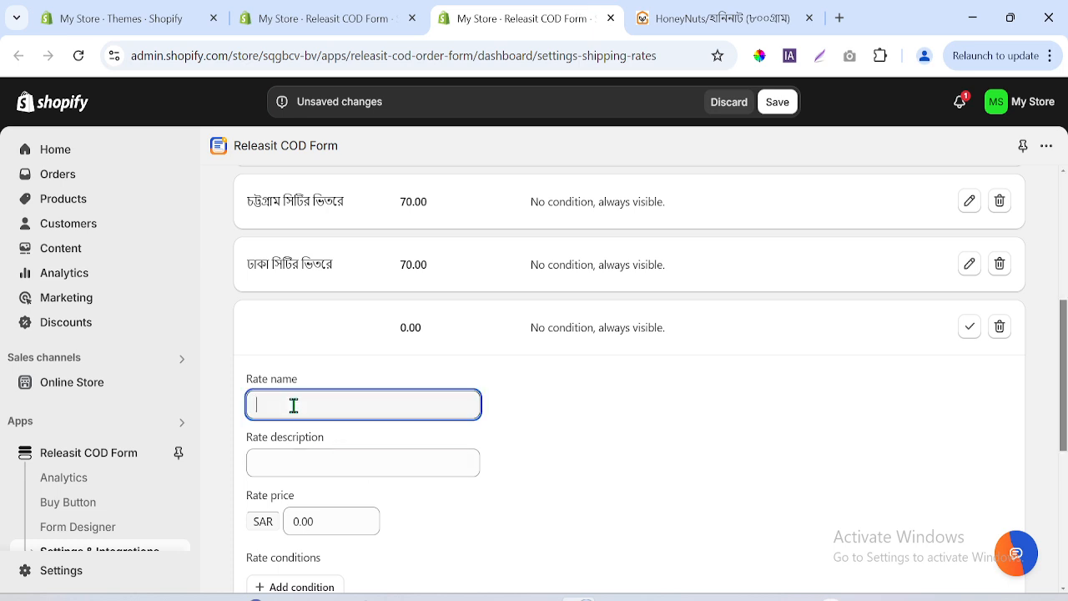
{"action": "right_click", "coordinate": [292, 407]}
{"action": "left_click", "coordinate": [367, 183]}
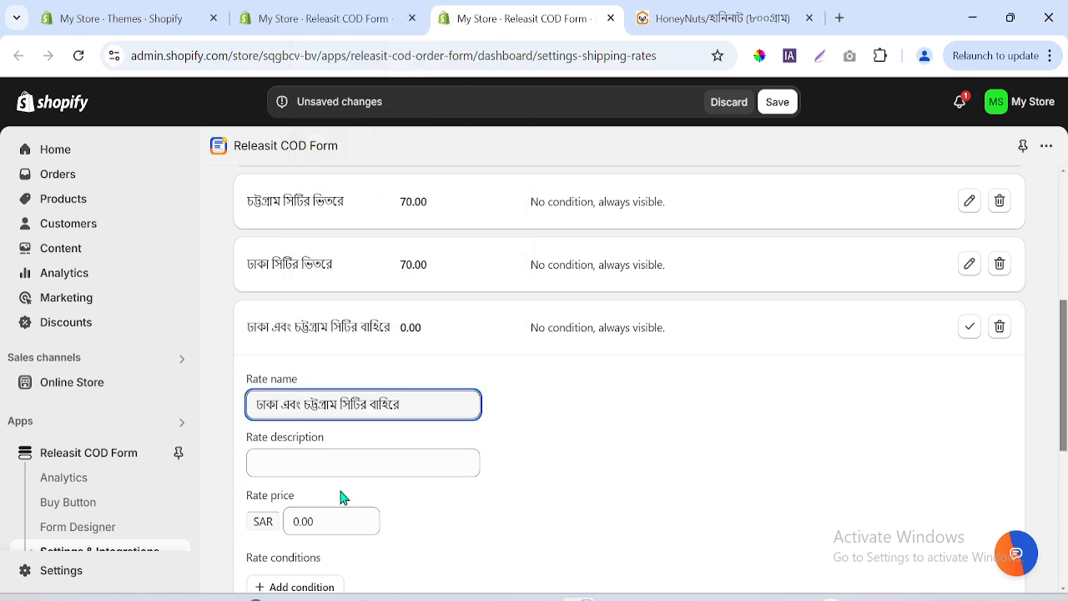
- Set the "ঢাকা এবং চট্টগ্রাম সিটির বাহিরে" rate's price to 130.00, matching ghorerbazar.com, and save the shipping rates
{"action": "left_click", "coordinate": [708, 8]}
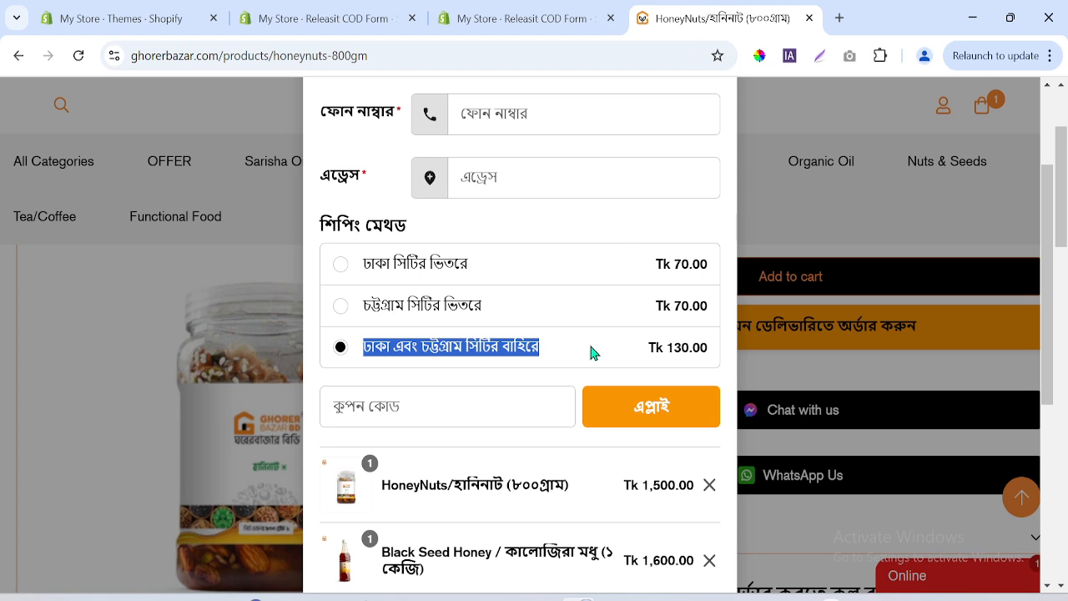
{"action": "left_click", "coordinate": [574, 12]}
{"action": "left_click", "coordinate": [310, 466]}
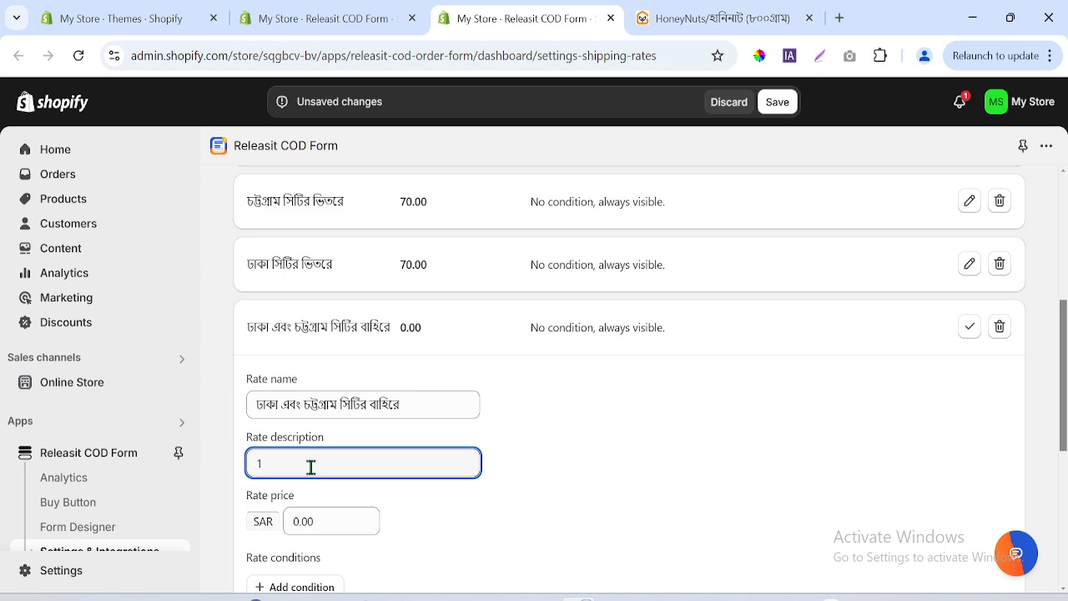
{"action": "left_click", "coordinate": [326, 521]}
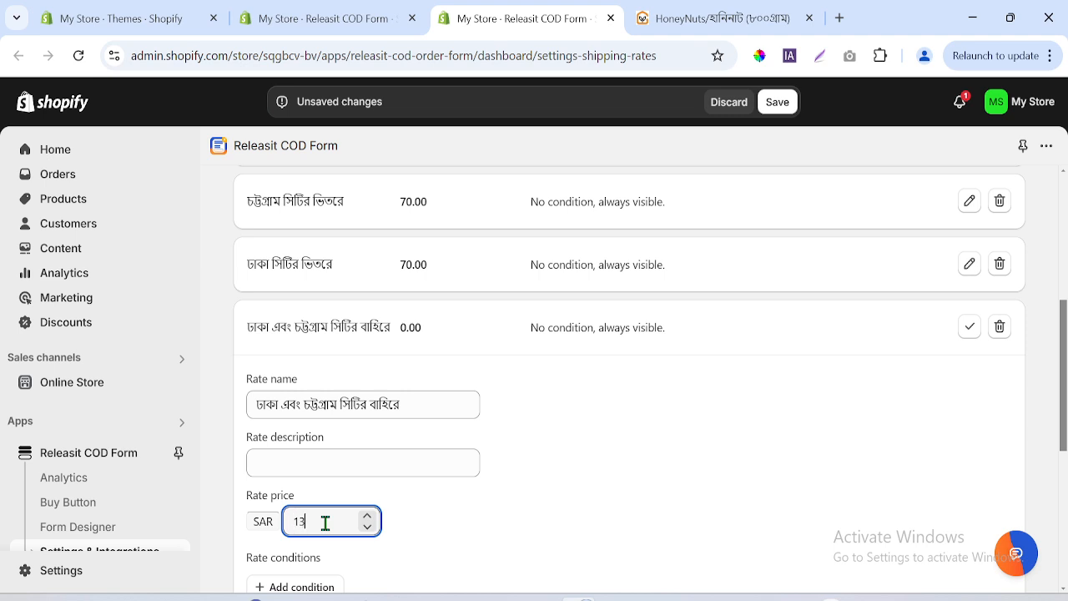
{"action": "type", "text": "130"}
{"action": "left_click", "coordinate": [969, 327]}
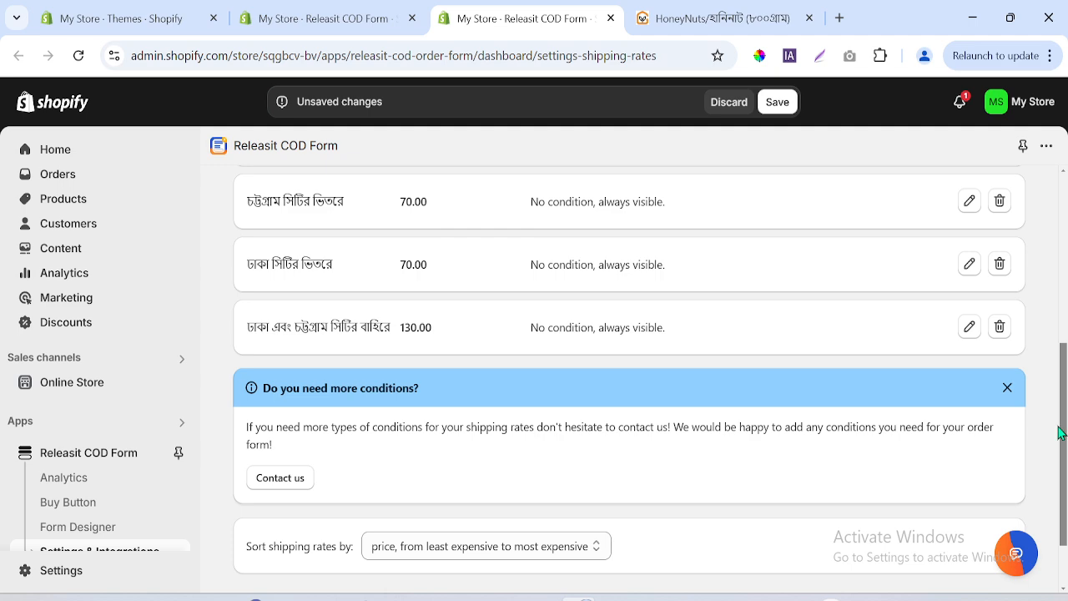
{"action": "left_click", "coordinate": [778, 104]}
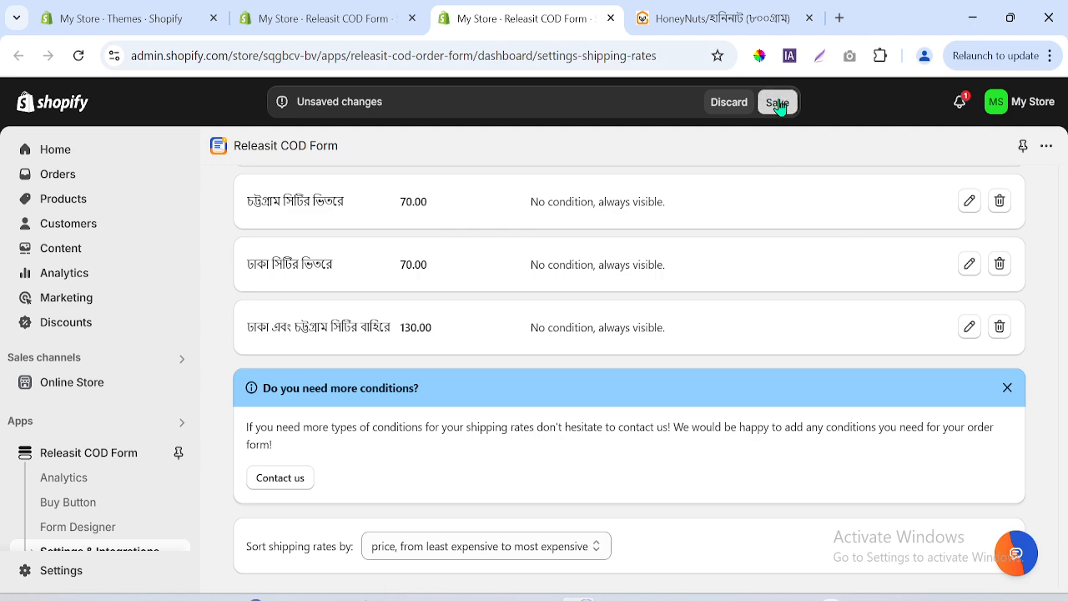
- Save the form design, then reload the form designer and check the shipping options in the live preview
{"action": "left_click", "coordinate": [363, 27]}
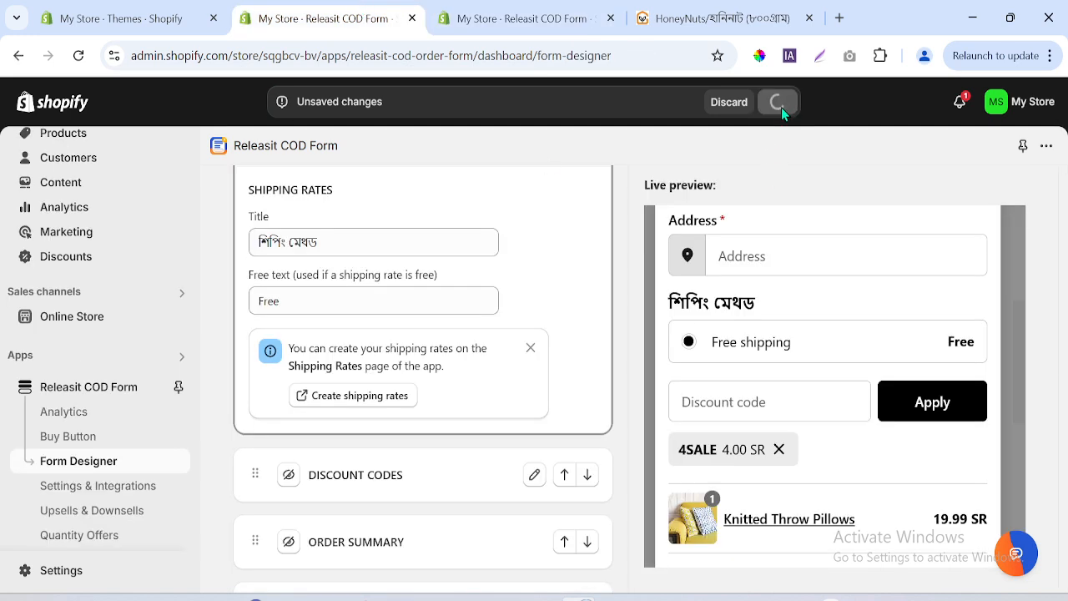
{"action": "left_click", "coordinate": [78, 55]}
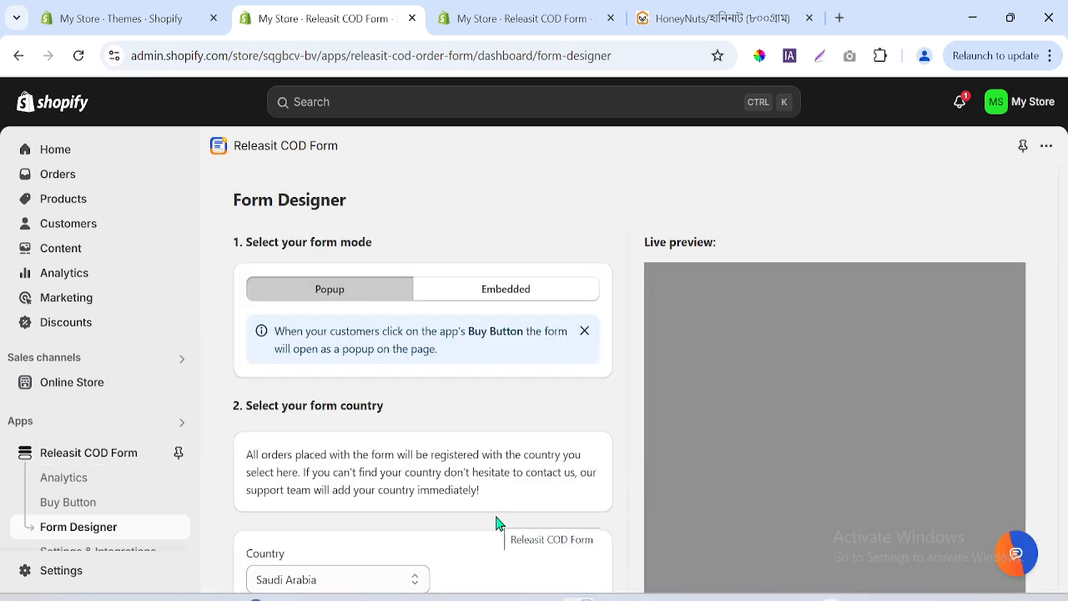
{"action": "left_click_drag", "start_coordinate": [1063, 205], "coordinate": [1064, 332]}
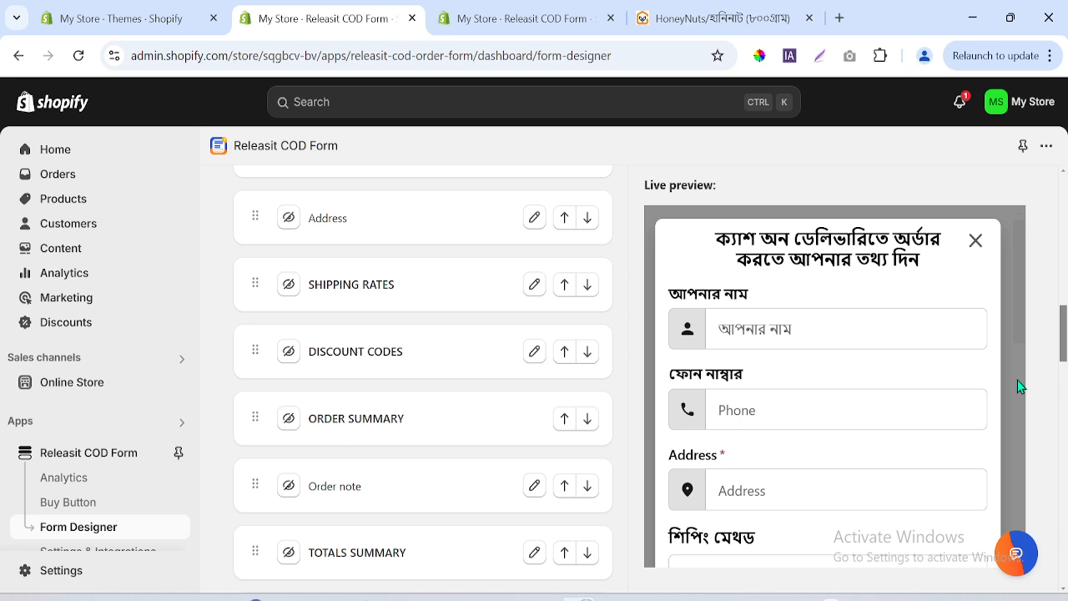
{"action": "scroll", "coordinate": [1022, 490], "scroll_direction": "down", "scroll_amount": 4}
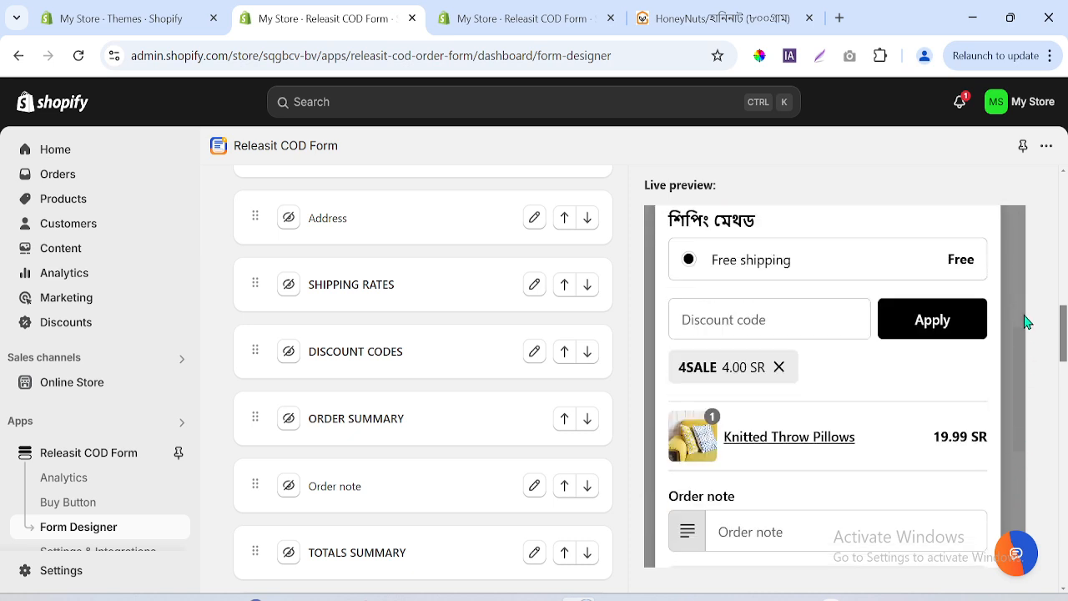
- Open the Shipping rates block and check the save status of the rates on the shipping rates page
{"action": "left_click", "coordinate": [534, 284]}
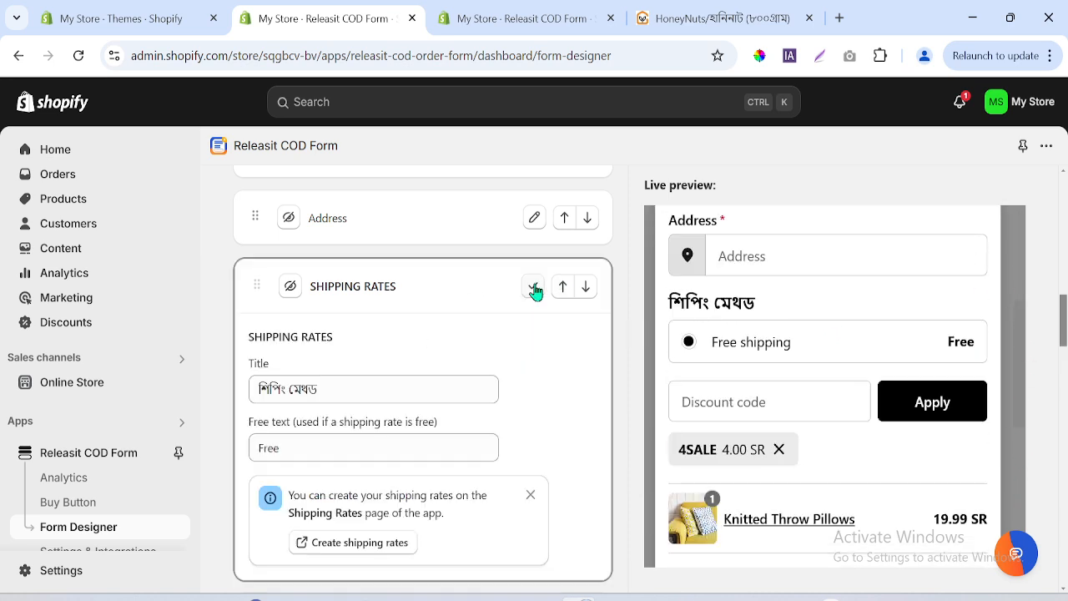
{"action": "left_click", "coordinate": [309, 542]}
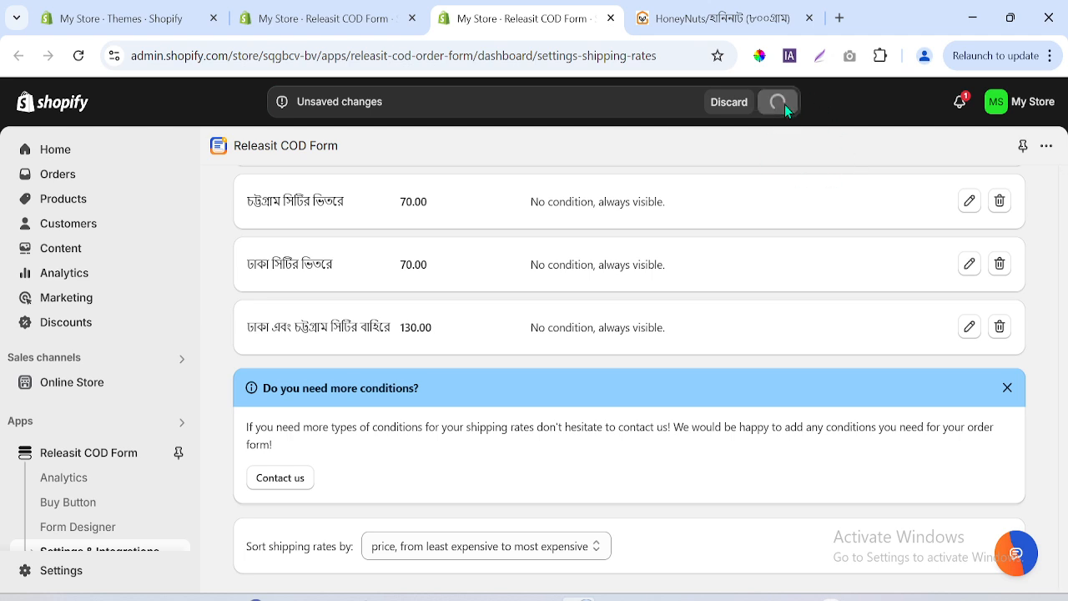
{"action": "left_click", "coordinate": [326, 19]}
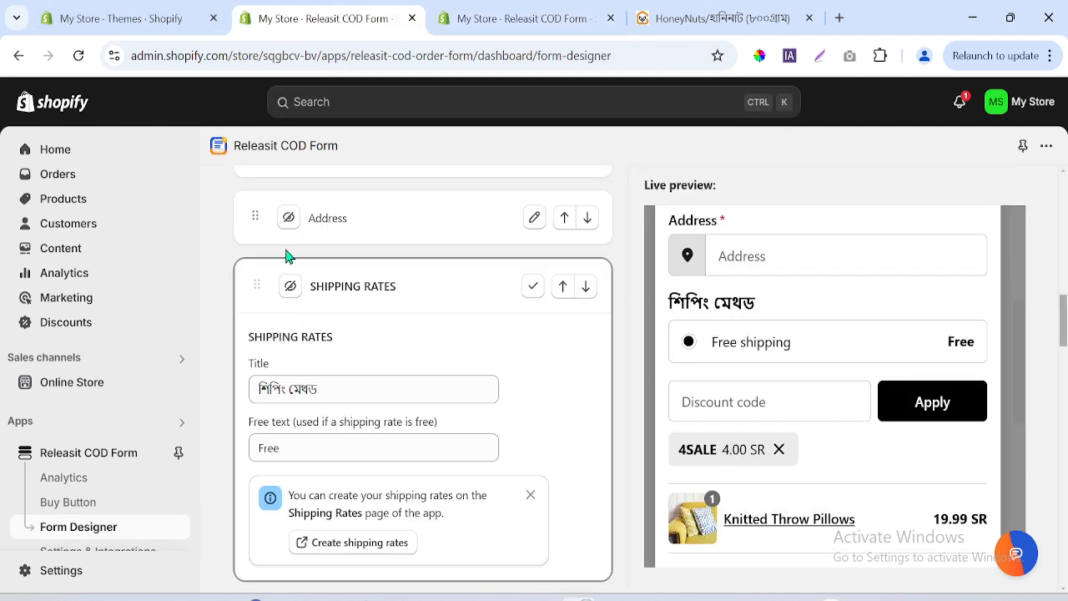
- Reload the form designer and examine the shipping options, totals and address fields in the live preview
{"action": "left_click", "coordinate": [79, 55]}
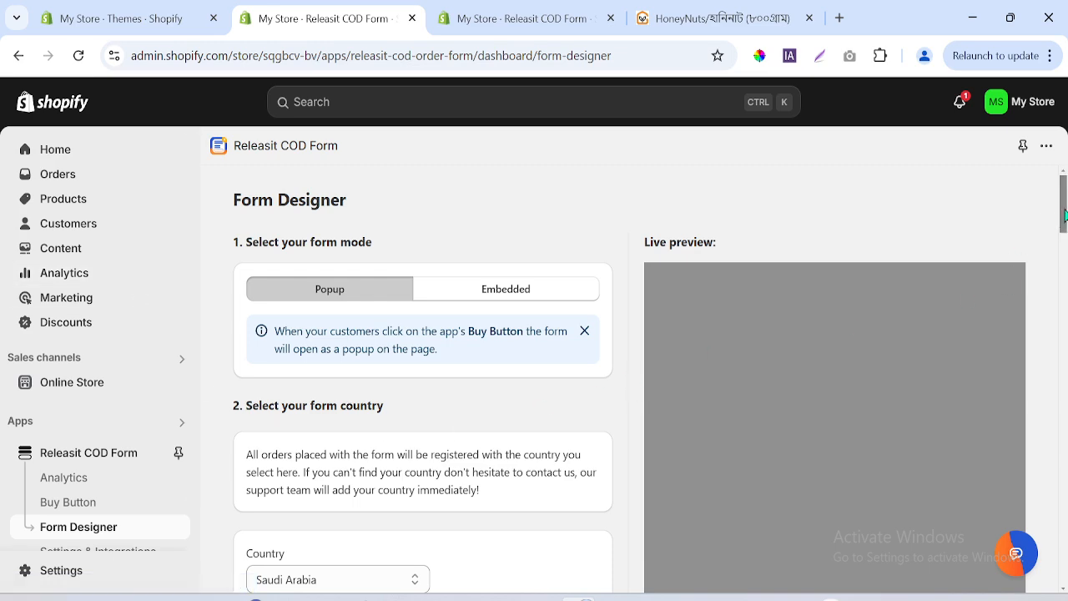
{"action": "scroll", "coordinate": [1022, 393], "scroll_direction": "down", "scroll_amount": 7}
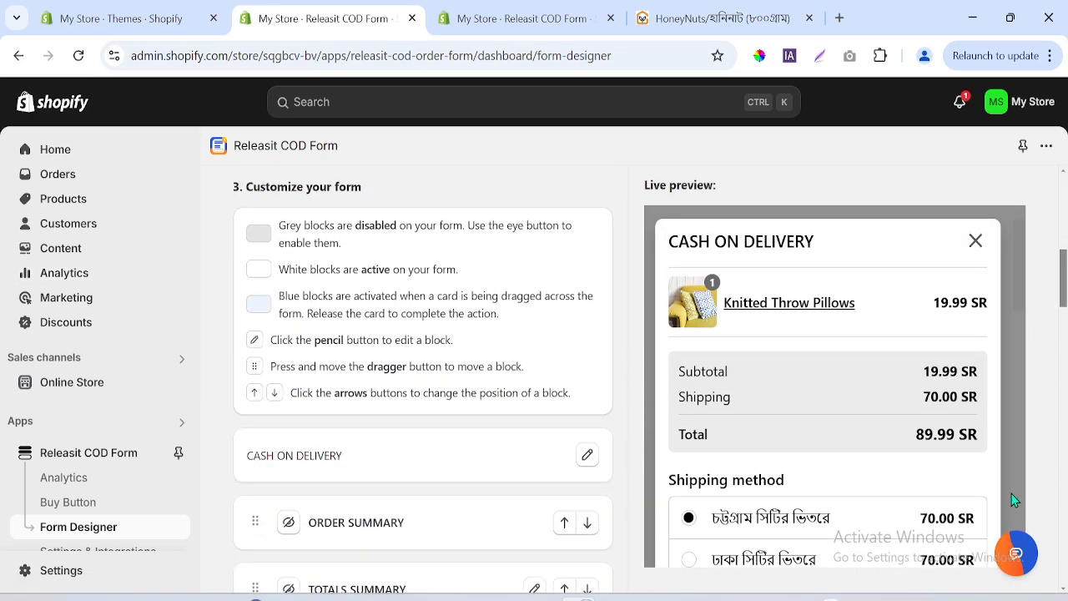
{"action": "scroll", "coordinate": [1012, 467], "scroll_direction": "down", "scroll_amount": 4}
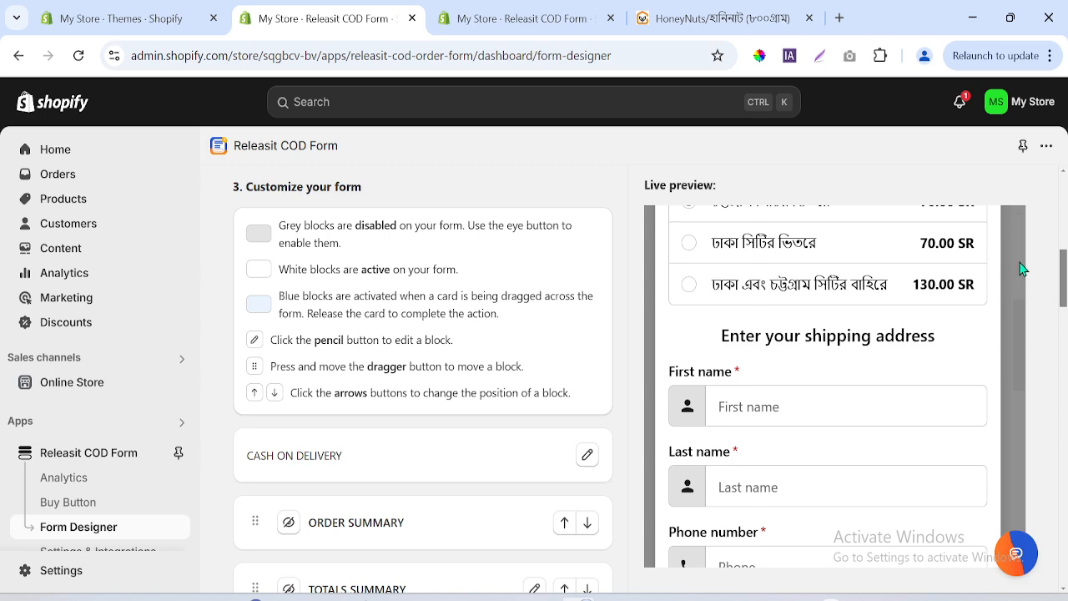
{"action": "scroll", "coordinate": [1018, 297], "scroll_direction": "up", "scroll_amount": 4}
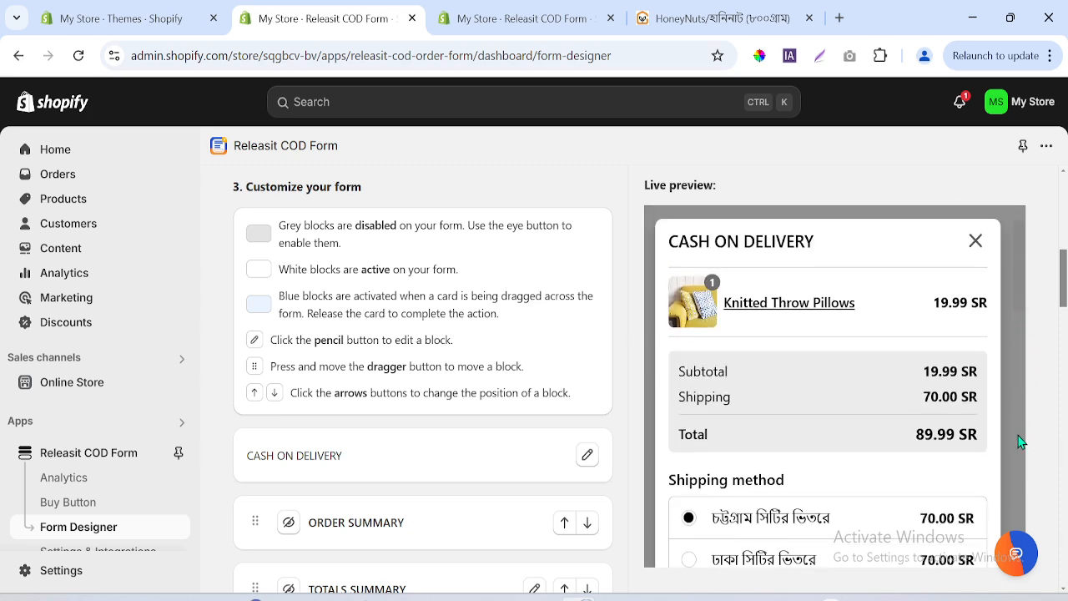
{"action": "scroll", "coordinate": [1018, 439], "scroll_direction": "down", "scroll_amount": 4}
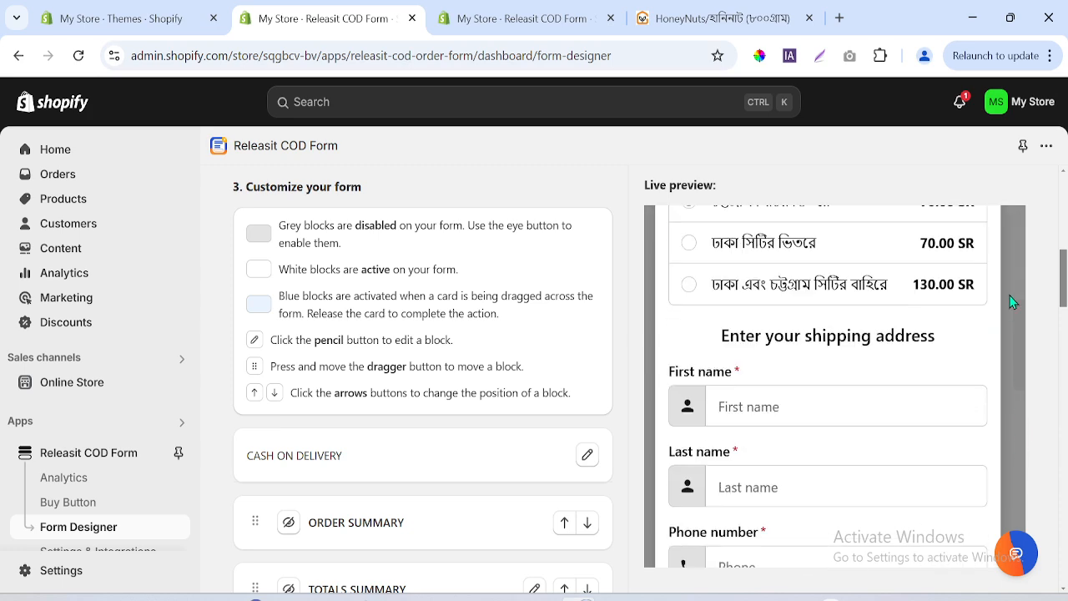
{"action": "left_click_drag", "start_coordinate": [1065, 283], "coordinate": [1064, 204]}
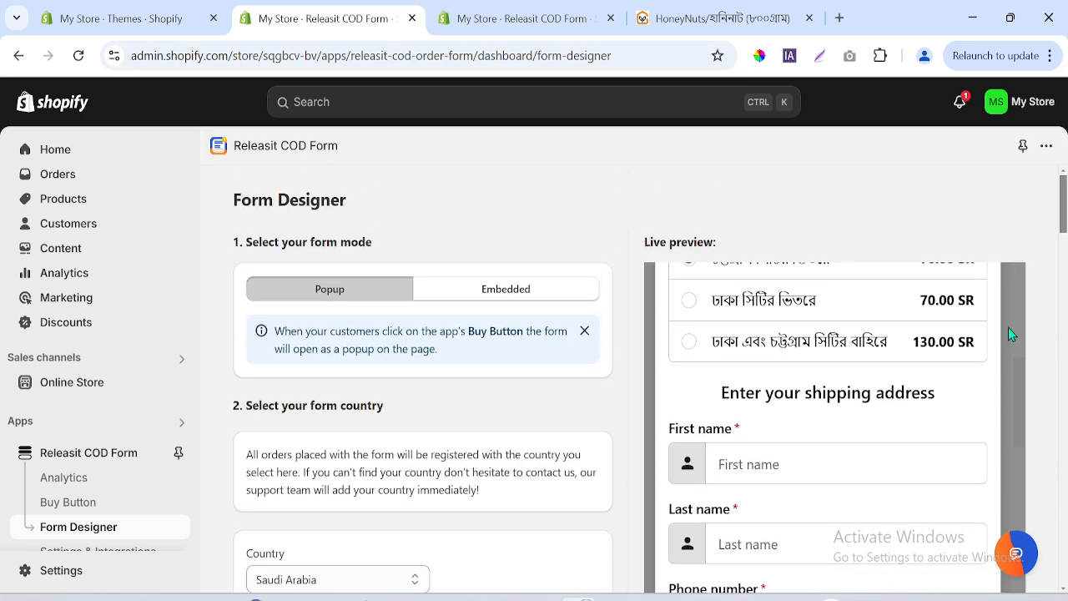
{"action": "scroll", "coordinate": [1008, 327], "scroll_direction": "up", "scroll_amount": 2}
{"action": "scroll", "coordinate": [1014, 272], "scroll_direction": "up", "scroll_amount": 1}
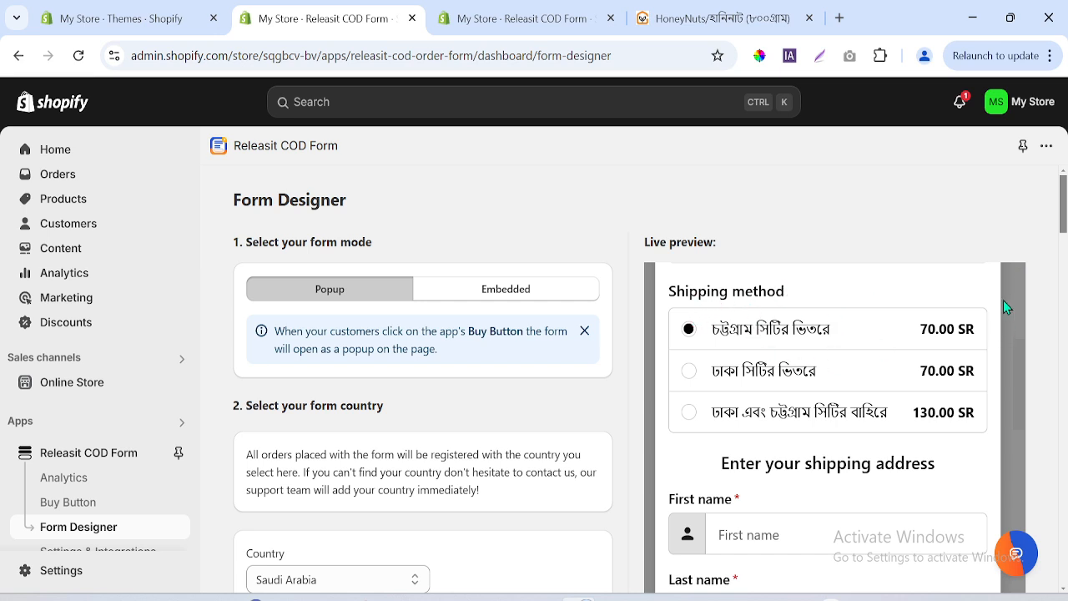
{"action": "scroll", "coordinate": [1010, 304], "scroll_direction": "up", "scroll_amount": 4}
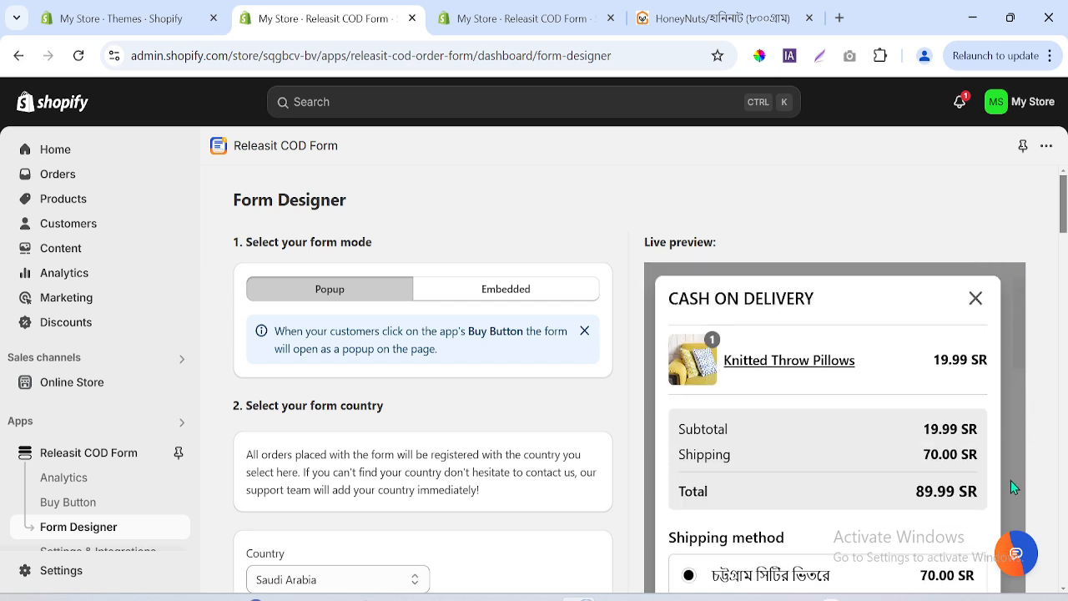
{"action": "scroll", "coordinate": [1013, 524], "scroll_direction": "down", "scroll_amount": 5}
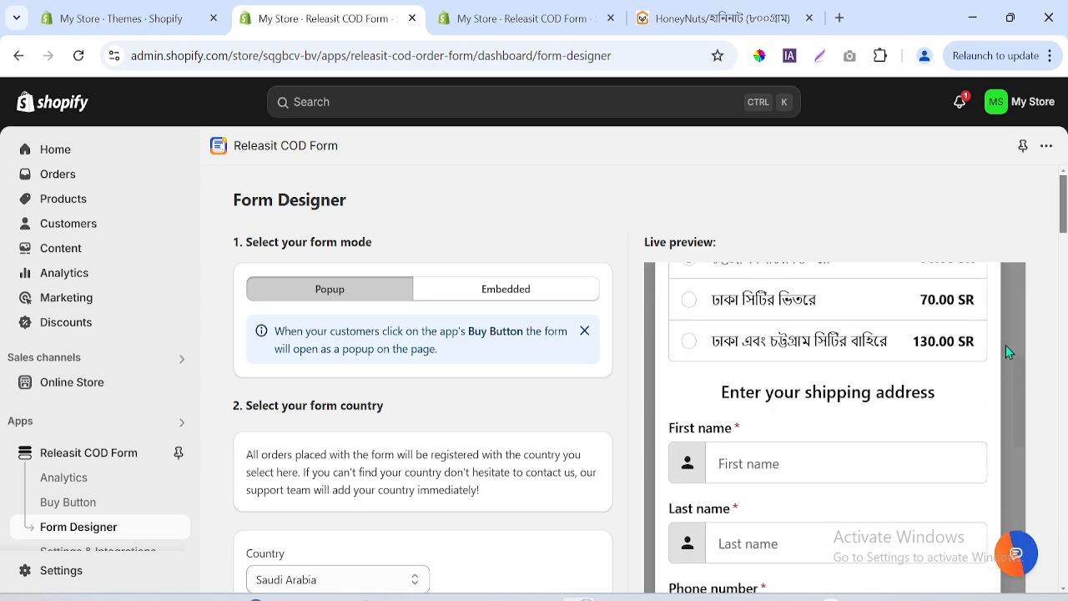
- Review the form's live preview, then copy the "শিপিং মেথড" heading from the order form on ghorerbazar.com
{"action": "scroll", "coordinate": [1009, 338], "scroll_direction": "up", "scroll_amount": 5}
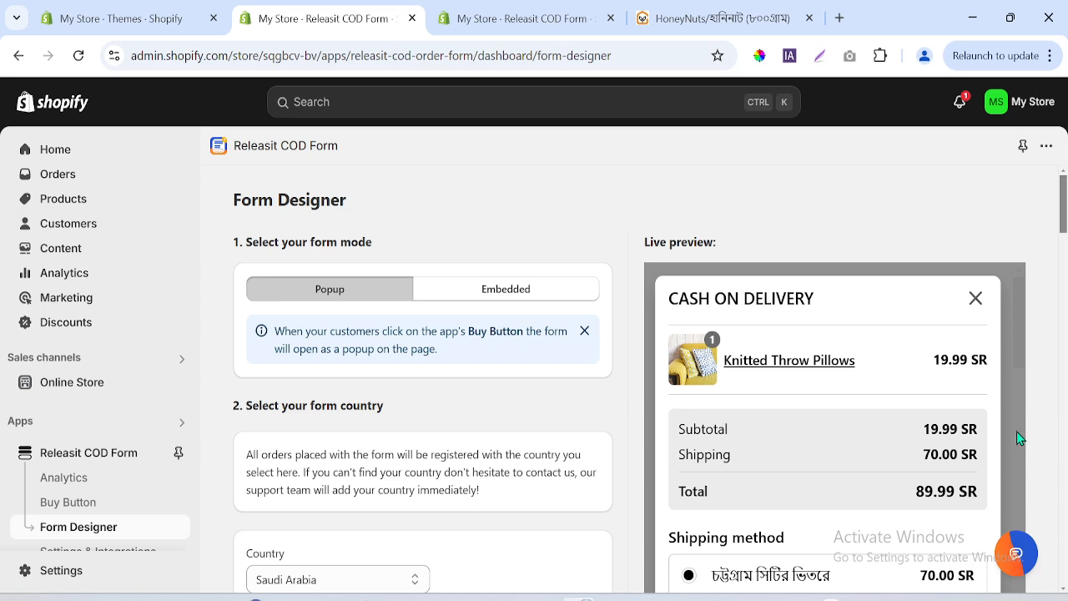
{"action": "scroll", "coordinate": [1016, 431], "scroll_direction": "down", "scroll_amount": 5}
{"action": "scroll", "coordinate": [1017, 409], "scroll_direction": "up", "scroll_amount": 4}
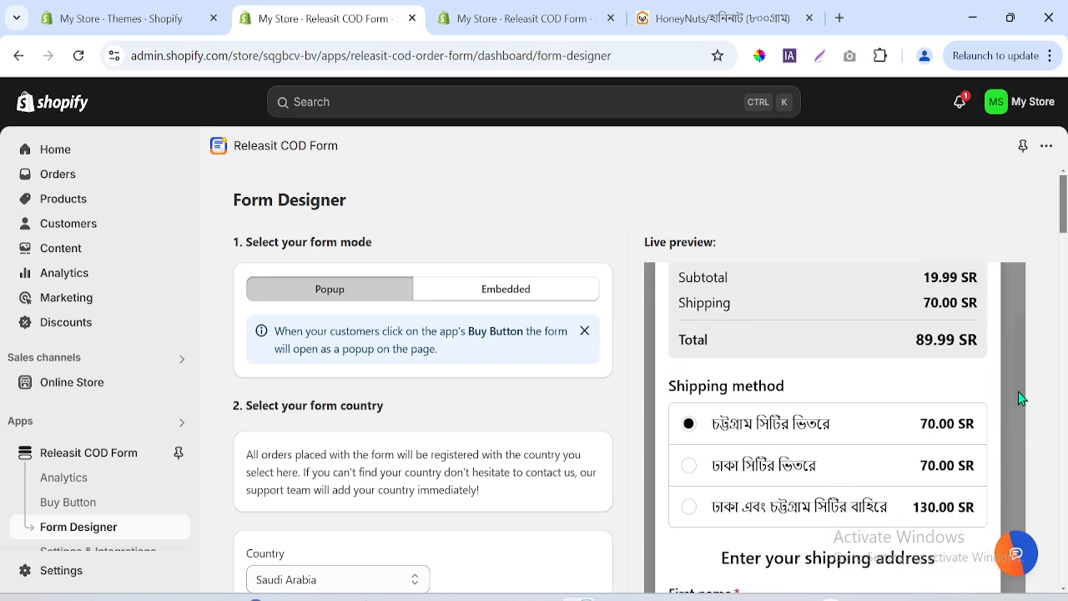
{"action": "left_click", "coordinate": [587, 10]}
{"action": "left_click", "coordinate": [657, 25]}
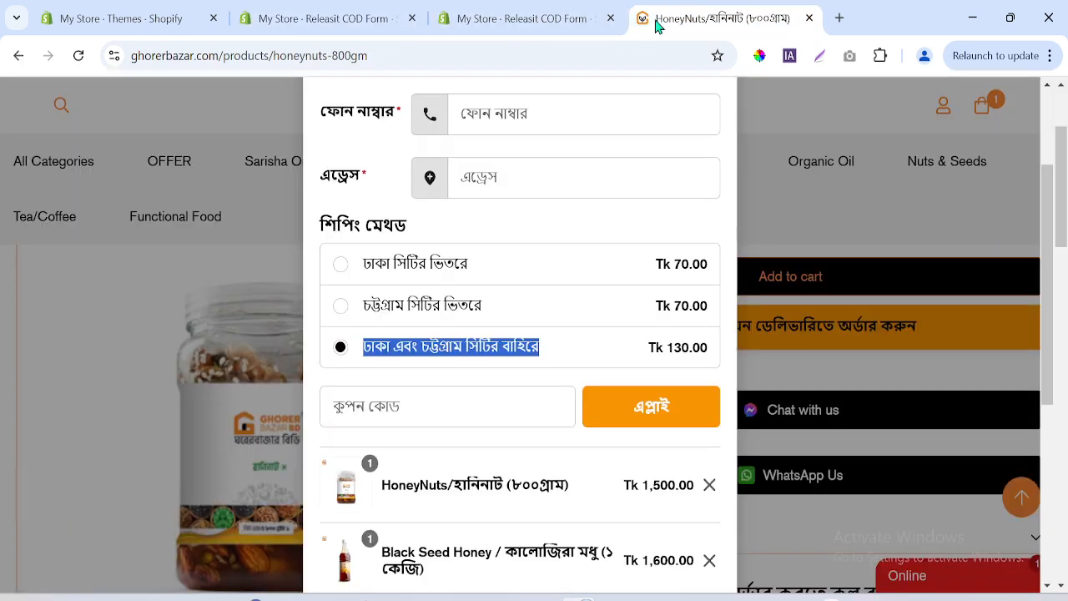
{"action": "triple_click", "coordinate": [398, 225]}
{"action": "right_click", "coordinate": [396, 227]}
{"action": "left_click", "coordinate": [445, 241]}
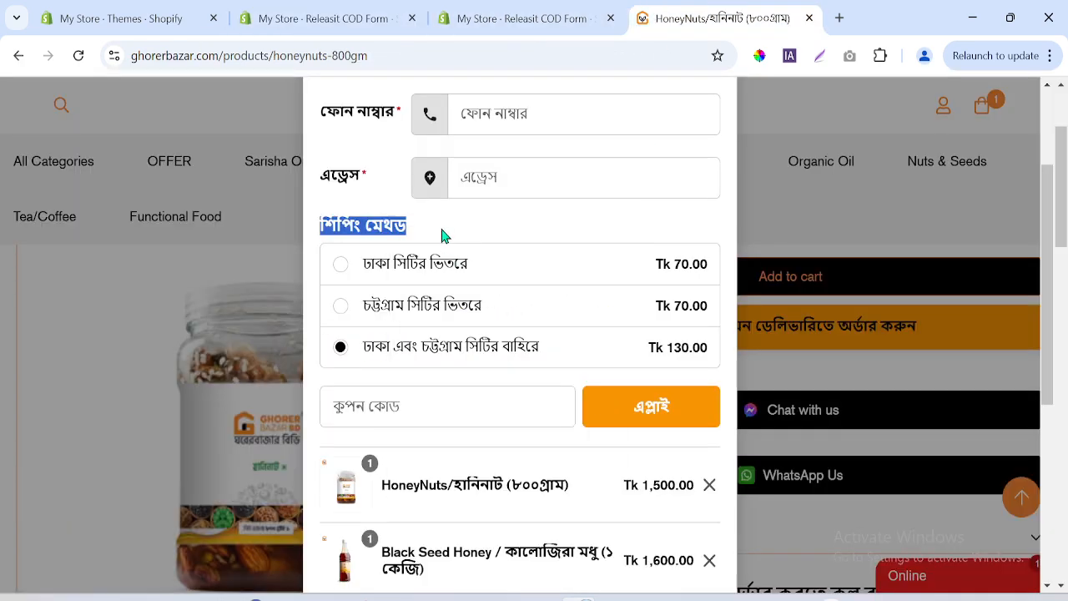
- Close the spare Releasit tab and set the Shipping rates block's title to "শিপিং মেথড" in the form designer
{"action": "left_click", "coordinate": [342, 18]}
{"action": "left_click", "coordinate": [542, 20]}
{"action": "left_click", "coordinate": [365, 8]}
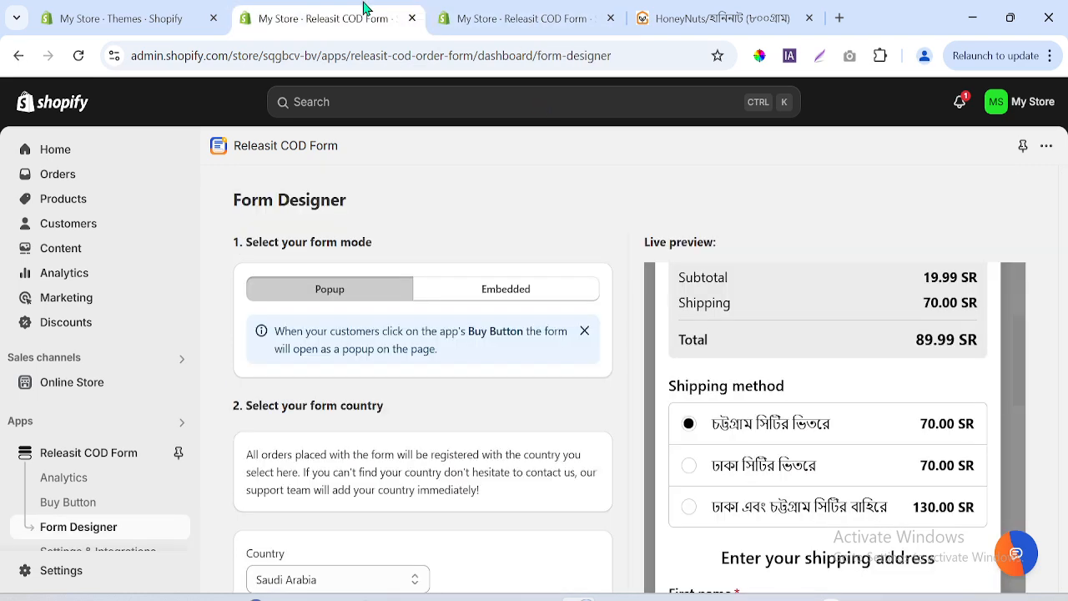
{"action": "left_click", "coordinate": [610, 17]}
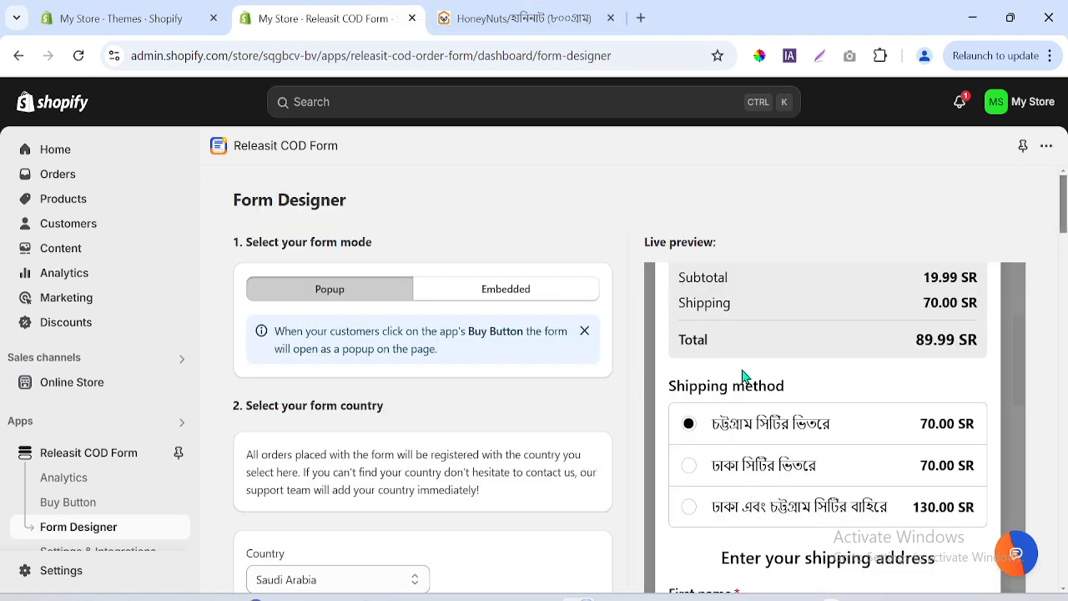
{"action": "left_click_drag", "start_coordinate": [1063, 223], "coordinate": [1064, 348]}
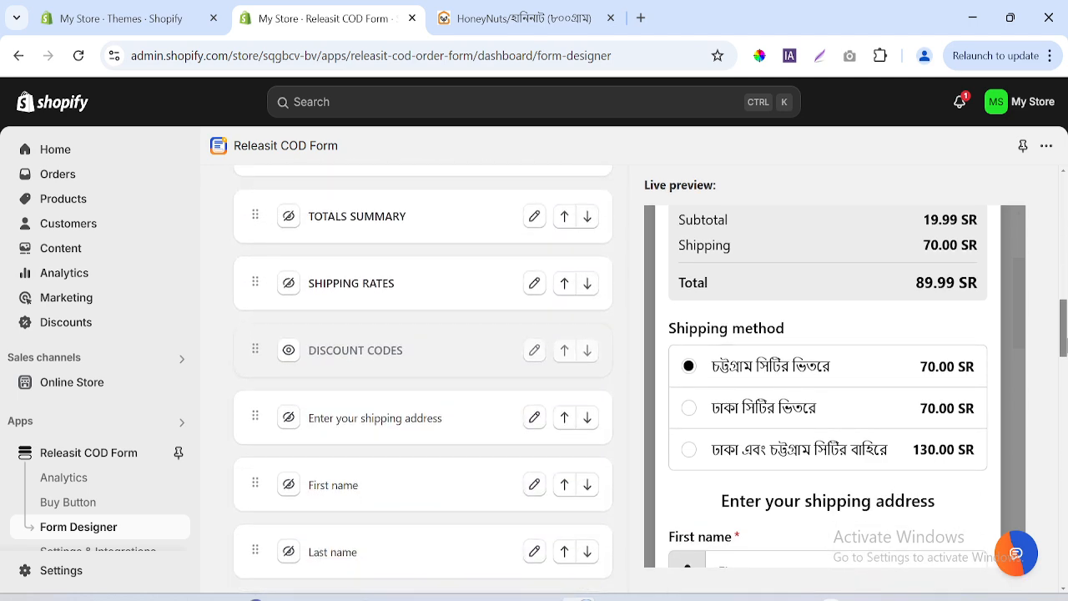
{"action": "left_click", "coordinate": [534, 285]}
{"action": "triple_click", "coordinate": [323, 389]}
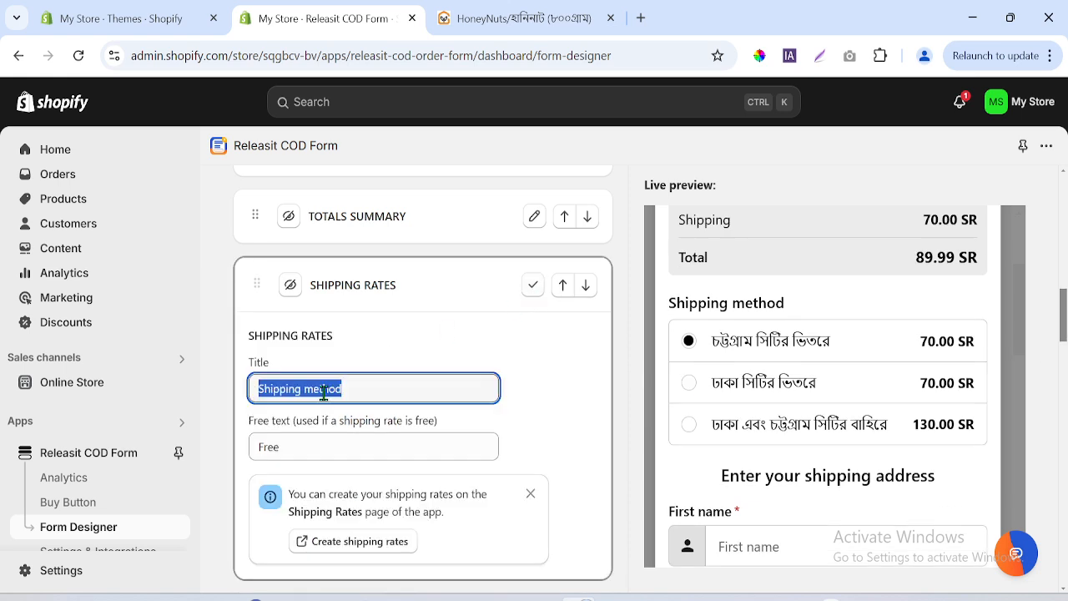
{"action": "key", "text": "ctrl+v"}
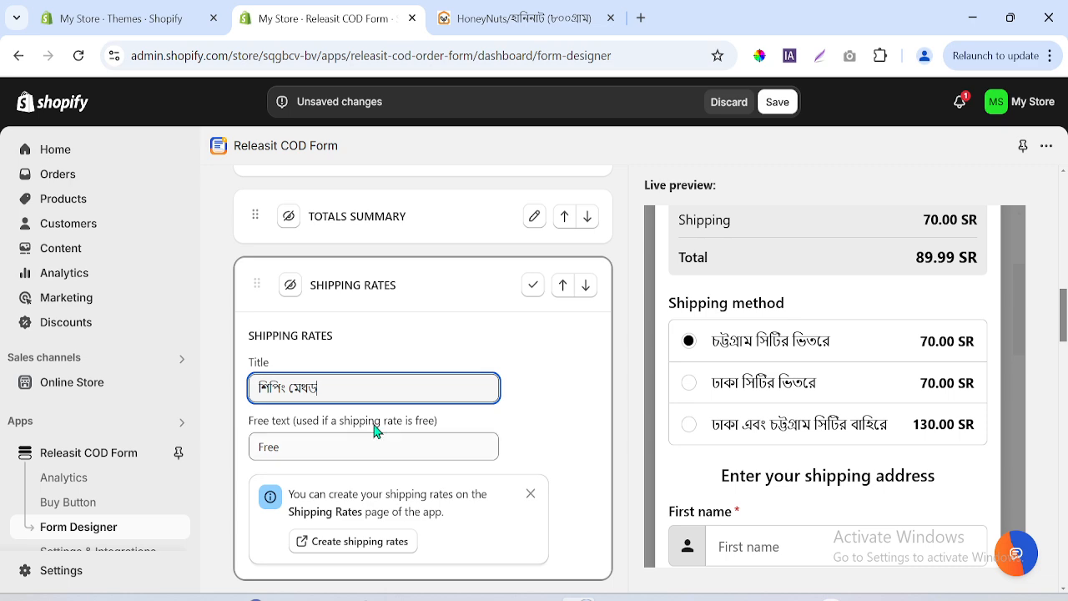
{"action": "left_click", "coordinate": [532, 284]}
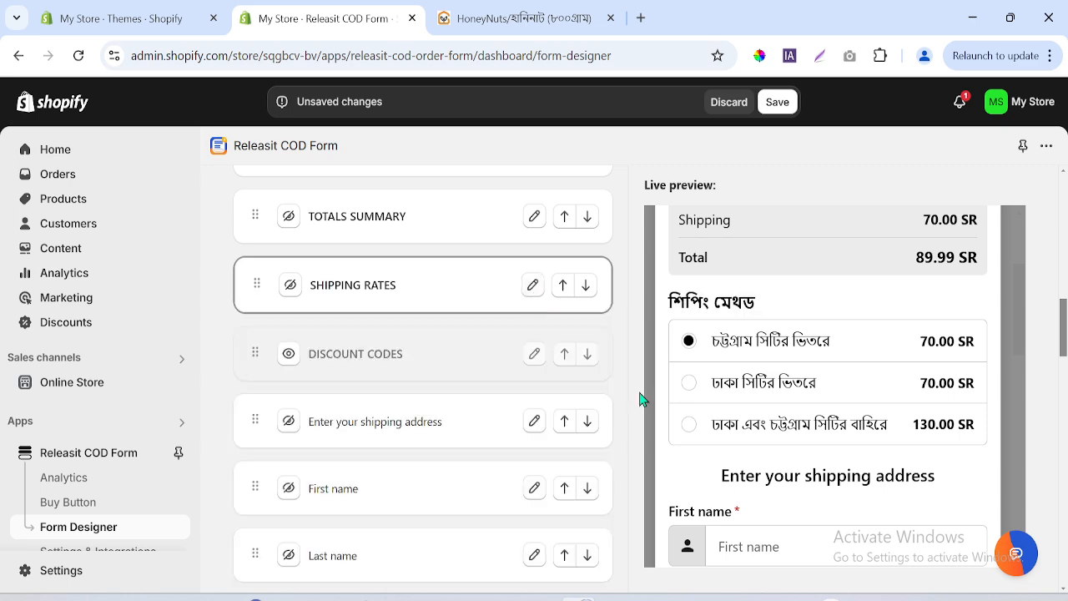
- Inspect the coupon apply button in ghorerbazar.com's order form and copy its text "এপ্লাই" from the page code
{"action": "left_click", "coordinate": [517, 19]}
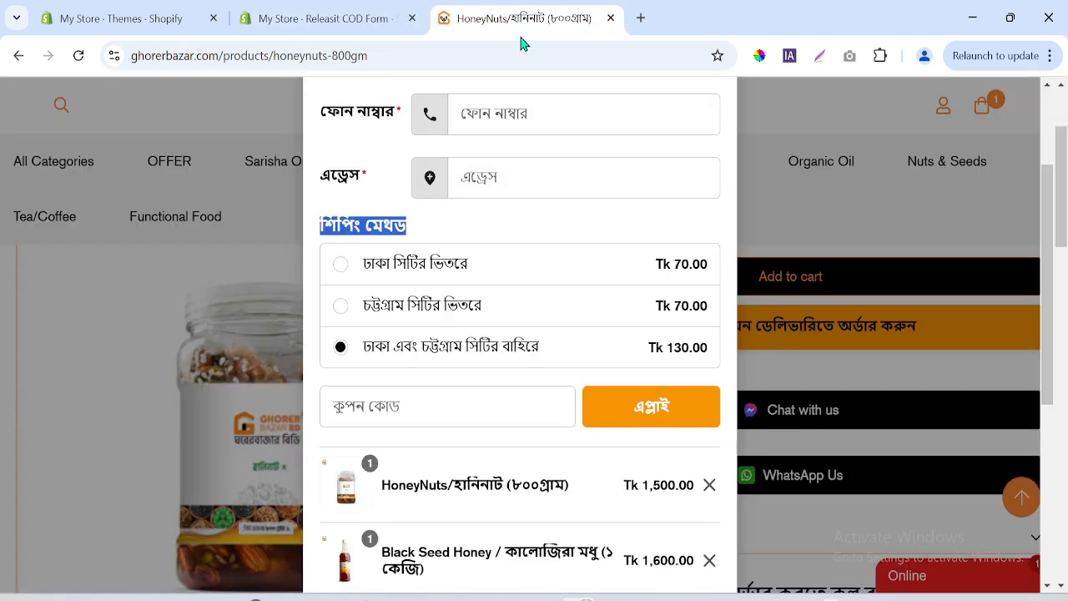
{"action": "left_click", "coordinate": [493, 407]}
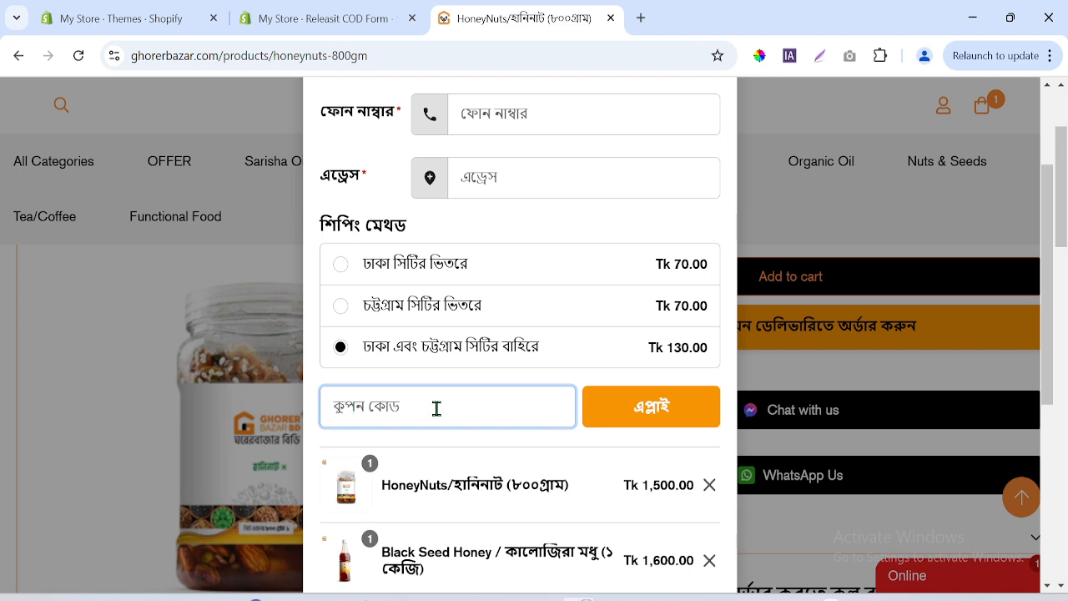
{"action": "left_click", "coordinate": [635, 407]}
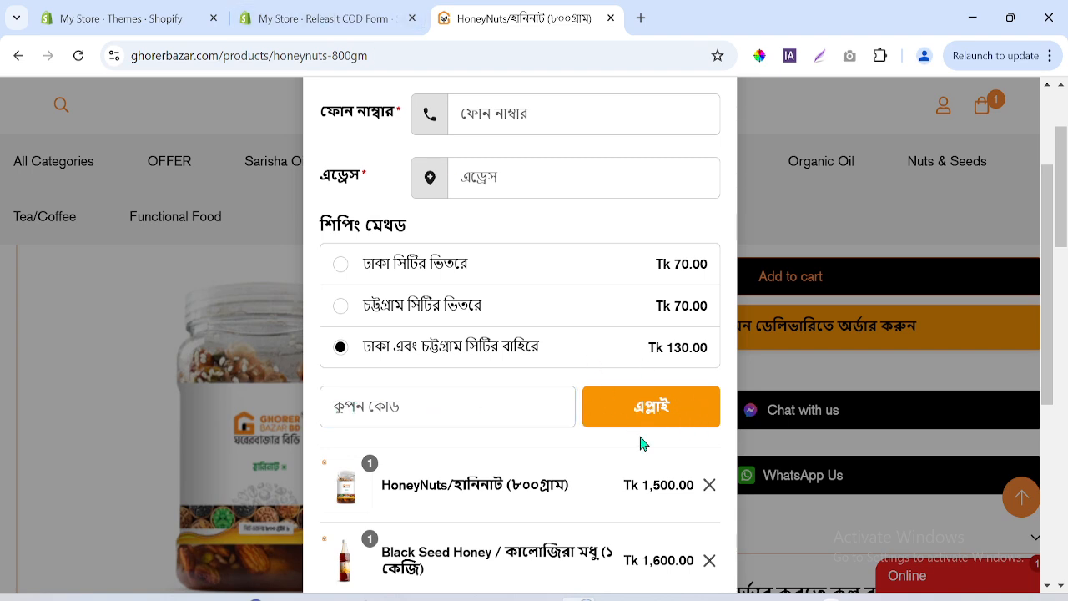
{"action": "right_click", "coordinate": [647, 420]}
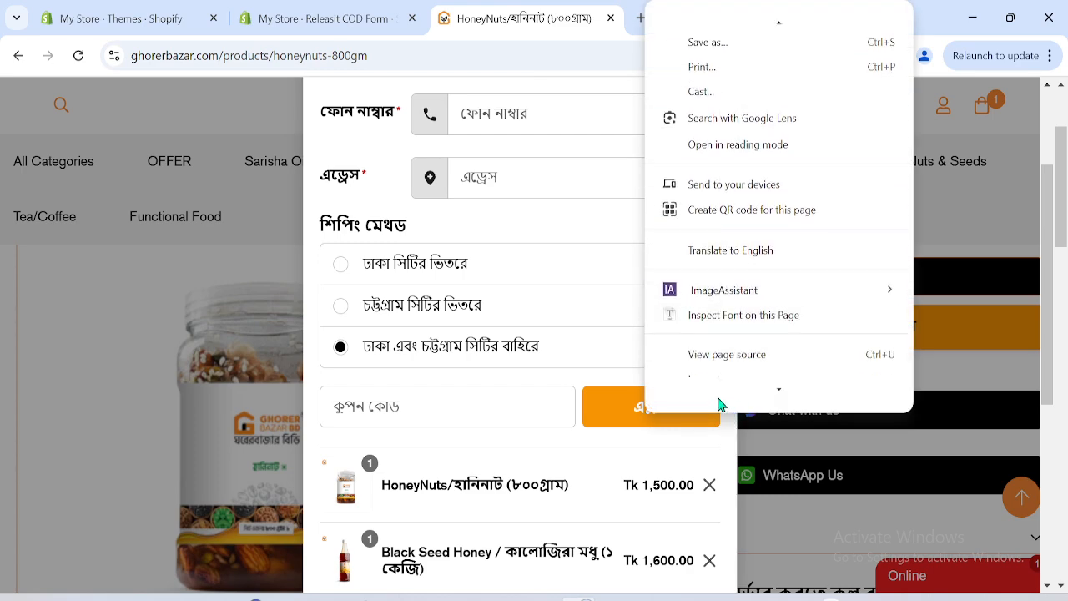
{"action": "left_click", "coordinate": [704, 392]}
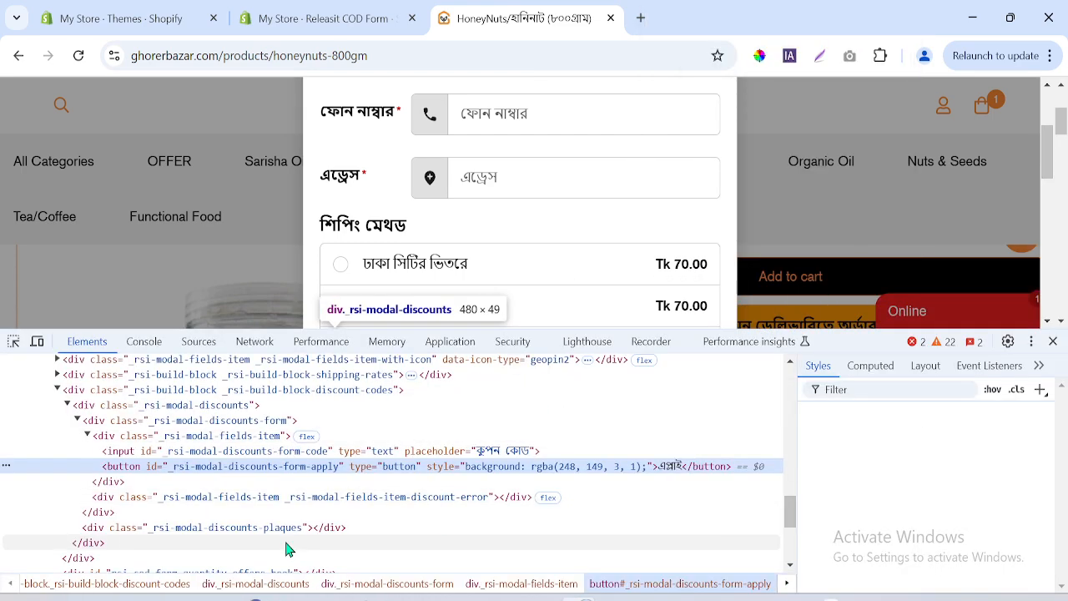
{"action": "double_click", "coordinate": [672, 466]}
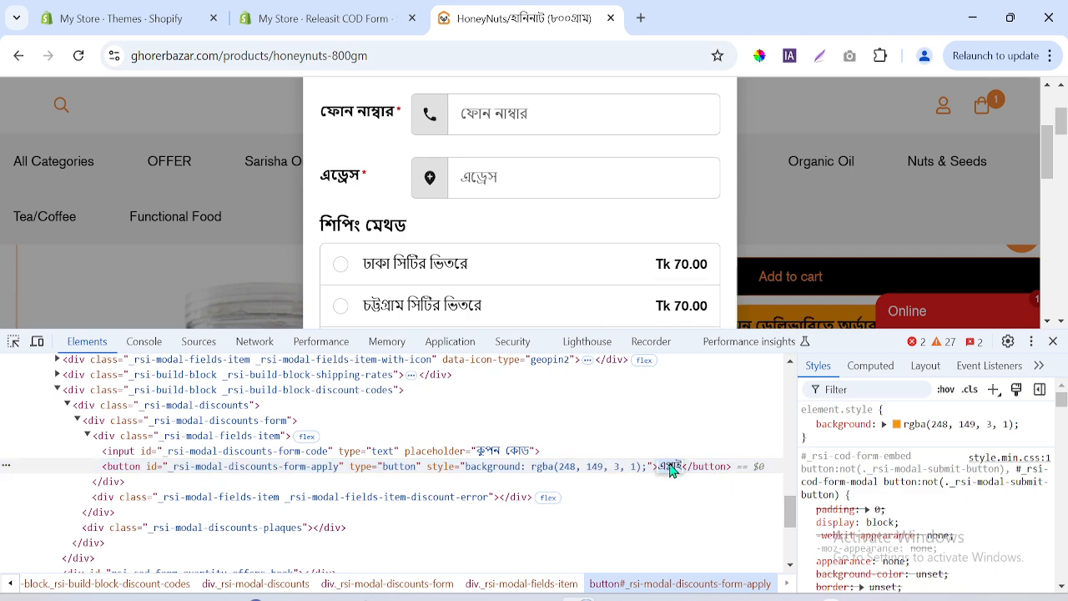
- Show the Discount codes block in the form and set its apply button text to "এপ্লাই"
{"action": "left_click", "coordinate": [357, 18]}
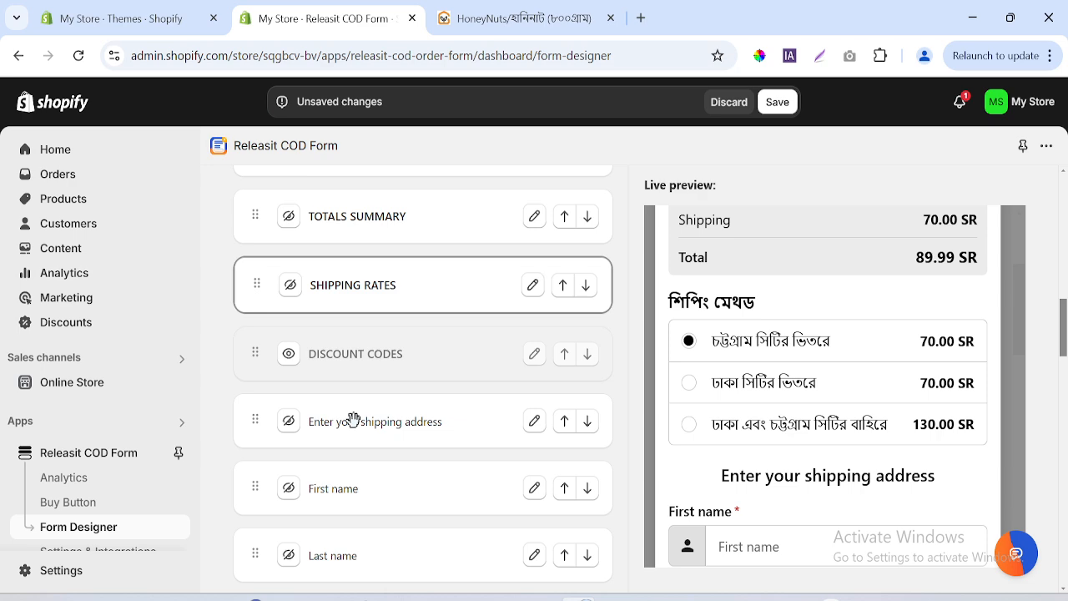
{"action": "left_click", "coordinate": [289, 354]}
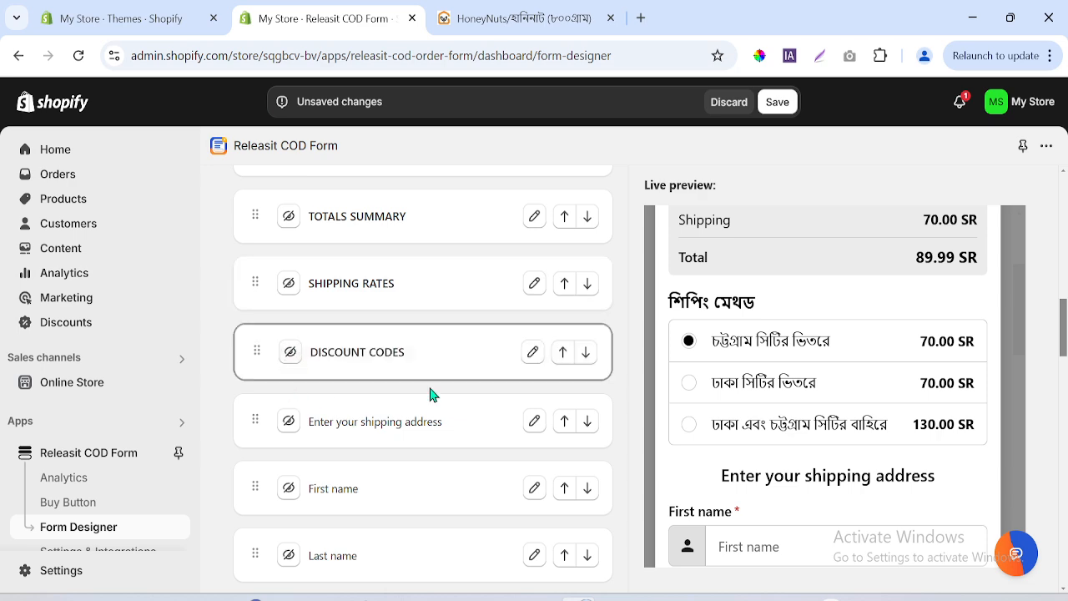
{"action": "left_click", "coordinate": [533, 352]}
{"action": "left_click_drag", "start_coordinate": [652, 432], "coordinate": [643, 457]}
{"action": "left_click", "coordinate": [643, 447]}
{"action": "left_click_drag", "start_coordinate": [1063, 310], "coordinate": [1064, 332]}
{"action": "double_click", "coordinate": [311, 439]}
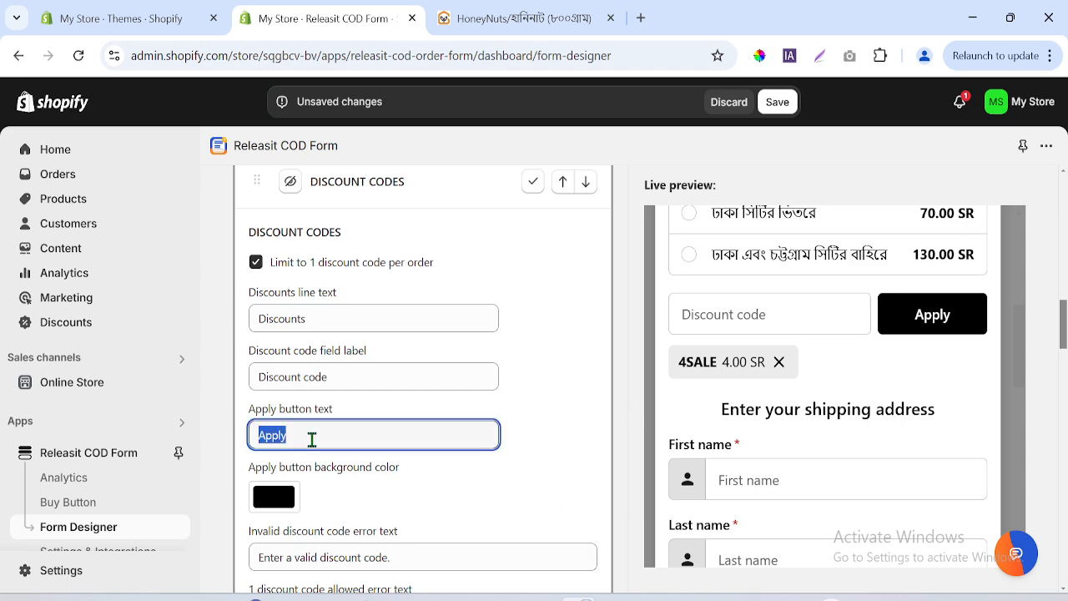
{"action": "type", "text": "এপ্লাই"}
- Close the page inspector on ghorerbazar.com and set the discount apply button's background color to orange f89503
{"action": "left_click", "coordinate": [524, 18]}
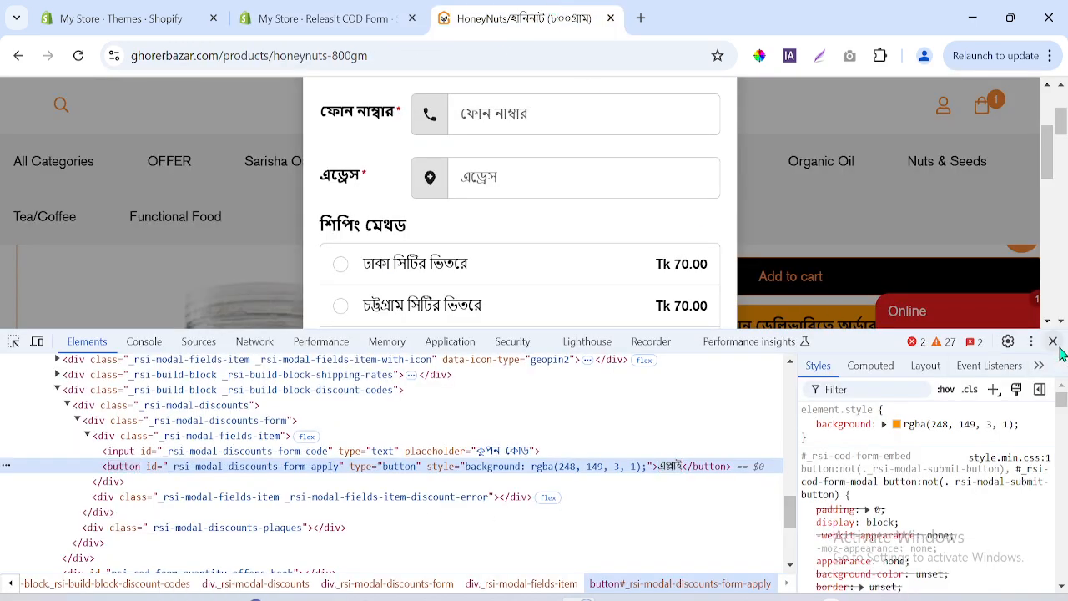
{"action": "left_click", "coordinate": [1053, 342]}
{"action": "left_click", "coordinate": [326, 17]}
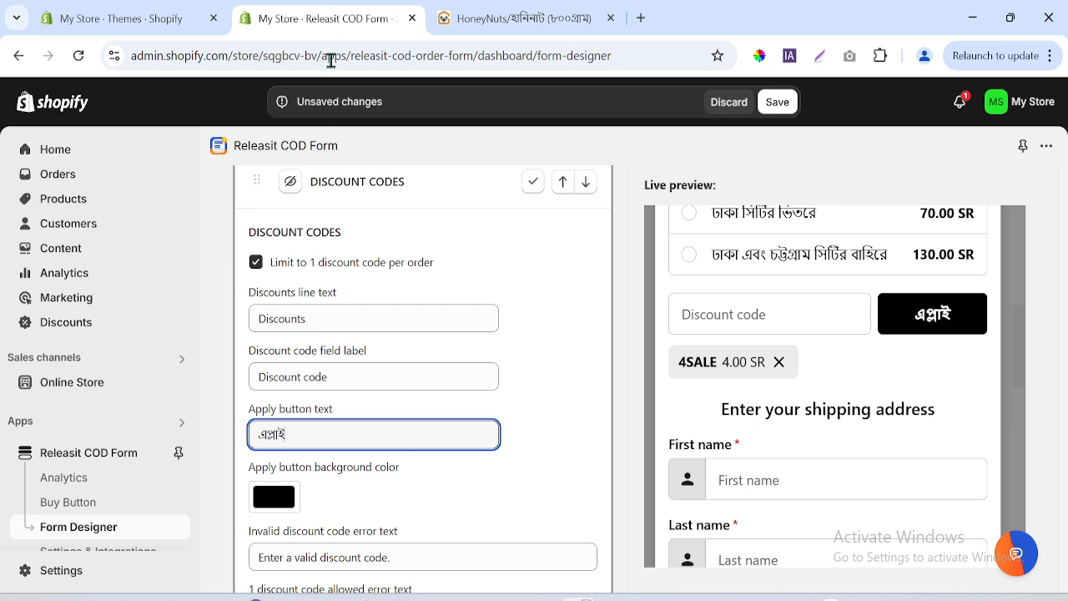
{"action": "left_click", "coordinate": [270, 500]}
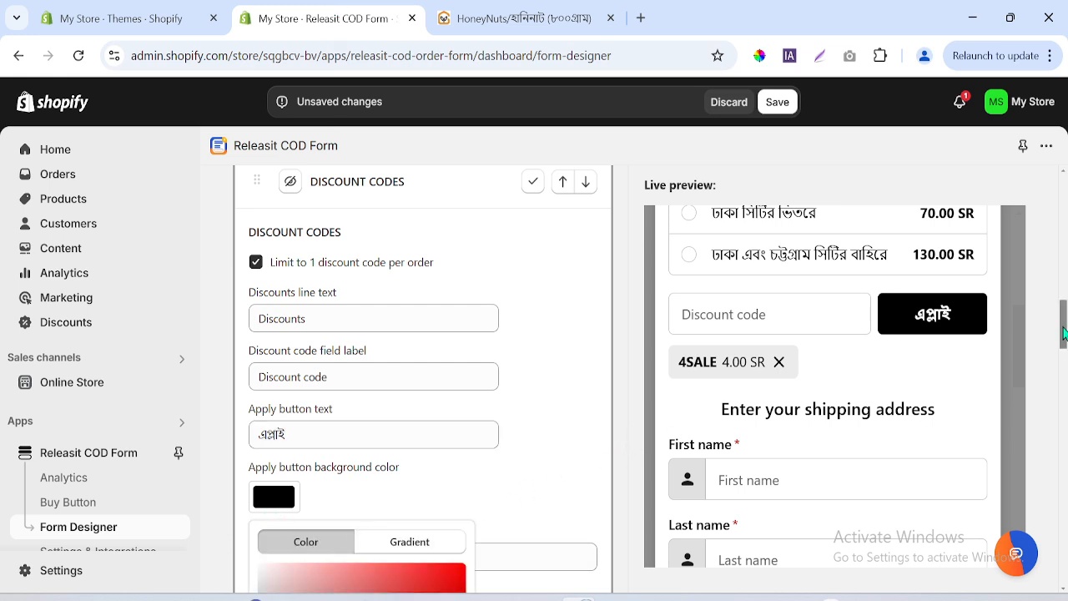
{"action": "scroll", "coordinate": [423, 375], "scroll_direction": "down", "scroll_amount": 4}
{"action": "left_click", "coordinate": [400, 534]}
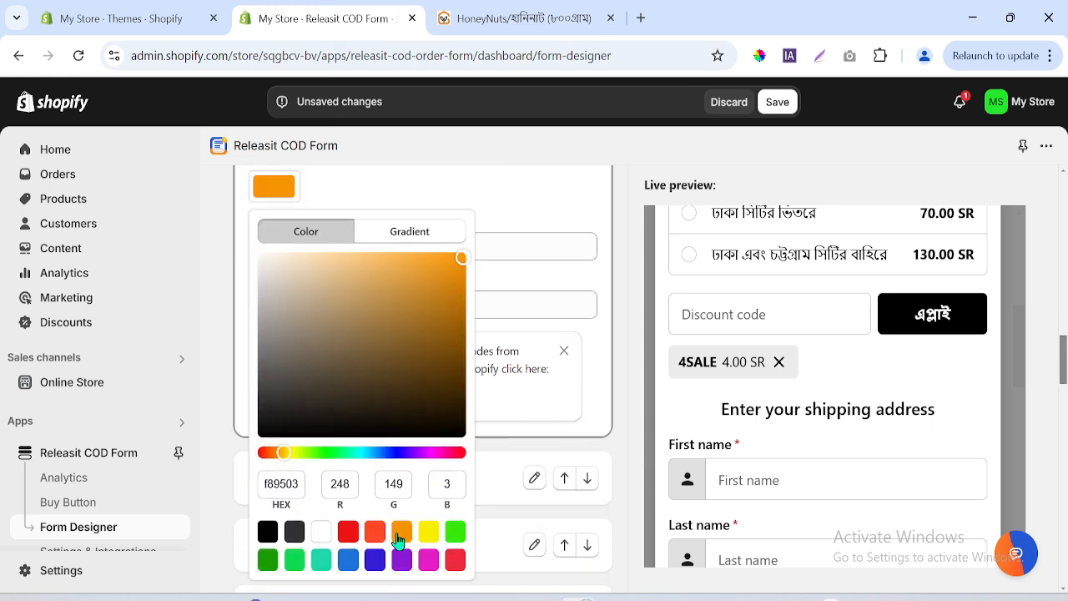
{"action": "left_click", "coordinate": [499, 188]}
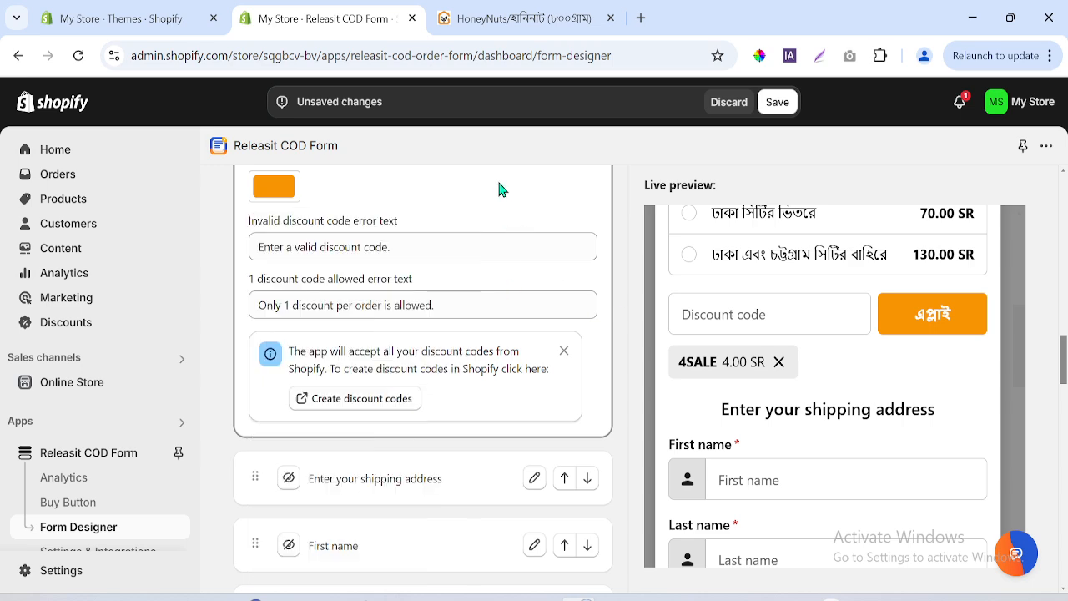
- Select the discount code field label text, then finish editing the Discount codes block
{"action": "scroll", "coordinate": [423, 376], "scroll_direction": "up", "scroll_amount": 3}
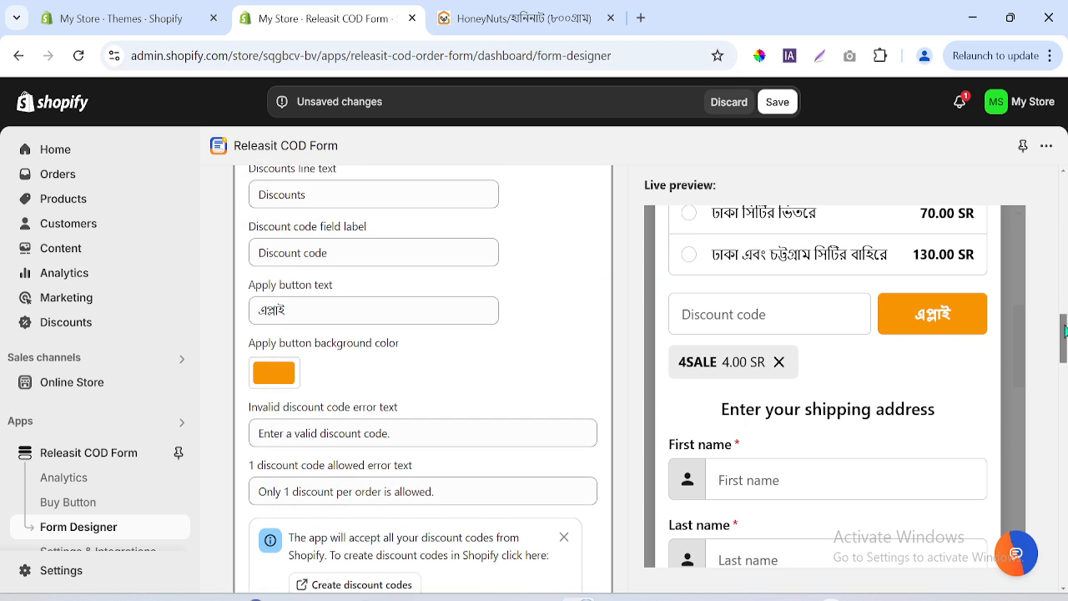
{"action": "scroll", "coordinate": [1064, 355], "scroll_direction": "up", "scroll_amount": 3}
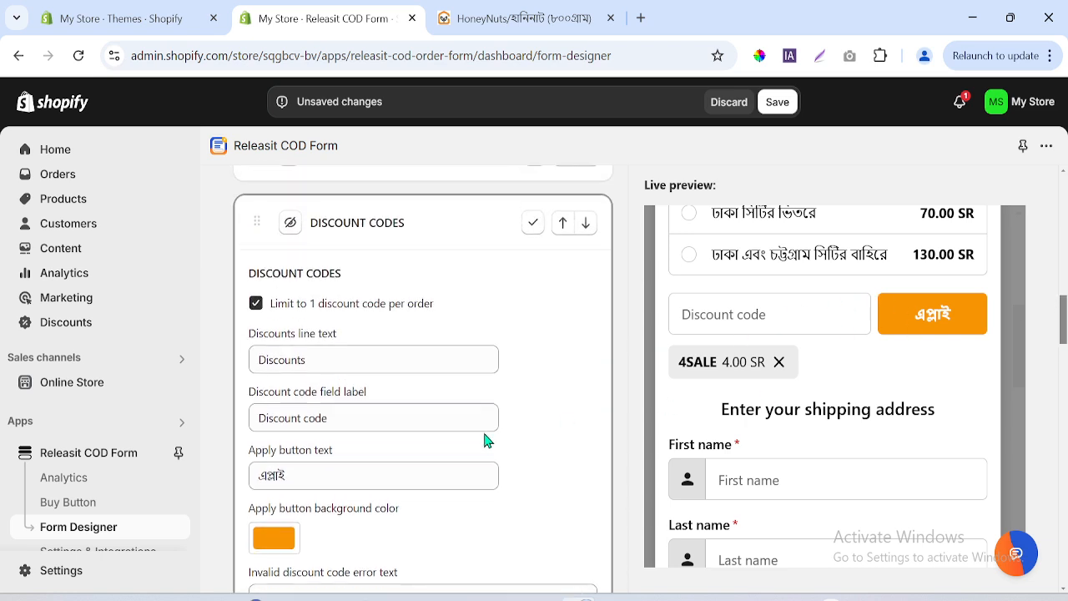
{"action": "double_click", "coordinate": [317, 418]}
{"action": "triple_click", "coordinate": [332, 418]}
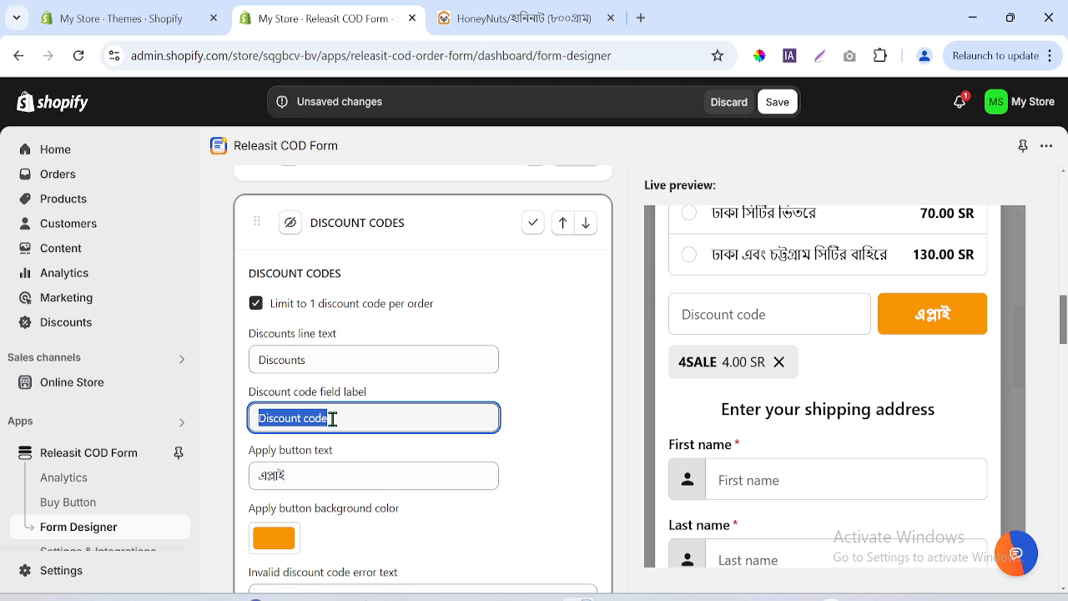
{"action": "left_click", "coordinate": [533, 222]}
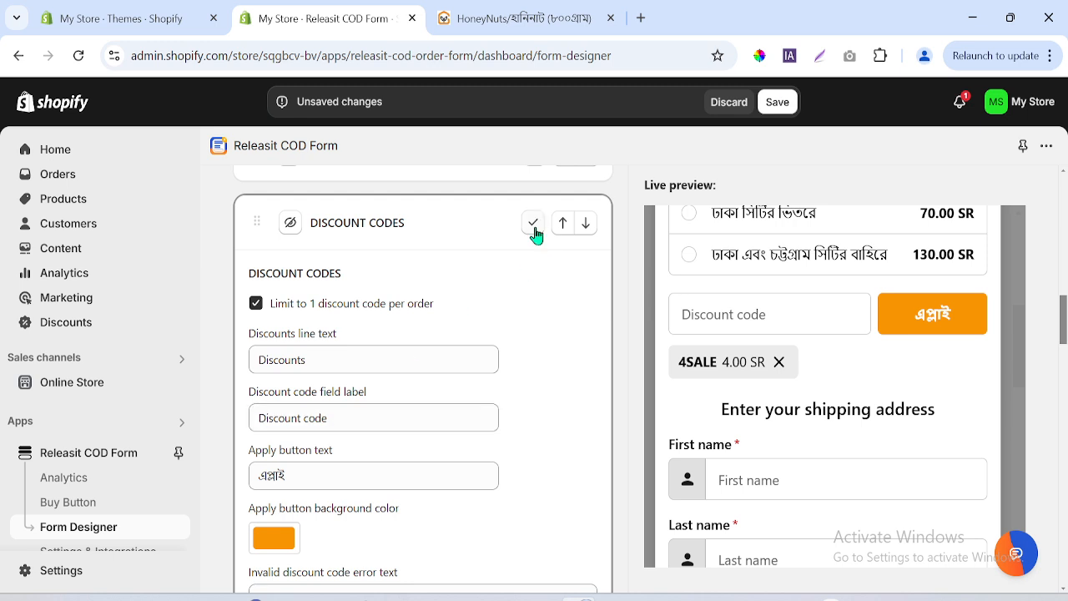
- Check the coupon field, cart items and totals section of ghorerbazar.com's order form, then return to the form designer
{"action": "left_click", "coordinate": [480, 8]}
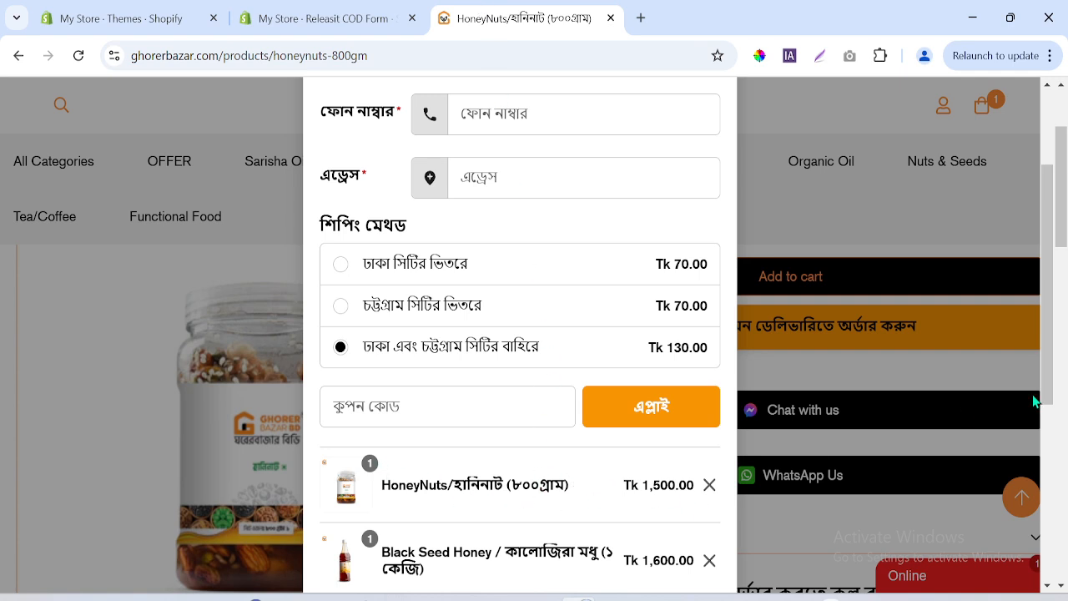
{"action": "scroll", "coordinate": [634, 387], "scroll_direction": "down", "scroll_amount": 2}
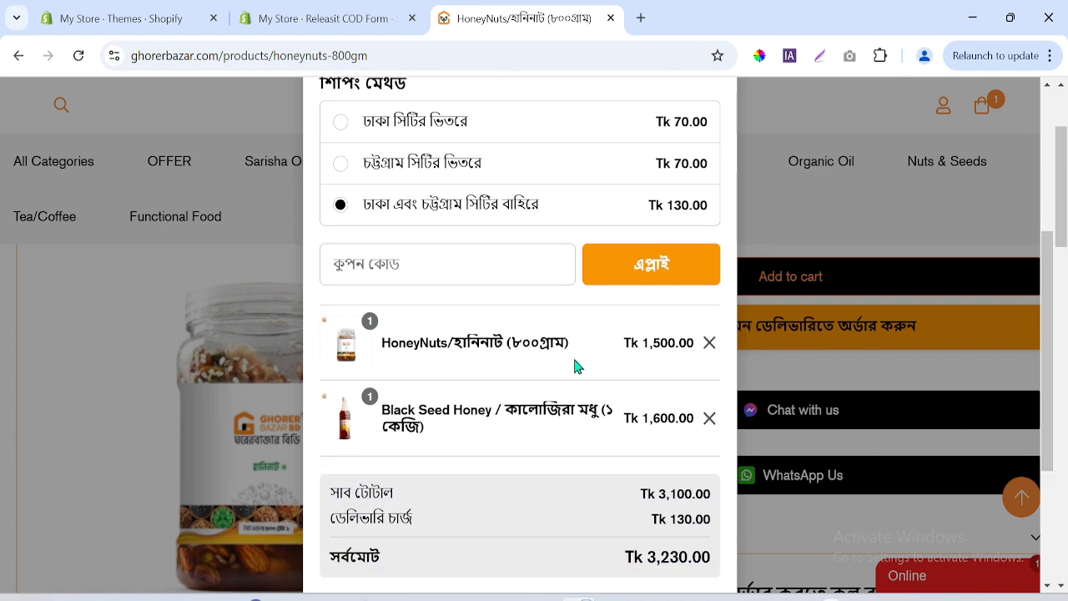
{"action": "left_click", "coordinate": [357, 20]}
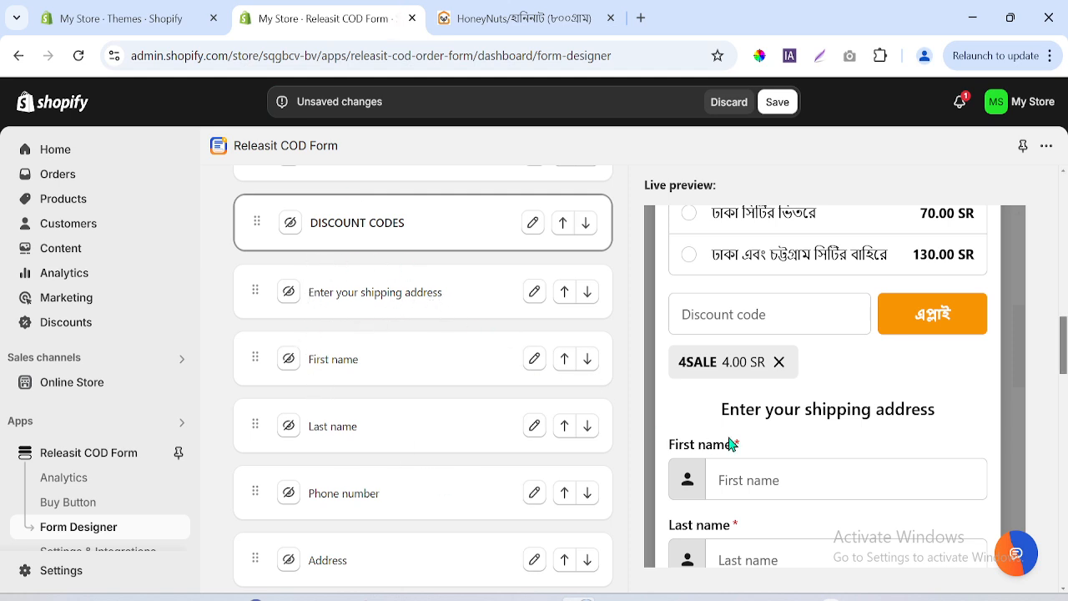
- Hide the "Enter your shipping address" heading and the First name, Last name, Phone number and Address fields
{"action": "left_click", "coordinate": [290, 293]}
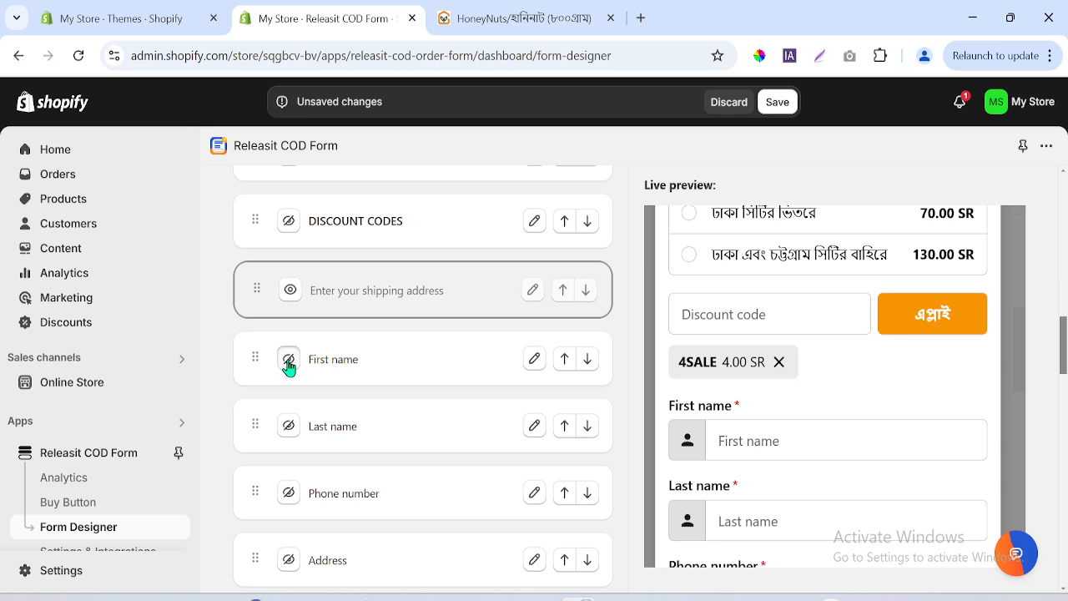
{"action": "left_click", "coordinate": [288, 360]}
{"action": "left_click", "coordinate": [287, 430]}
{"action": "left_click", "coordinate": [288, 494]}
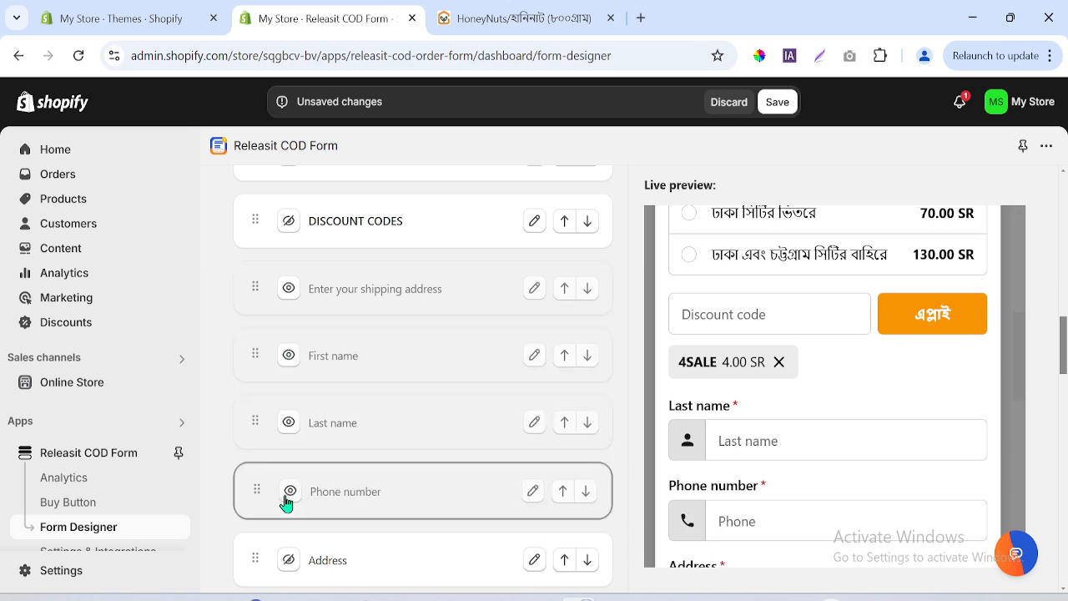
{"action": "left_click", "coordinate": [288, 561]}
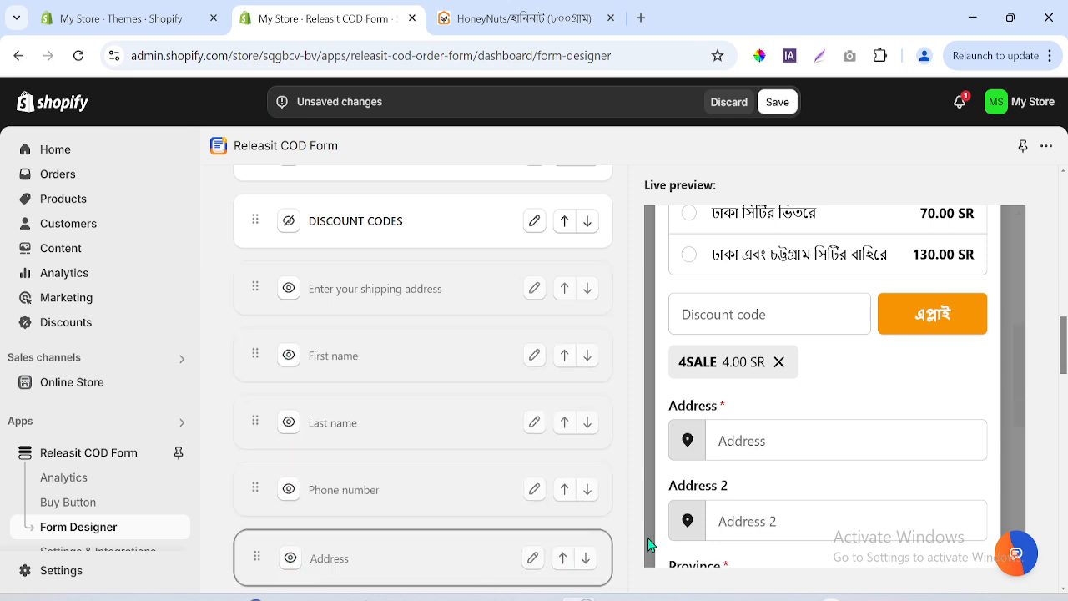
- Hide the Address 2, Province, City and Zip code fields from the form
{"action": "scroll", "coordinate": [651, 542], "scroll_direction": "down", "scroll_amount": 2}
{"action": "scroll", "coordinate": [446, 401], "scroll_direction": "down", "scroll_amount": 3}
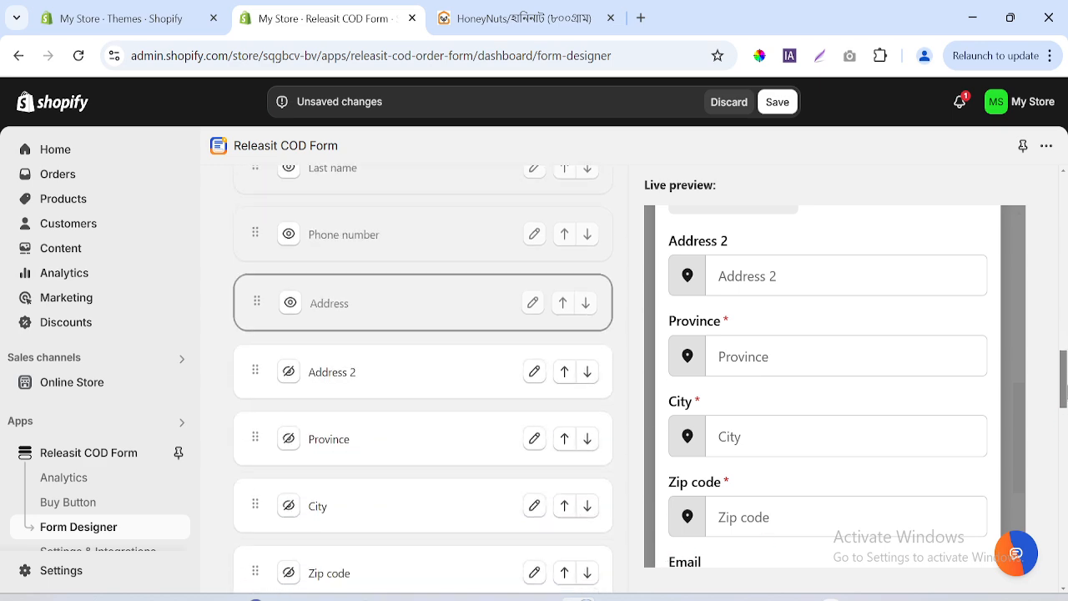
{"action": "left_click", "coordinate": [287, 357]}
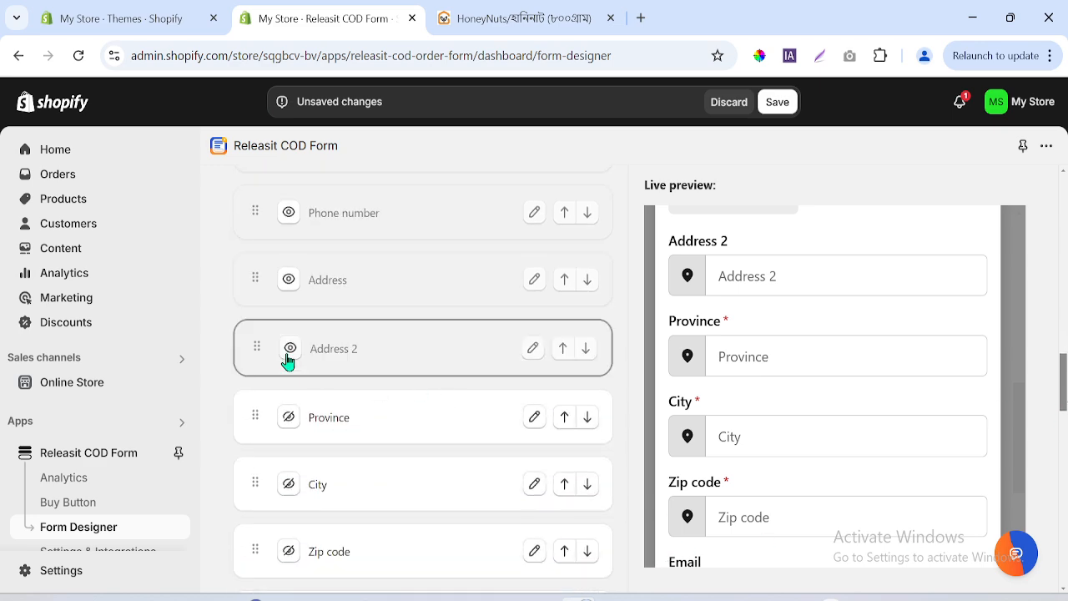
{"action": "left_click", "coordinate": [287, 422]}
{"action": "left_click", "coordinate": [287, 486]}
{"action": "left_click", "coordinate": [288, 547]}
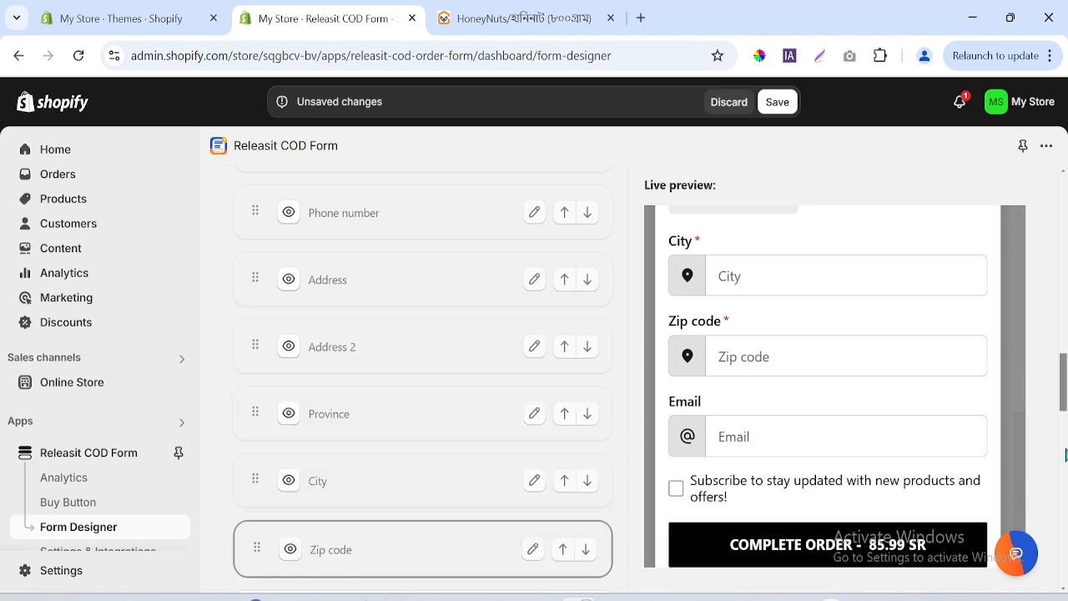
- Hide the Email field and the newsletter subscription checkbox from the form
{"action": "scroll", "coordinate": [1064, 427], "scroll_direction": "down", "scroll_amount": 2}
{"action": "scroll", "coordinate": [1064, 427], "scroll_direction": "down", "scroll_amount": 1}
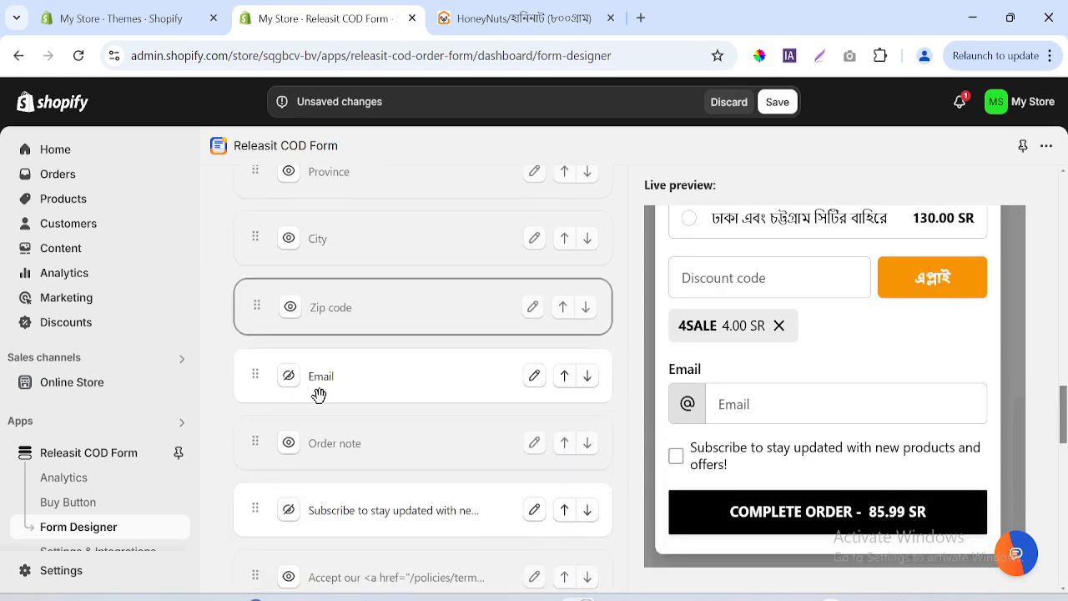
{"action": "left_click", "coordinate": [288, 379]}
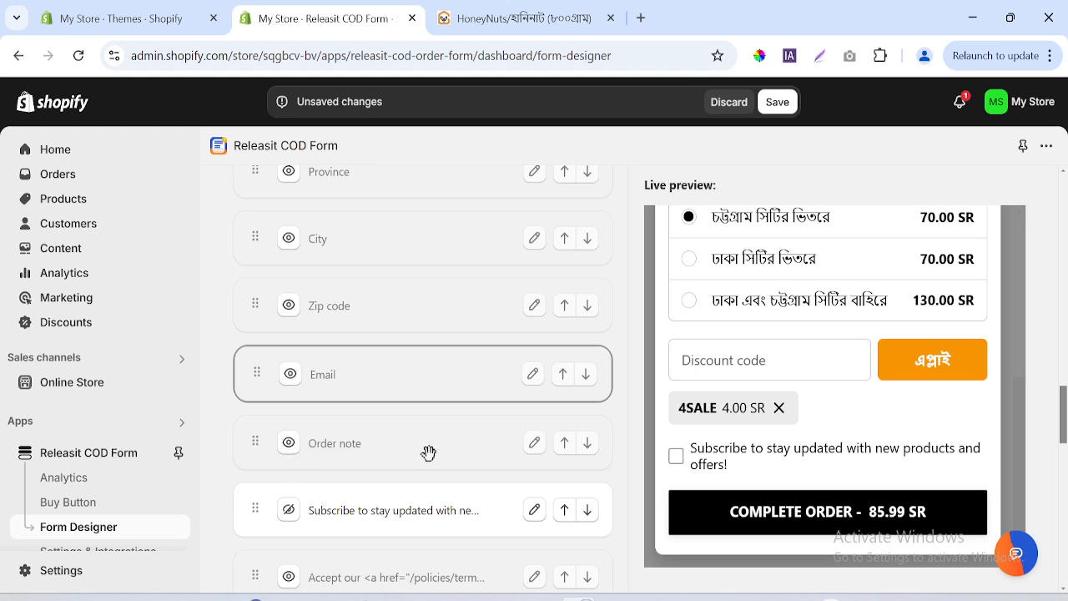
{"action": "left_click", "coordinate": [288, 510]}
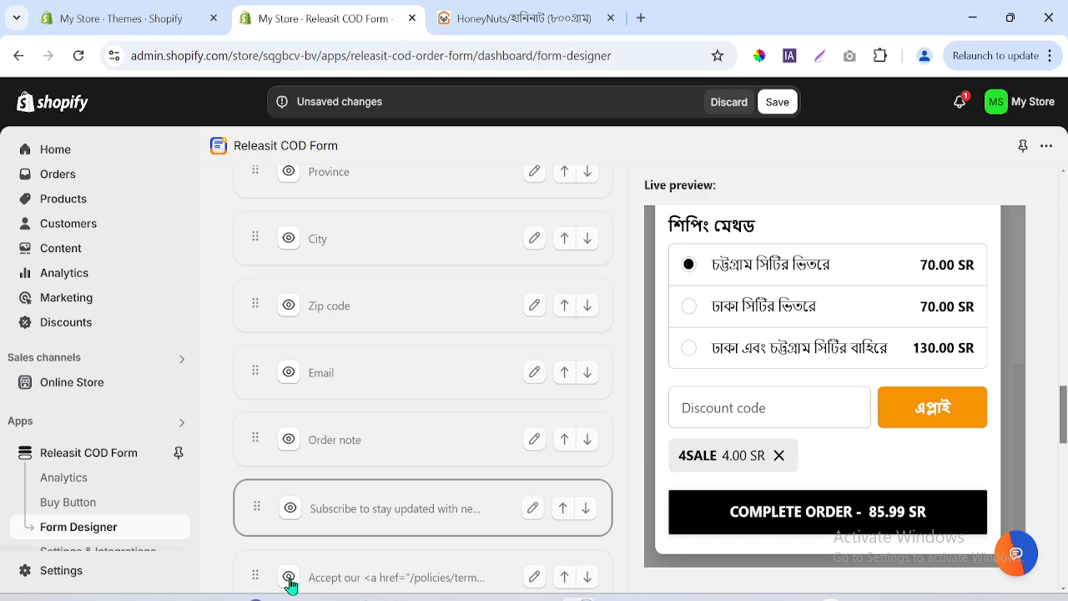
- Examine the form's field blocks and compare their order with the live preview of the cash-on-delivery form
{"action": "scroll", "coordinate": [1048, 444], "scroll_direction": "down", "scroll_amount": 5}
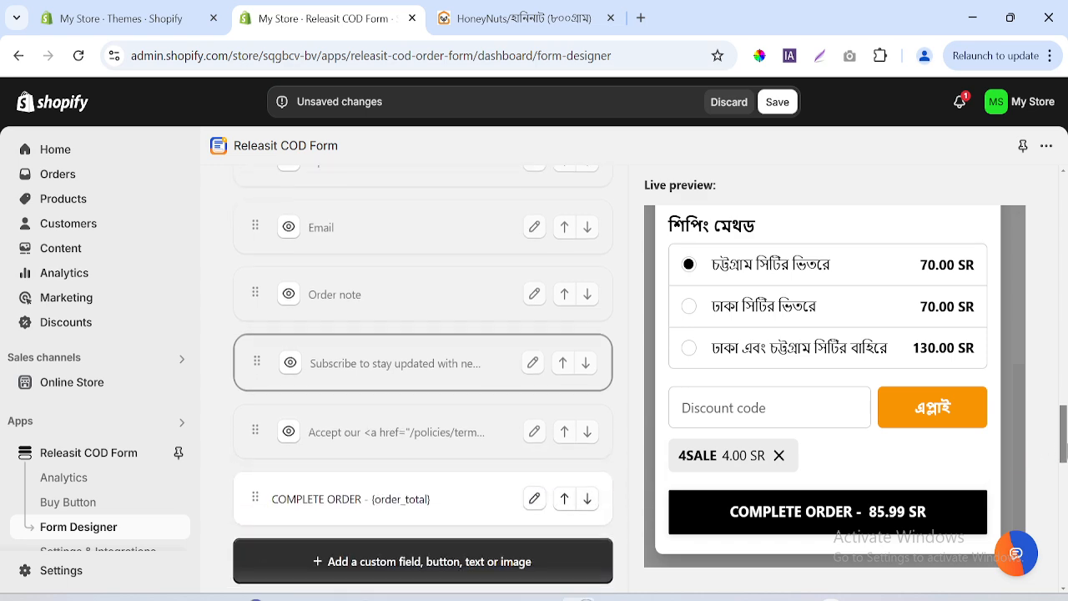
{"action": "scroll", "coordinate": [423, 380], "scroll_direction": "down", "scroll_amount": 1}
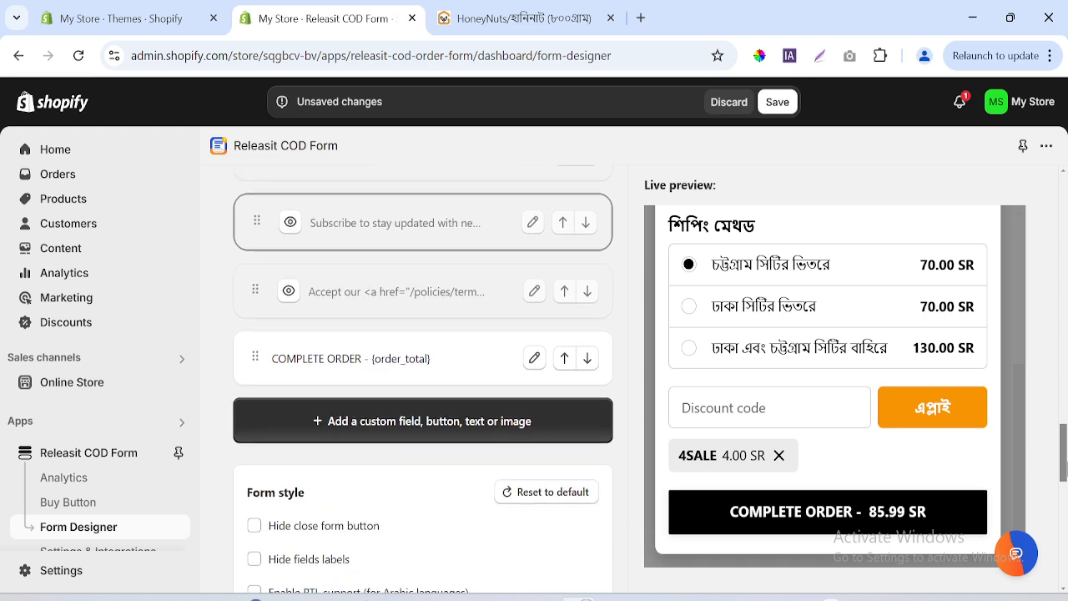
{"action": "scroll", "coordinate": [423, 380], "scroll_direction": "up", "scroll_amount": 5}
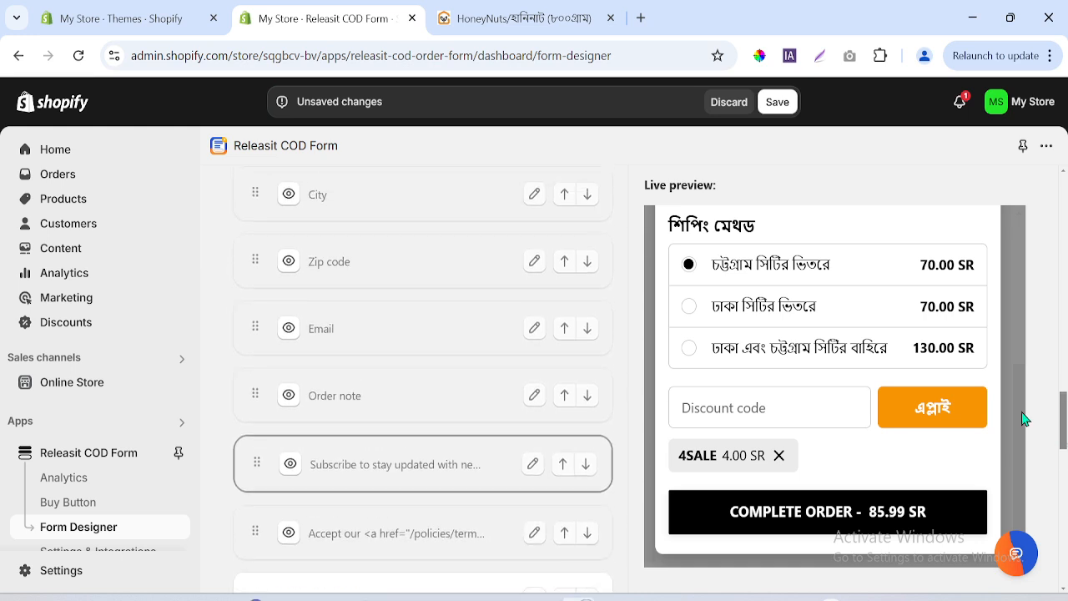
{"action": "scroll", "coordinate": [423, 379], "scroll_direction": "down", "scroll_amount": 3}
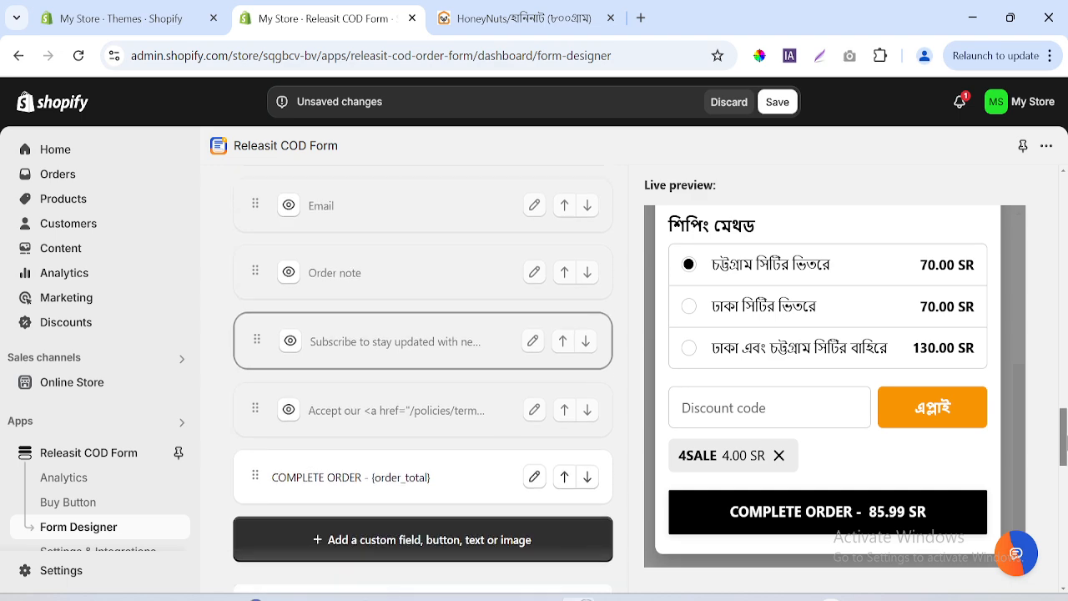
{"action": "scroll", "coordinate": [423, 379], "scroll_direction": "up", "scroll_amount": 1}
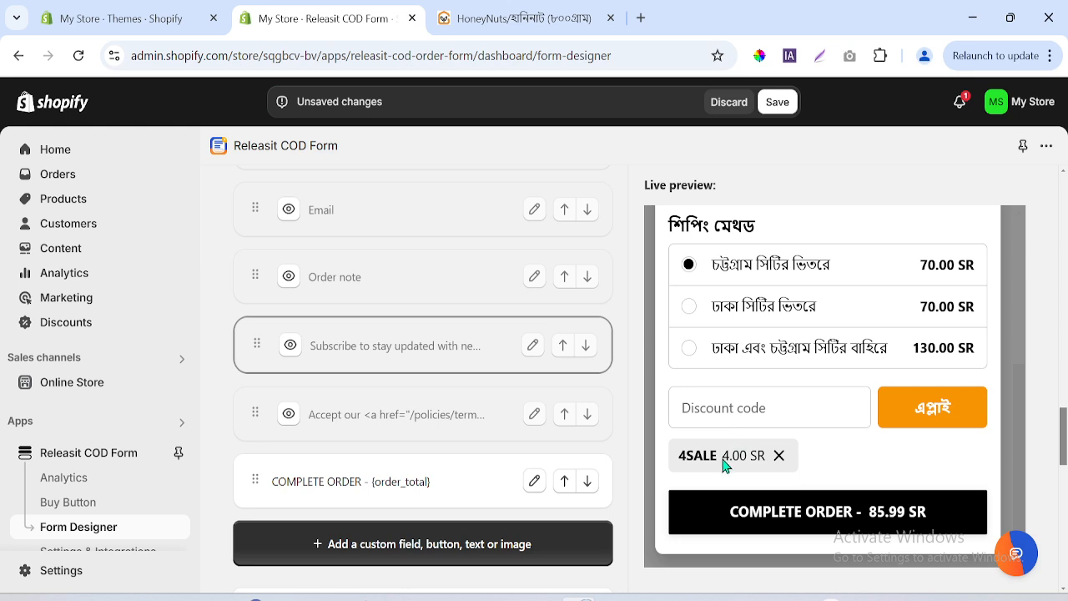
{"action": "scroll", "coordinate": [423, 380], "scroll_direction": "up", "scroll_amount": 3}
{"action": "scroll", "coordinate": [1022, 351], "scroll_direction": "up", "scroll_amount": 4}
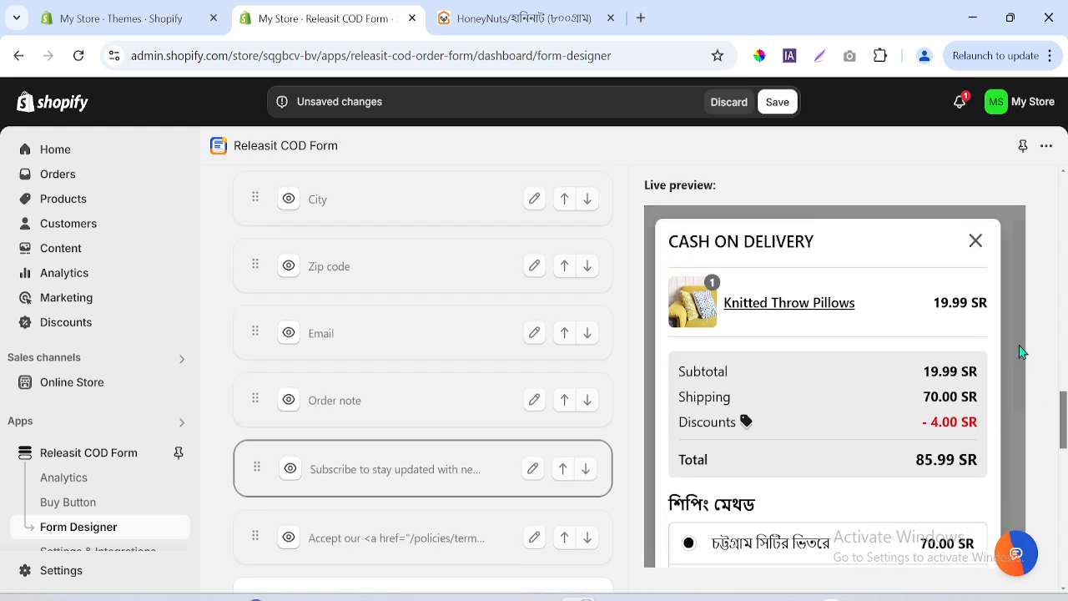
{"action": "scroll", "coordinate": [1016, 377], "scroll_direction": "down", "scroll_amount": 2}
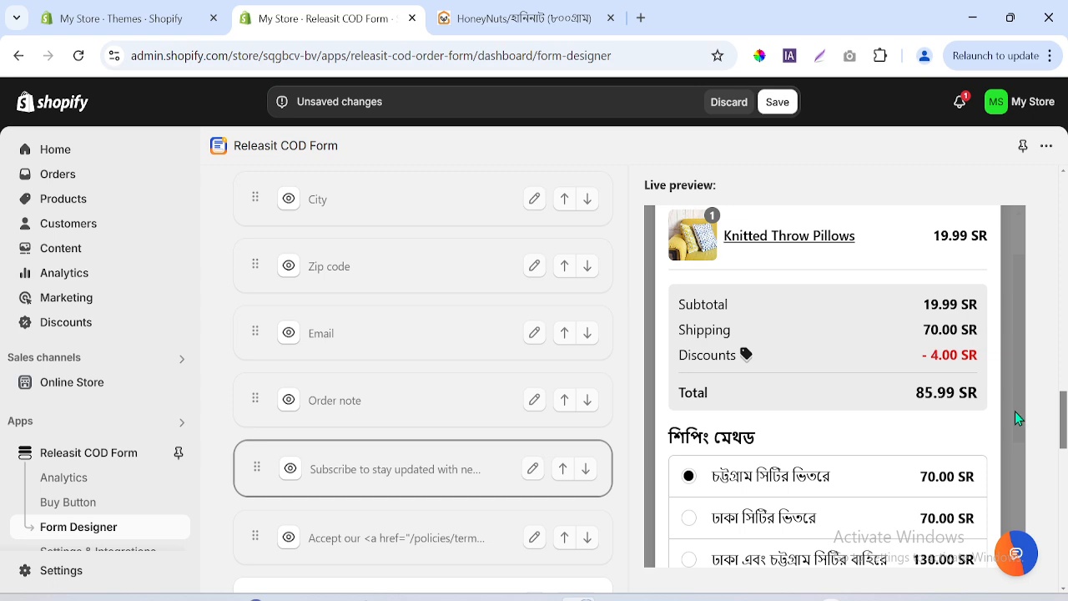
{"action": "left_click_drag", "start_coordinate": [1007, 403], "coordinate": [1001, 321]}
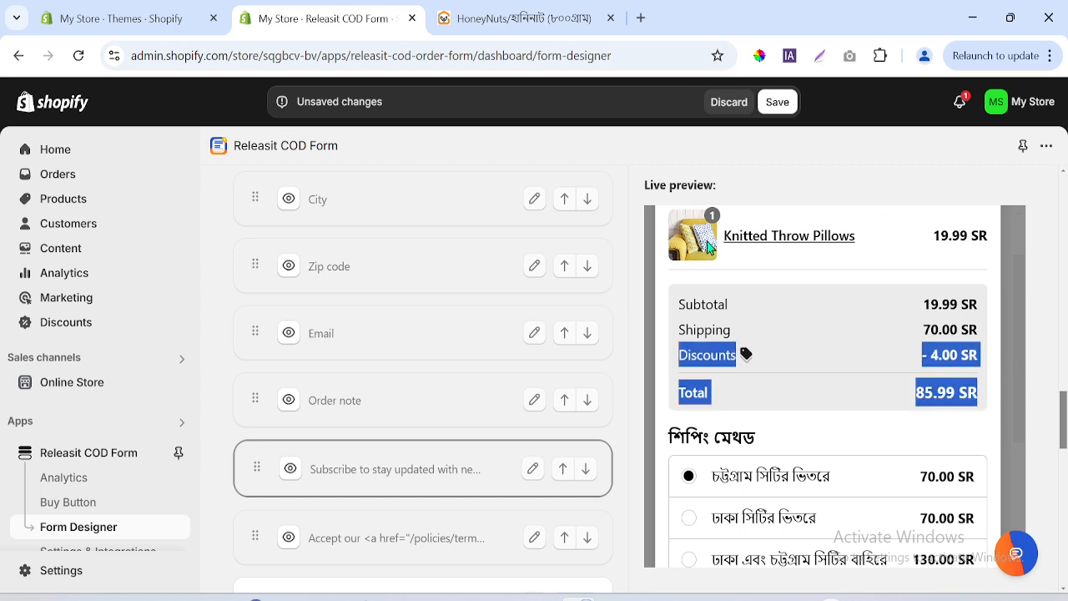
{"action": "left_click", "coordinate": [725, 242]}
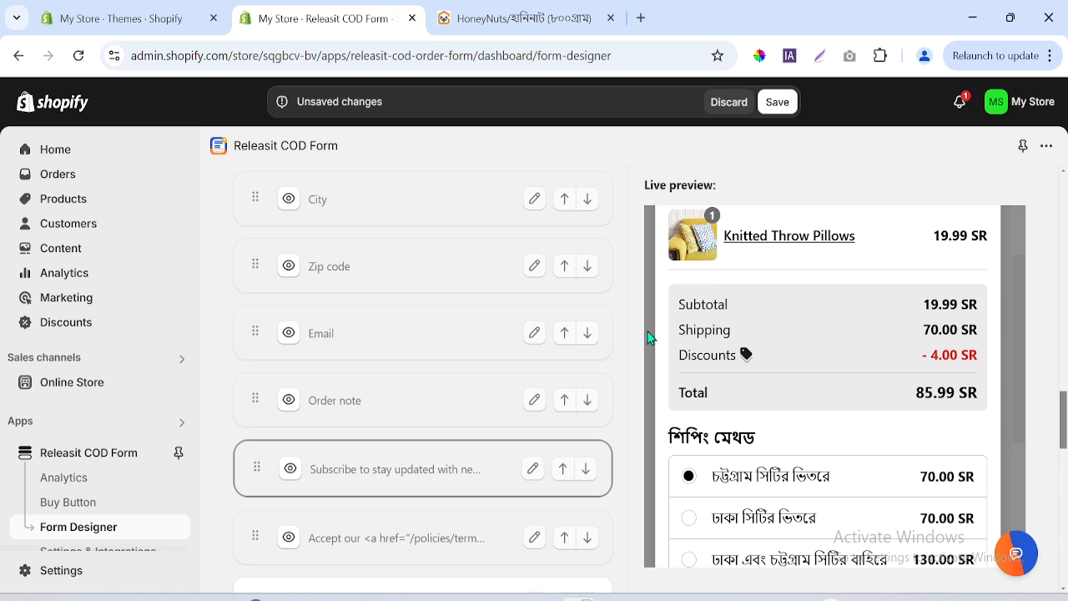
- Move the ORDER SUMMARY block directly below DISCOUNT CODES, using the HoneyNuts store's order form as reference, and check the live preview
{"action": "left_click_drag", "start_coordinate": [650, 337], "coordinate": [1066, 311]}
{"action": "left_click_drag", "start_coordinate": [1066, 422], "coordinate": [1066, 306]}
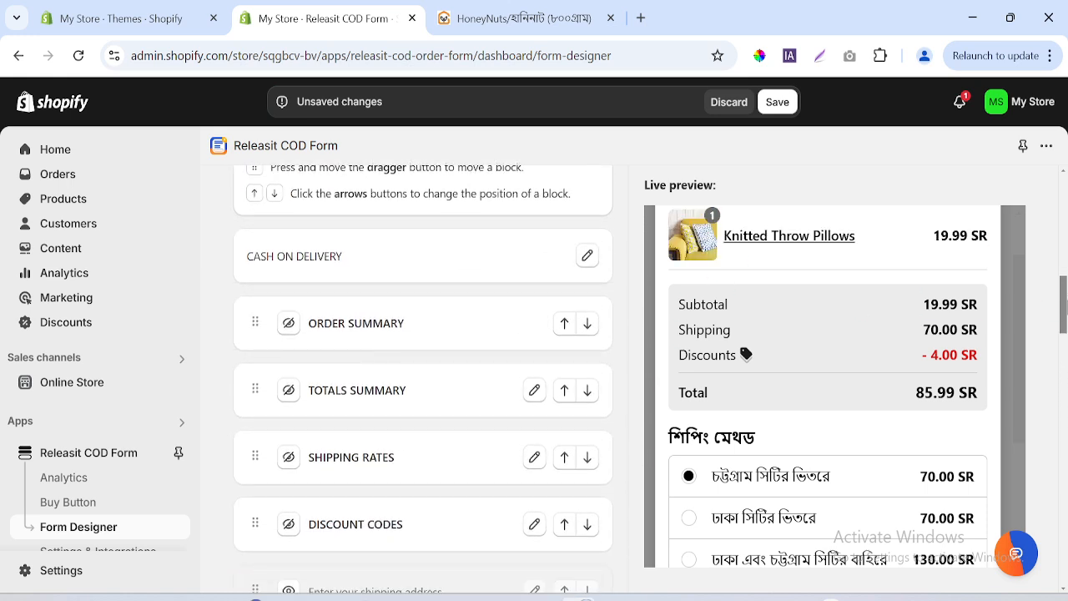
{"action": "left_click", "coordinate": [513, 17]}
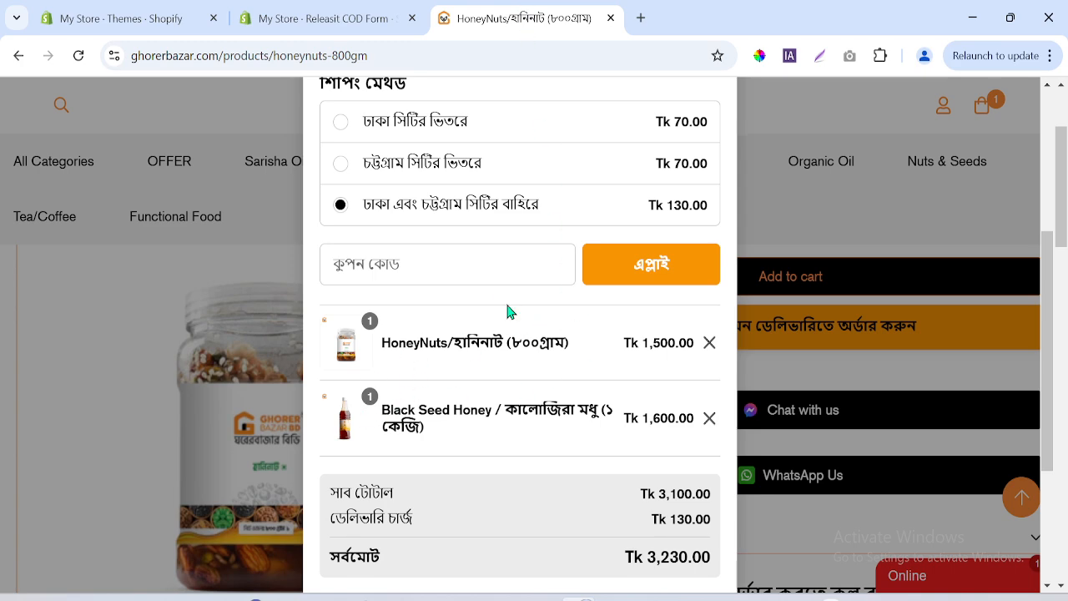
{"action": "left_click", "coordinate": [325, 17]}
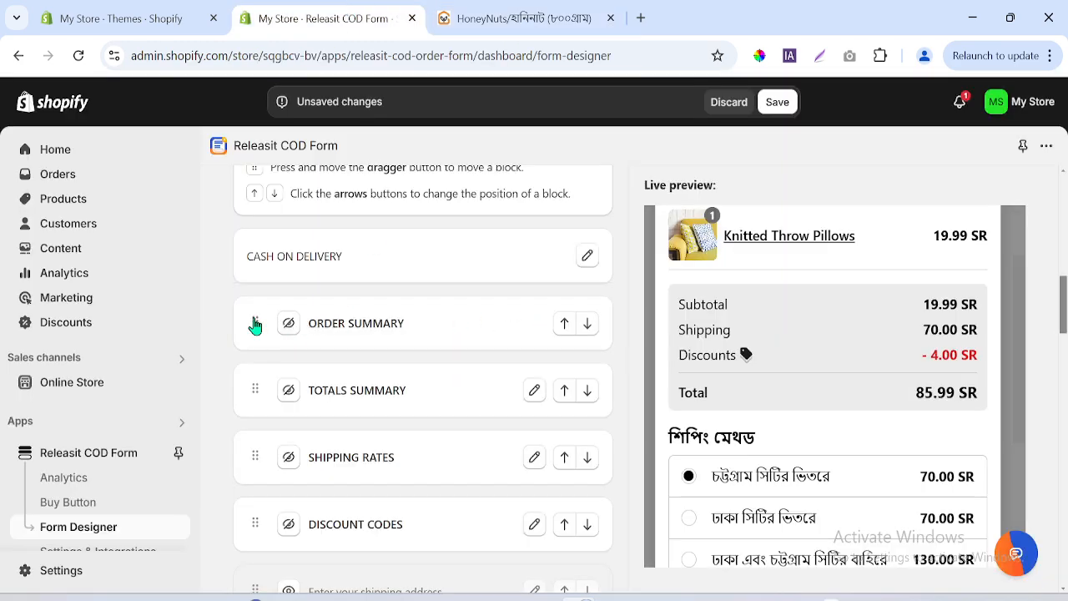
{"action": "left_click_drag", "start_coordinate": [254, 333], "coordinate": [270, 314]}
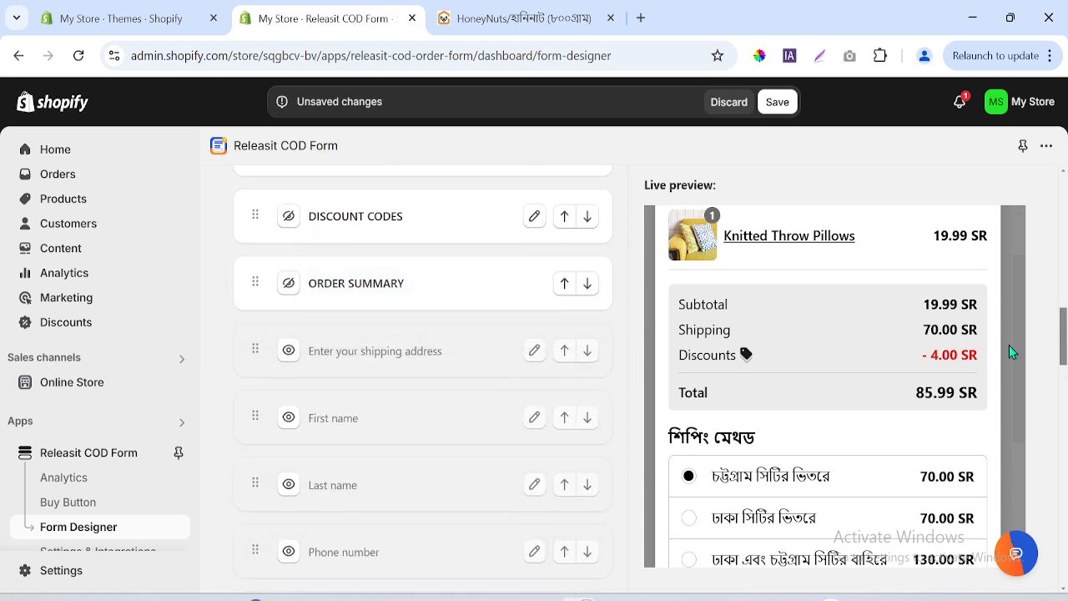
{"action": "scroll", "coordinate": [1009, 345], "scroll_direction": "down", "scroll_amount": 1}
{"action": "left_click_drag", "start_coordinate": [1007, 349], "coordinate": [1014, 380]}
{"action": "left_click_drag", "start_coordinate": [1006, 455], "coordinate": [1018, 516]}
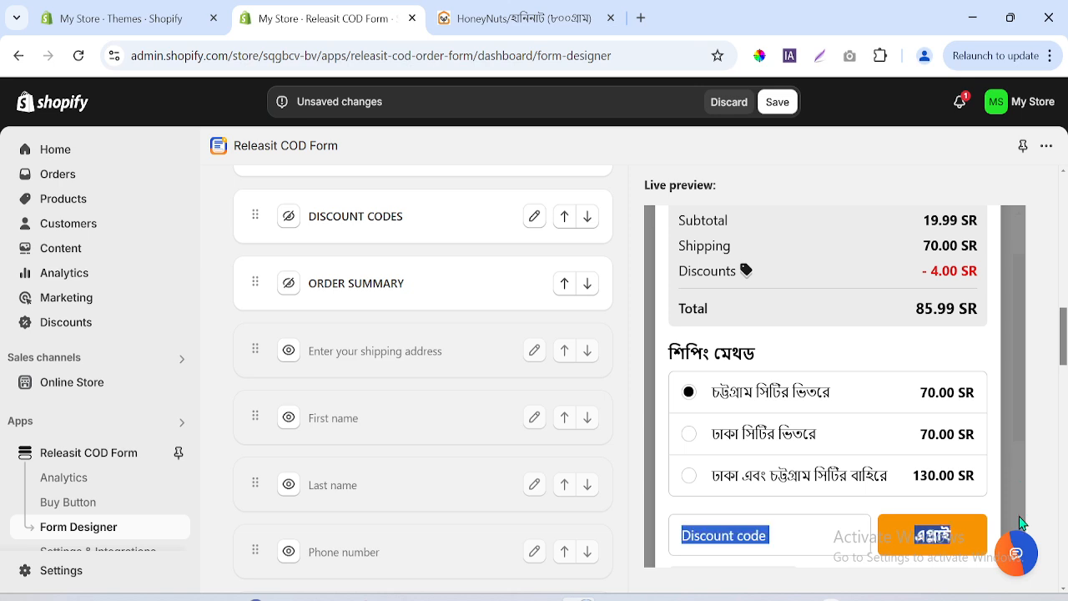
{"action": "left_click", "coordinate": [1018, 515]}
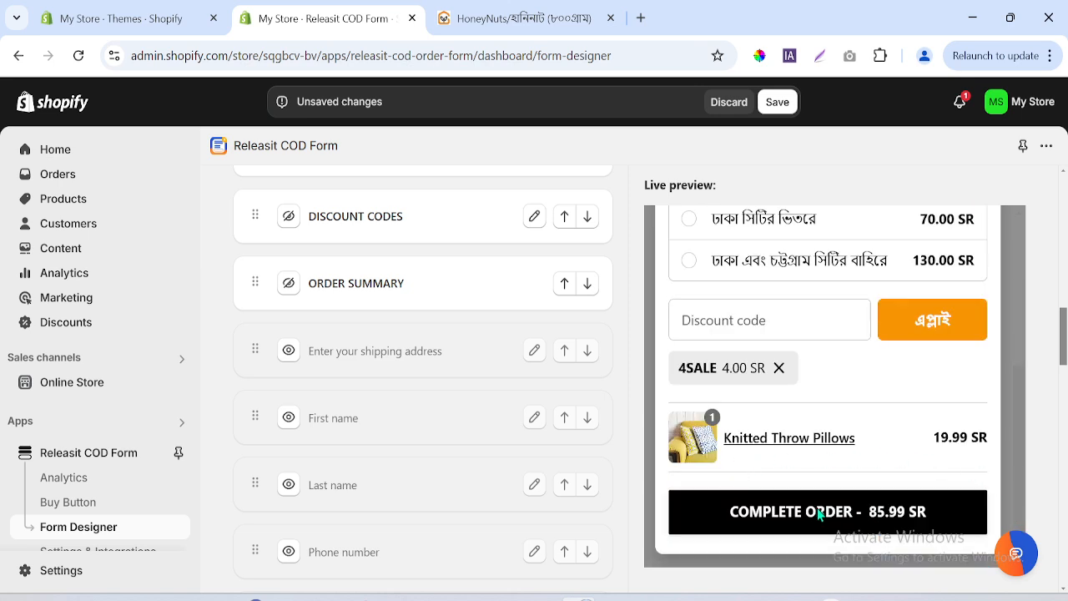
- Inspect the submit button in the HoneyNuts page's order form and copy its text from the page code
{"action": "left_click", "coordinate": [553, 15]}
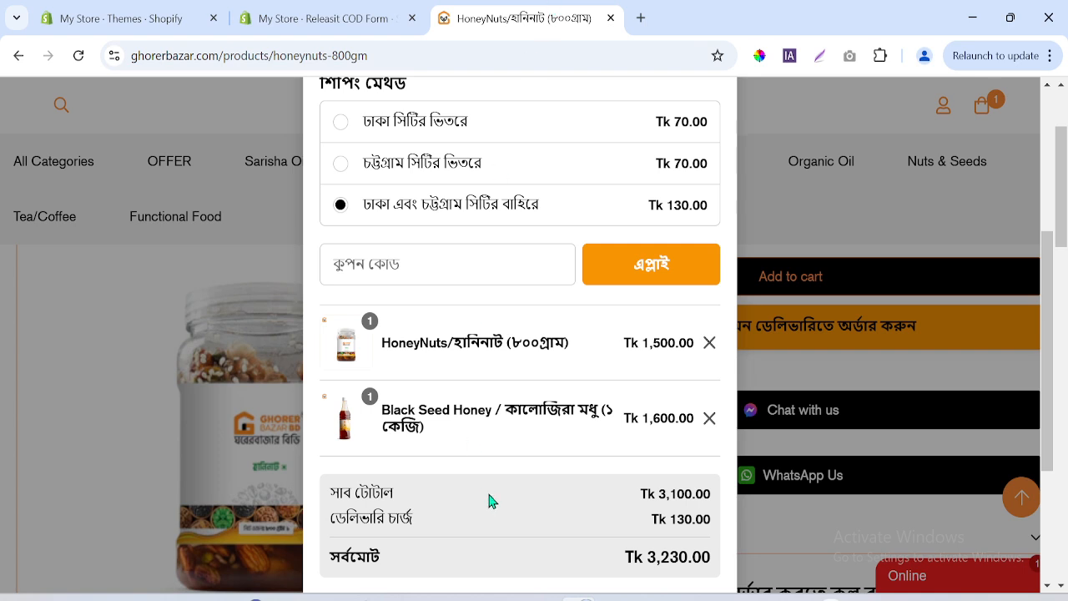
{"action": "left_click_drag", "start_coordinate": [1051, 328], "coordinate": [1052, 442]}
{"action": "right_click", "coordinate": [391, 458]}
{"action": "left_click", "coordinate": [450, 427]}
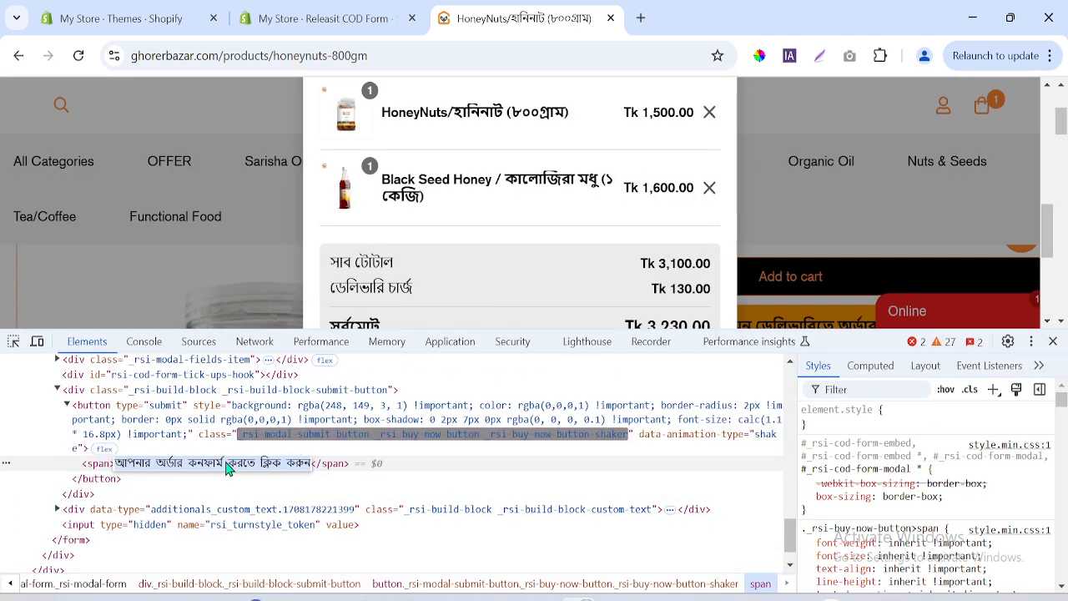
- Set the form designer's submit button text to "আপনার অর্ডার কনফার্ম করতে ক্লিক করুন"
{"action": "left_click", "coordinate": [367, 13]}
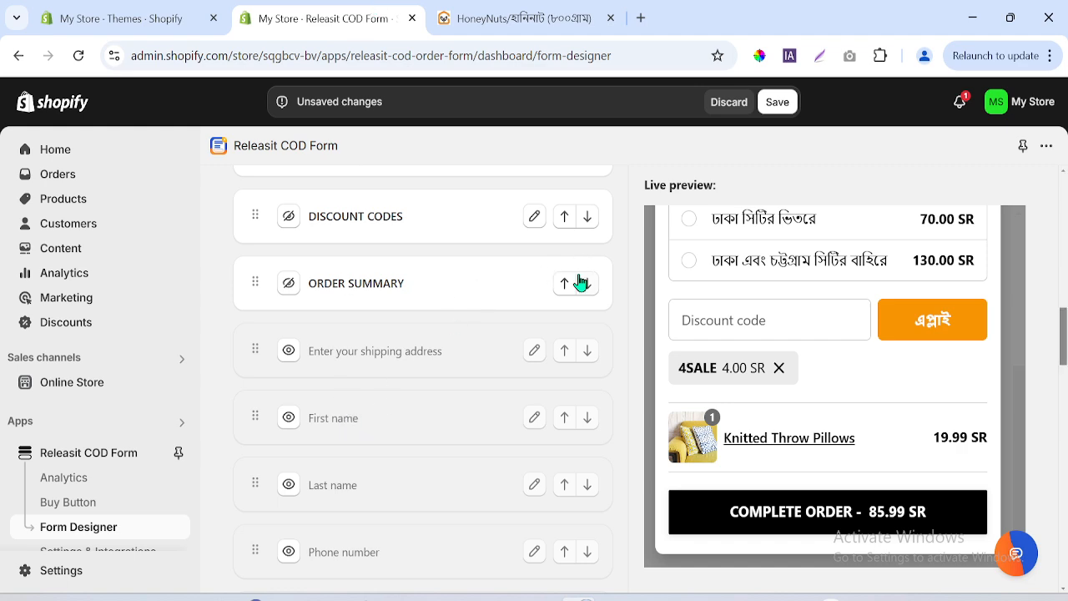
{"action": "left_click_drag", "start_coordinate": [1065, 347], "coordinate": [1066, 473]}
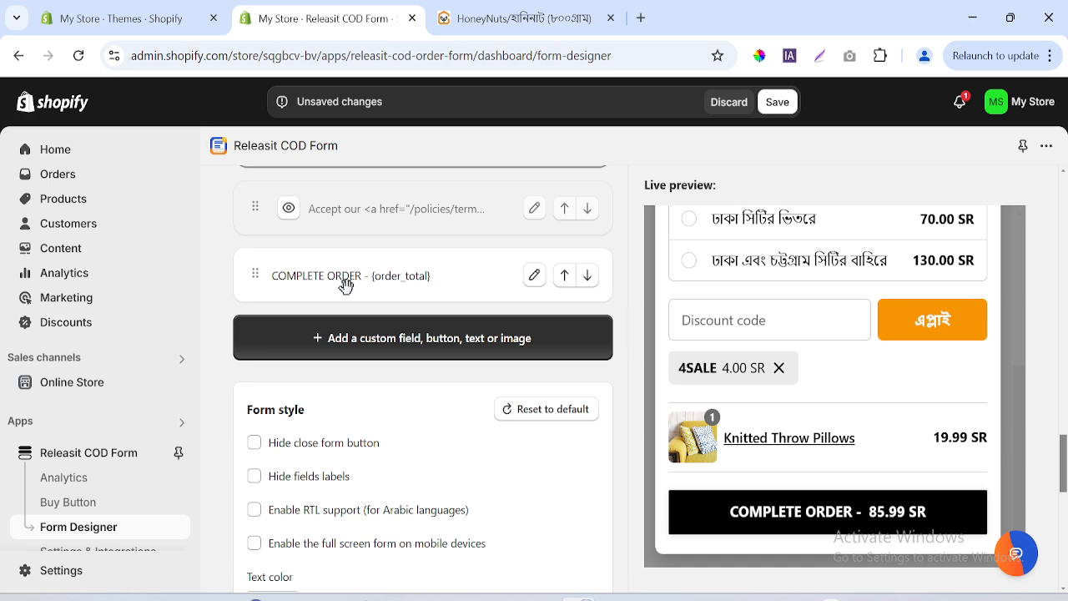
{"action": "left_click", "coordinate": [535, 278]}
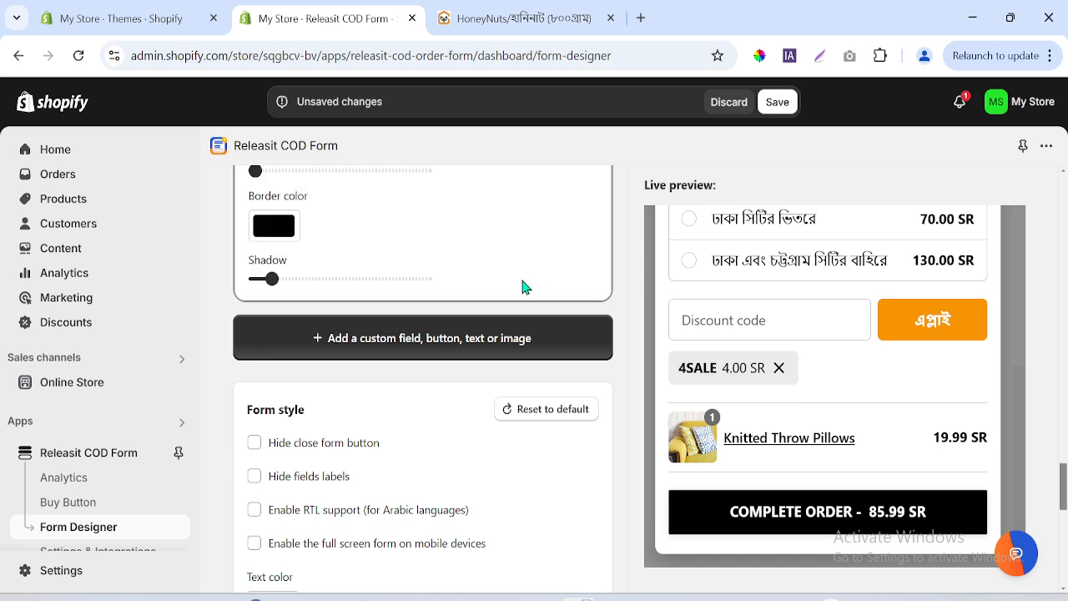
{"action": "left_click_drag", "start_coordinate": [1066, 479], "coordinate": [1065, 404]}
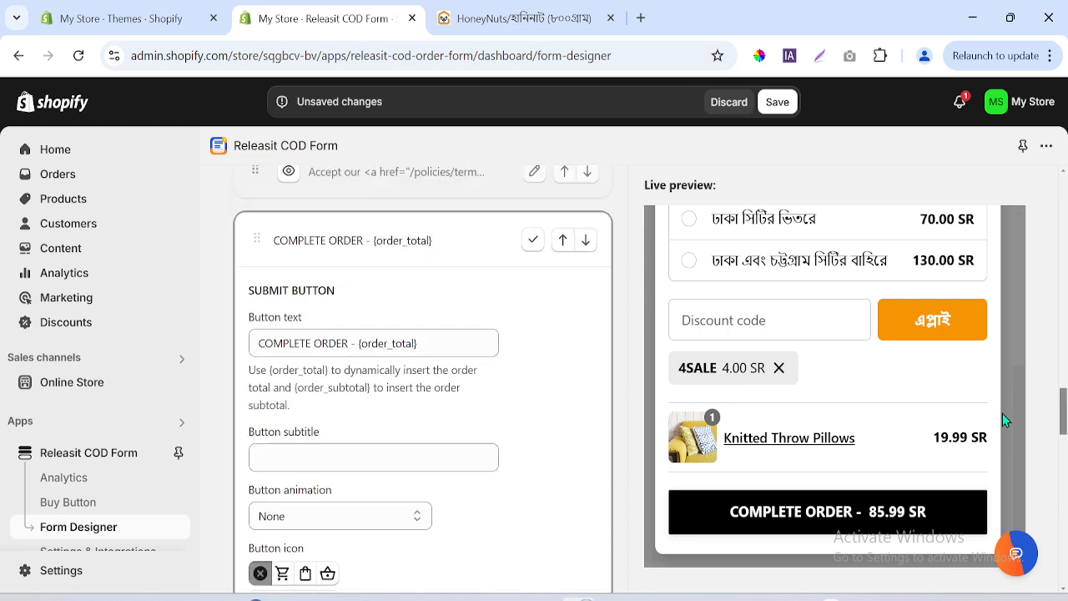
{"action": "triple_click", "coordinate": [433, 337]}
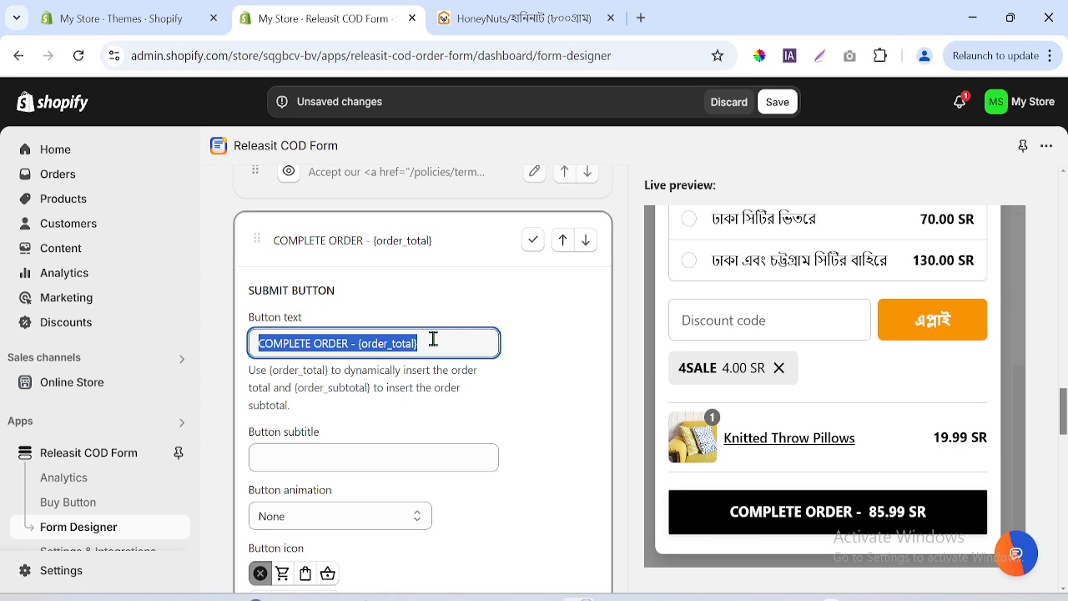
{"action": "type", "text": "আপনার অর্ডার কনফার্ম করতে ক্লিক করুন"}
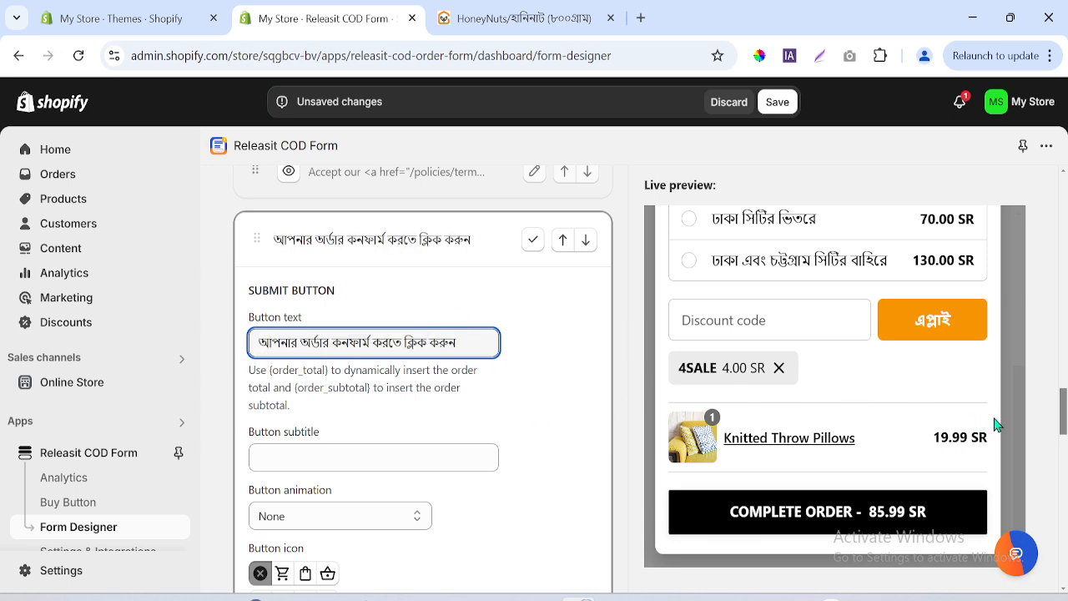
- Save the form designer changes and review the updated form in the live preview
{"action": "left_click_drag", "start_coordinate": [1065, 429], "coordinate": [1065, 443]}
{"action": "left_click", "coordinate": [777, 102]}
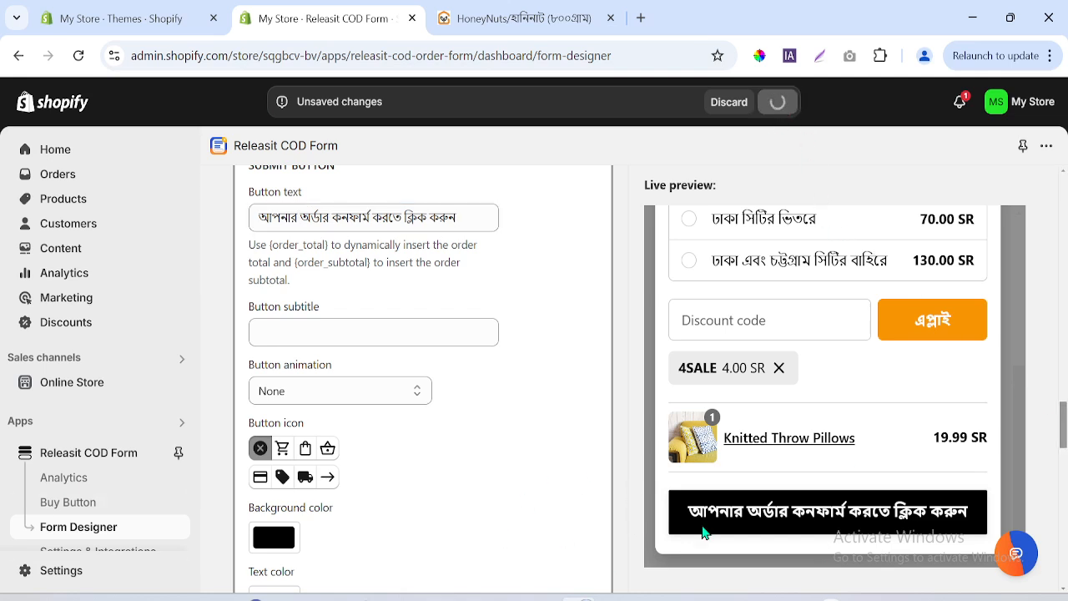
{"action": "left_click_drag", "start_coordinate": [1066, 430], "coordinate": [1065, 213]}
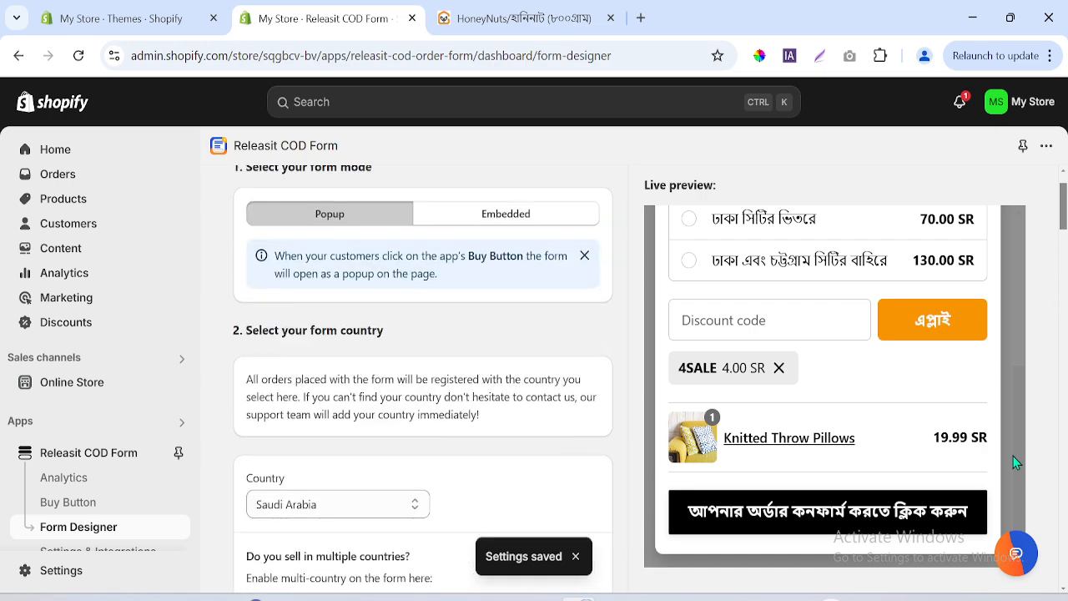
{"action": "scroll", "coordinate": [1016, 371], "scroll_direction": "up", "scroll_amount": 5}
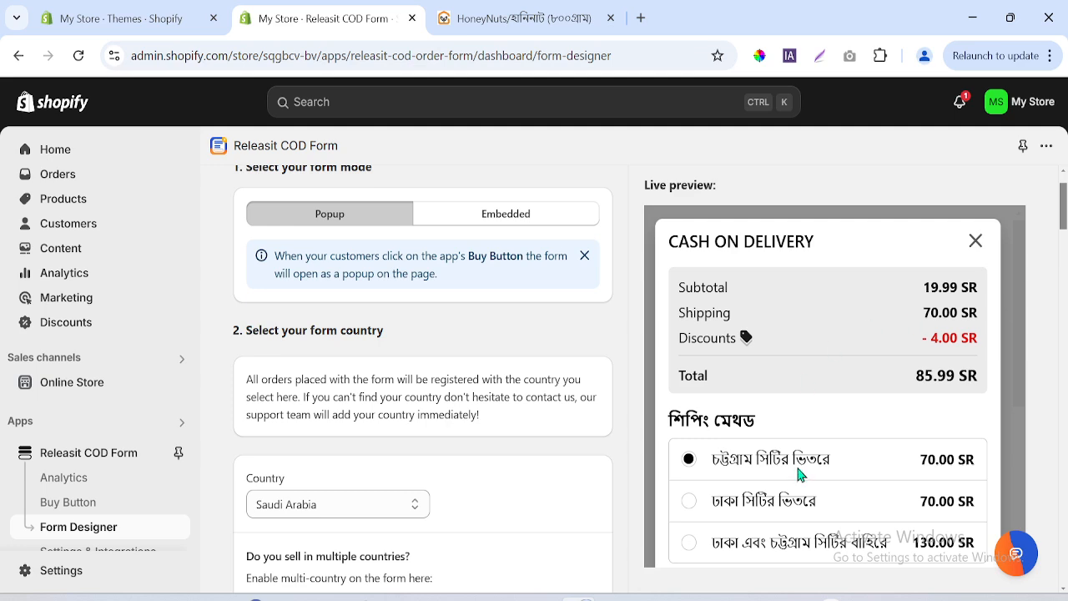
- View the online store from the Themes page and open the Black Garlic – 500gm product
{"action": "left_click", "coordinate": [79, 12]}
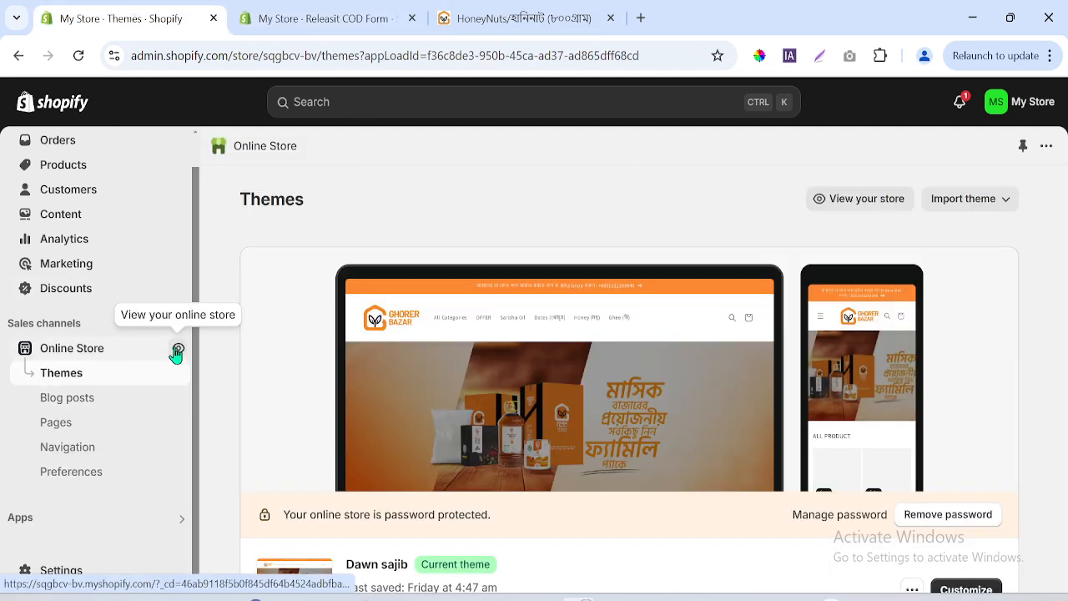
{"action": "left_click", "coordinate": [177, 351]}
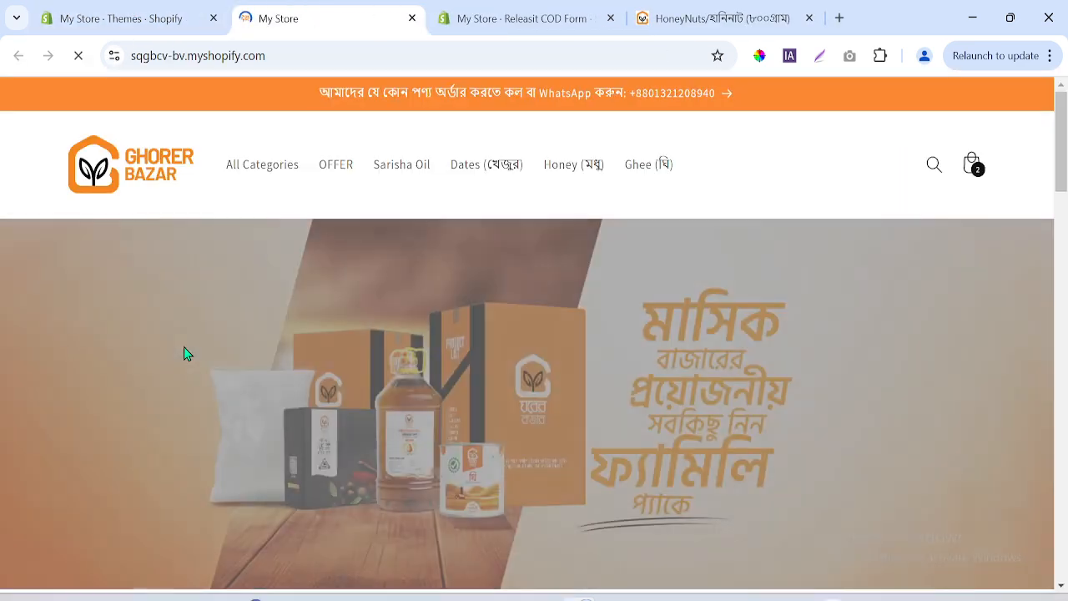
{"action": "scroll", "coordinate": [183, 353], "scroll_direction": "down", "scroll_amount": 6}
{"action": "scroll", "coordinate": [543, 453], "scroll_direction": "down", "scroll_amount": 1}
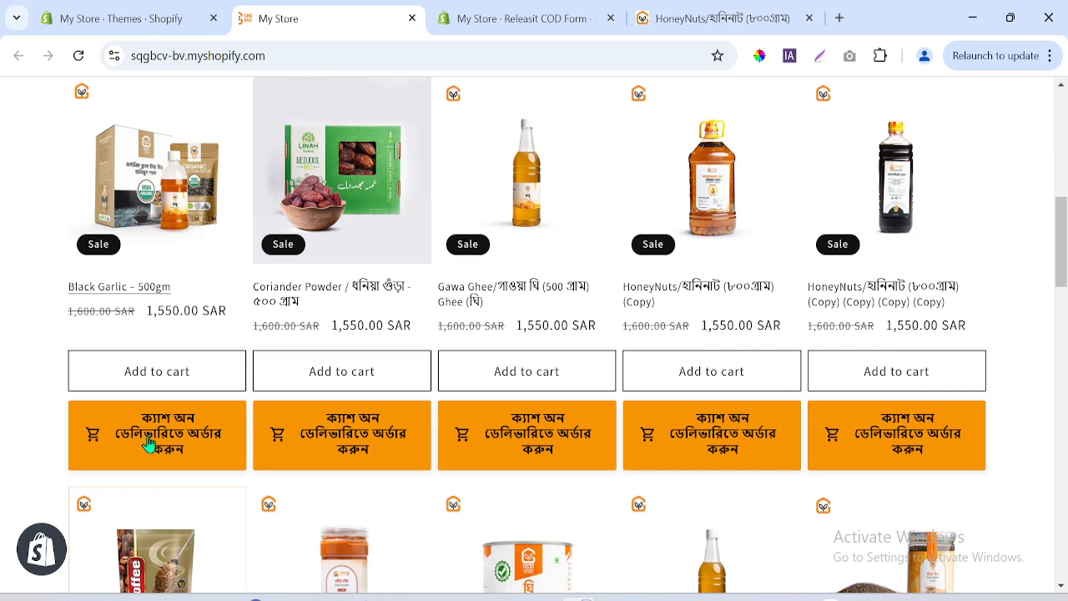
{"action": "left_click", "coordinate": [170, 225]}
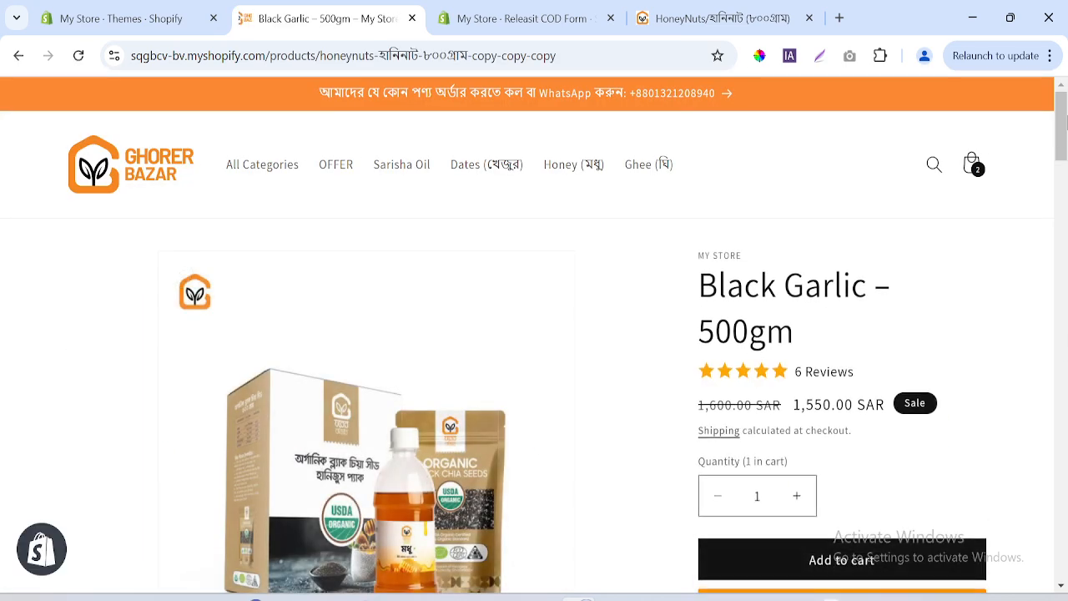
- Open the cash on delivery order form for Black Garlic – 500gm and review its layout and labels
{"action": "left_click_drag", "start_coordinate": [1064, 121], "coordinate": [1063, 161]}
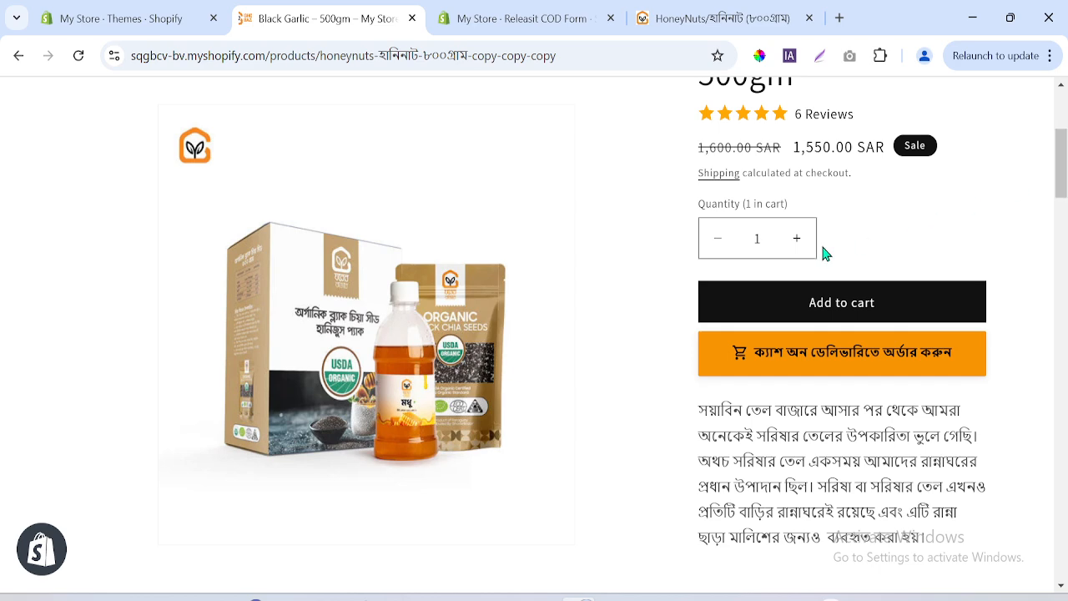
{"action": "left_click", "coordinate": [720, 356]}
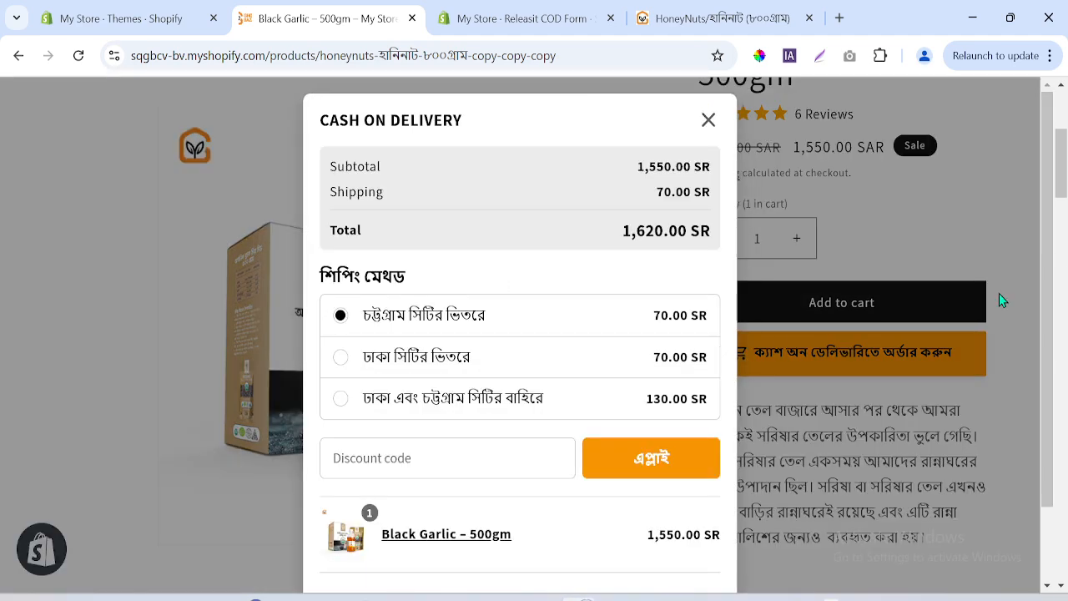
{"action": "scroll", "coordinate": [1056, 209], "scroll_direction": "down", "scroll_amount": 2}
{"action": "scroll", "coordinate": [1058, 196], "scroll_direction": "up", "scroll_amount": 2}
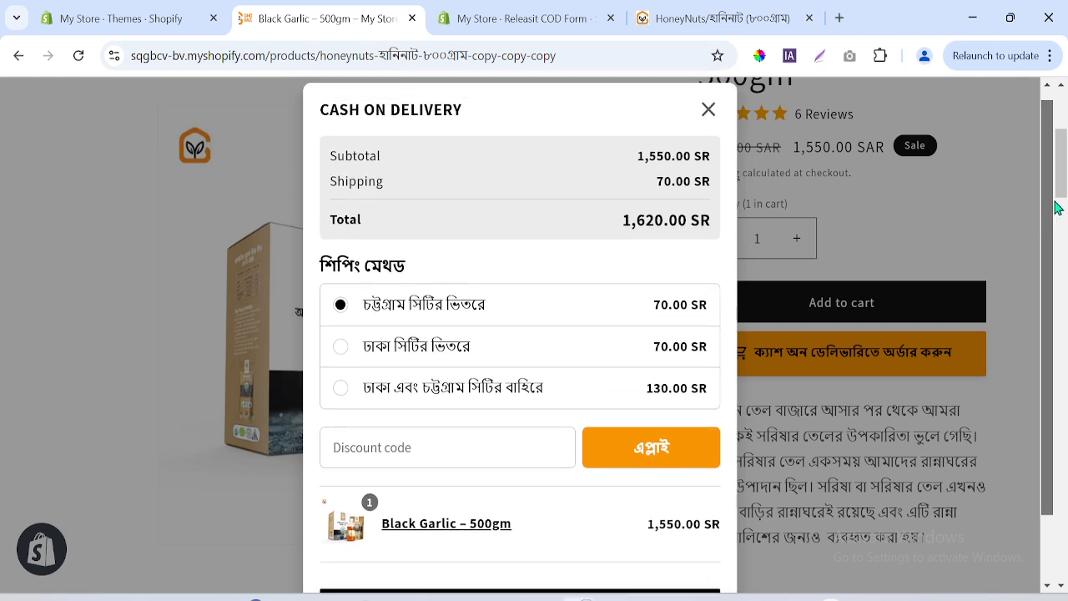
{"action": "left_click_drag", "start_coordinate": [479, 116], "coordinate": [365, 137]}
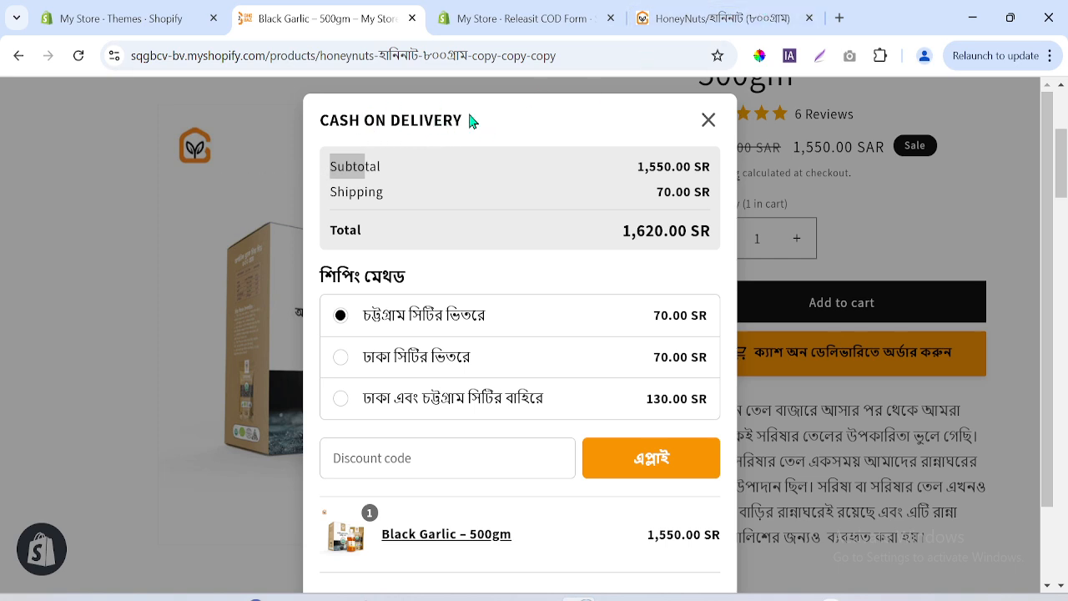
{"action": "left_click", "coordinate": [358, 177]}
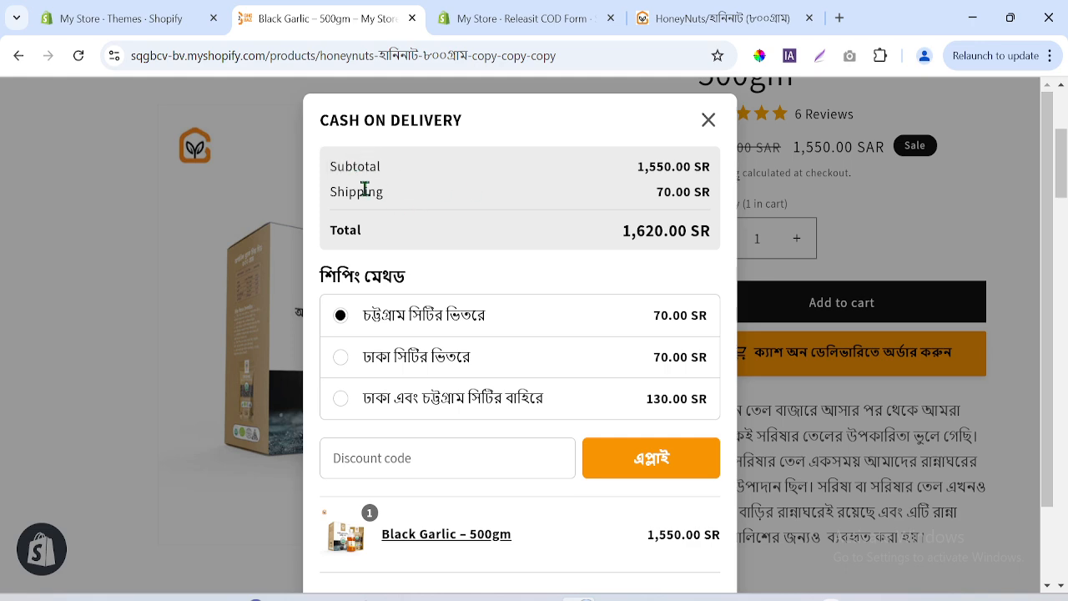
- Review the shipping options, discount code field and submit button in the Black Garlic – 500gm order form
{"action": "left_click_drag", "start_coordinate": [405, 316], "coordinate": [403, 398]}
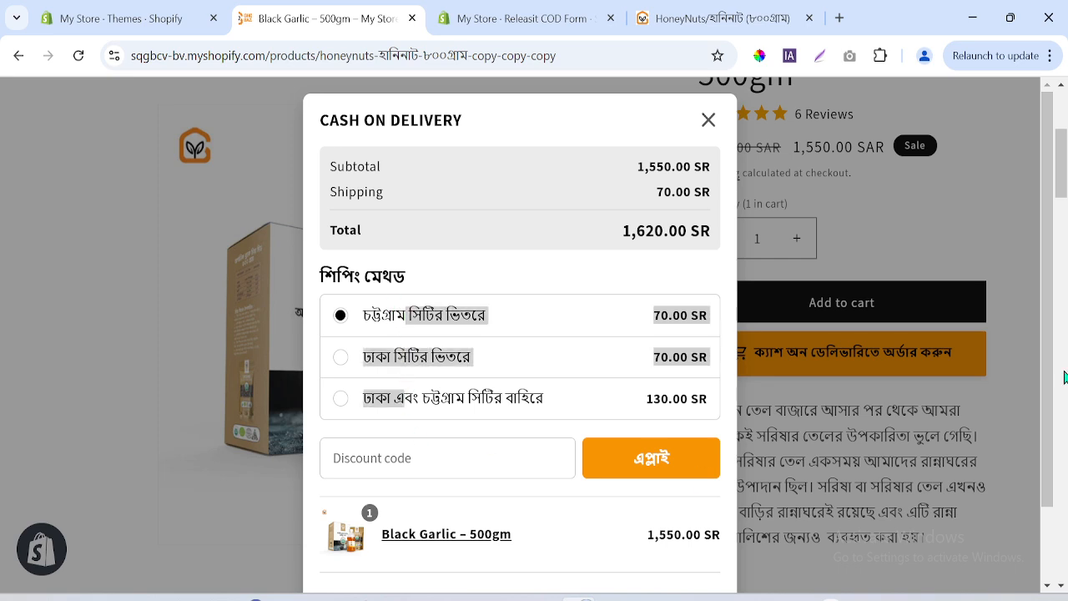
{"action": "scroll", "coordinate": [1051, 448], "scroll_direction": "down", "scroll_amount": 2}
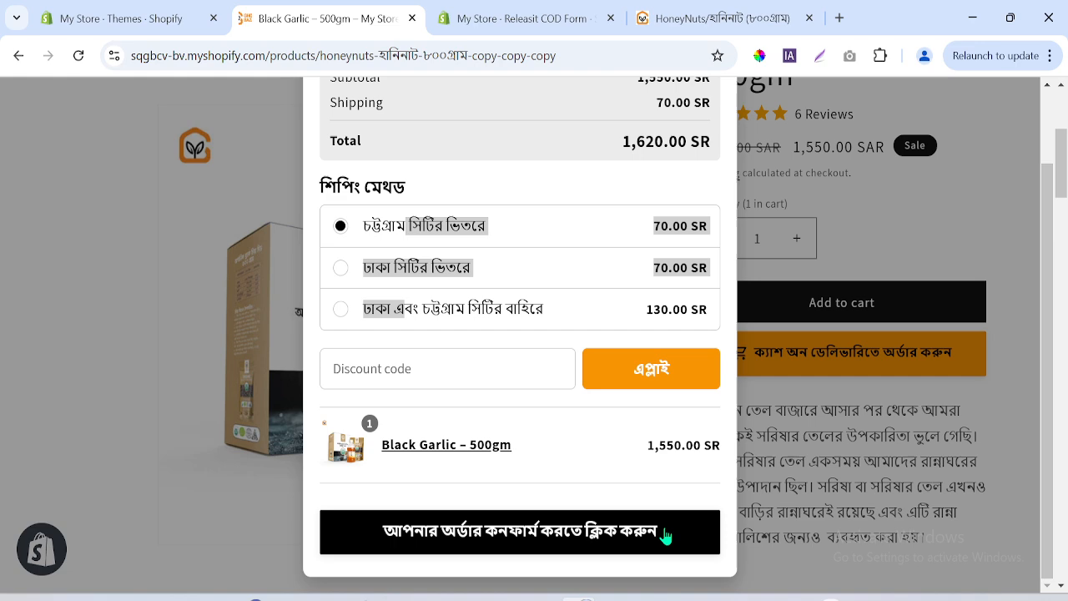
{"action": "left_click", "coordinate": [457, 362]}
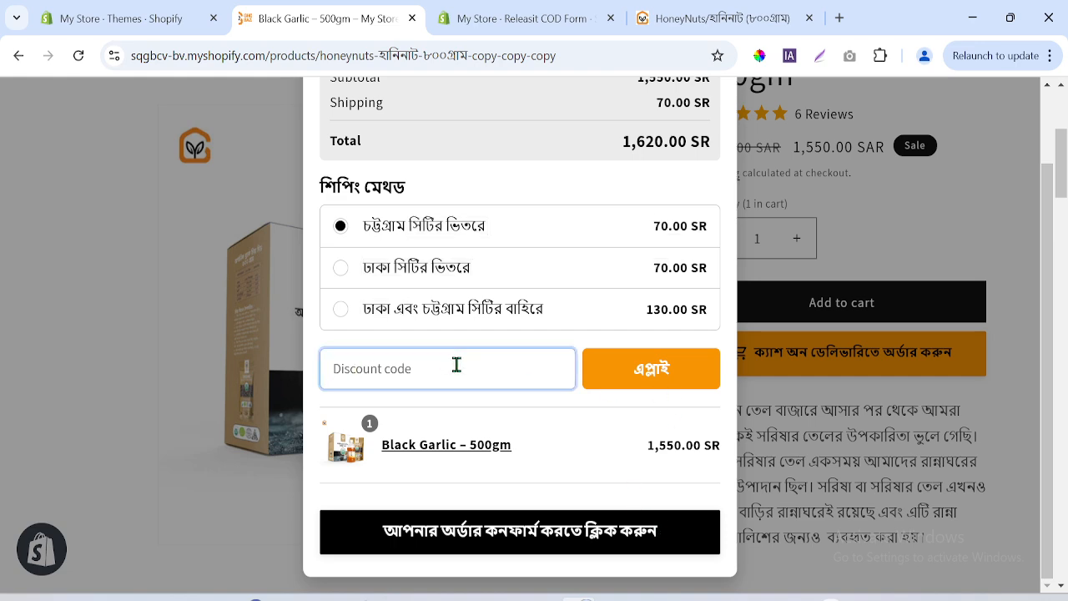
- Close the developer tools on the reference store's HoneyNuts page and copy the subtotal label "সাব টোটাল" from its order form
{"action": "left_click", "coordinate": [157, 13]}
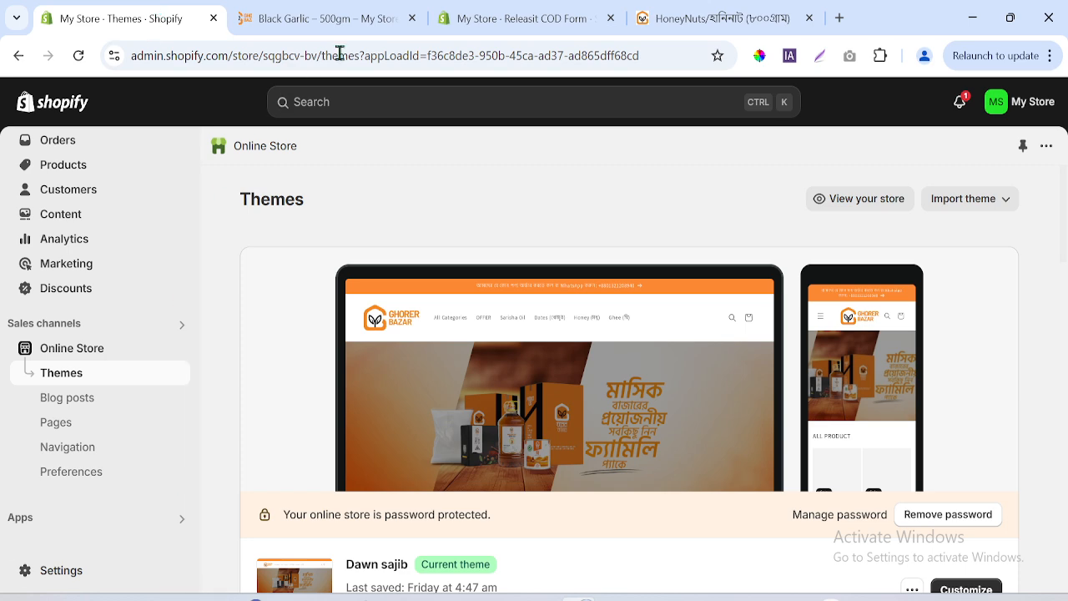
{"action": "left_click", "coordinate": [651, 11]}
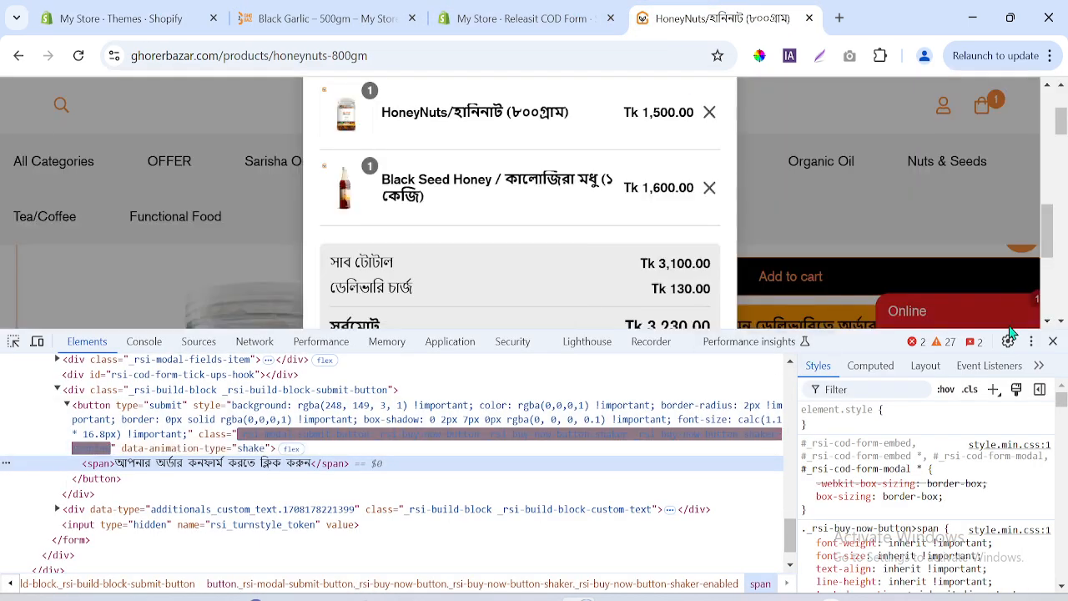
{"action": "left_click", "coordinate": [1054, 342]}
{"action": "left_click_drag", "start_coordinate": [1056, 343], "coordinate": [1056, 407]}
{"action": "left_click_drag", "start_coordinate": [342, 263], "coordinate": [395, 263]}
{"action": "left_click", "coordinate": [324, 256]}
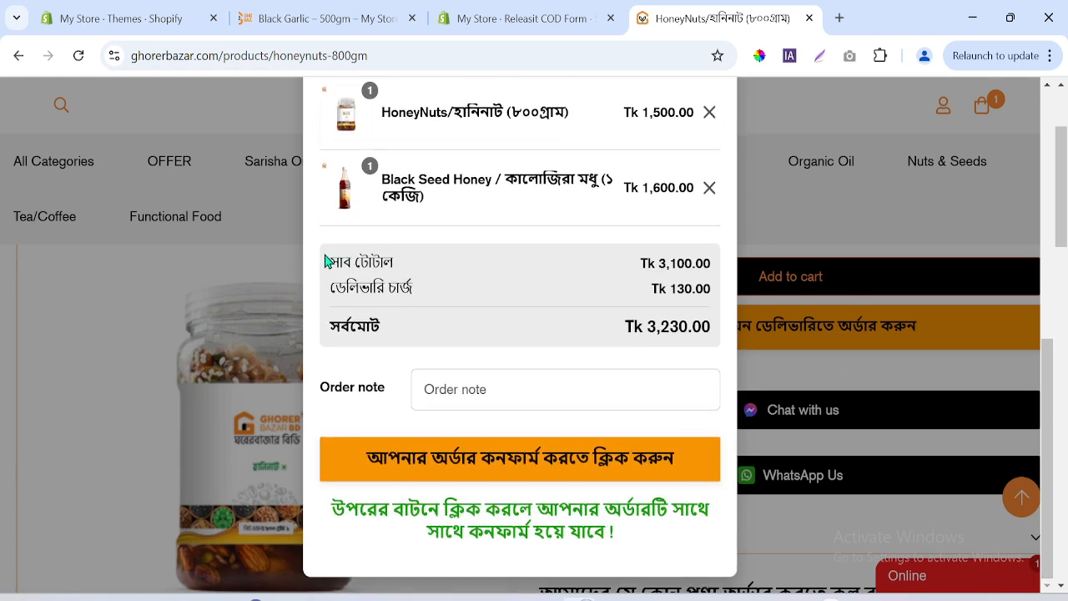
{"action": "triple_click", "coordinate": [326, 258]}
{"action": "right_click", "coordinate": [362, 261]}
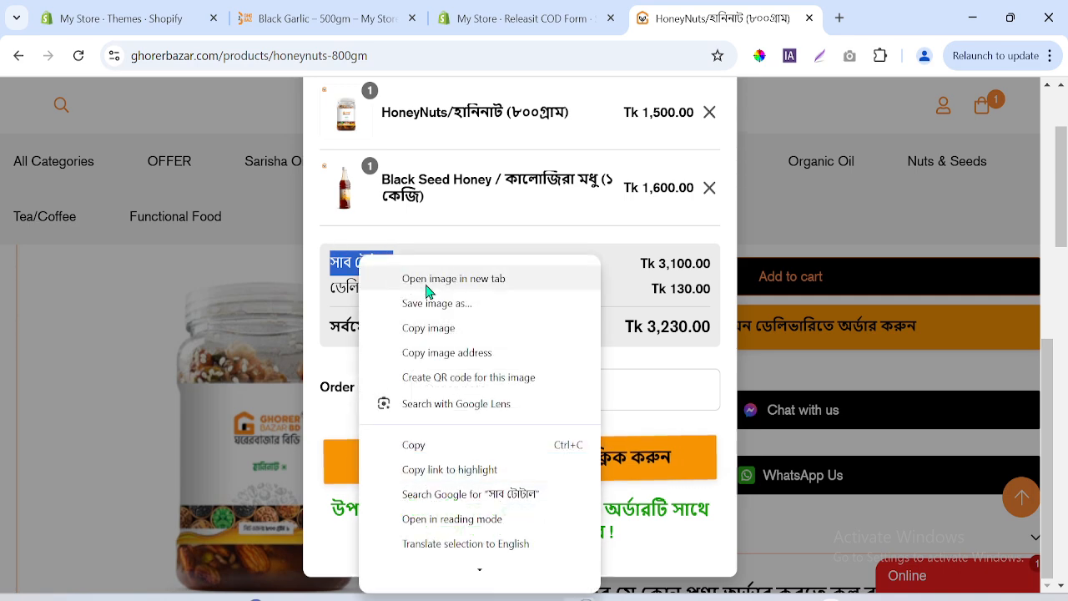
{"action": "left_click", "coordinate": [429, 447]}
- Open the Form Designer of the Releasit COD Form app in the Shopify admin
{"action": "left_click", "coordinate": [200, 18]}
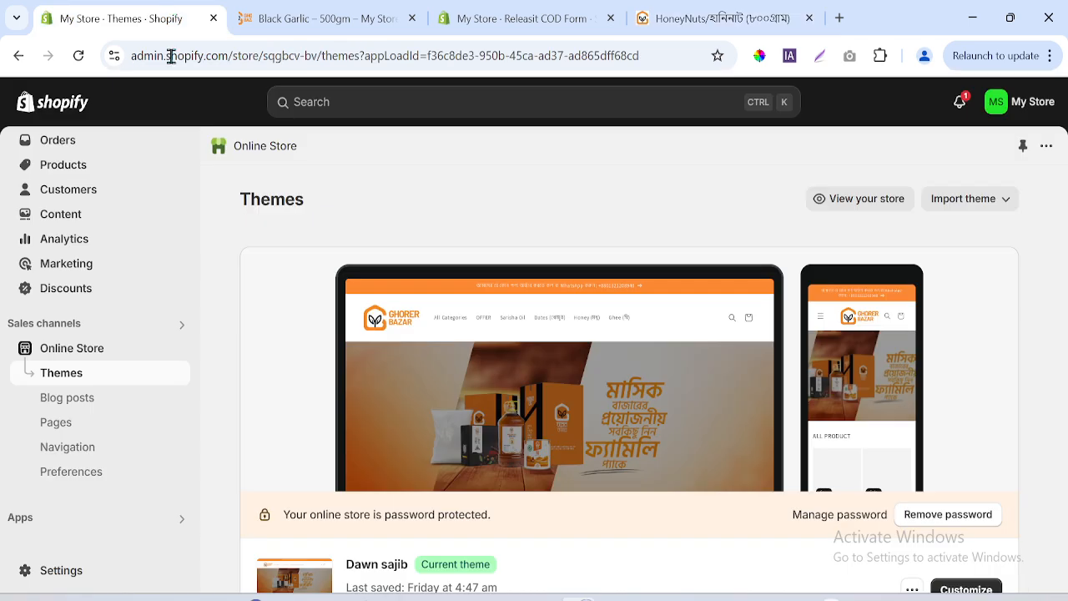
{"action": "left_click", "coordinate": [119, 514]}
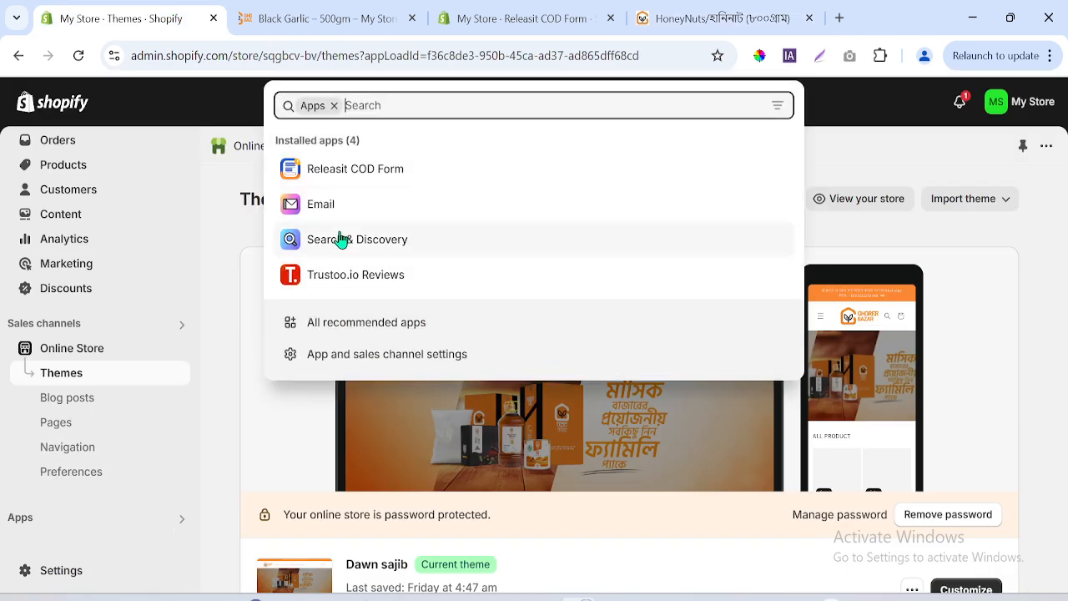
{"action": "left_click", "coordinate": [337, 176]}
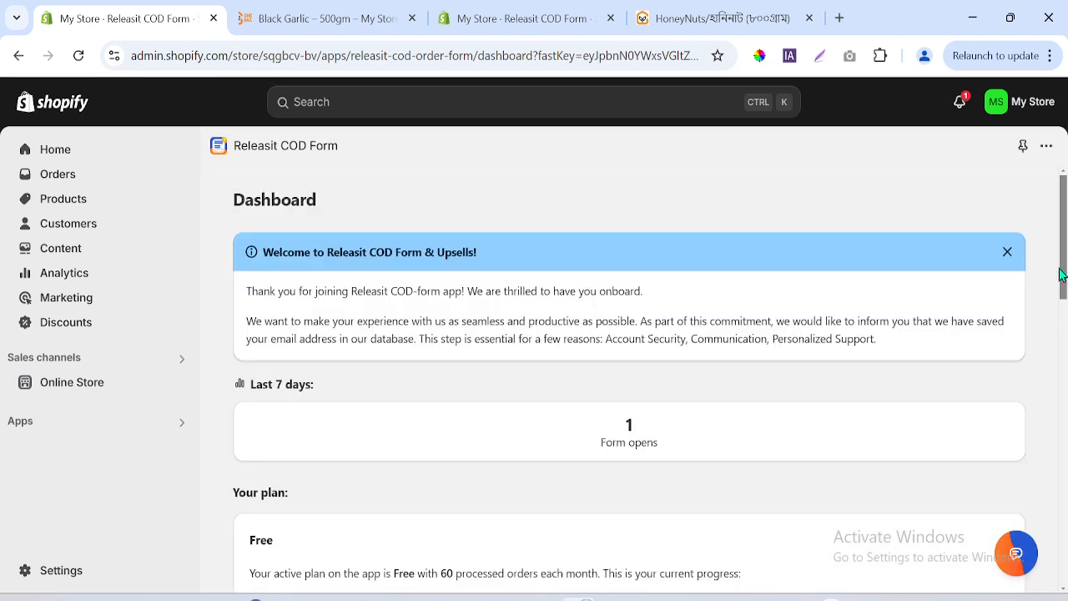
{"action": "left_click_drag", "start_coordinate": [1066, 229], "coordinate": [1043, 352]}
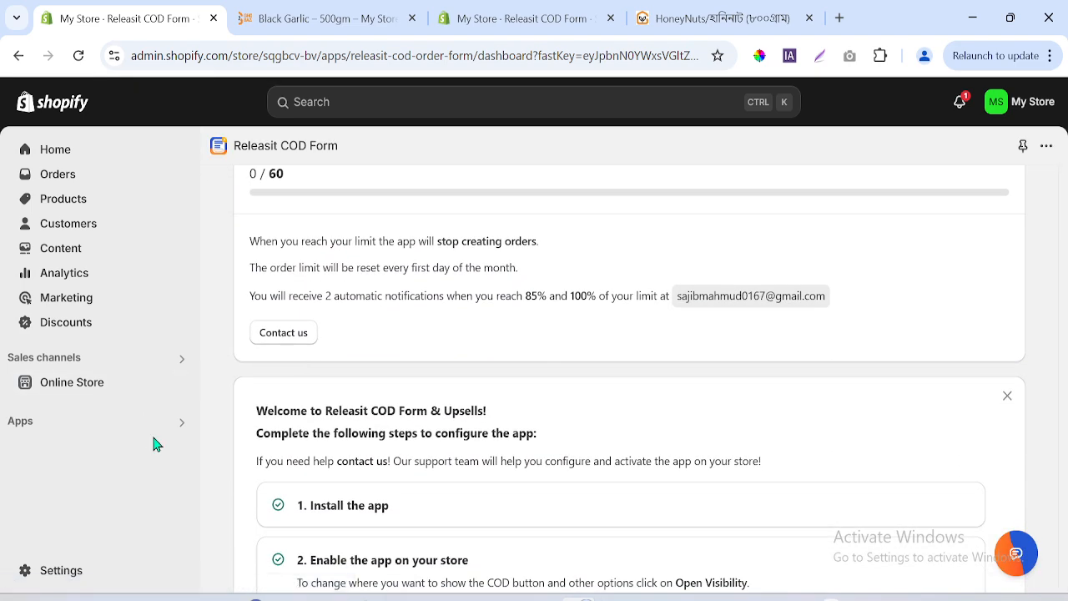
{"action": "left_click", "coordinate": [79, 55]}
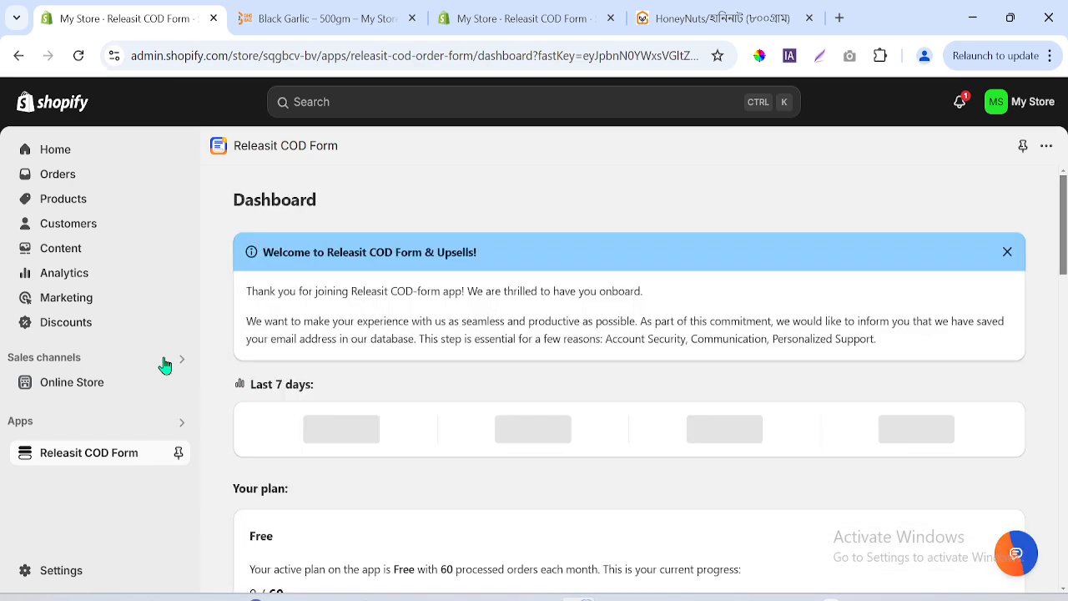
{"action": "left_click", "coordinate": [84, 529]}
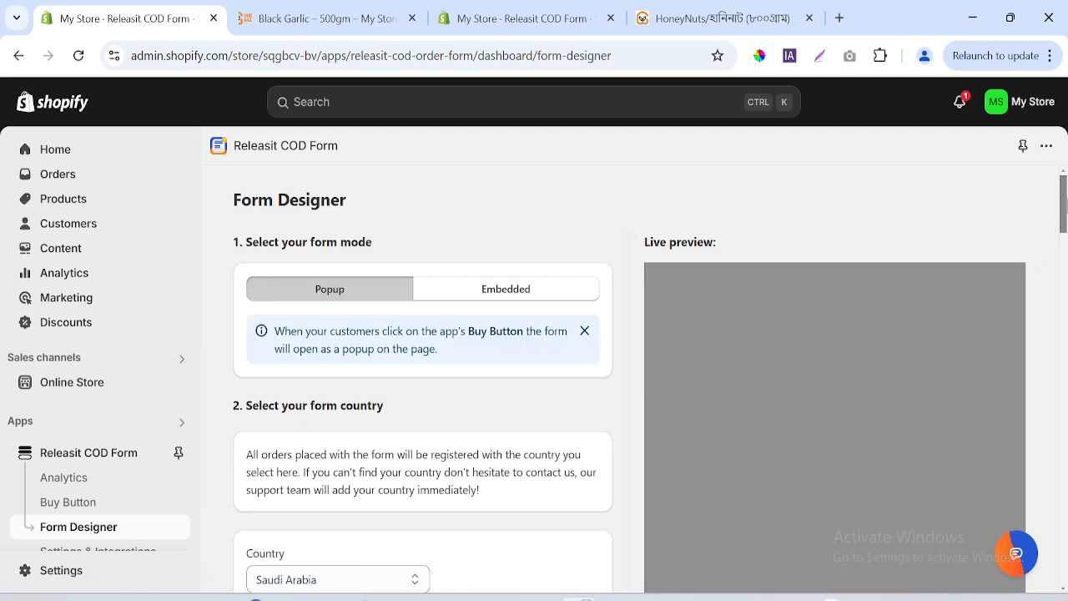
- Set the Subtotal title of the Totals Summary block to "সাব টোটাল"
{"action": "scroll", "coordinate": [422, 375], "scroll_direction": "down", "scroll_amount": 6}
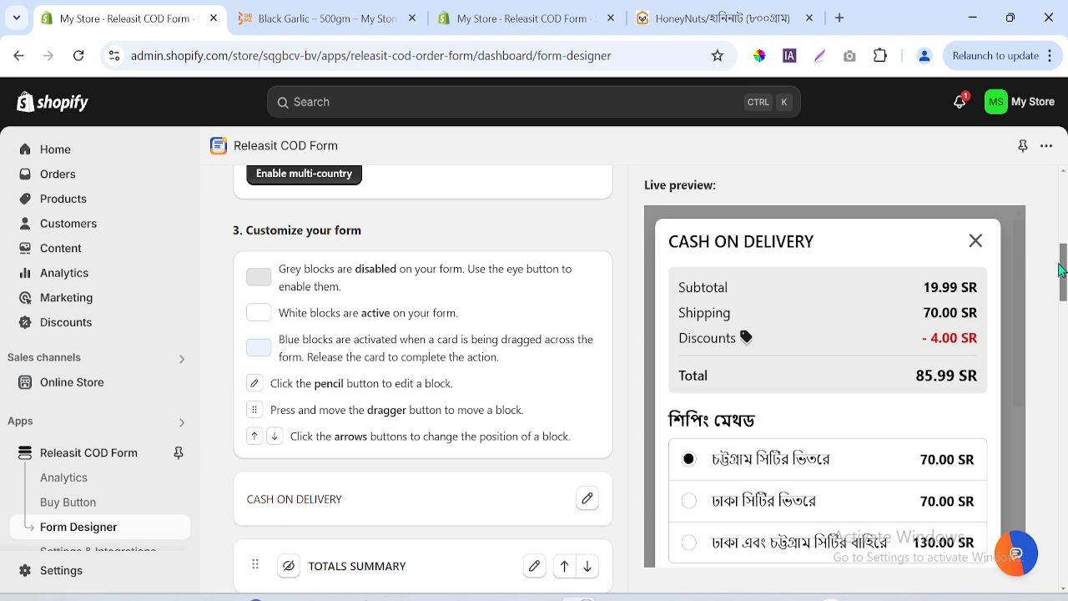
{"action": "scroll", "coordinate": [422, 376], "scroll_direction": "down", "scroll_amount": 2}
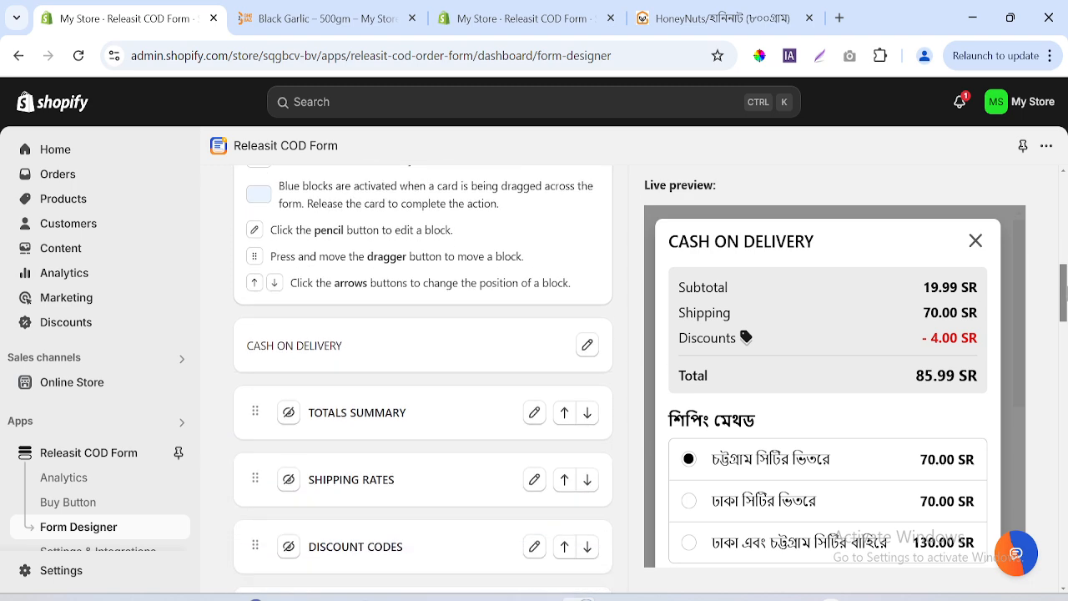
{"action": "left_click", "coordinate": [536, 402]}
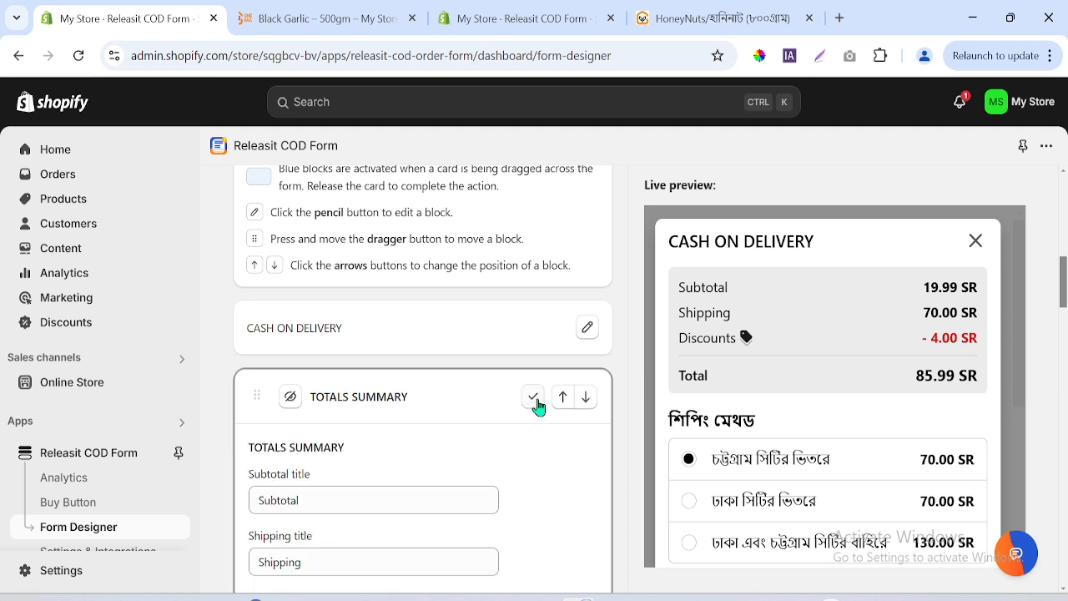
{"action": "double_click", "coordinate": [314, 501]}
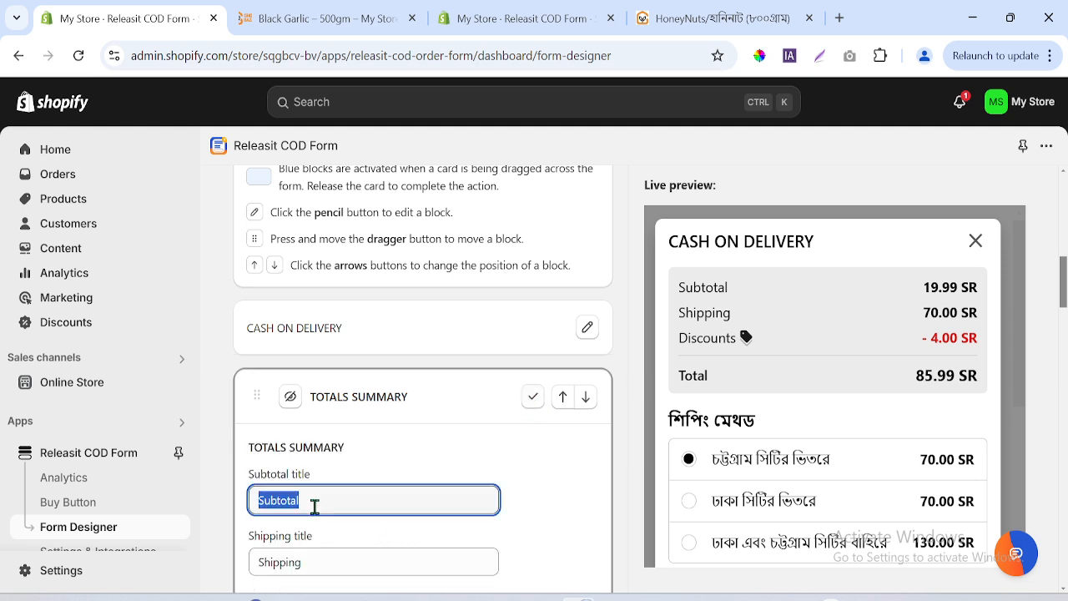
{"action": "key", "text": "ctrl+v"}
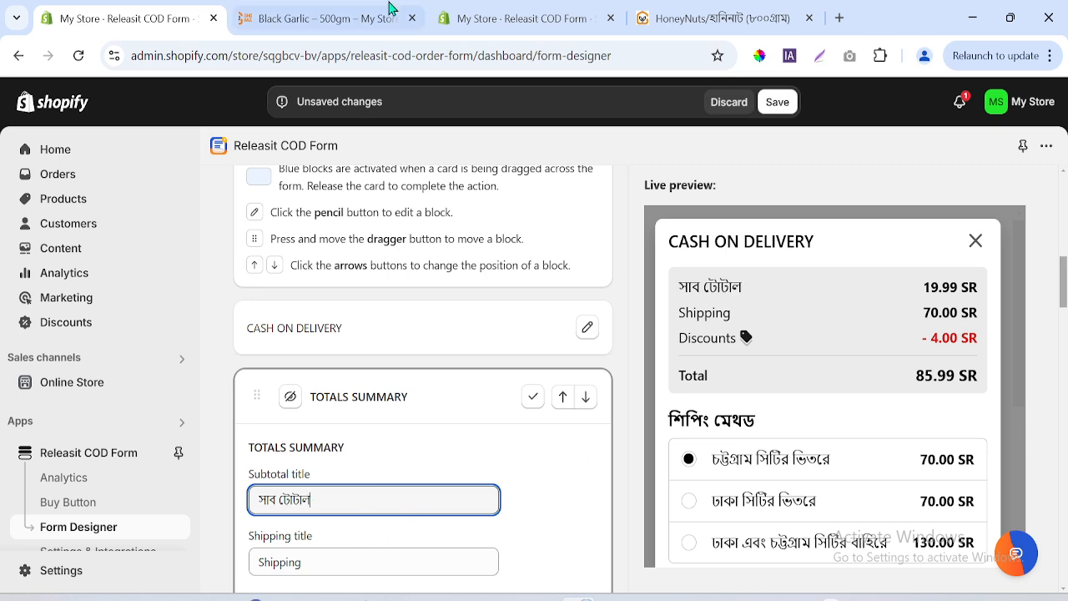
- Copy the delivery charge label from the reference store's order form and set the Totals Summary Shipping title to "ডেলিভারি চার্জ"
{"action": "left_click", "coordinate": [763, 13]}
{"action": "triple_click", "coordinate": [397, 292]}
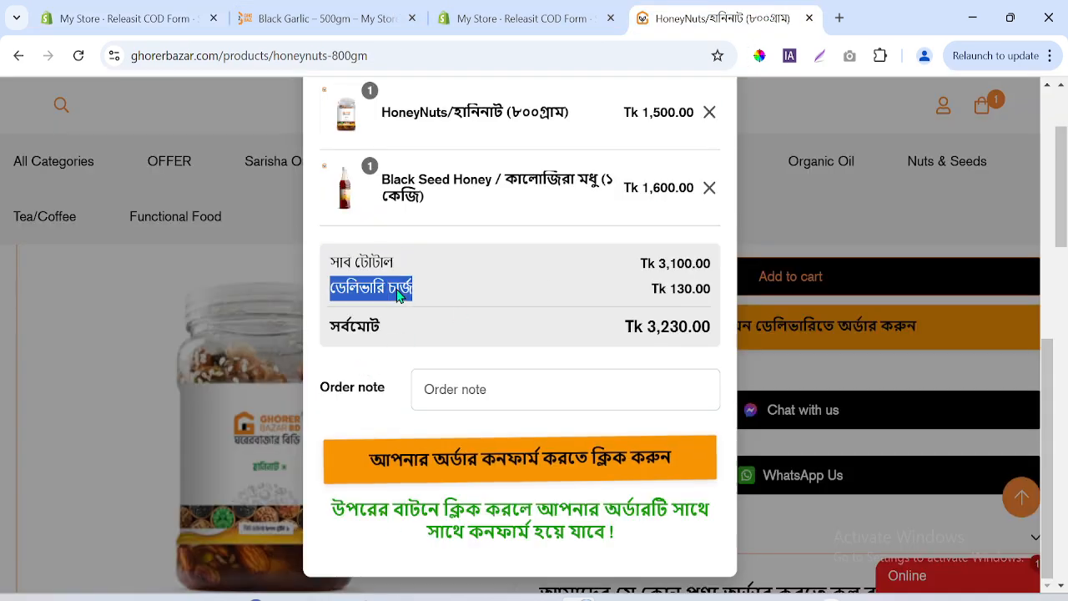
{"action": "right_click", "coordinate": [397, 292]}
{"action": "left_click", "coordinate": [477, 478]}
{"action": "left_click", "coordinate": [281, 12]}
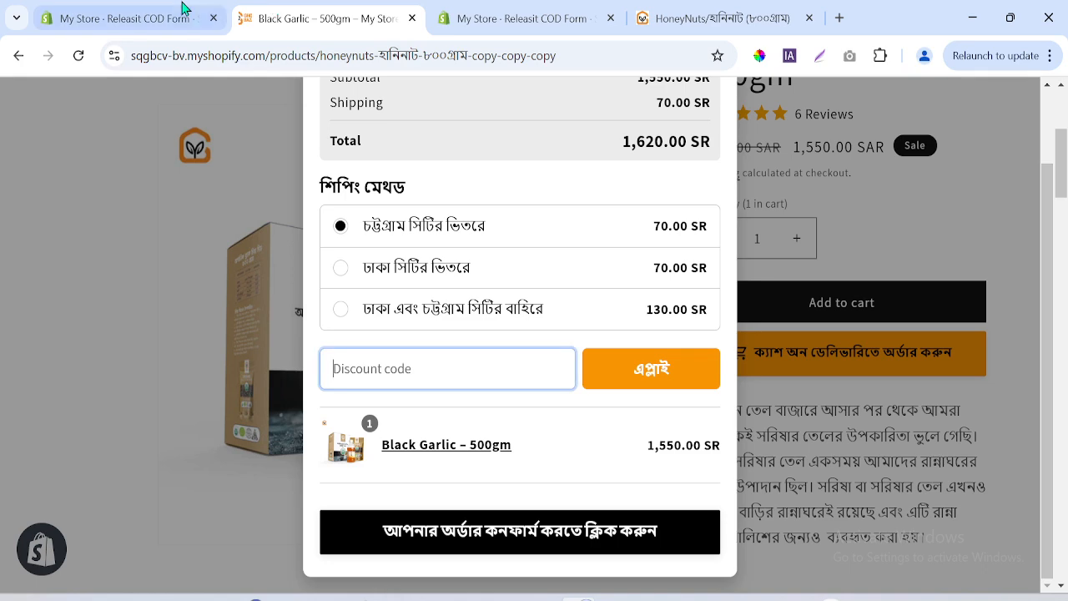
{"action": "left_click", "coordinate": [186, 10]}
{"action": "left_click_drag", "start_coordinate": [1063, 298], "coordinate": [1064, 326]}
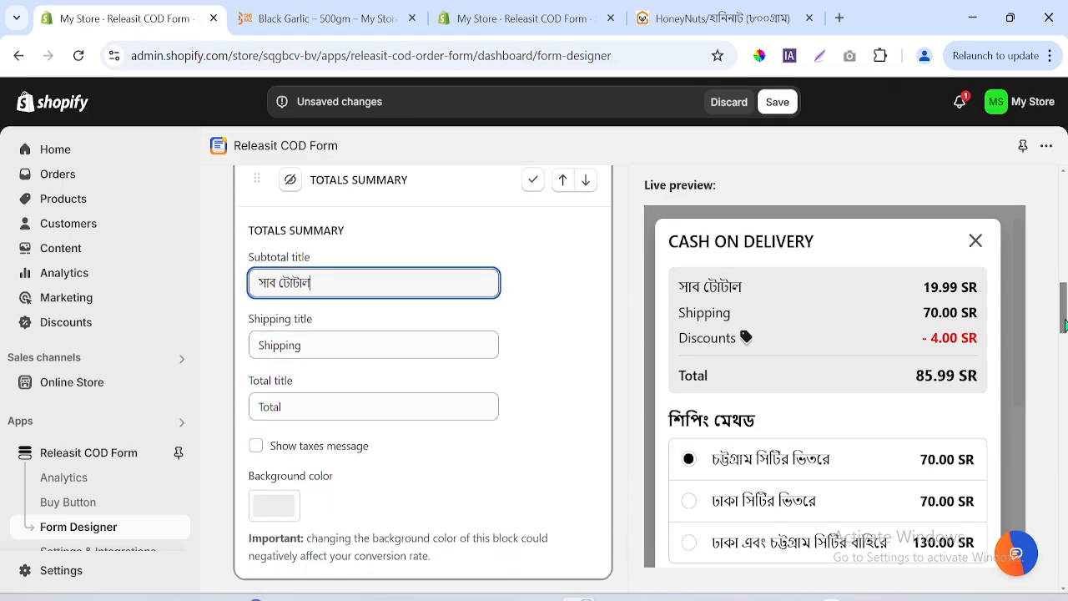
{"action": "double_click", "coordinate": [327, 341]}
{"action": "key", "text": "ctrl+v"}
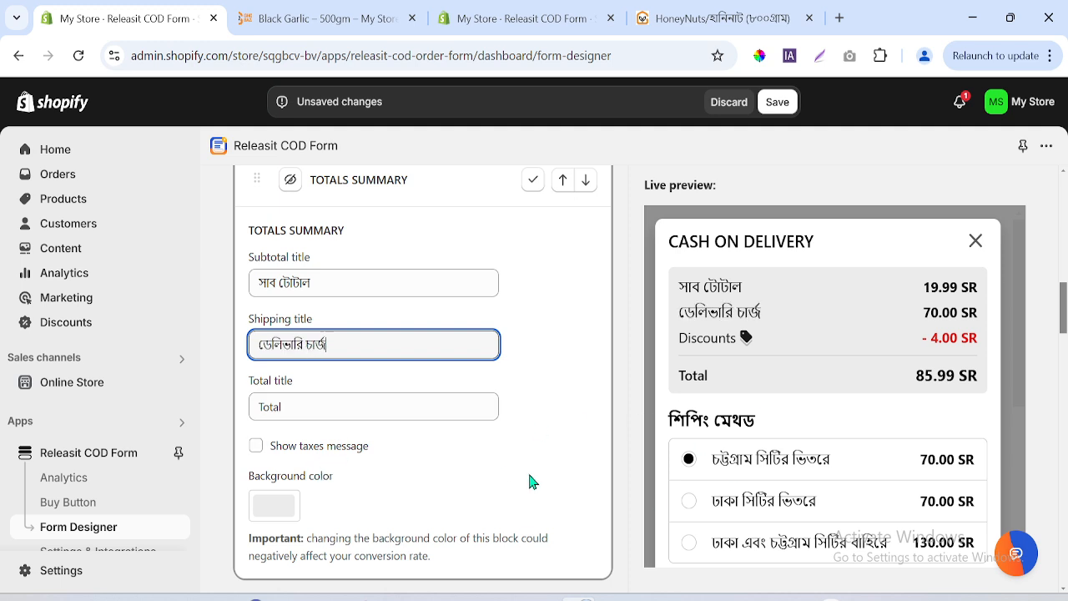
{"action": "left_click", "coordinate": [534, 181]}
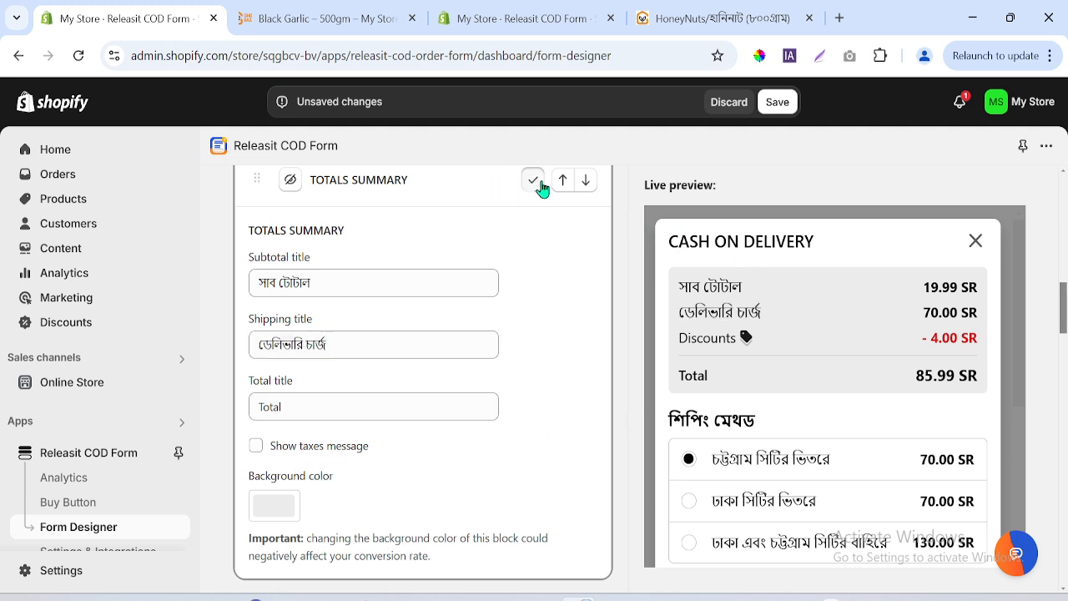
- Copy the title "ক্যাশ অন ডেলিভারিতে অর্ডার করতে আপনার তথ্য দিন" from the reference store's order form and return to the edited form designer
{"action": "left_click", "coordinate": [742, 16]}
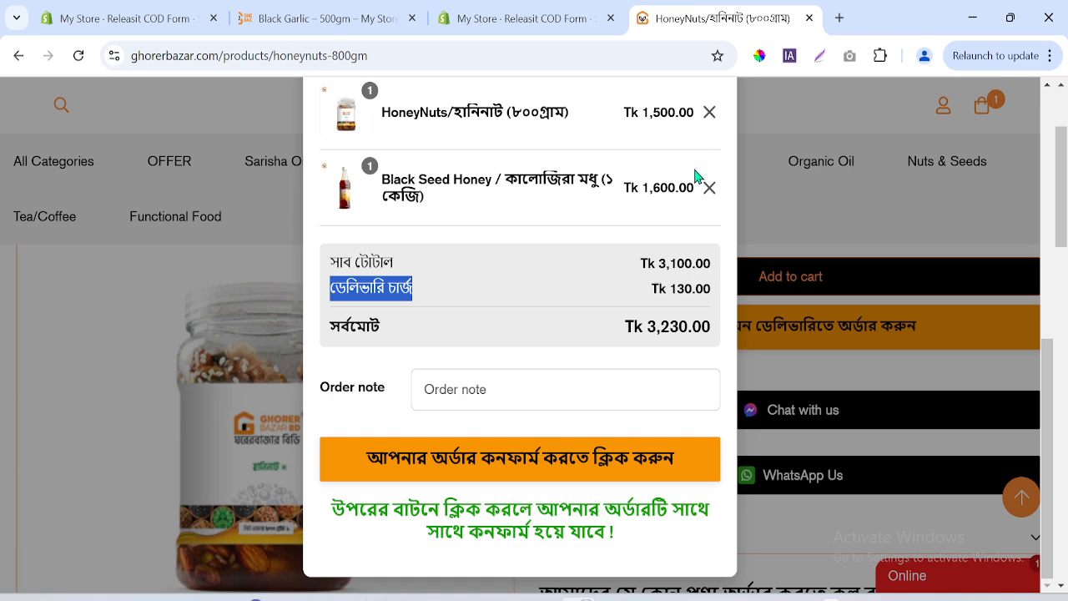
{"action": "scroll", "coordinate": [1060, 222], "scroll_direction": "up", "scroll_amount": 3}
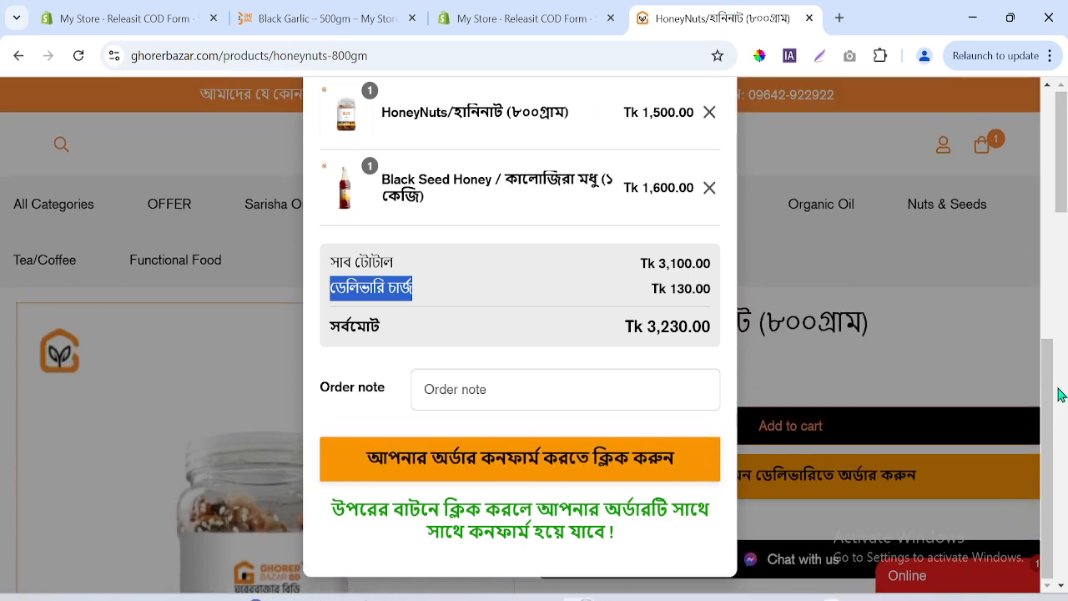
{"action": "scroll", "coordinate": [1039, 132], "scroll_direction": "up", "scroll_amount": 6}
{"action": "triple_click", "coordinate": [644, 152]}
{"action": "left_click_drag", "start_coordinate": [660, 153], "coordinate": [448, 127]}
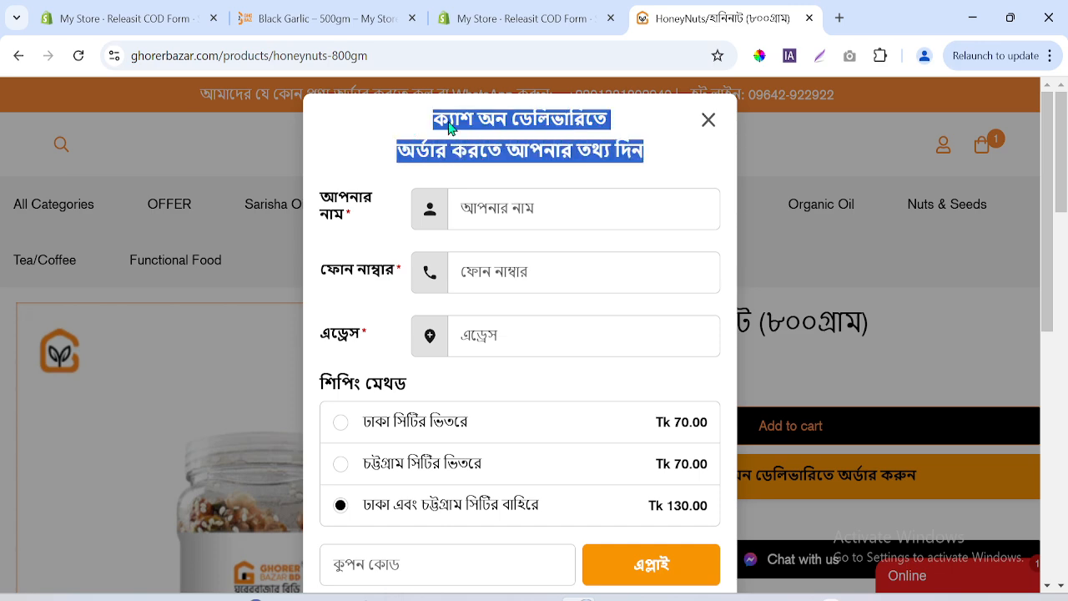
{"action": "right_click", "coordinate": [448, 127]}
{"action": "left_click", "coordinate": [495, 145]}
{"action": "left_click", "coordinate": [491, 16]}
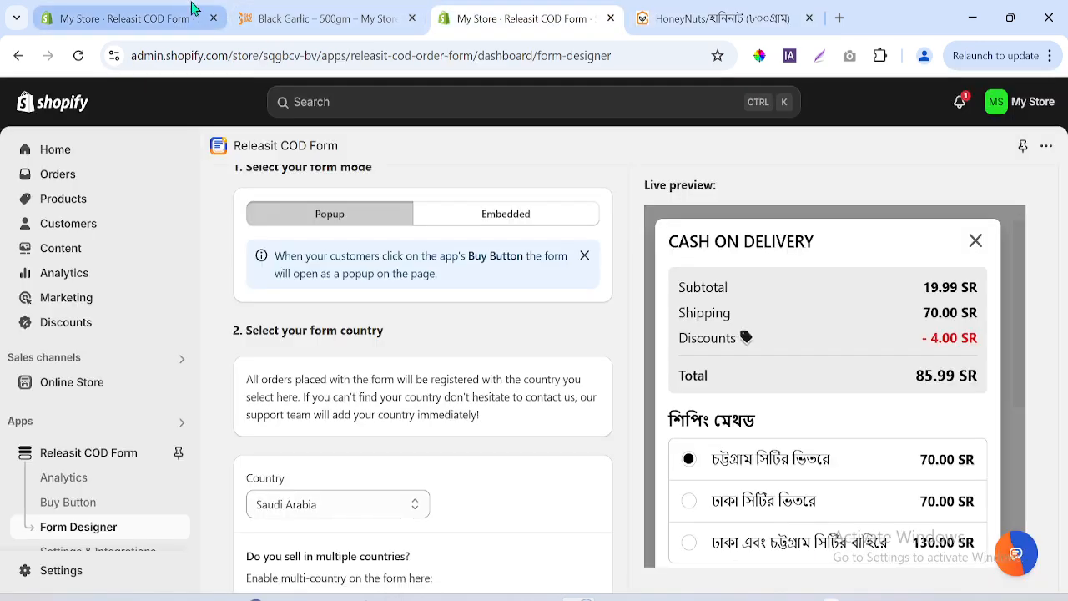
{"action": "left_click", "coordinate": [208, 12]}
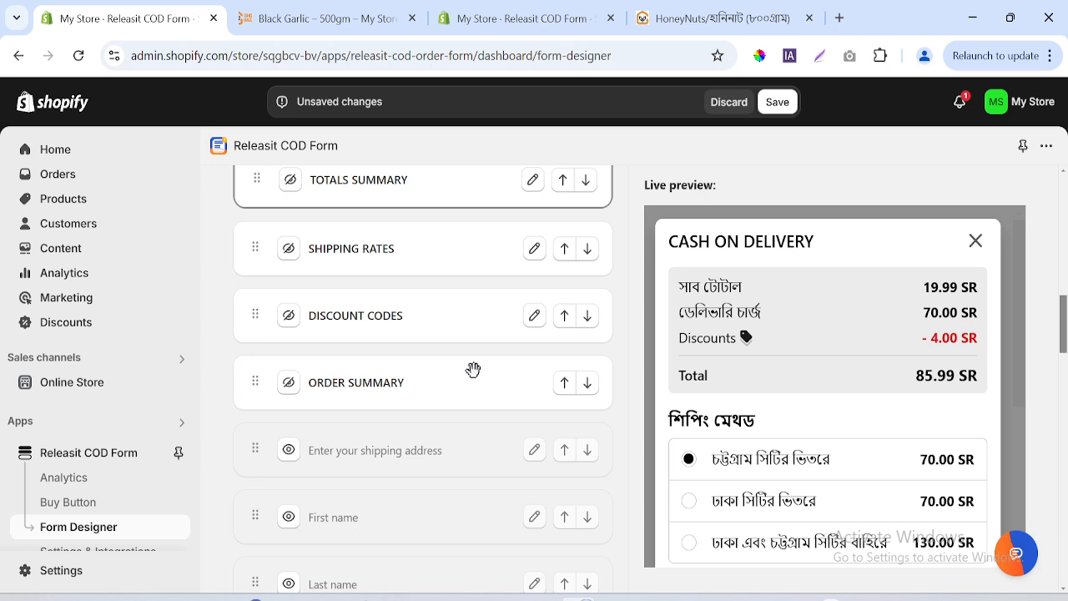
- Set the form title text to "ক্যাশ অন ডেলিভারিতে অর্ডার করতে আপনার তথ্য দিন" and save the form
{"action": "left_click", "coordinate": [531, 182]}
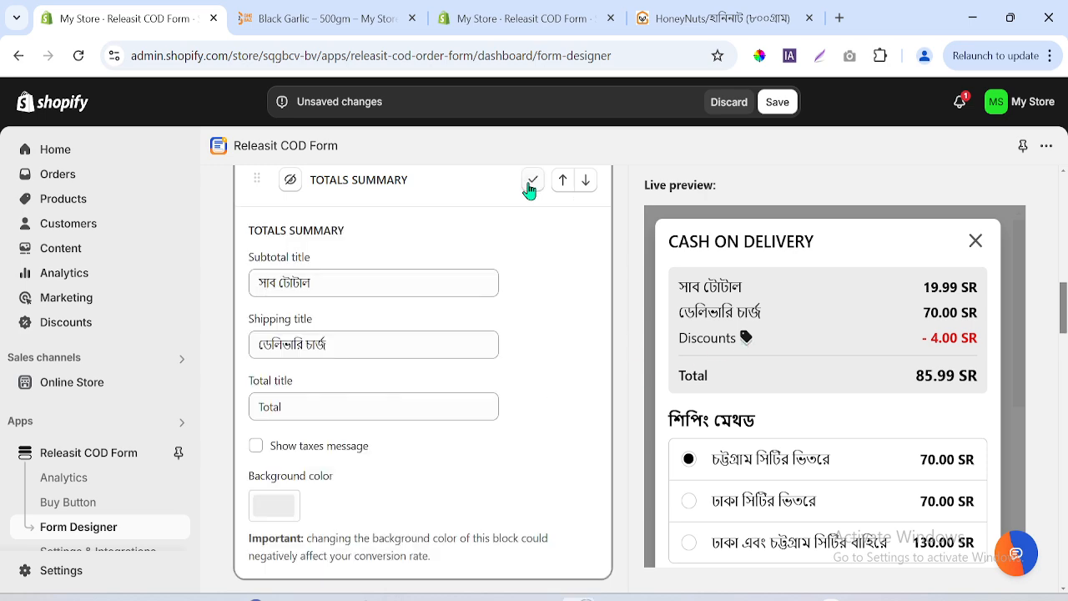
{"action": "left_click_drag", "start_coordinate": [1065, 315], "coordinate": [1063, 212]}
{"action": "scroll", "coordinate": [537, 340], "scroll_direction": "down", "scroll_amount": 10}
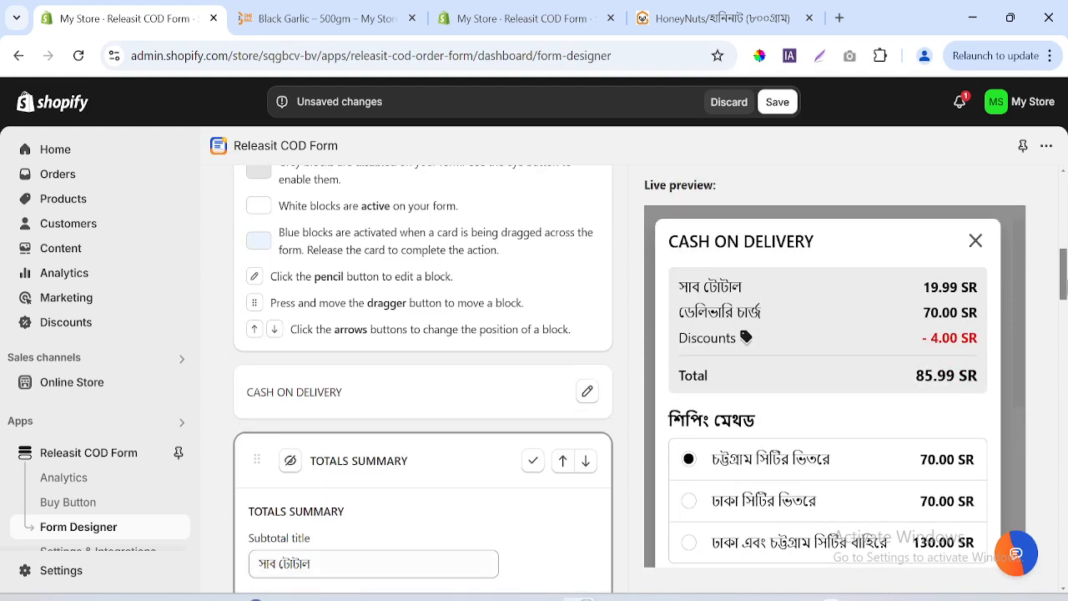
{"action": "left_click", "coordinate": [533, 309]}
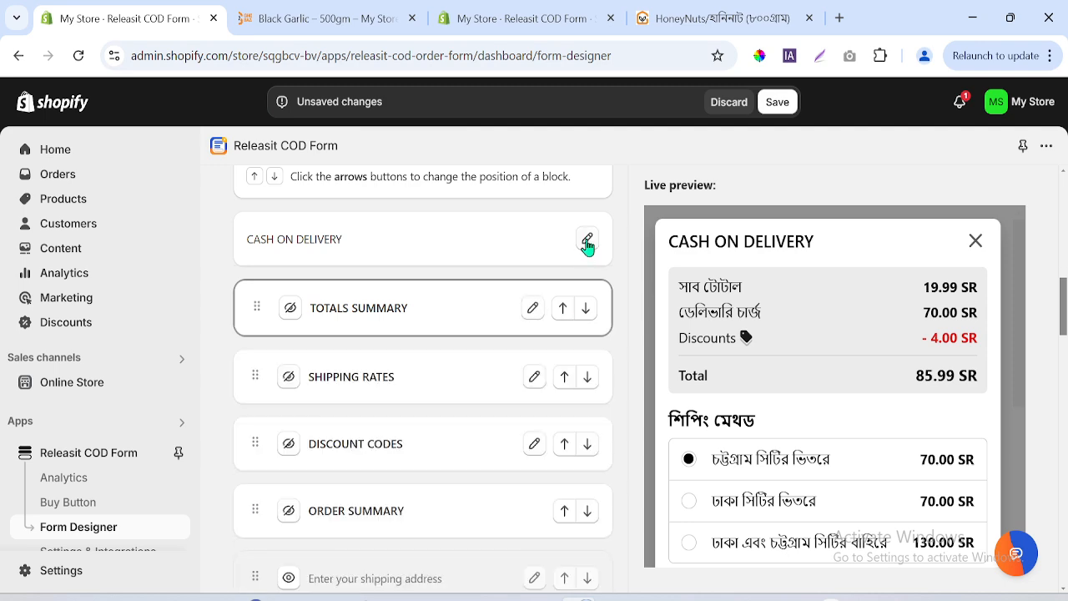
{"action": "left_click", "coordinate": [588, 240]}
{"action": "triple_click", "coordinate": [377, 347]}
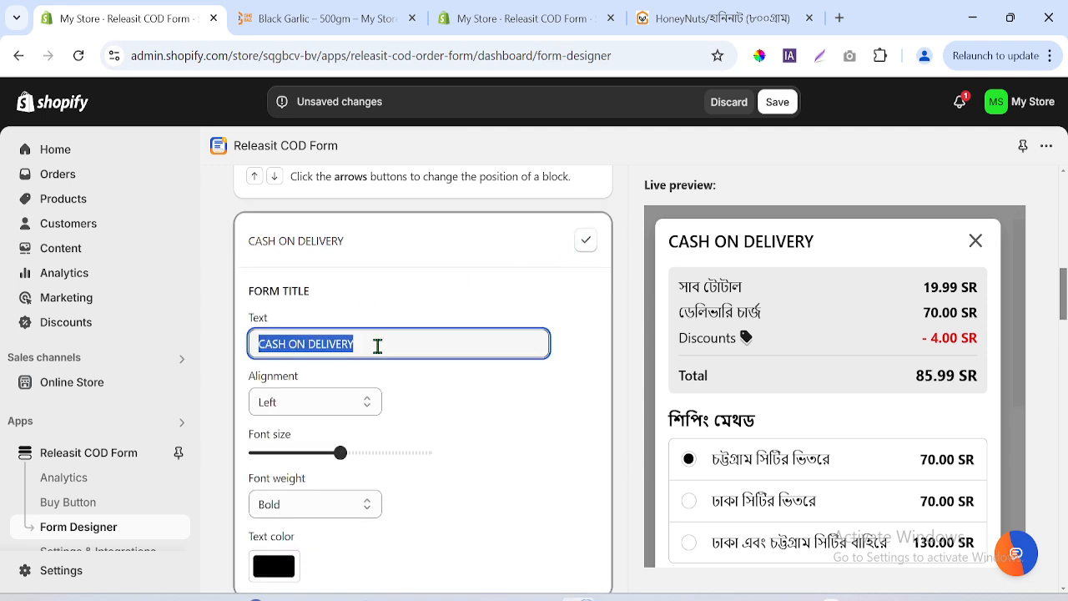
{"action": "key", "text": "ctrl+v"}
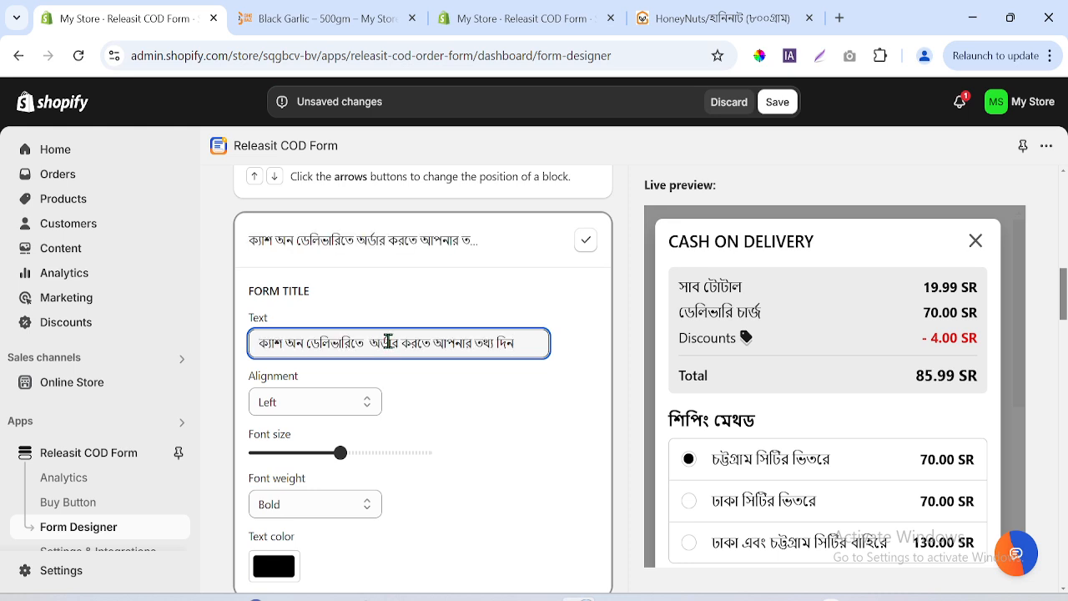
{"action": "left_click", "coordinate": [777, 102]}
- Set the form title's alignment to Center and save the form designer changes
{"action": "left_click", "coordinate": [315, 401]}
{"action": "left_click", "coordinate": [284, 450]}
{"action": "left_click", "coordinate": [787, 104]}
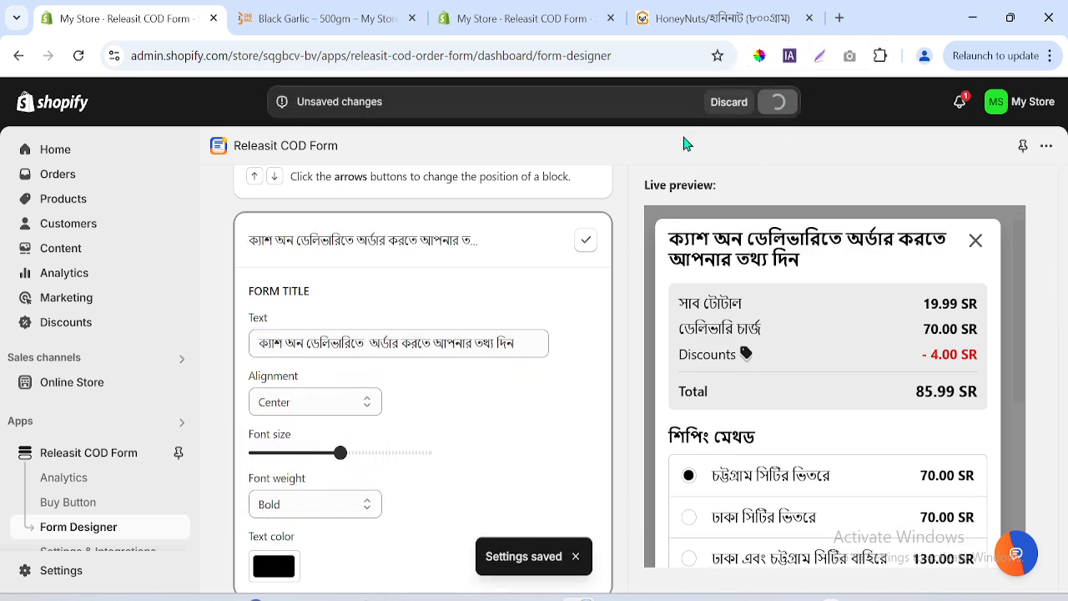
- Reload the storefront product page, open its cash-on-delivery order form and examine it down to the discount code field
{"action": "left_click", "coordinate": [321, 17]}
{"action": "left_click", "coordinate": [86, 61]}
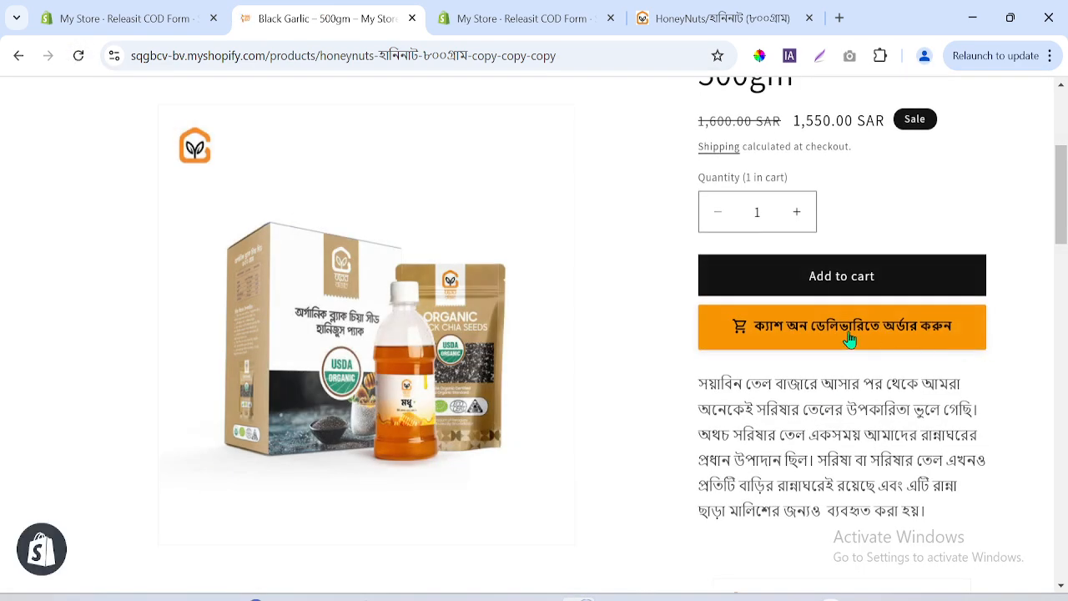
{"action": "left_click", "coordinate": [736, 355]}
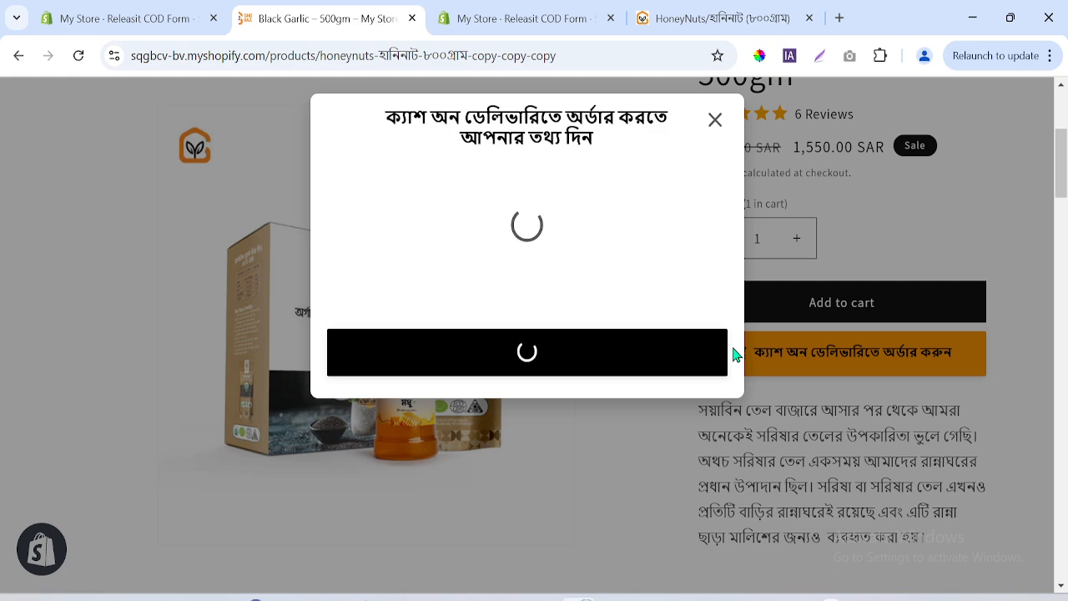
{"action": "scroll", "coordinate": [1055, 283], "scroll_direction": "down", "scroll_amount": 2}
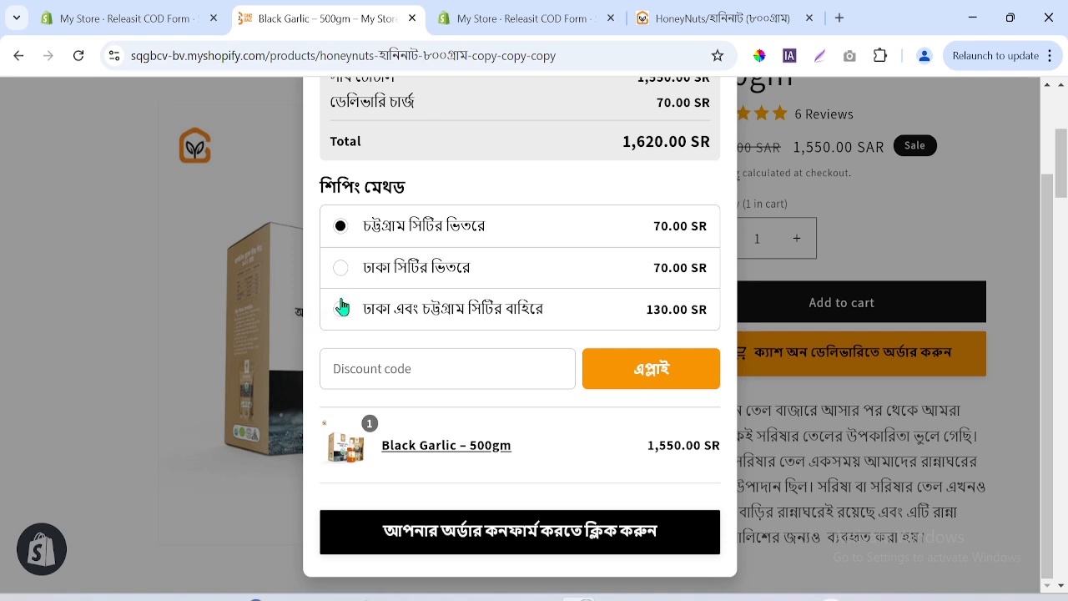
{"action": "left_click", "coordinate": [357, 372]}
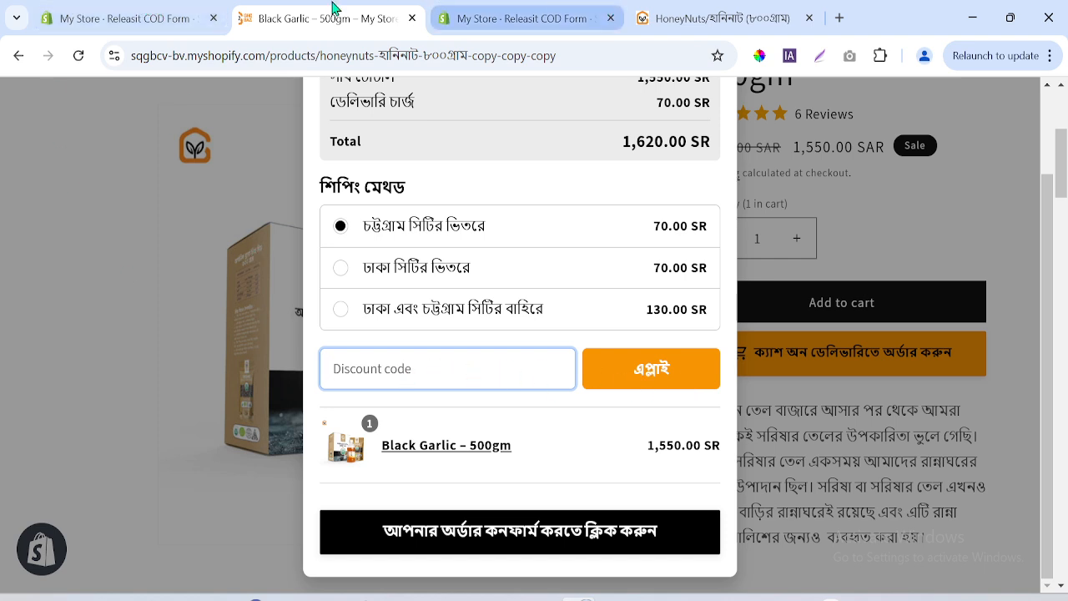
- Close the form title settings in the form designer, then open the Discount Codes block and review its options
{"action": "left_click", "coordinate": [154, 11]}
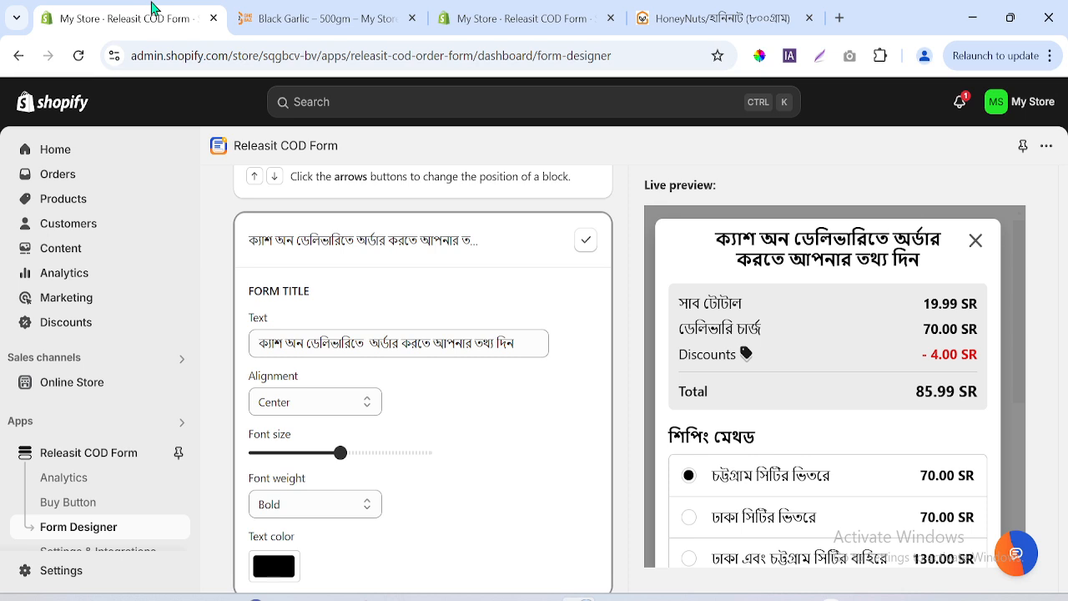
{"action": "left_click", "coordinate": [590, 242]}
{"action": "mouse_move", "coordinate": [1064, 306]}
{"action": "left_mouse_down"}
{"action": "mouse_move", "coordinate": [1065, 327]}
{"action": "mouse_move", "coordinate": [1066, 318]}
{"action": "left_mouse_up"}
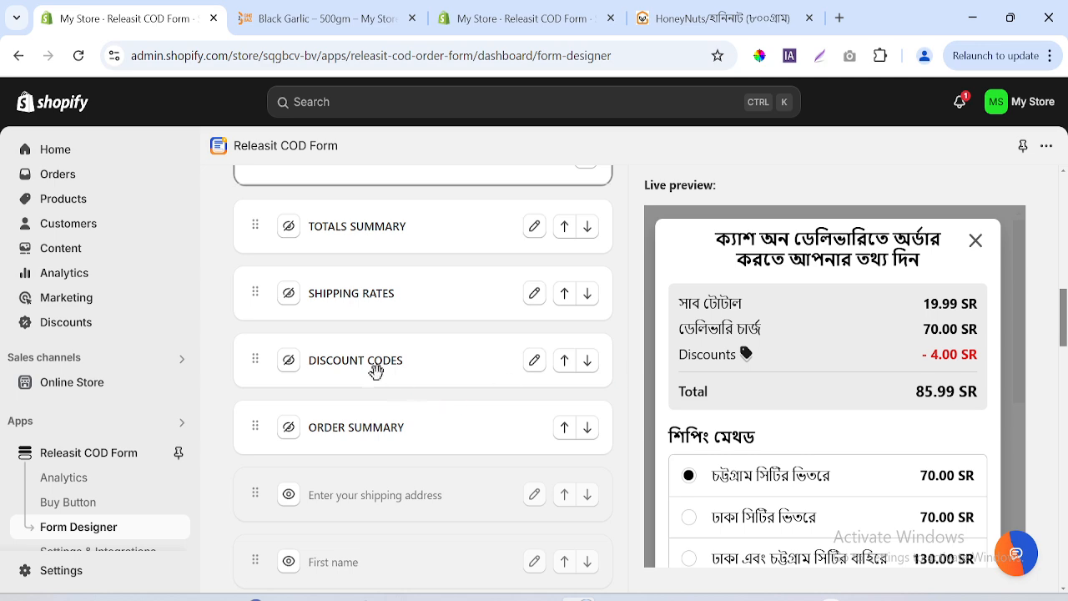
{"action": "left_click", "coordinate": [534, 361]}
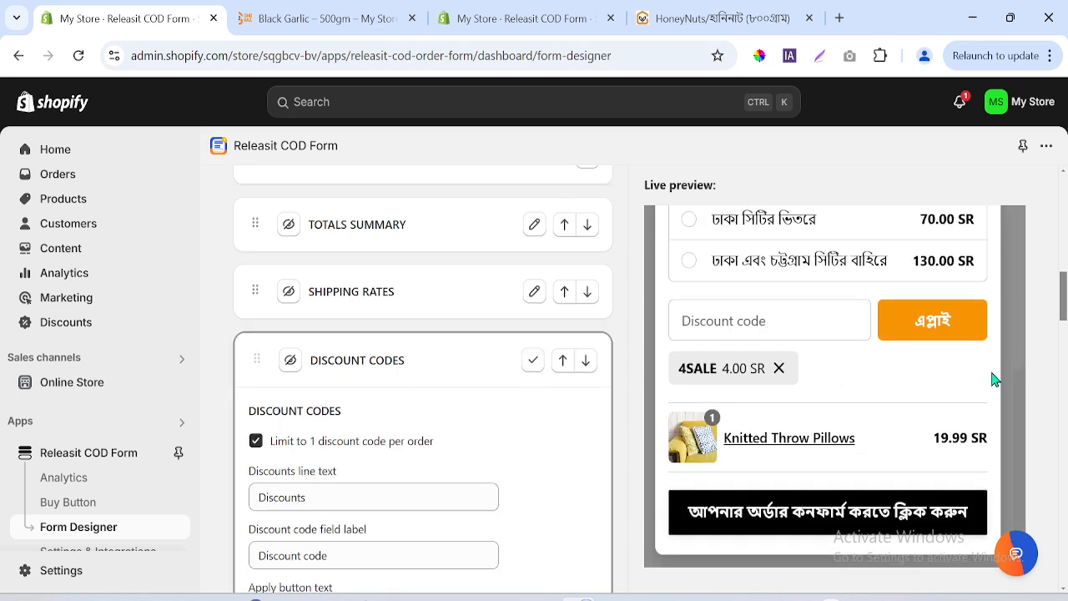
{"action": "left_click_drag", "start_coordinate": [1065, 309], "coordinate": [1065, 358]}
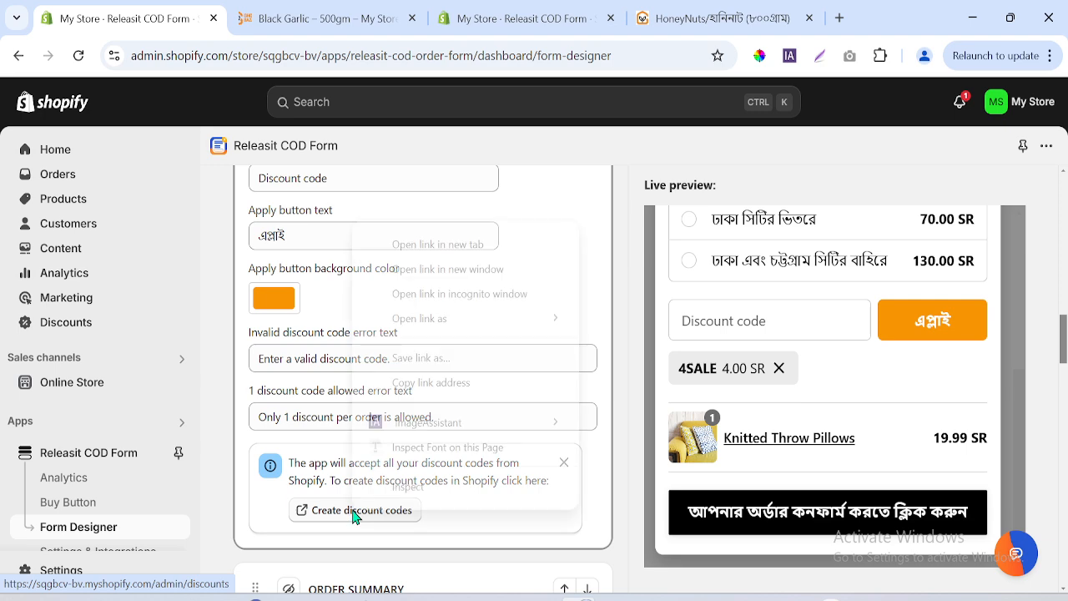
- Open the store's Discounts page, checking the form designer's discount creation link in a separate tab and closing that duplicate tab
{"action": "right_click", "coordinate": [353, 513]}
{"action": "left_click", "coordinate": [405, 240]}
{"action": "left_click", "coordinate": [292, 10]}
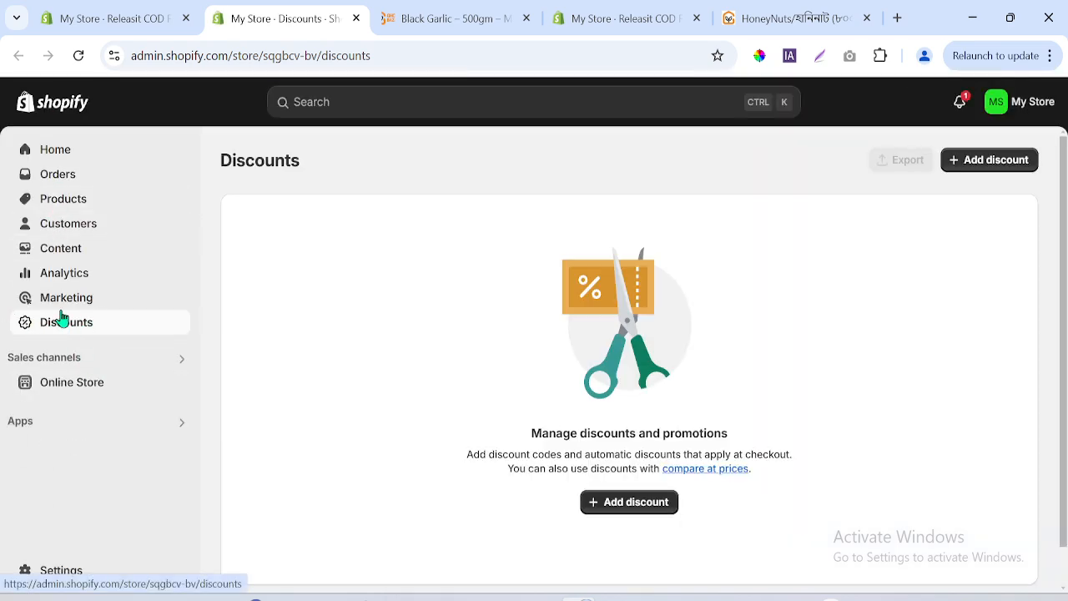
{"action": "left_click", "coordinate": [125, 15]}
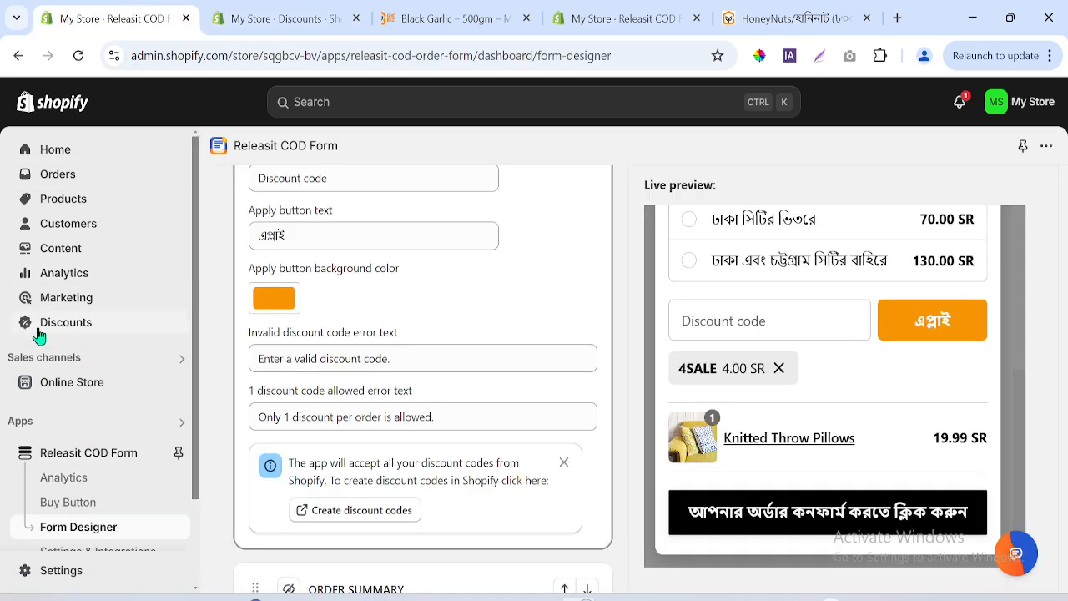
{"action": "left_click", "coordinate": [66, 328]}
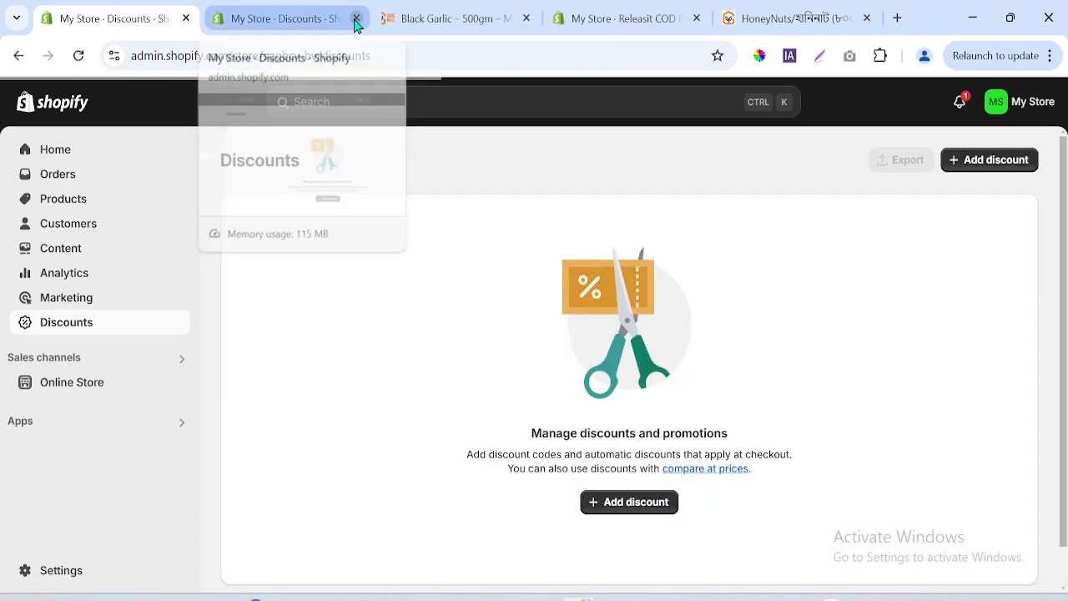
{"action": "left_click", "coordinate": [356, 17]}
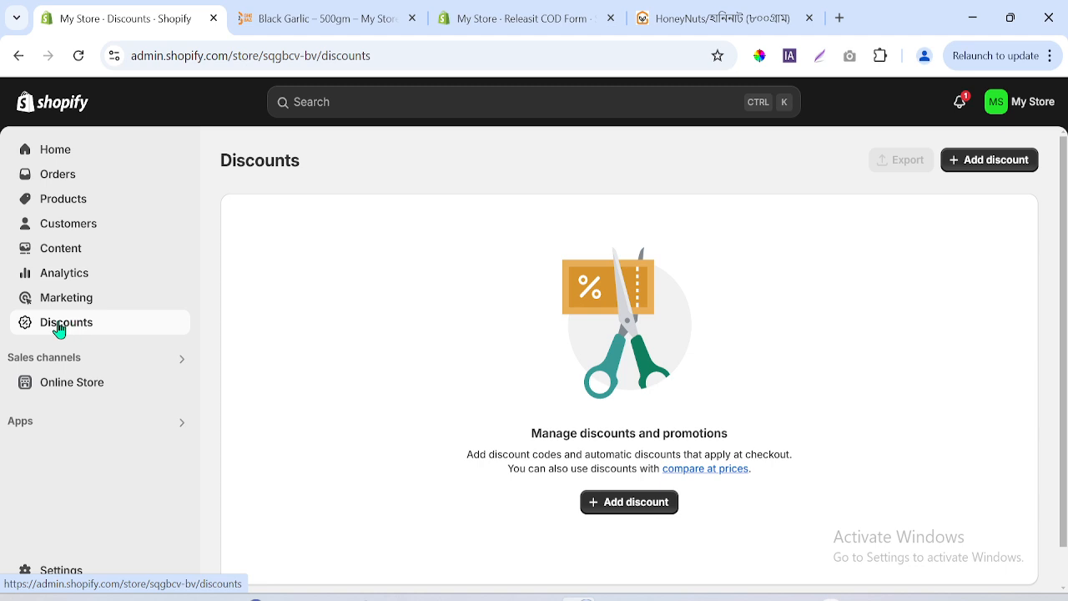
- Start a new Amount off products discount that uses the Discount code method
{"action": "left_click", "coordinate": [610, 505]}
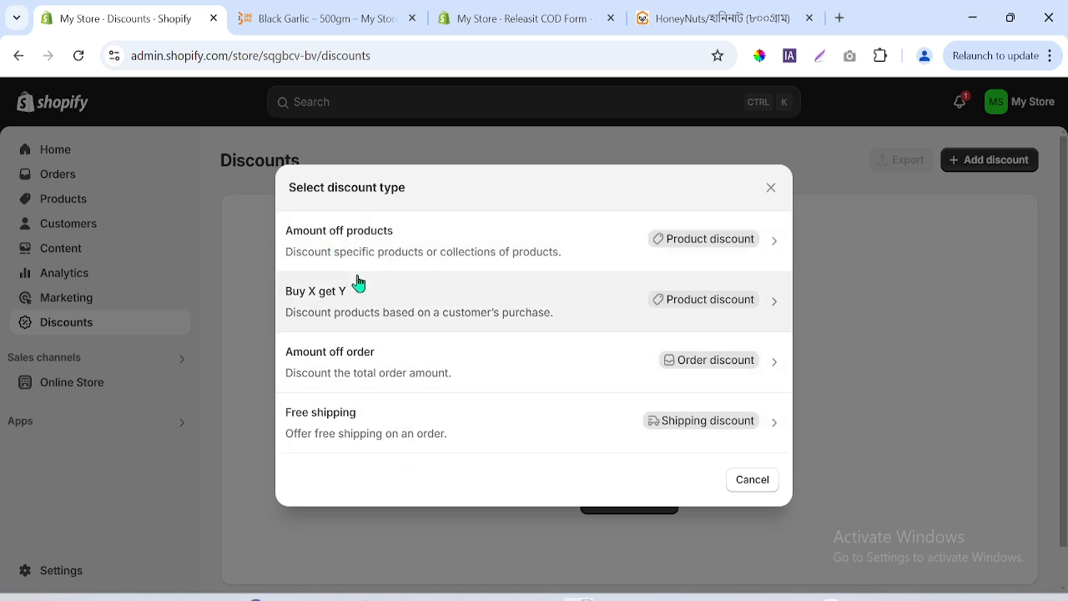
{"action": "left_click", "coordinate": [480, 242]}
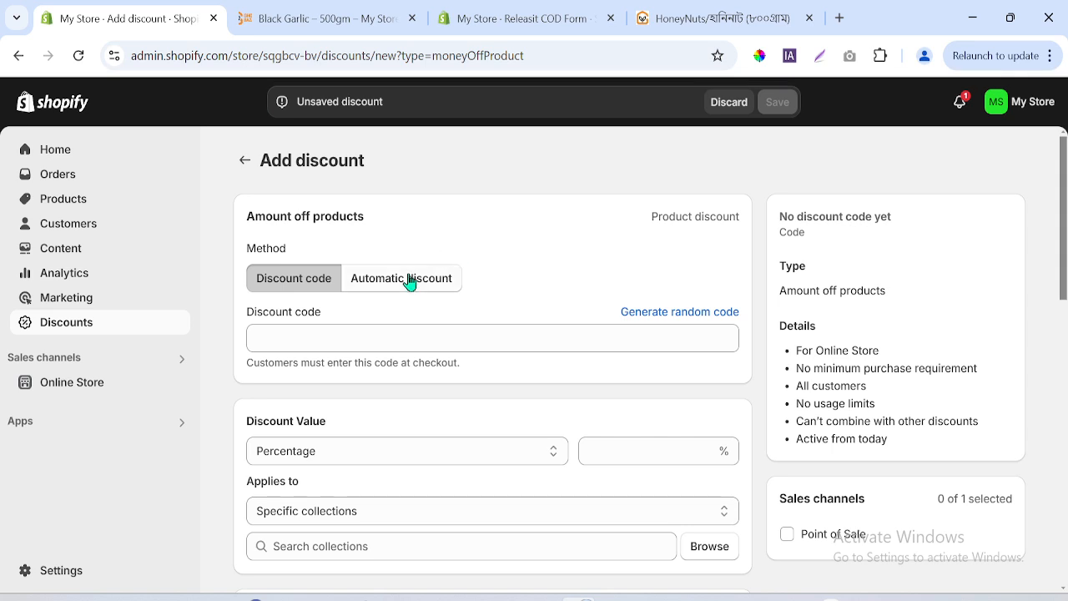
{"action": "left_click", "coordinate": [409, 282]}
{"action": "left_click", "coordinate": [313, 280]}
- Try a randomly generated discount code, replace it with "Ramadan50" and copy the new code
{"action": "left_click", "coordinate": [292, 335]}
{"action": "left_click", "coordinate": [695, 314]}
{"action": "left_click", "coordinate": [355, 331]}
{"action": "double_click", "coordinate": [355, 331]}
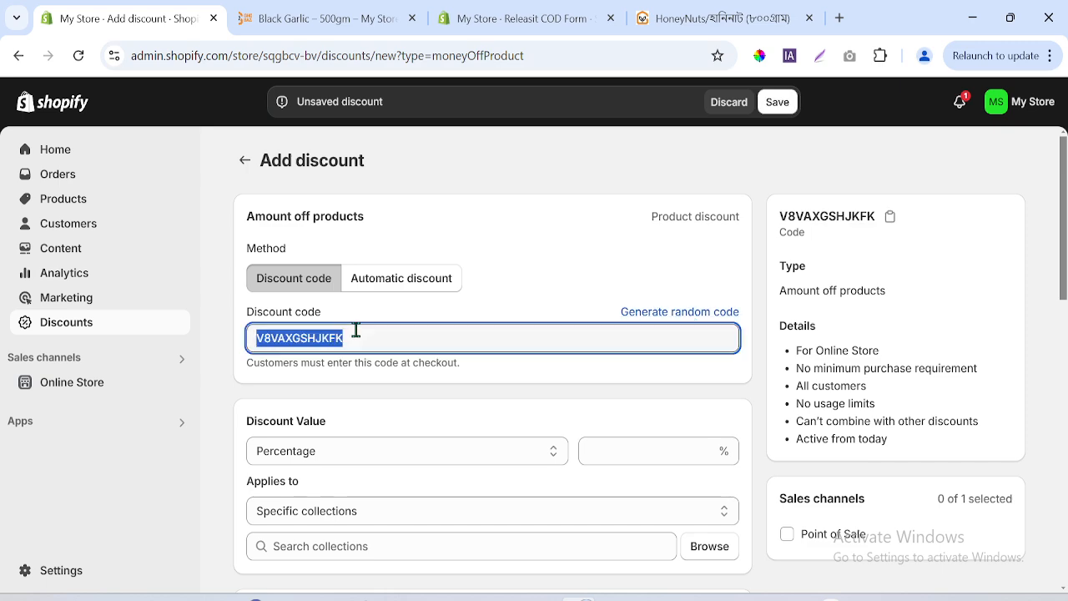
{"action": "key", "text": "BackSpace"}
{"action": "type", "text": "Ramadan"}
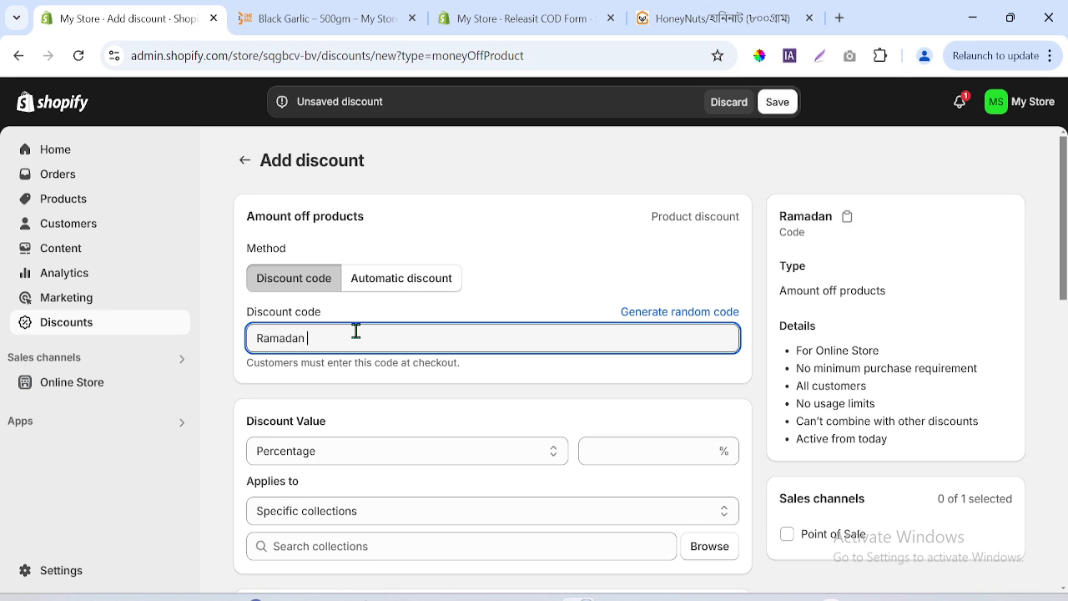
{"action": "type", "text": " 50"}
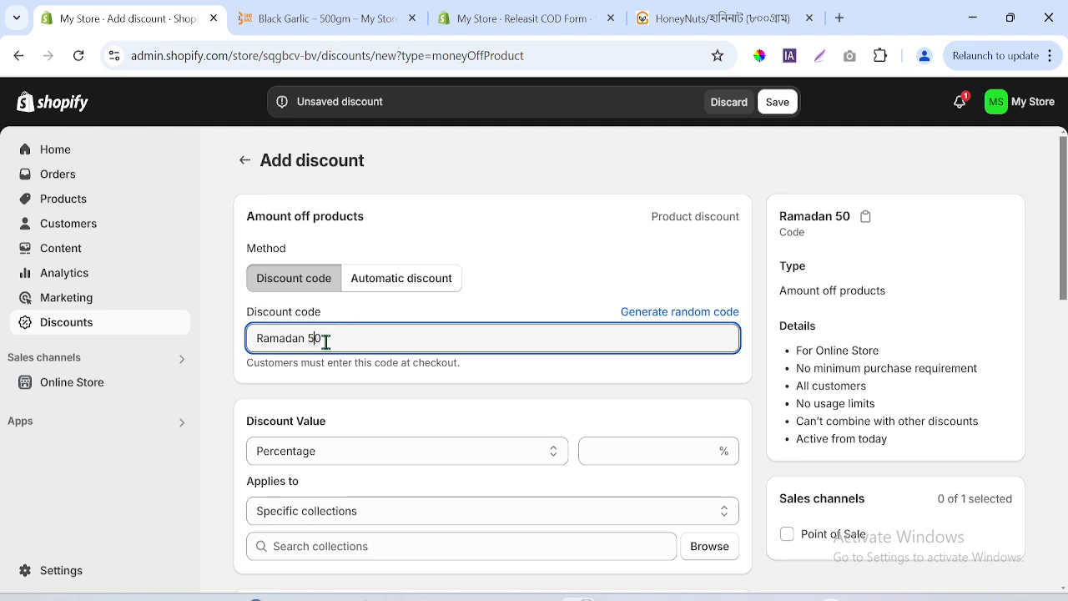
{"action": "key", "text": "BackSpace"}
{"action": "key", "text": "ctrl+a"}
{"action": "key", "text": "ctrl+c"}
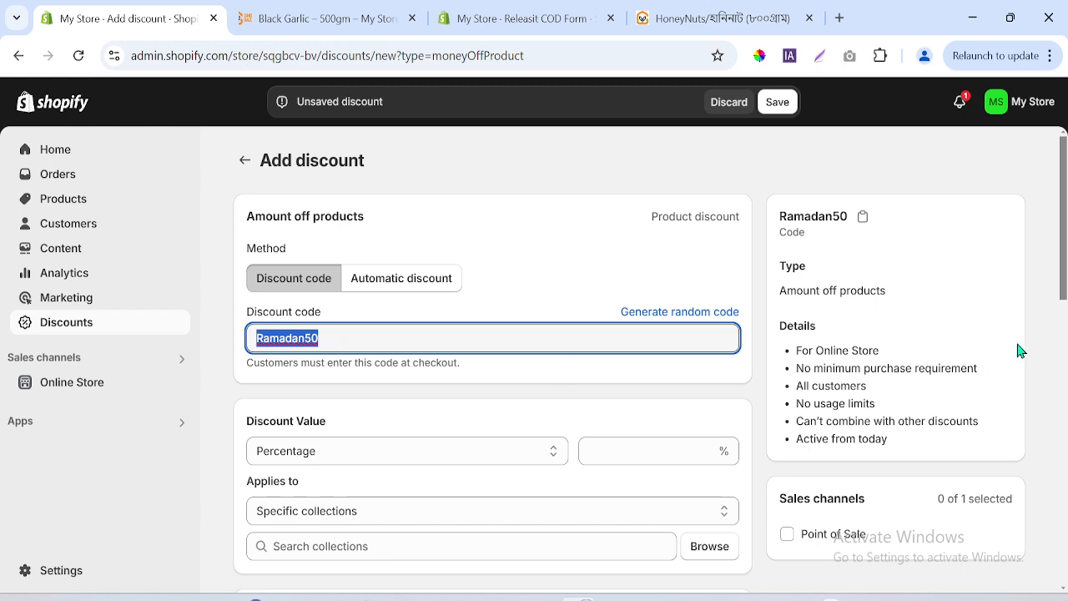
{"action": "left_click", "coordinate": [468, 316]}
- Set the discount value to 50 percent and apply it to Specific collections
{"action": "scroll", "coordinate": [468, 315], "scroll_direction": "down", "scroll_amount": 2}
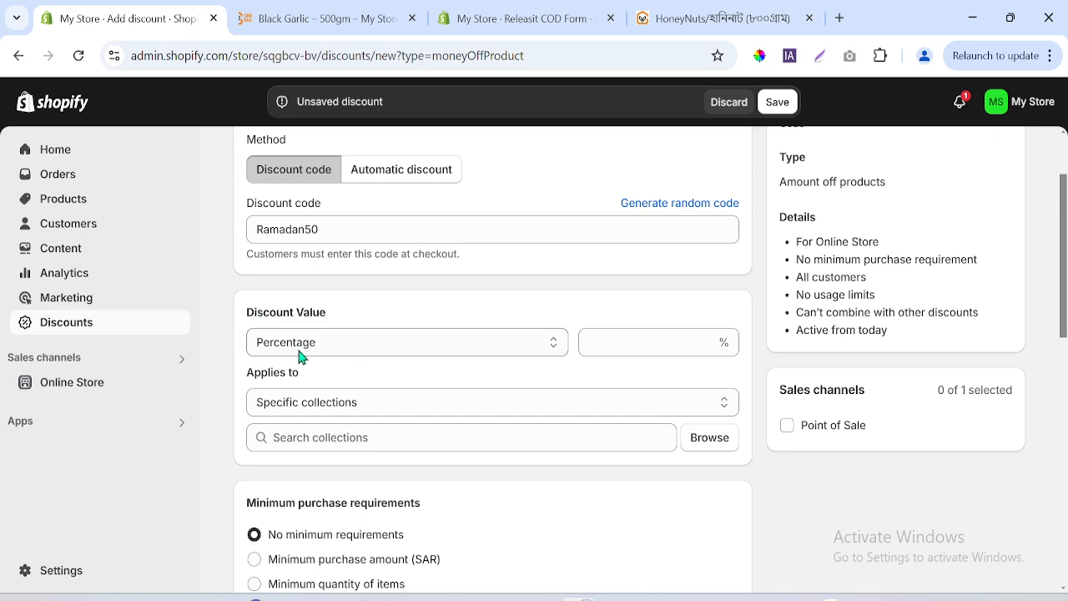
{"action": "left_click", "coordinate": [699, 343]}
{"action": "type", "text": "50"}
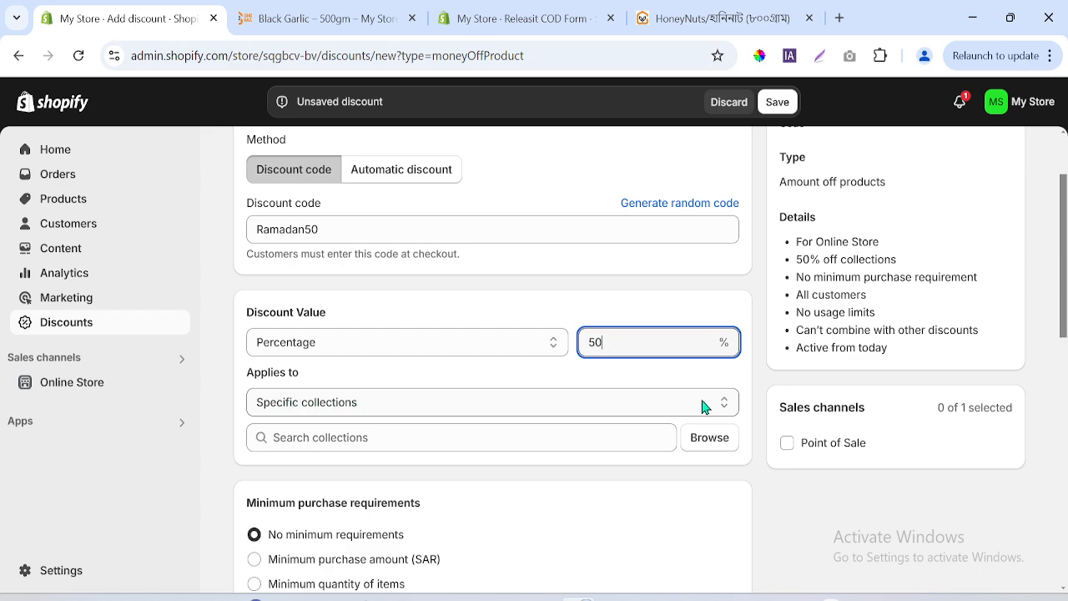
{"action": "left_click", "coordinate": [728, 406]}
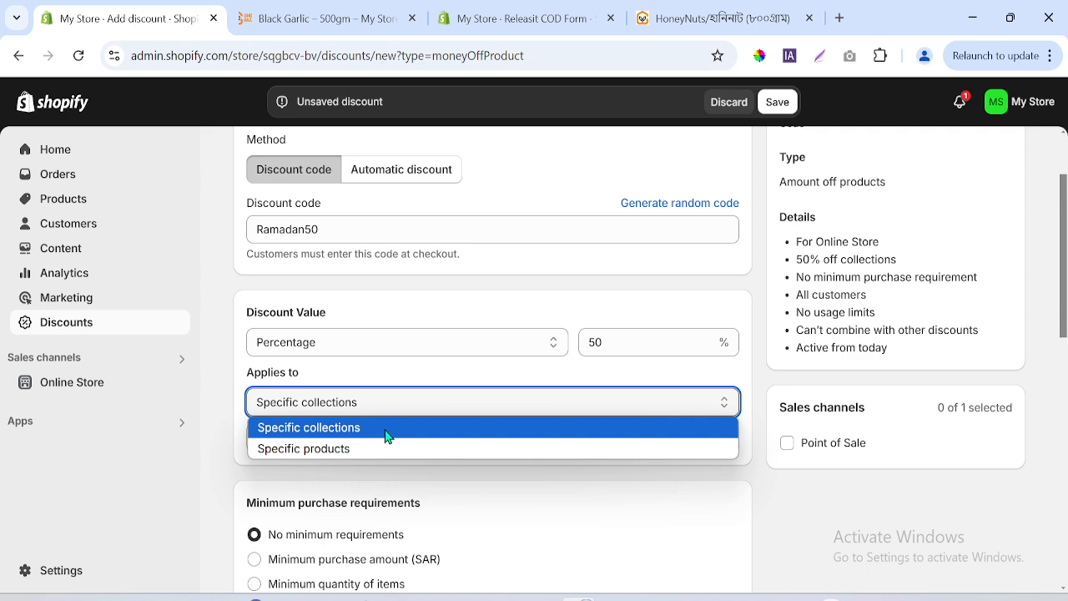
{"action": "left_click", "coordinate": [314, 429]}
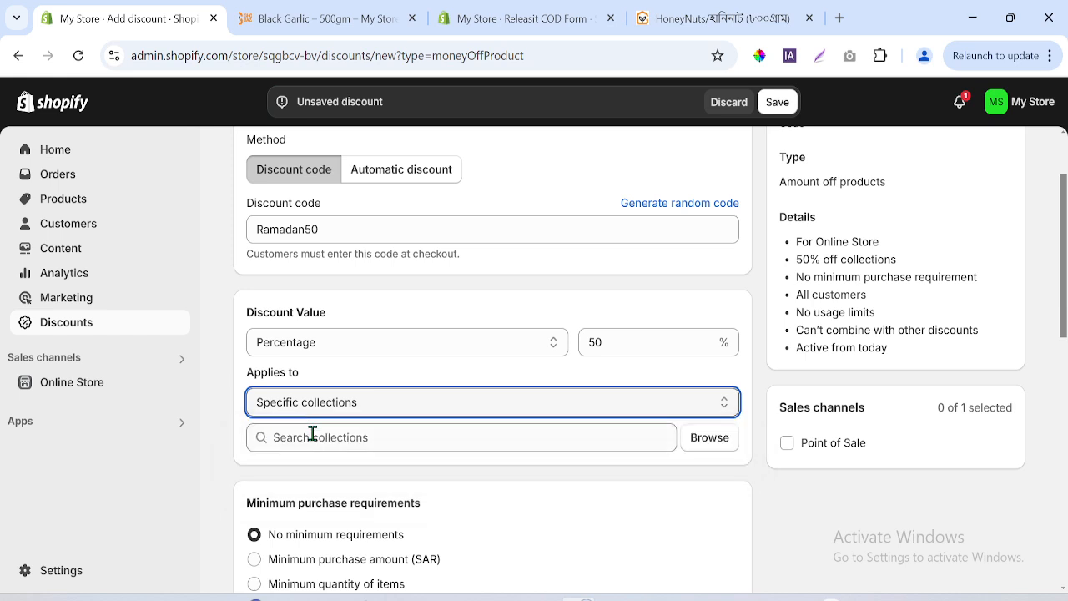
- Open the store's product collections in a separate tab and open the Ghee (ঘি) collection for editing
{"action": "left_click", "coordinate": [67, 201]}
{"action": "right_click", "coordinate": [67, 201]}
{"action": "left_click", "coordinate": [138, 212]}
{"action": "left_click", "coordinate": [255, 19]}
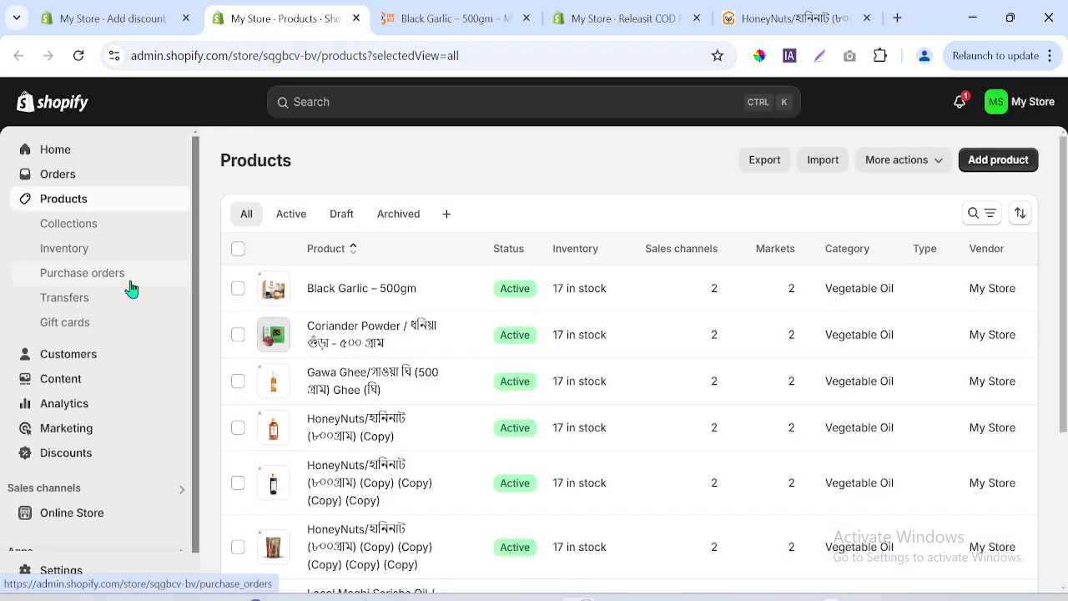
{"action": "left_click", "coordinate": [85, 227]}
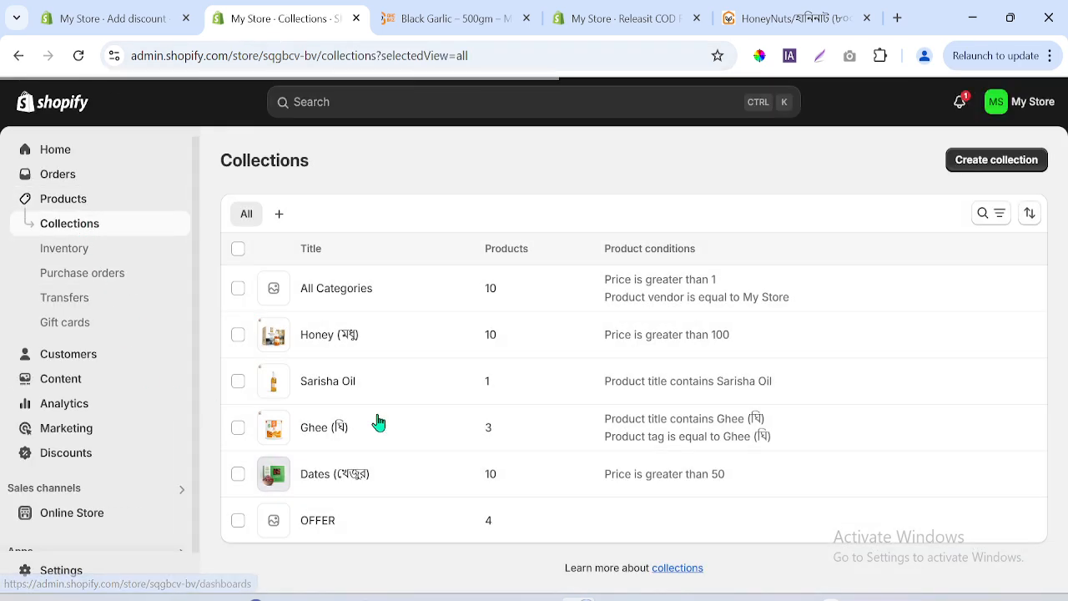
{"action": "left_click", "coordinate": [313, 344]}
{"action": "left_click", "coordinate": [17, 58]}
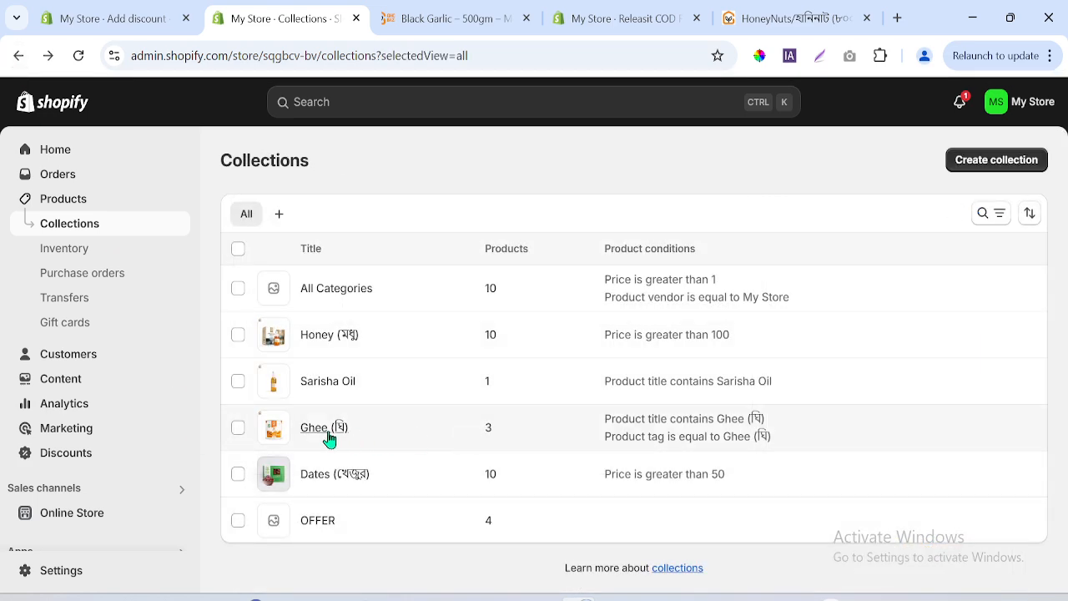
{"action": "left_click", "coordinate": [328, 437]}
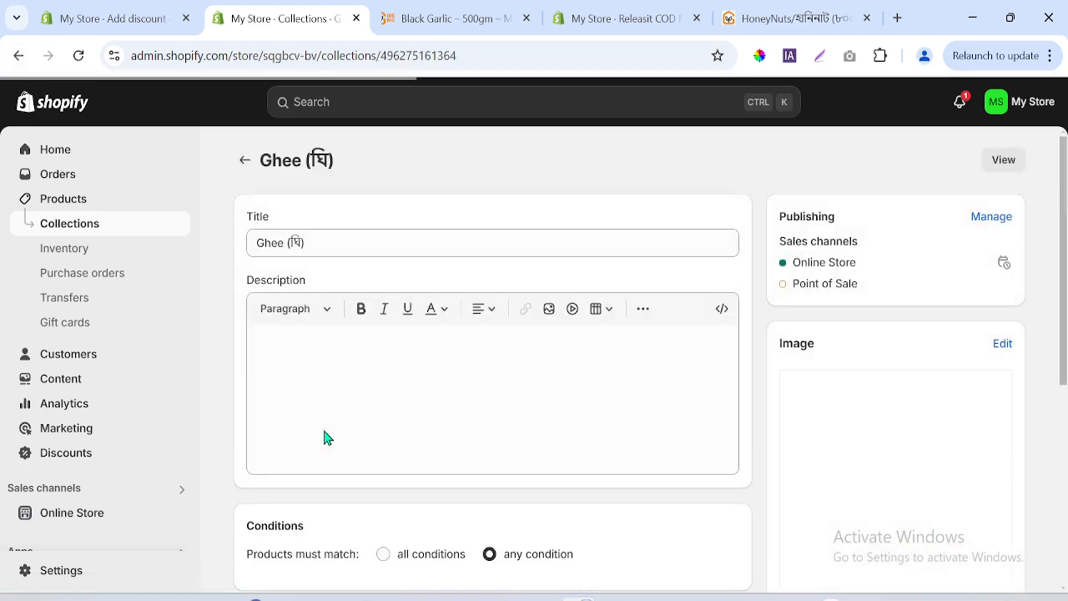
- Rename the Ghee (ঘি) collection to "Ramadan50 Ghee (ঘি)", save it and review its conditions and products
{"action": "left_click", "coordinate": [253, 242]}
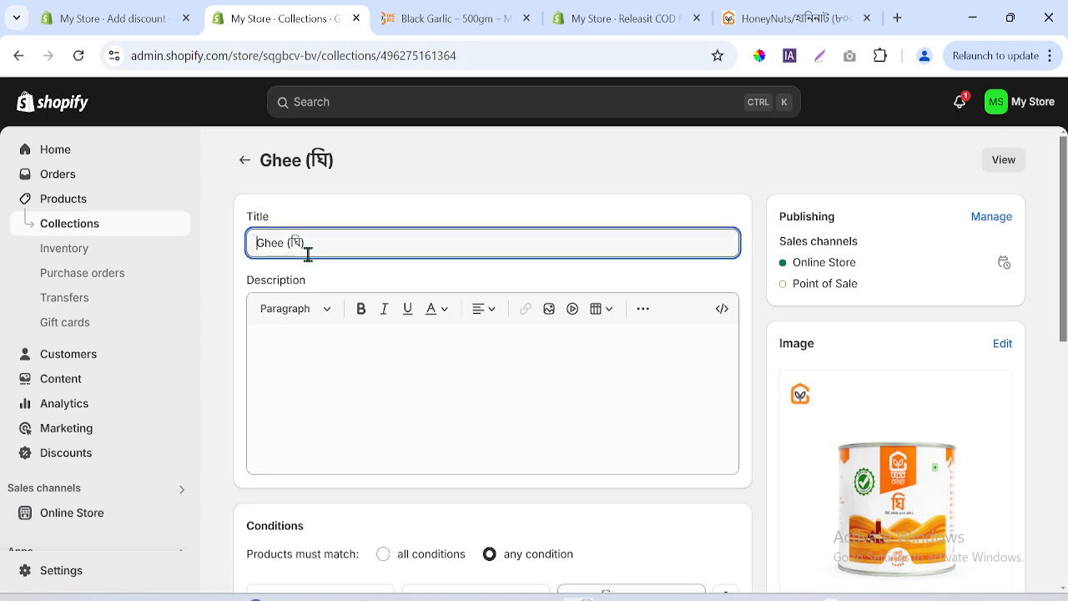
{"action": "key", "text": "ctrl+v"}
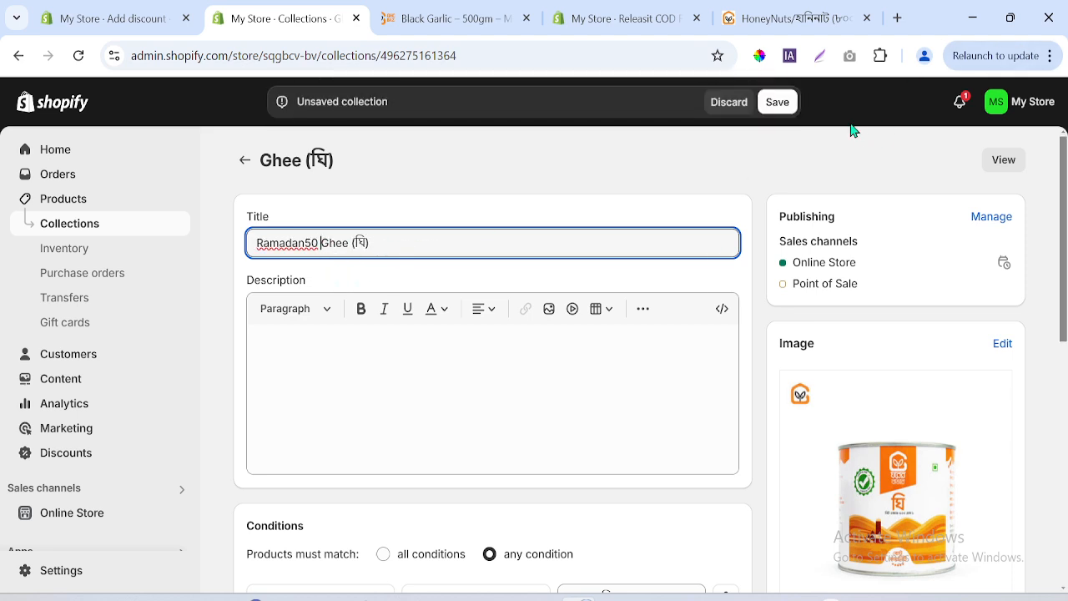
{"action": "left_click", "coordinate": [775, 102]}
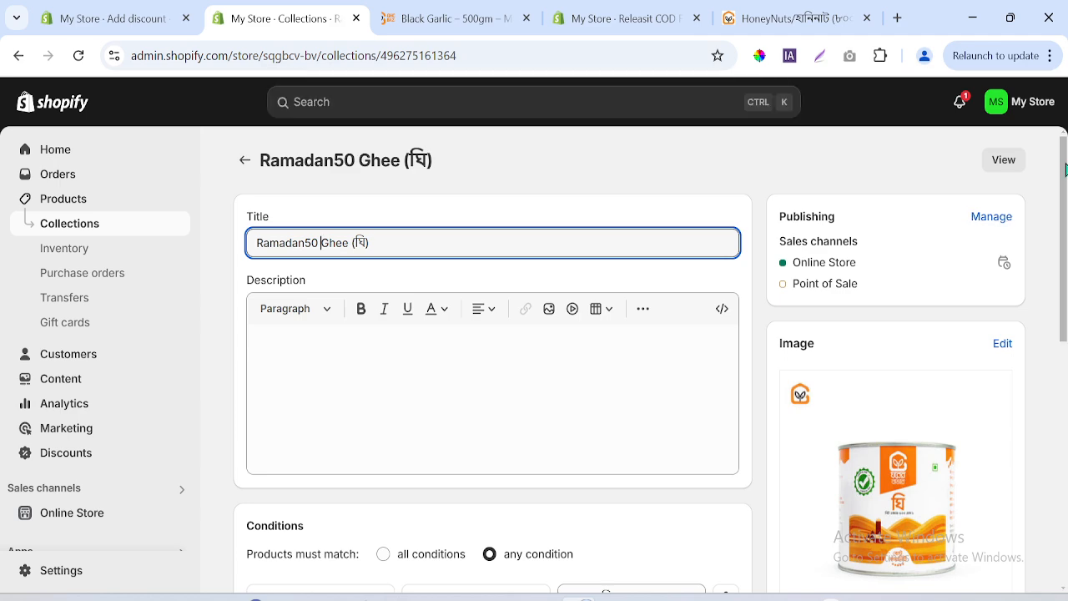
{"action": "scroll", "coordinate": [357, 267], "scroll_direction": "down", "scroll_amount": 6}
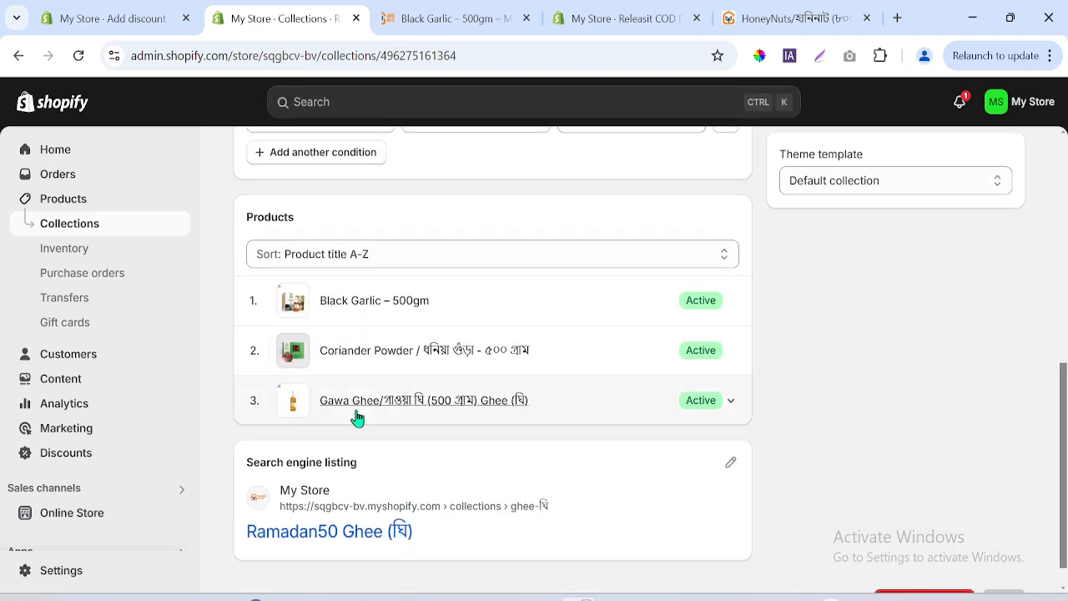
{"action": "scroll", "coordinate": [492, 359], "scroll_direction": "up", "scroll_amount": 6}
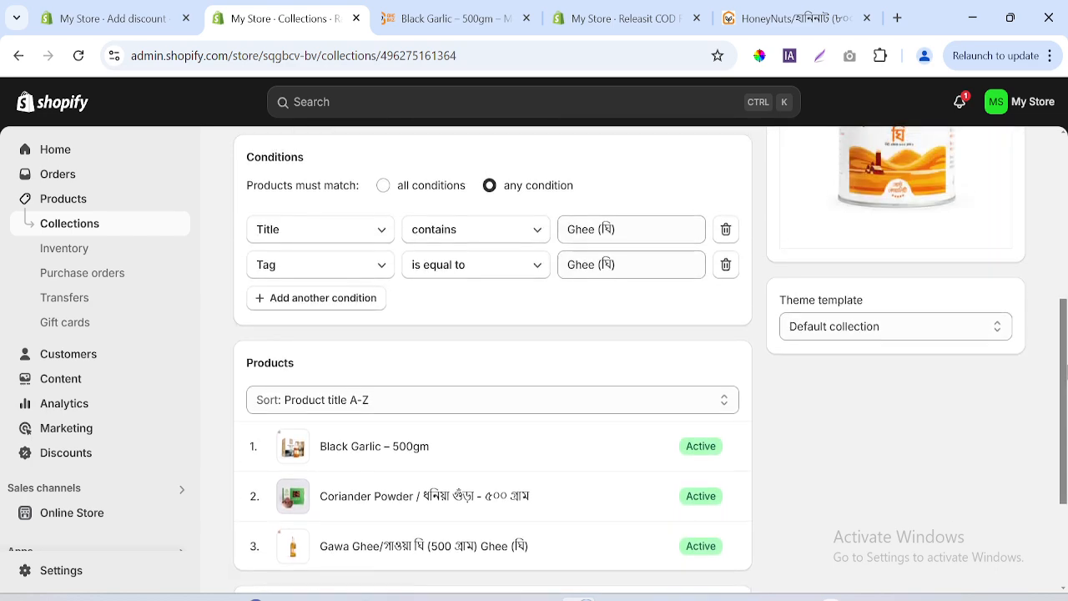
{"action": "scroll", "coordinate": [492, 359], "scroll_direction": "down", "scroll_amount": 5}
{"action": "scroll", "coordinate": [479, 350], "scroll_direction": "down", "scroll_amount": 1}
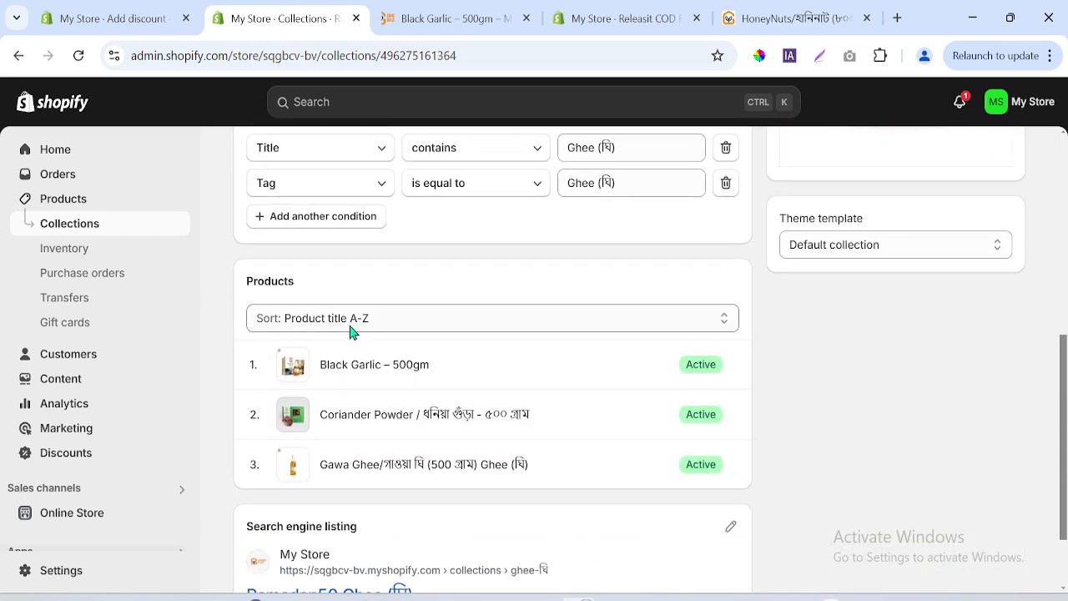
- Return to the Ramadan50 discount, add the "Ramadan50 Ghee (ঘি)" collection as what it applies to, and save the discount
{"action": "left_click", "coordinate": [110, 16]}
{"action": "left_click_drag", "start_coordinate": [339, 229], "coordinate": [239, 253]}
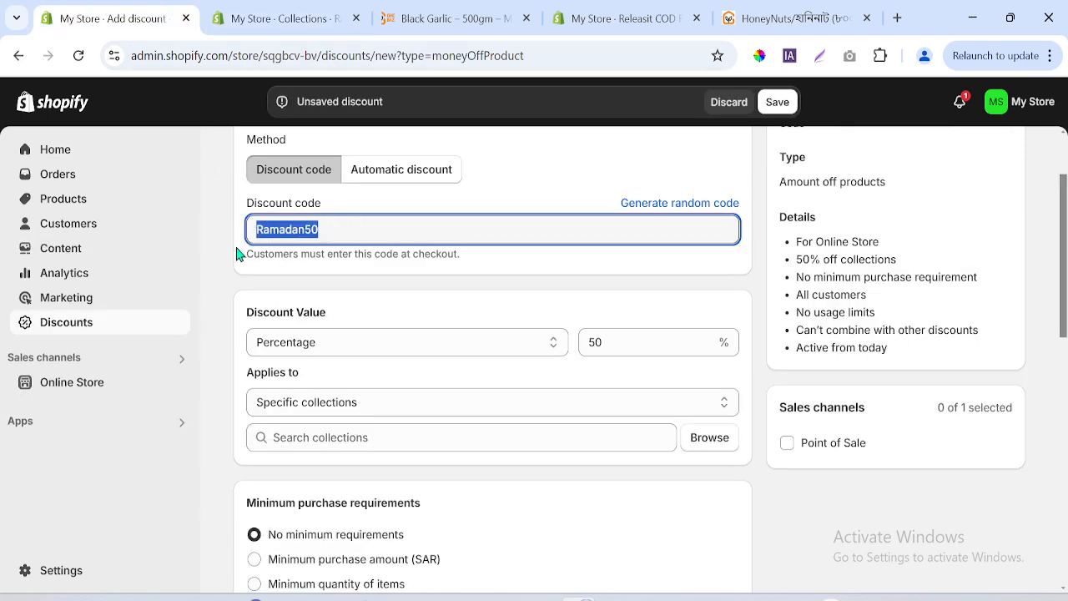
{"action": "left_click", "coordinate": [628, 409]}
{"action": "left_click", "coordinate": [319, 428]}
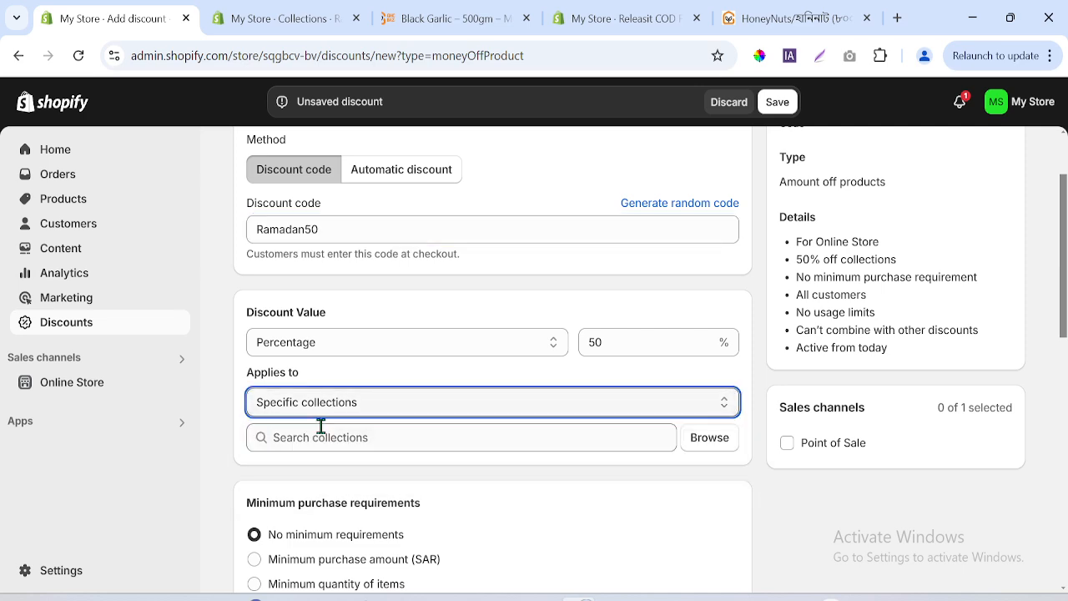
{"action": "left_click", "coordinate": [709, 440]}
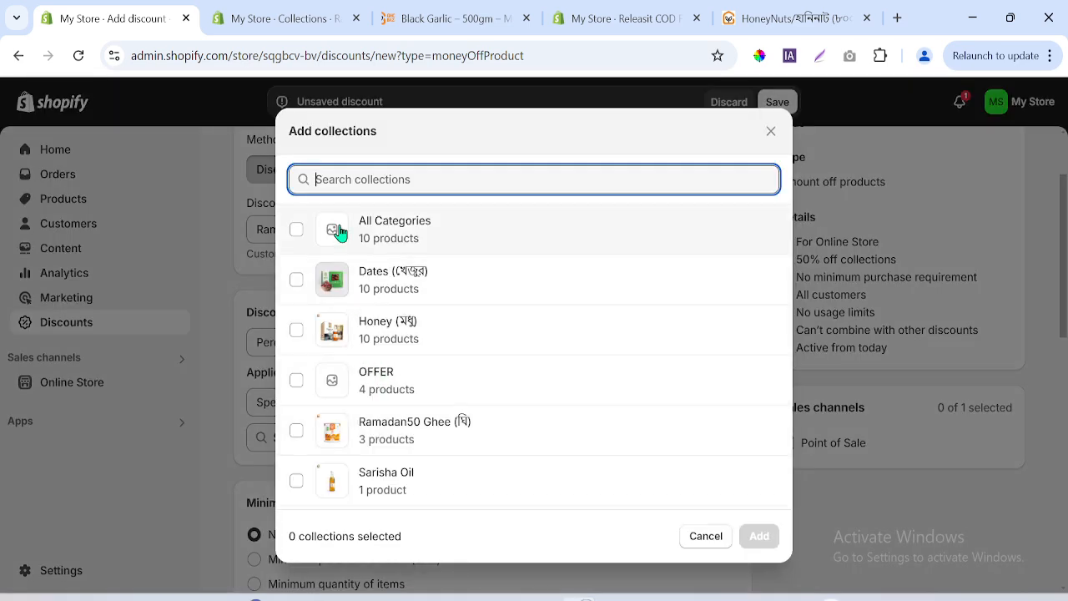
{"action": "left_click", "coordinate": [296, 430]}
{"action": "left_click", "coordinate": [770, 541]}
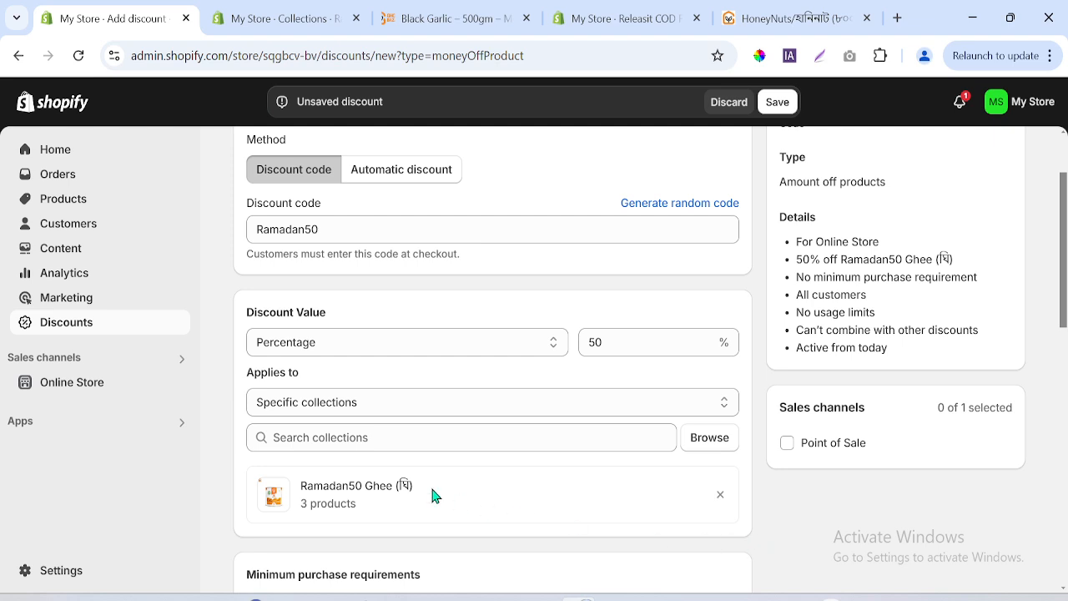
{"action": "left_click_drag", "start_coordinate": [305, 506], "coordinate": [344, 507]}
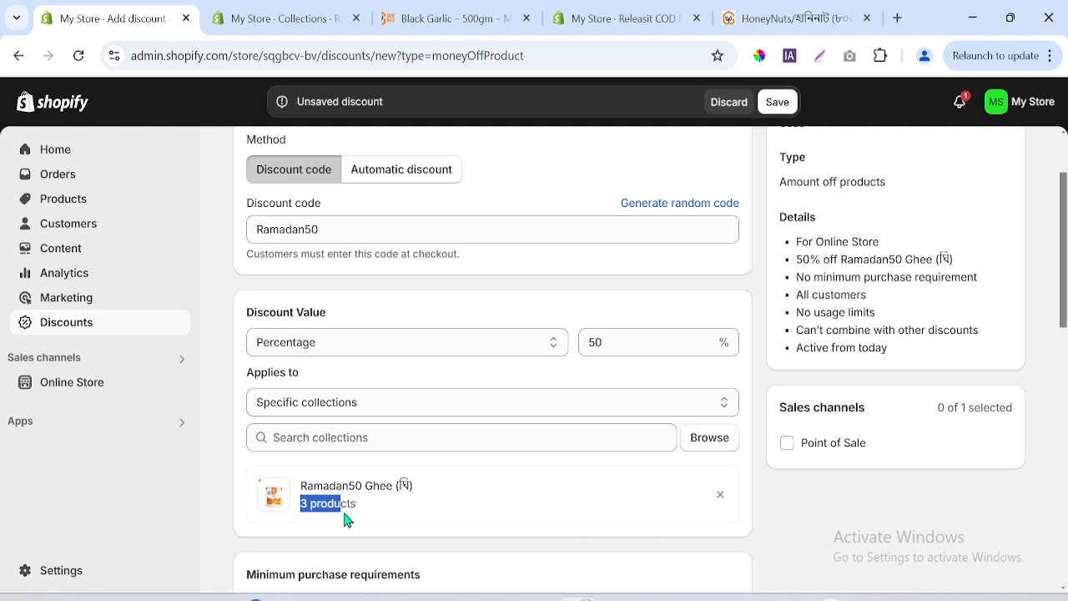
{"action": "left_click", "coordinate": [783, 107]}
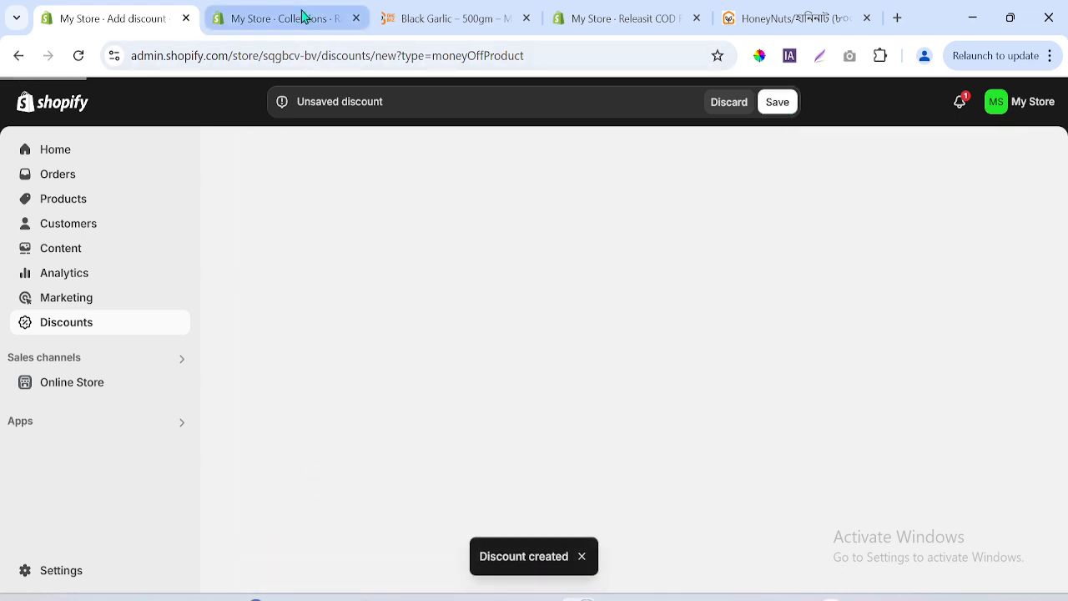
- Open the online store from the admin and look through the Ghee (ঘি) collection's products
{"action": "left_click", "coordinate": [302, 16]}
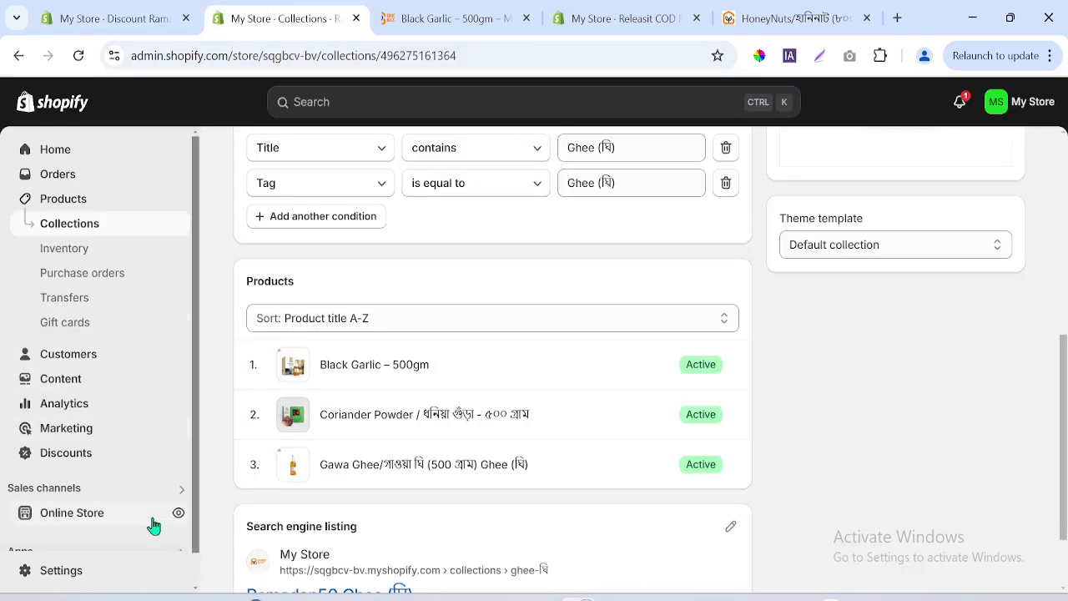
{"action": "left_click", "coordinate": [180, 512]}
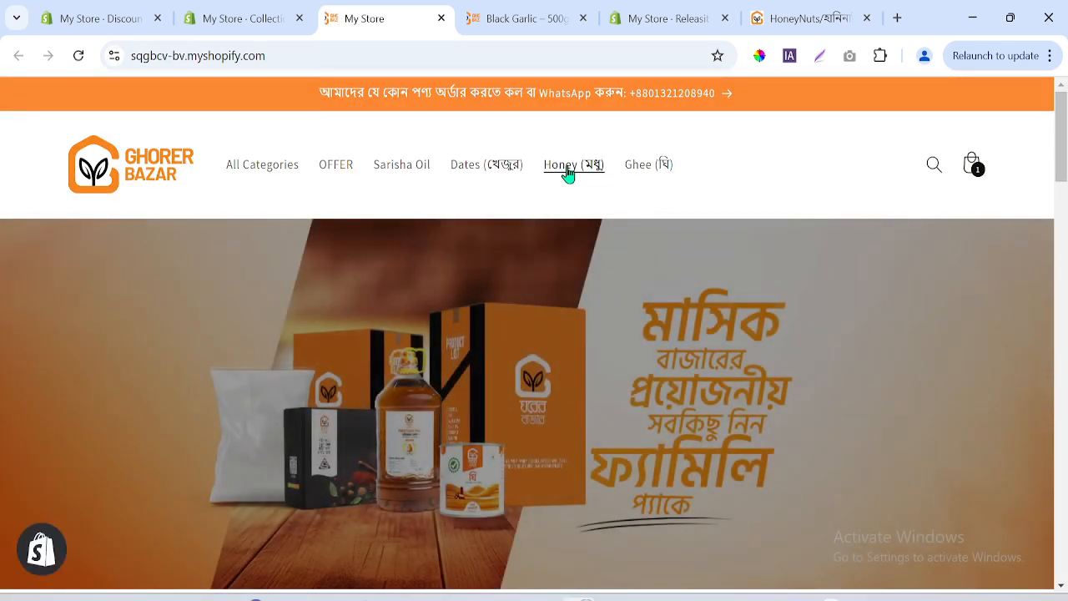
{"action": "left_click", "coordinate": [637, 173]}
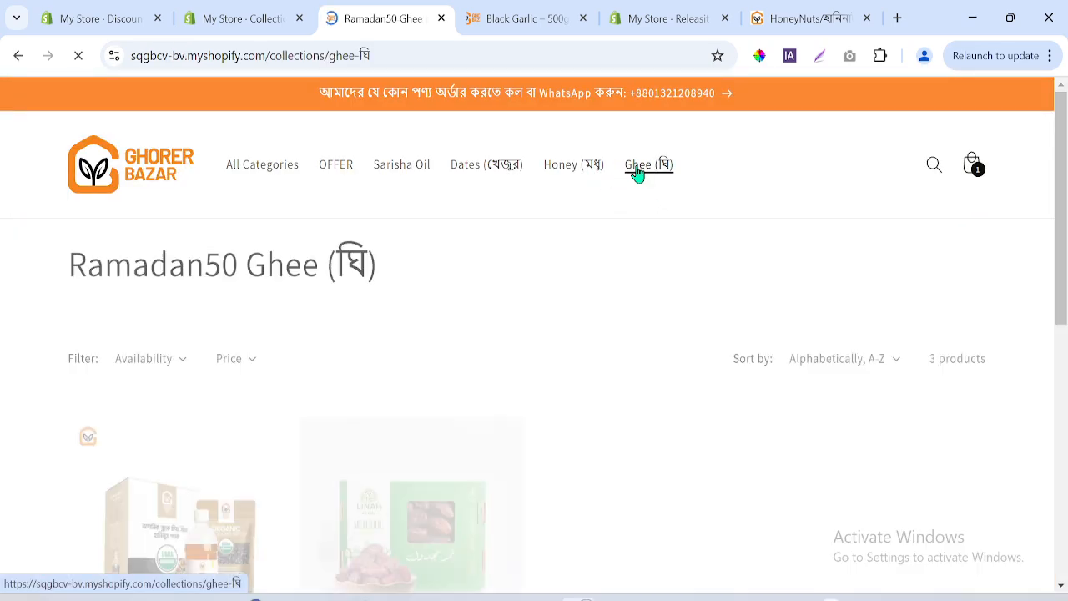
{"action": "left_click_drag", "start_coordinate": [34, 275], "coordinate": [387, 279]}
{"action": "left_click", "coordinate": [579, 268]}
{"action": "left_click_drag", "start_coordinate": [1062, 217], "coordinate": [1065, 327]}
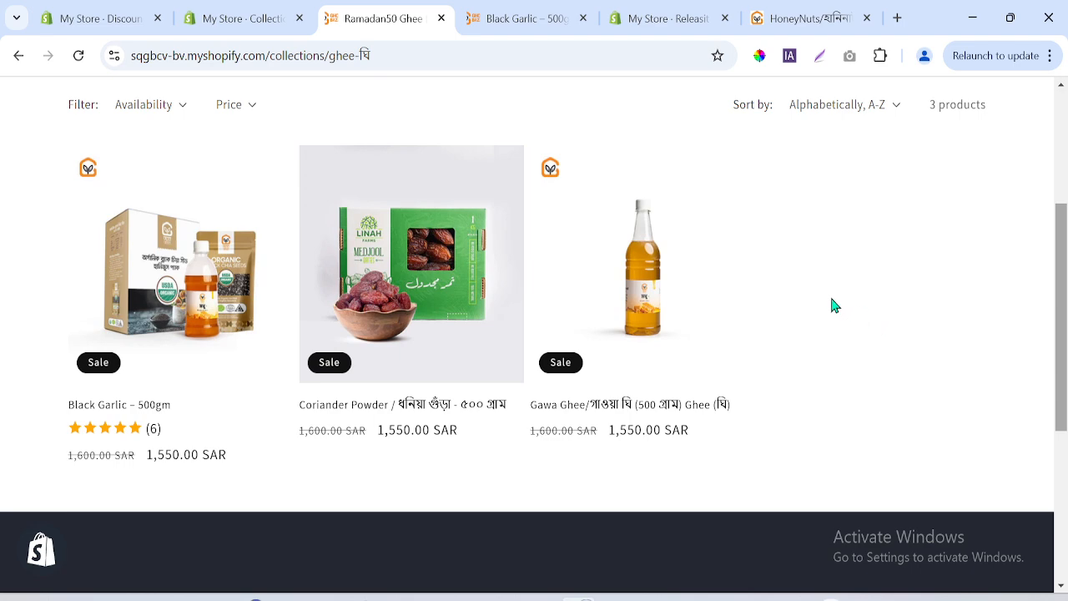
- Open the Black Garlic, Coriander Powder and Gawa Ghee products from the collection in separate tabs
{"action": "right_click", "coordinate": [142, 292]}
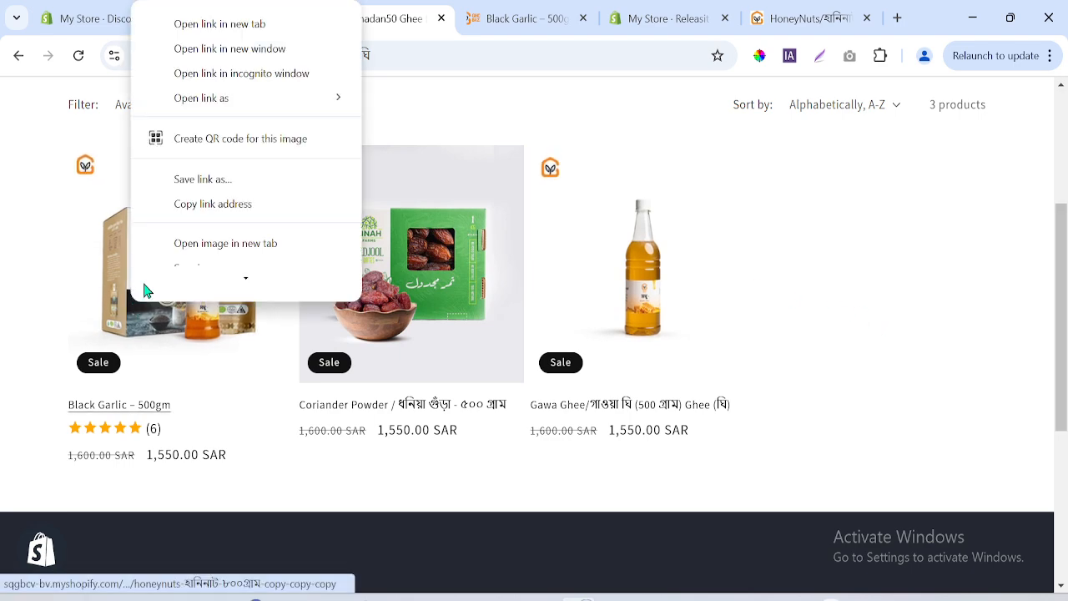
{"action": "left_click", "coordinate": [222, 24]}
{"action": "right_click", "coordinate": [422, 343]}
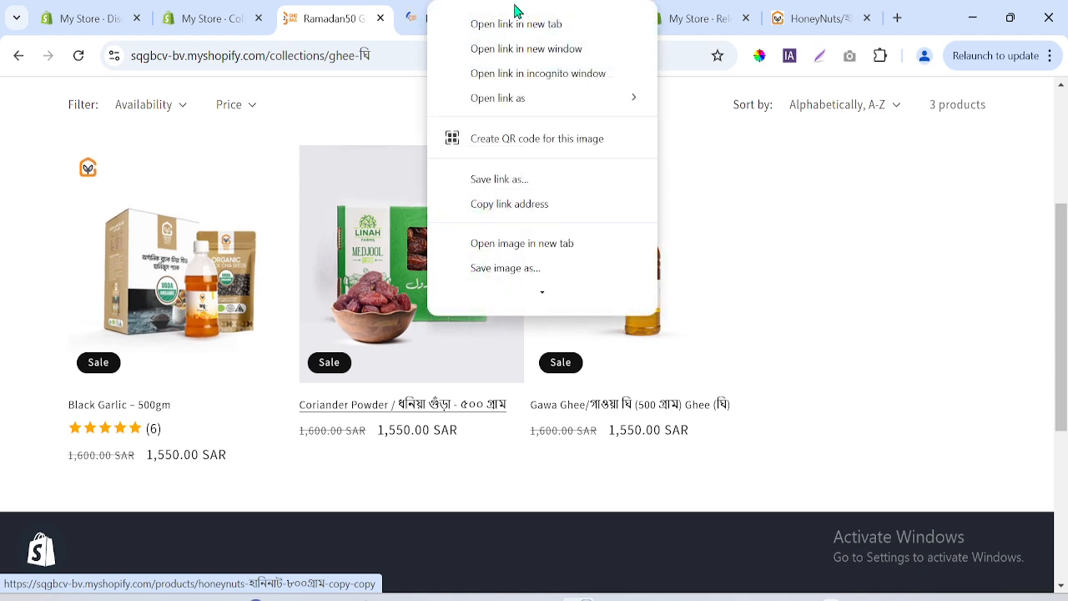
{"action": "left_click", "coordinate": [468, 22]}
{"action": "right_click", "coordinate": [598, 306]}
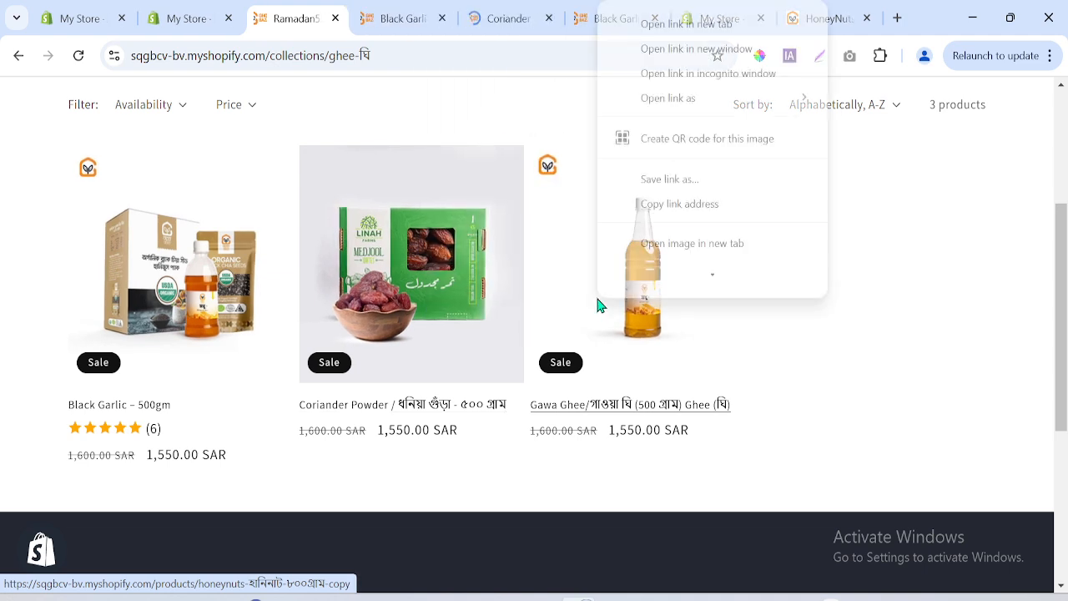
{"action": "left_click", "coordinate": [686, 23]}
- Open the cash-on-delivery order form for Black Garlic – 500gm and enter the discount code "Ramadan50"
{"action": "left_click", "coordinate": [370, 10]}
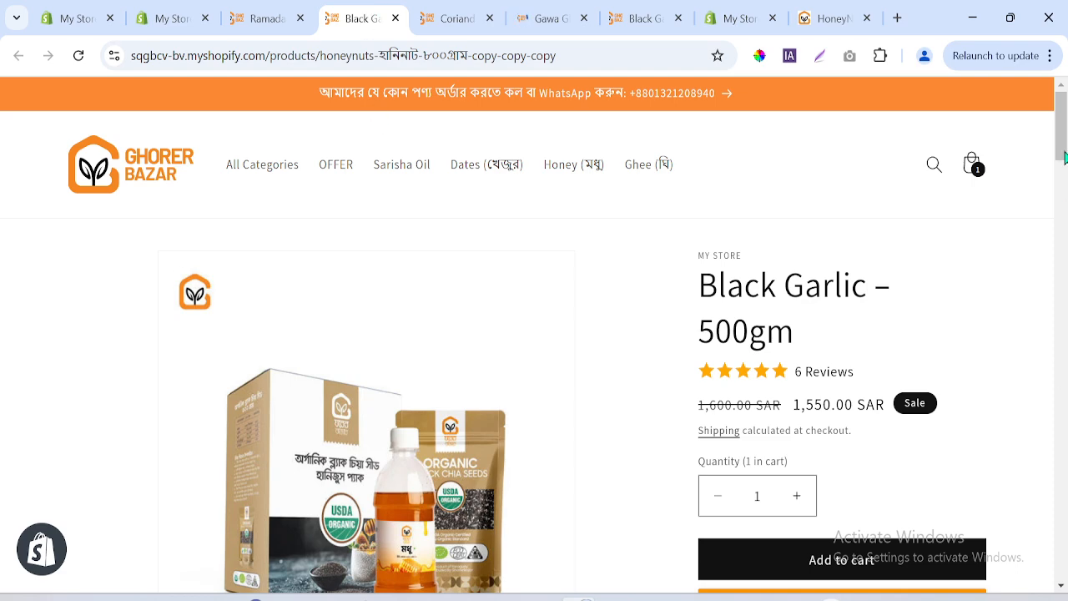
{"action": "scroll", "coordinate": [1033, 417], "scroll_direction": "down", "scroll_amount": 4}
{"action": "left_click", "coordinate": [738, 326]}
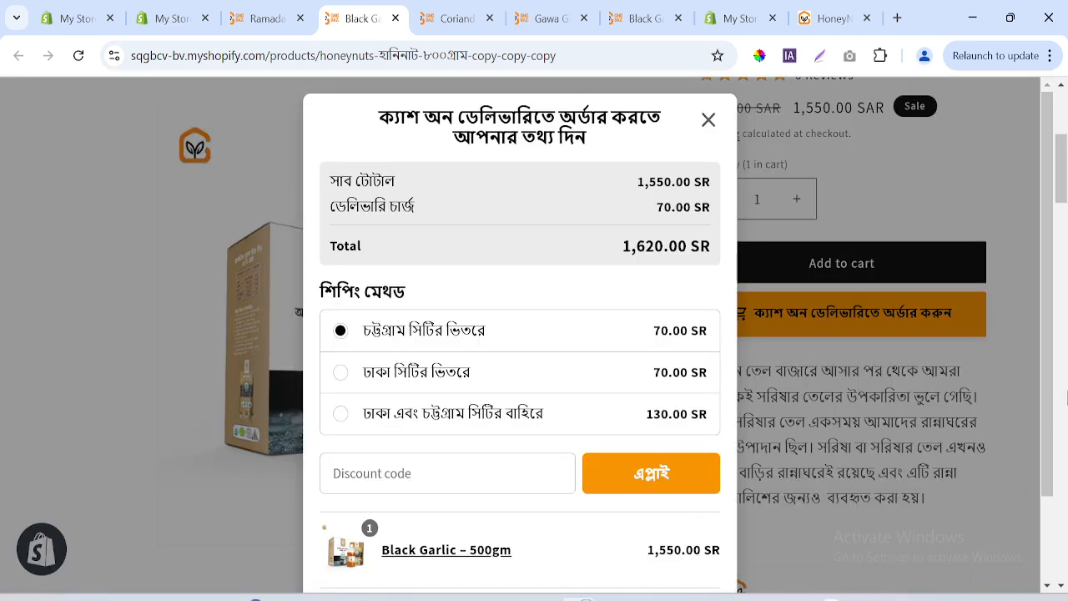
{"action": "scroll", "coordinate": [1050, 365], "scroll_direction": "down", "scroll_amount": 1}
{"action": "scroll", "coordinate": [1050, 365], "scroll_direction": "down", "scroll_amount": 2}
{"action": "left_click", "coordinate": [383, 376]}
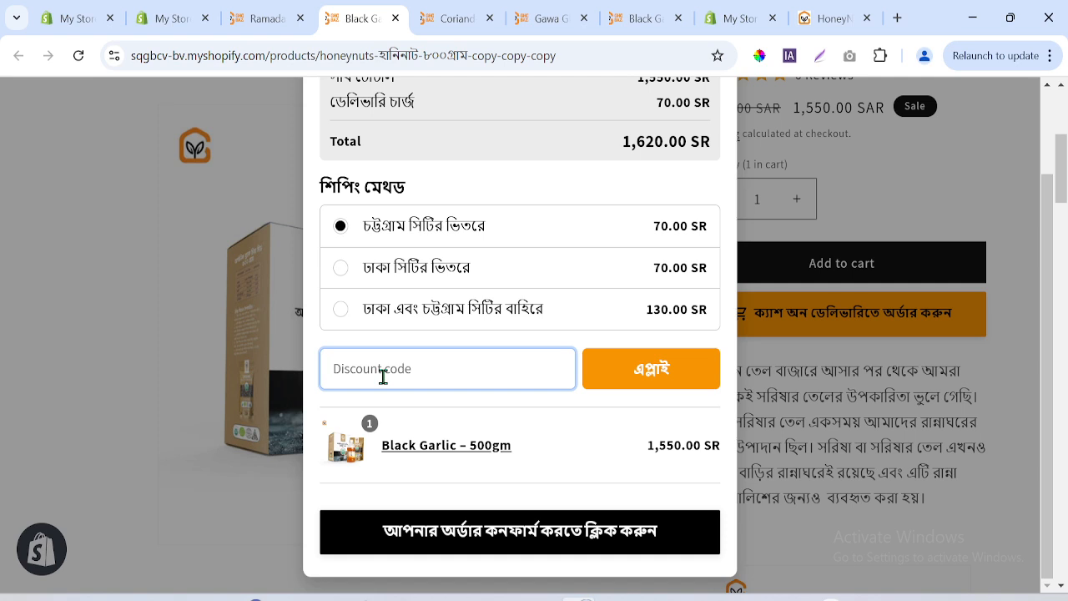
{"action": "type", "text": "Ramadan50"}
- Examine the order form's subtotal, delivery charge, total and product price before applying the discount code
{"action": "left_click_drag", "start_coordinate": [619, 143], "coordinate": [665, 143]}
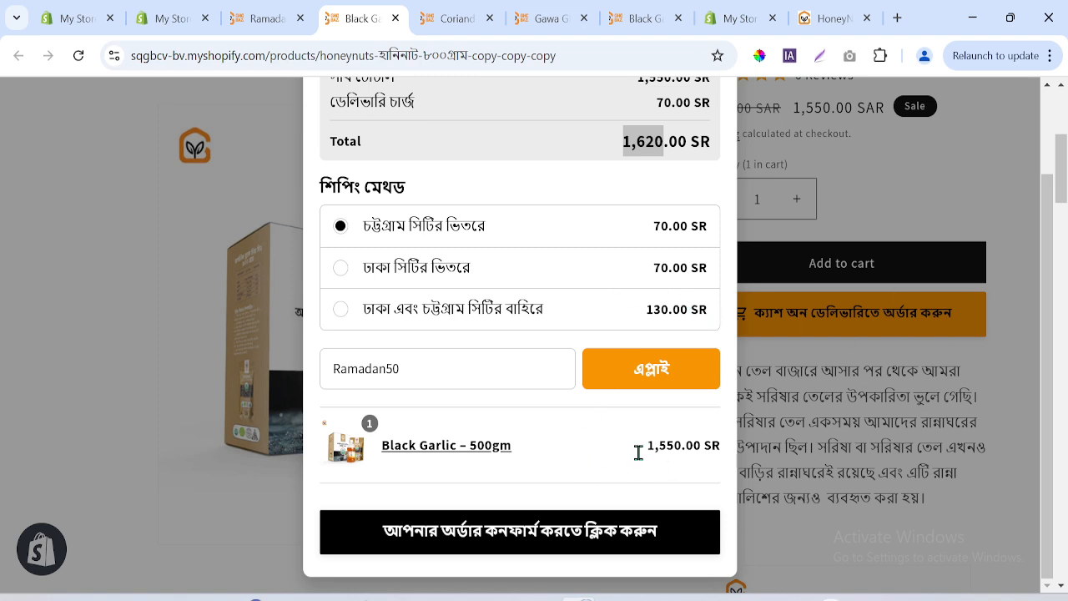
{"action": "scroll", "coordinate": [1065, 361], "scroll_direction": "up", "scroll_amount": 1}
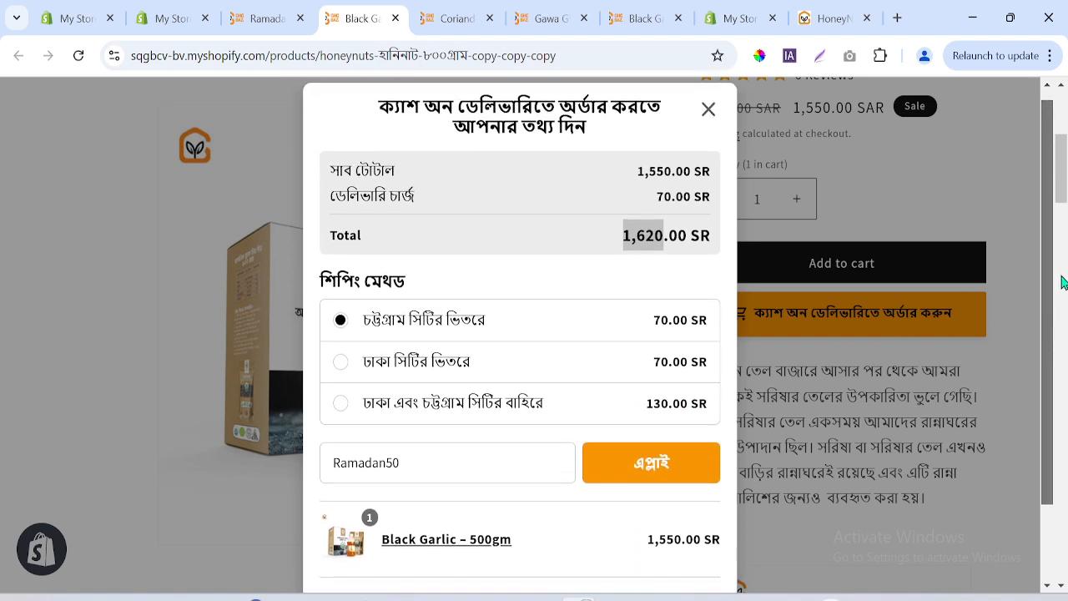
{"action": "scroll", "coordinate": [1063, 298], "scroll_direction": "down", "scroll_amount": 1}
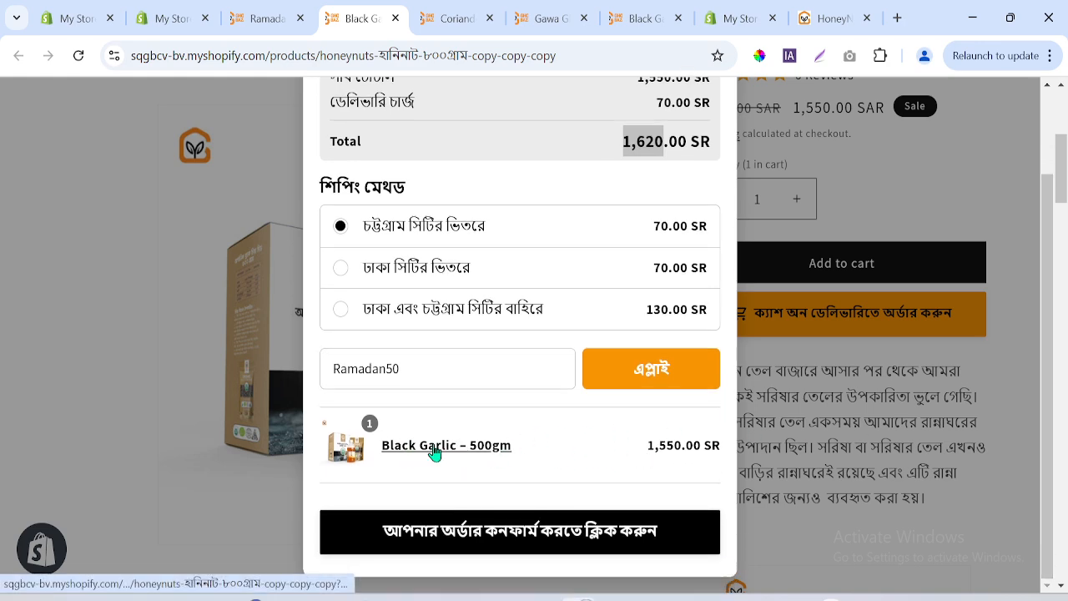
{"action": "scroll", "coordinate": [1058, 401], "scroll_direction": "up", "scroll_amount": 1}
{"action": "scroll", "coordinate": [1060, 375], "scroll_direction": "up", "scroll_amount": 1}
{"action": "scroll", "coordinate": [1065, 351], "scroll_direction": "down", "scroll_amount": 2}
{"action": "scroll", "coordinate": [1065, 342], "scroll_direction": "up", "scroll_amount": 2}
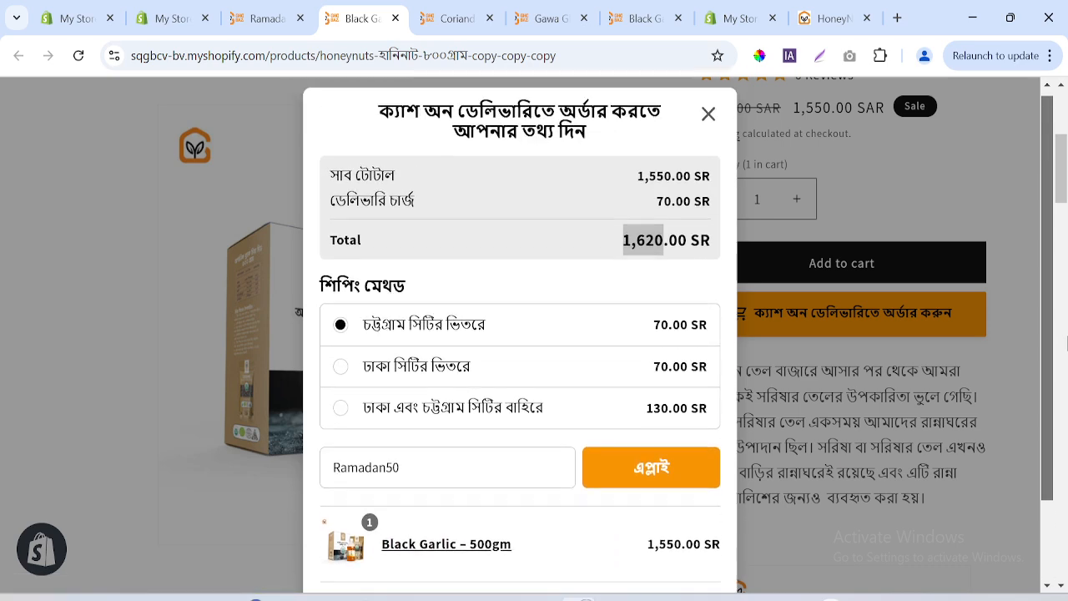
{"action": "scroll", "coordinate": [1066, 342], "scroll_direction": "down", "scroll_amount": 2}
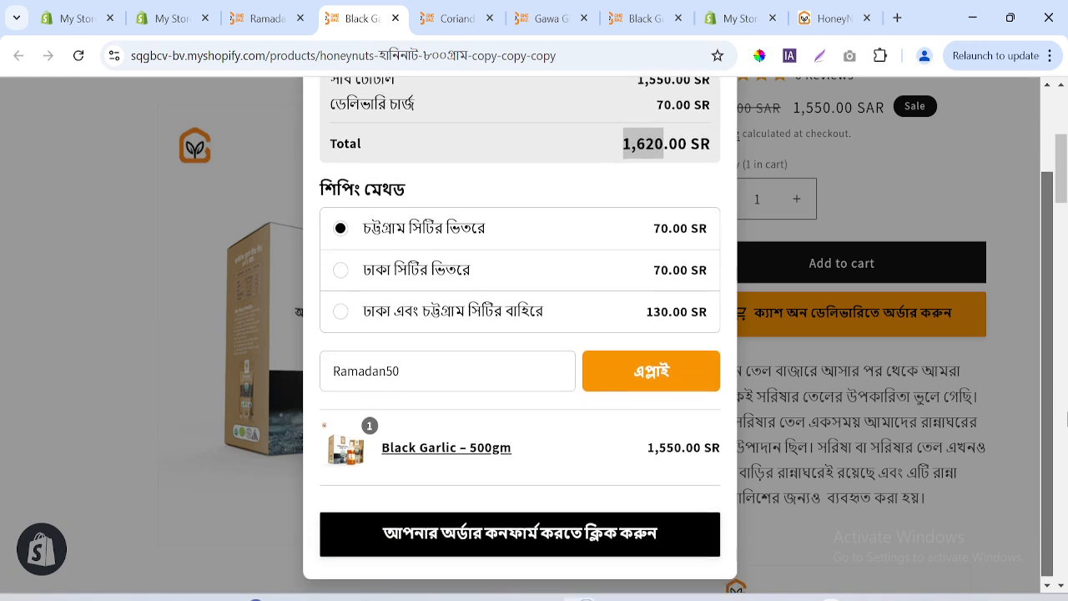
{"action": "scroll", "coordinate": [1065, 400], "scroll_direction": "up", "scroll_amount": 1}
{"action": "left_click_drag", "start_coordinate": [636, 121], "coordinate": [701, 145]}
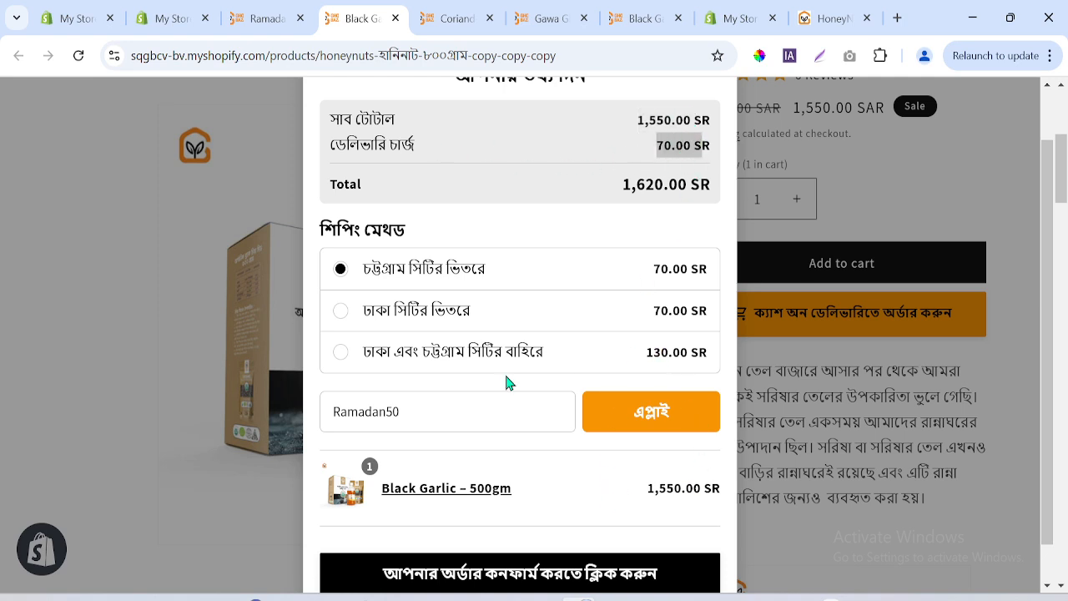
- Apply the Ramadan50 code to the Black Garlic order and check the discount amount and new total
{"action": "left_click", "coordinate": [407, 411]}
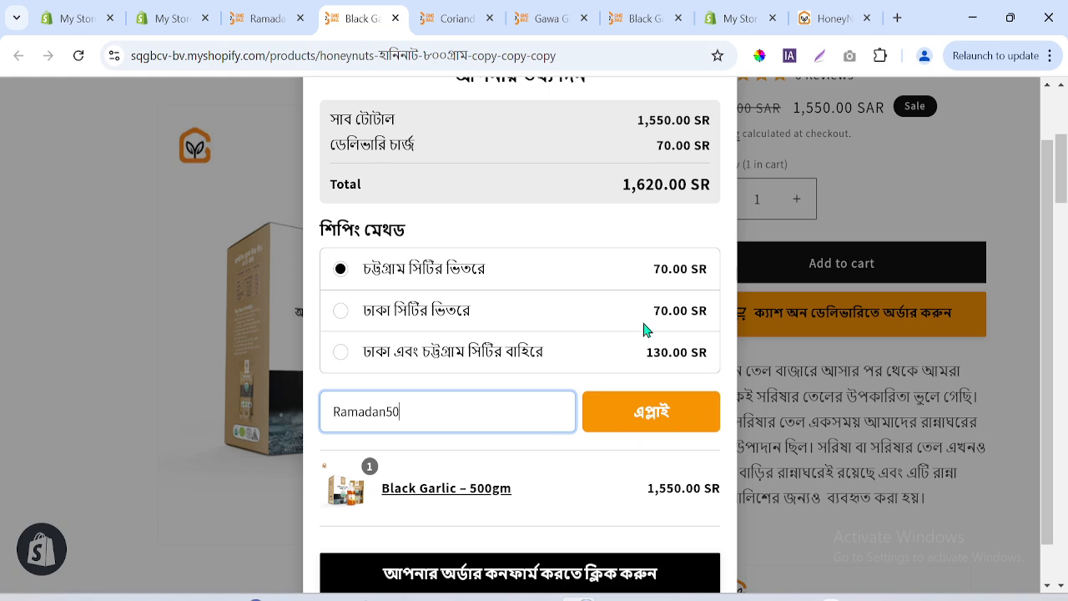
{"action": "left_click", "coordinate": [632, 417]}
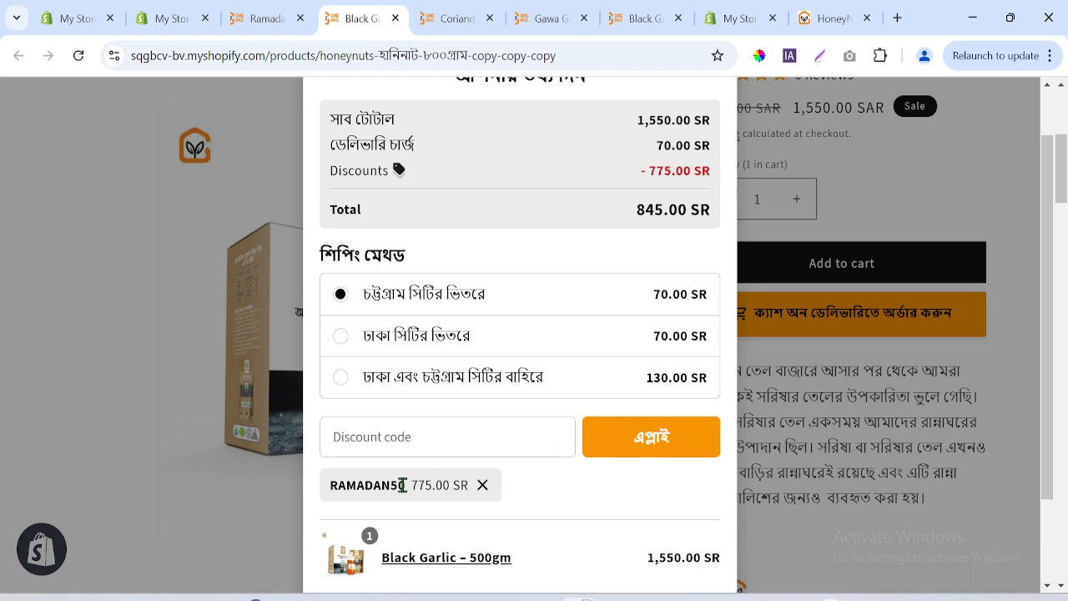
{"action": "left_click_drag", "start_coordinate": [409, 494], "coordinate": [457, 484]}
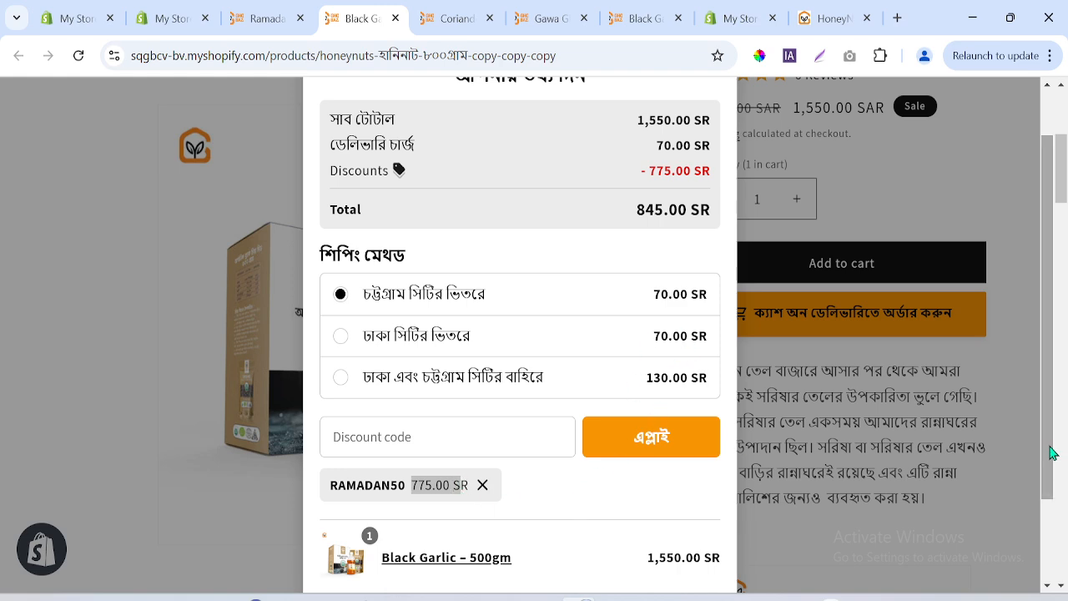
{"action": "scroll", "coordinate": [1058, 449], "scroll_direction": "down", "scroll_amount": 1}
{"action": "scroll", "coordinate": [1057, 450], "scroll_direction": "up", "scroll_amount": 1}
{"action": "scroll", "coordinate": [1057, 451], "scroll_direction": "up", "scroll_amount": 1}
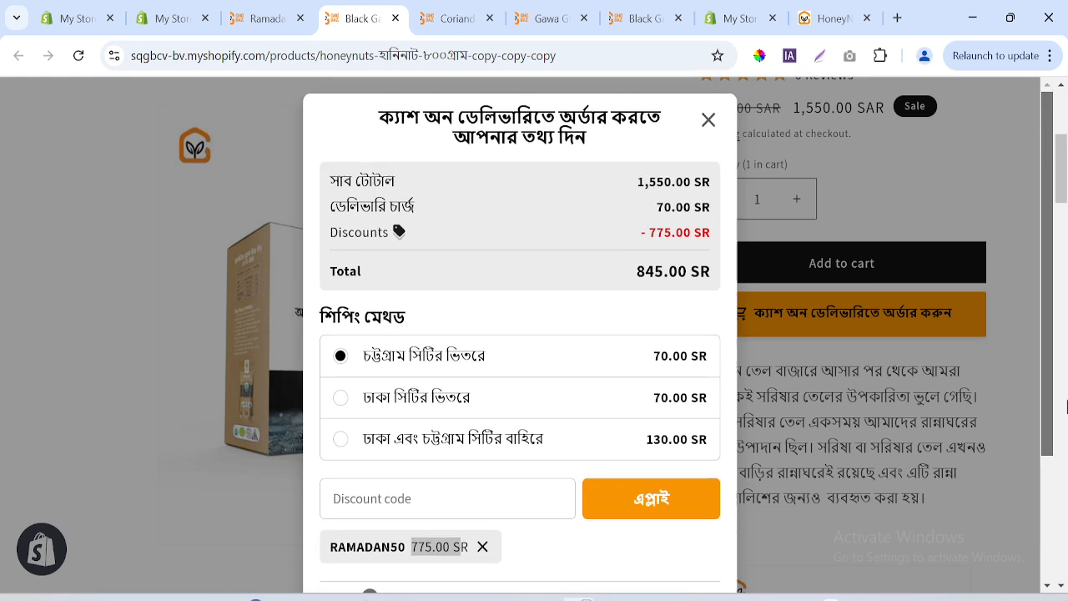
{"action": "left_click_drag", "start_coordinate": [615, 278], "coordinate": [689, 273]}
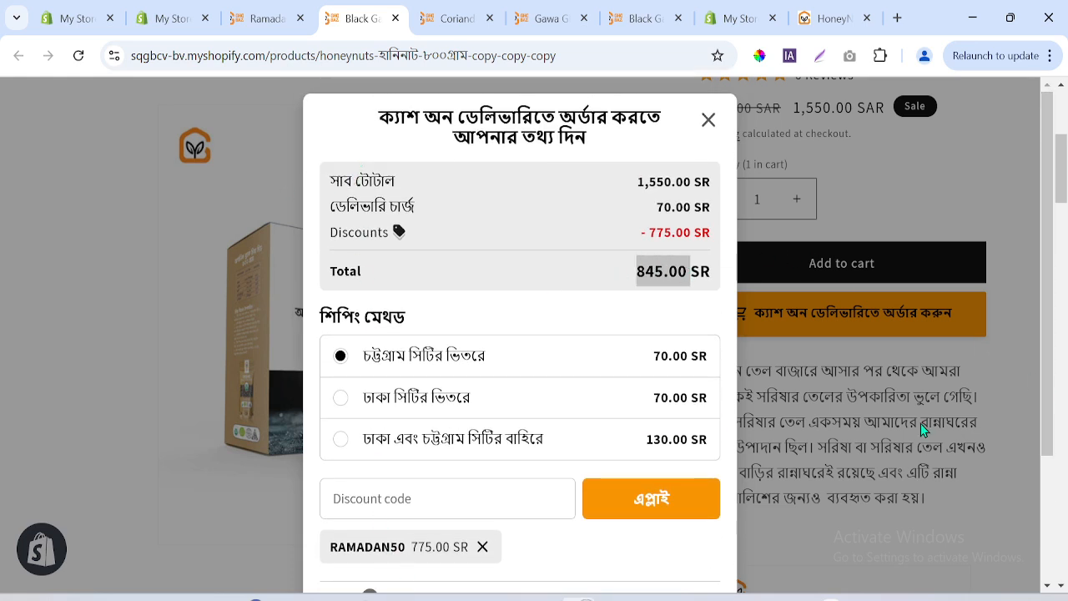
- Choose the shipping method outside Dhaka and Chittagong (ঢাকা এবং চট্টগ্রাম সিটির বাহিরে) and check the recalculated order total
{"action": "scroll", "coordinate": [1049, 393], "scroll_direction": "down", "scroll_amount": 3}
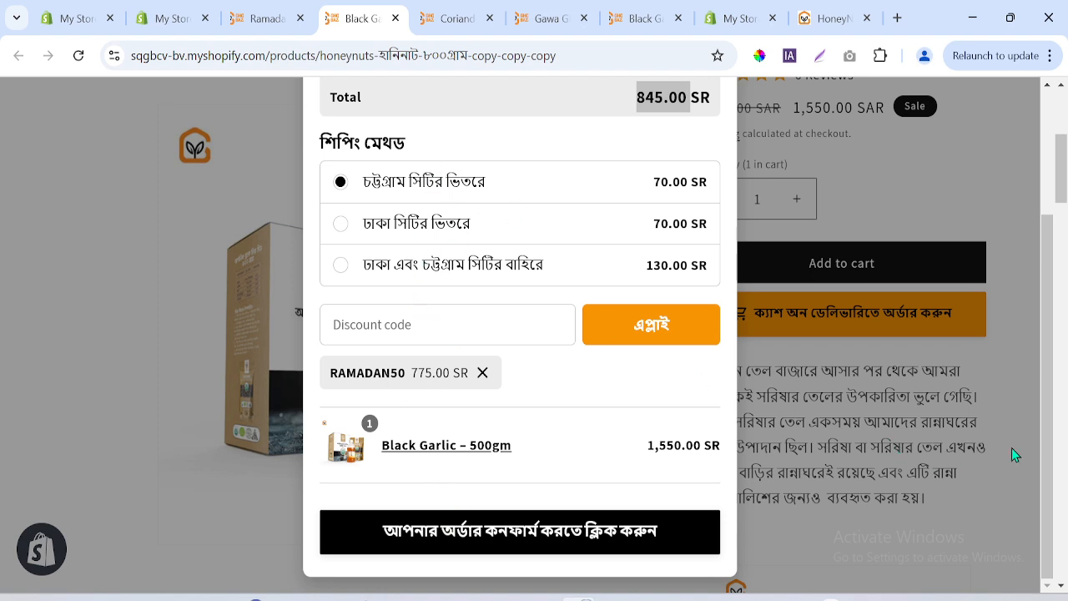
{"action": "left_click_drag", "start_coordinate": [1058, 448], "coordinate": [1066, 328]}
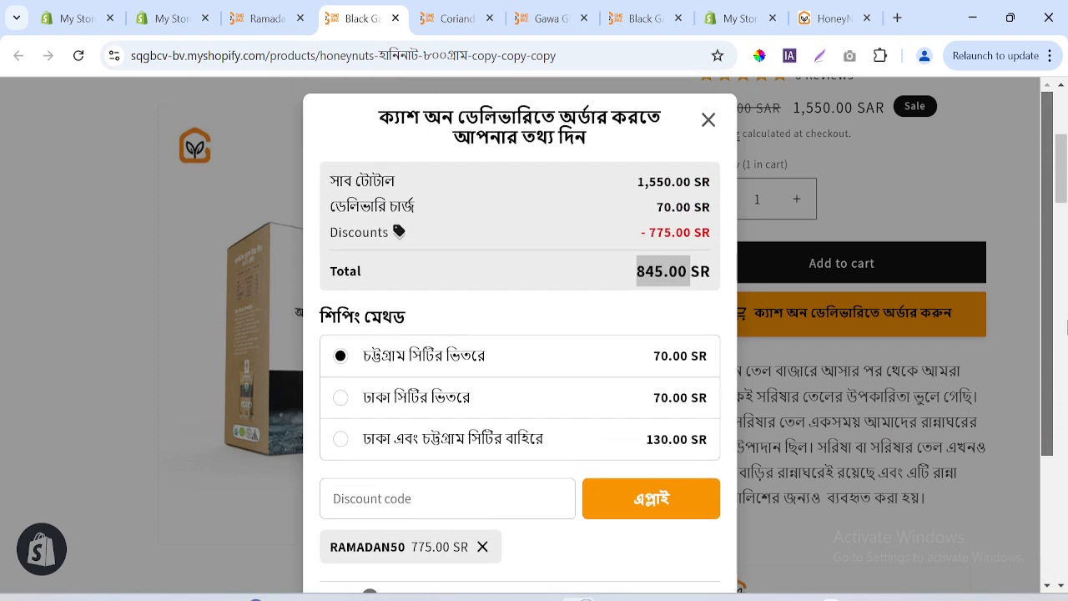
{"action": "scroll", "coordinate": [1066, 328], "scroll_direction": "down", "scroll_amount": 1}
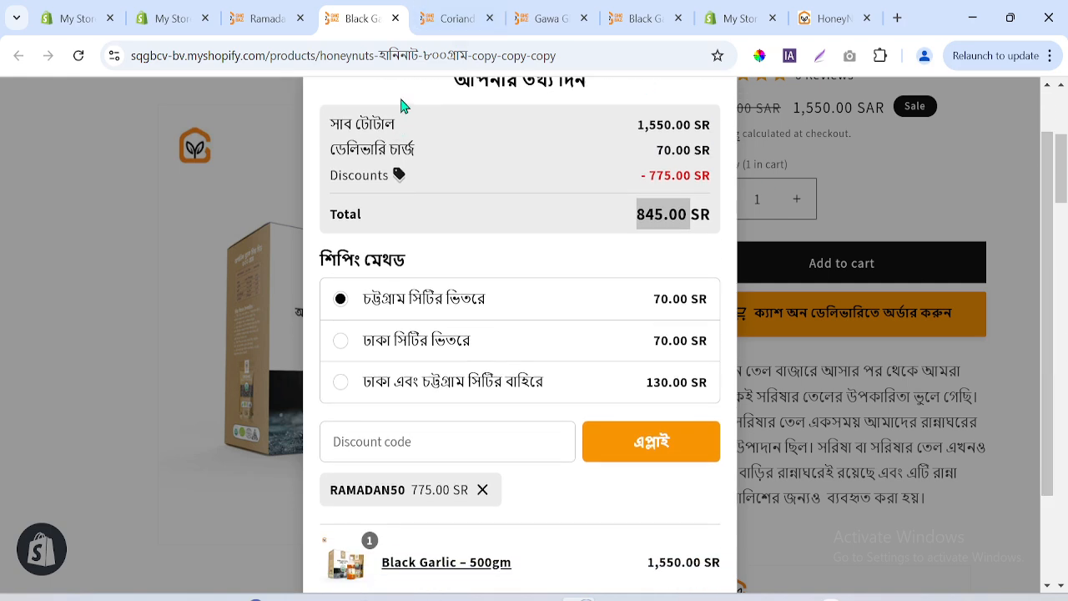
{"action": "mouse_move", "coordinate": [1053, 392]}
{"action": "left_mouse_down"}
{"action": "mouse_move", "coordinate": [1049, 471]}
{"action": "mouse_move", "coordinate": [1062, 446]}
{"action": "mouse_move", "coordinate": [1062, 377]}
{"action": "left_mouse_up"}
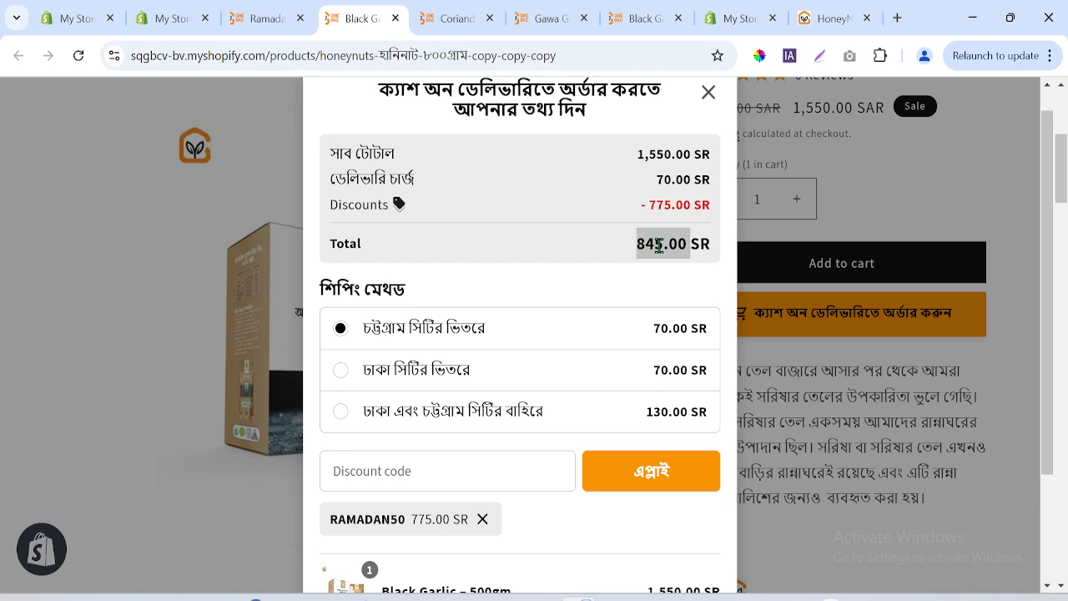
{"action": "left_click_drag", "start_coordinate": [650, 415], "coordinate": [670, 414]}
{"action": "left_click", "coordinate": [337, 407]}
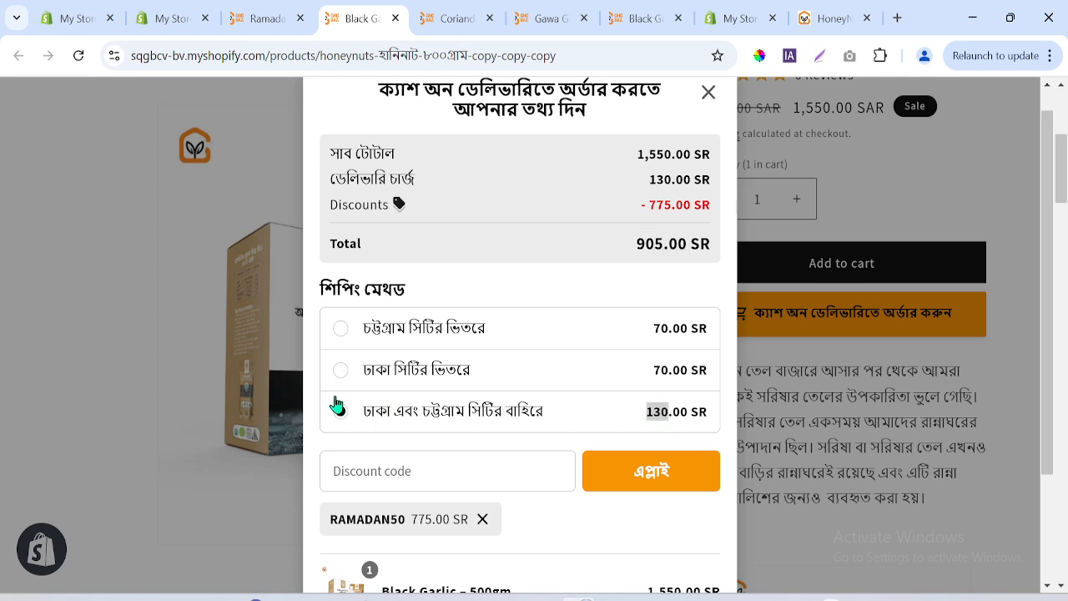
{"action": "left_click", "coordinate": [647, 248]}
- Open the cash-on-delivery order form for Coriander Powder and choose the shipping method outside Dhaka and Chittagong (ঢাকা এবং চট্টগ্রাম সিটির বাহিরে)
{"action": "left_click", "coordinate": [442, 18]}
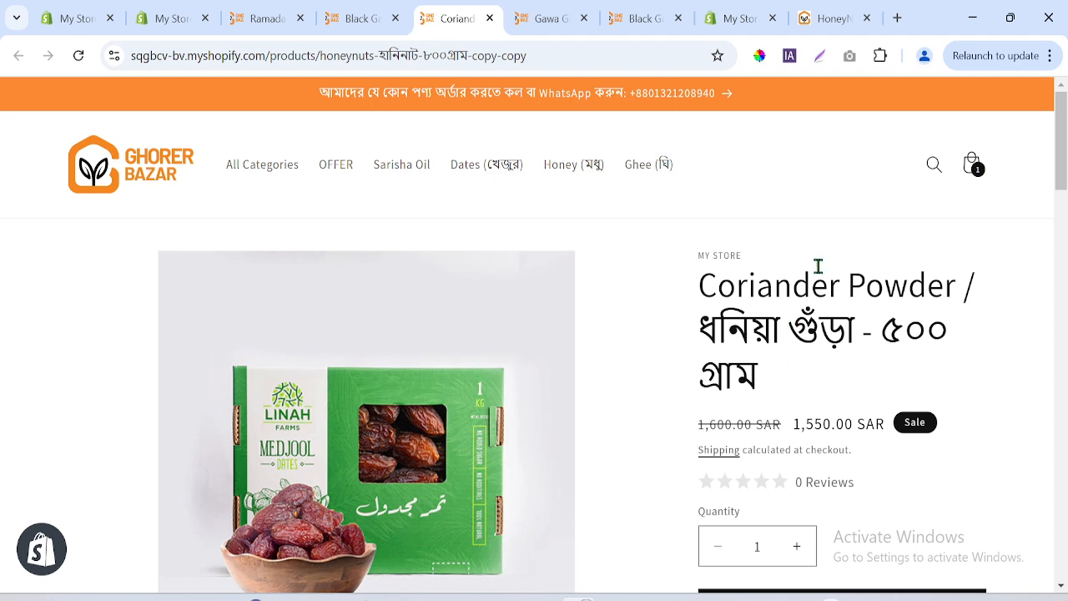
{"action": "scroll", "coordinate": [1062, 140], "scroll_direction": "down", "scroll_amount": 3}
{"action": "left_click", "coordinate": [806, 181]}
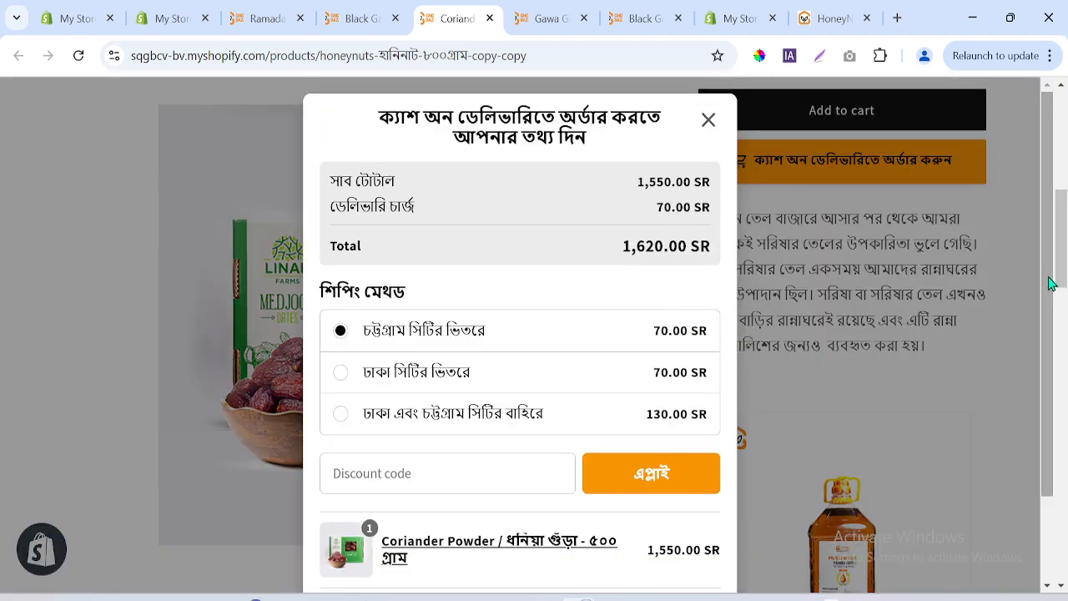
{"action": "scroll", "coordinate": [1053, 283], "scroll_direction": "down", "scroll_amount": 2}
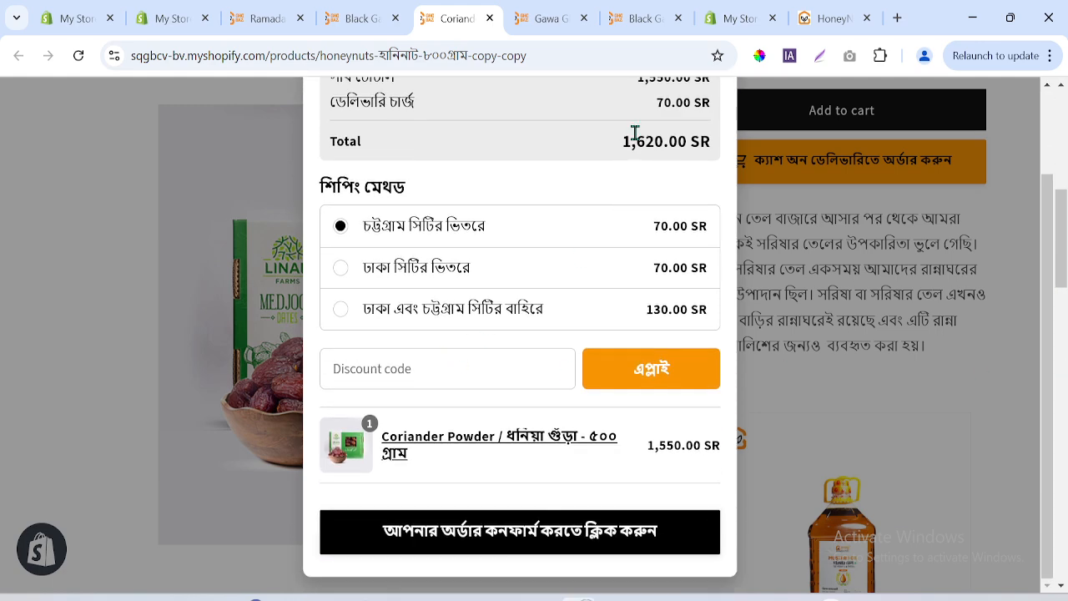
{"action": "left_click", "coordinate": [341, 310]}
- Apply the discount code "Ramadan50" to the Coriander Powder order and check the new total
{"action": "left_click", "coordinate": [372, 367]}
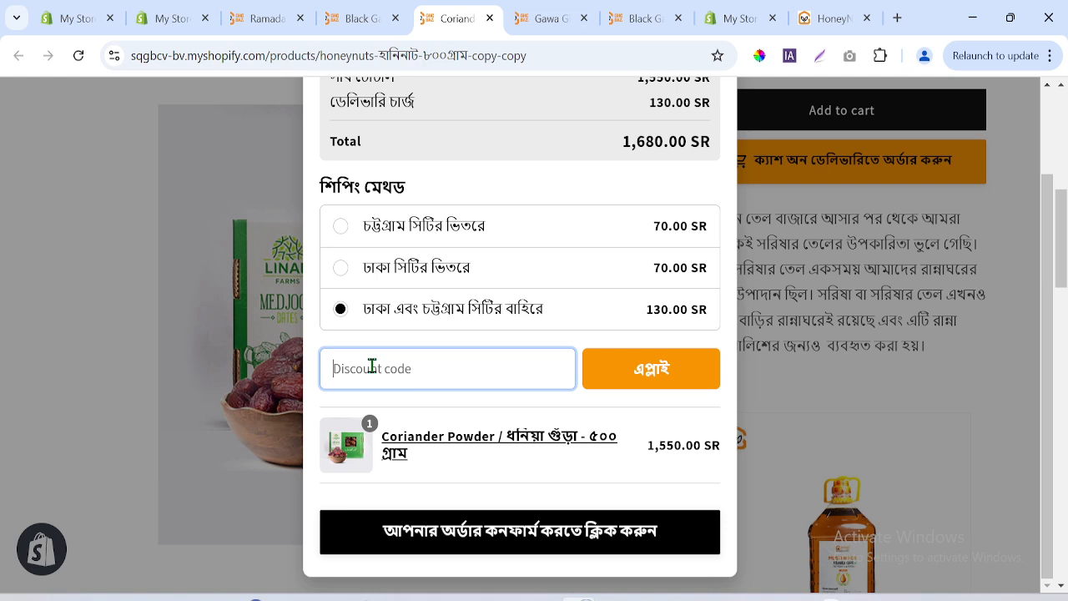
{"action": "type", "text": "Ramadan50"}
{"action": "left_click_drag", "start_coordinate": [623, 147], "coordinate": [649, 140]}
{"action": "left_click", "coordinate": [644, 381]}
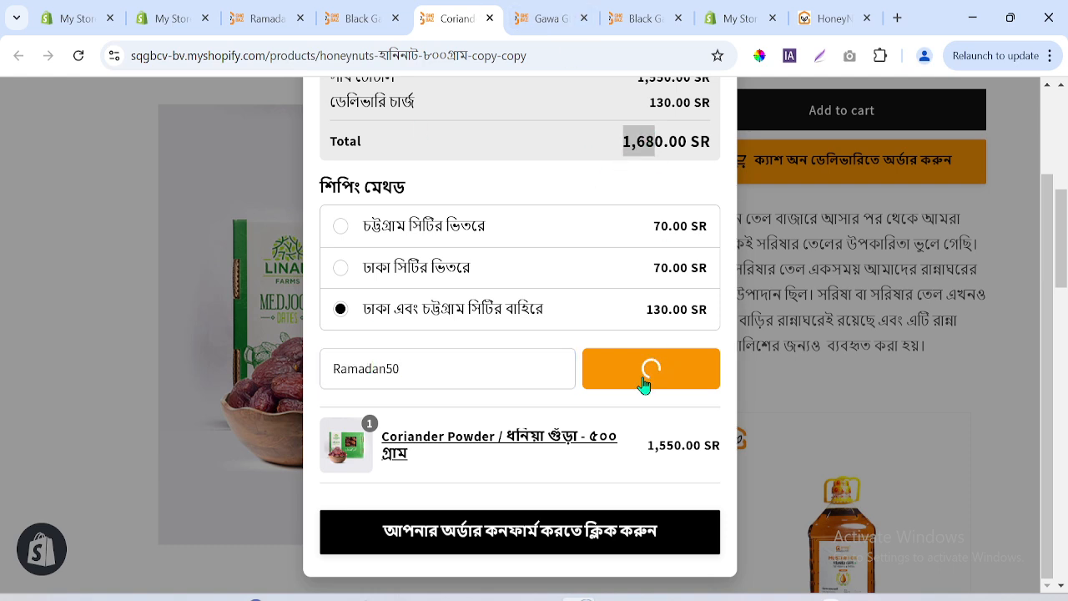
{"action": "left_click_drag", "start_coordinate": [633, 173], "coordinate": [705, 167]}
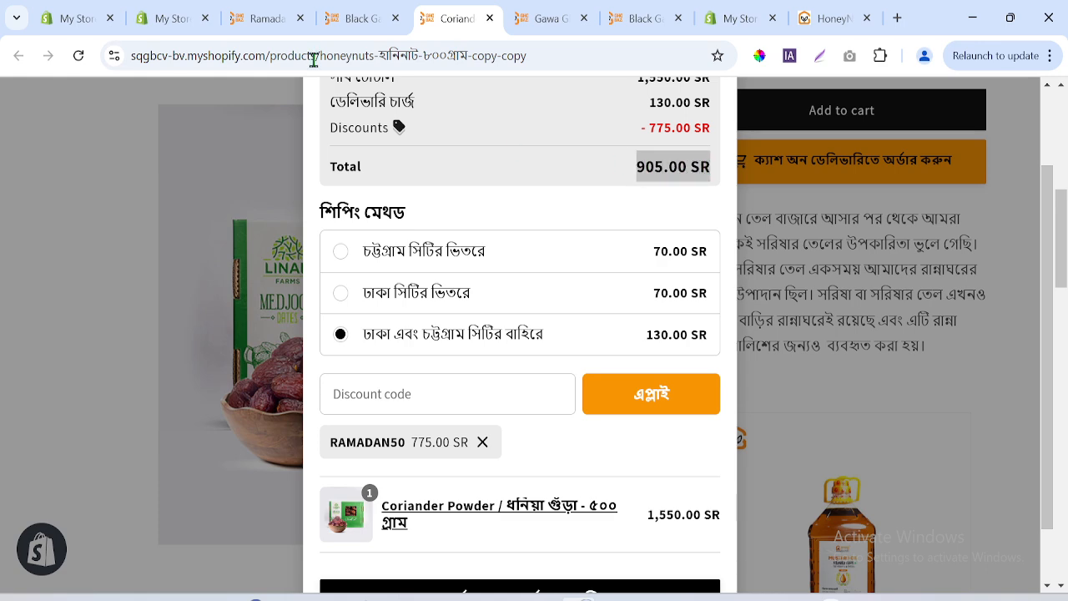
- Examine the Ghee collection's conditions, included products and product sorting options in the Shopify admin
{"action": "left_click", "coordinate": [176, 18]}
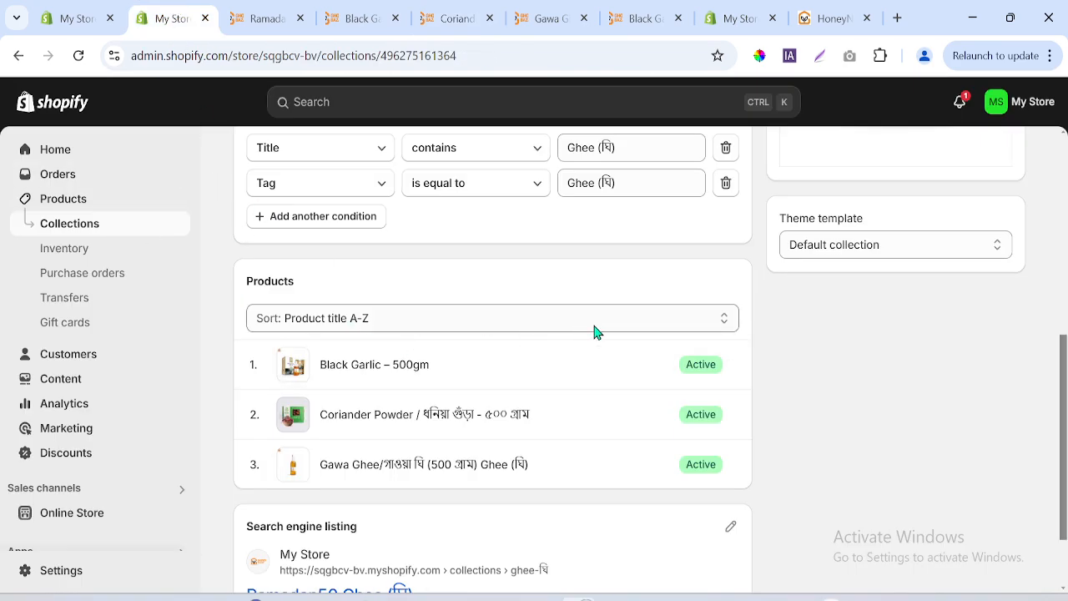
{"action": "scroll", "coordinate": [1064, 404], "scroll_direction": "up", "scroll_amount": 1}
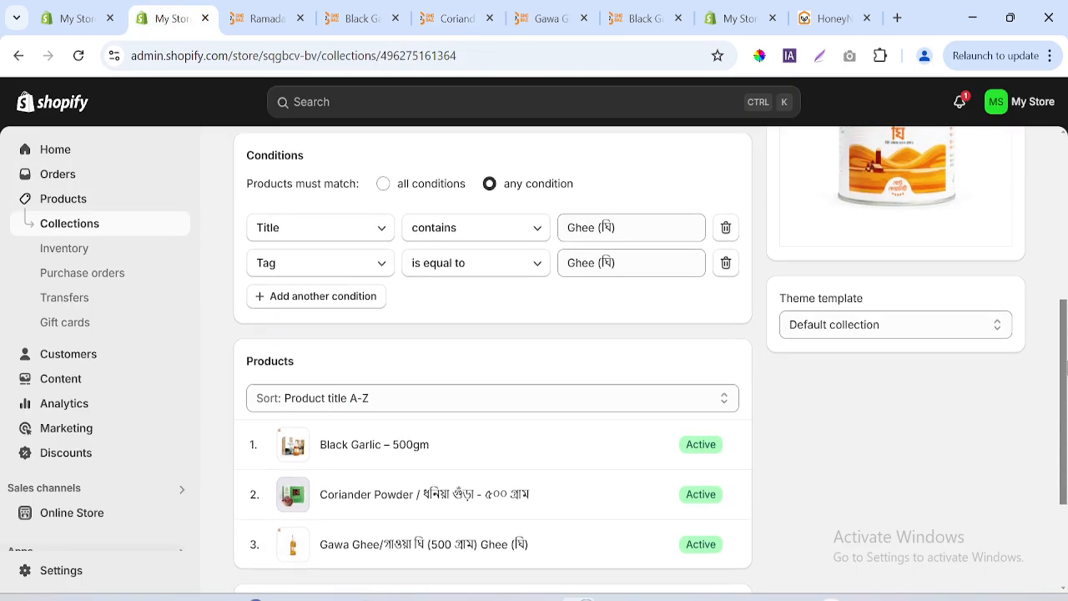
{"action": "scroll", "coordinate": [1064, 374], "scroll_direction": "down", "scroll_amount": 1}
{"action": "left_click", "coordinate": [720, 382]}
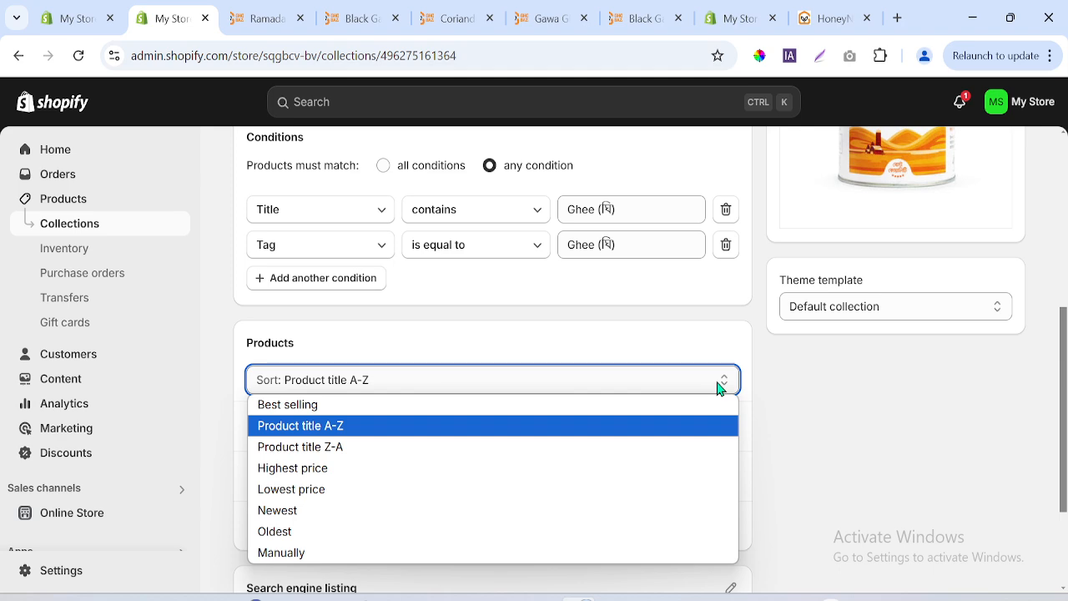
{"action": "left_click", "coordinate": [878, 411]}
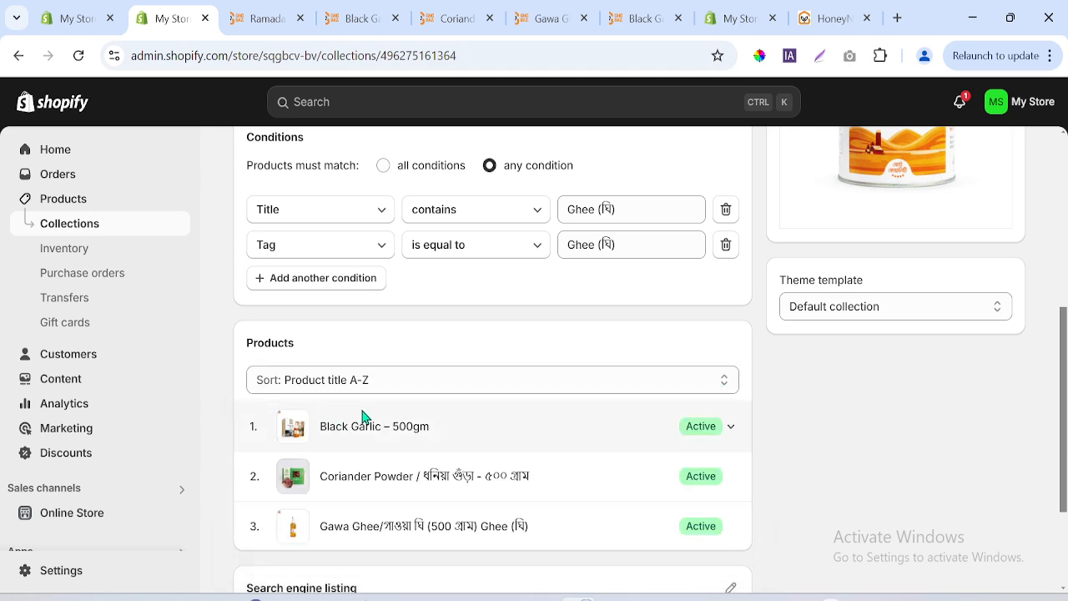
{"action": "scroll", "coordinate": [982, 295], "scroll_direction": "up", "scroll_amount": 3}
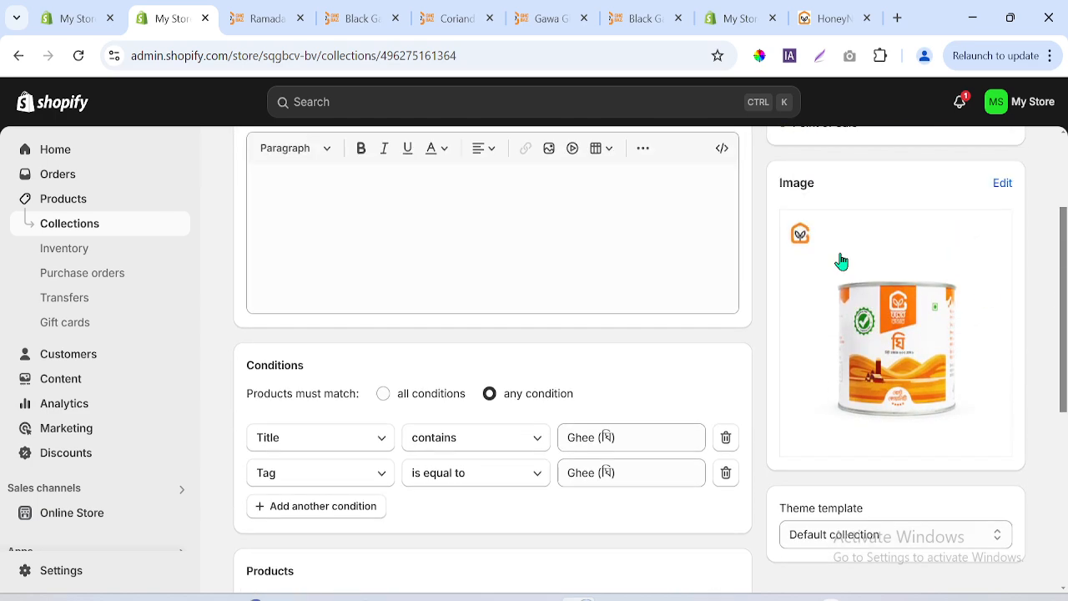
- Remove the Ramadan50 Ghee (ঘি) collection from the Ramadan50 discount and make the discount apply to specific products
{"action": "left_click", "coordinate": [94, 10]}
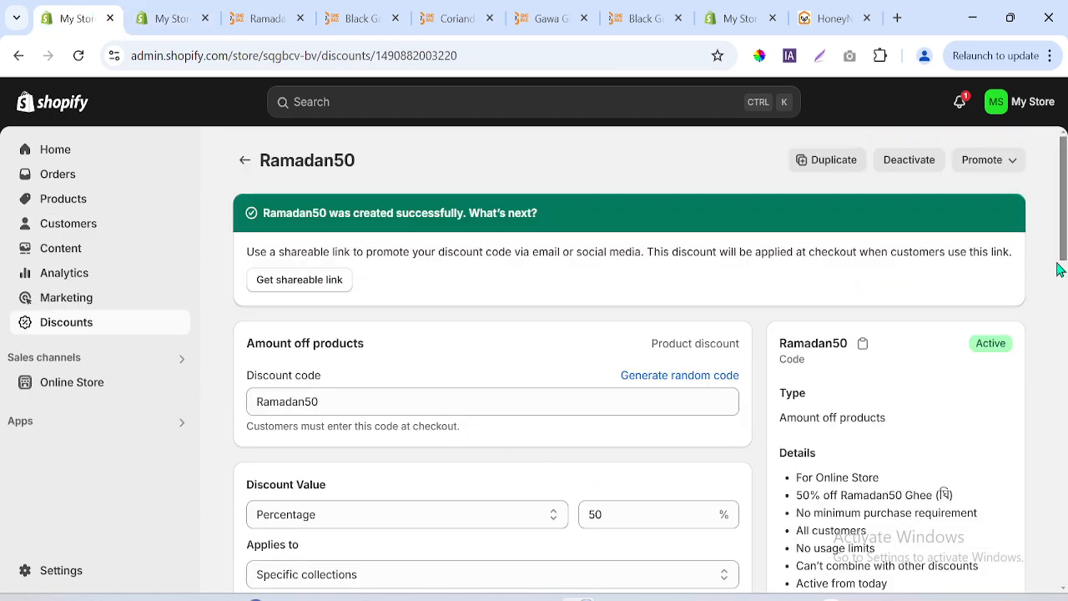
{"action": "scroll", "coordinate": [688, 388], "scroll_direction": "down", "scroll_amount": 3}
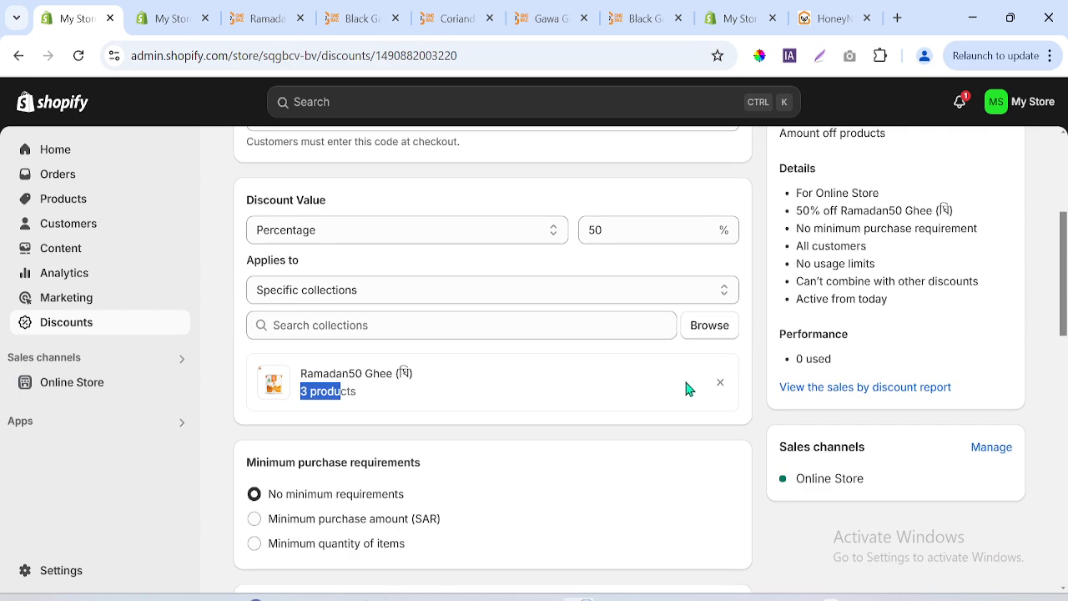
{"action": "left_click", "coordinate": [720, 383]}
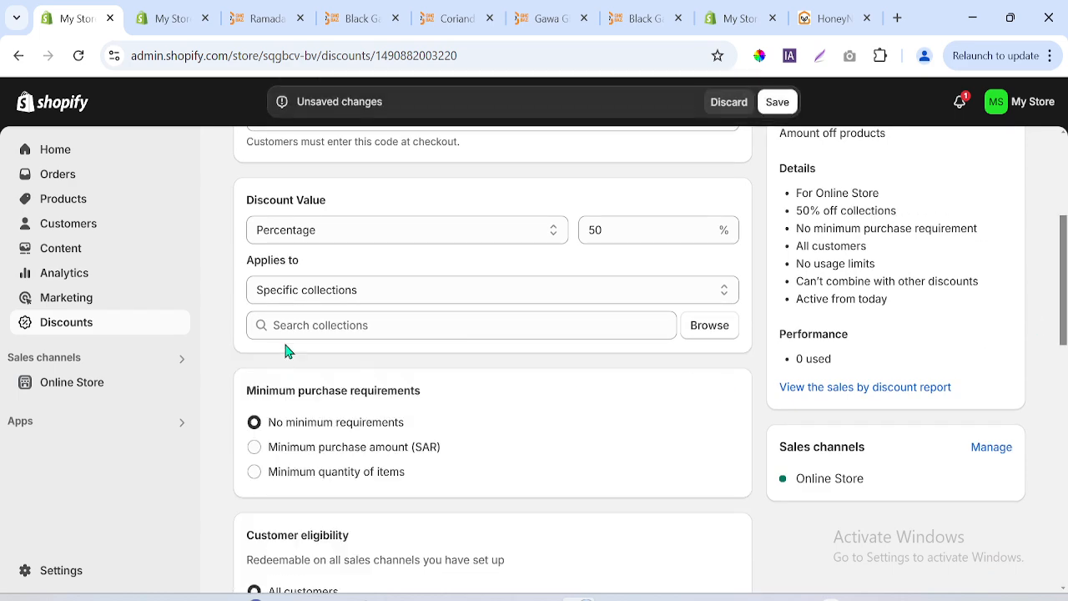
{"action": "left_click", "coordinate": [505, 320]}
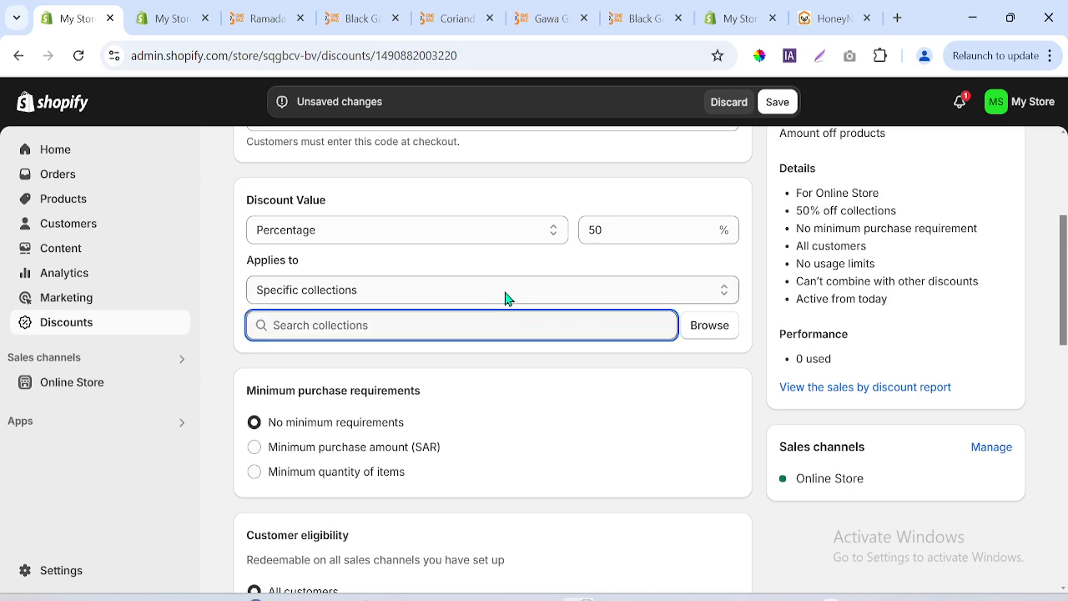
{"action": "left_click", "coordinate": [505, 298]}
{"action": "left_click", "coordinate": [322, 335]}
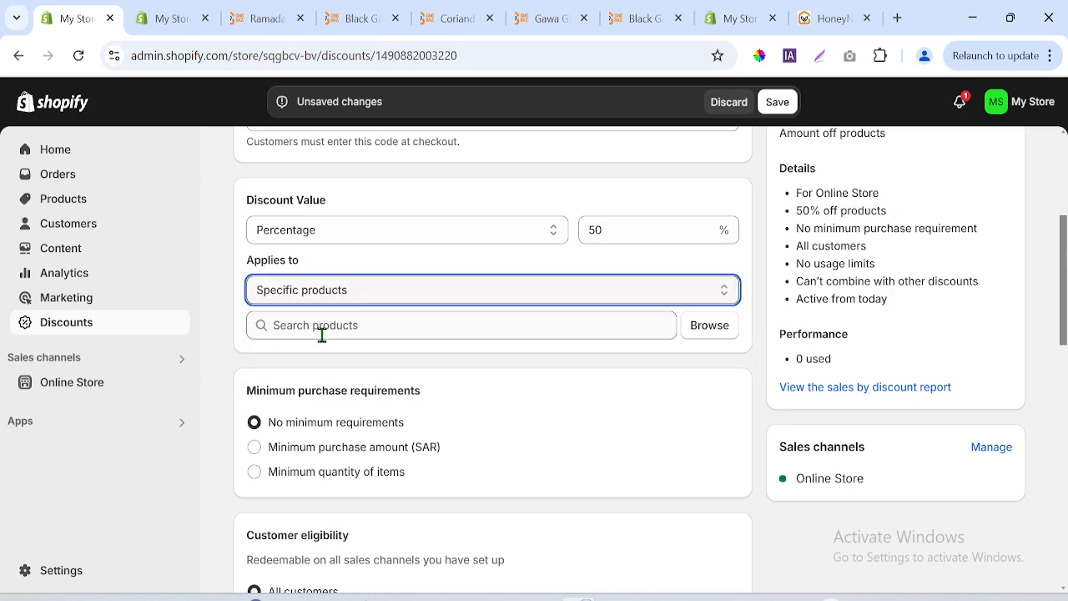
- Add the product HoneyNuts/হানিনাট (৮০০গ্রাম) (Copy) to the Ramadan50 discount and save the discount
{"action": "left_click", "coordinate": [698, 329]}
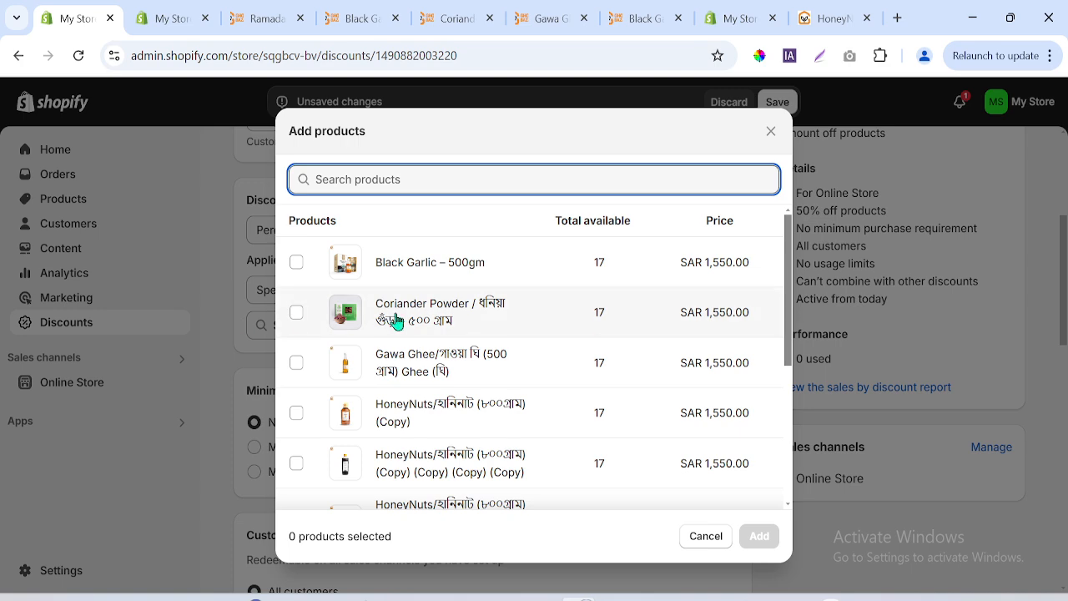
{"action": "scroll", "coordinate": [790, 305], "scroll_direction": "down", "scroll_amount": 2}
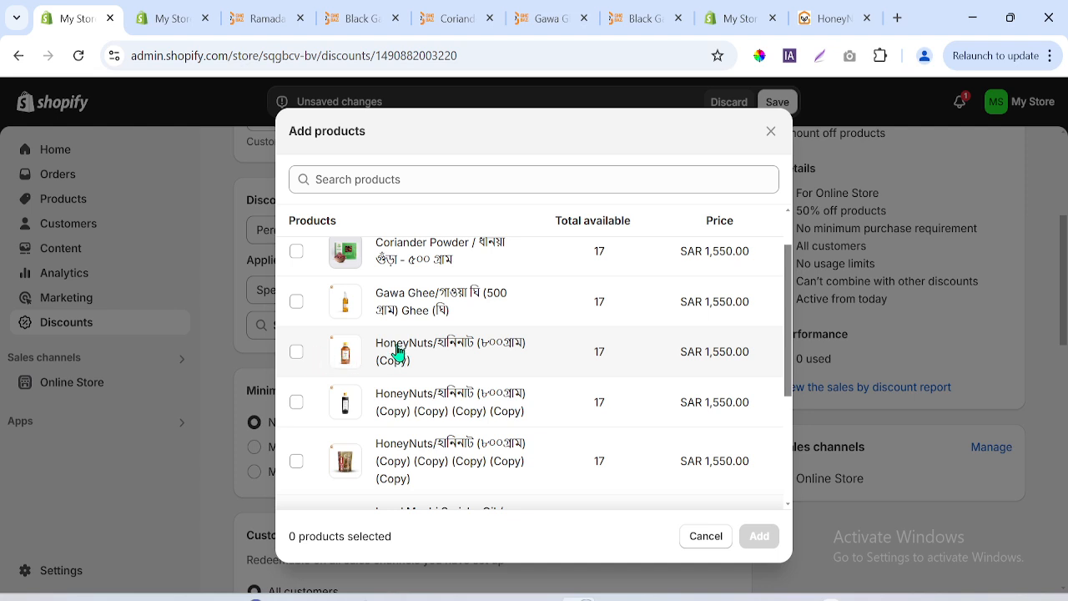
{"action": "left_click", "coordinate": [398, 354]}
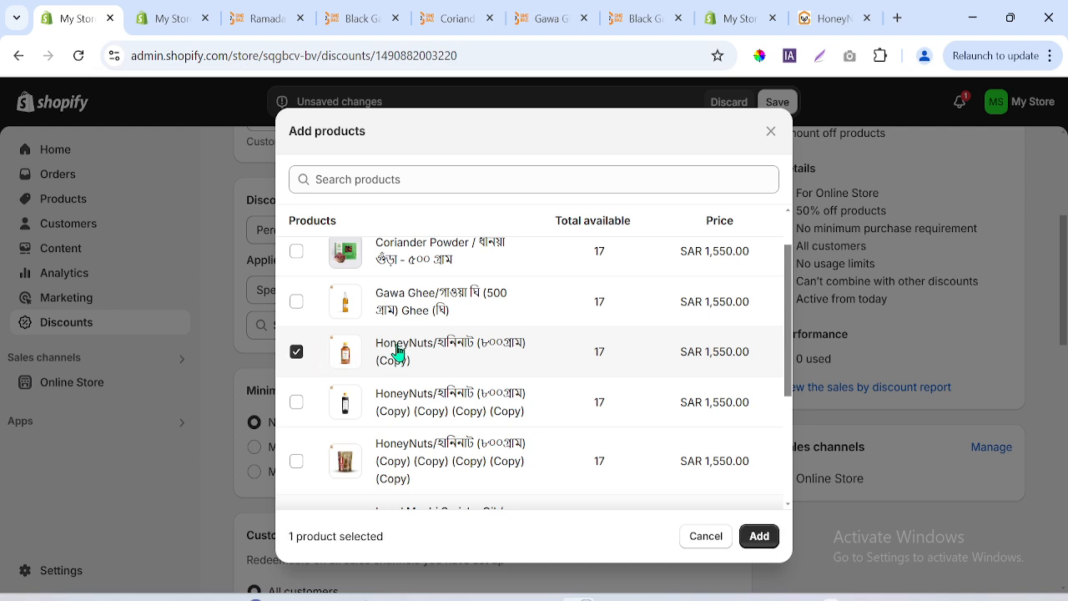
{"action": "left_click", "coordinate": [764, 538]}
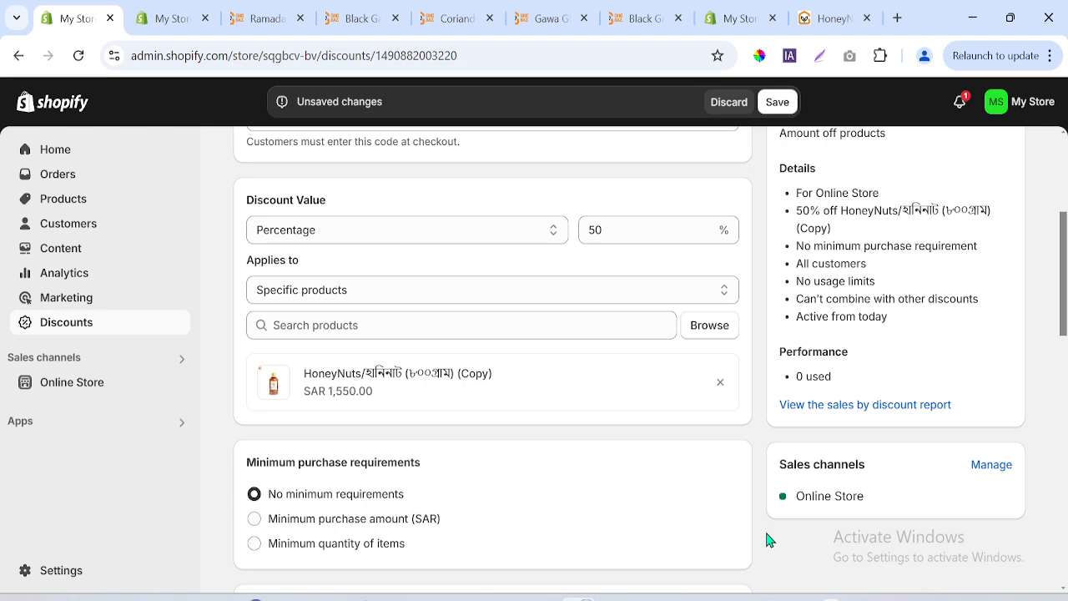
{"action": "left_click", "coordinate": [776, 102]}
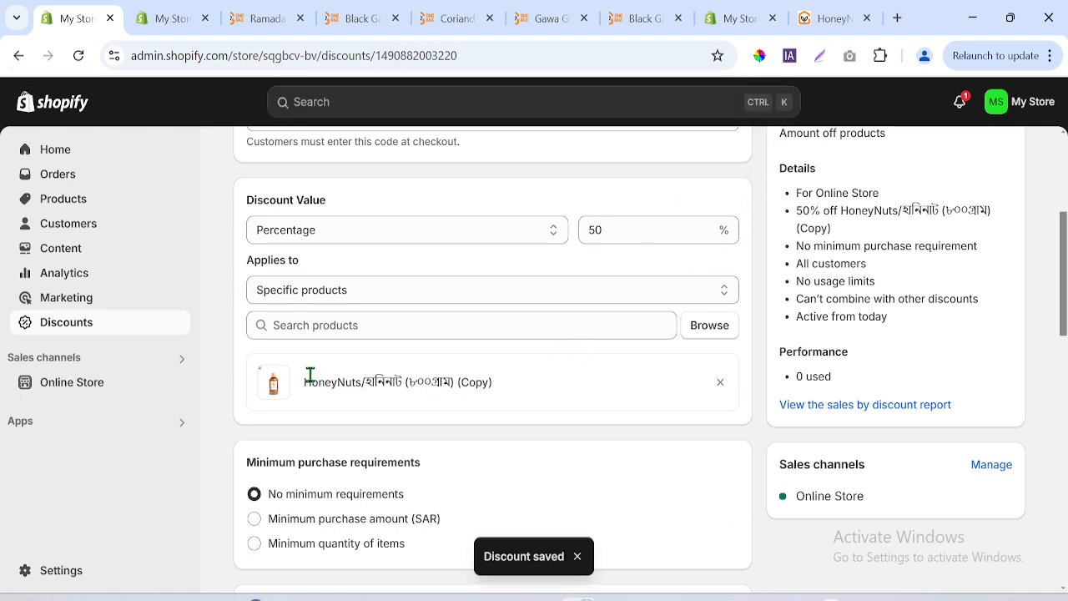
{"action": "left_click_drag", "start_coordinate": [306, 382], "coordinate": [559, 387]}
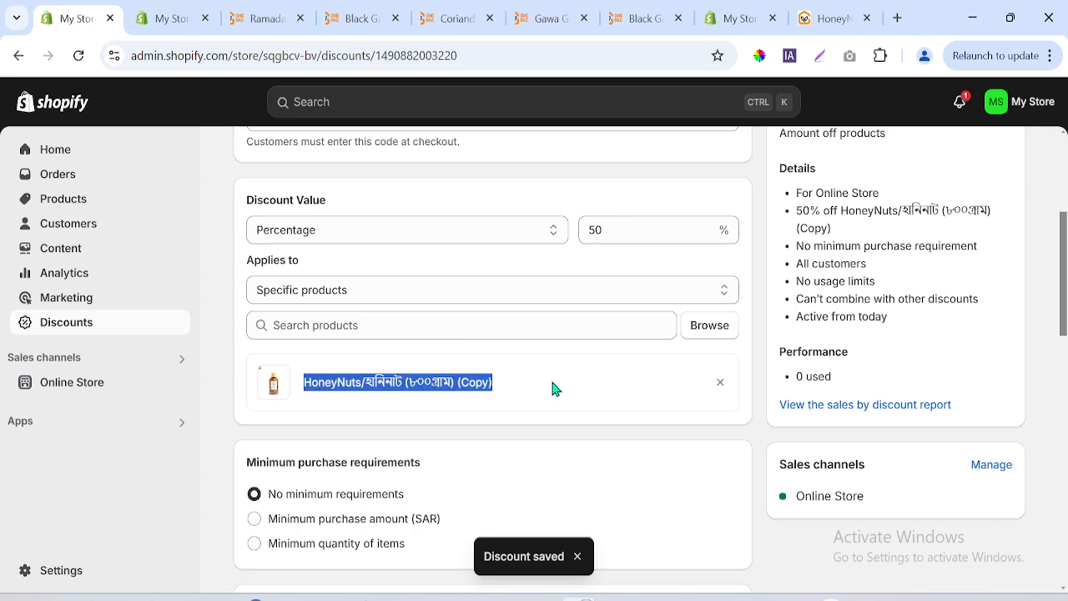
- Close the Black Garlic order form on the storefront and go to the store's home page
{"action": "left_click", "coordinate": [329, 13]}
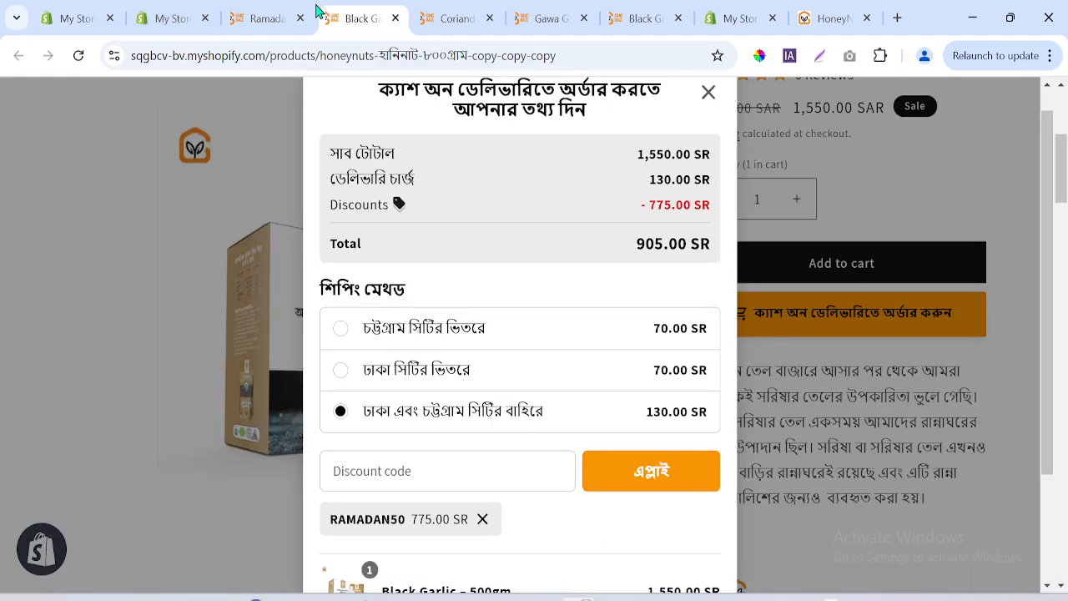
{"action": "left_click", "coordinate": [709, 93]}
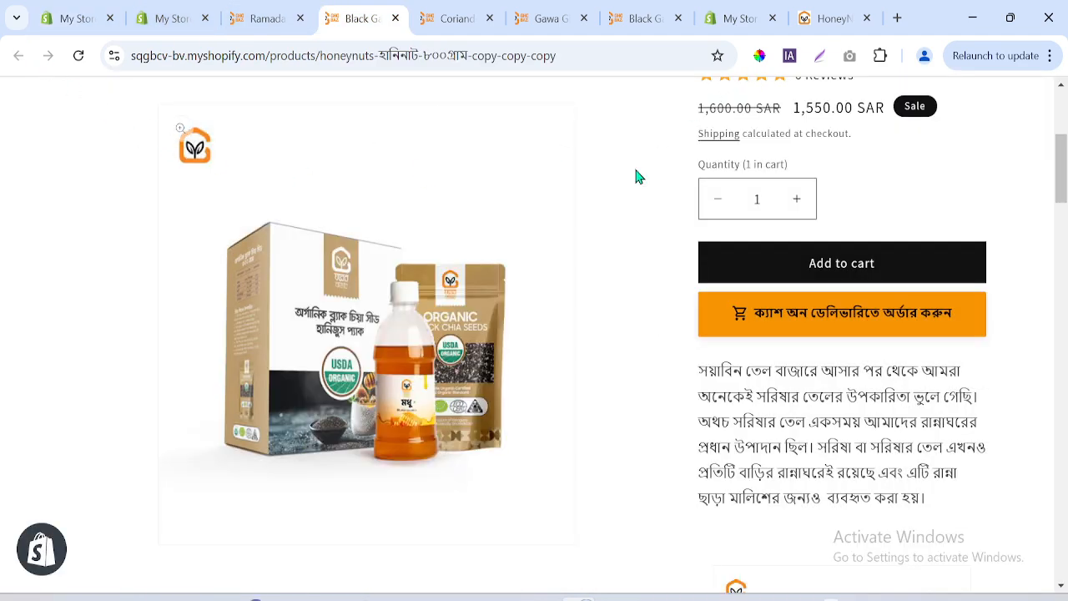
{"action": "scroll", "coordinate": [1061, 155], "scroll_direction": "up", "scroll_amount": 4}
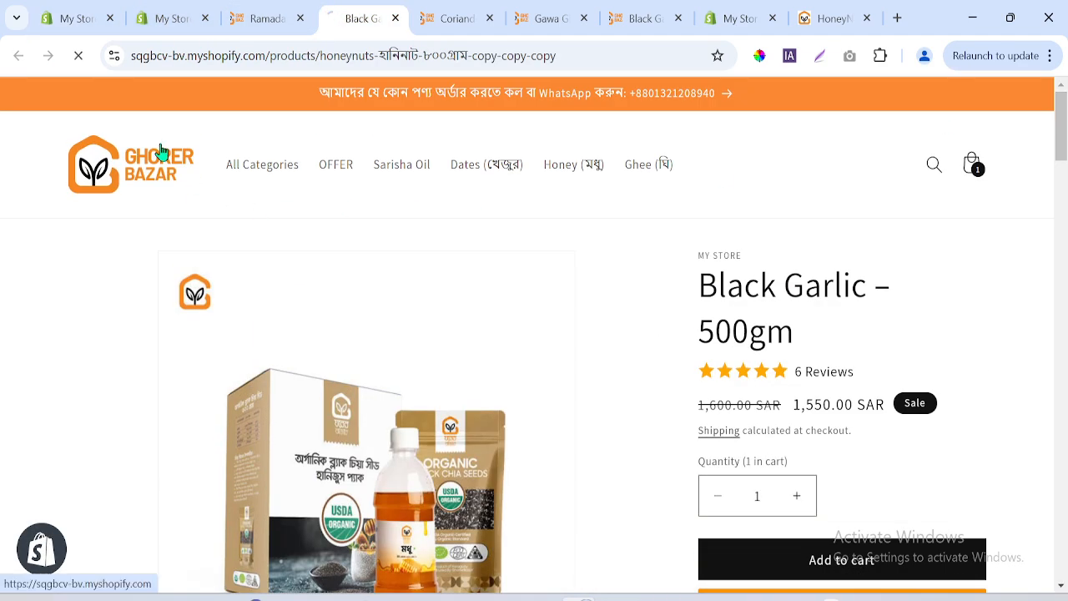
{"action": "left_click", "coordinate": [155, 181]}
- Open the storefront page of HoneyNuts/হানিনাট (৮০০গ্রাম) (Copy) and view its product photo enlarged
{"action": "scroll", "coordinate": [1060, 142], "scroll_direction": "down", "scroll_amount": 5}
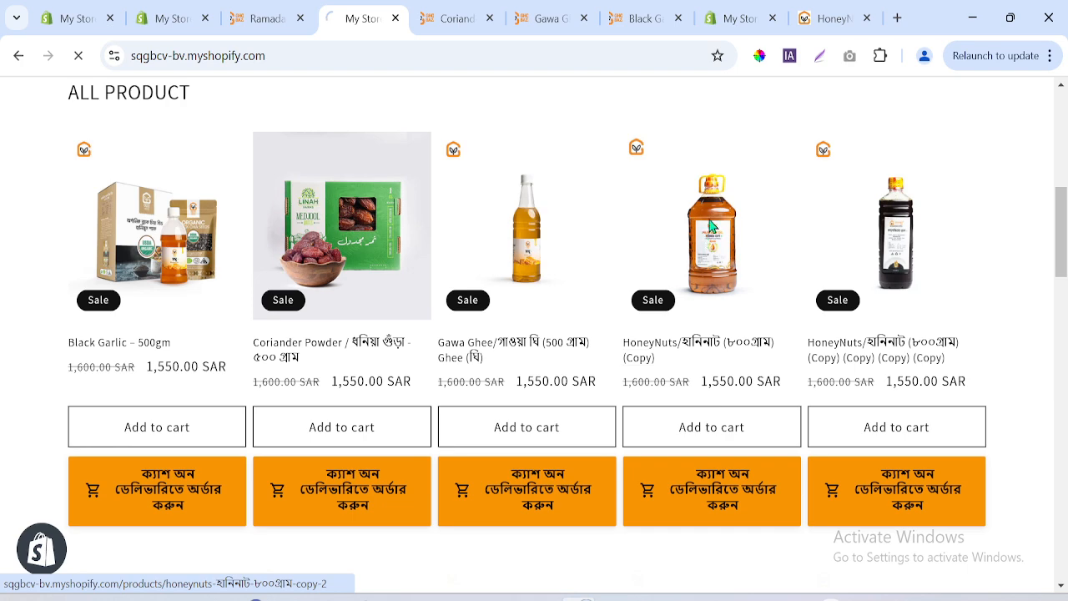
{"action": "left_click", "coordinate": [701, 351]}
{"action": "scroll", "coordinate": [1060, 200], "scroll_direction": "down", "scroll_amount": 3}
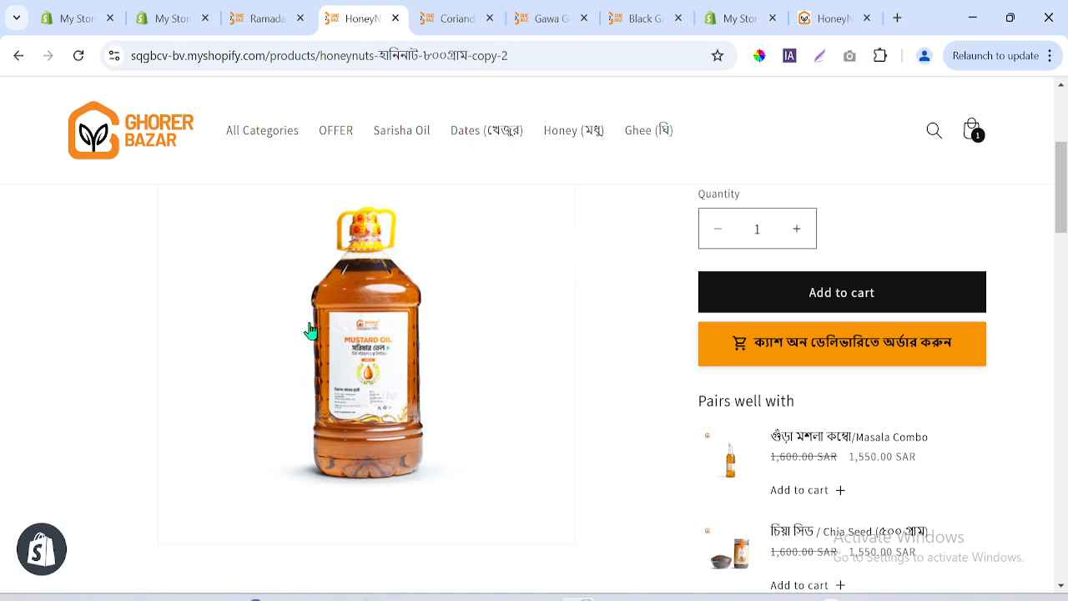
{"action": "left_click", "coordinate": [339, 341]}
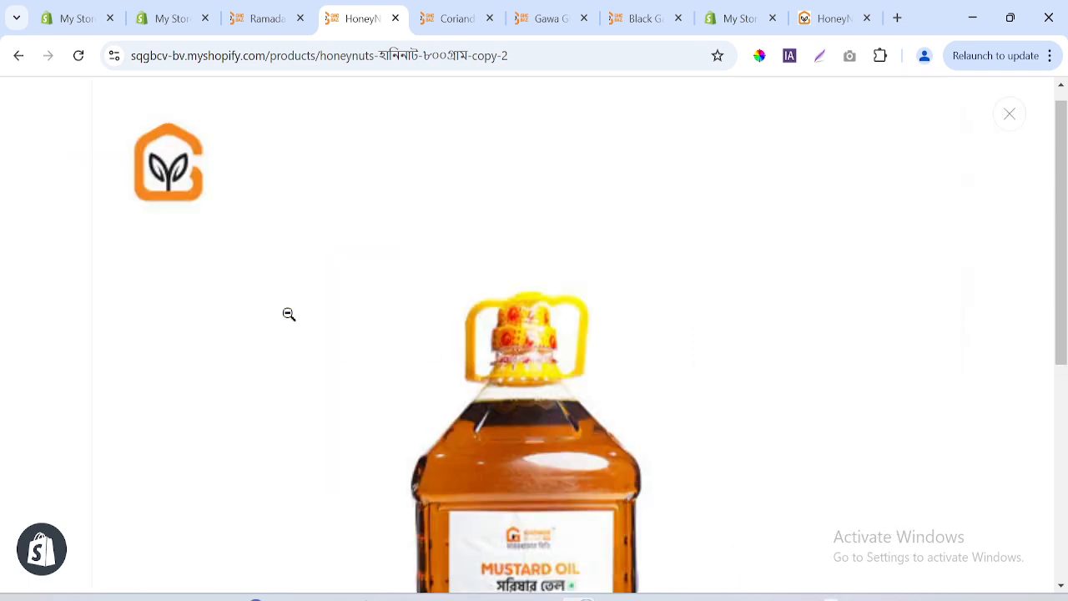
{"action": "key", "text": "Escape"}
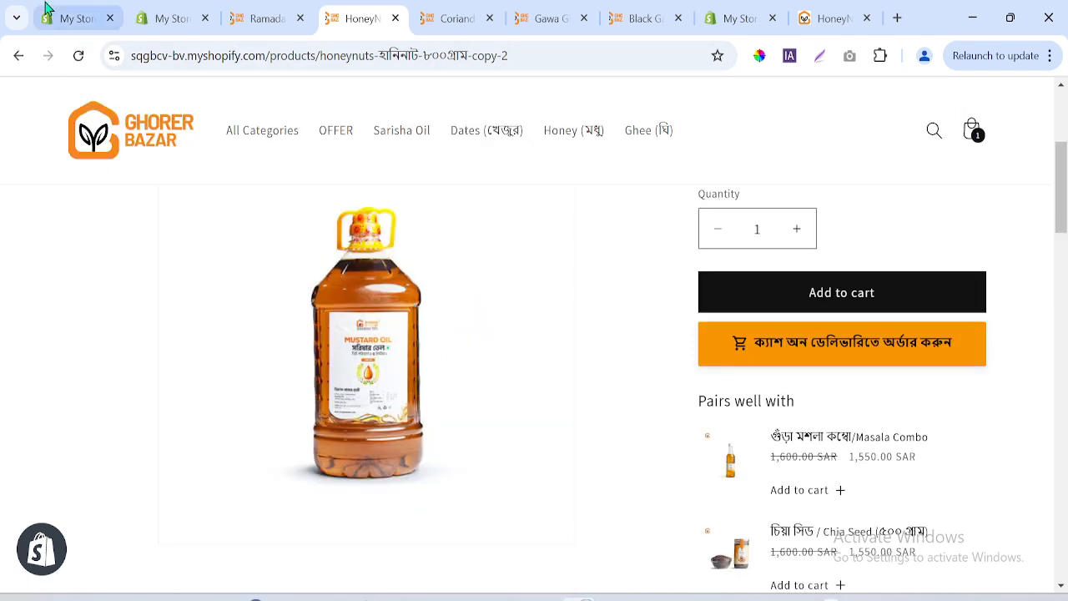
- Open the product HoneyNuts/হানিনাট (৮০০গ্রাম) (Copy) for editing from the Shopify admin's product list
{"action": "left_click", "coordinate": [75, 17]}
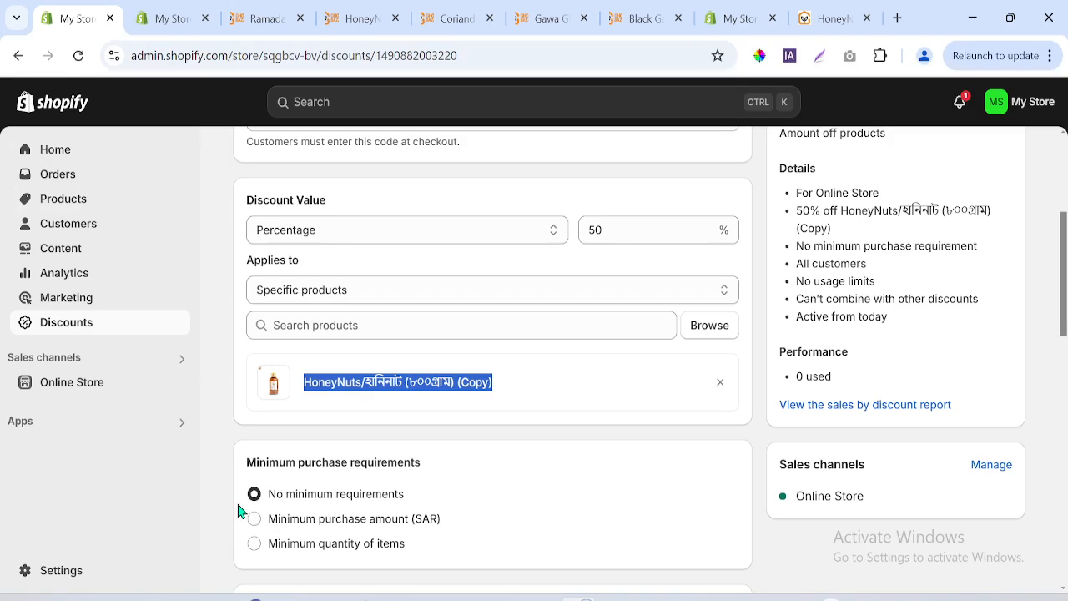
{"action": "left_click", "coordinate": [170, 18]}
{"action": "left_click", "coordinate": [100, 207]}
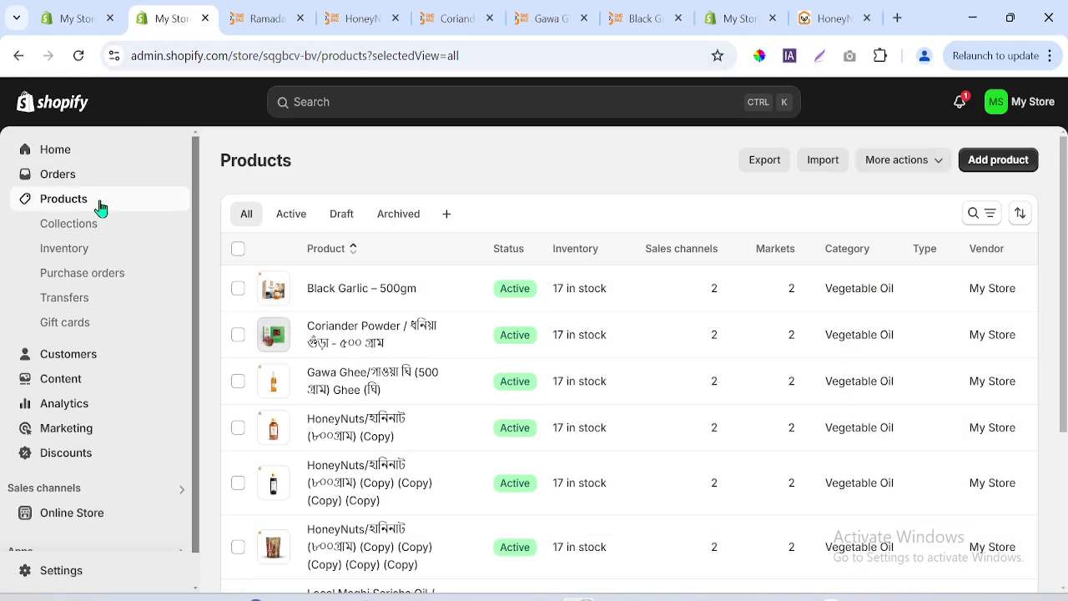
{"action": "scroll", "coordinate": [1064, 282], "scroll_direction": "down", "scroll_amount": 1}
{"action": "scroll", "coordinate": [1065, 282], "scroll_direction": "down", "scroll_amount": 1}
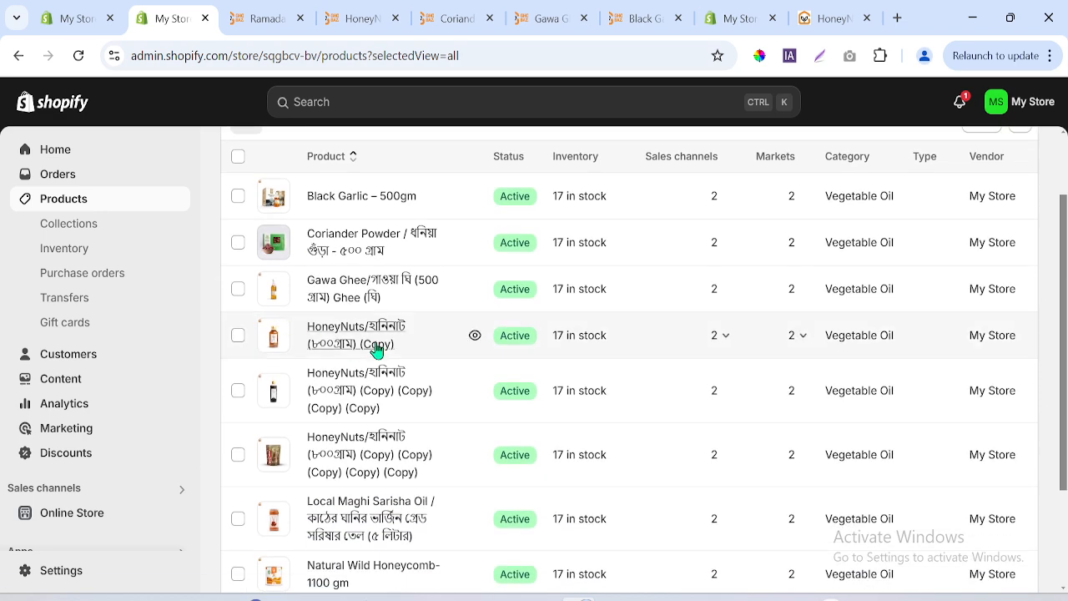
{"action": "left_click", "coordinate": [332, 334]}
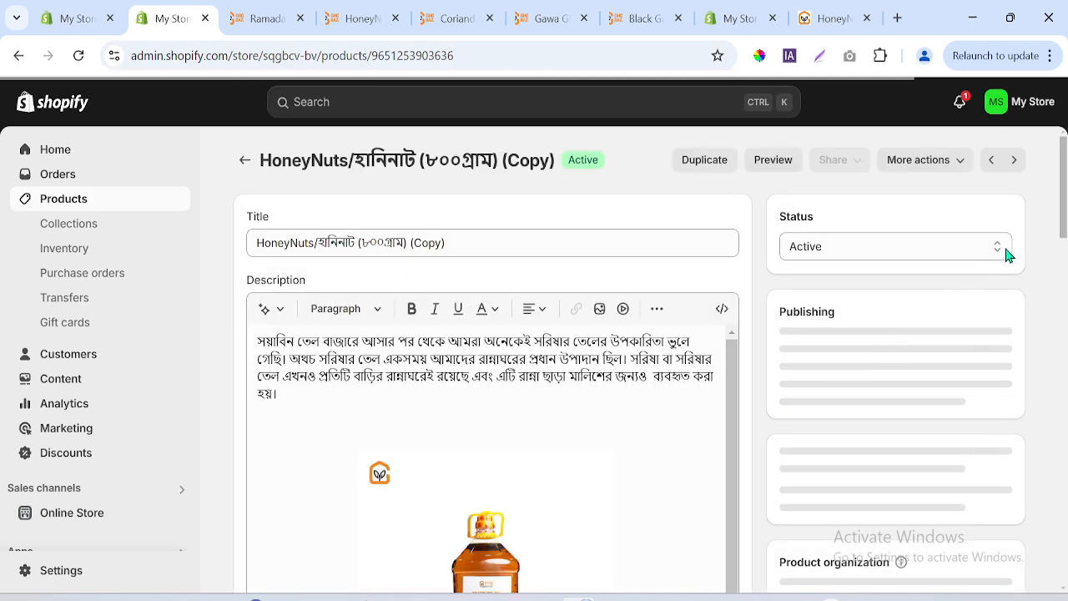
{"action": "left_click_drag", "start_coordinate": [1064, 199], "coordinate": [1066, 499]}
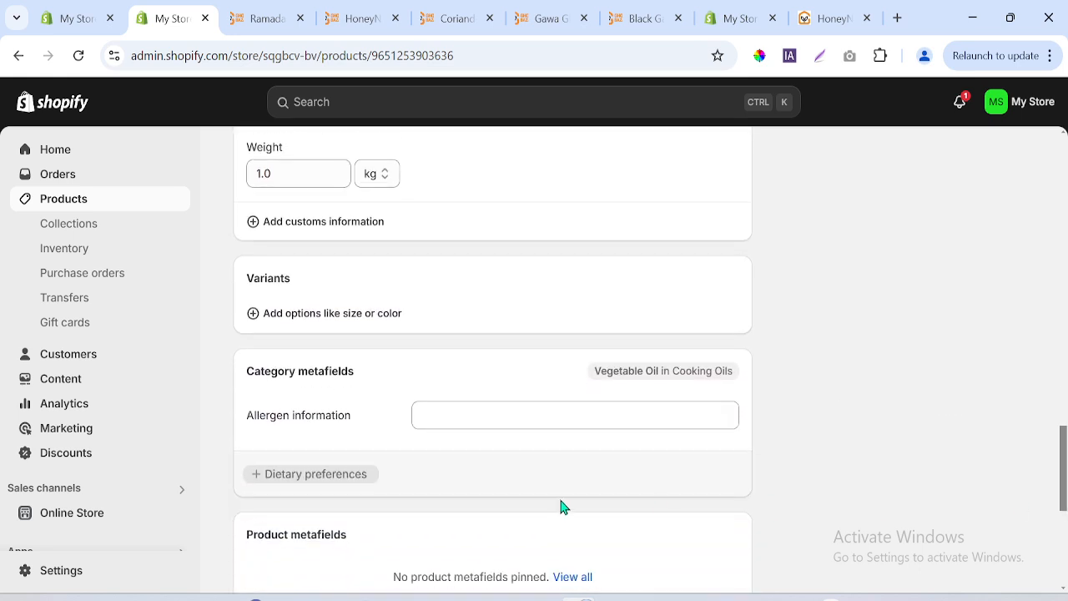
{"action": "left_click", "coordinate": [269, 314]}
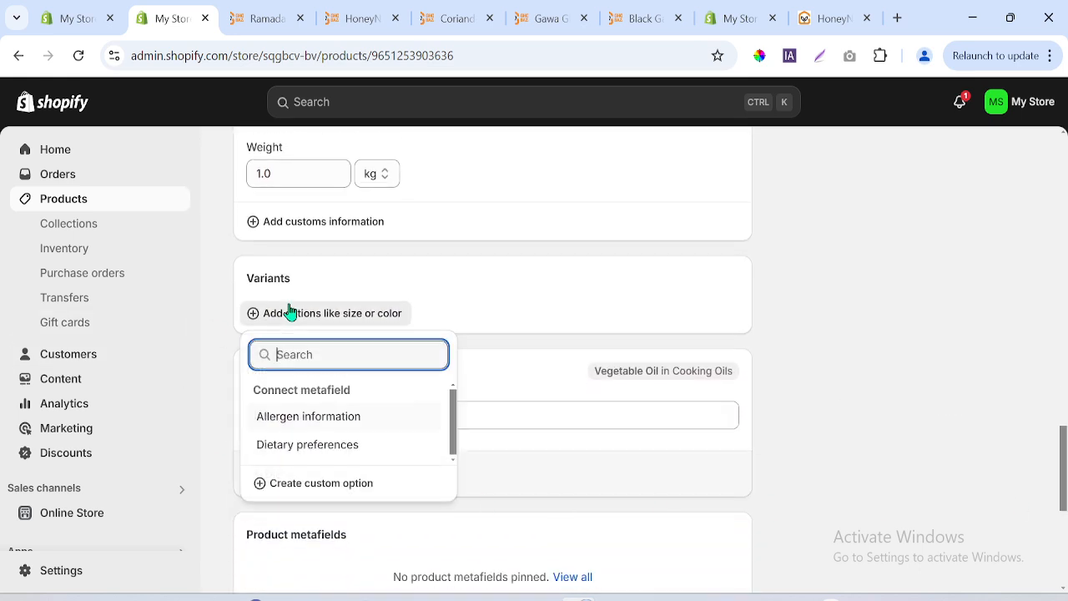
{"action": "left_click", "coordinate": [326, 490]}
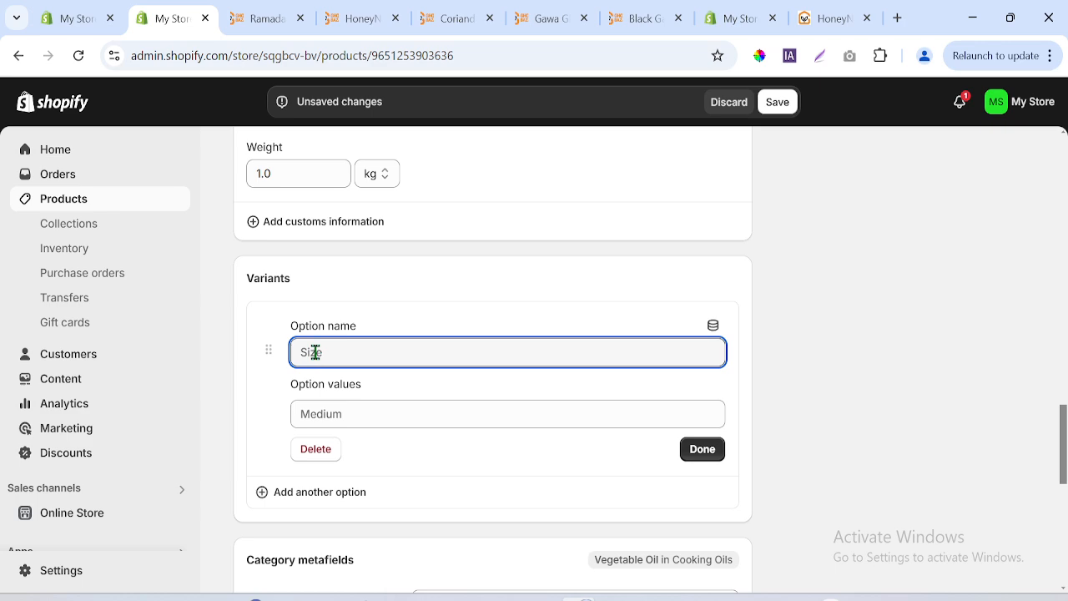
{"action": "type", "text": "Weight"}
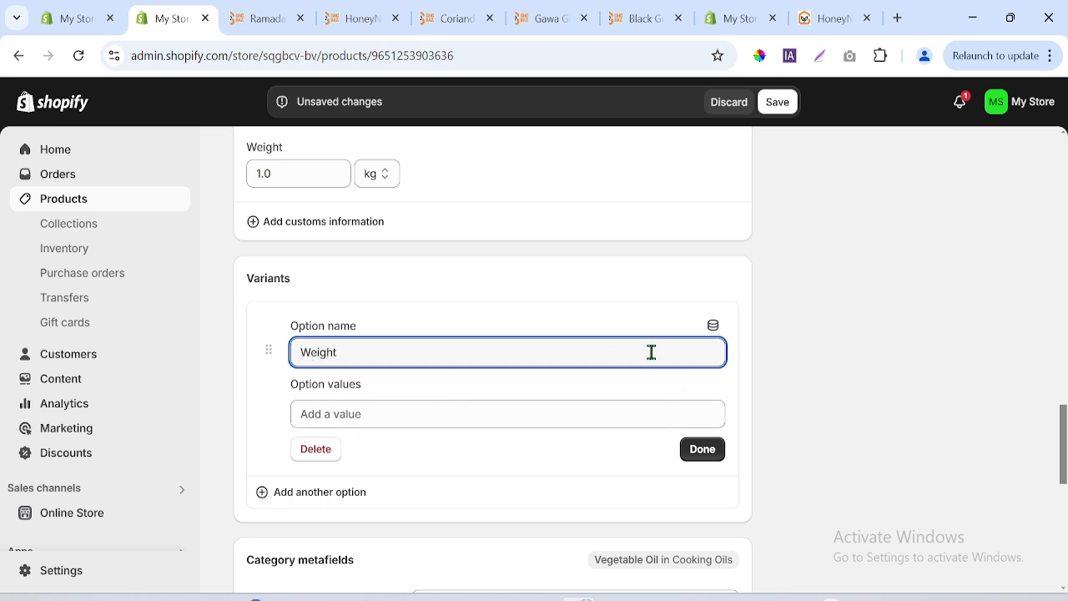
{"action": "left_click", "coordinate": [341, 406]}
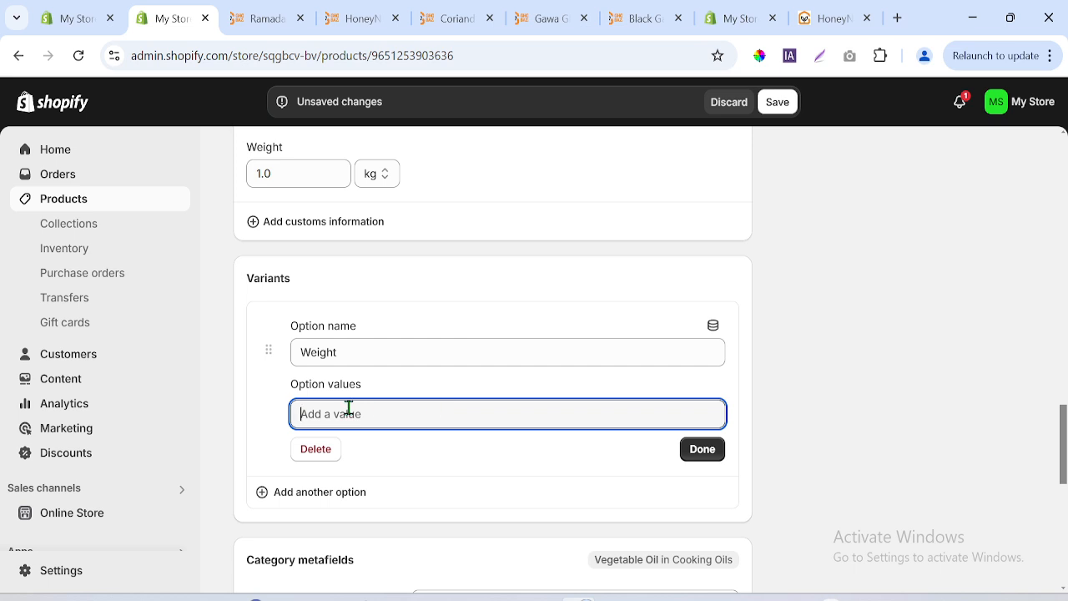
{"action": "double_click", "coordinate": [342, 360]}
{"action": "left_click", "coordinate": [340, 417]}
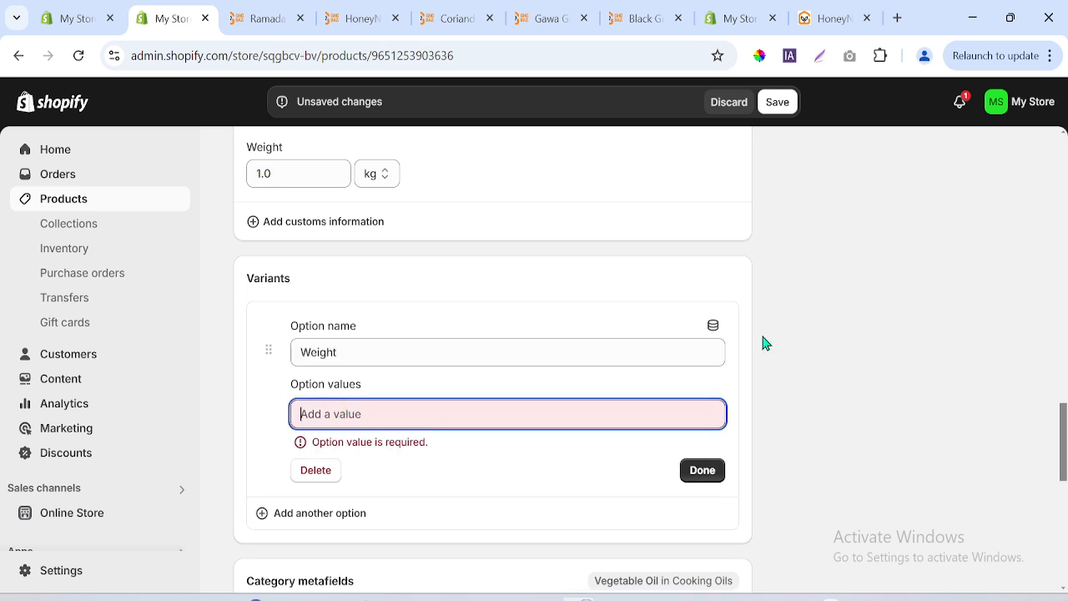
{"action": "left_click", "coordinate": [317, 471]}
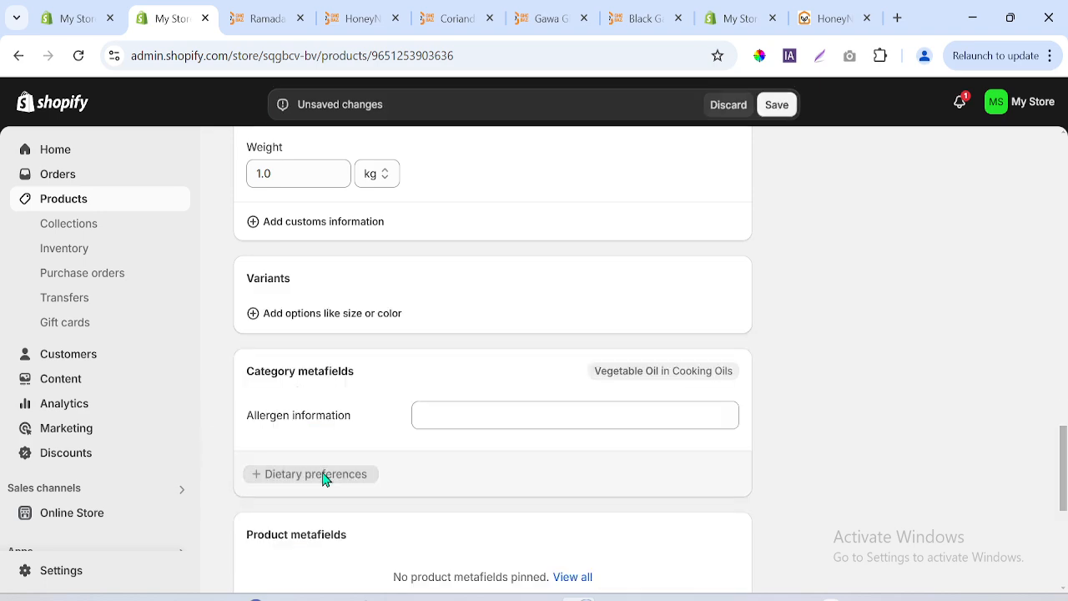
- Create a custom variant option named Weight with the values 1, 2 and 3
{"action": "left_click", "coordinate": [281, 315]}
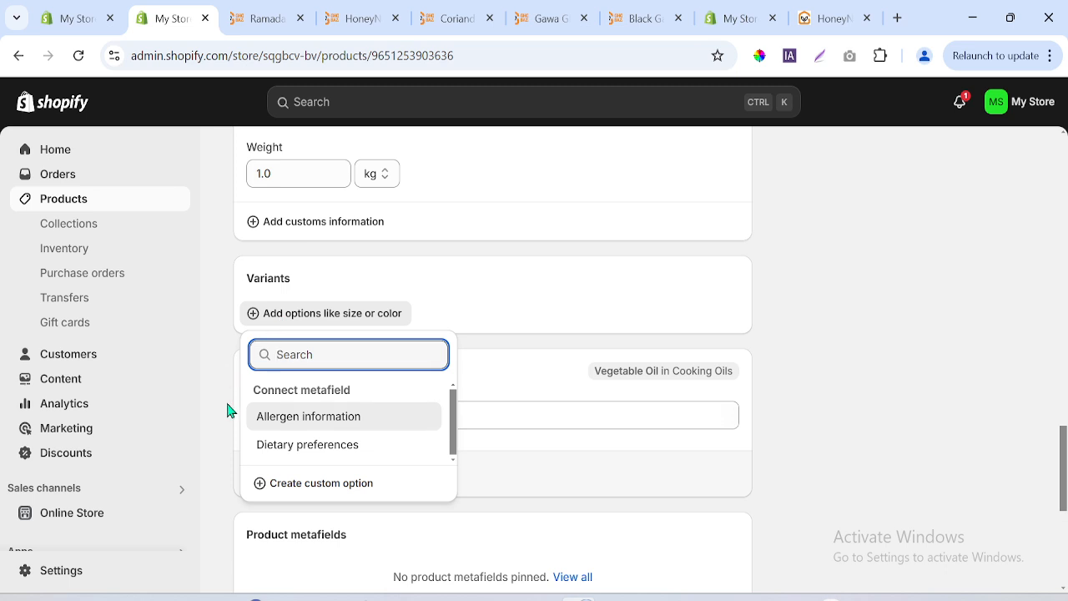
{"action": "left_click", "coordinate": [314, 483]}
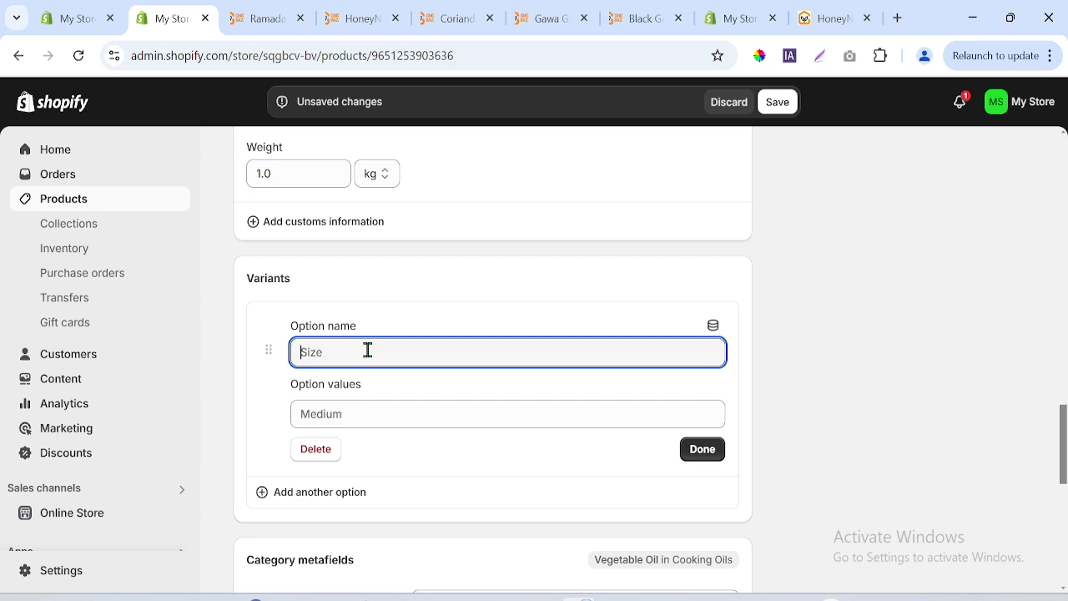
{"action": "type", "text": "Weight"}
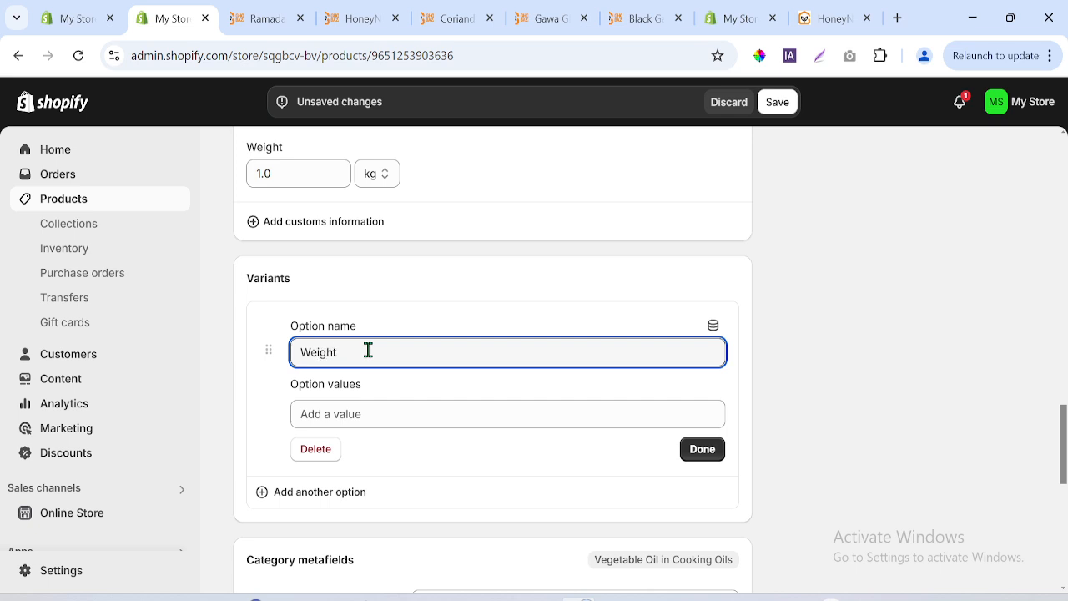
{"action": "left_click", "coordinate": [346, 409]}
{"action": "type", "text": "1"}
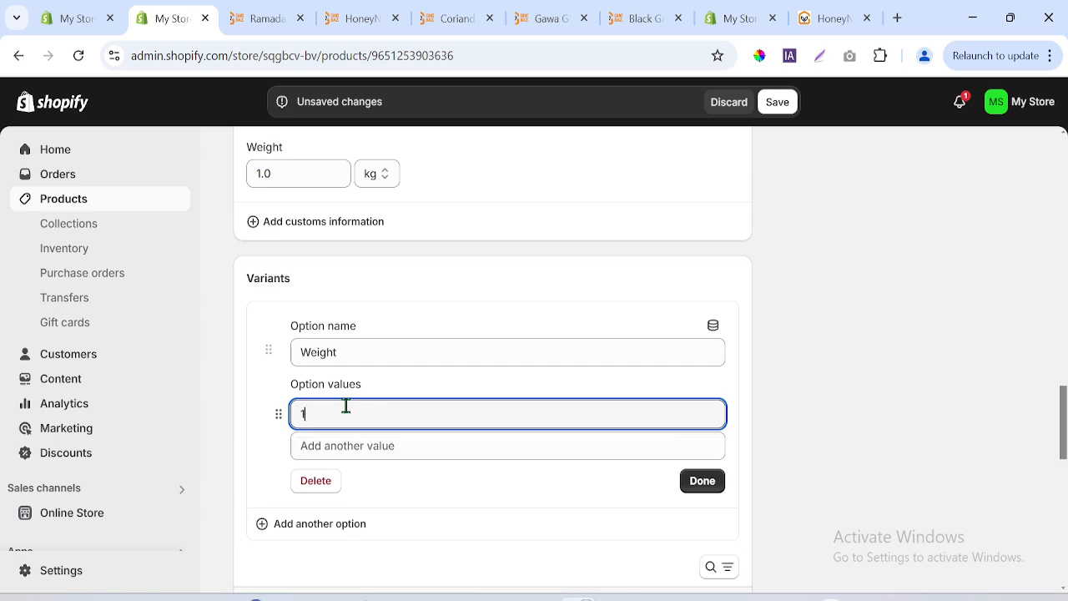
{"action": "key", "text": "Tab"}
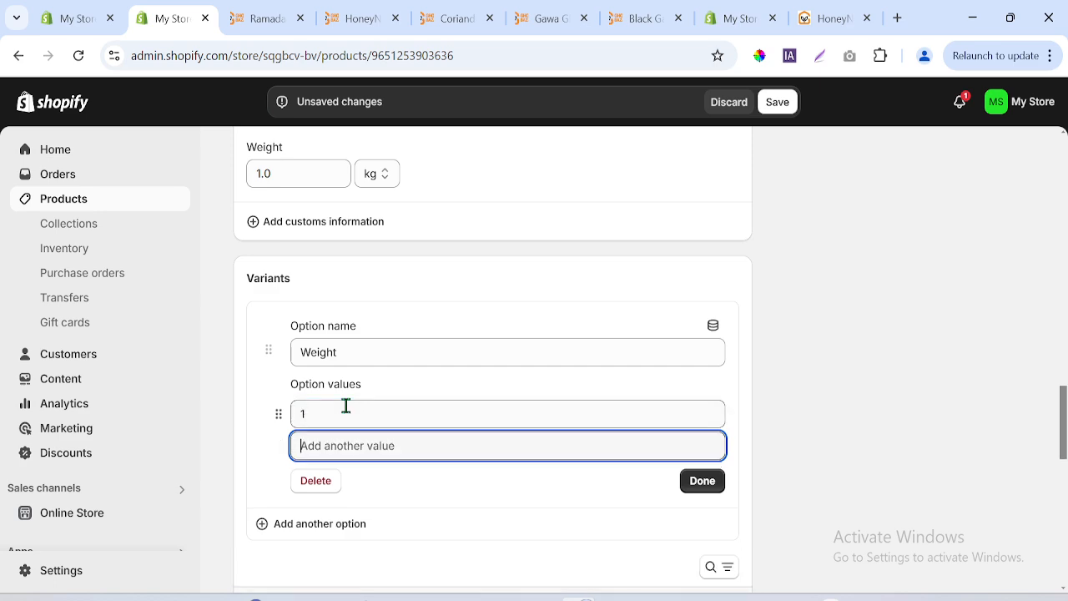
{"action": "type", "text": "2"}
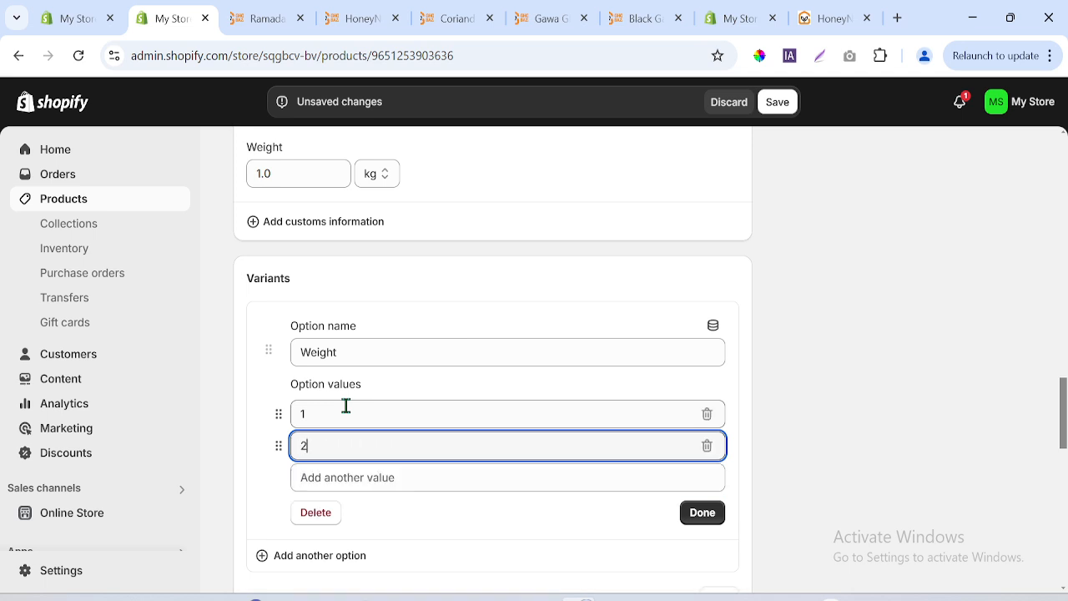
{"action": "key", "text": "Tab"}
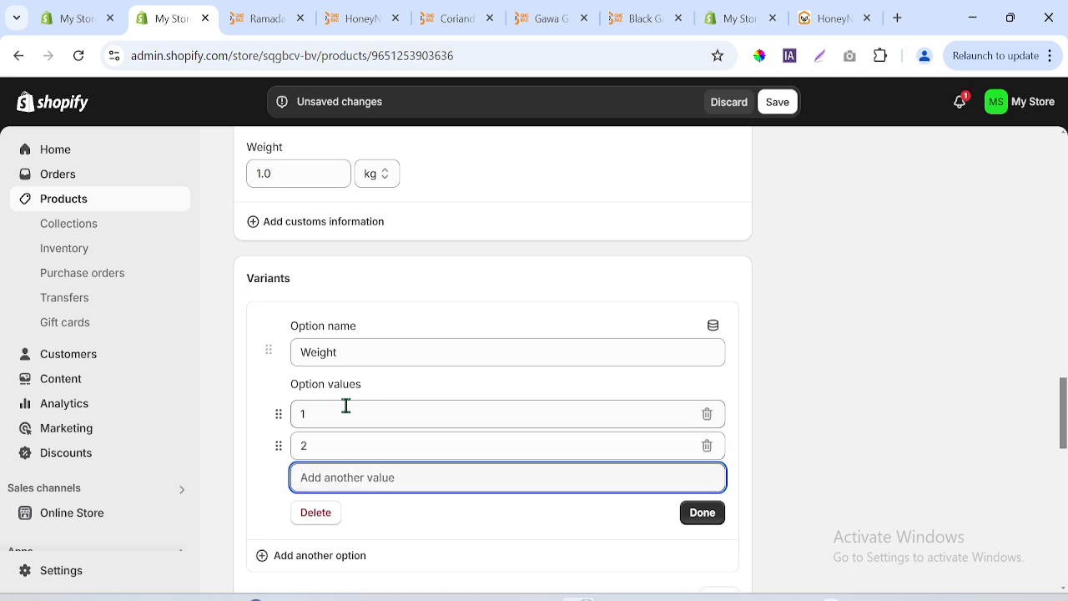
{"action": "type", "text": "3"}
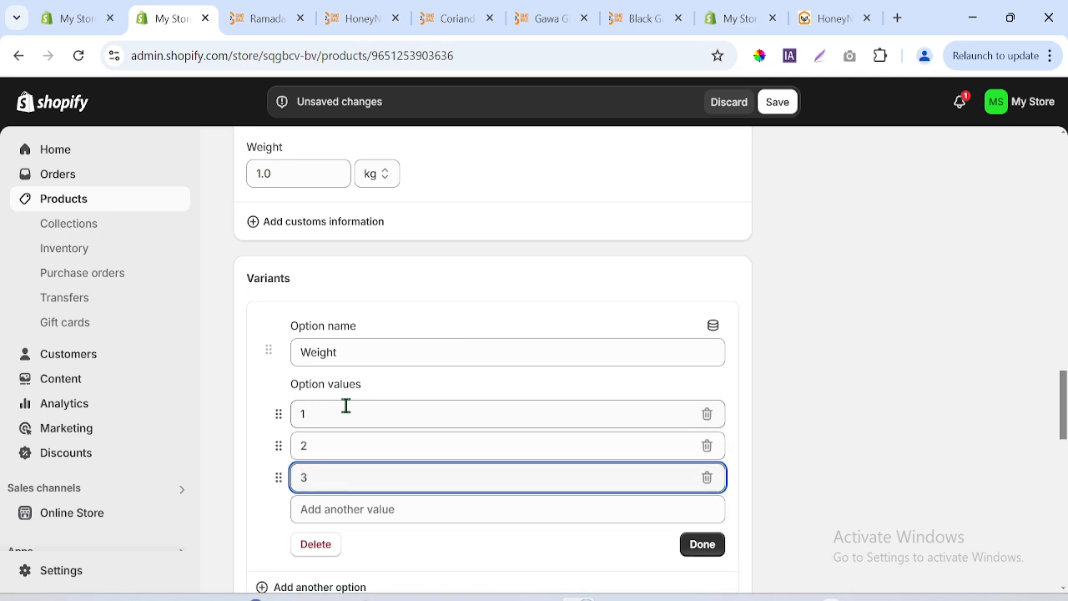
{"action": "left_click", "coordinate": [699, 543]}
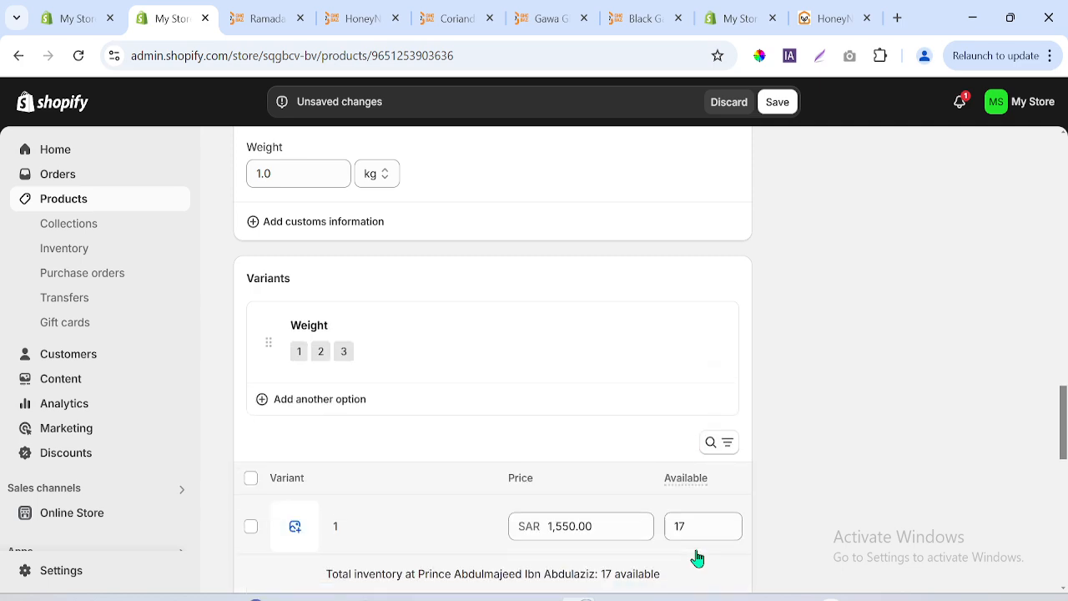
- Assign the existing product image 10001 to each of the Weight variants 1, 2 and 3
{"action": "left_click", "coordinate": [296, 521]}
{"action": "left_click", "coordinate": [219, 466]}
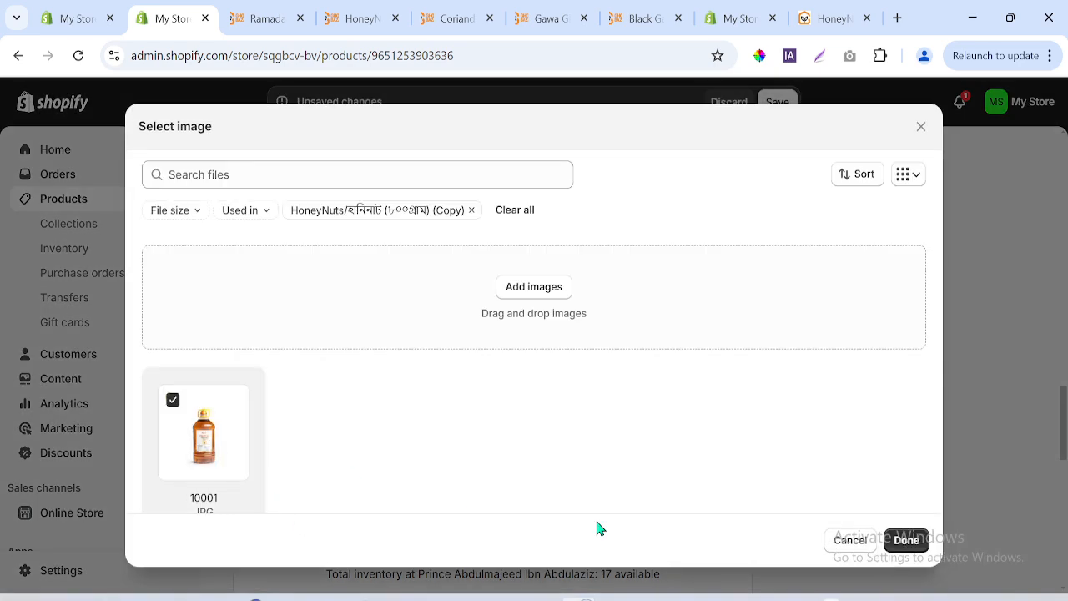
{"action": "left_click", "coordinate": [904, 543]}
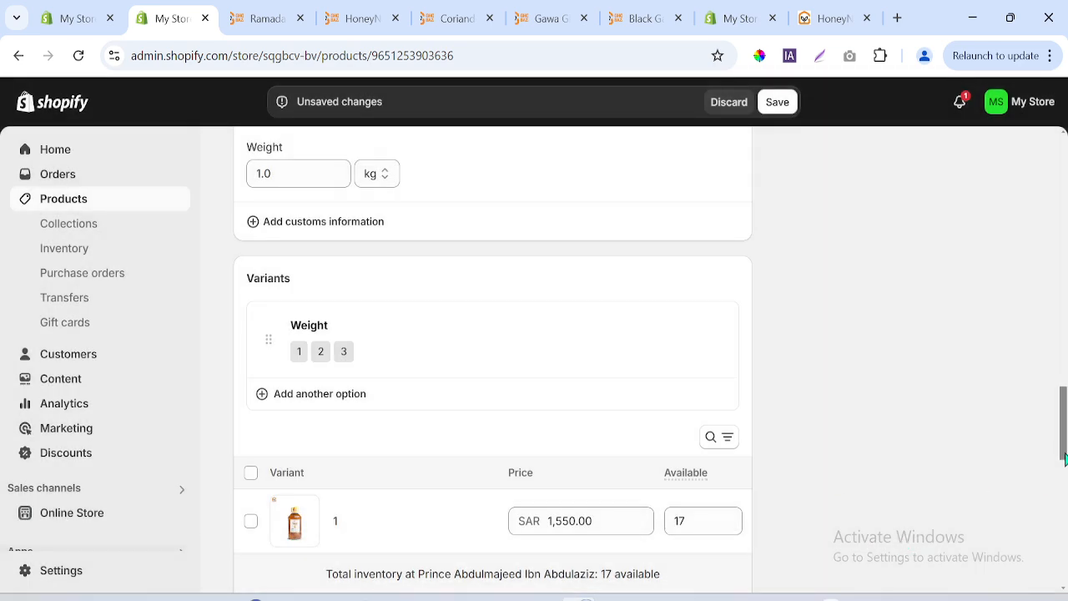
{"action": "scroll", "coordinate": [363, 527], "scroll_direction": "down", "scroll_amount": 5}
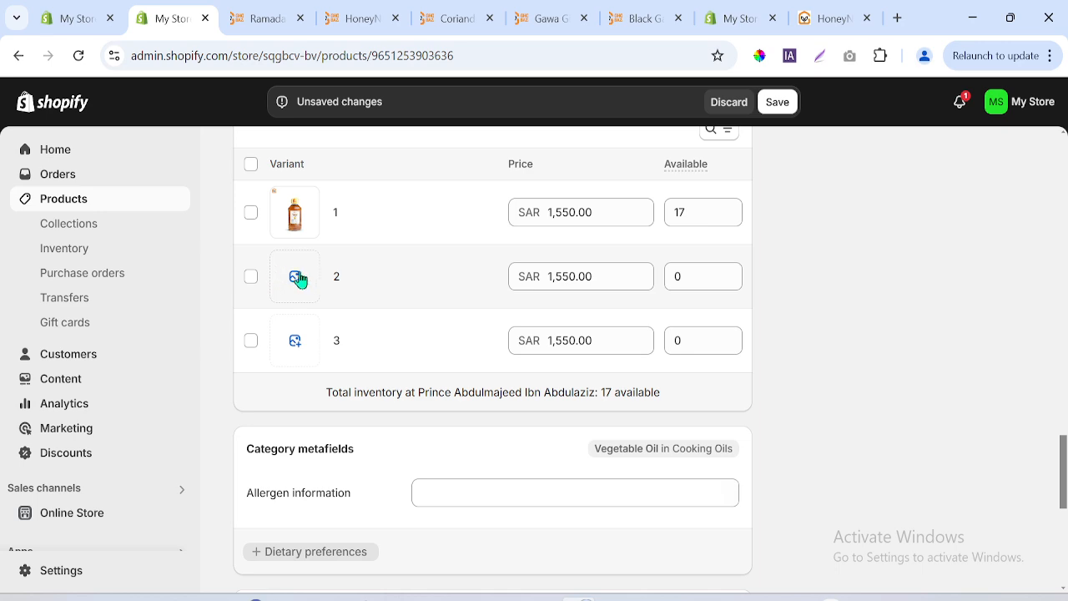
{"action": "left_click", "coordinate": [295, 280]}
{"action": "left_click", "coordinate": [213, 432]}
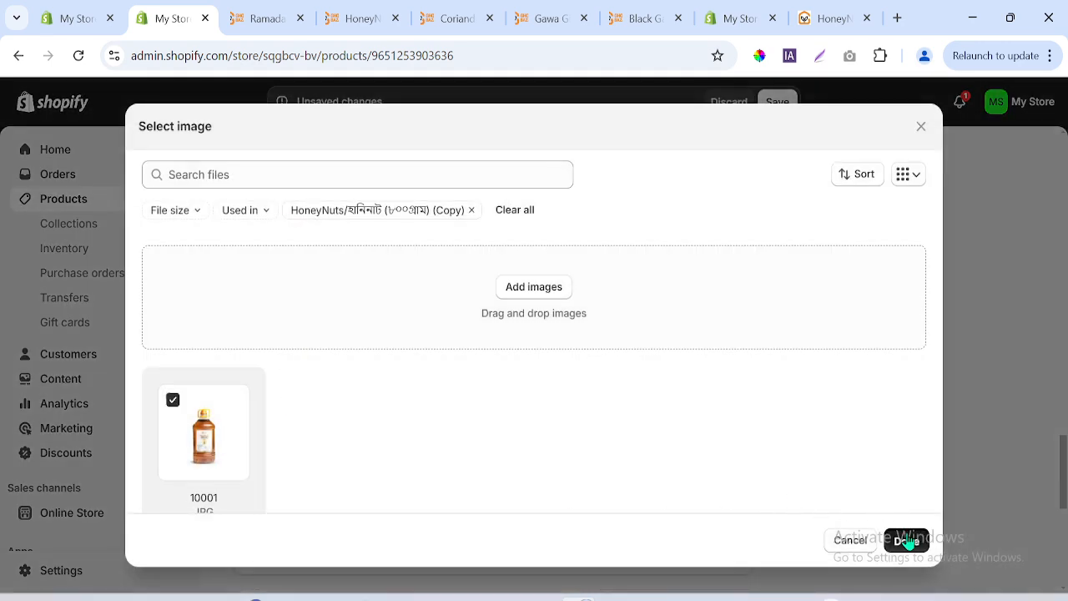
{"action": "left_click", "coordinate": [906, 539]}
{"action": "left_click", "coordinate": [294, 342]}
{"action": "left_click", "coordinate": [241, 468]}
{"action": "left_click", "coordinate": [906, 539]}
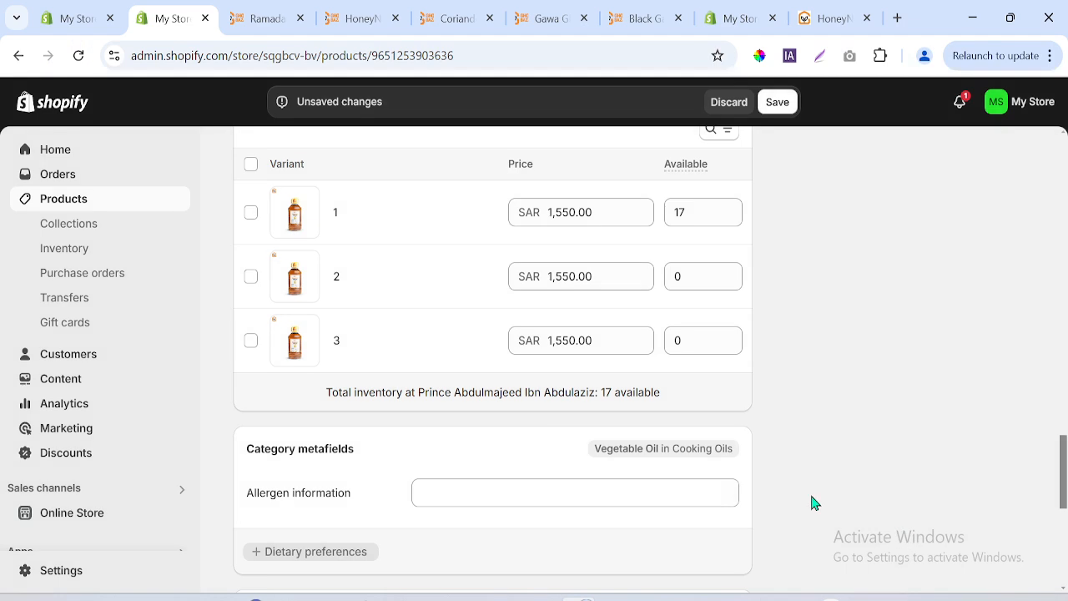
- Set the price of variant 1 to SAR 400 and the price of variant 2 to SAR 1000
{"action": "left_click", "coordinate": [562, 212]}
{"action": "left_click", "coordinate": [571, 276]}
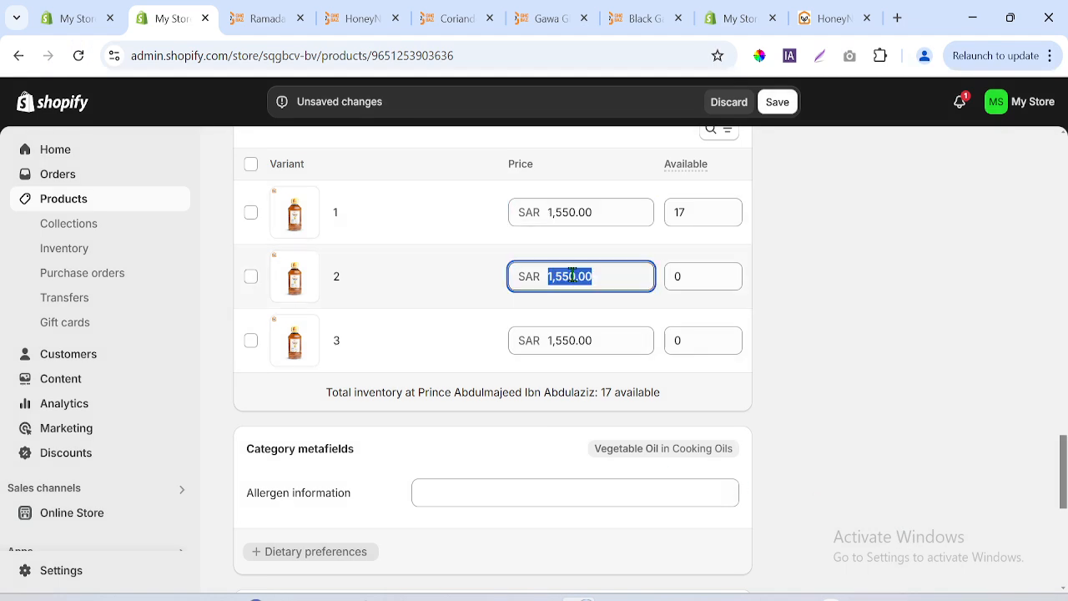
{"action": "left_click", "coordinate": [552, 214]}
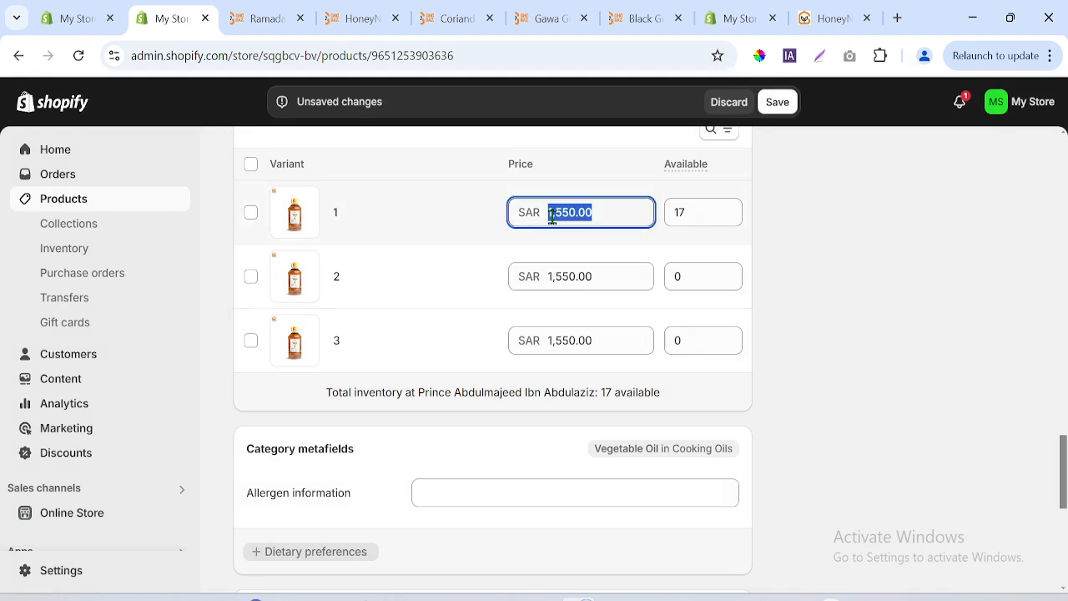
{"action": "type", "text": "4"}
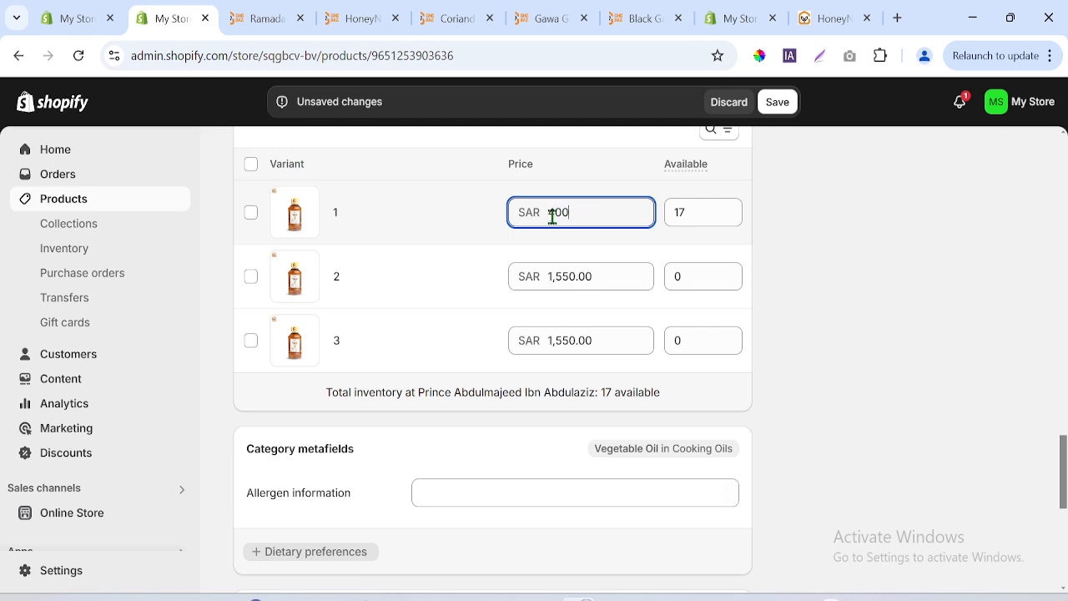
{"action": "left_click", "coordinate": [571, 276]}
{"action": "type", "text": "1000"}
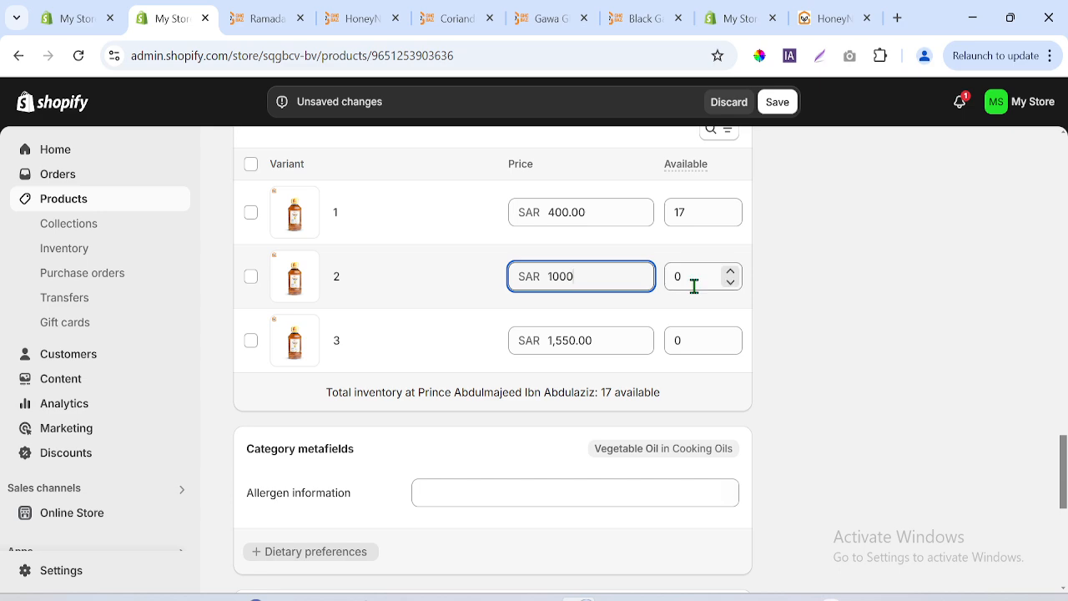
- Set the available quantity to 8 for variant 2 and 10 for variant 3
{"action": "left_click", "coordinate": [730, 274]}
{"action": "left_click", "coordinate": [730, 273]}
{"action": "left_click", "coordinate": [730, 274]}
{"action": "left_click", "coordinate": [730, 272]}
{"action": "left_click", "coordinate": [730, 272]}
{"action": "left_click", "coordinate": [730, 272]}
{"action": "left_click", "coordinate": [730, 272]}
{"action": "left_click", "coordinate": [730, 272]}
{"action": "double_click", "coordinate": [732, 336]}
{"action": "double_click", "coordinate": [732, 336]}
{"action": "left_click", "coordinate": [732, 336]}
{"action": "double_click", "coordinate": [732, 336]}
{"action": "left_click", "coordinate": [731, 336]}
{"action": "double_click", "coordinate": [732, 336]}
{"action": "left_click", "coordinate": [834, 428]}
- Select all three variants to review the bulk actions and variant search, and save the product
{"action": "scroll", "coordinate": [834, 428], "scroll_direction": "up", "scroll_amount": 2}
{"action": "left_click", "coordinate": [250, 276]}
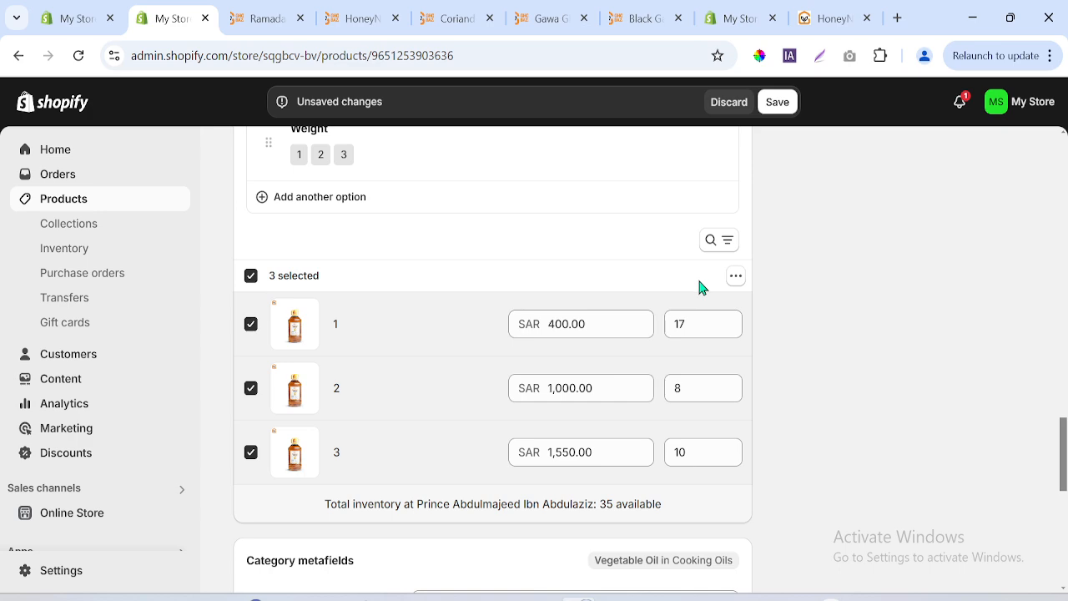
{"action": "left_click", "coordinate": [734, 277]}
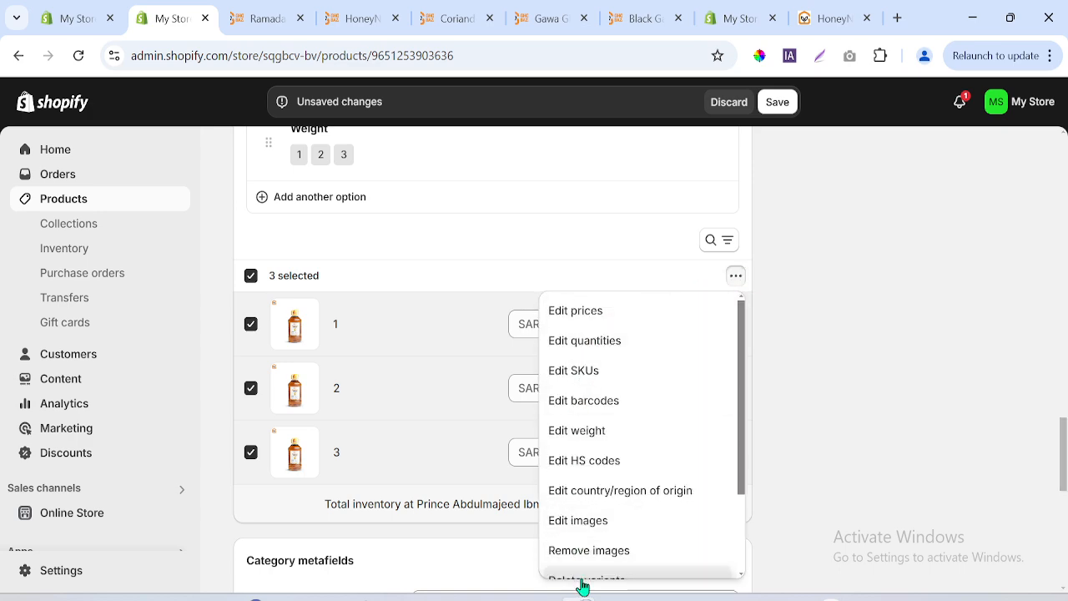
{"action": "left_click", "coordinate": [719, 240]}
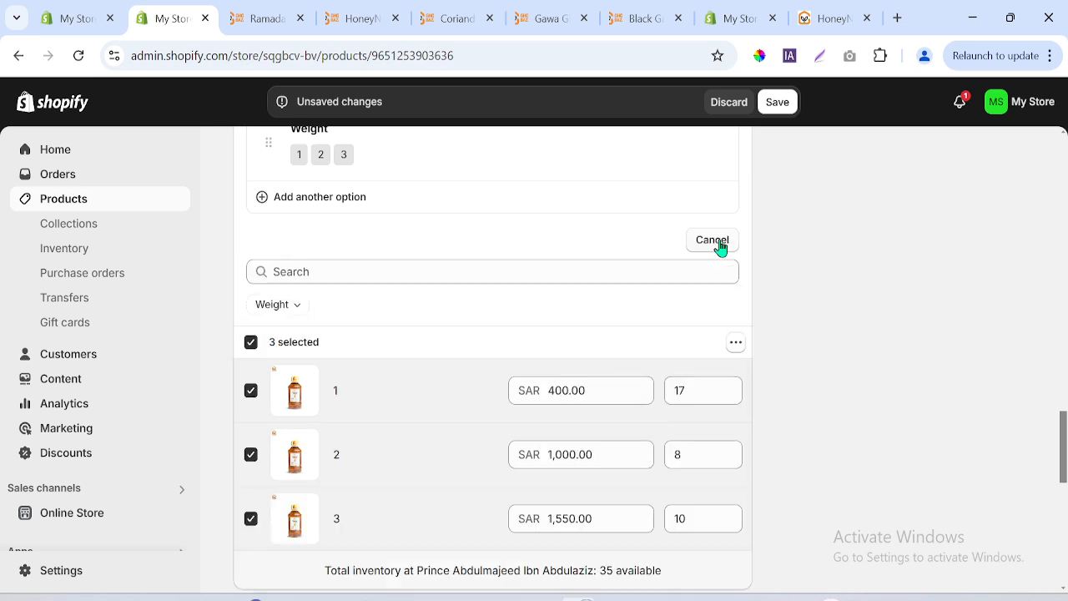
{"action": "scroll", "coordinate": [1065, 450], "scroll_direction": "down", "scroll_amount": 2}
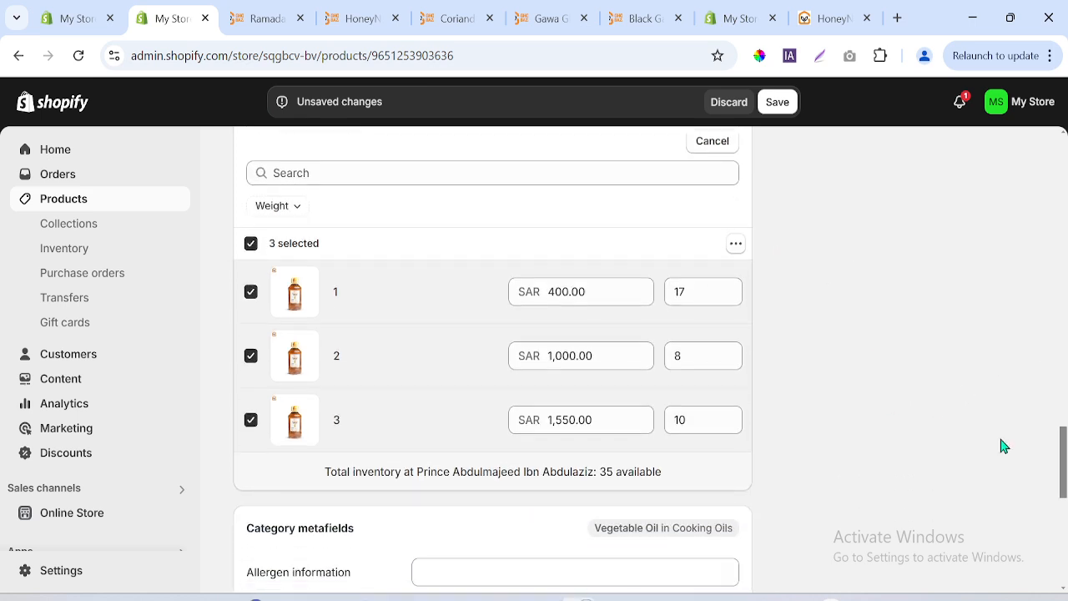
{"action": "left_click", "coordinate": [777, 102]}
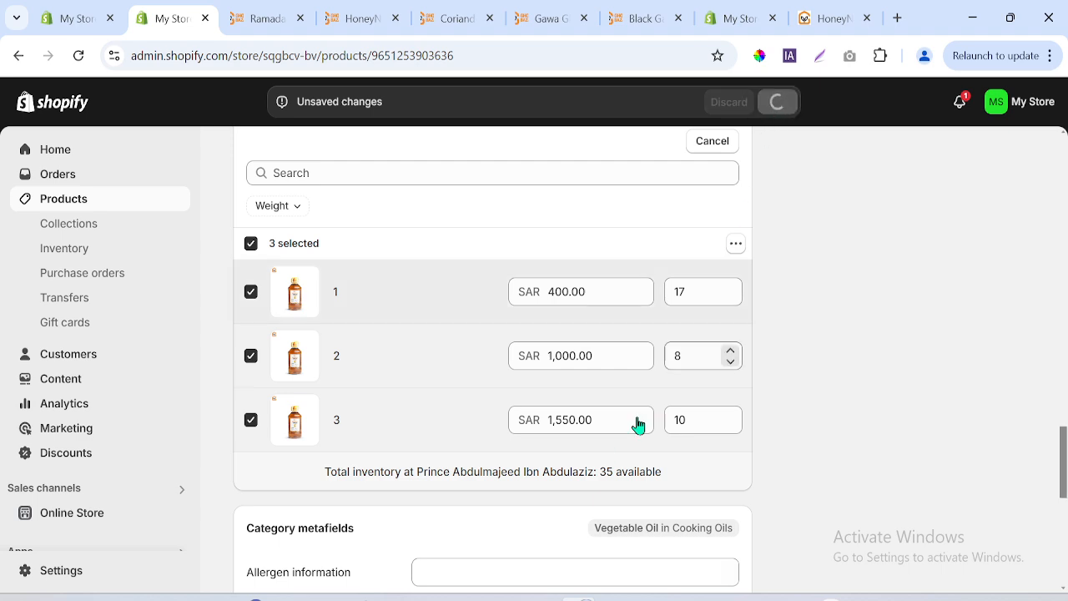
- Reload the storefront page of HoneyNuts/হানিনাট (৮০০গ্রাম) (Copy) and check its Weight options and the price of variant 1
{"action": "left_click", "coordinate": [251, 17]}
{"action": "left_click", "coordinate": [386, 11]}
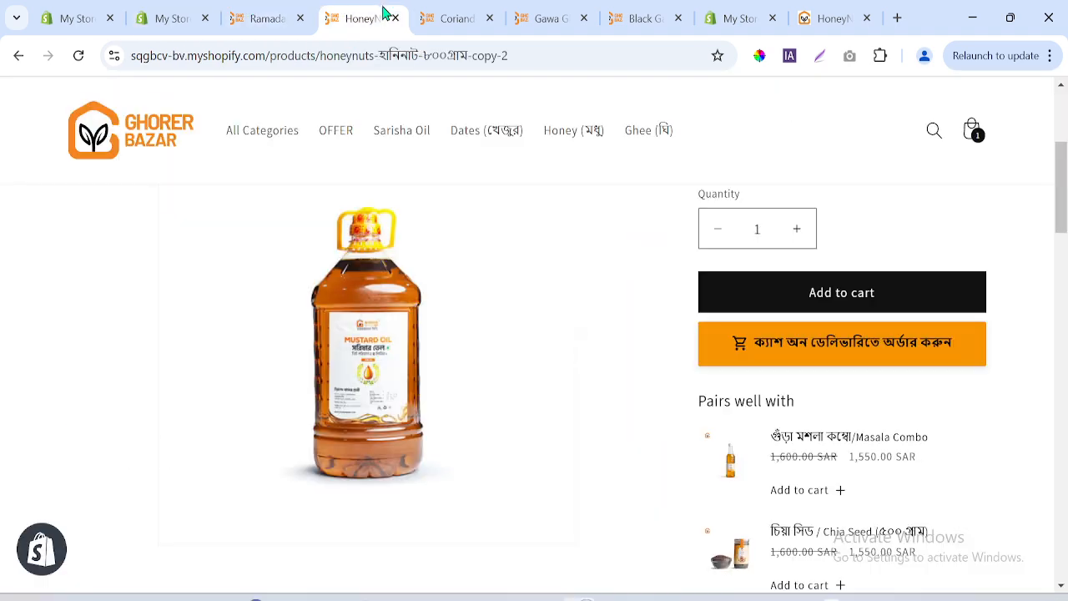
{"action": "left_click", "coordinate": [78, 55]}
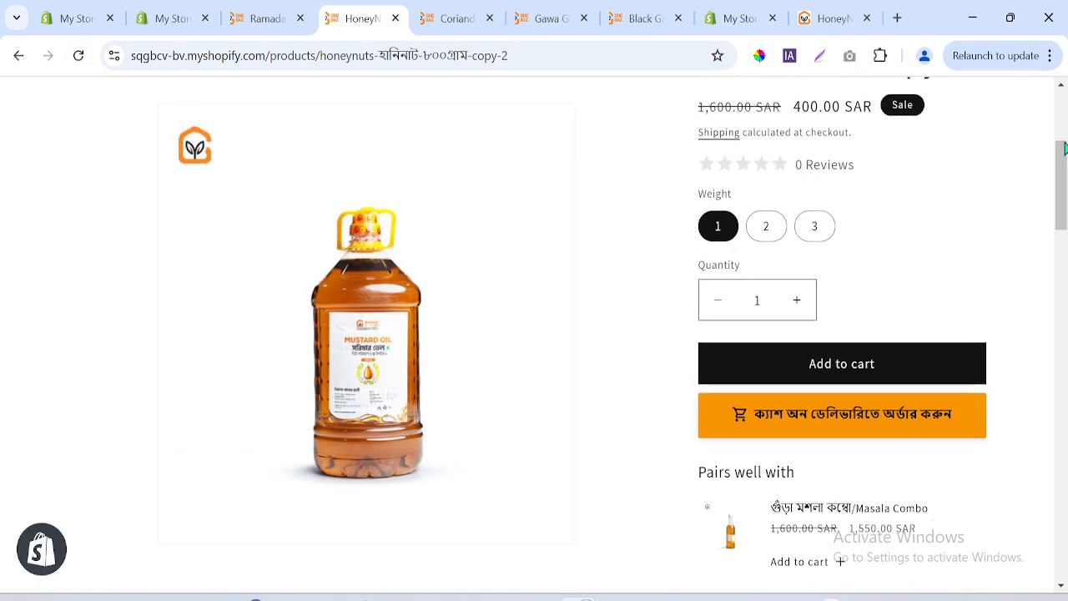
{"action": "scroll", "coordinate": [1064, 175], "scroll_direction": "up", "scroll_amount": 3}
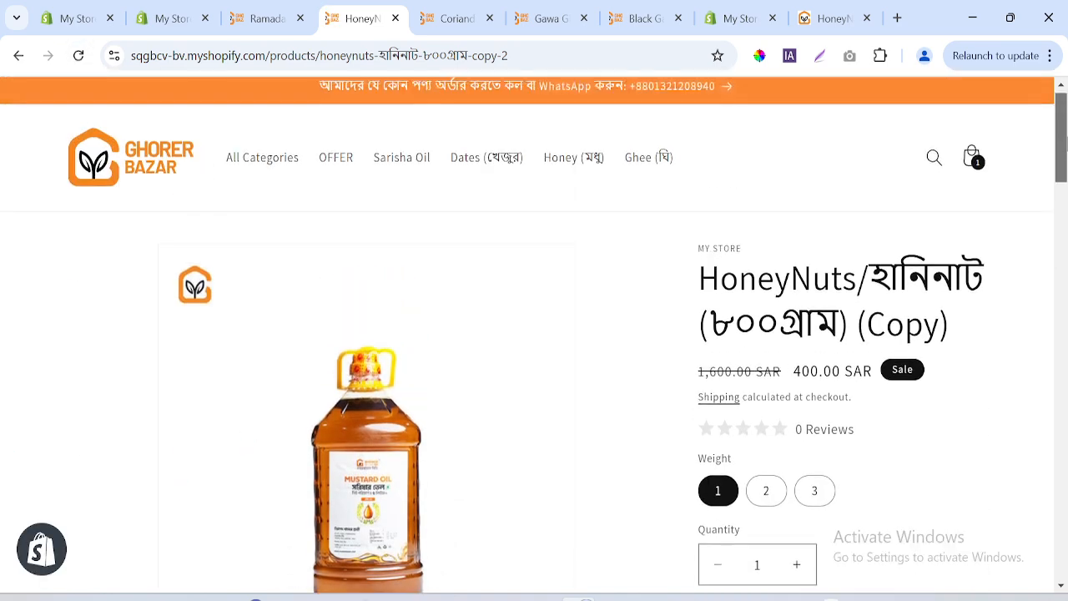
{"action": "left_click_drag", "start_coordinate": [1066, 145], "coordinate": [1065, 149]}
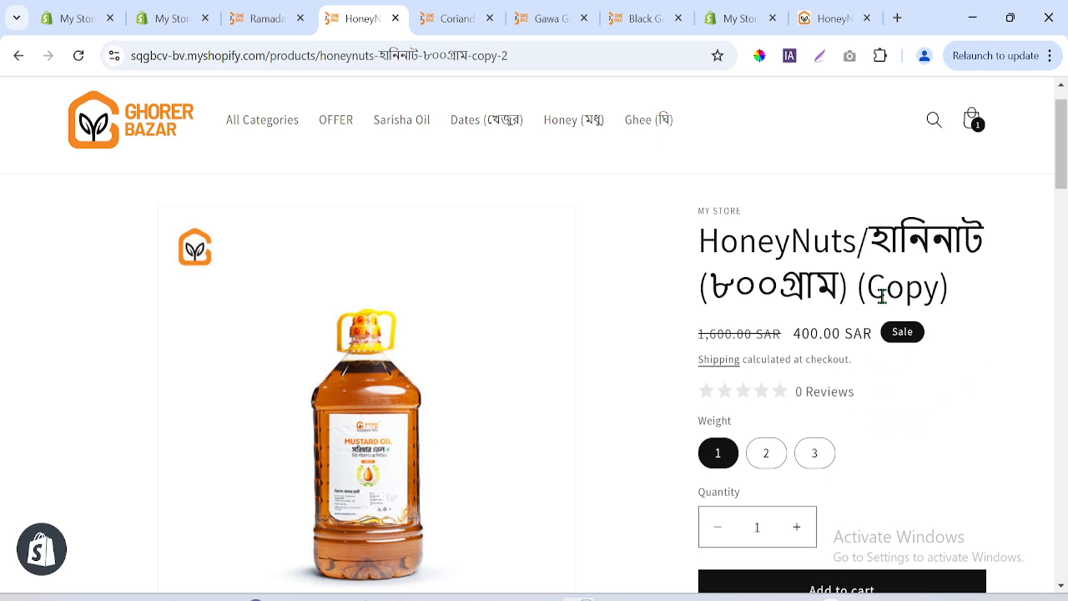
{"action": "left_click_drag", "start_coordinate": [787, 333], "coordinate": [832, 331]}
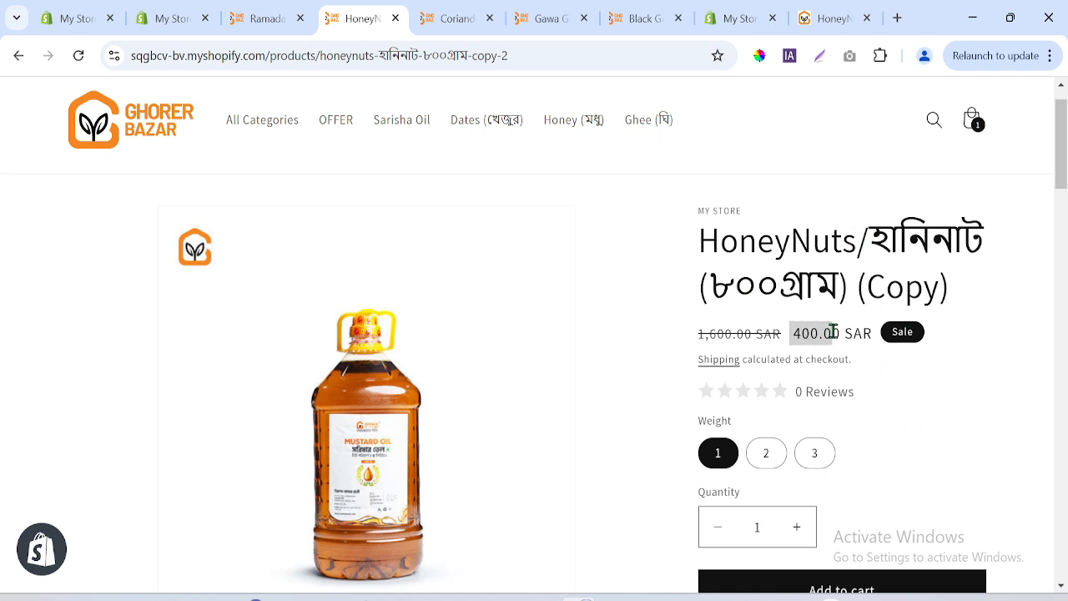
- Select Weight options 2 and 3 on the HoneyNuts storefront page and check the price of each
{"action": "left_click", "coordinate": [766, 453]}
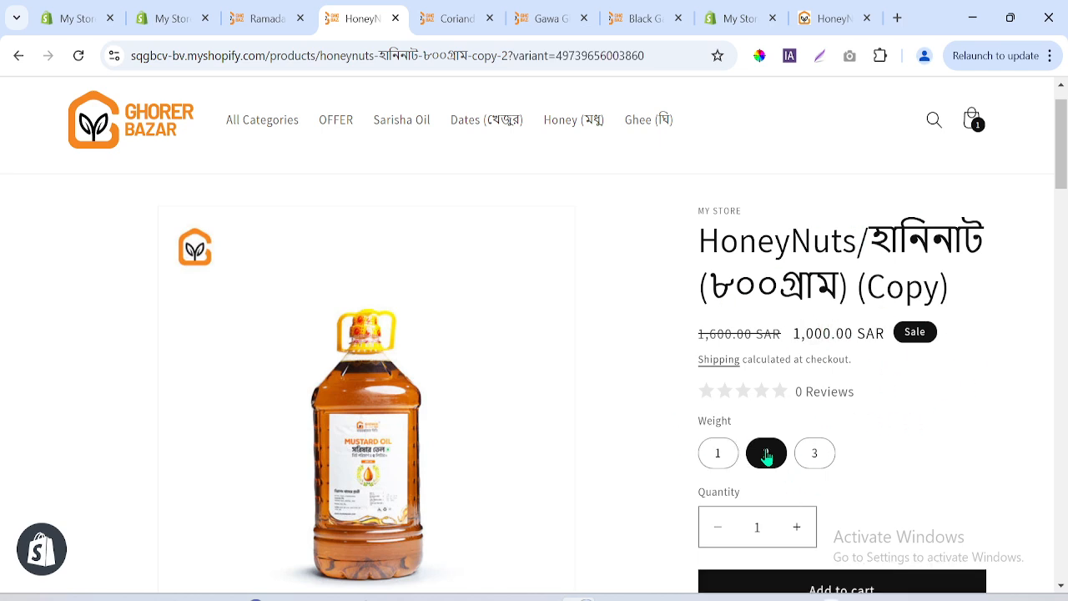
{"action": "left_click_drag", "start_coordinate": [787, 334], "coordinate": [886, 334]}
{"action": "left_click", "coordinate": [830, 460]}
{"action": "left_click_drag", "start_coordinate": [789, 334], "coordinate": [958, 342]}
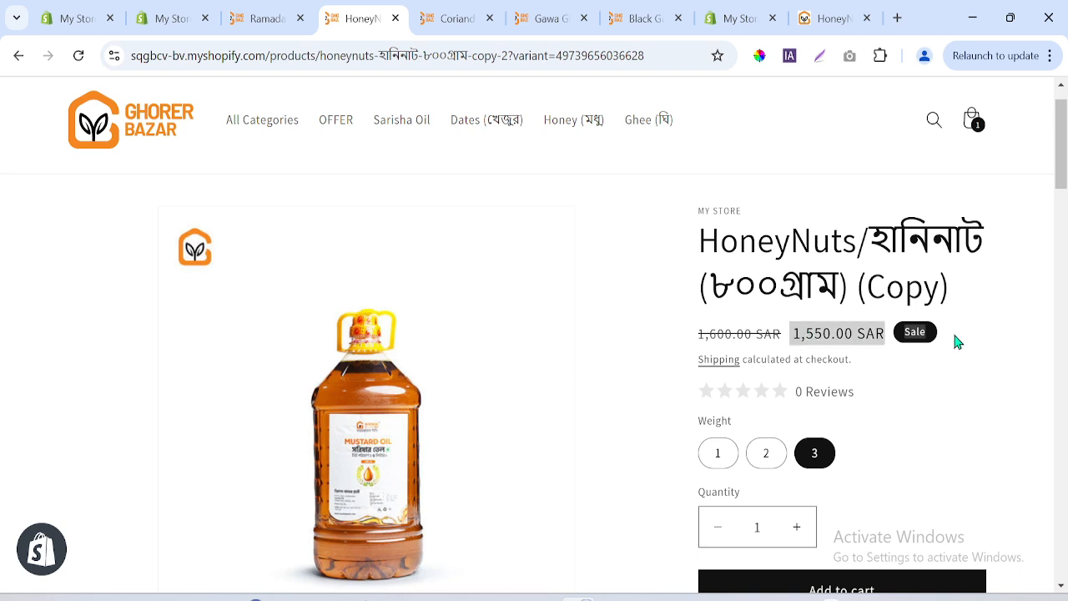
{"action": "mouse_move", "coordinate": [1067, 142]}
{"action": "left_mouse_down"}
{"action": "mouse_move", "coordinate": [1067, 169]}
{"action": "mouse_move", "coordinate": [1067, 154]}
{"action": "left_mouse_up"}
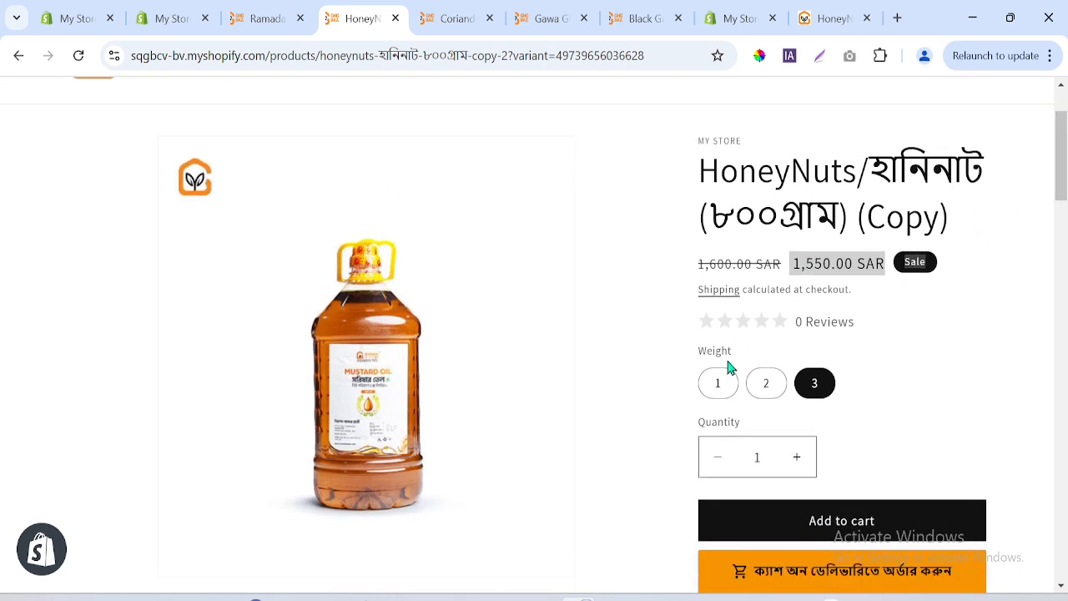
{"action": "left_click", "coordinate": [883, 383]}
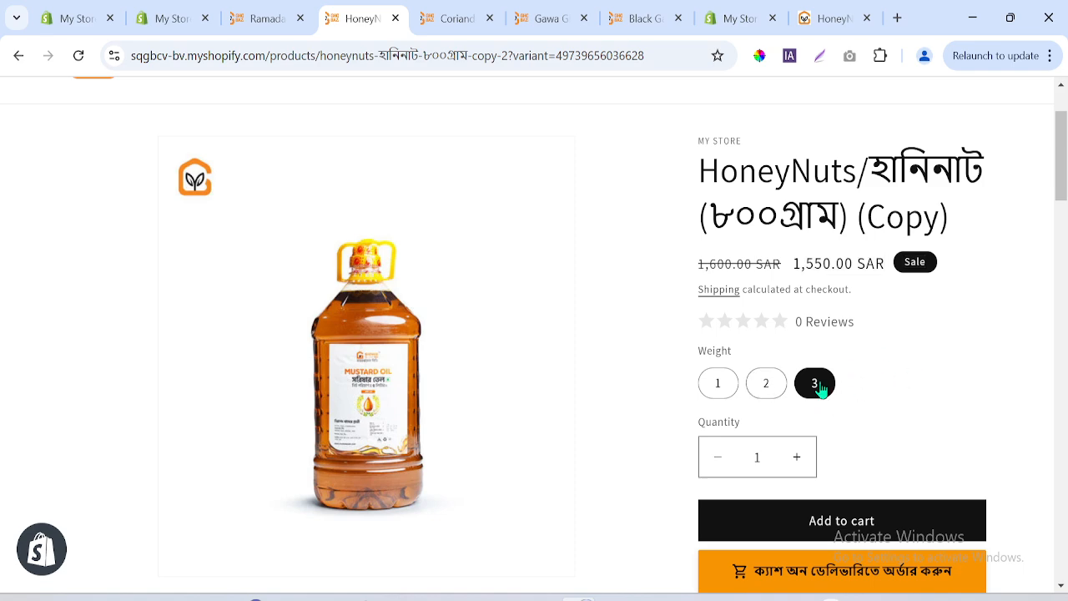
{"action": "left_click_drag", "start_coordinate": [789, 264], "coordinate": [870, 264]}
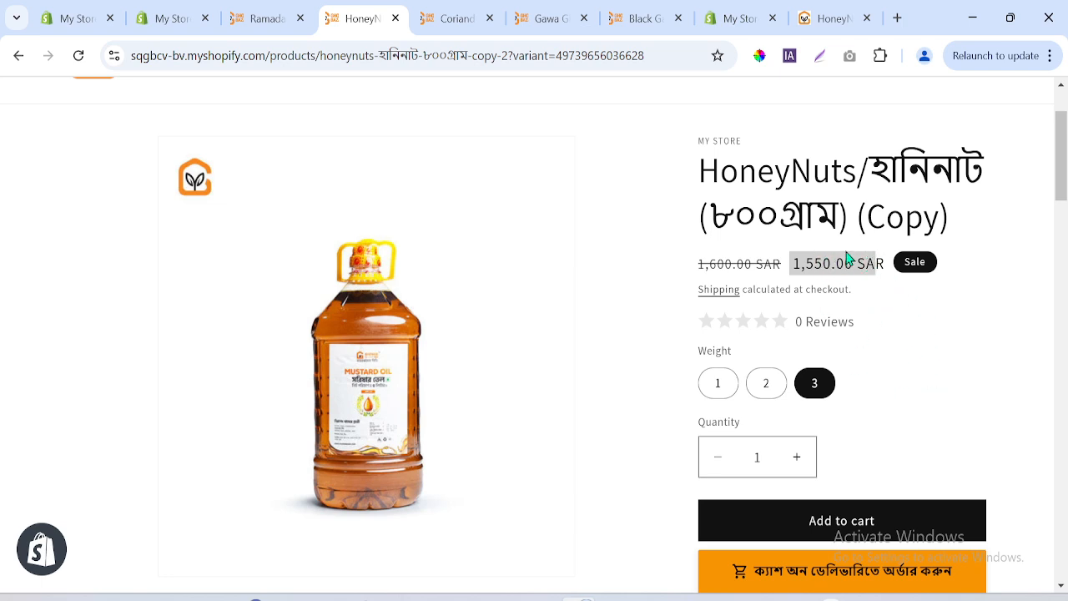
- Cycle through Weight options 1, 2 and 3 again to compare their prices, ending on option 3
{"action": "left_click", "coordinate": [720, 382]}
{"action": "left_click", "coordinate": [765, 385]}
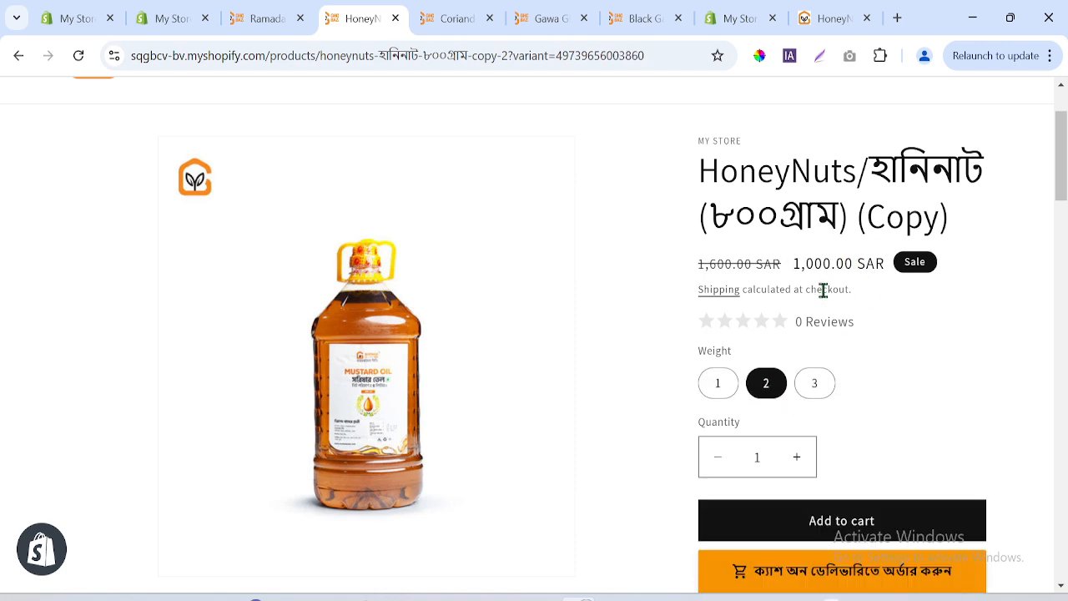
{"action": "left_click", "coordinate": [730, 388]}
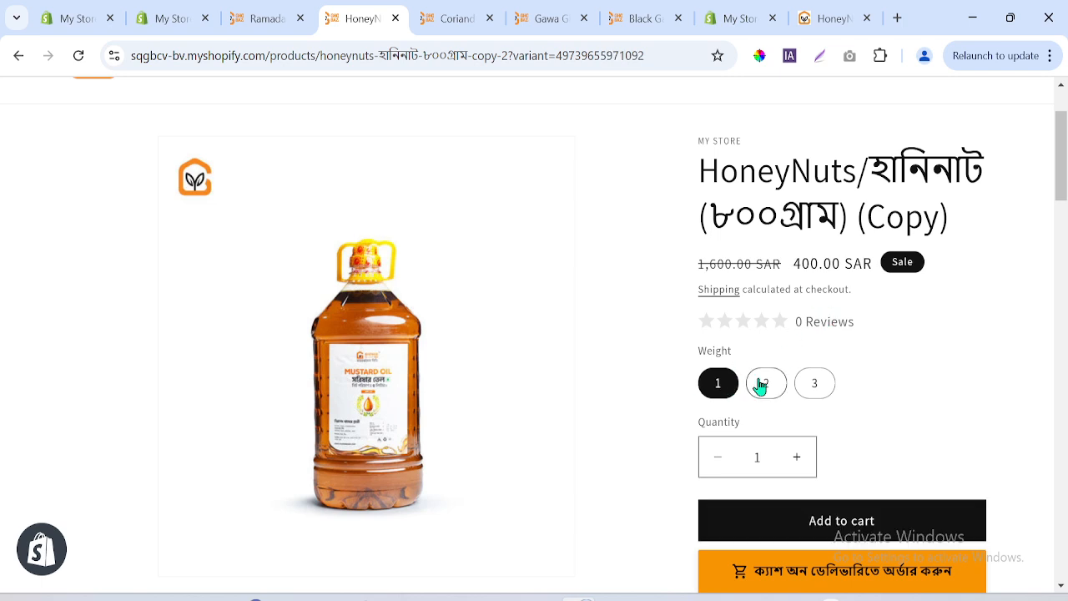
{"action": "left_click", "coordinate": [761, 387]}
{"action": "left_click", "coordinate": [816, 385]}
{"action": "left_click_drag", "start_coordinate": [789, 263], "coordinate": [881, 262]}
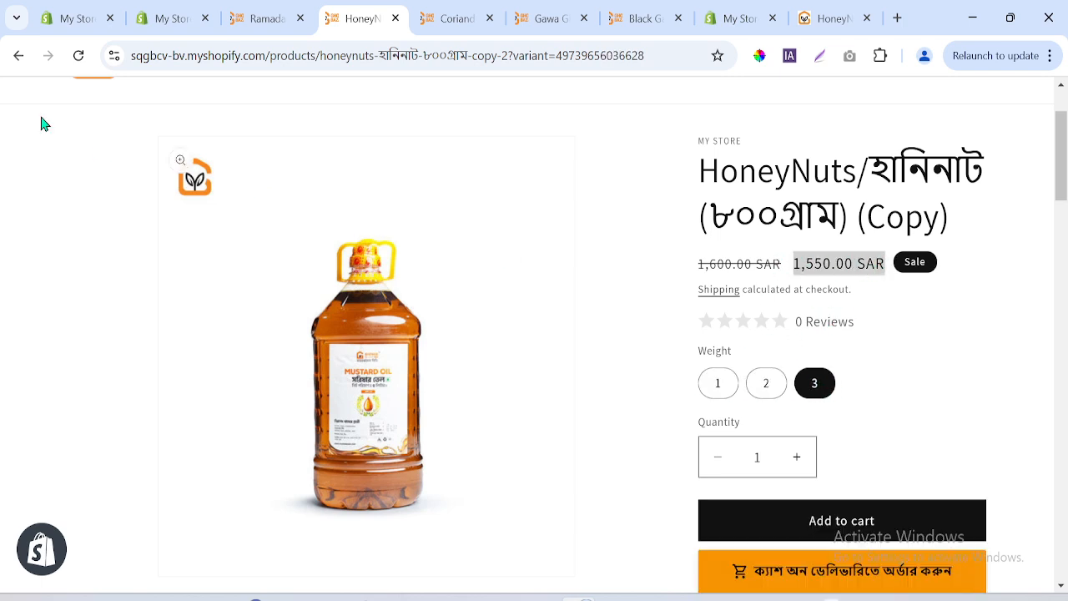
- Reload the Ramadan50 discount in the Shopify admin and remove the HoneyNuts product, keeping the discount limited to specific products
{"action": "left_click", "coordinate": [62, 12]}
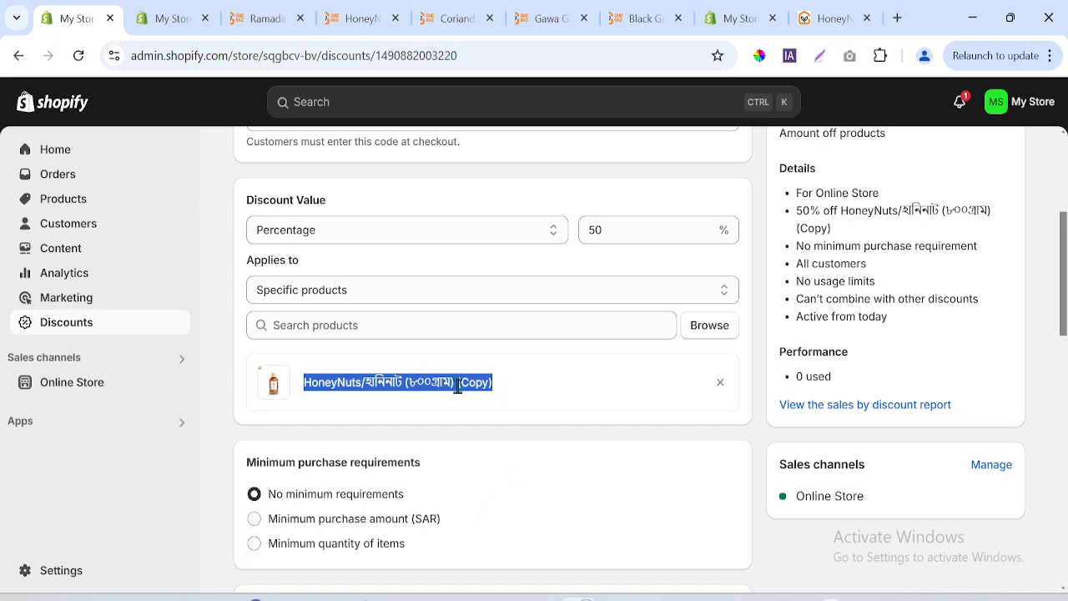
{"action": "left_click", "coordinate": [78, 55]}
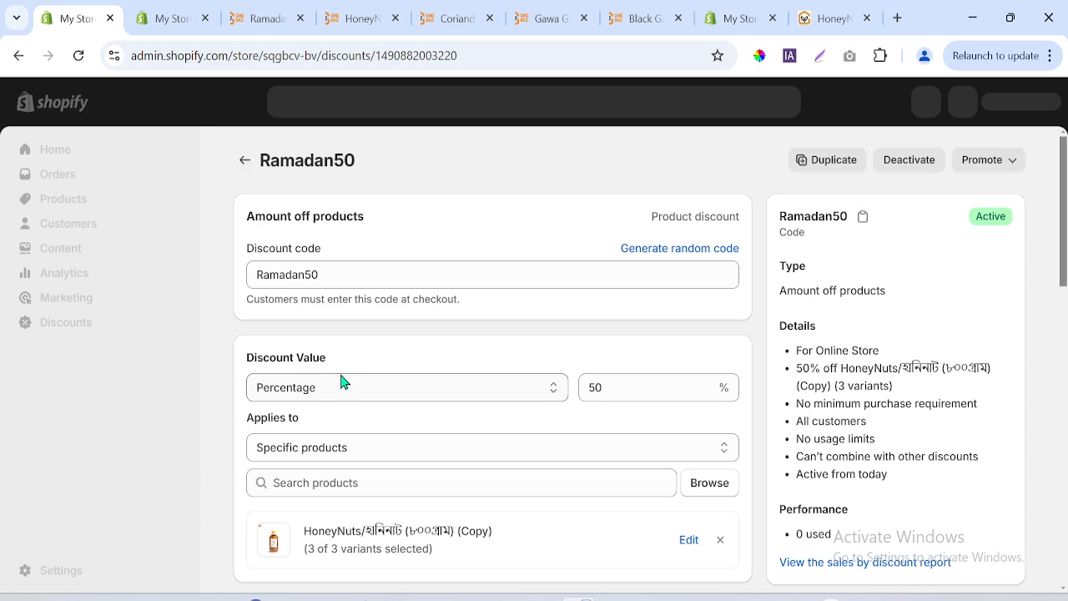
{"action": "scroll", "coordinate": [689, 358], "scroll_direction": "down", "scroll_amount": 3}
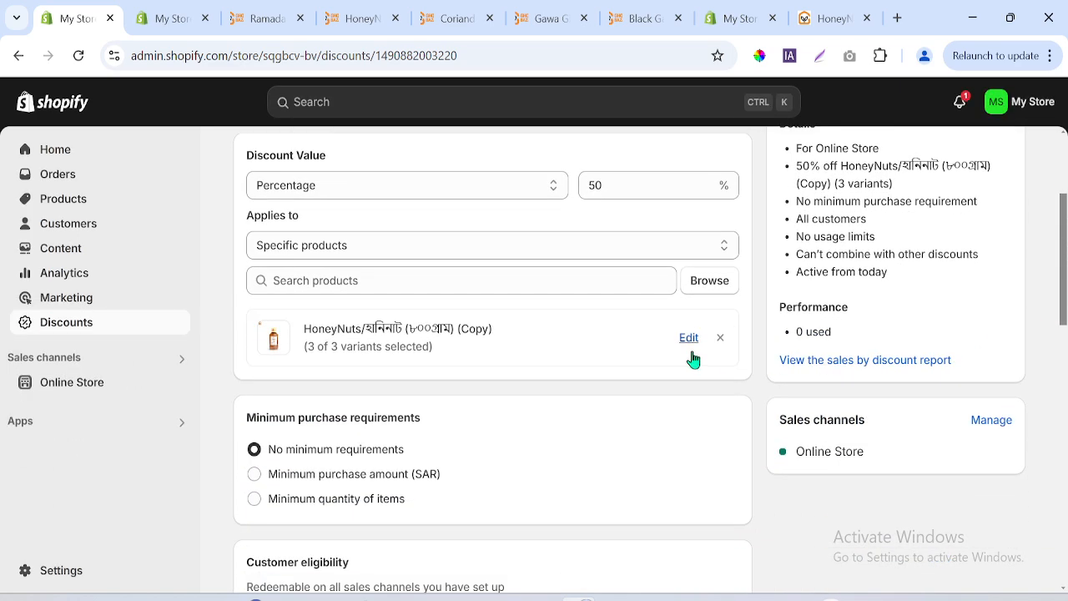
{"action": "left_click", "coordinate": [722, 342]}
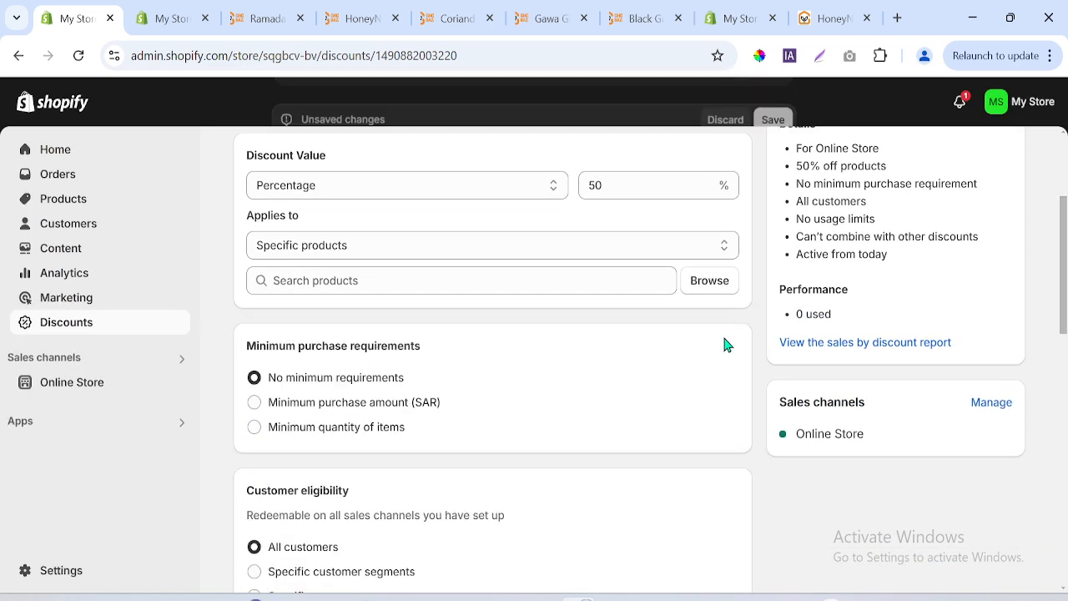
{"action": "left_click", "coordinate": [432, 247]}
{"action": "left_click", "coordinate": [314, 293]}
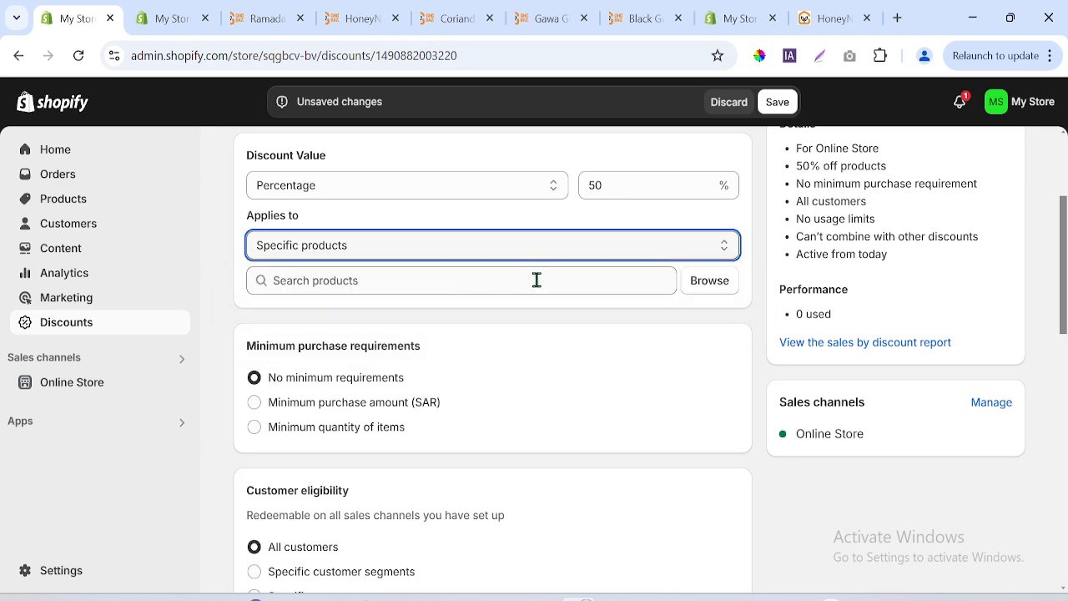
- Add only variant 3 of HoneyNuts/হানিনাট (৮০০গ্রাম) (Copy) to the discount and save it
{"action": "left_click", "coordinate": [706, 281]}
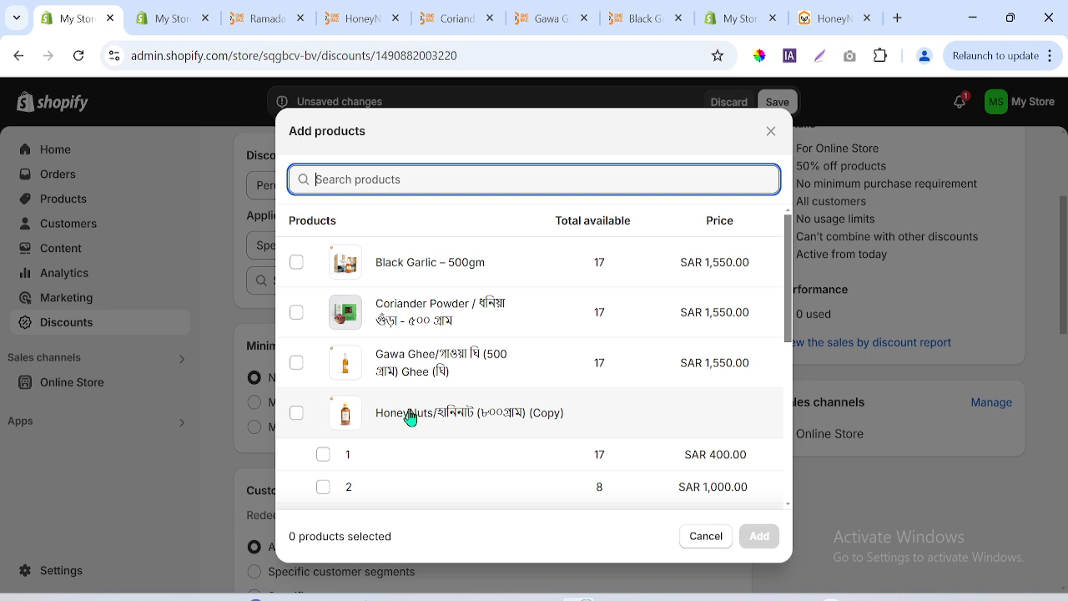
{"action": "left_click_drag", "start_coordinate": [789, 316], "coordinate": [788, 364]}
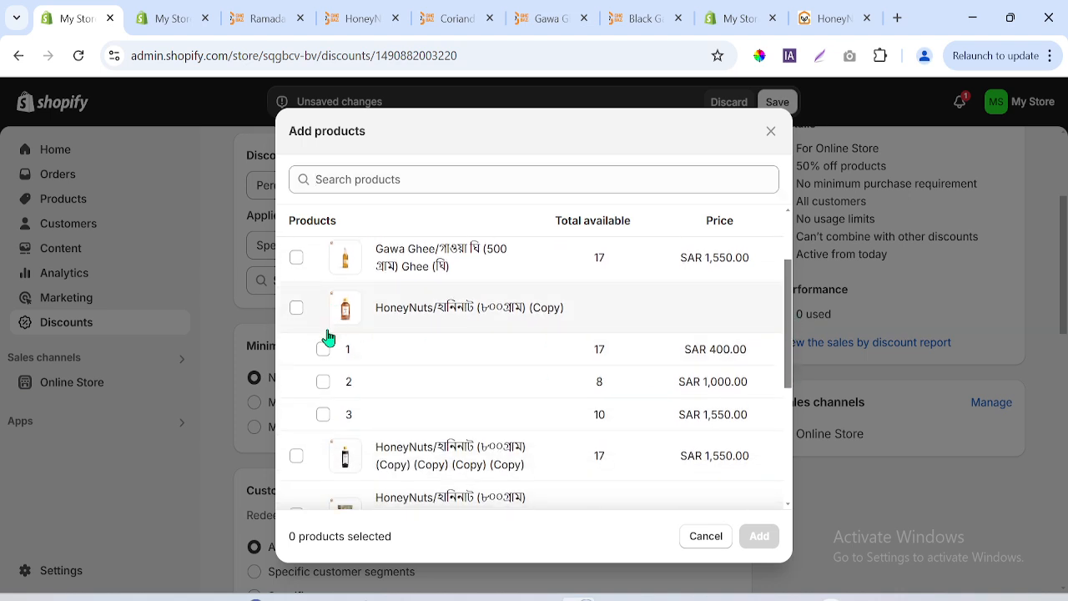
{"action": "left_click", "coordinate": [323, 416]}
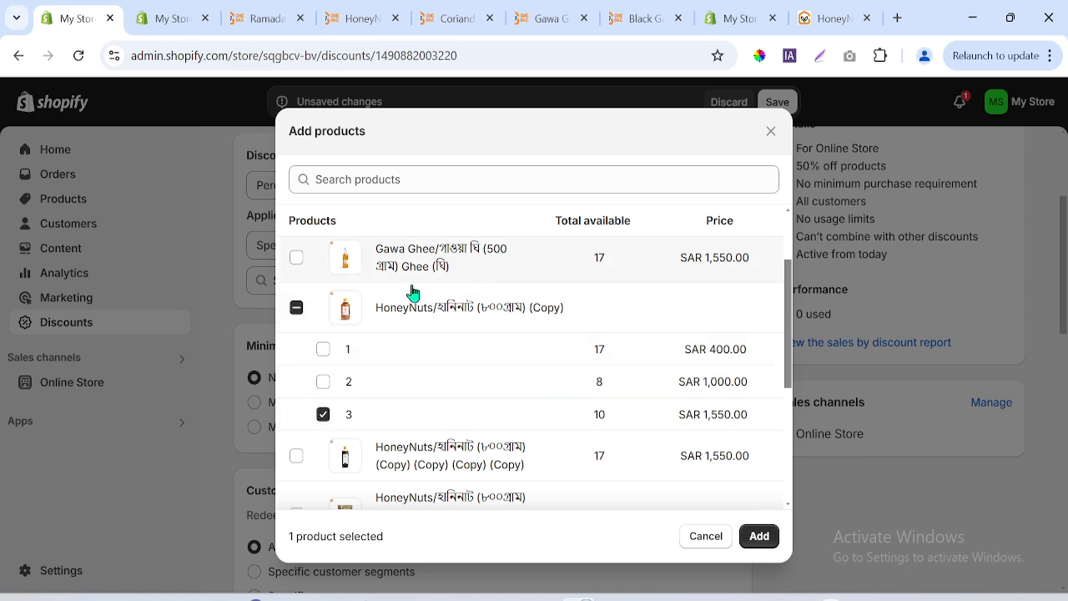
{"action": "left_click", "coordinate": [758, 536]}
{"action": "left_click", "coordinate": [775, 101]}
- Reload the HoneyNuts storefront page, open the cash-on-delivery form for Weight 3 and check the order total
{"action": "left_click", "coordinate": [279, 9]}
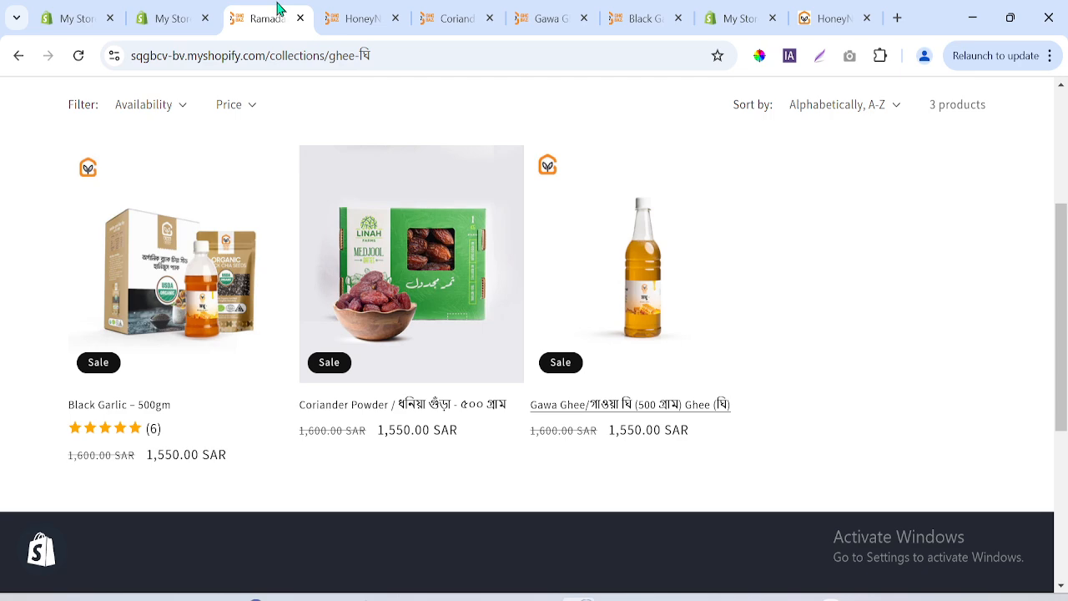
{"action": "left_click", "coordinate": [361, 12]}
{"action": "left_click", "coordinate": [74, 56]}
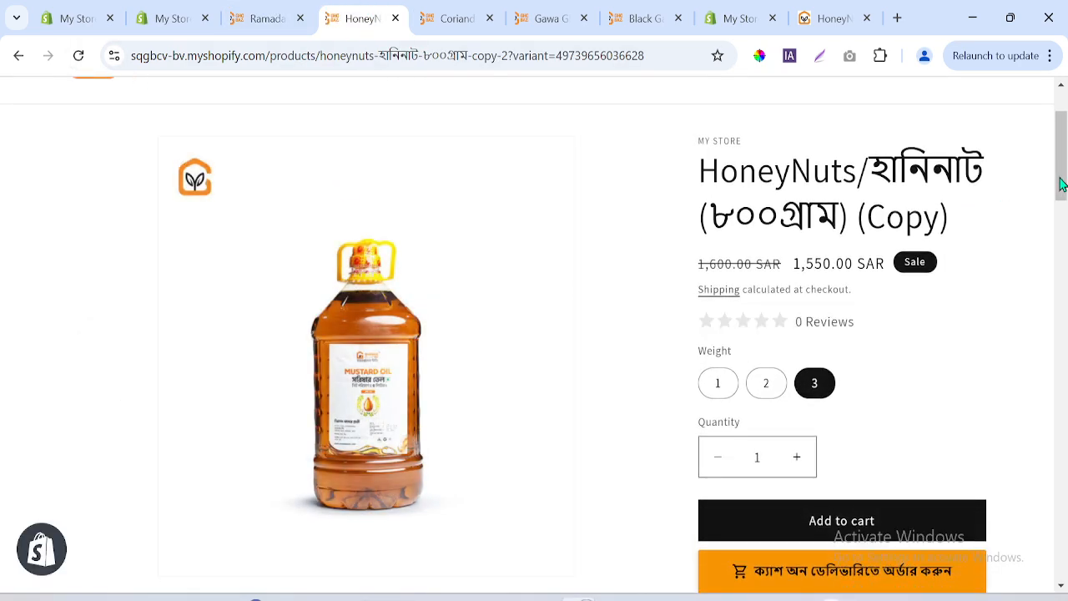
{"action": "scroll", "coordinate": [1060, 183], "scroll_direction": "down", "scroll_amount": 2}
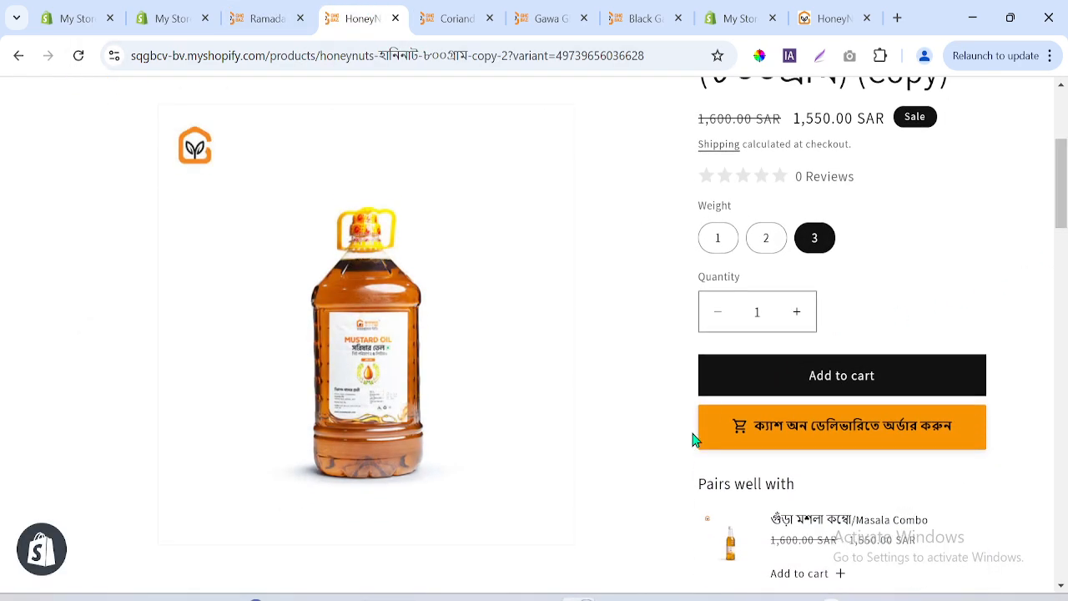
{"action": "left_click", "coordinate": [787, 436]}
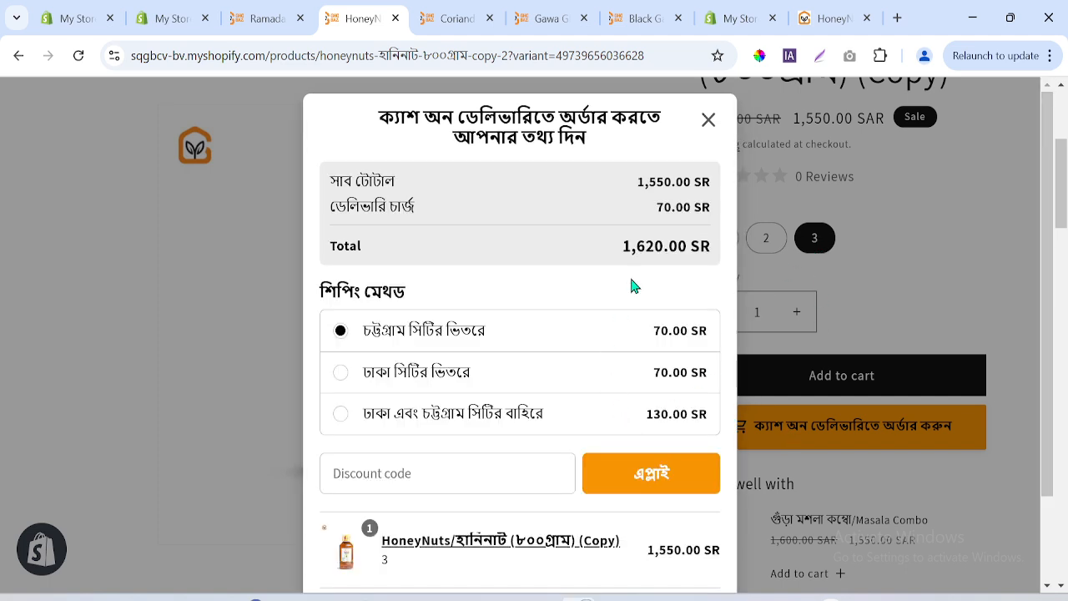
{"action": "left_click_drag", "start_coordinate": [614, 247], "coordinate": [743, 249]}
{"action": "left_click", "coordinate": [417, 467]}
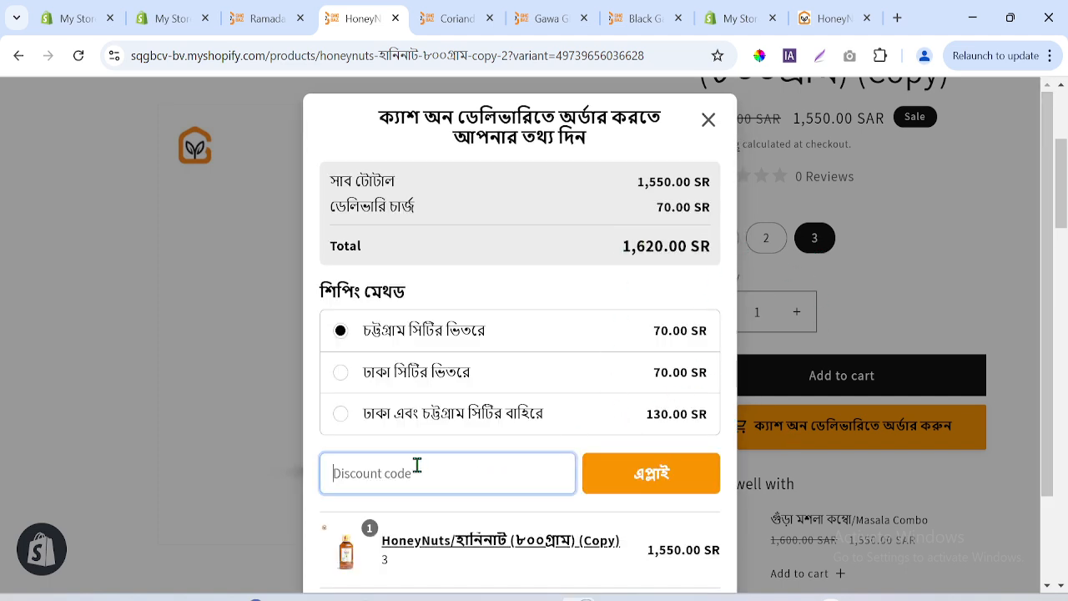
- Copy the discount code Ramadan50 from the discount's page in the admin and check its percentage value
{"action": "left_click", "coordinate": [117, 12]}
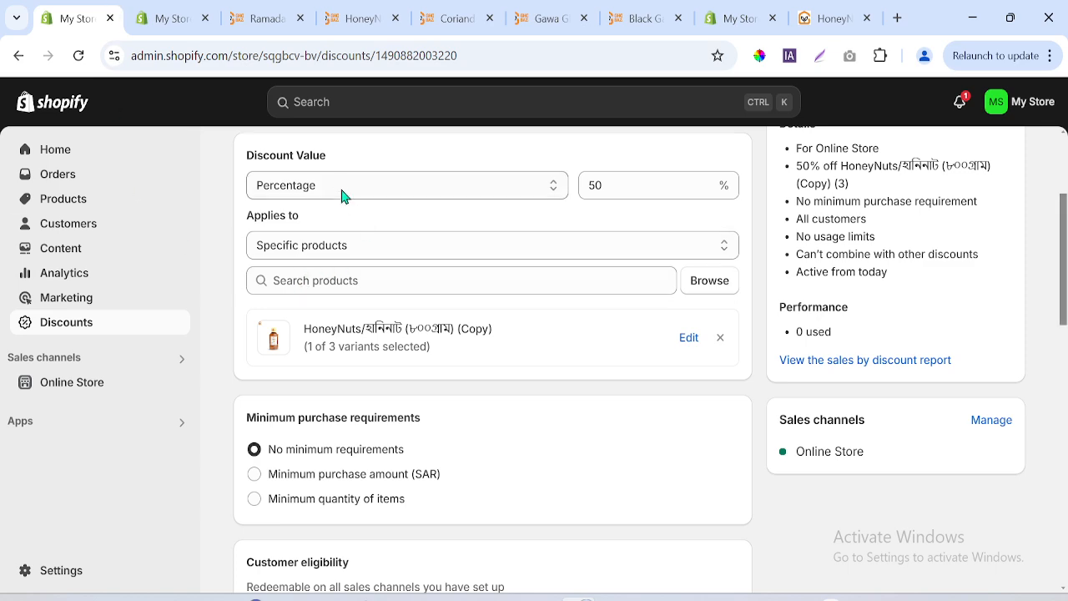
{"action": "scroll", "coordinate": [276, 150], "scroll_direction": "up", "scroll_amount": 2}
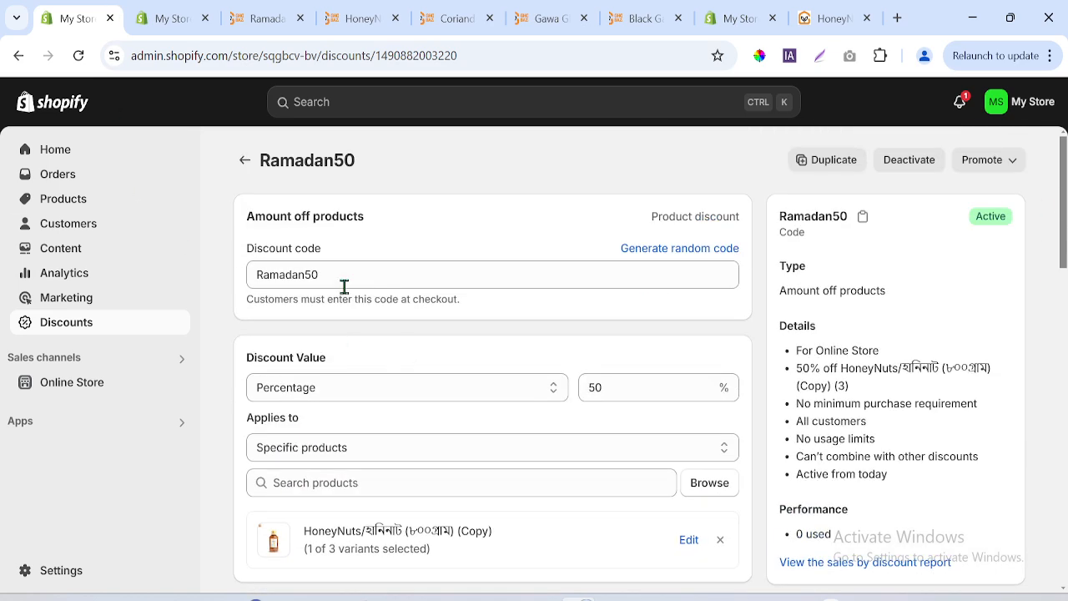
{"action": "double_click", "coordinate": [345, 280]}
{"action": "right_click", "coordinate": [271, 275]}
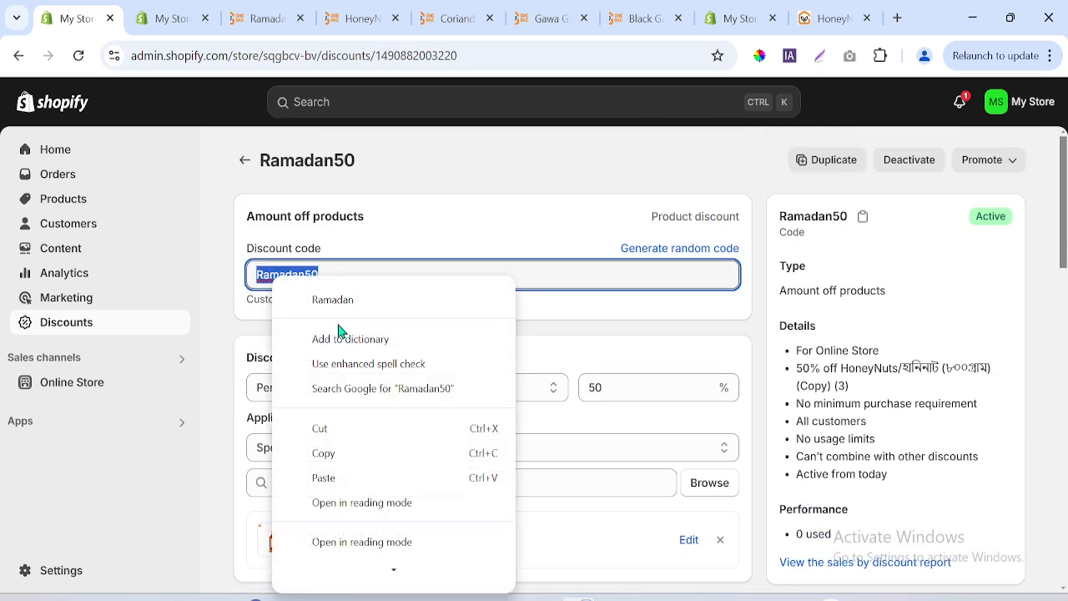
{"action": "left_click", "coordinate": [329, 458]}
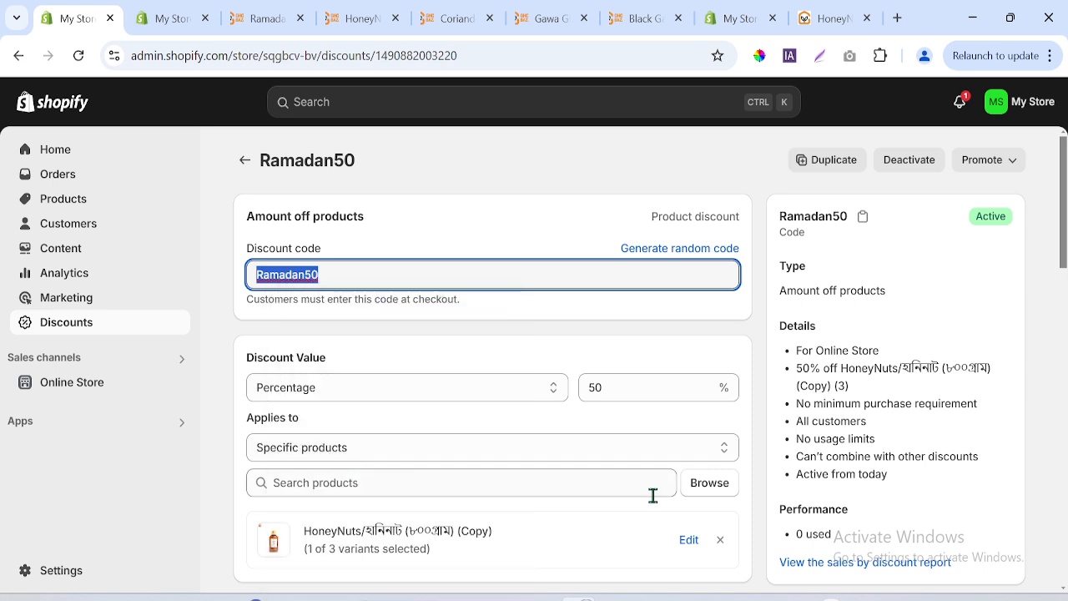
{"action": "left_click", "coordinate": [598, 383]}
{"action": "left_click_drag", "start_coordinate": [610, 382], "coordinate": [574, 383]}
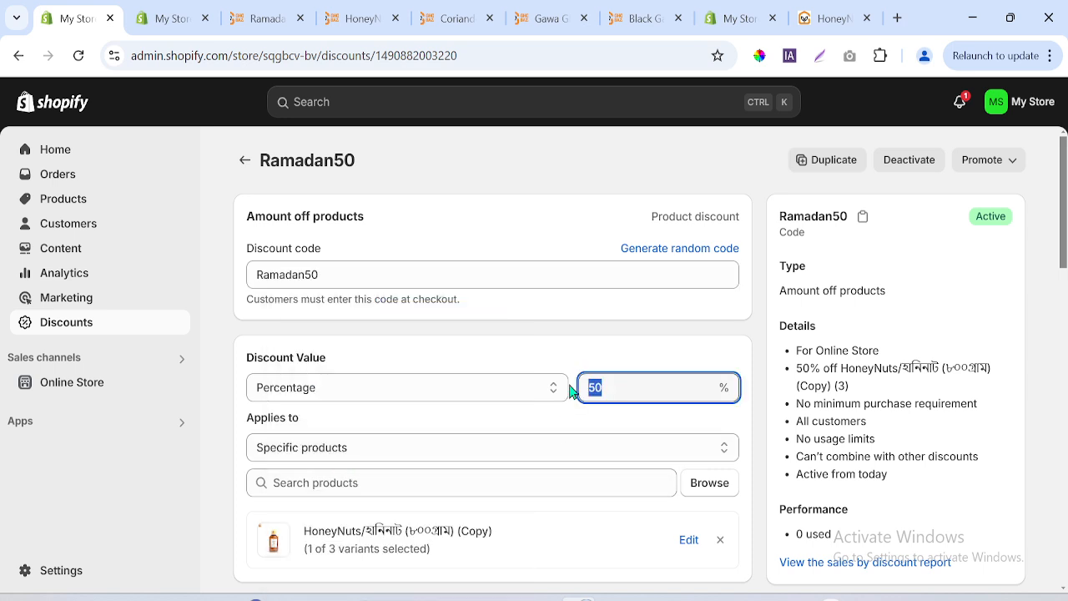
- Apply the code Ramadan50 in the Weight 3 cash-on-delivery form, check the discounted total and close the form
{"action": "left_click", "coordinate": [272, 15]}
{"action": "left_click", "coordinate": [375, 16]}
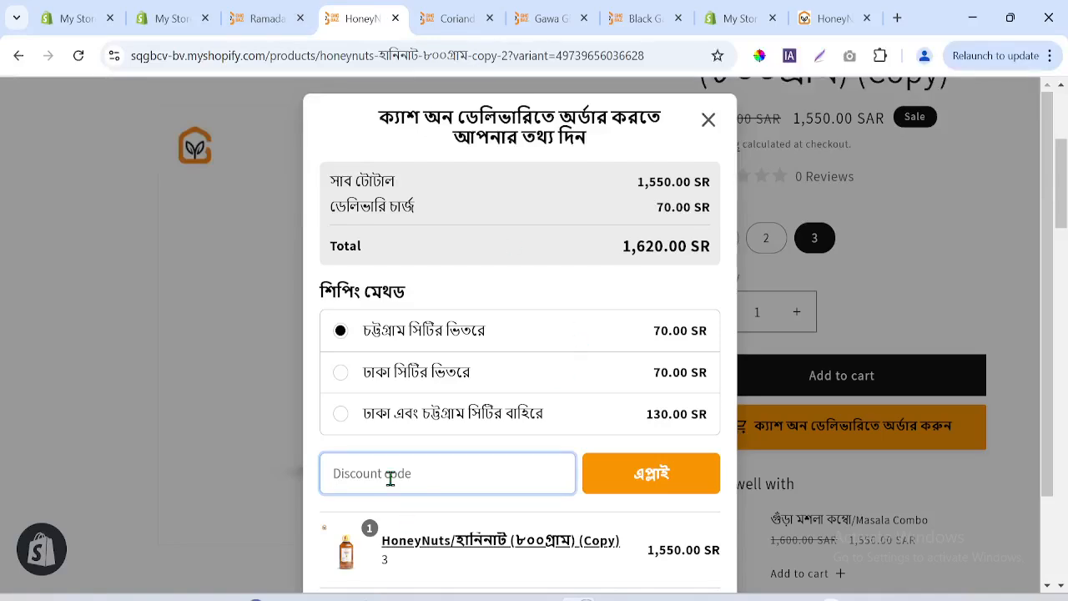
{"action": "key", "text": "ctrl+v"}
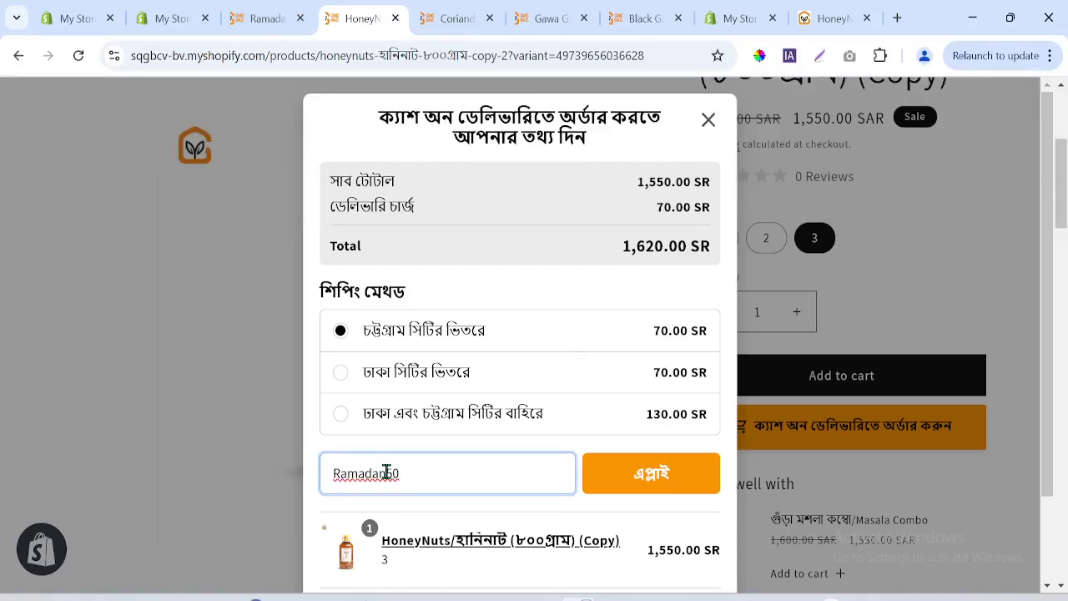
{"action": "left_click", "coordinate": [646, 473]}
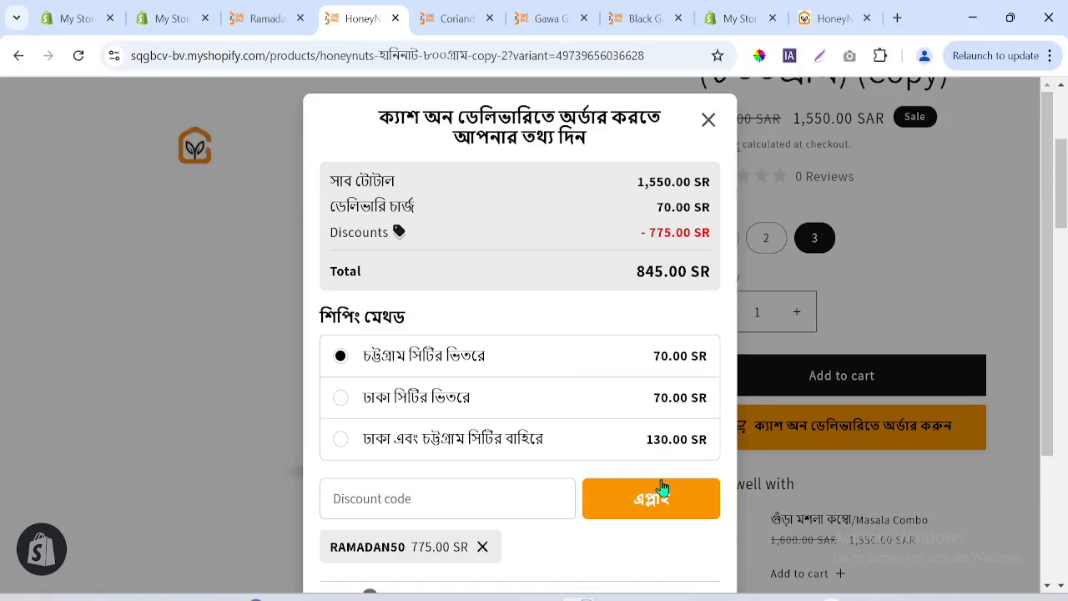
{"action": "left_click_drag", "start_coordinate": [632, 272], "coordinate": [724, 286]}
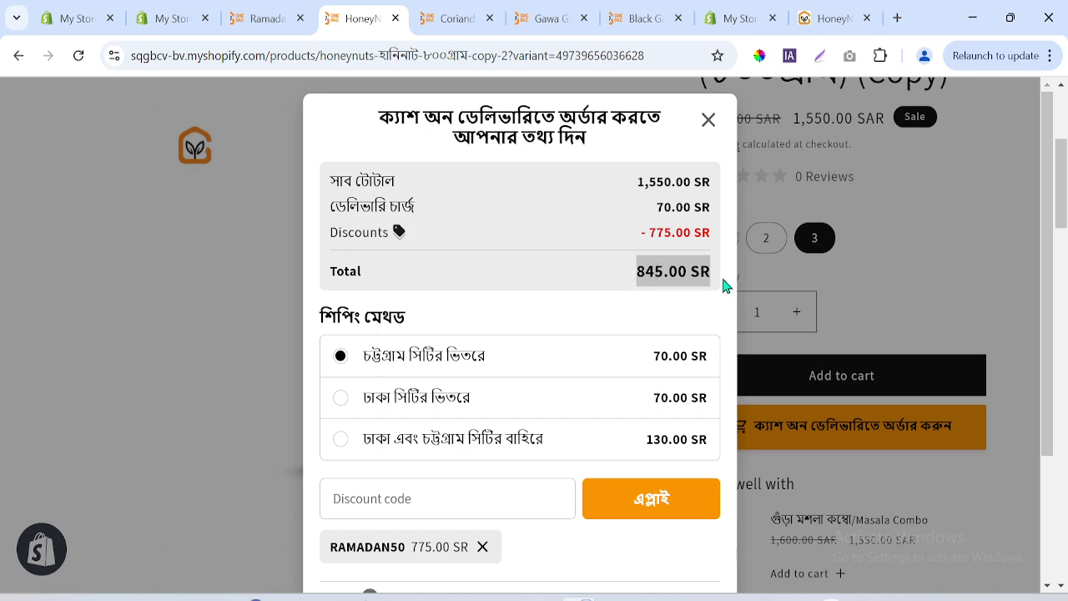
{"action": "left_click", "coordinate": [708, 121]}
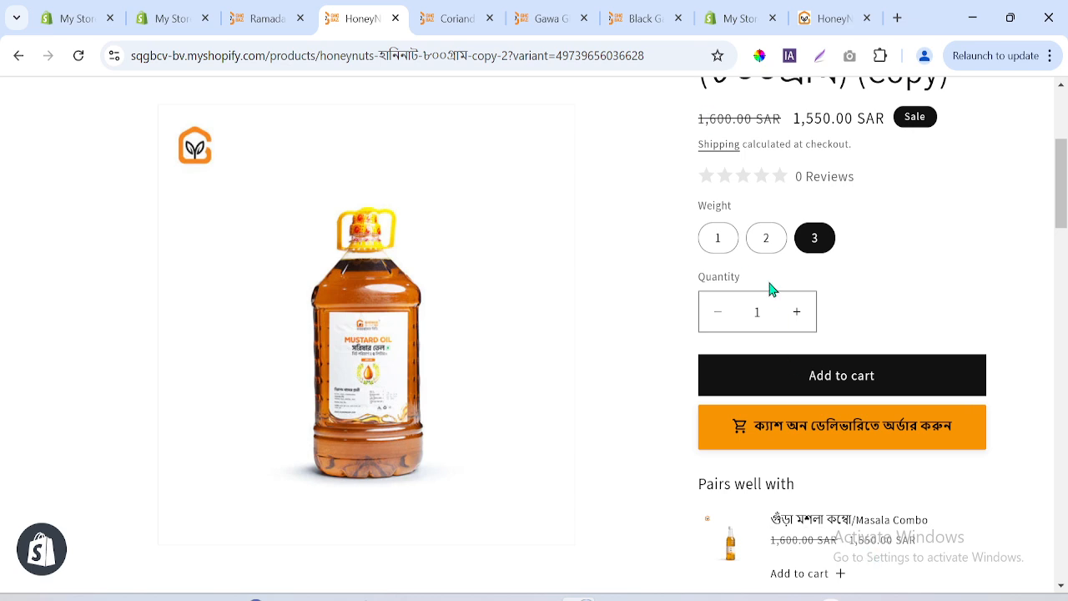
- Select Weight 1 on the HoneyNuts storefront page, open its cash-on-delivery form and check the order total
{"action": "left_click", "coordinate": [718, 239]}
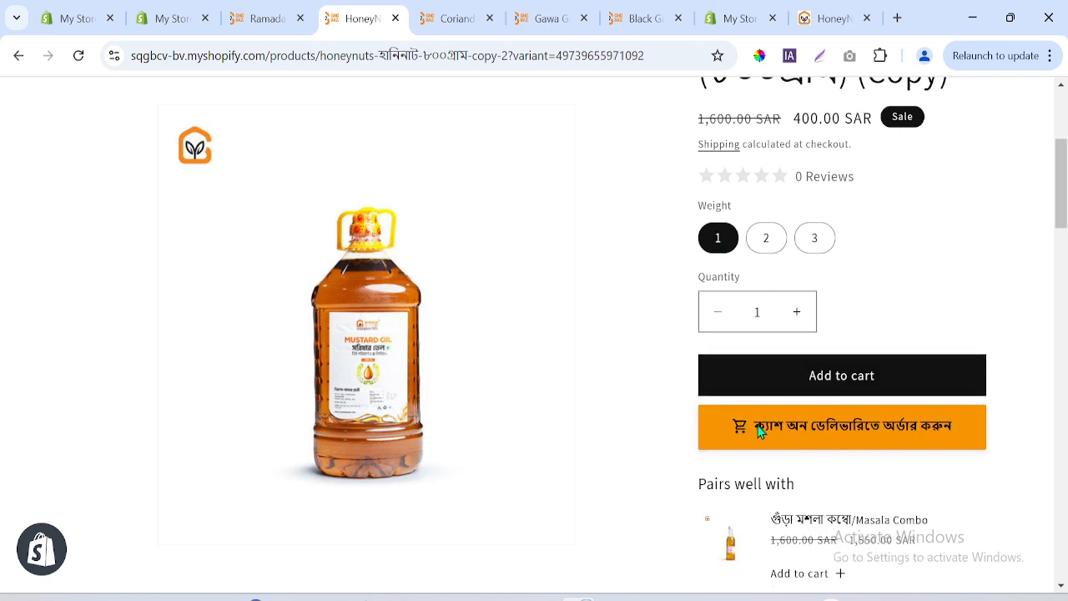
{"action": "left_click", "coordinate": [754, 428]}
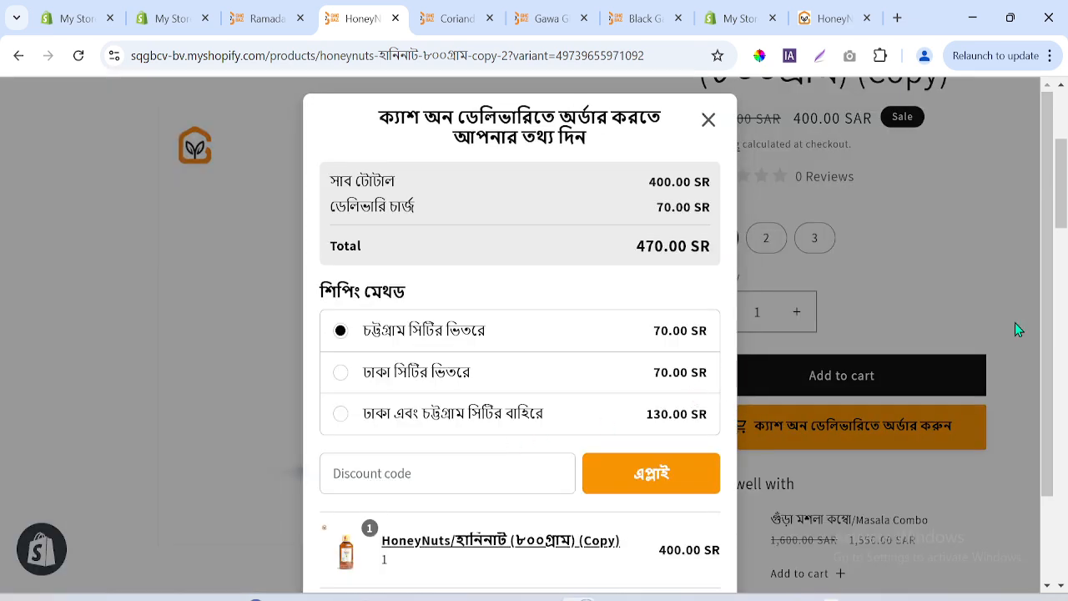
{"action": "left_click_drag", "start_coordinate": [631, 254], "coordinate": [760, 255]}
- Try to apply the code Ramadan50 in the Weight 1 cash-on-delivery form, check the response and total, and close the form
{"action": "scroll", "coordinate": [1059, 317], "scroll_direction": "down", "scroll_amount": 2}
{"action": "left_click", "coordinate": [331, 368]}
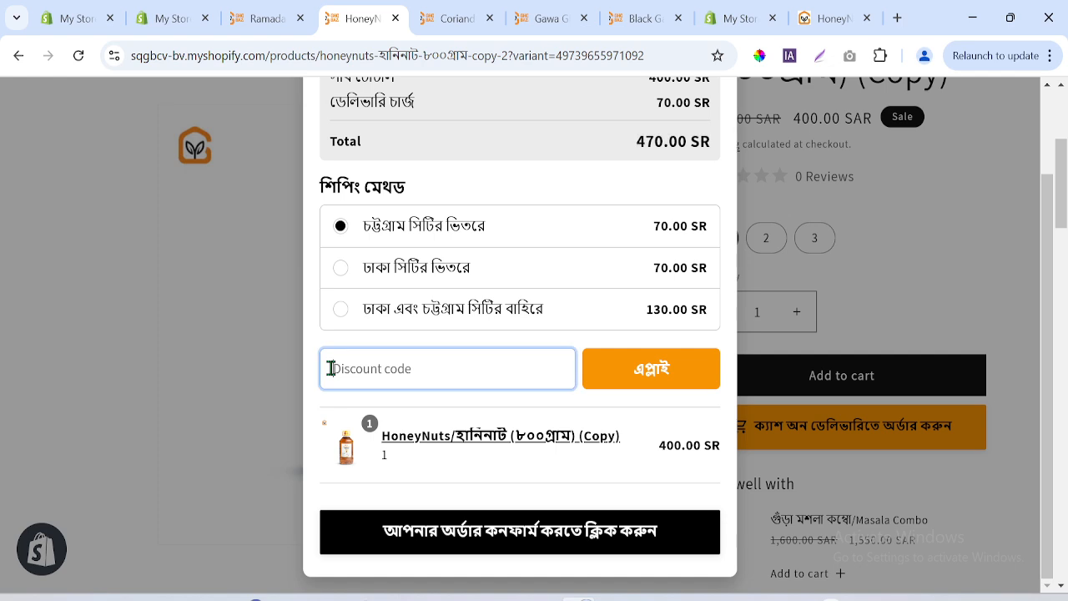
{"action": "key", "text": "ctrl+v"}
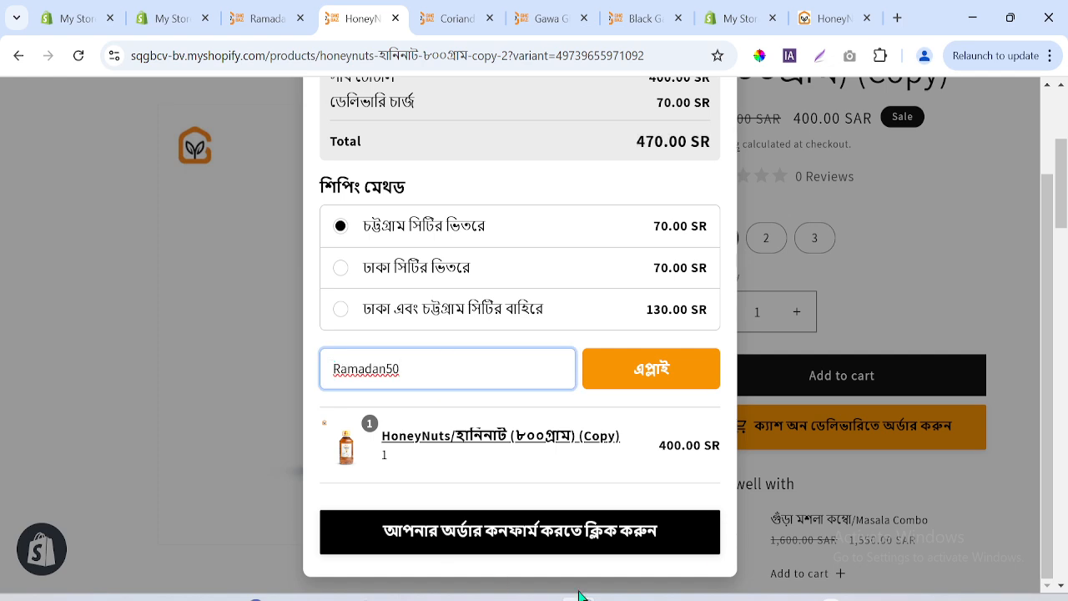
{"action": "left_click", "coordinate": [655, 359]}
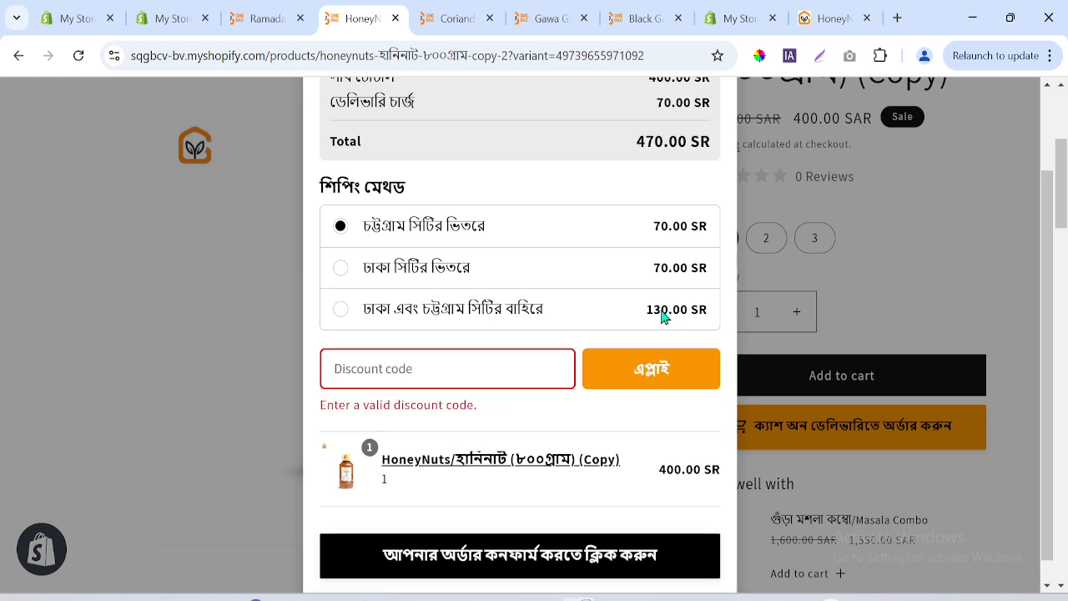
{"action": "left_click_drag", "start_coordinate": [636, 142], "coordinate": [711, 141]}
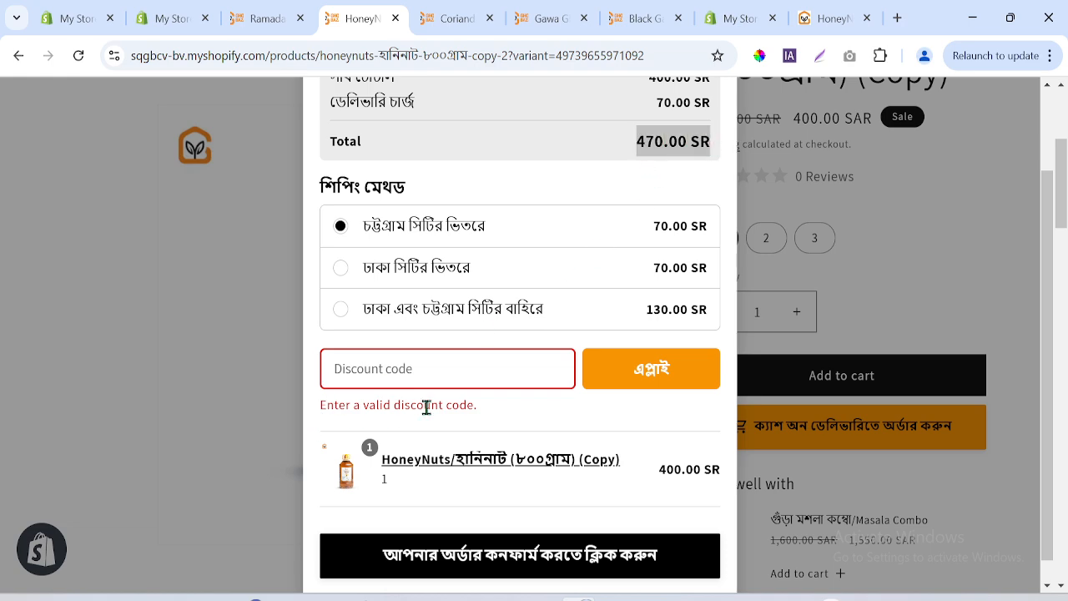
{"action": "left_click_drag", "start_coordinate": [480, 407], "coordinate": [327, 406]}
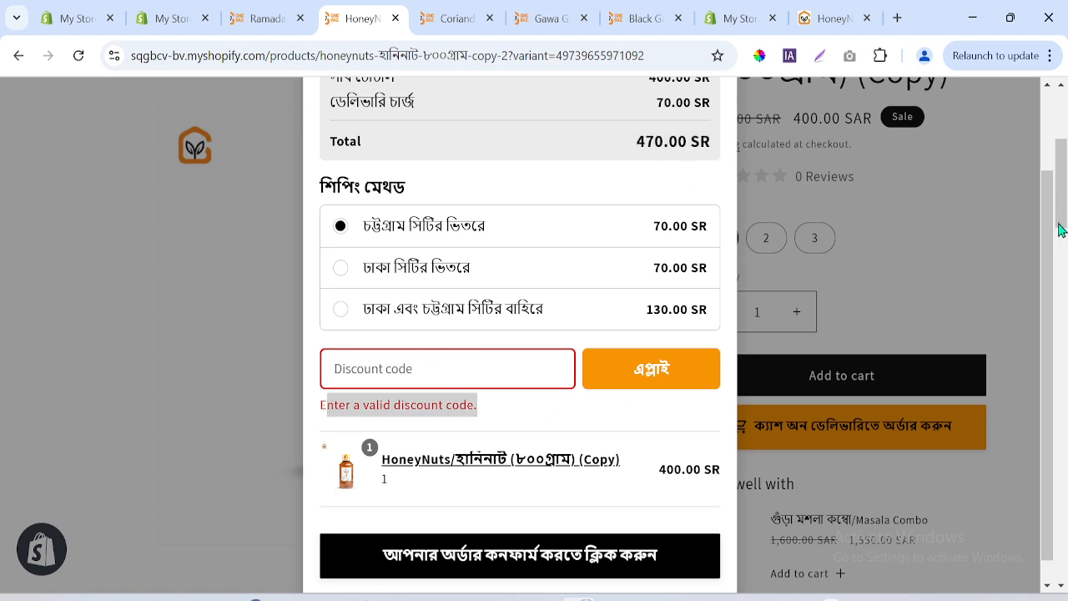
{"action": "scroll", "coordinate": [1059, 200], "scroll_direction": "up", "scroll_amount": 5}
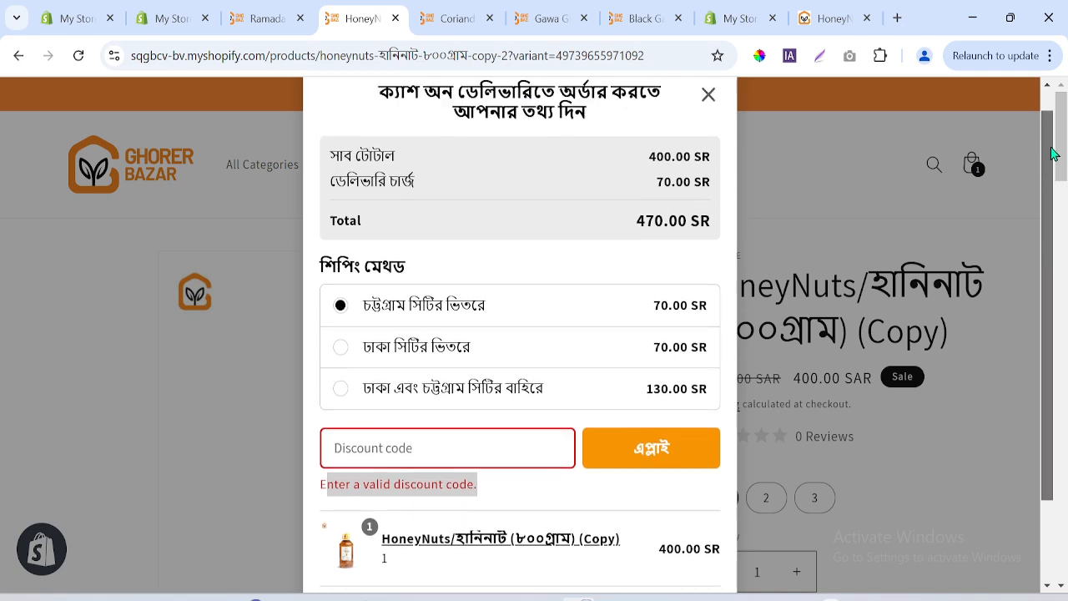
{"action": "left_click_drag", "start_coordinate": [1050, 147], "coordinate": [1043, 121]}
{"action": "left_click", "coordinate": [707, 121]}
- Review the Ramadan50 discount code and the HoneyNuts variant prices in the store admin
{"action": "left_click", "coordinate": [105, 12]}
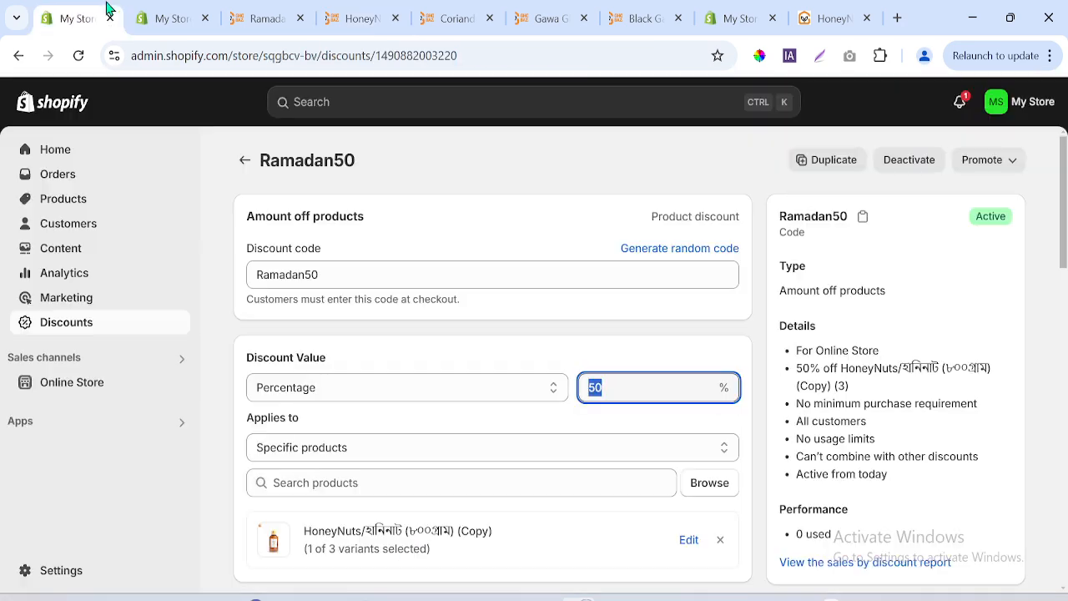
{"action": "double_click", "coordinate": [356, 276]}
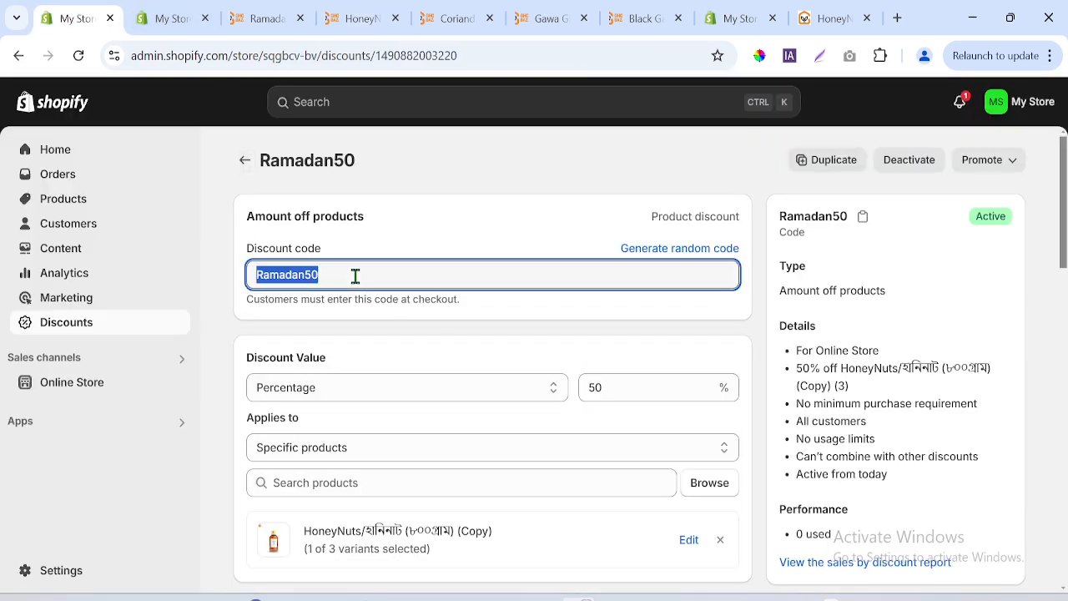
{"action": "left_click", "coordinate": [195, 8]}
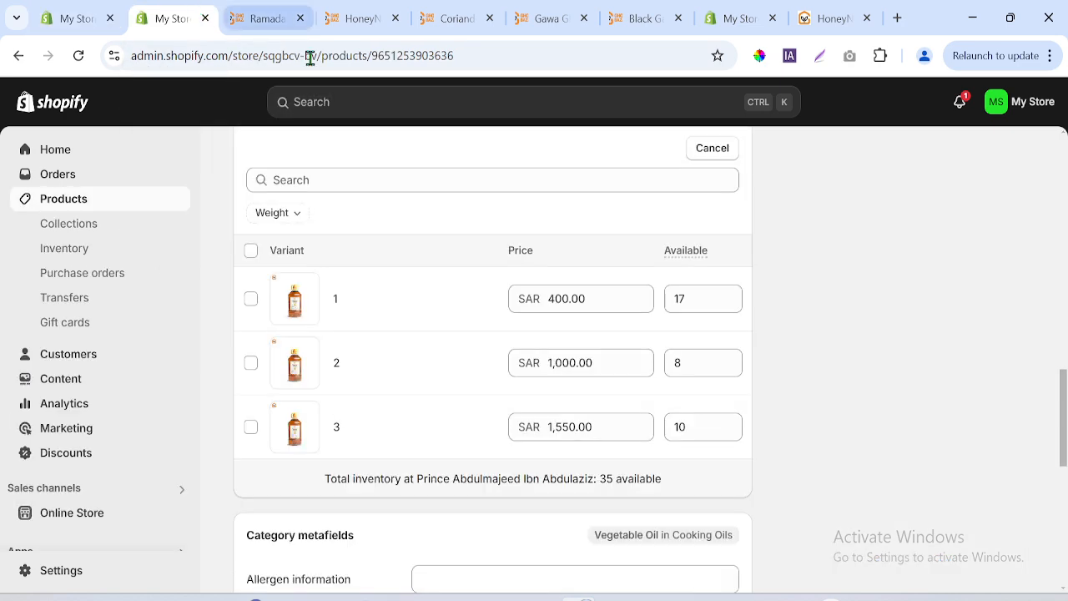
{"action": "left_click", "coordinate": [99, 17]}
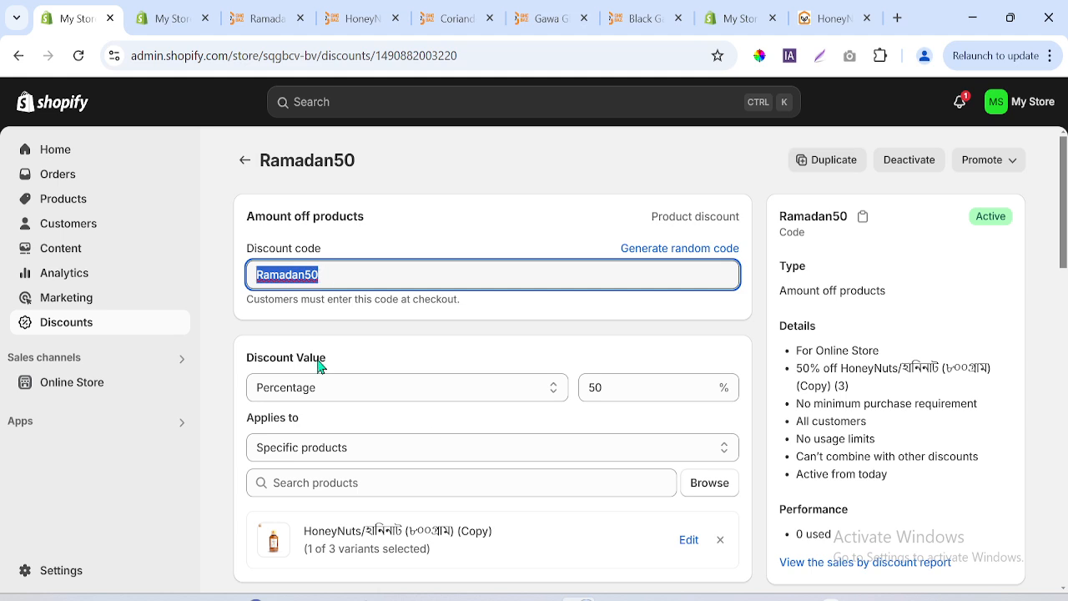
- Reopen the Weight 1 cash-on-delivery form on the HoneyNuts storefront page and examine its order summary and shipping methods
{"action": "left_click", "coordinate": [279, 9]}
{"action": "left_click", "coordinate": [345, 12]}
{"action": "left_click_drag", "start_coordinate": [1060, 159], "coordinate": [1059, 233]}
{"action": "left_click", "coordinate": [747, 407]}
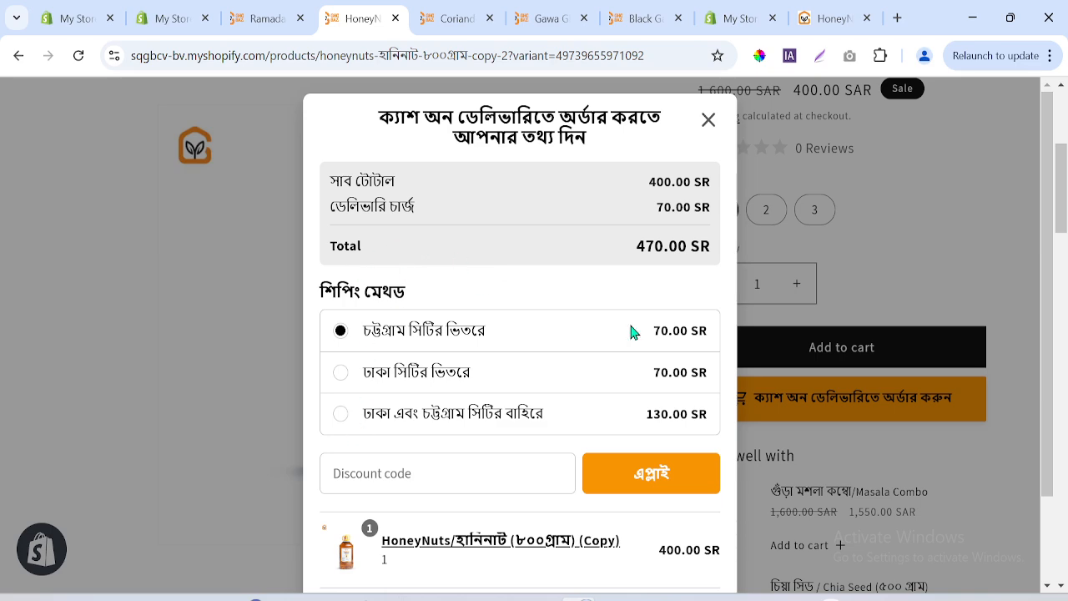
{"action": "left_click_drag", "start_coordinate": [1049, 249], "coordinate": [1053, 123]}
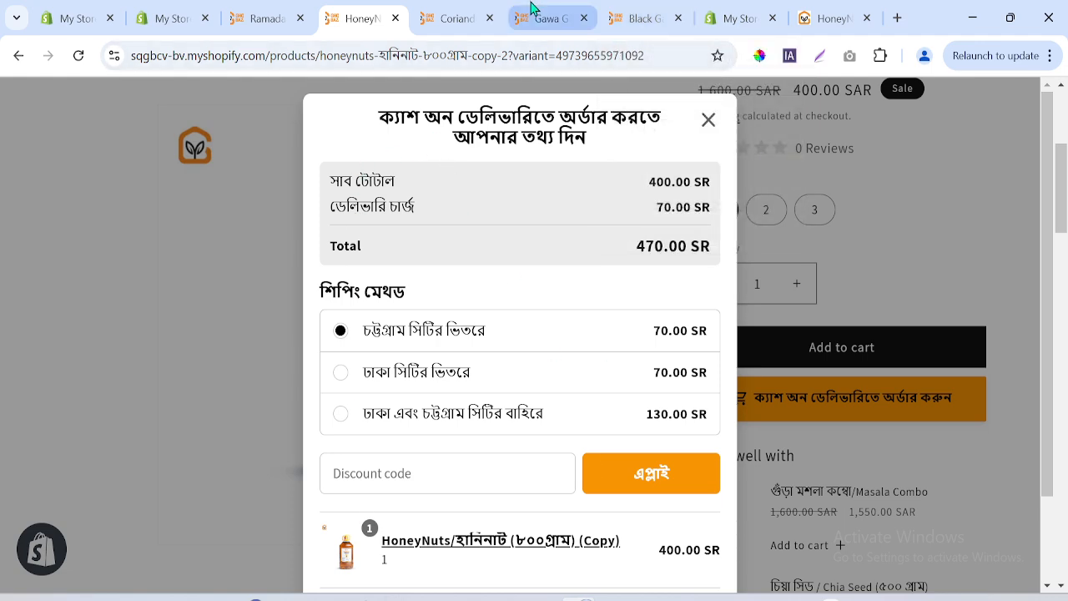
- Examine the name and phone number fields of the cash-on-delivery form on the ghorerbazar.com HoneyNuts page
{"action": "left_click", "coordinate": [807, 15]}
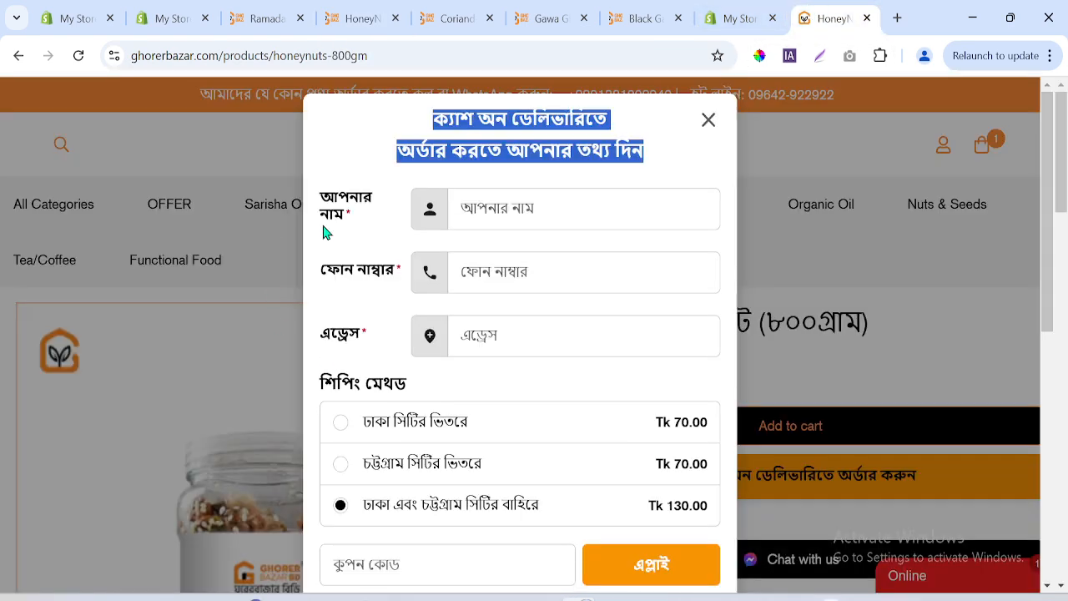
{"action": "left_click", "coordinate": [457, 211]}
{"action": "left_click", "coordinate": [482, 269]}
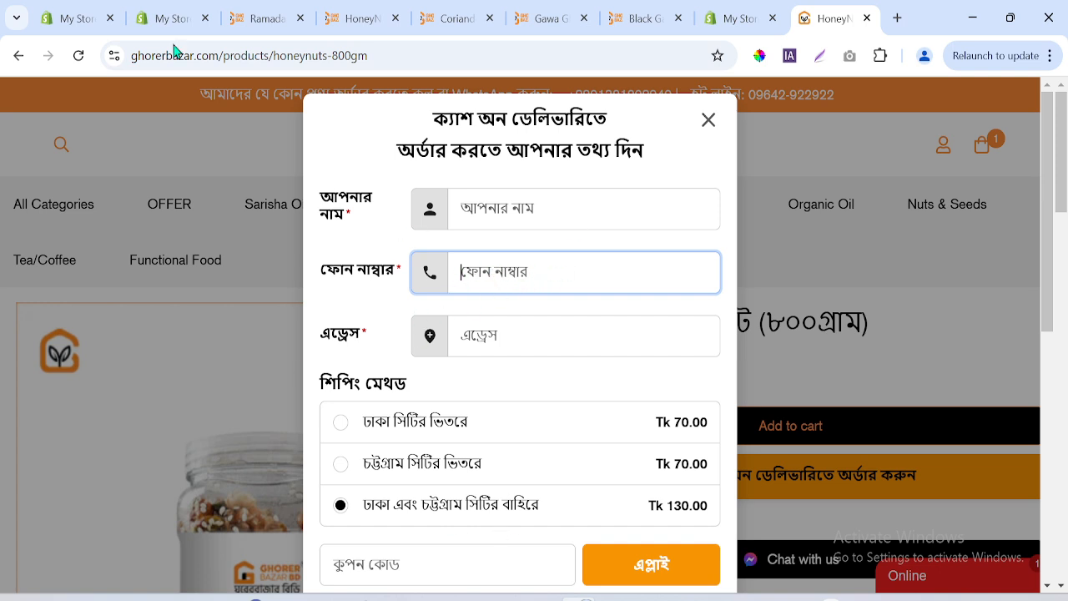
- Copy the web address of the storefront's Ramadan50 Ghee (ঘি) collection page
{"action": "left_click", "coordinate": [83, 15]}
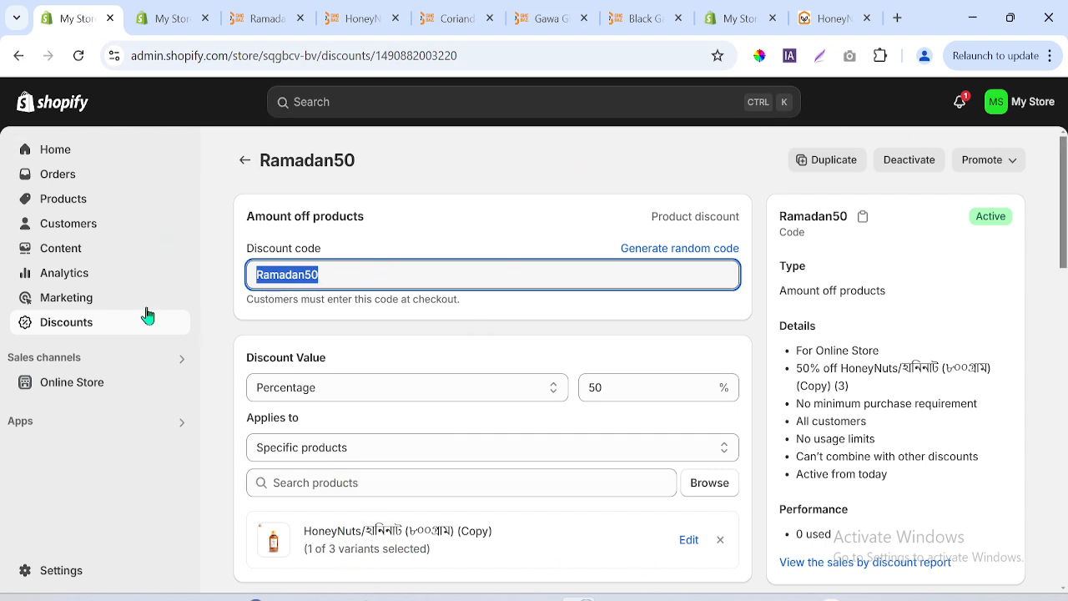
{"action": "left_click", "coordinate": [167, 13]}
{"action": "left_click", "coordinate": [240, 10]}
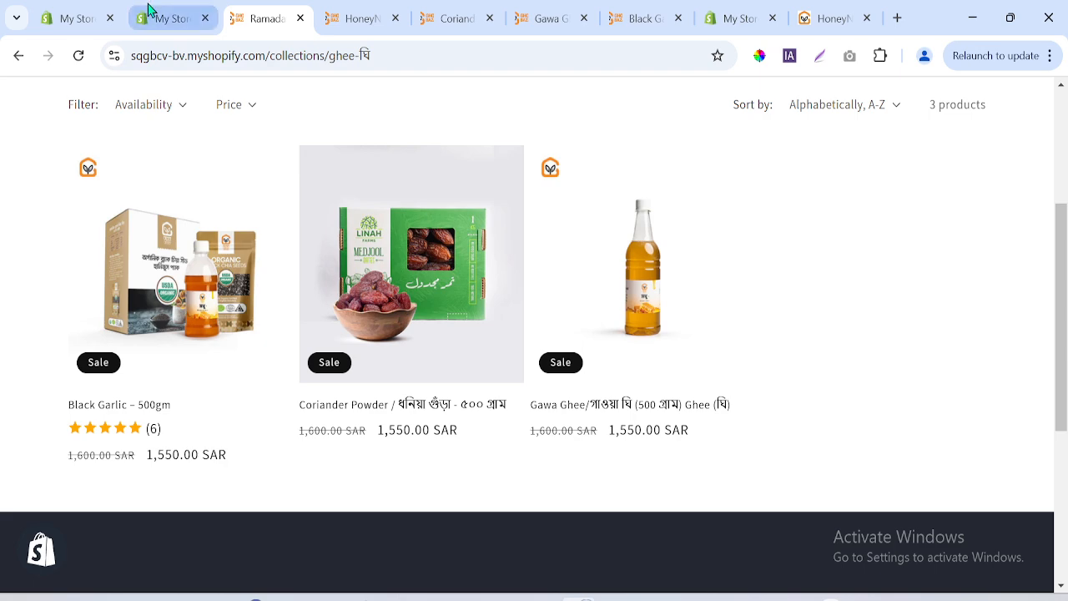
{"action": "scroll", "coordinate": [719, 138], "scroll_direction": "up", "scroll_amount": 3}
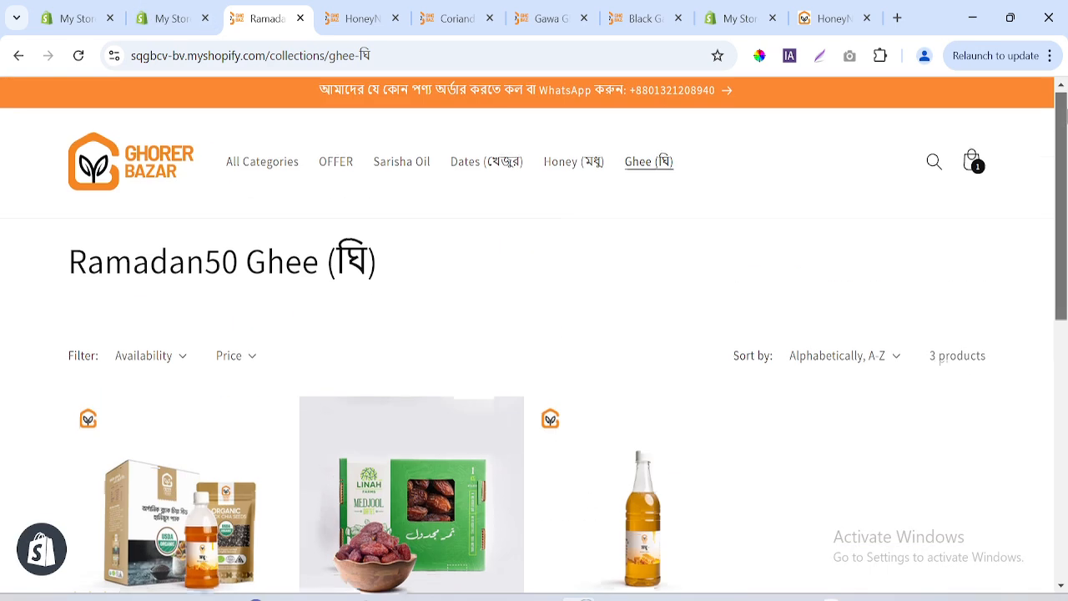
{"action": "left_click", "coordinate": [644, 172]}
{"action": "left_click", "coordinate": [560, 64]}
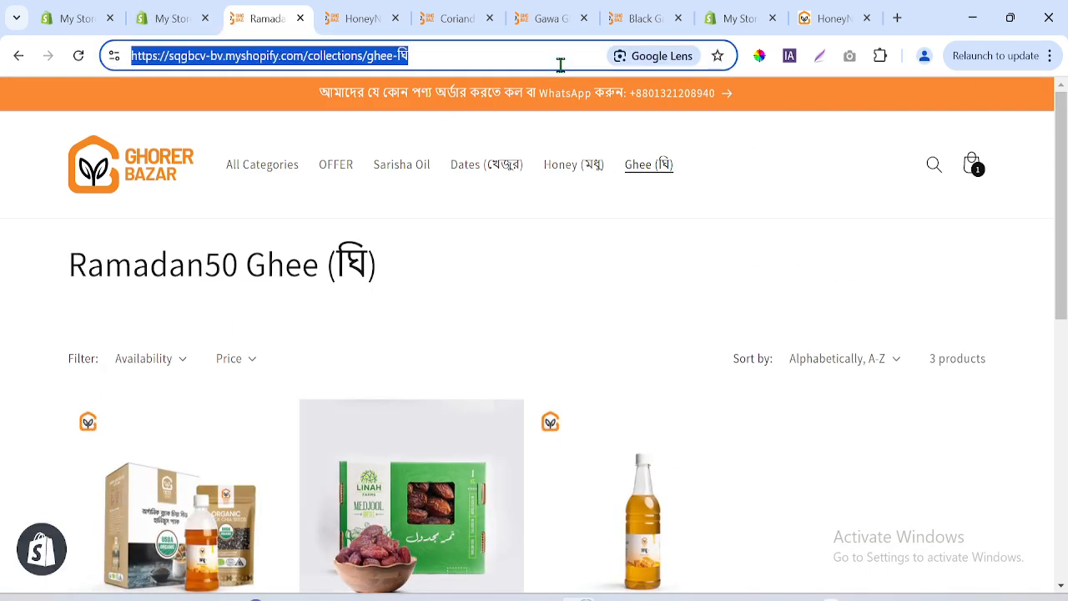
{"action": "right_click", "coordinate": [366, 56]}
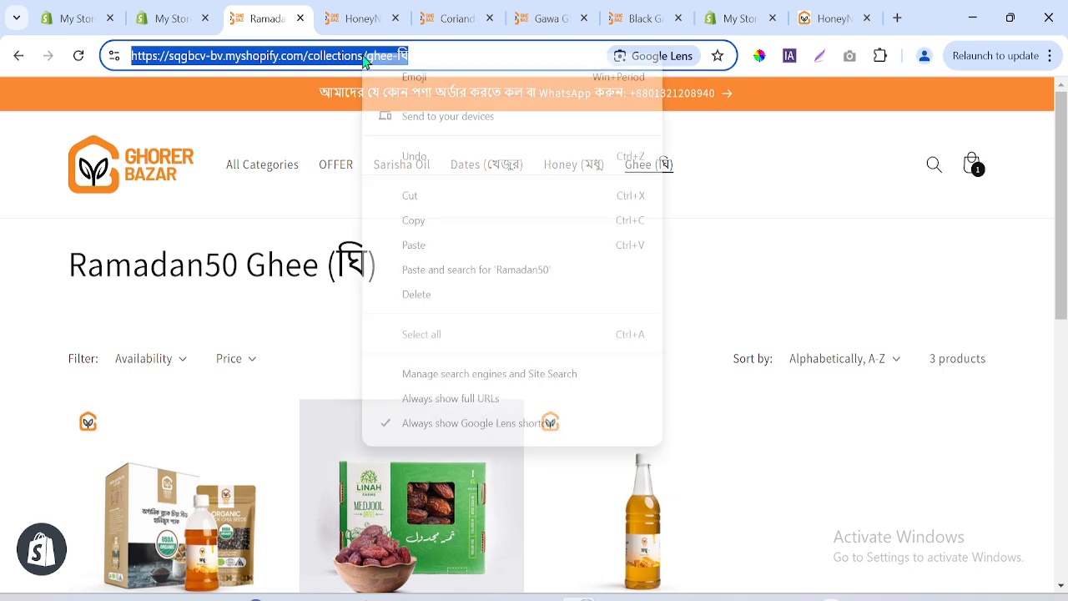
{"action": "left_click", "coordinate": [425, 223]}
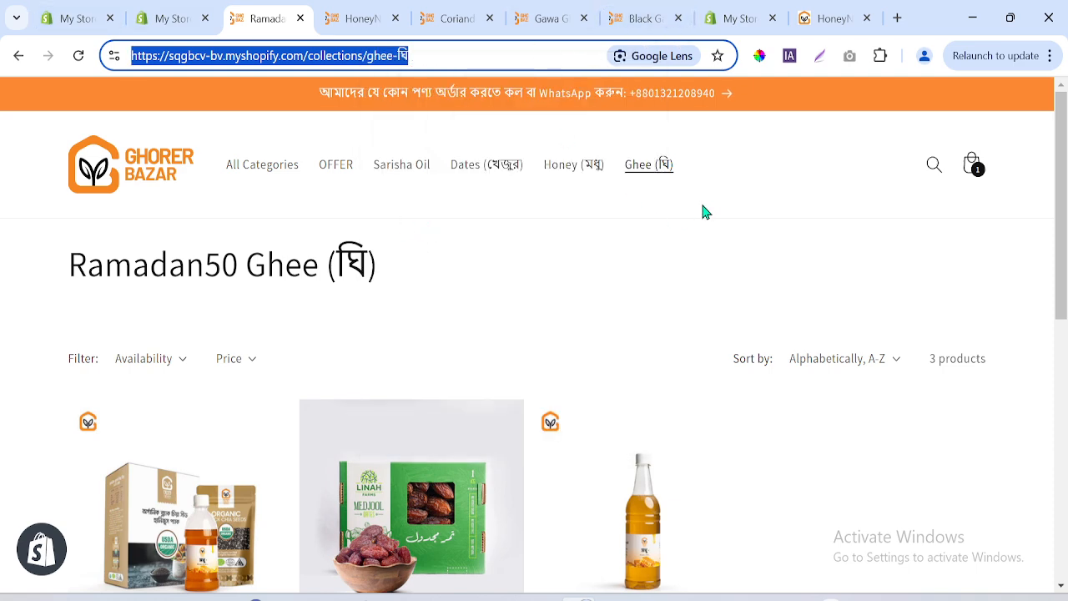
- Set the start date of the Ramadan50 discount to 2024-11-15 in the admin, keeping its start time
{"action": "left_click", "coordinate": [81, 17]}
{"action": "left_click", "coordinate": [344, 281]}
{"action": "key", "text": "ctrl+a"}
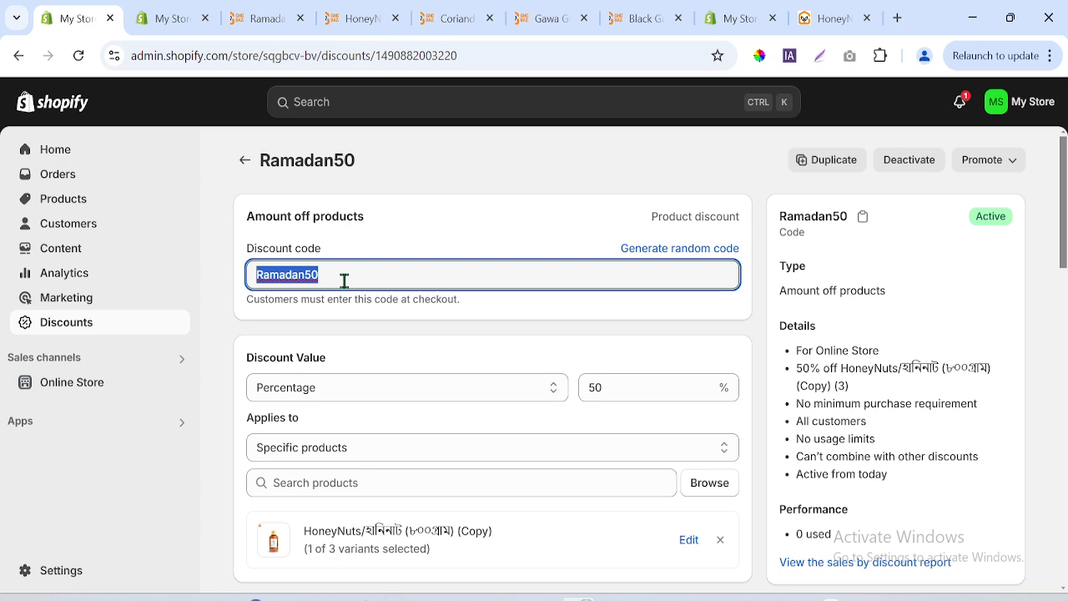
{"action": "left_click_drag", "start_coordinate": [1064, 257], "coordinate": [1064, 529]}
{"action": "double_click", "coordinate": [341, 273]}
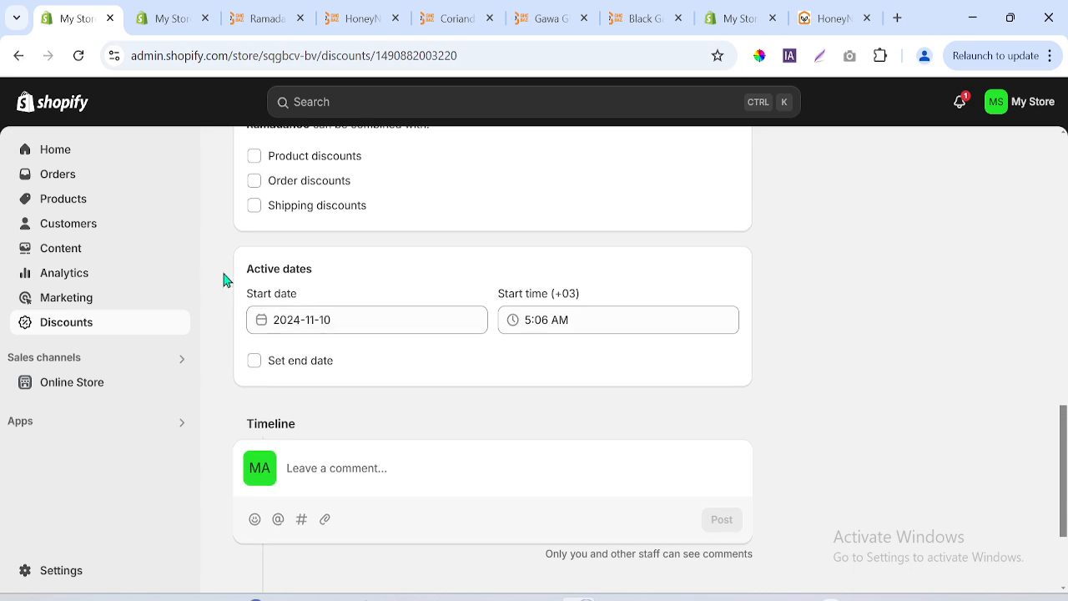
{"action": "left_click_drag", "start_coordinate": [247, 271], "coordinate": [365, 304]}
{"action": "left_click", "coordinate": [345, 319]}
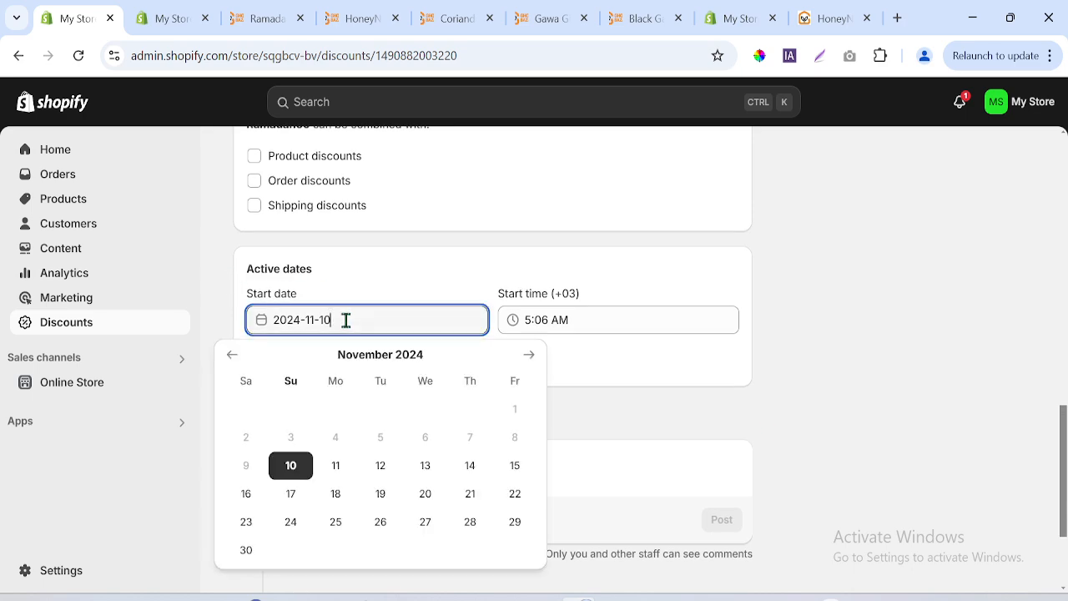
{"action": "left_click", "coordinate": [508, 467]}
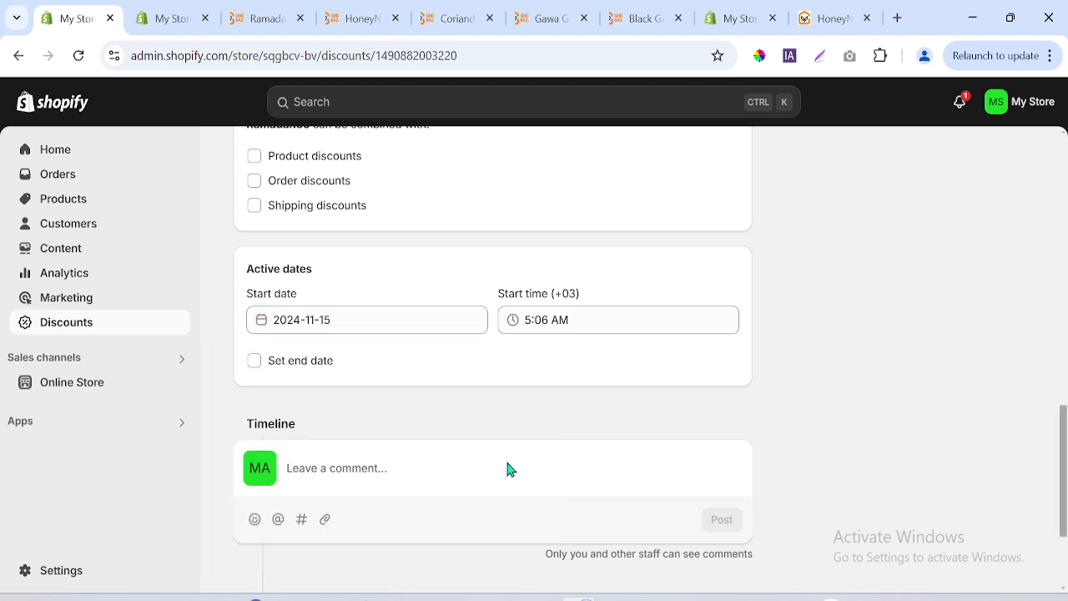
{"action": "left_click", "coordinate": [542, 320]}
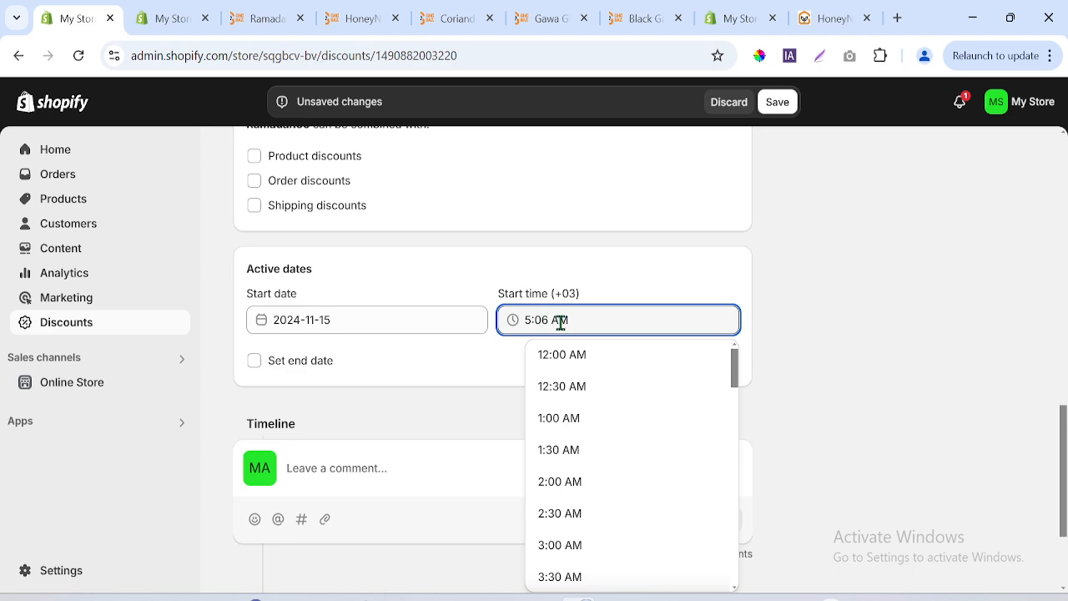
{"action": "left_click", "coordinate": [400, 358]}
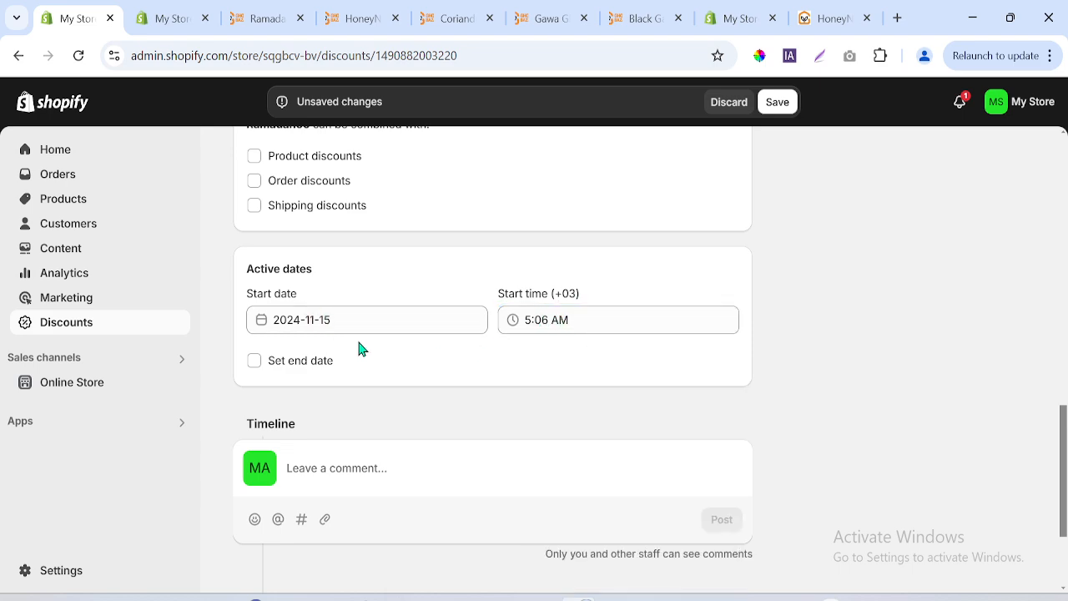
- Enable an end date for the Ramadan50 discount, set it to 2024-11-24, and review the discount's code and details
{"action": "left_click", "coordinate": [256, 361]}
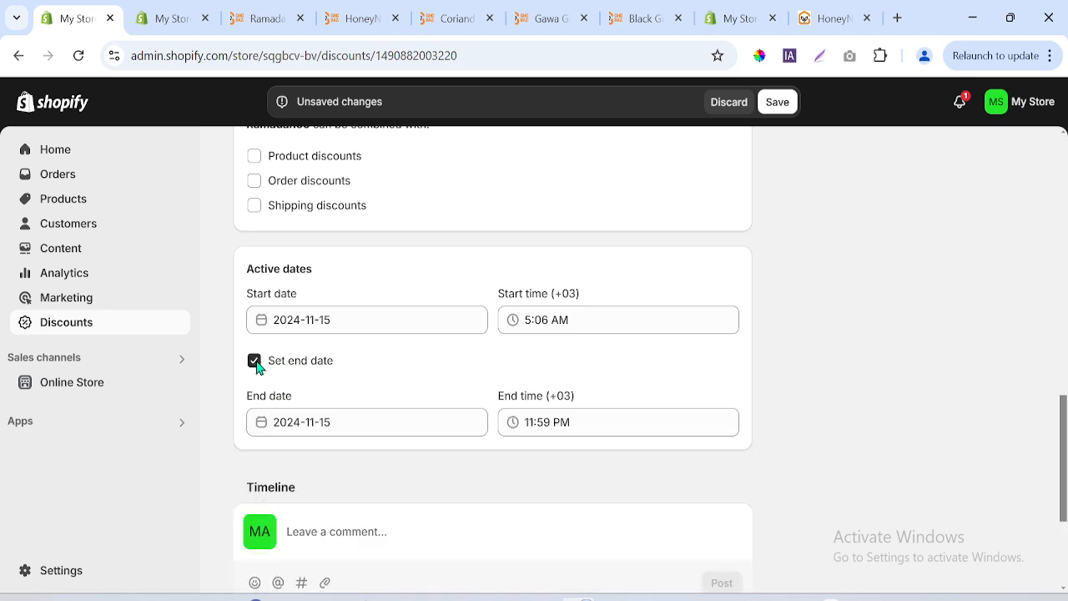
{"action": "left_click", "coordinate": [352, 424]}
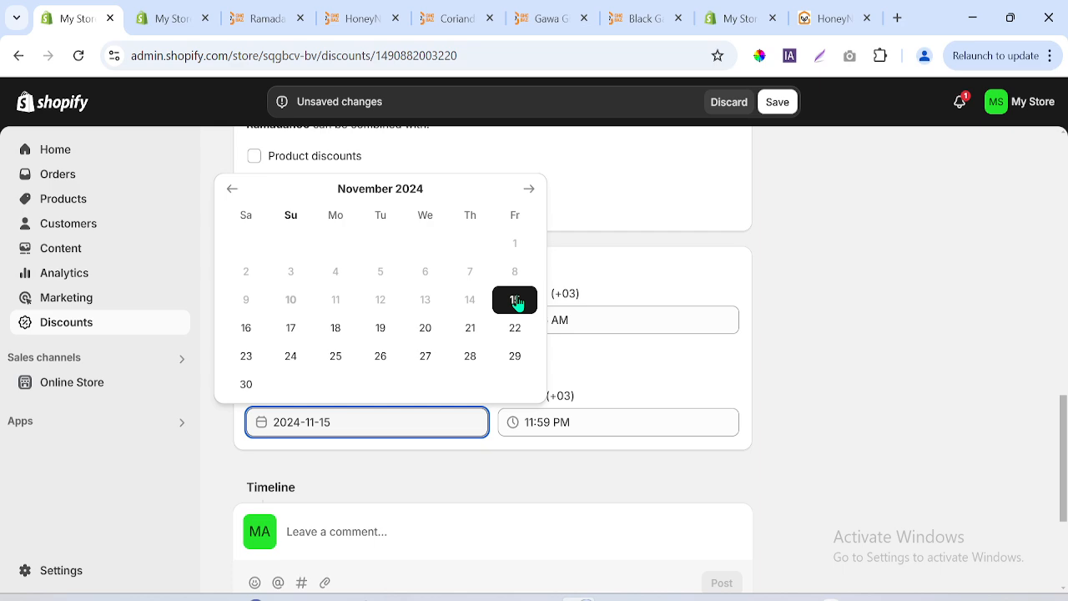
{"action": "left_click", "coordinate": [672, 271]}
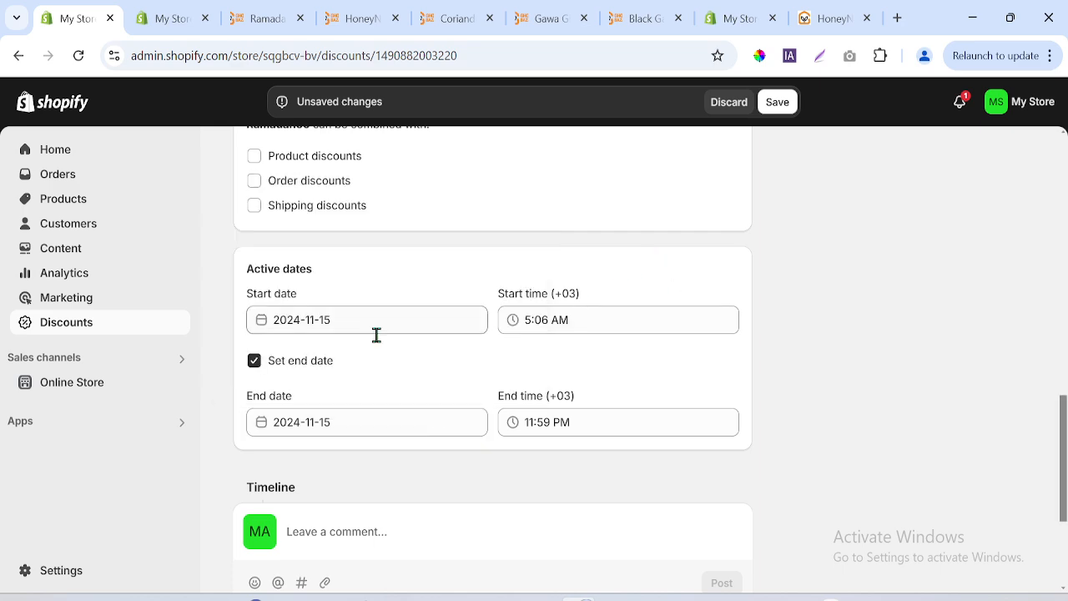
{"action": "left_click", "coordinate": [335, 419]}
{"action": "left_click", "coordinate": [290, 356]}
{"action": "left_click", "coordinate": [348, 422]}
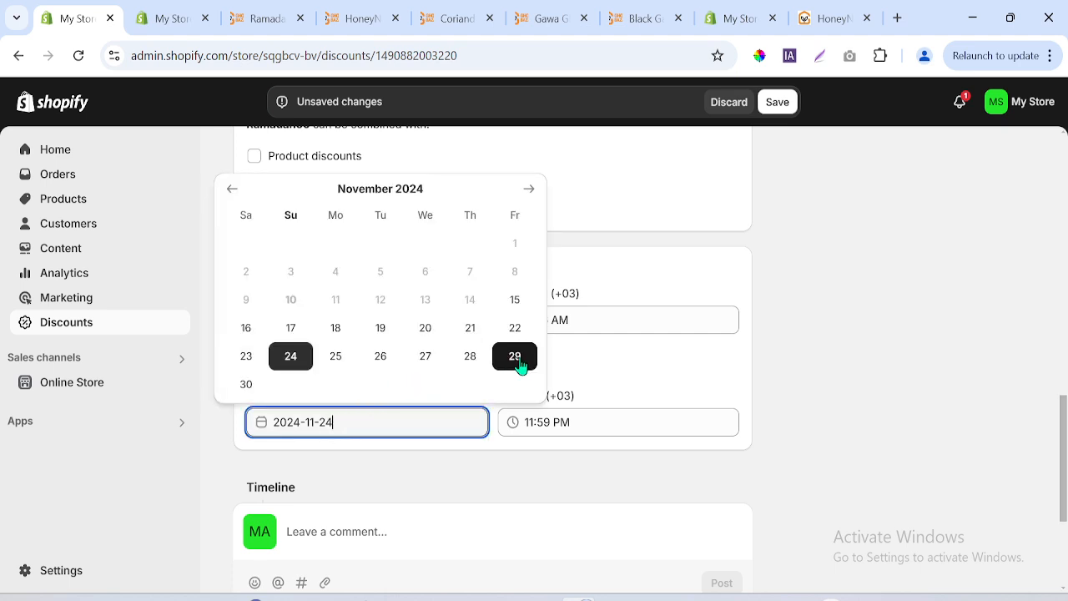
{"action": "left_click", "coordinate": [859, 400]}
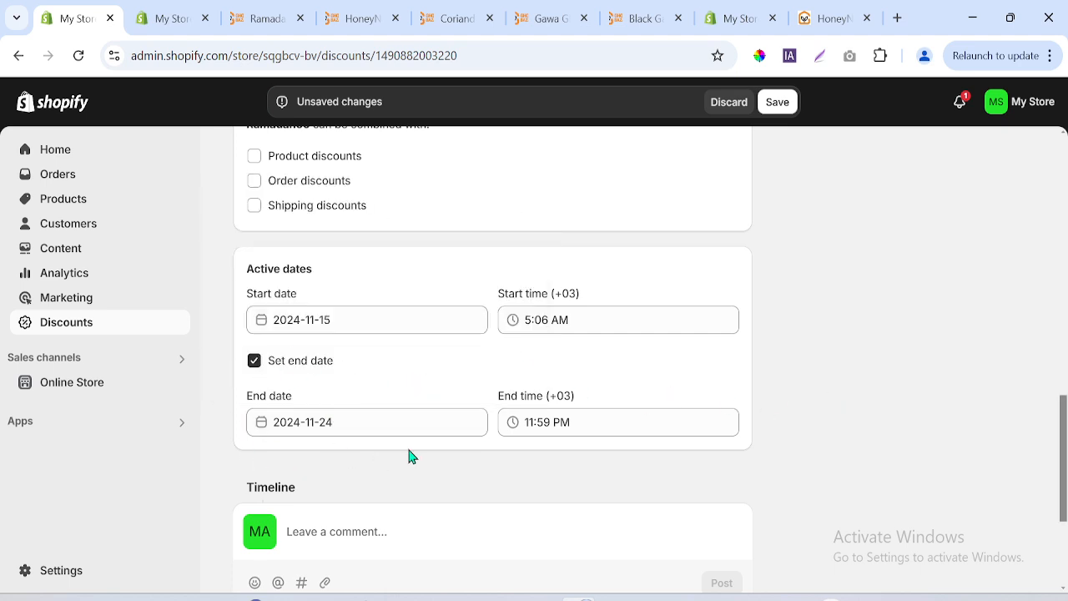
{"action": "scroll", "coordinate": [1065, 380], "scroll_direction": "up", "scroll_amount": 10}
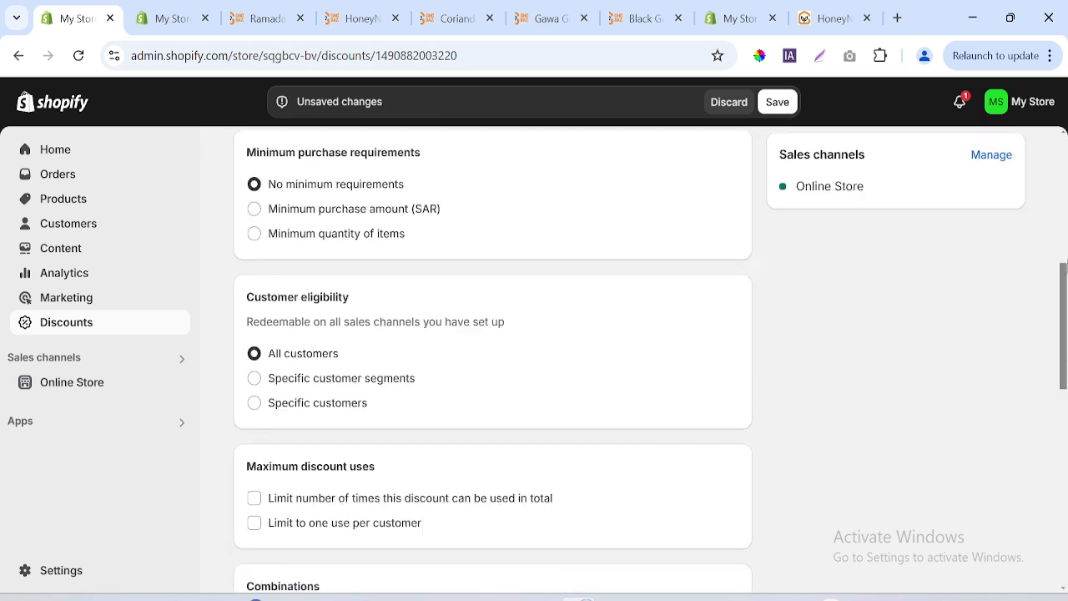
{"action": "double_click", "coordinate": [332, 278]}
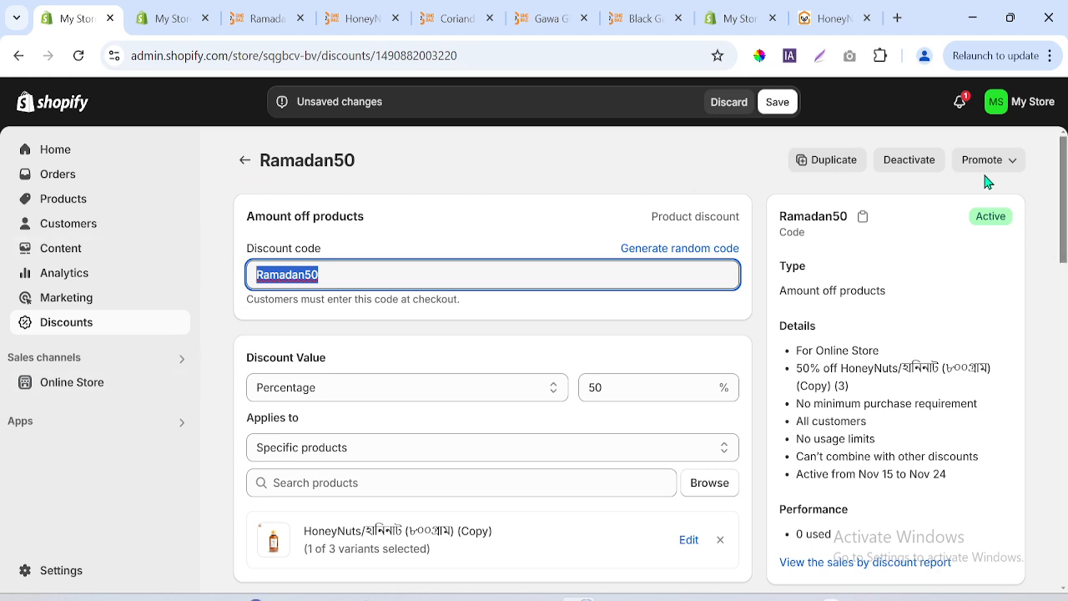
{"action": "mouse_move", "coordinate": [1063, 180]}
{"action": "left_mouse_down"}
{"action": "mouse_move", "coordinate": [1063, 192]}
{"action": "mouse_move", "coordinate": [1063, 170]}
{"action": "left_mouse_up"}
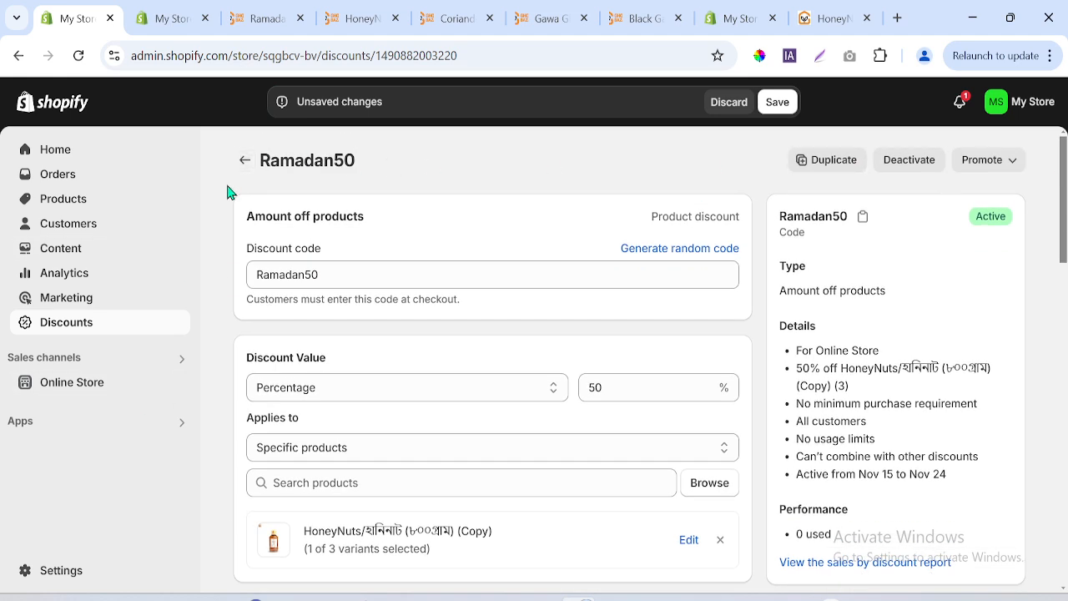
{"action": "left_click", "coordinate": [262, 276]}
{"action": "double_click", "coordinate": [262, 275]}
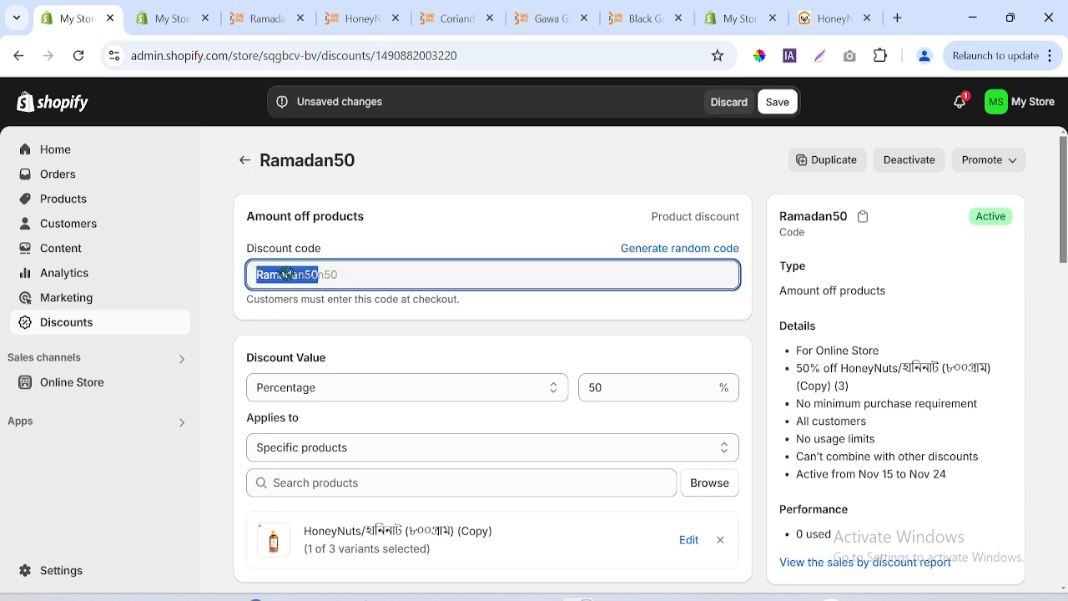
{"action": "left_click", "coordinate": [222, 184]}
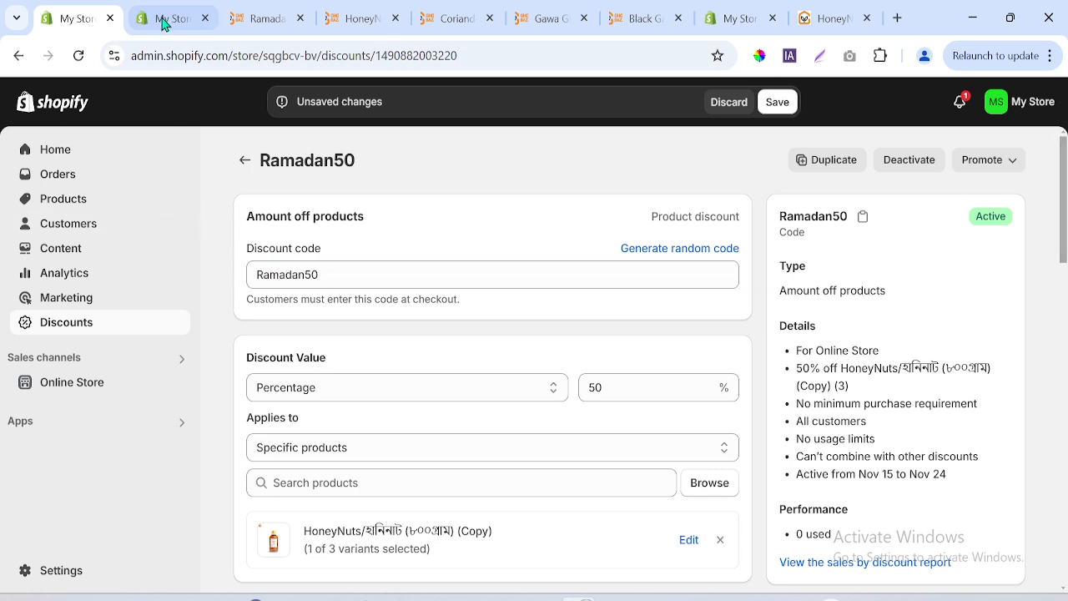
{"action": "left_click", "coordinate": [735, 17]}
{"action": "left_click", "coordinate": [567, 13]}
{"action": "left_click", "coordinate": [367, 12]}
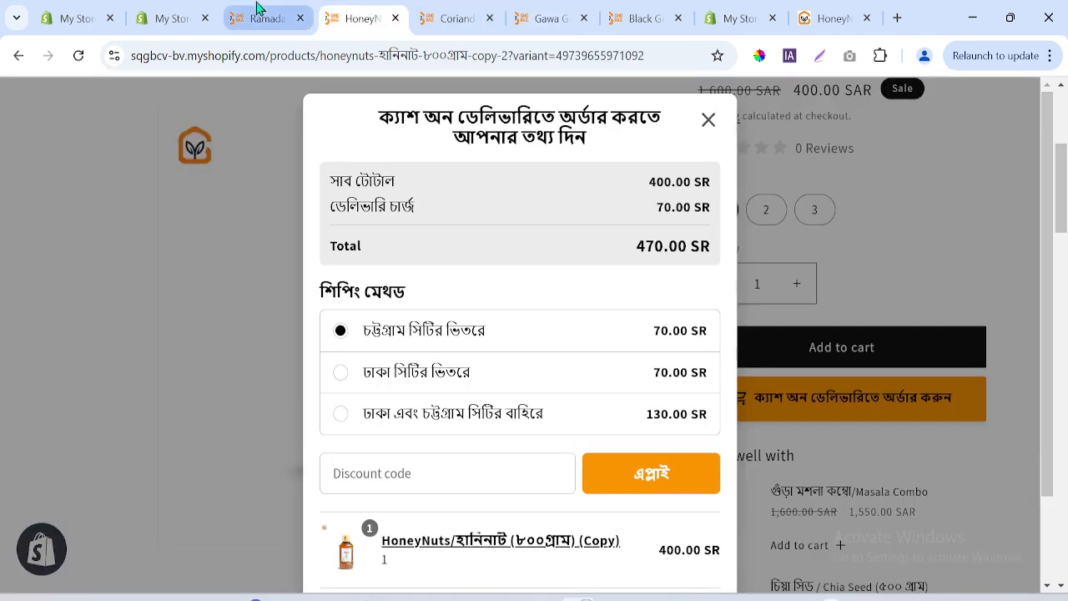
{"action": "left_click", "coordinate": [258, 13]}
{"action": "left_click", "coordinate": [161, 10]}
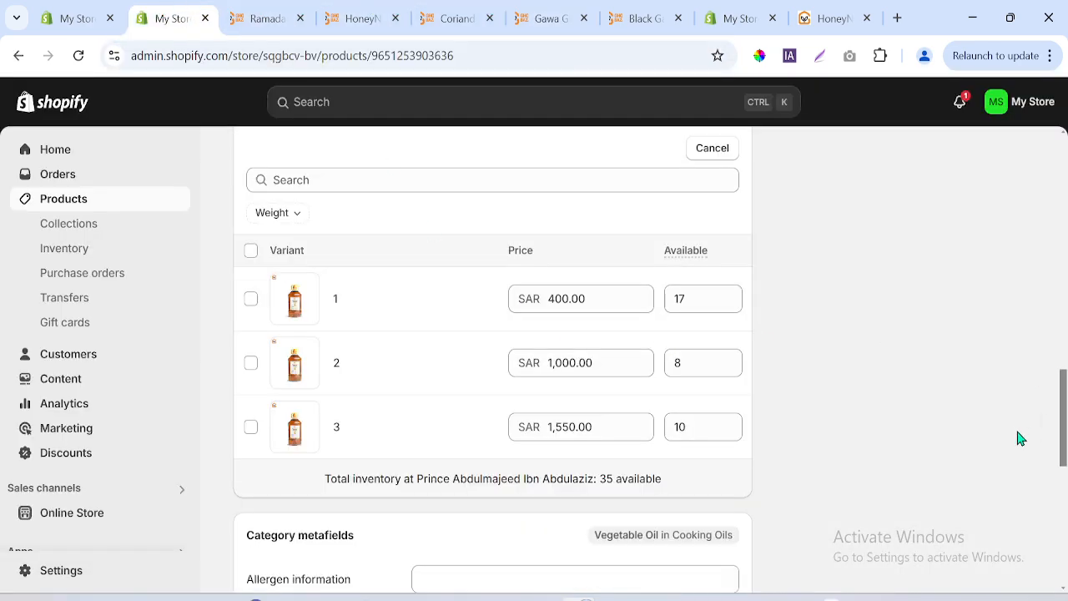
{"action": "left_click_drag", "start_coordinate": [1064, 432], "coordinate": [1065, 175]}
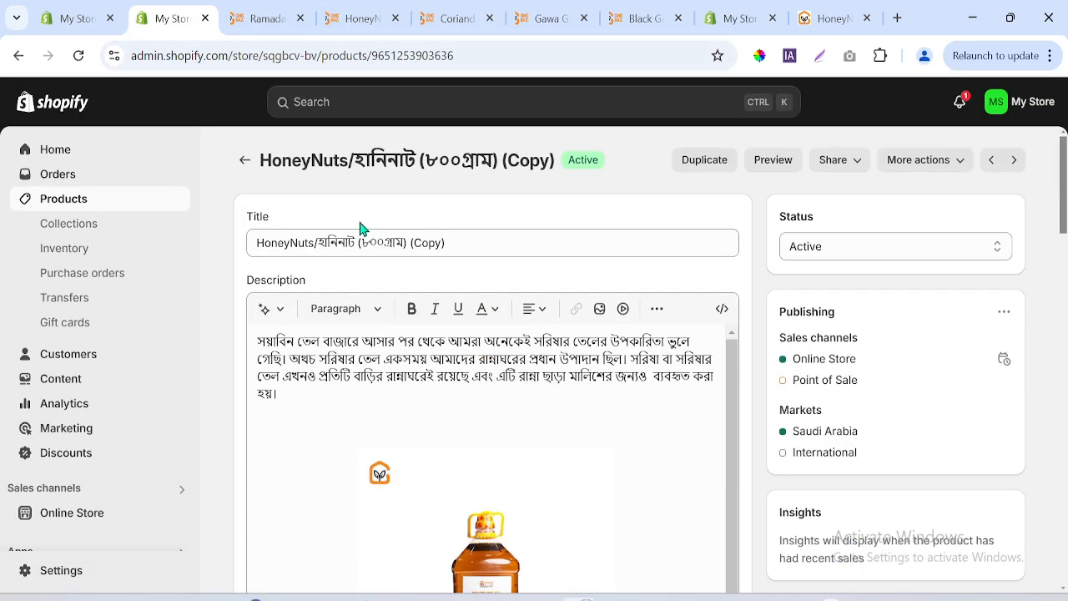
{"action": "left_click", "coordinate": [263, 17]}
- Place a cash-on-delivery order for one HoneyNuts Weight 1 variant on the storefront, delivered inside Chattogram city without a discount code
{"action": "left_click", "coordinate": [360, 18]}
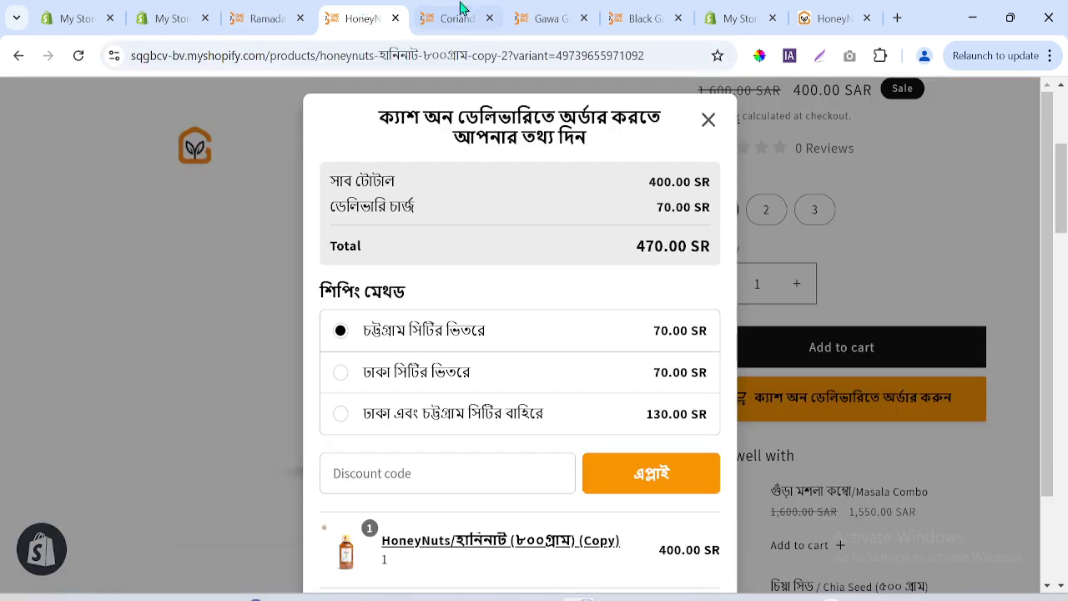
{"action": "left_click", "coordinate": [709, 121]}
{"action": "mouse_move", "coordinate": [1067, 232]}
{"action": "left_mouse_down"}
{"action": "mouse_move", "coordinate": [1067, 178]}
{"action": "mouse_move", "coordinate": [1067, 232]}
{"action": "left_mouse_up"}
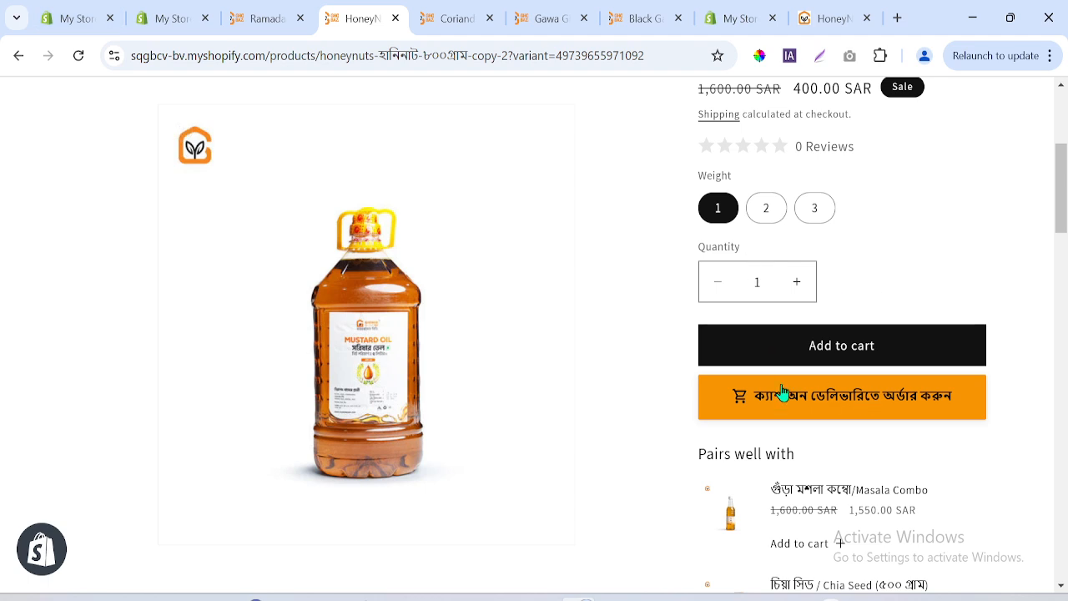
{"action": "left_click", "coordinate": [742, 395]}
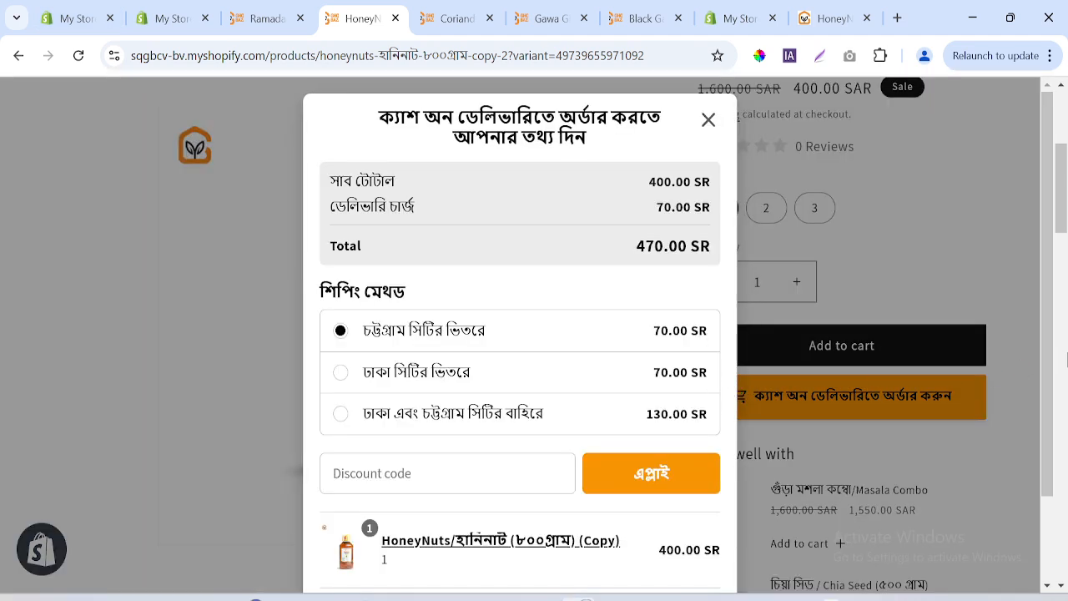
{"action": "scroll", "coordinate": [1053, 360], "scroll_direction": "down", "scroll_amount": 2}
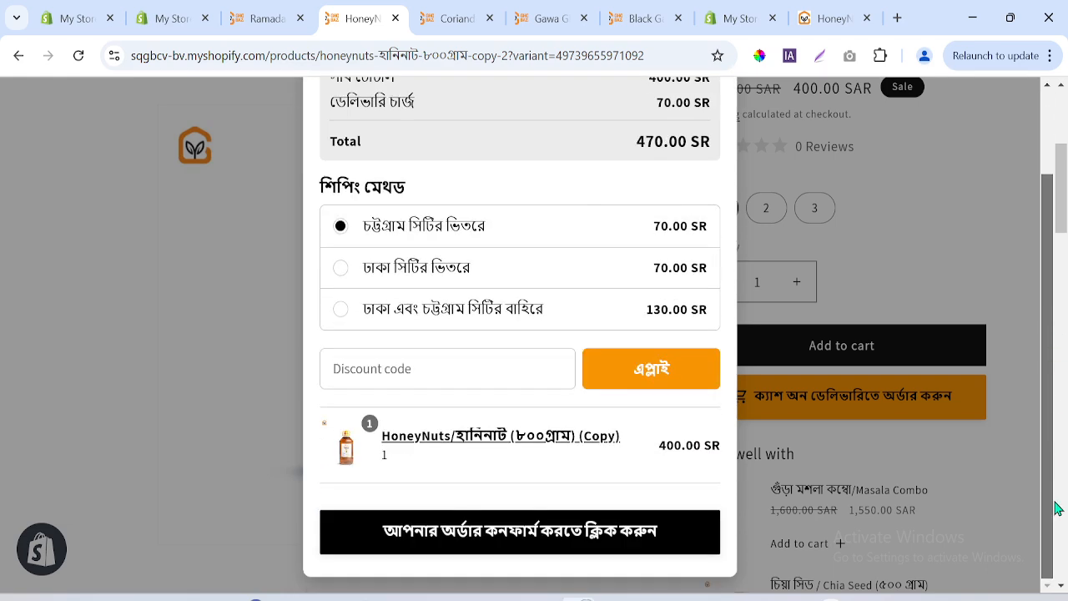
{"action": "left_click", "coordinate": [646, 533]}
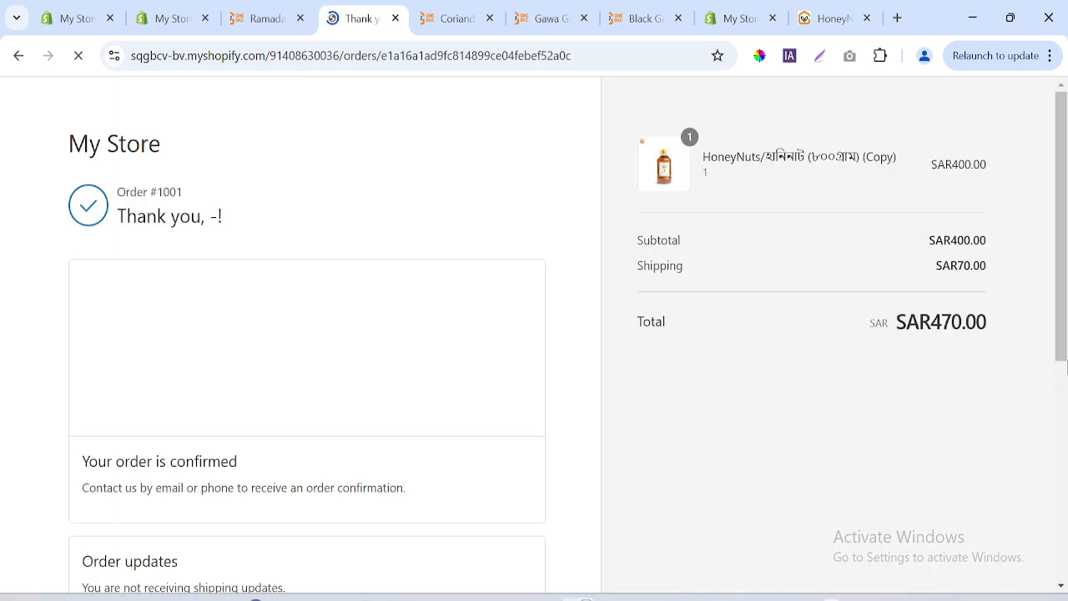
- Agree to automatic positive reviews on the order's thank-you page and return to the HoneyNuts product in the admin
{"action": "left_click_drag", "start_coordinate": [1066, 302], "coordinate": [1058, 384]}
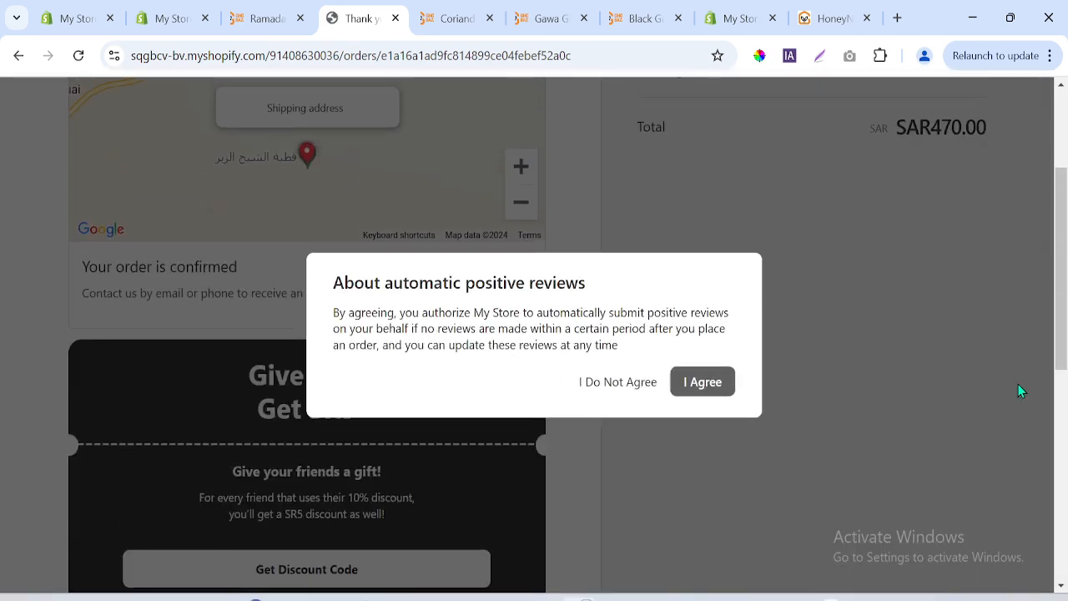
{"action": "left_click", "coordinate": [696, 388]}
{"action": "left_click_drag", "start_coordinate": [1062, 330], "coordinate": [1062, 83]}
{"action": "left_click", "coordinate": [171, 12]}
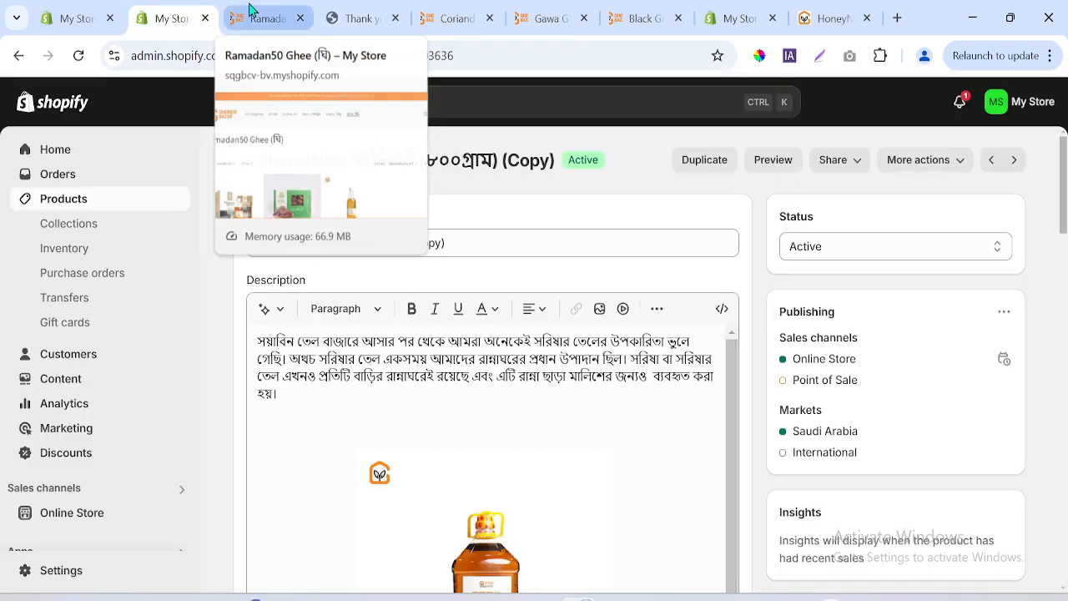